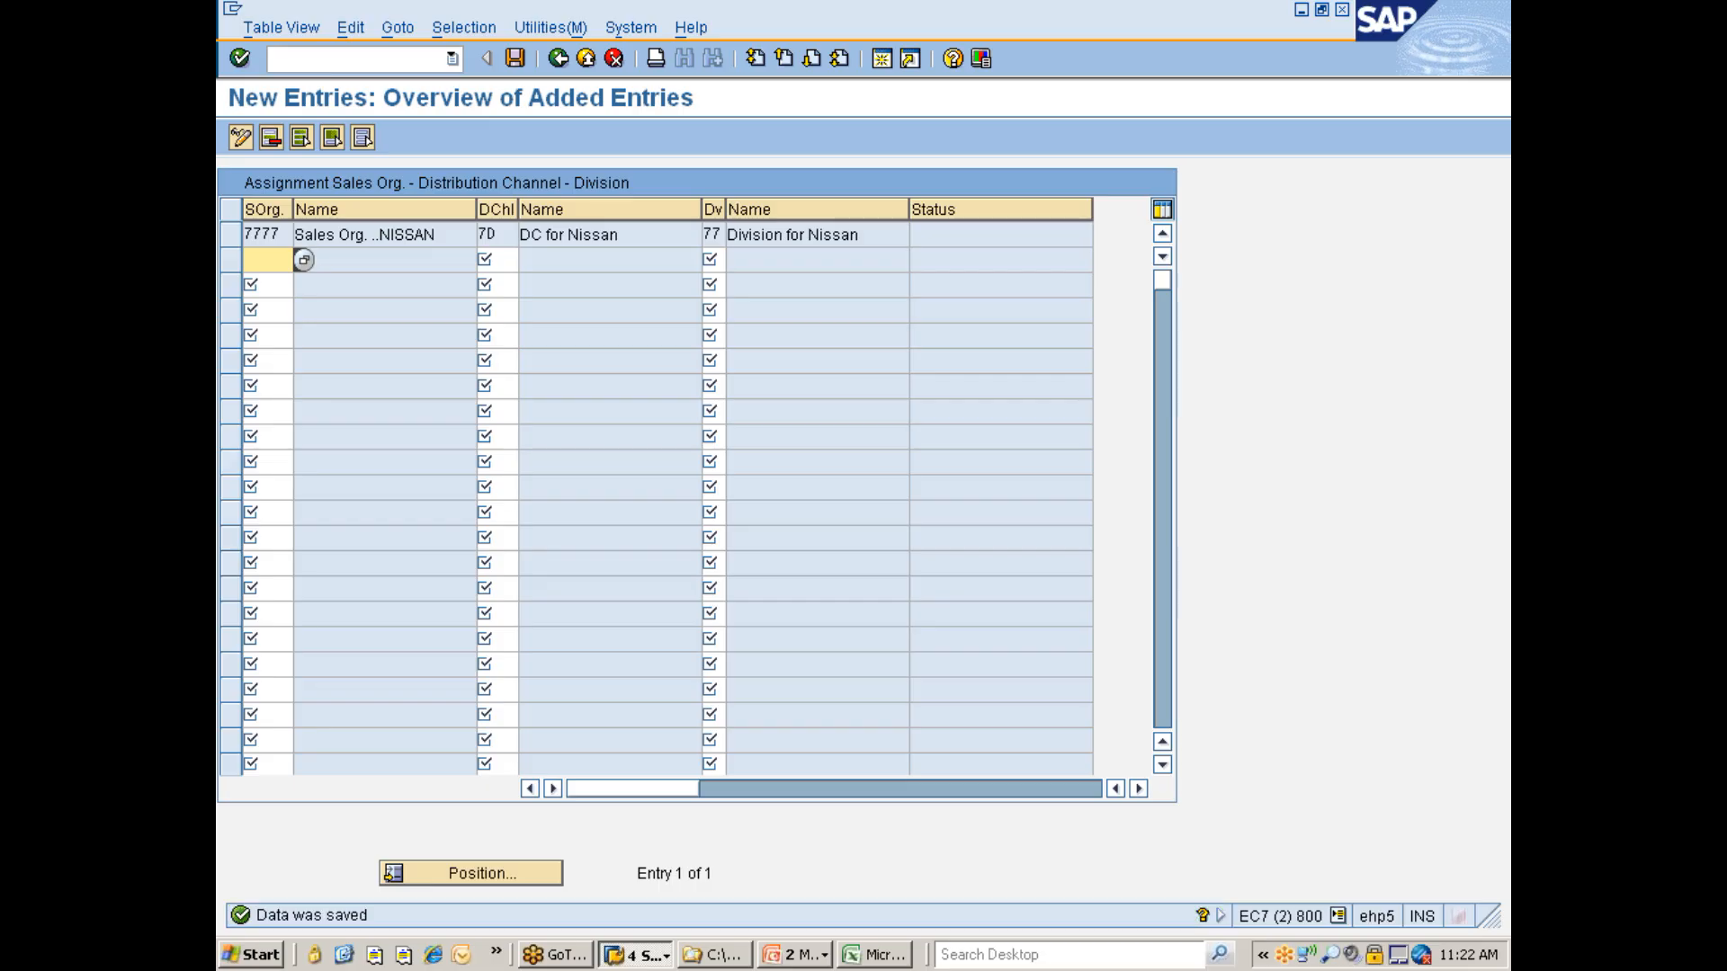
- Return to the IMG and open the Assign sales office to sales area activity under Sales and Distribution assignment
left_click(556, 59)
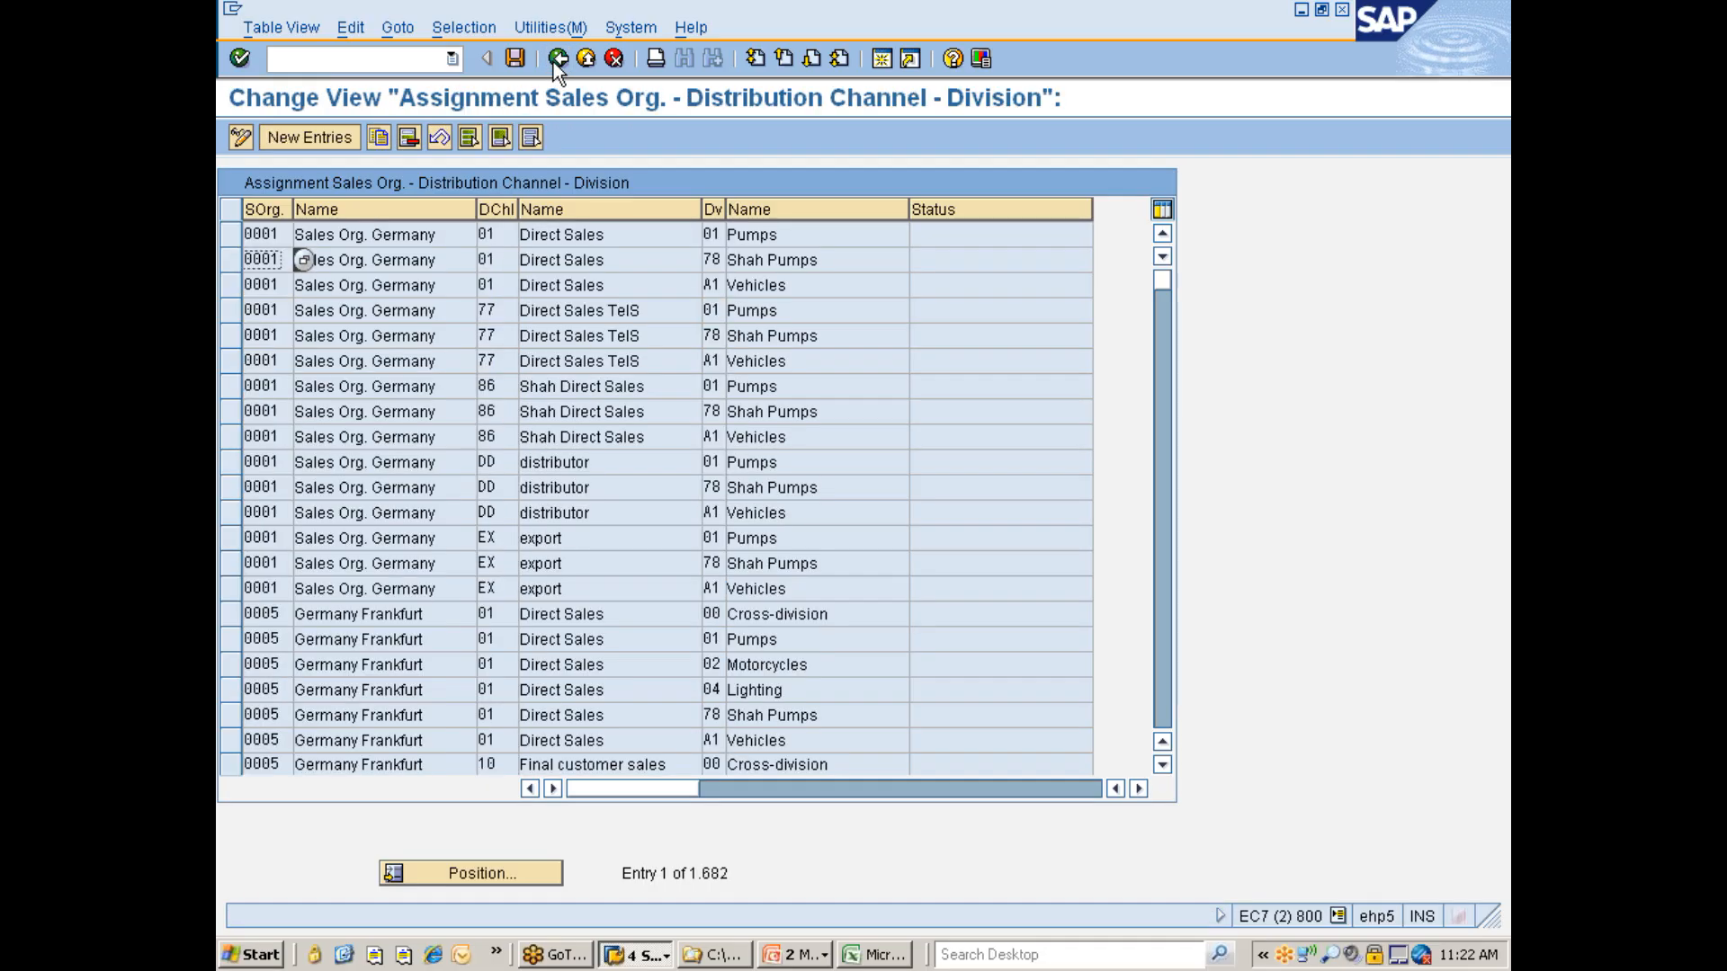
left_click(555, 60)
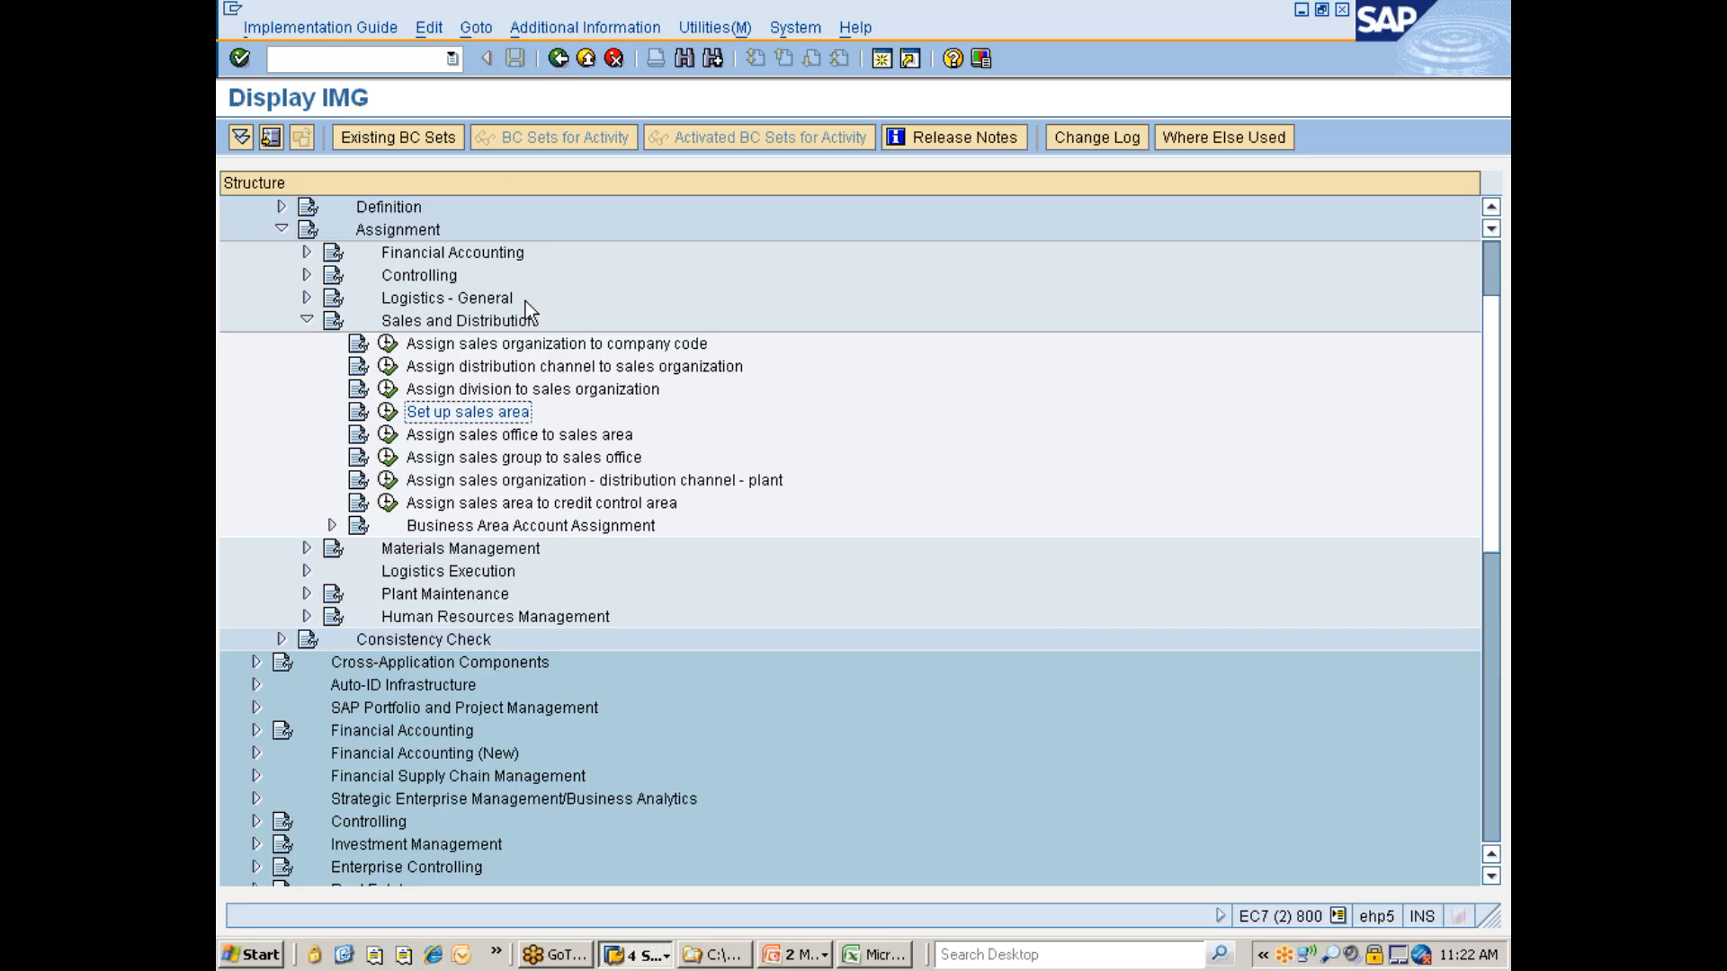
left_click(473, 440)
scroll(583, 351, "down", 2)
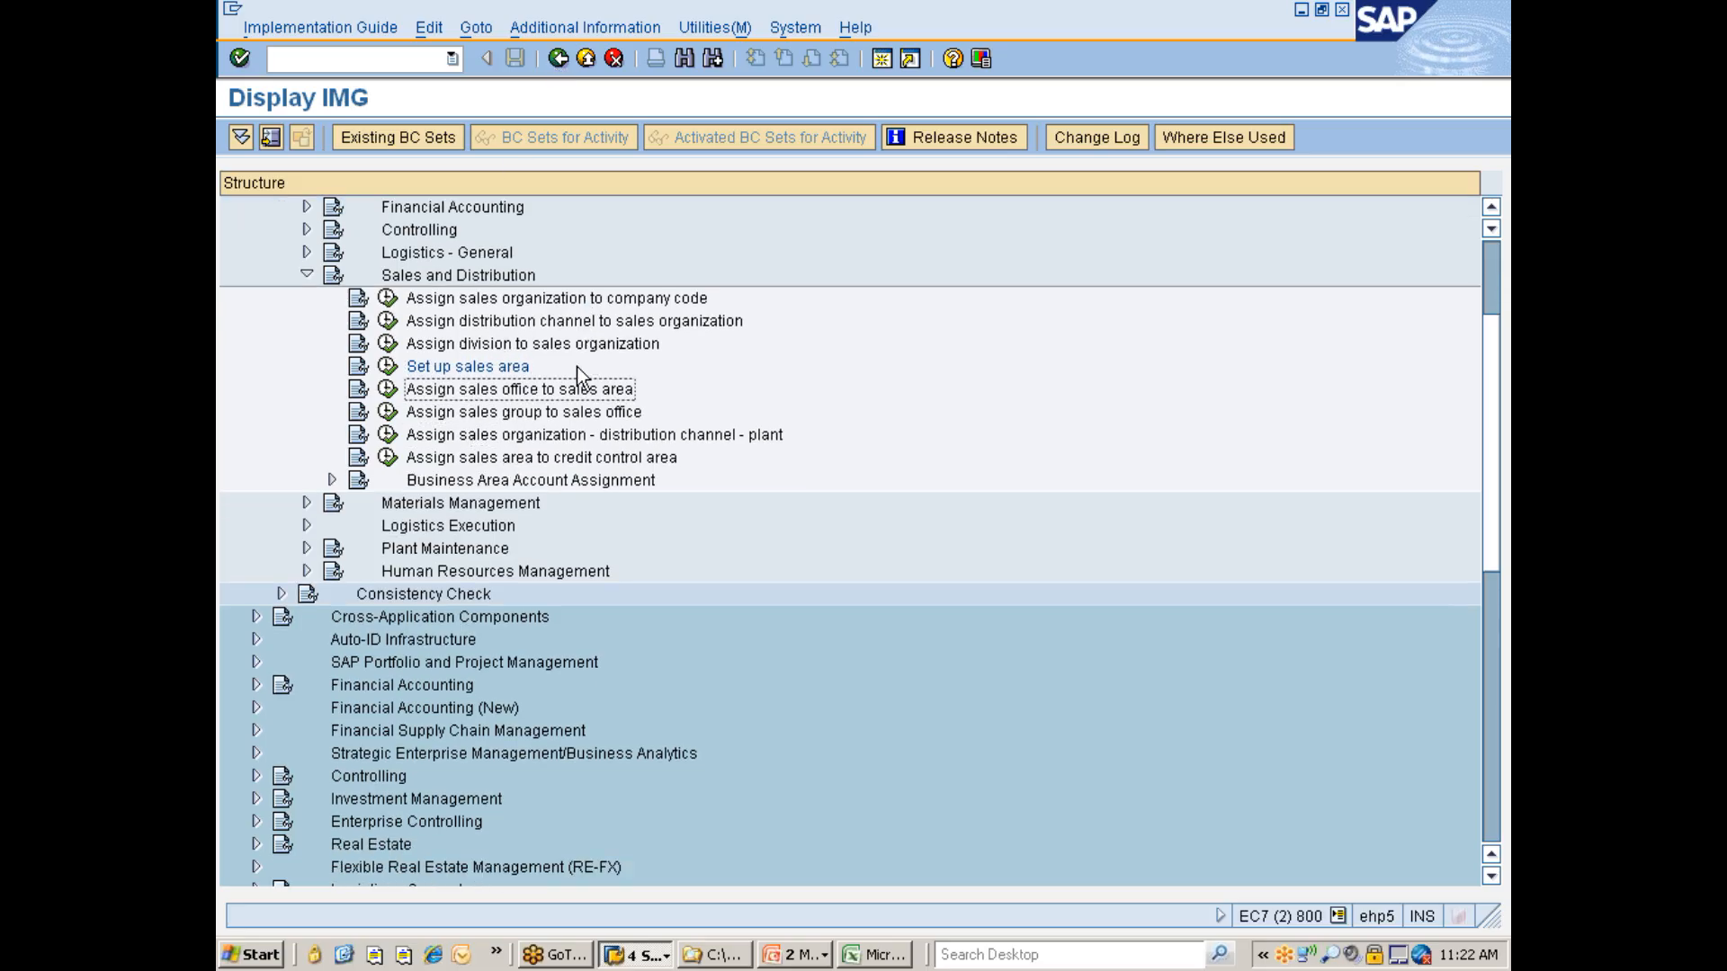
scroll(578, 382, "down", 1)
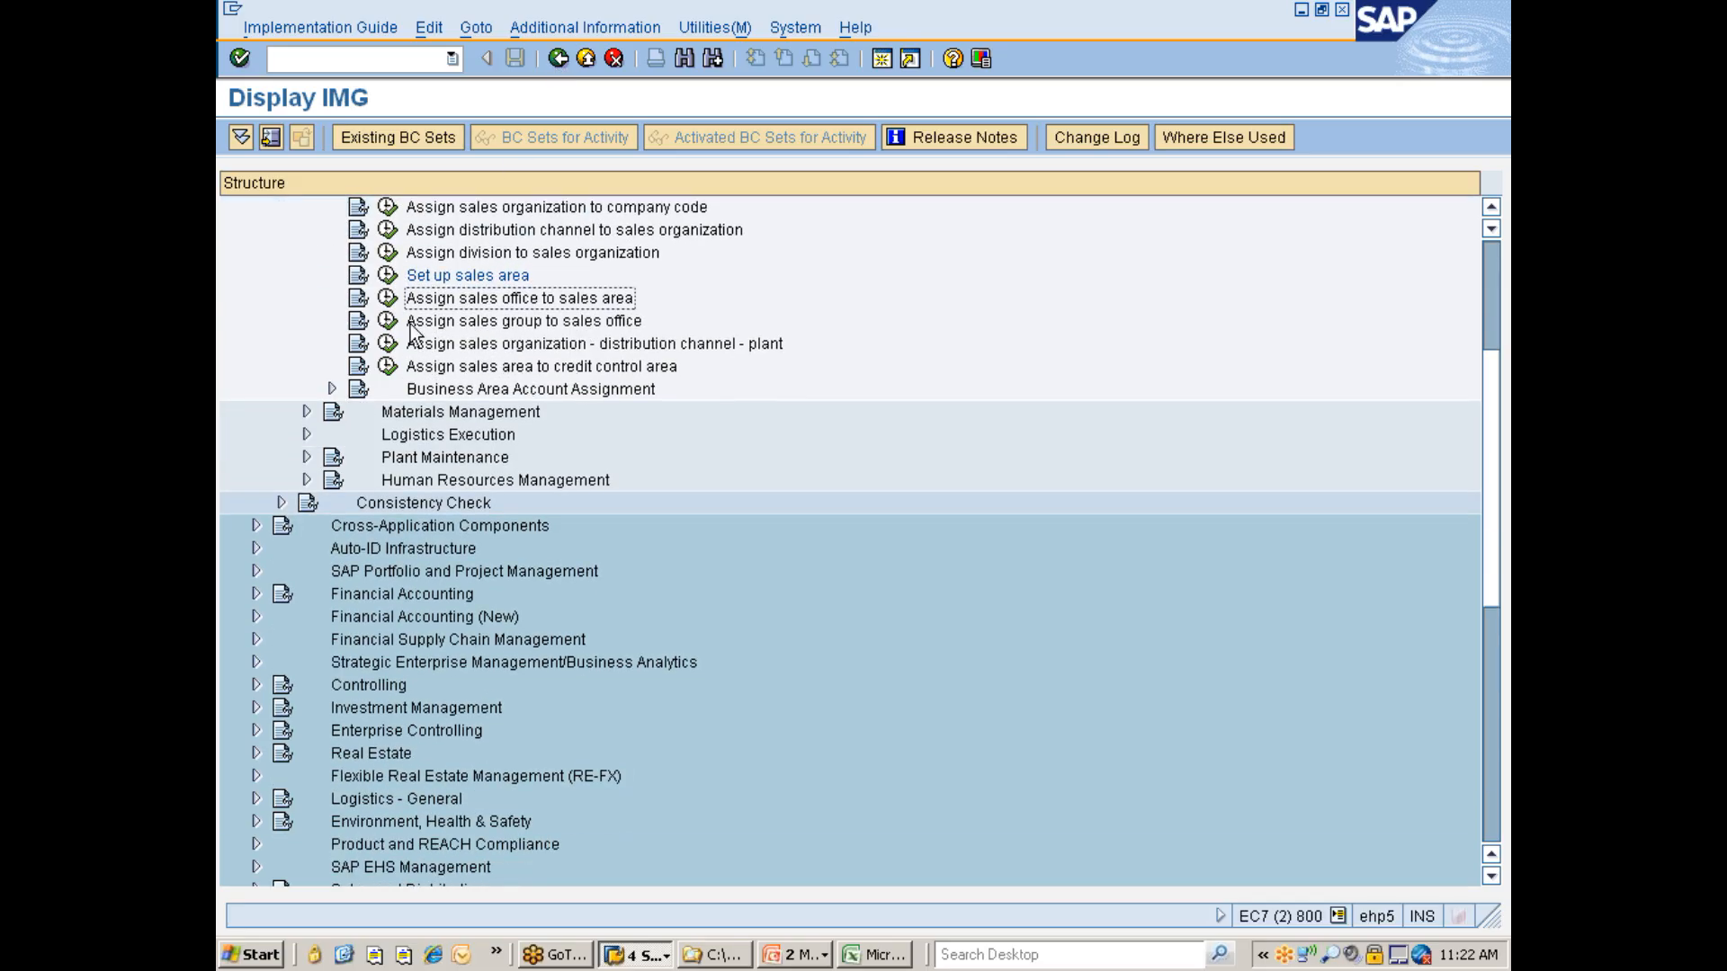
left_click(387, 300)
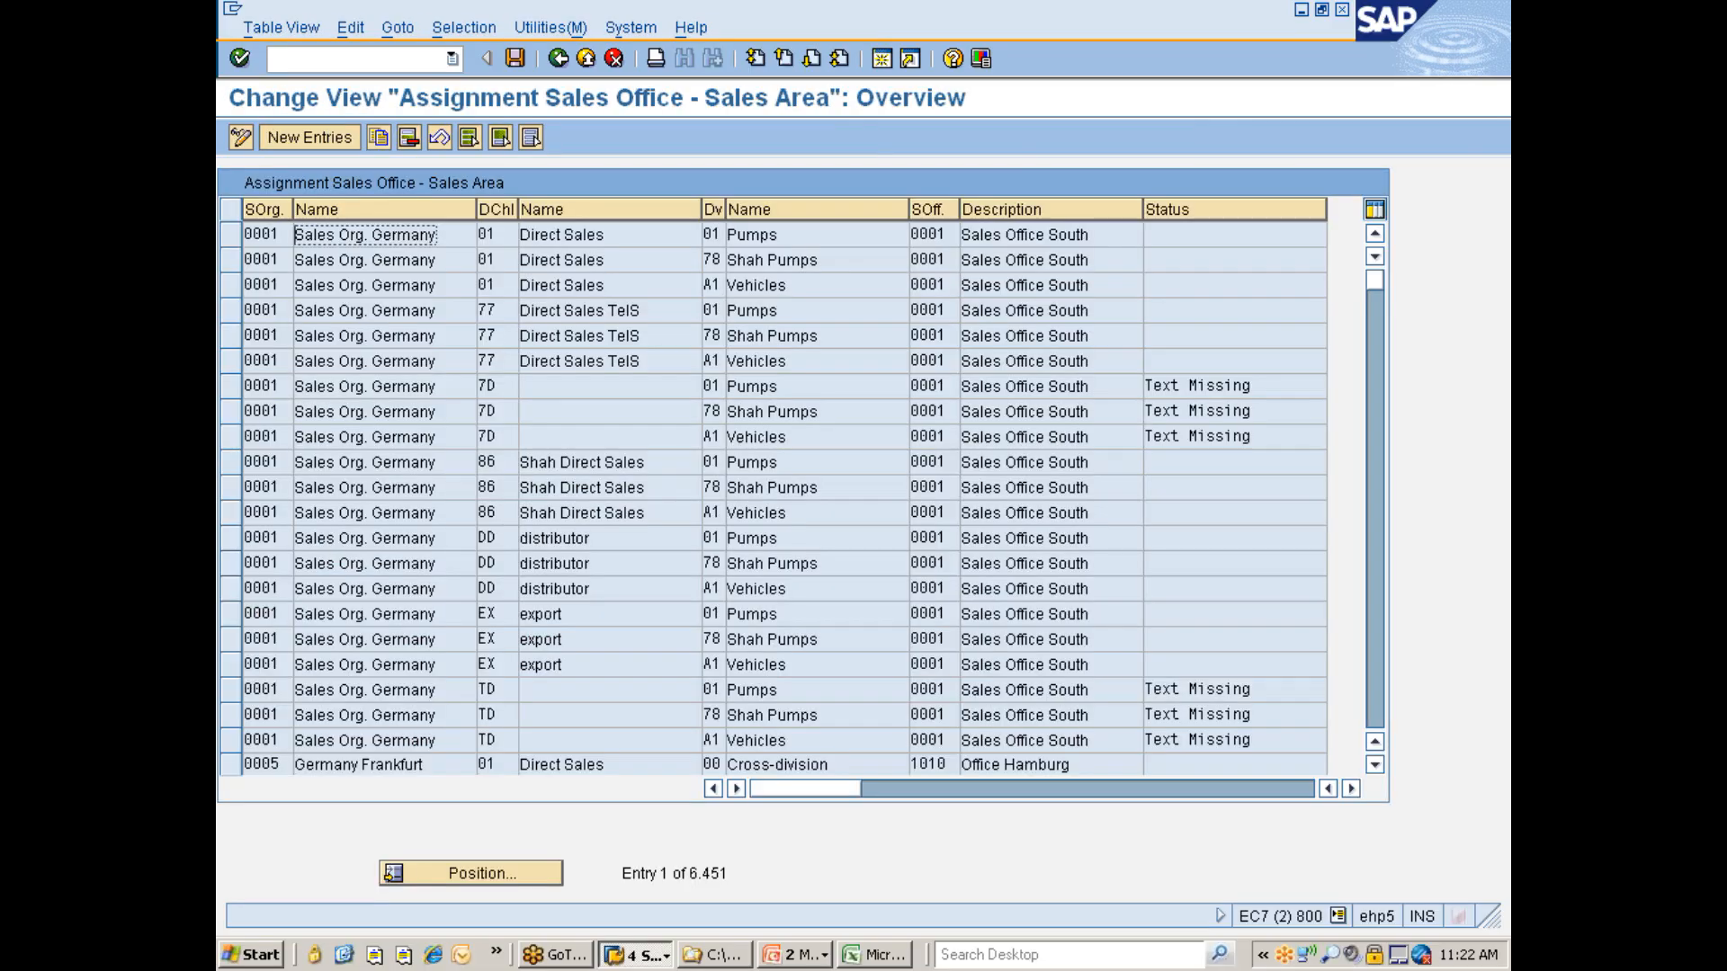
- Select the sales office assignments by contents with distribution channel equal to 7D
left_click(463, 26)
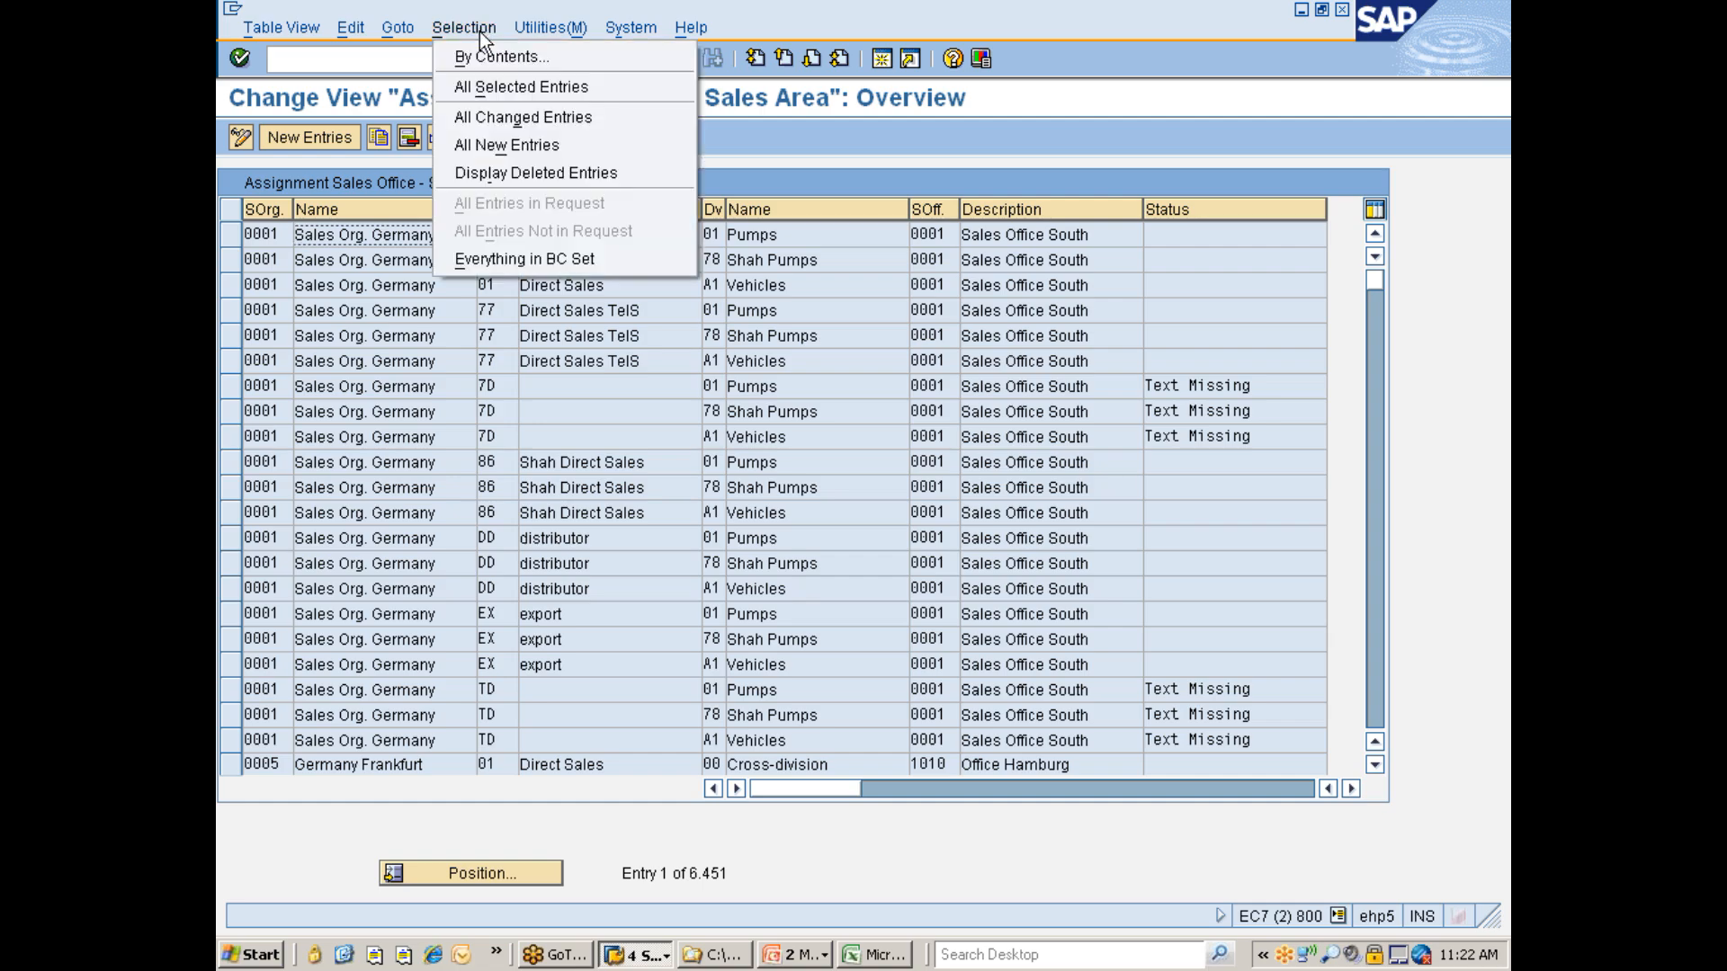
left_click(479, 52)
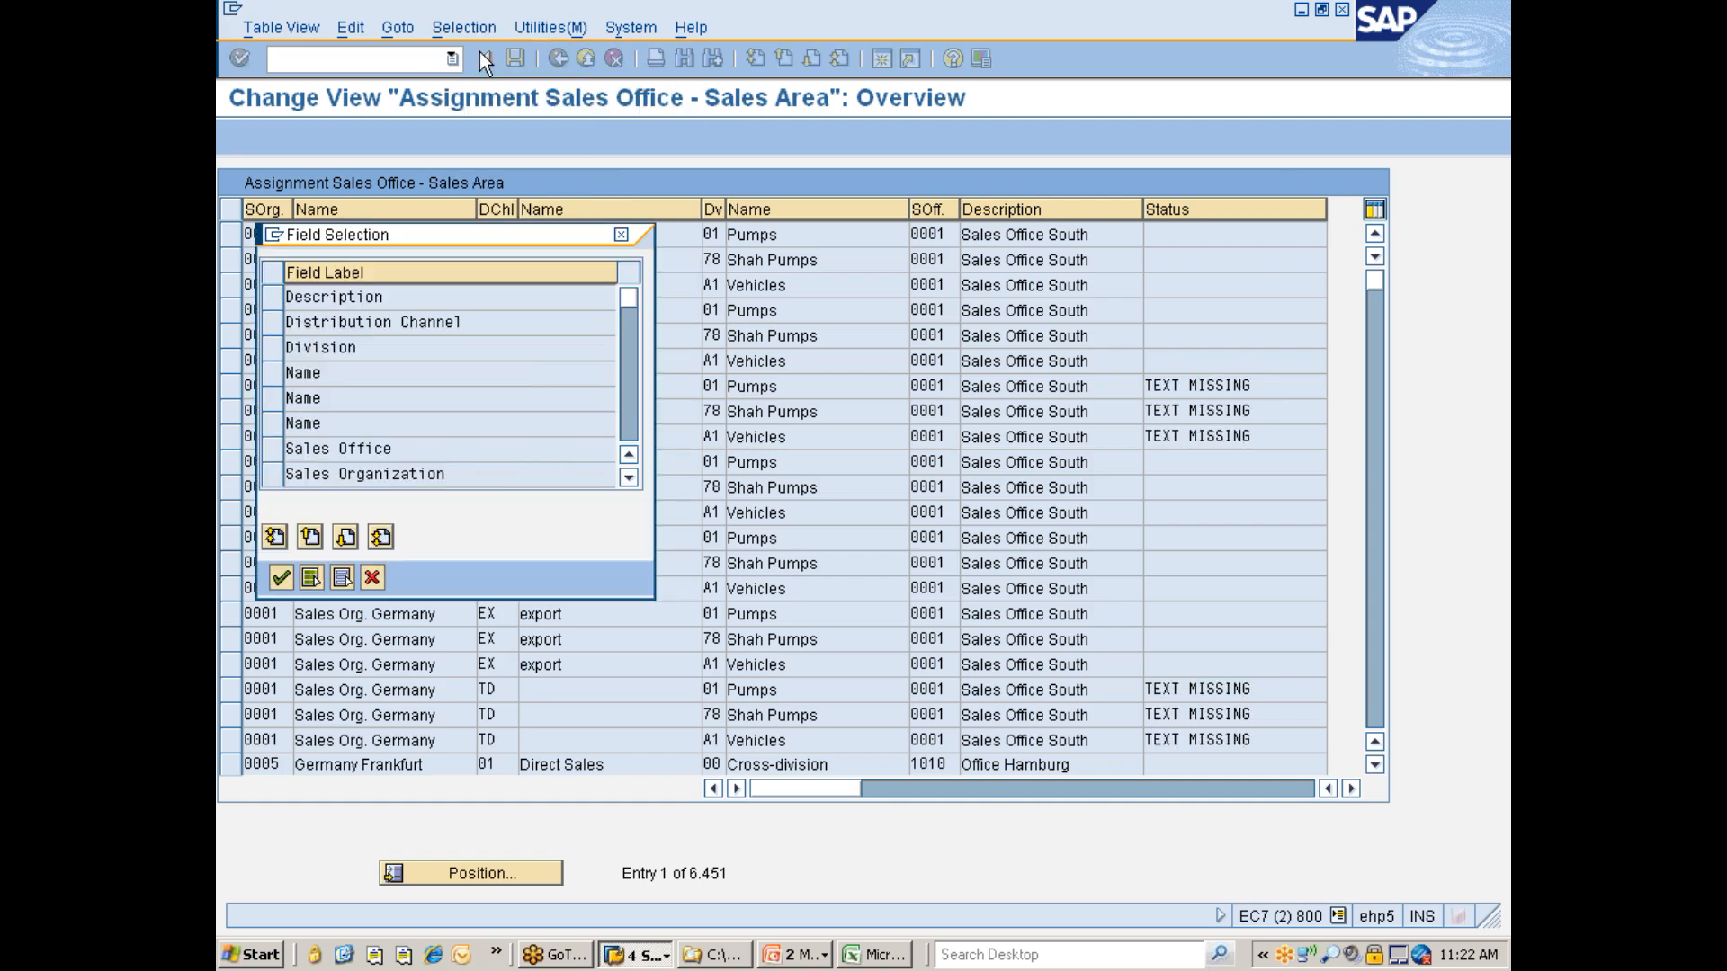
left_click(273, 321)
left_click(281, 578)
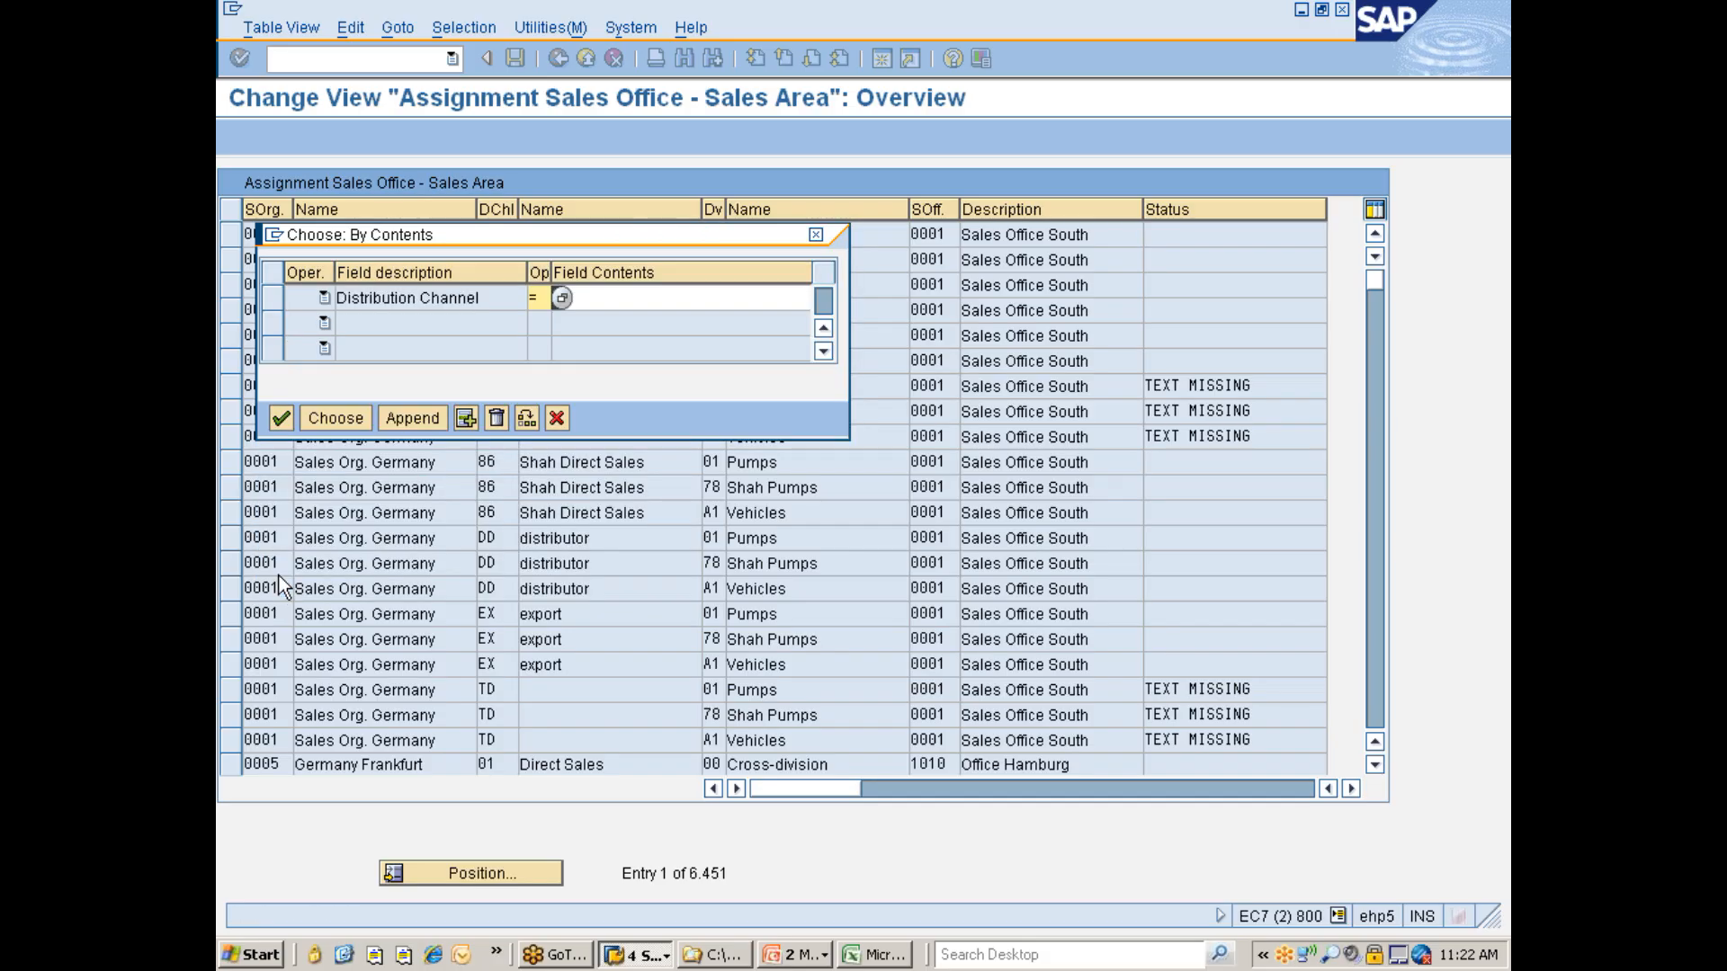
left_click(581, 298)
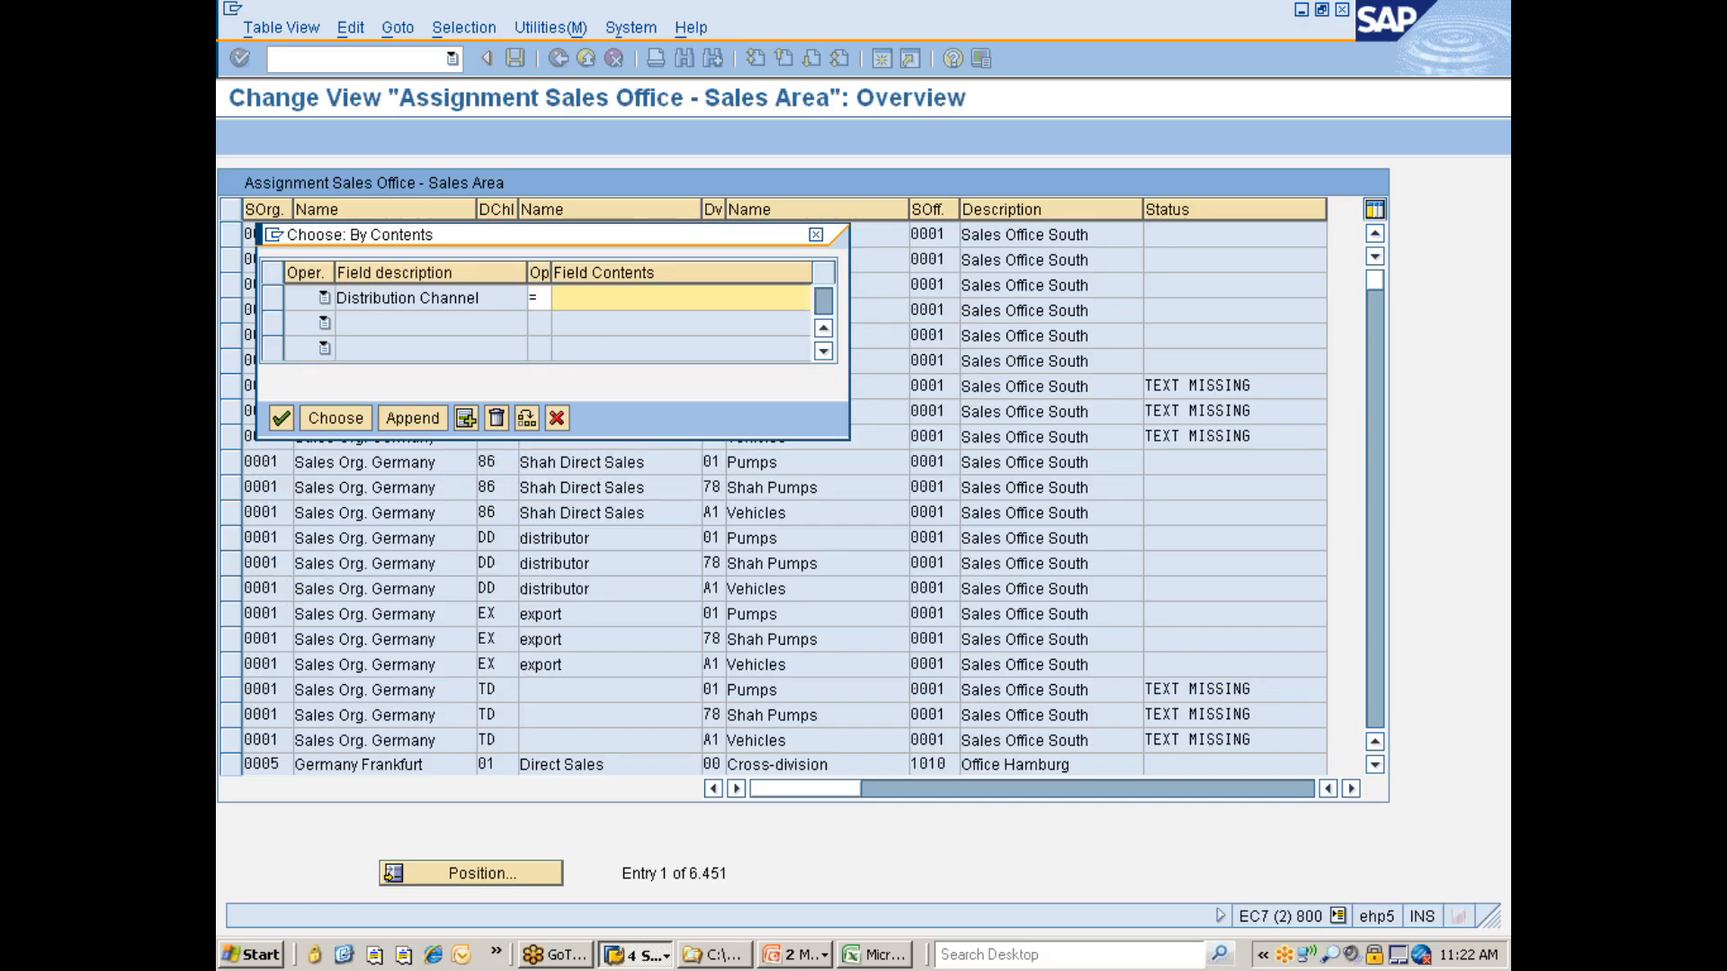
type("td")
key("Return")
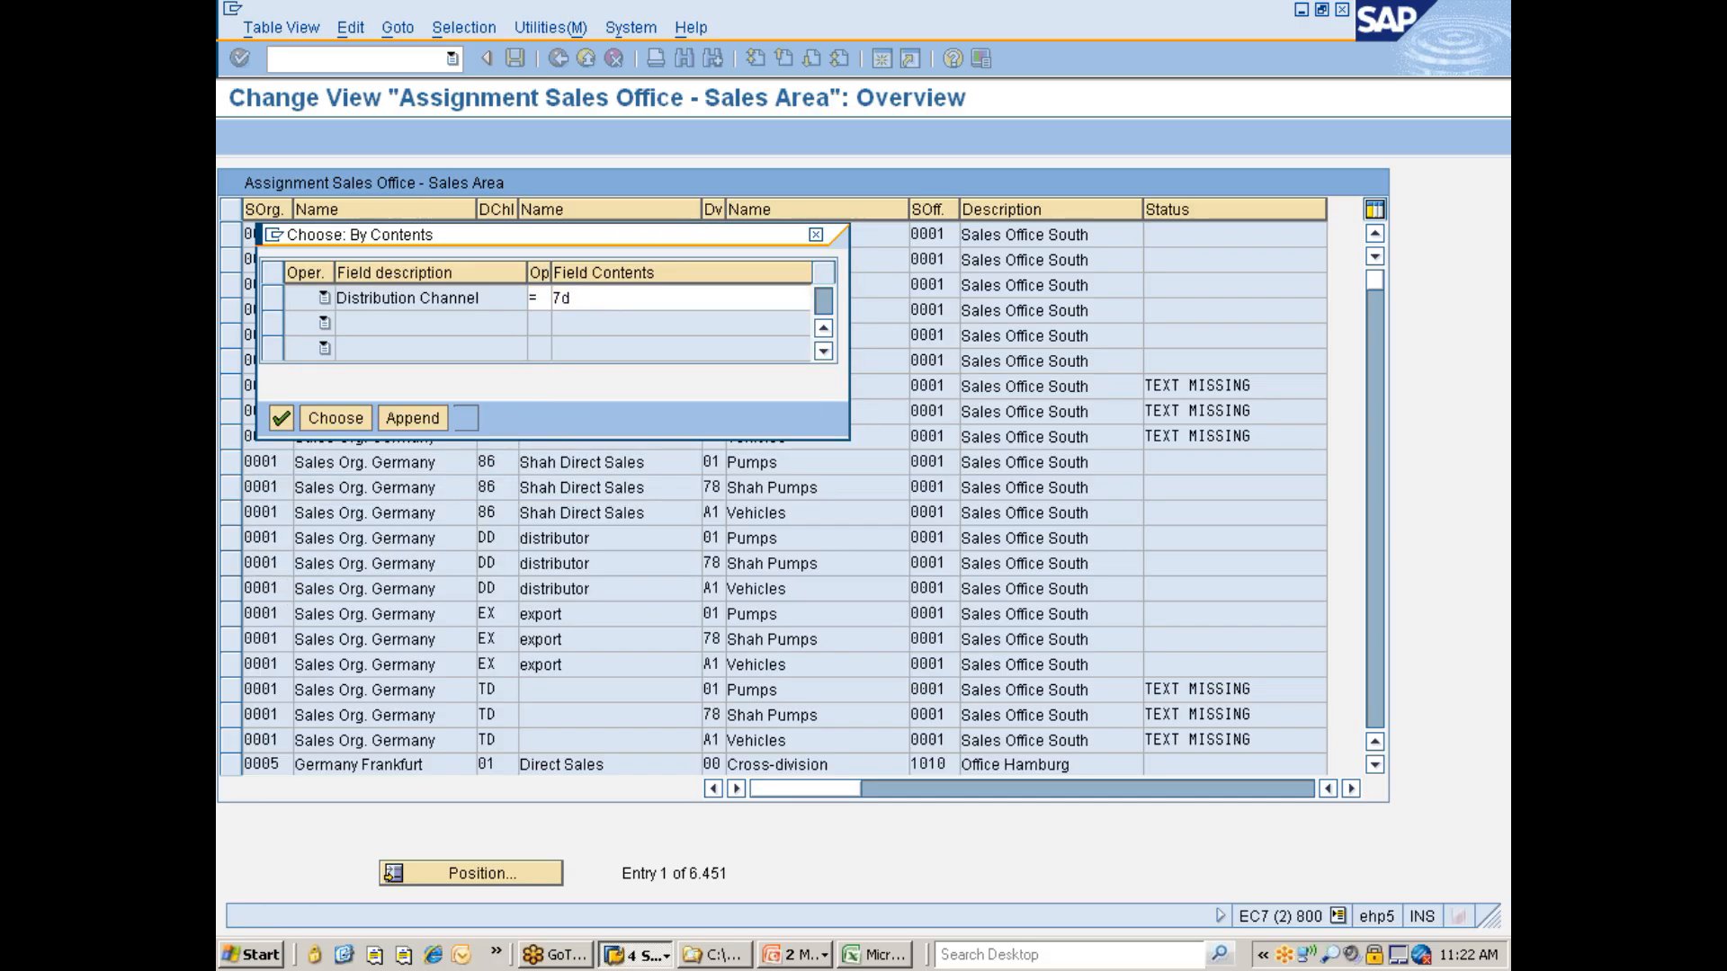
key("Return")
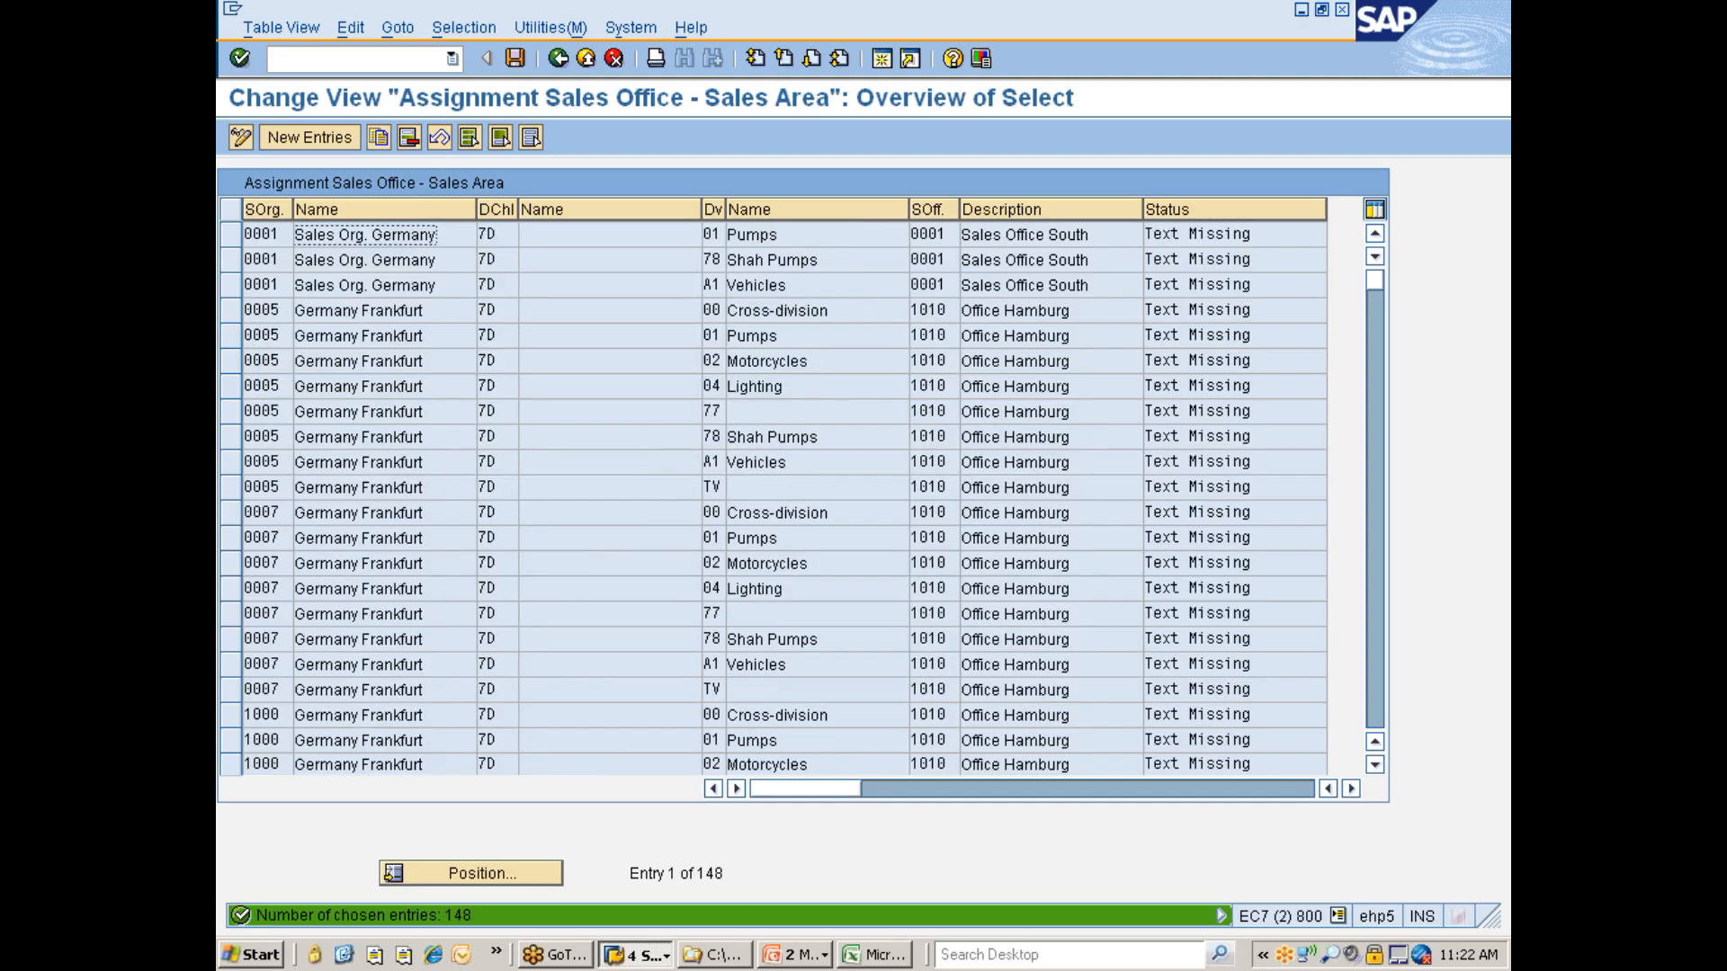
- Delete all the selected distribution channel 7D entries and save them to the customizing request
left_click(468, 138)
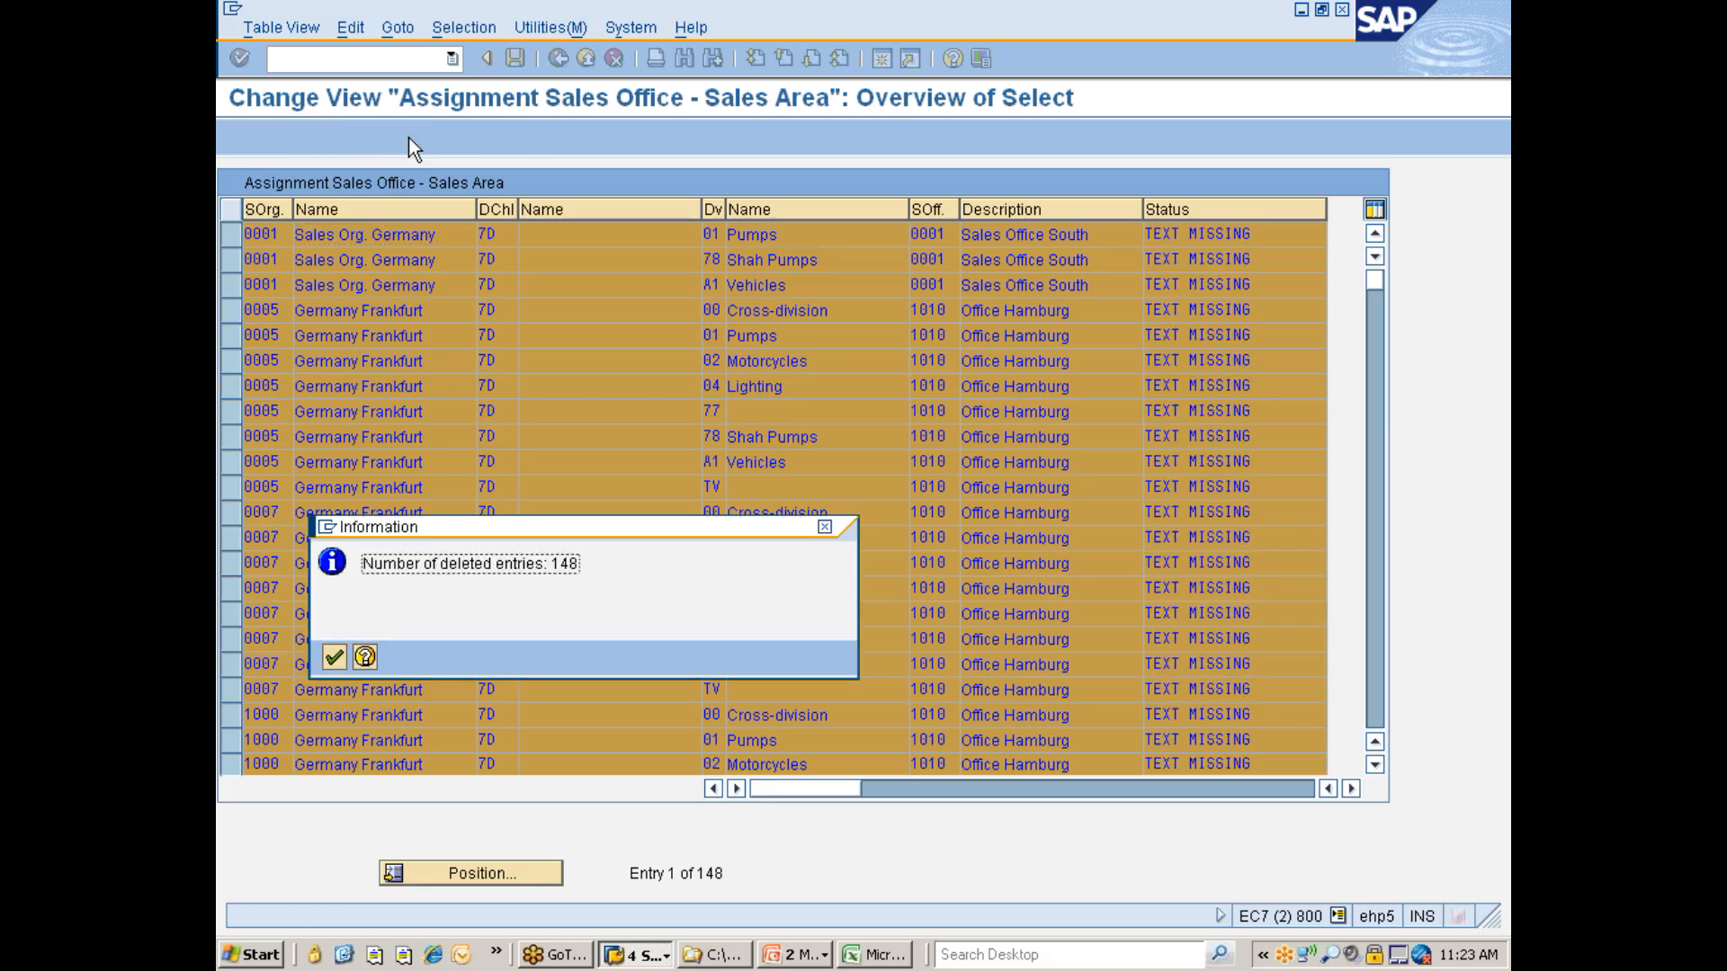
key("Return")
key("ctrl+s")
key("Return")
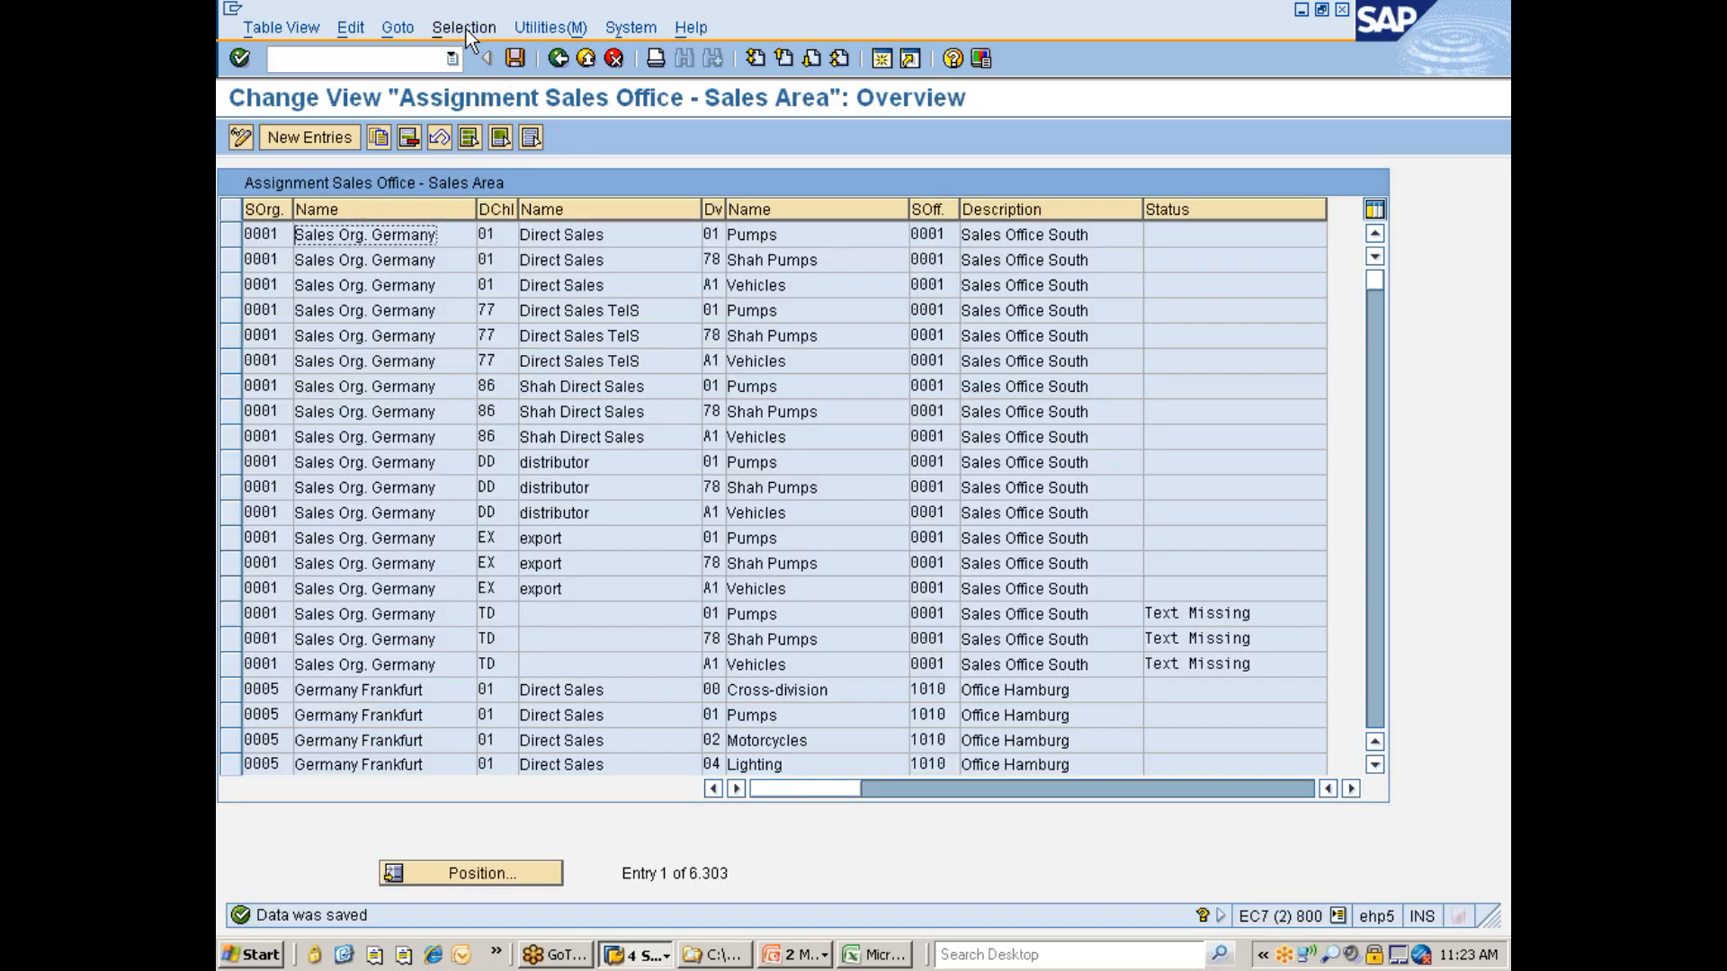
- Replace the selection criterion with Division and select the entries where division equals 77
left_click(466, 28)
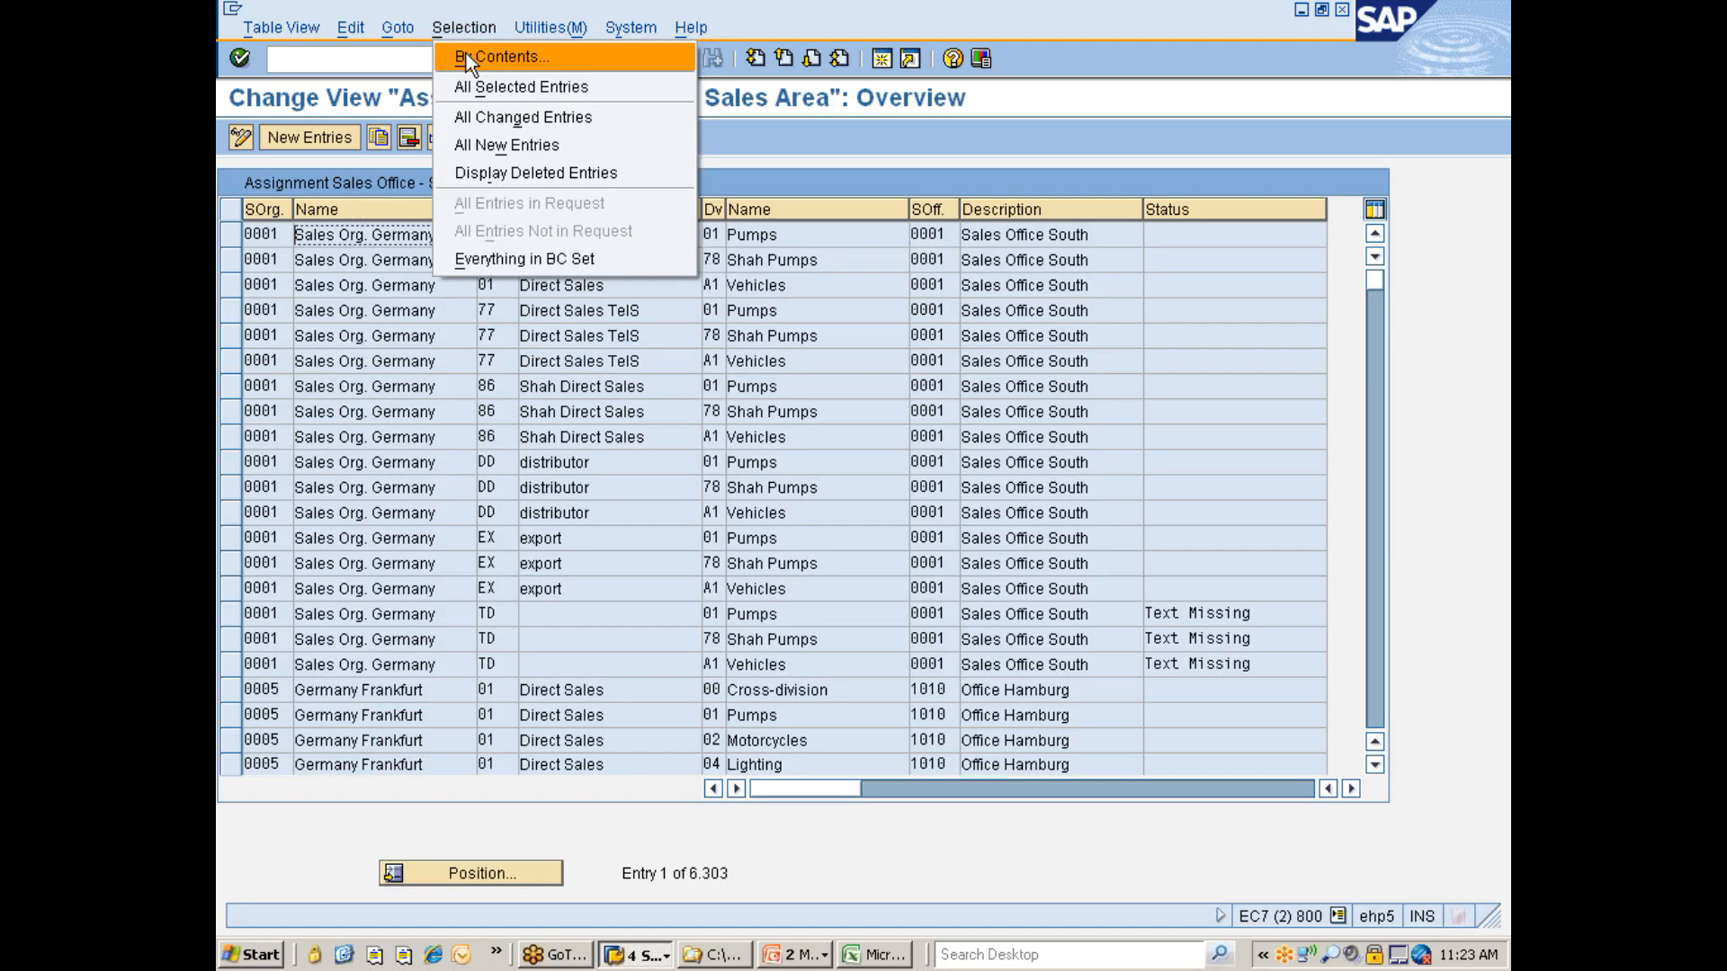
left_click(466, 53)
left_click(277, 295)
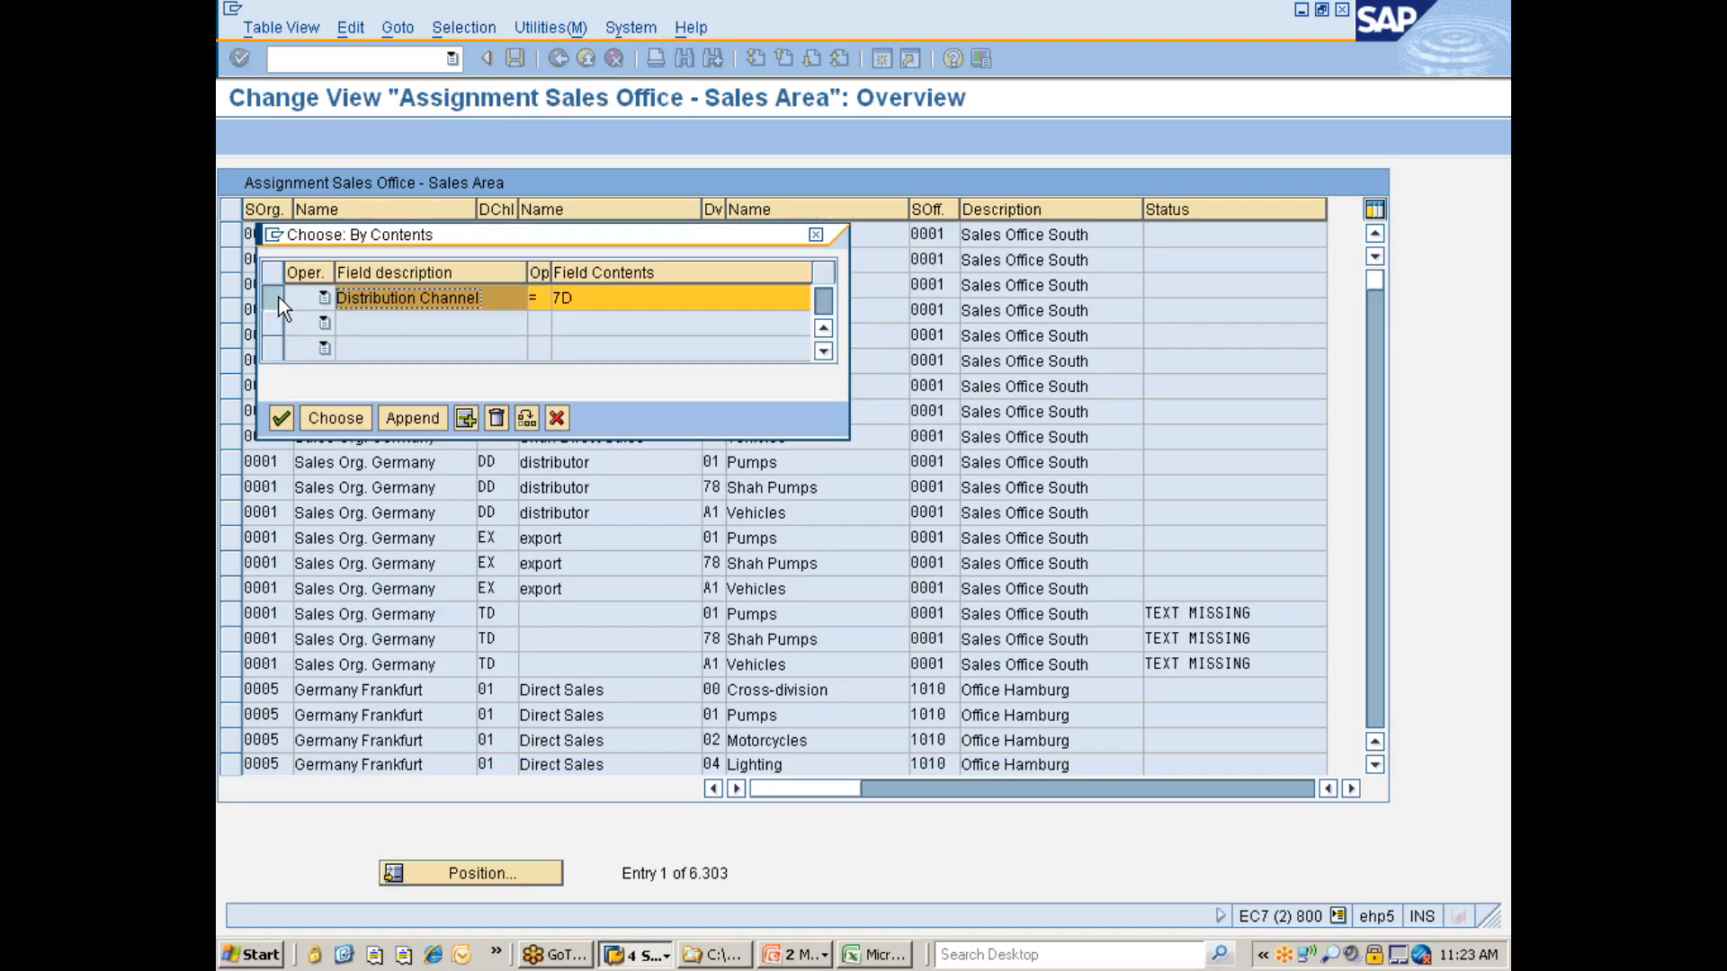
left_click(500, 422)
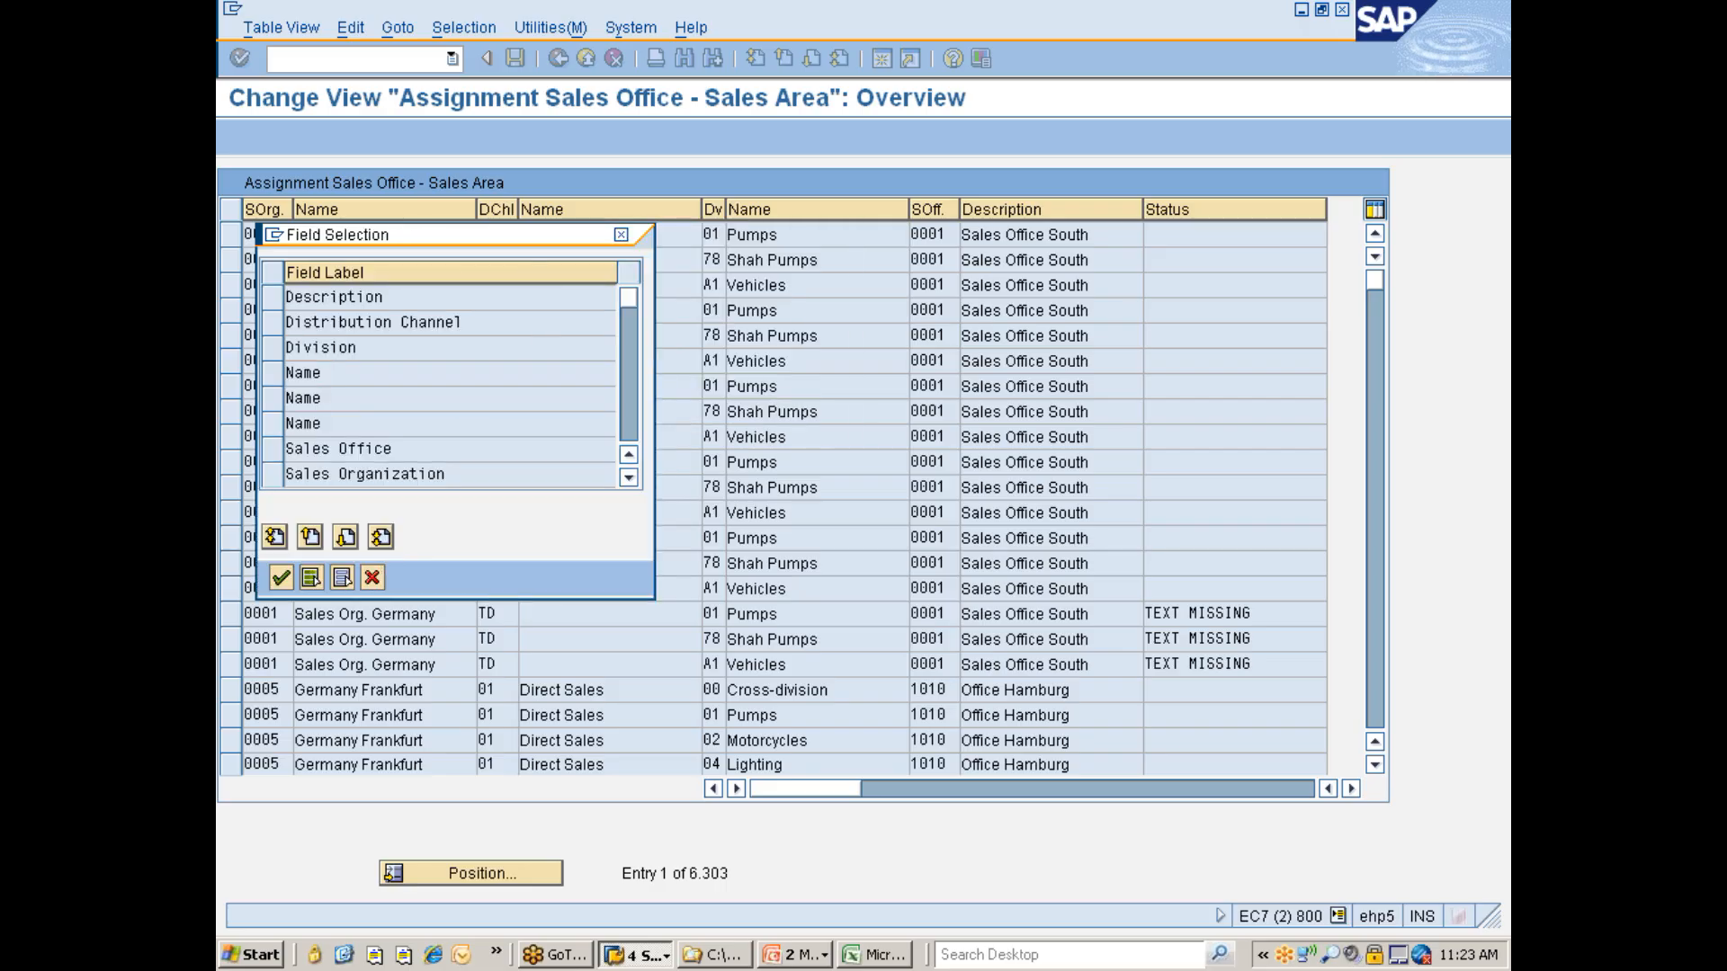
left_click(279, 354)
left_click(281, 577)
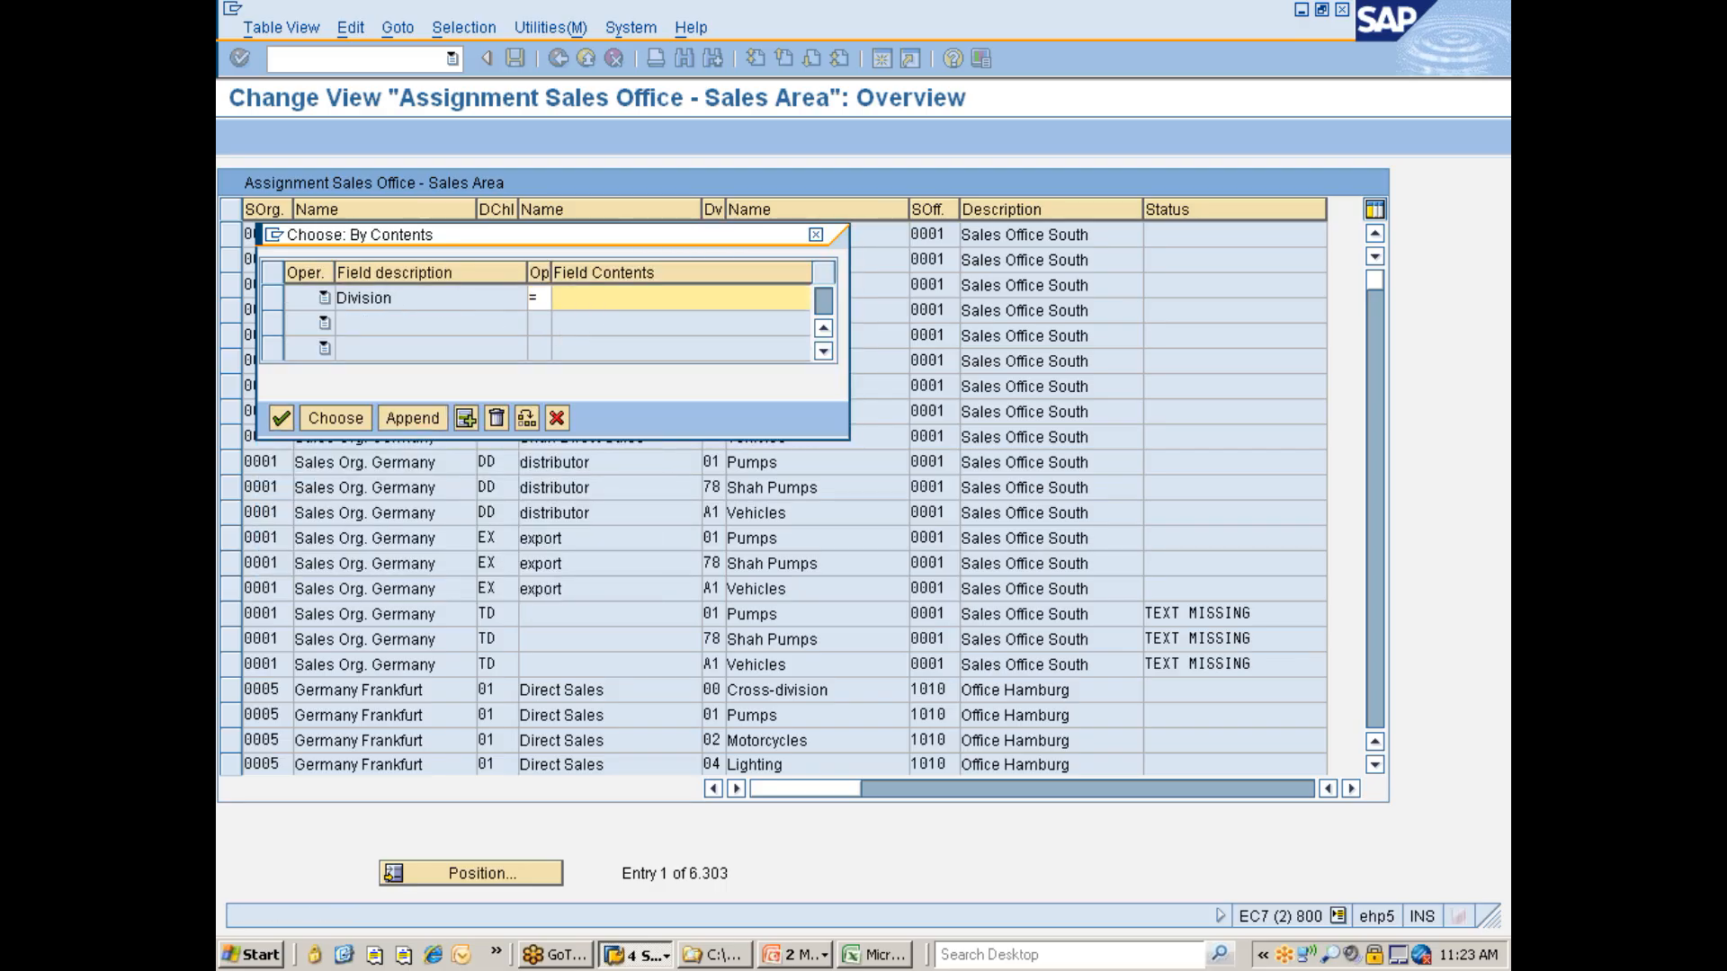
type("77")
key("BackSpace")
key("BackSpace")
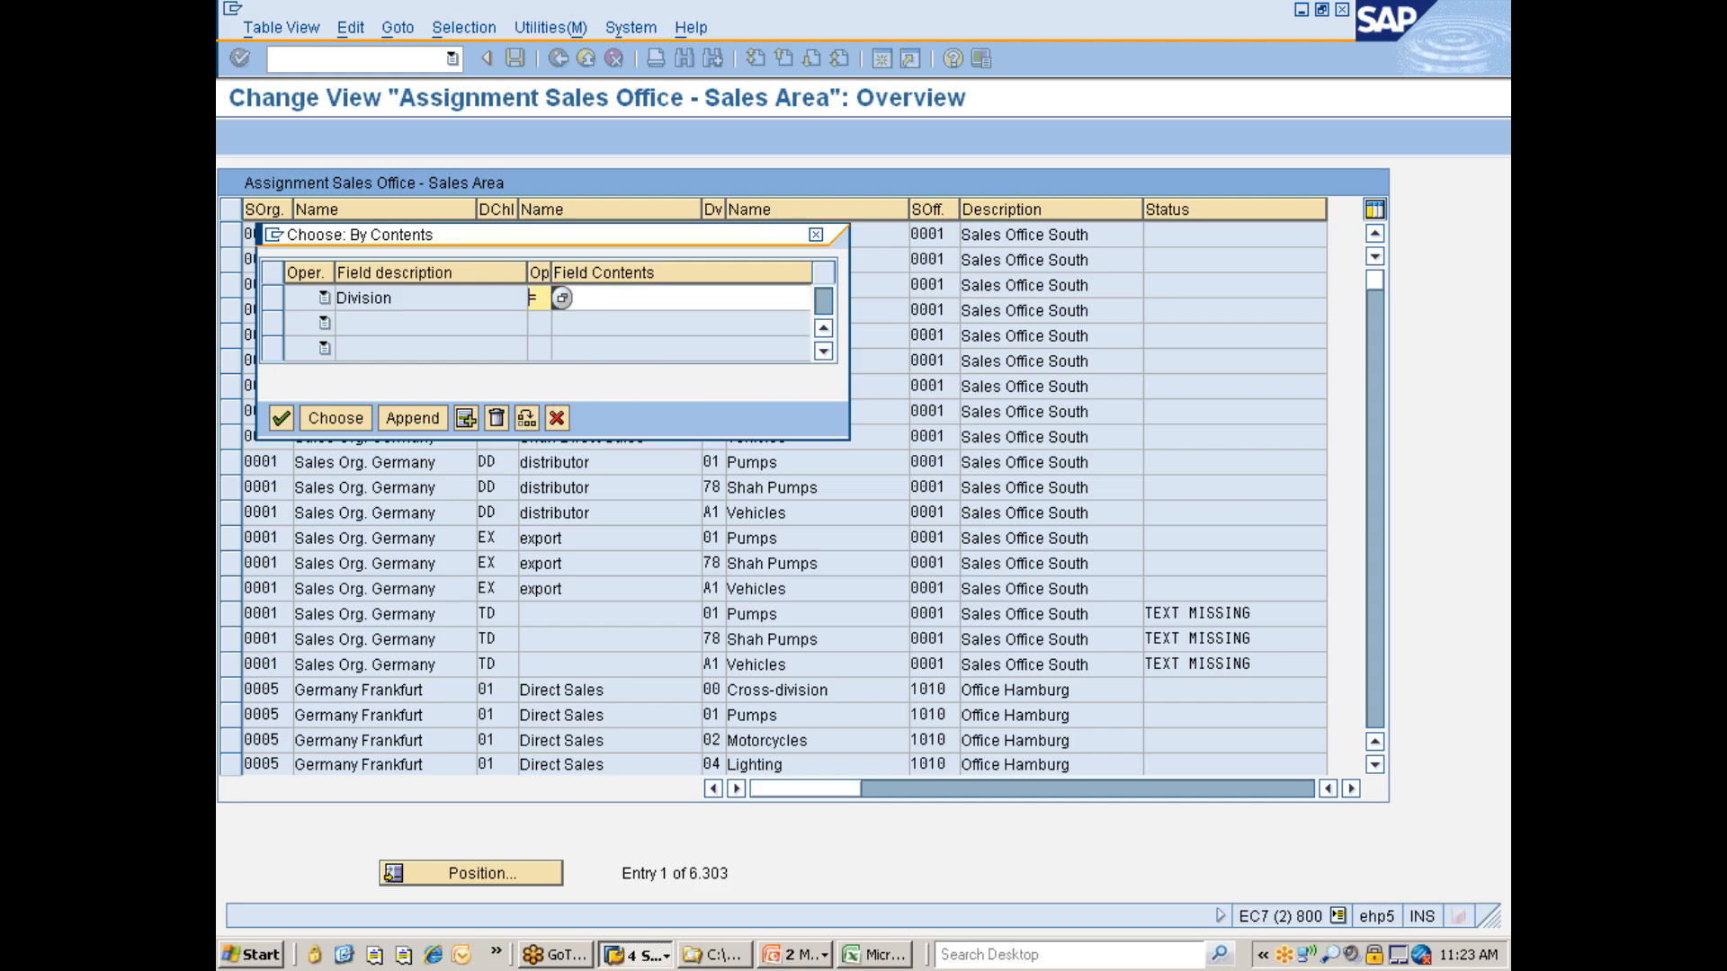
type("77")
left_click(333, 422)
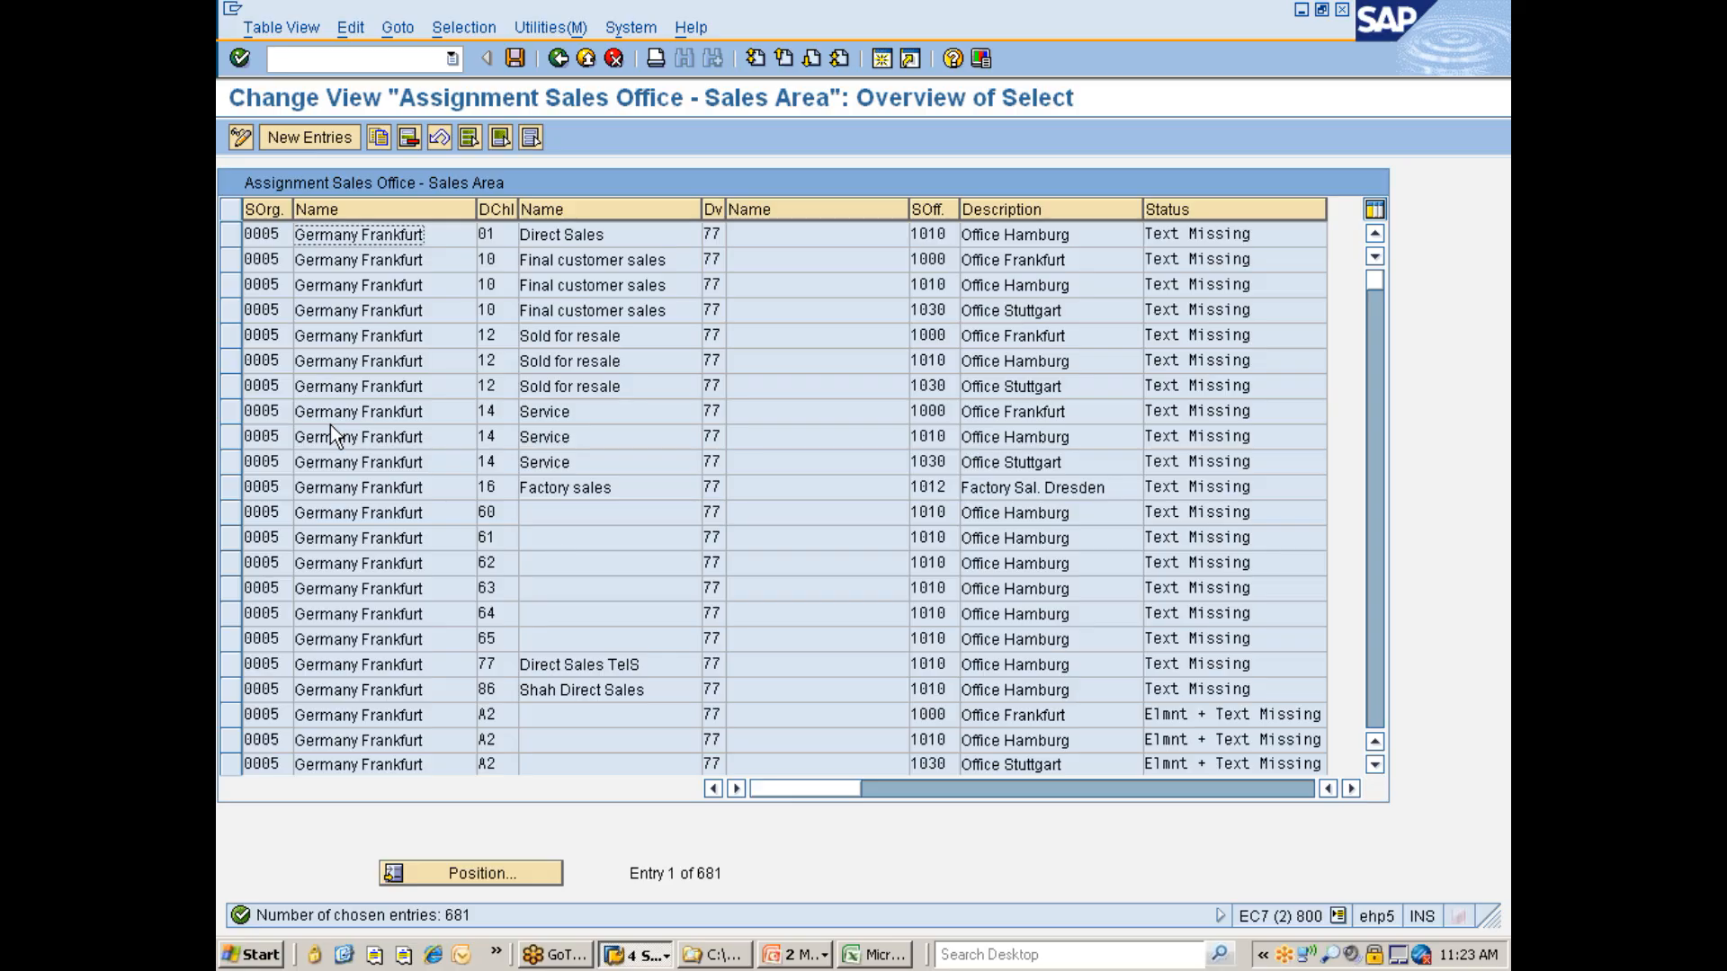
- Select all division 77 entries, delete them and save the change
left_click(469, 137)
left_click(414, 139)
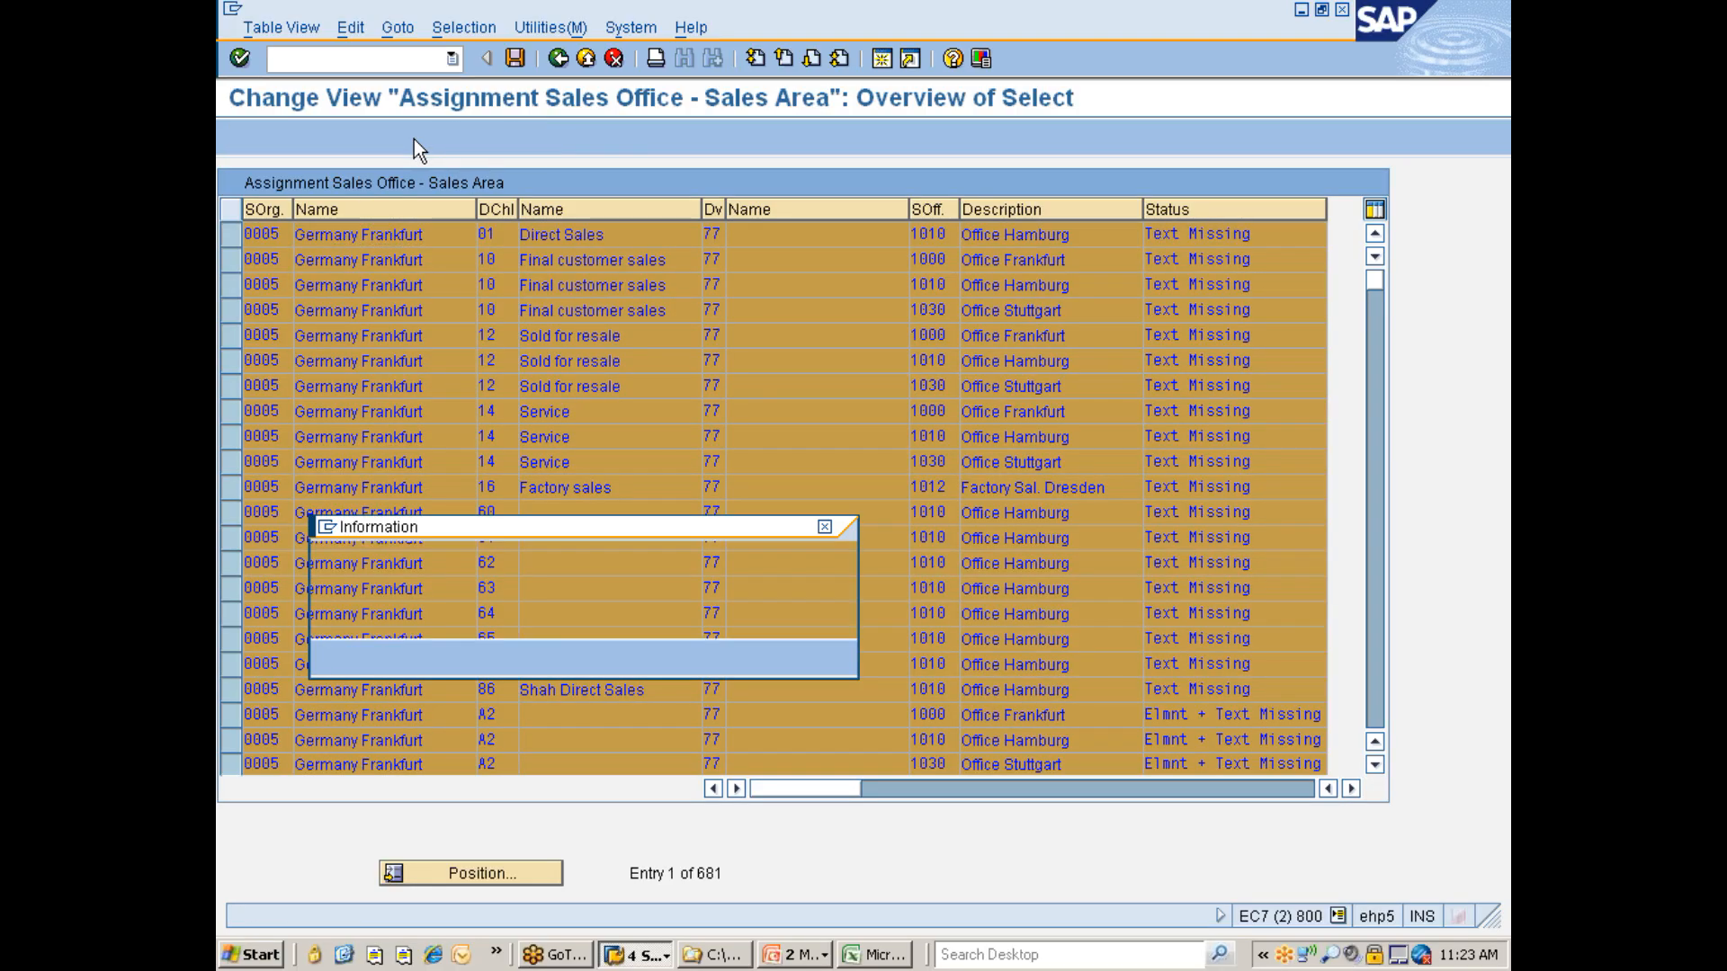
key("Return")
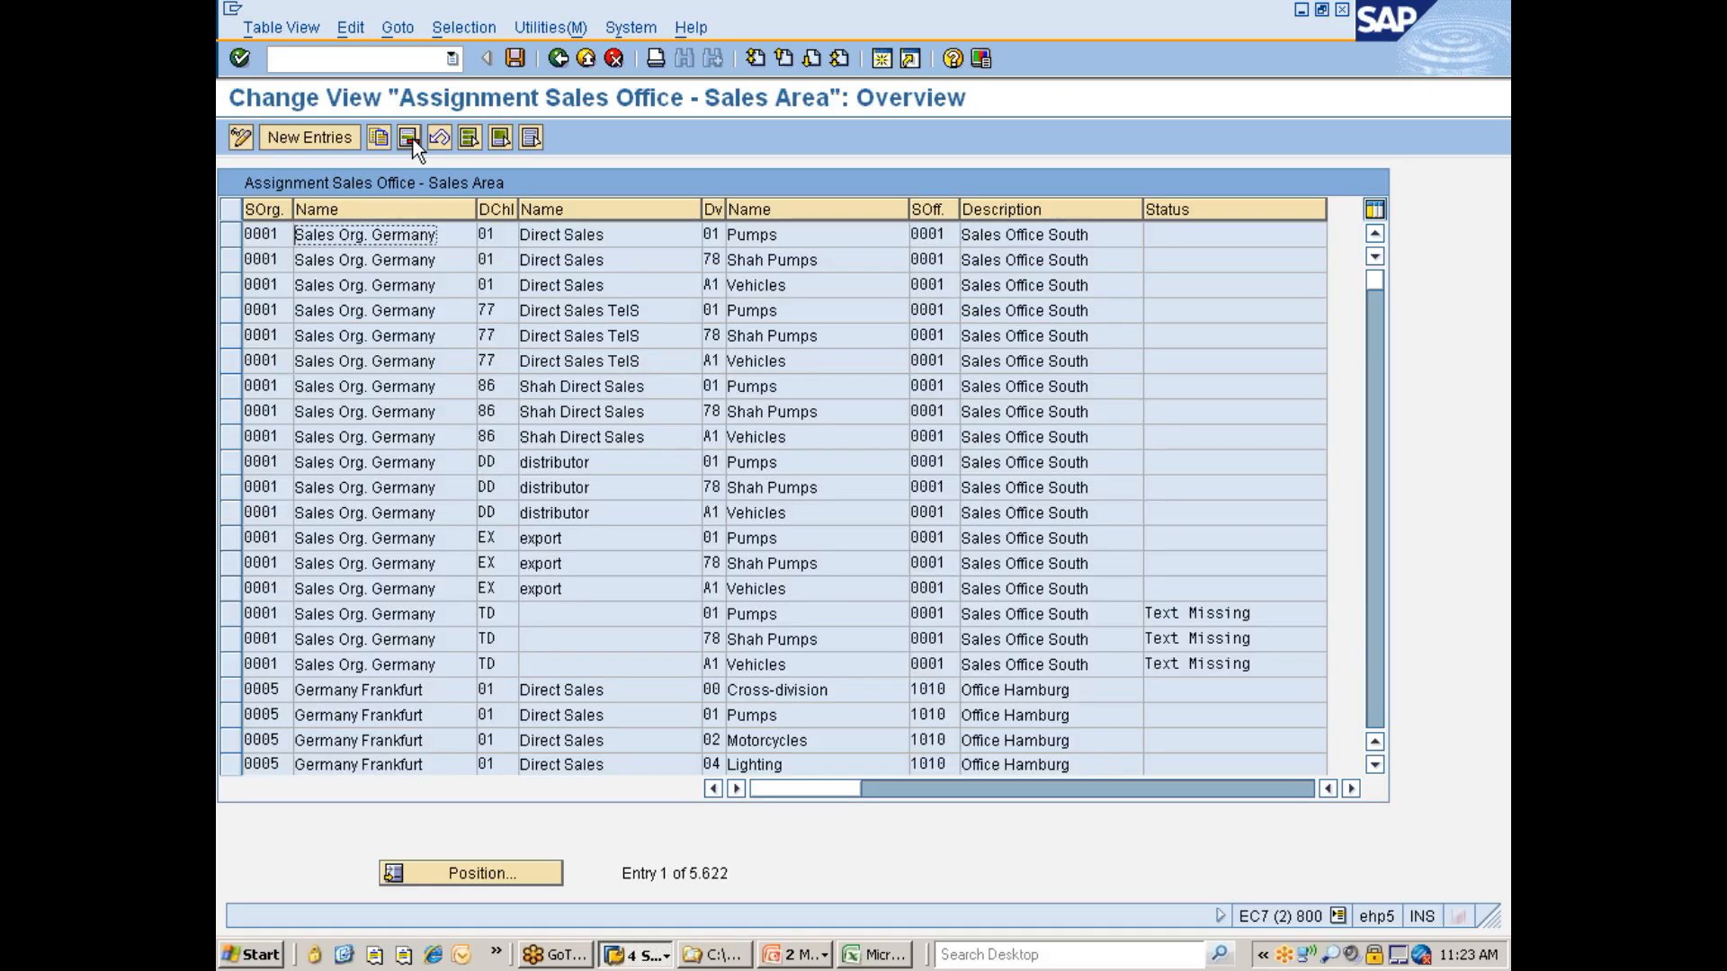
key("ctrl+s")
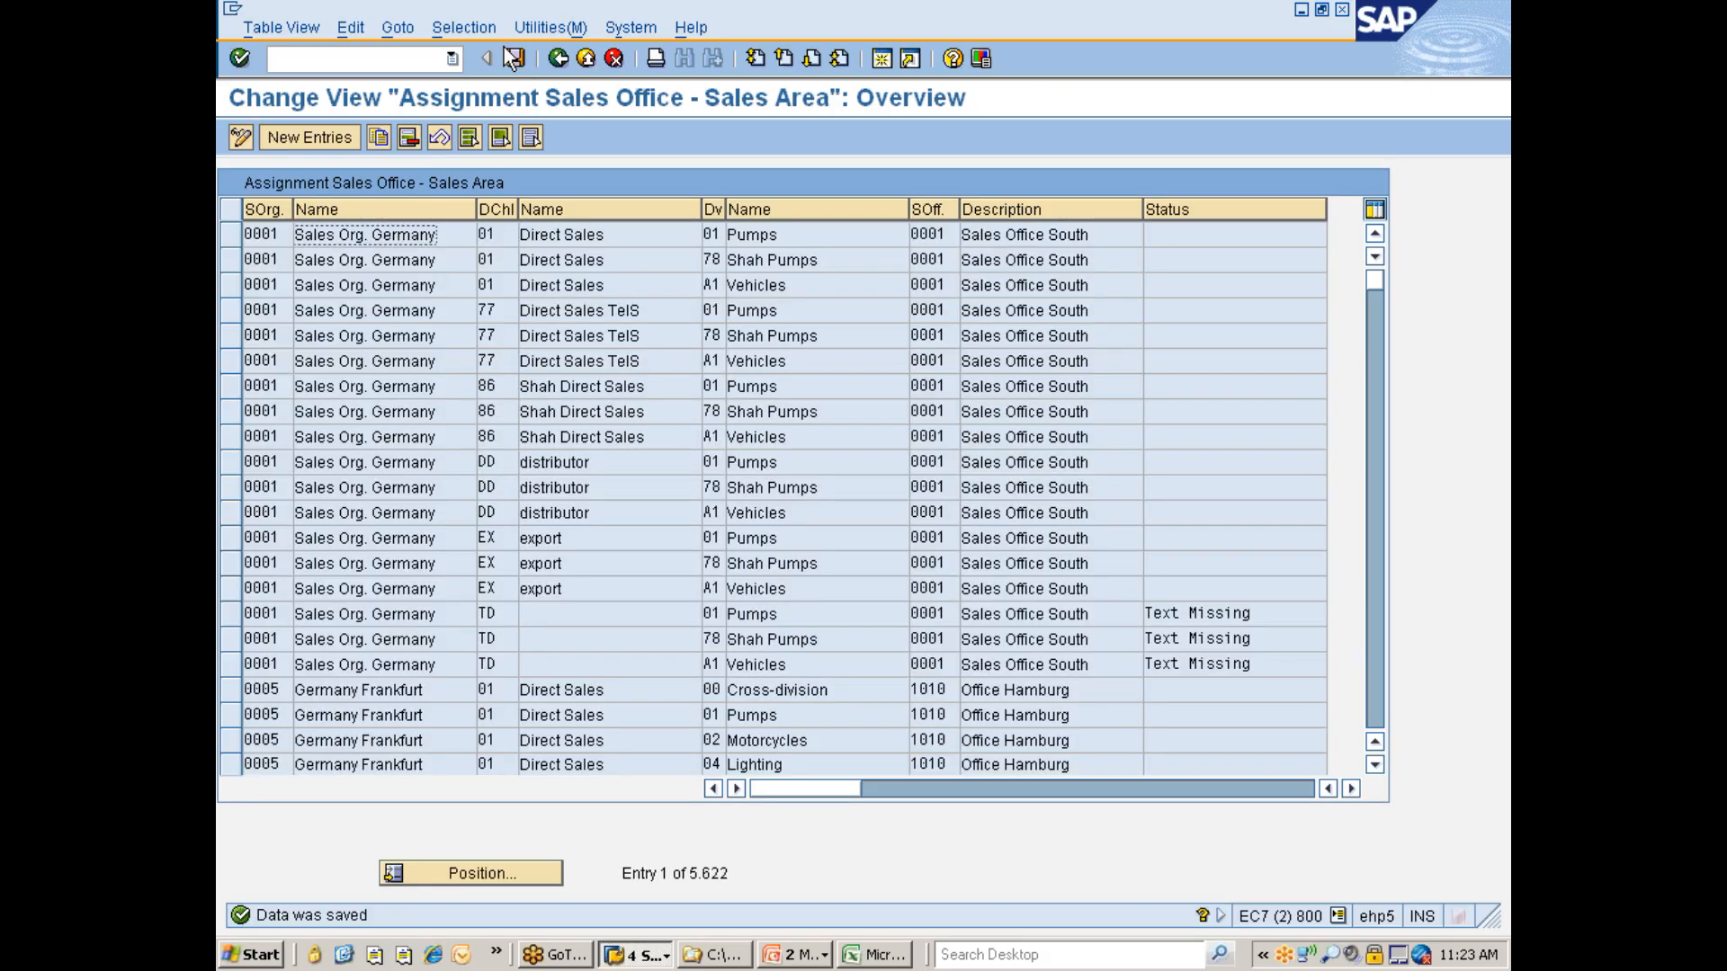
- Search the assignments by contents for sales office 7777 instead of division
left_click(465, 28)
left_click(463, 51)
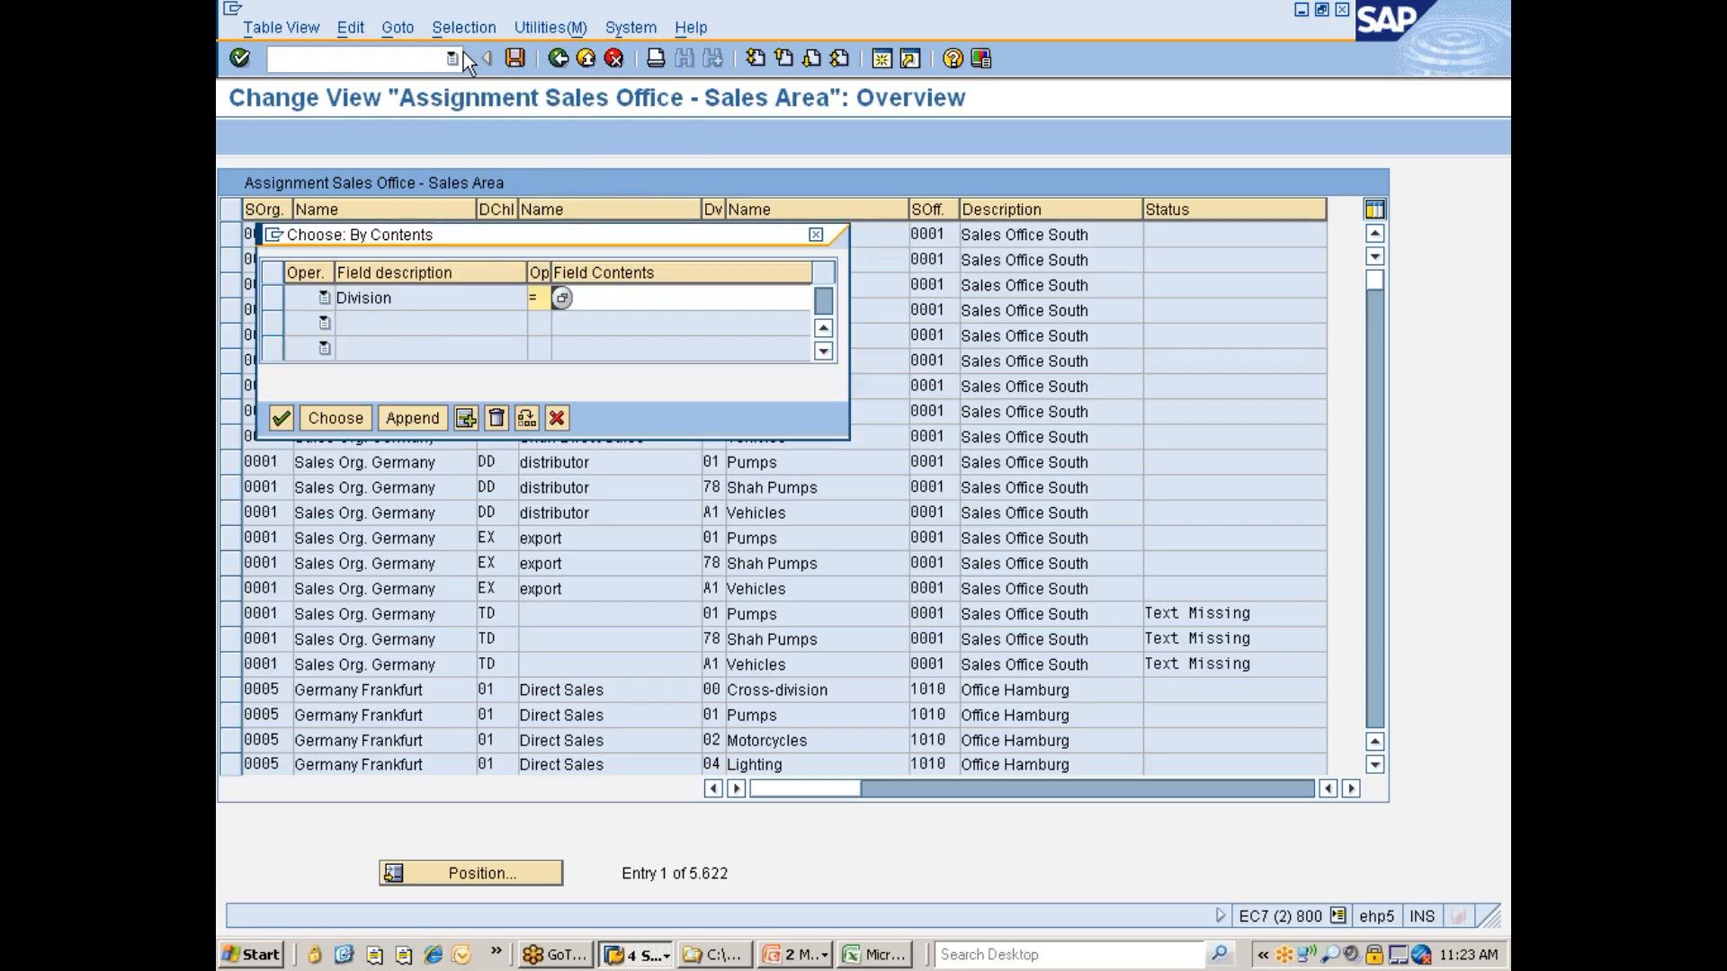
left_click(276, 306)
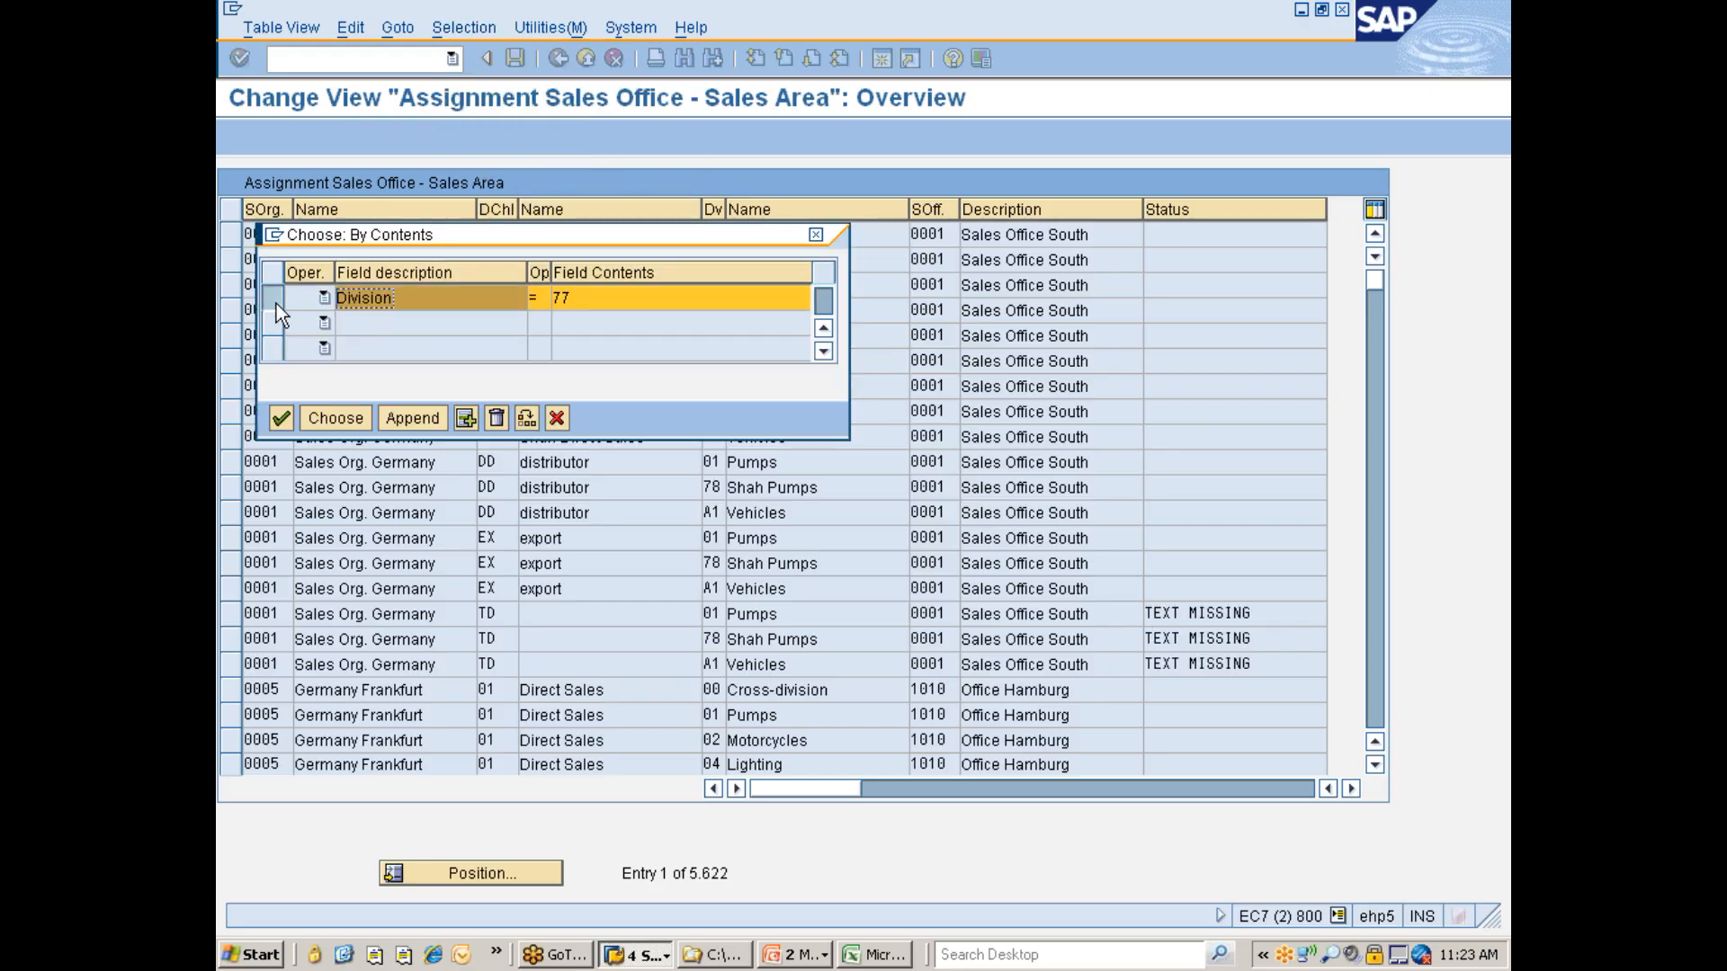
left_click(498, 418)
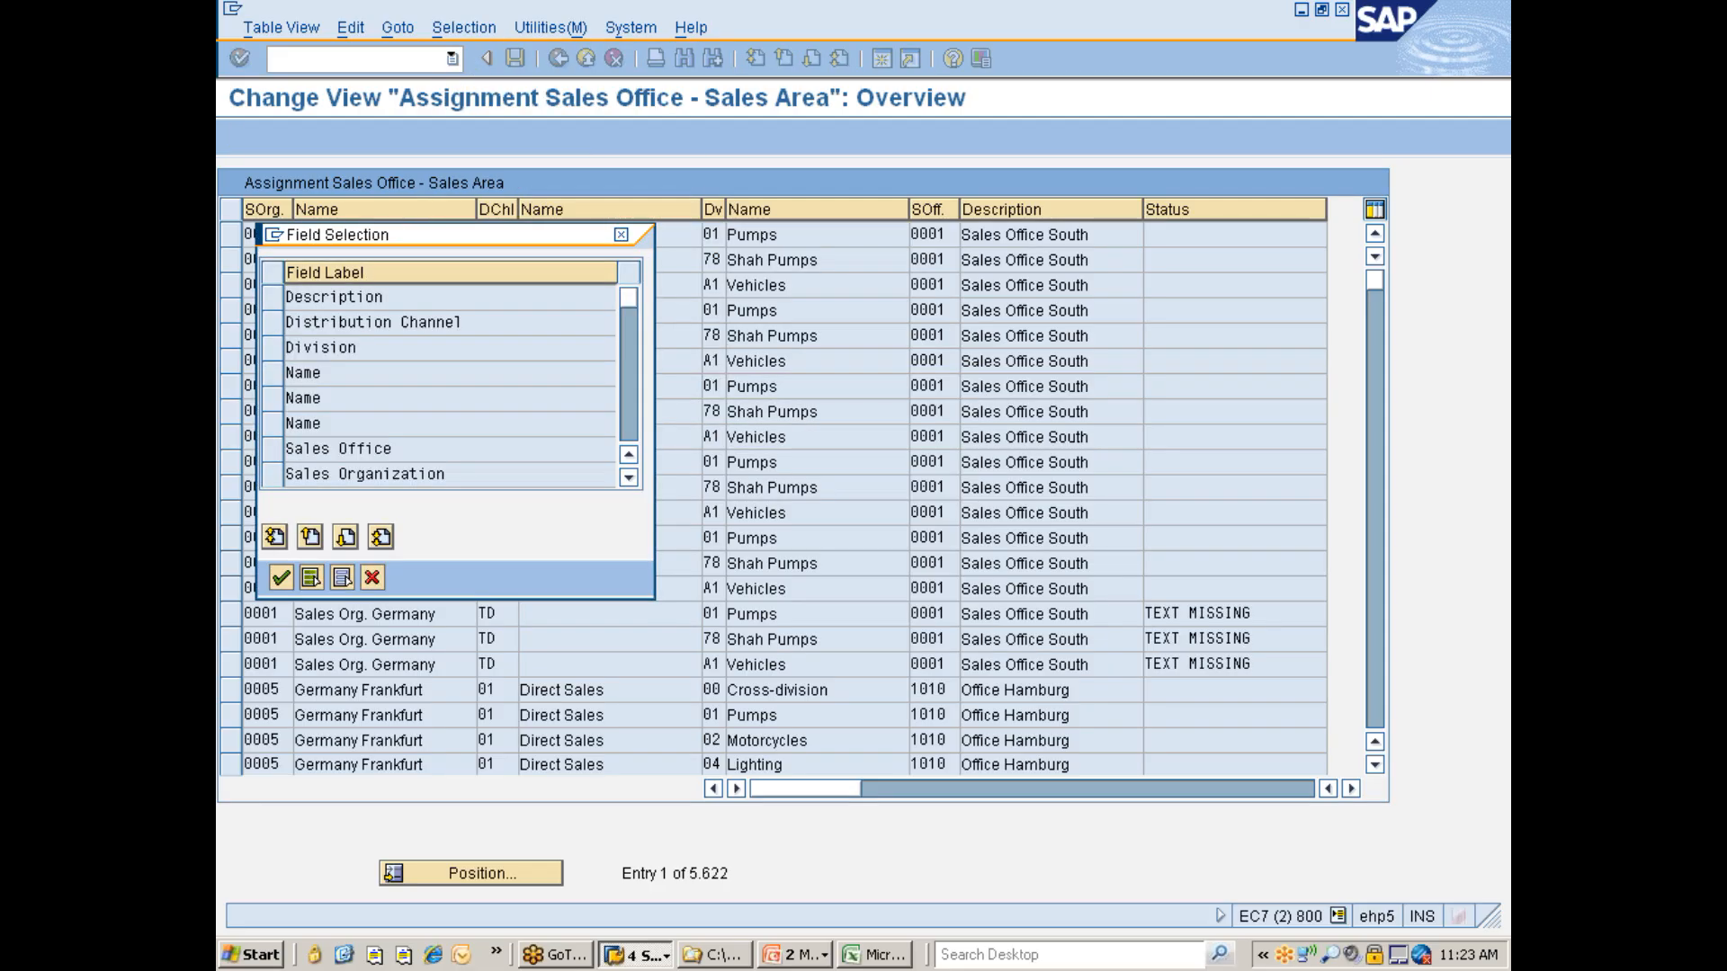
left_click(273, 452)
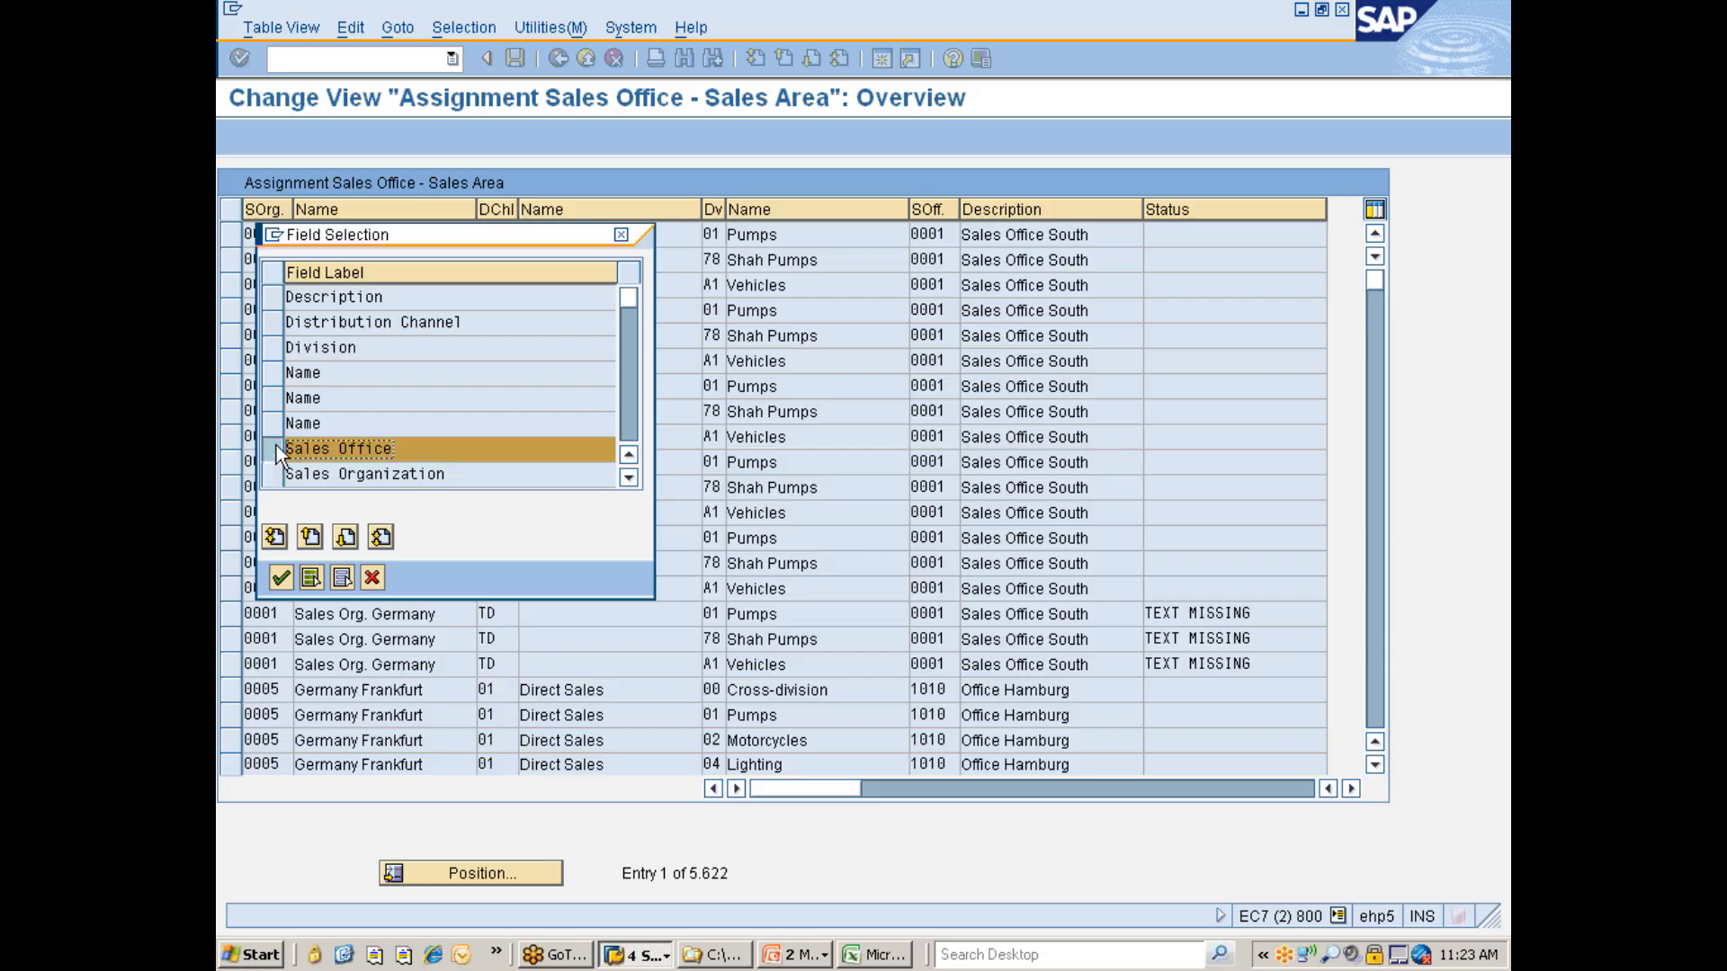
left_click(280, 577)
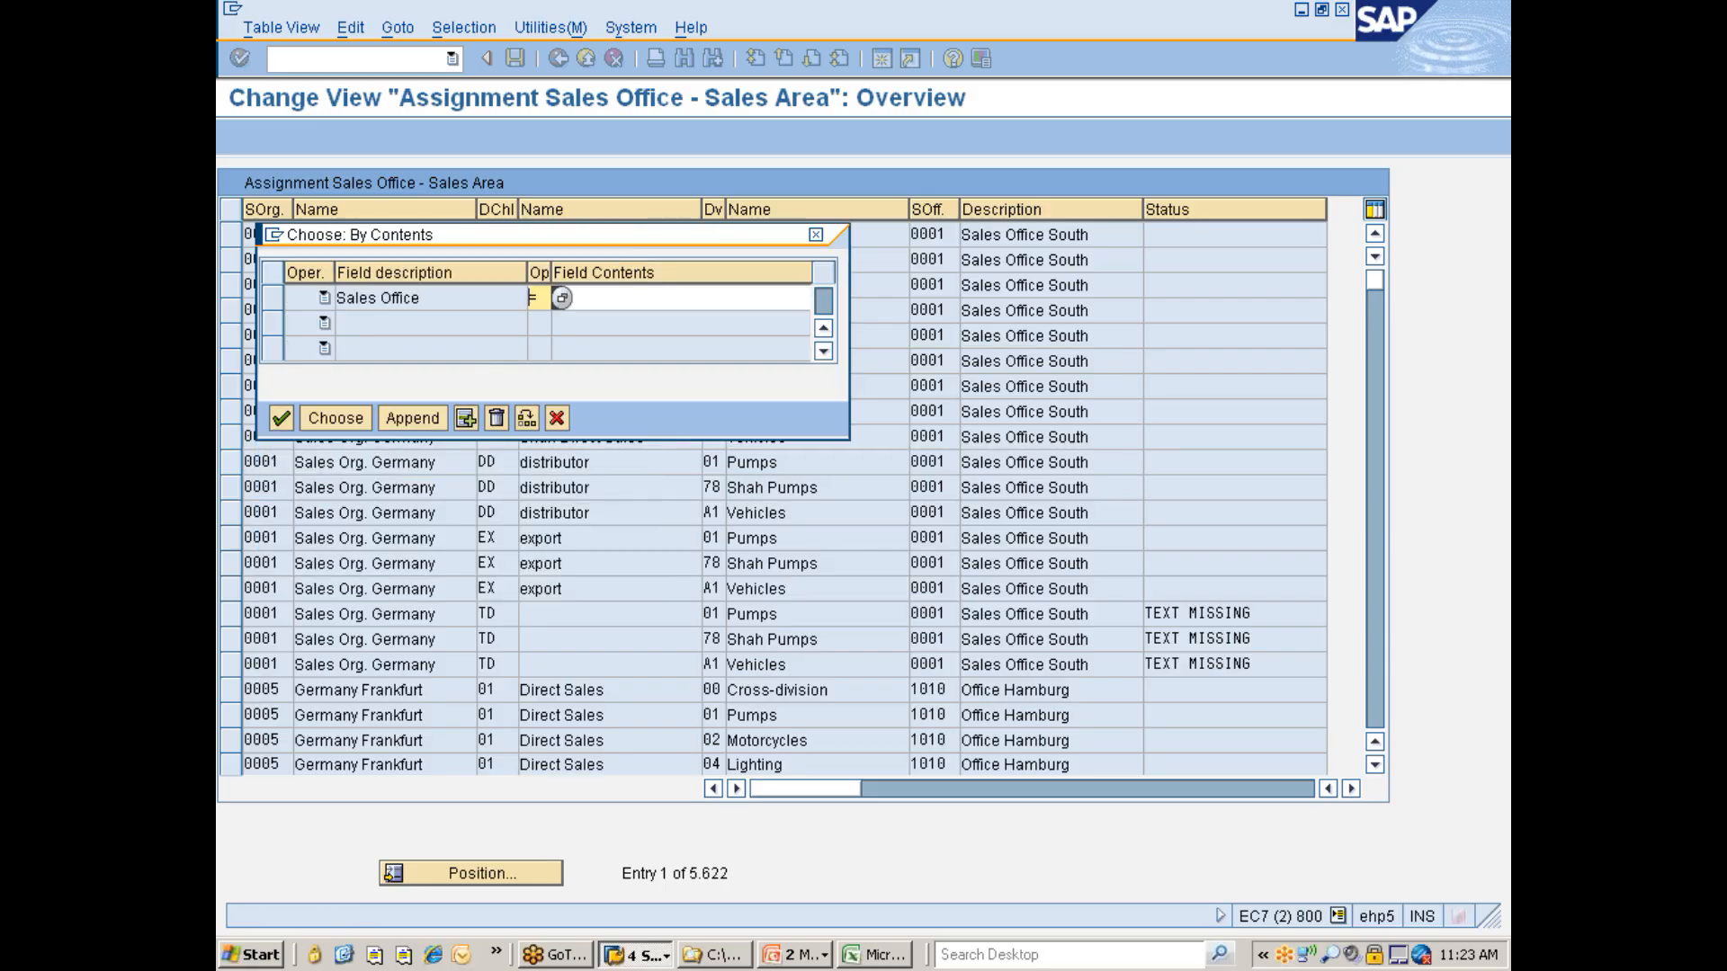
key("Tab")
type("0077")
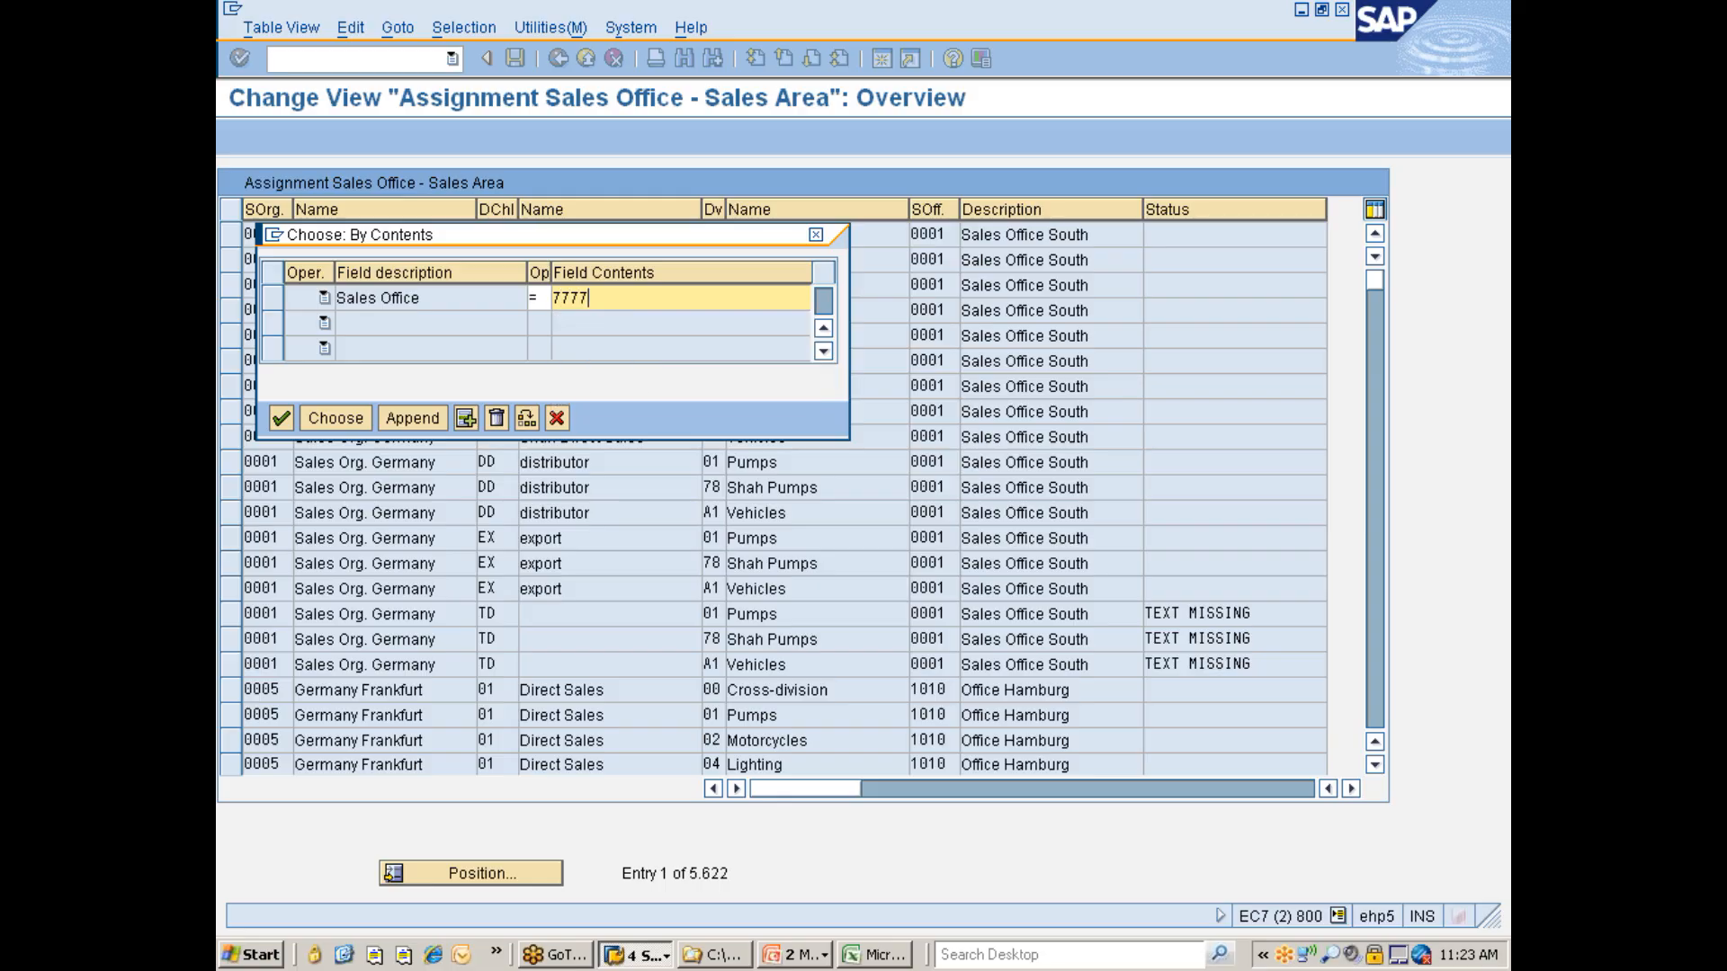
key("shift+Tab")
left_click(334, 419)
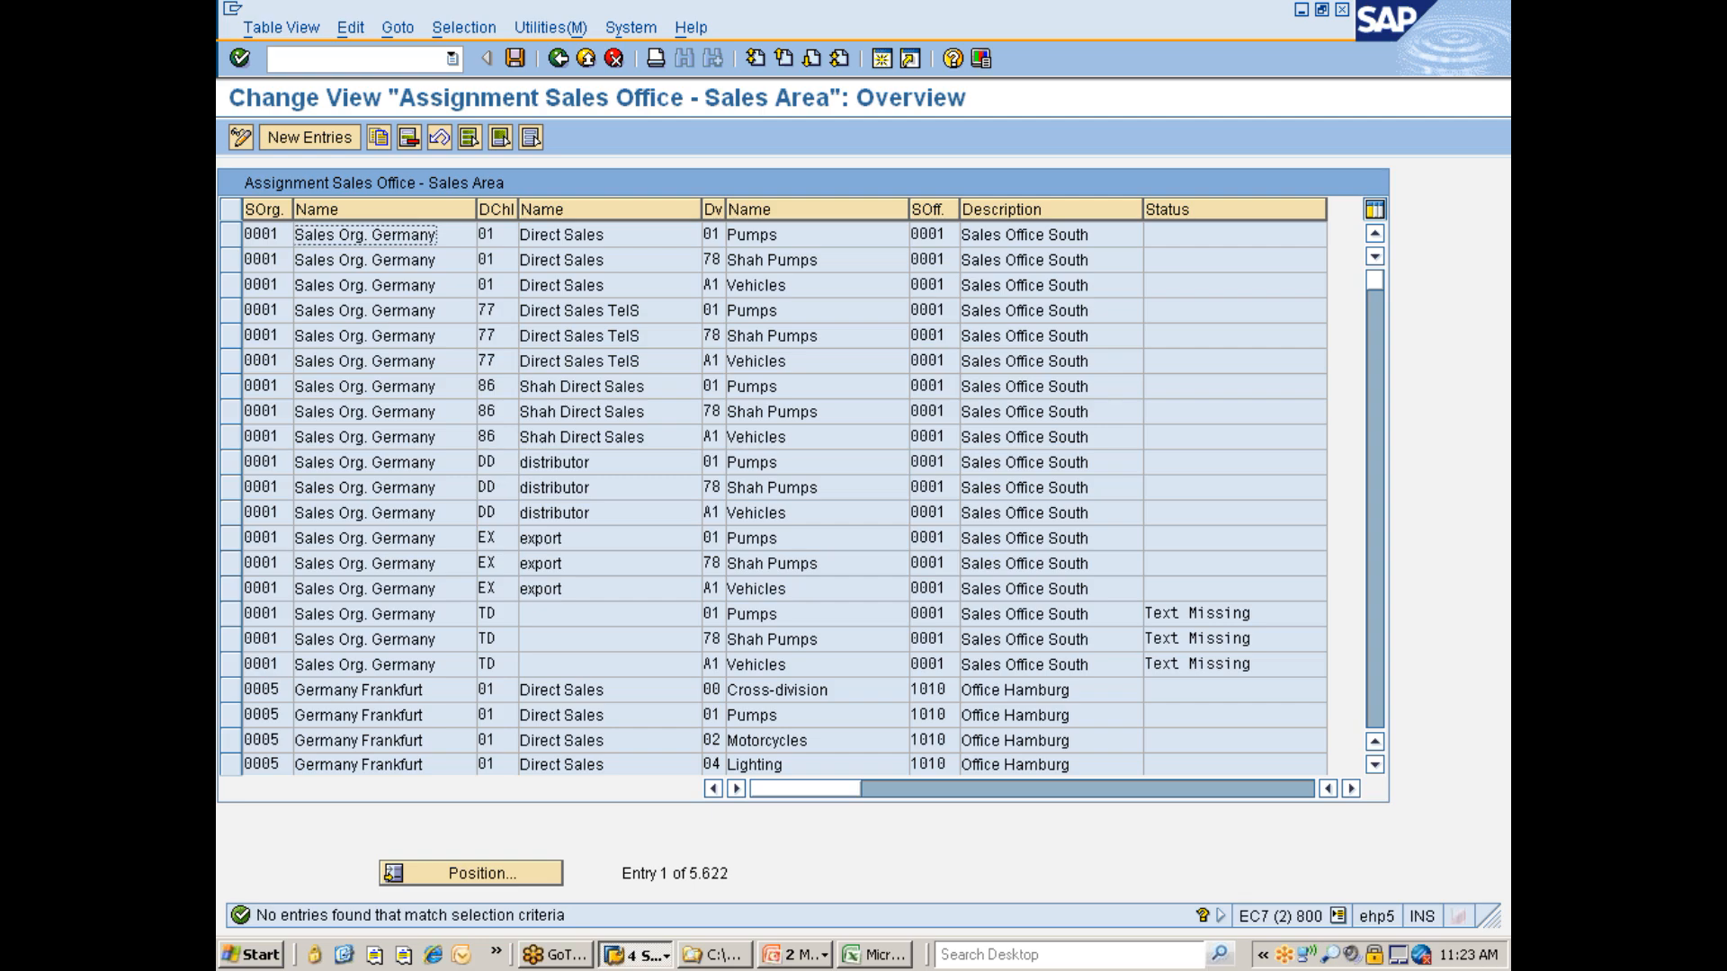
- Change the contents selection to Sales Organization and select the assignments where sales organization equals 7777
left_click(465, 28)
left_click(464, 56)
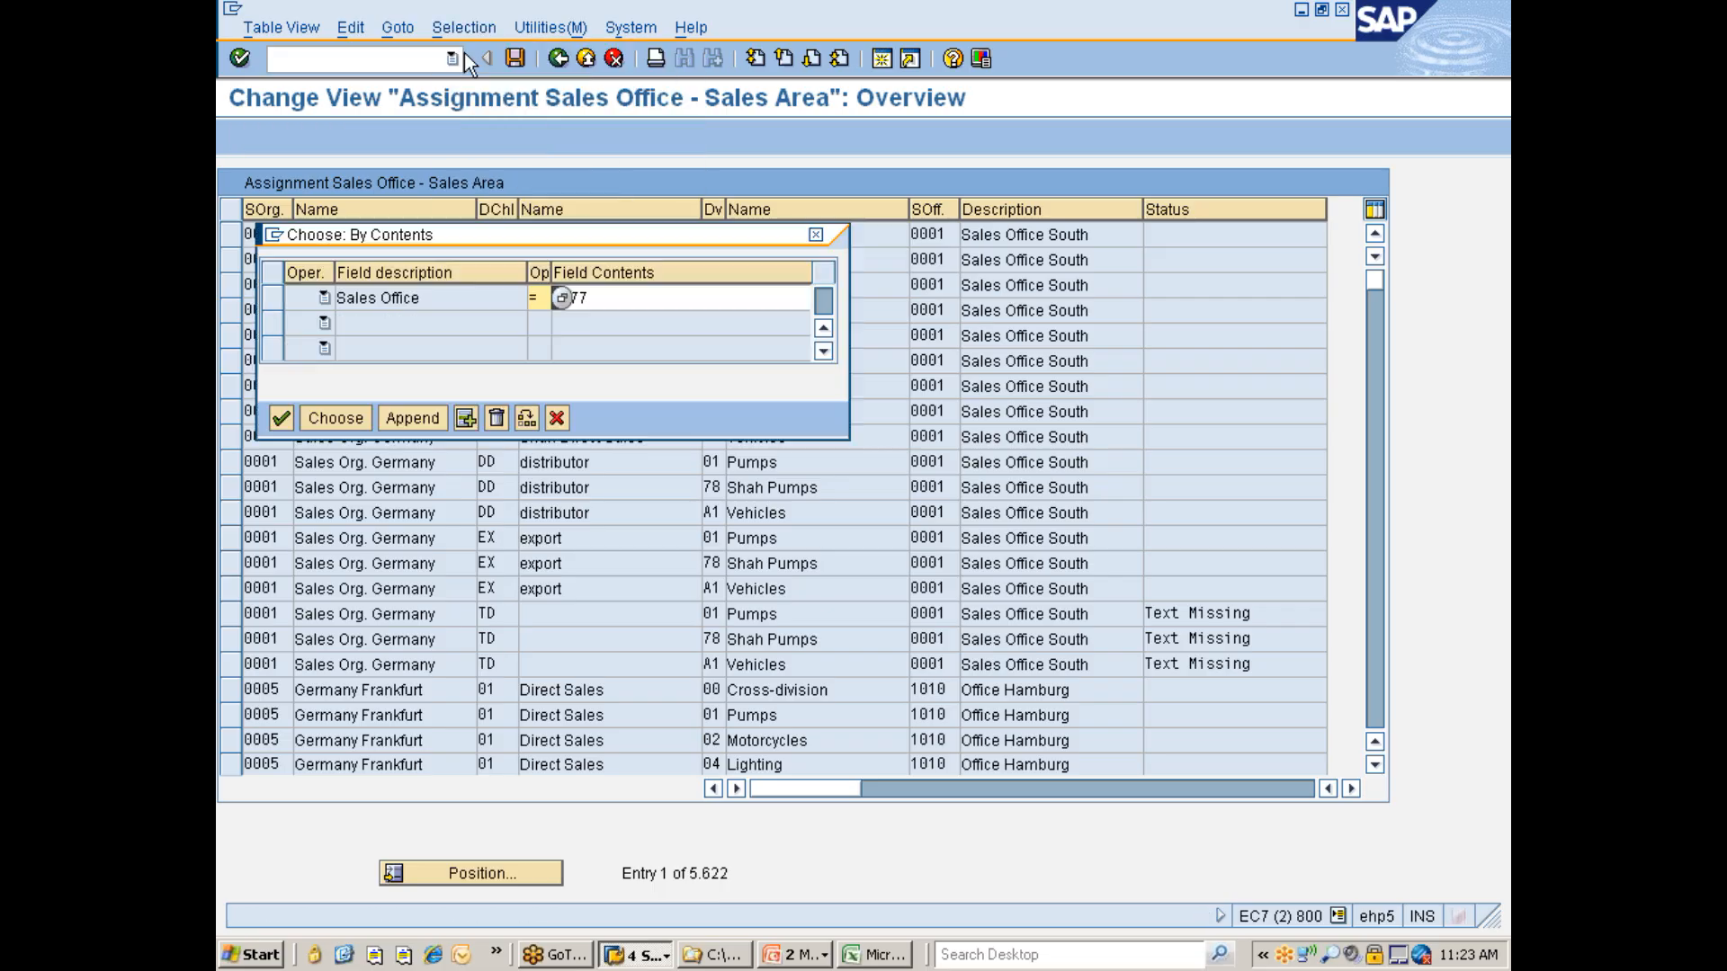
left_click(274, 298)
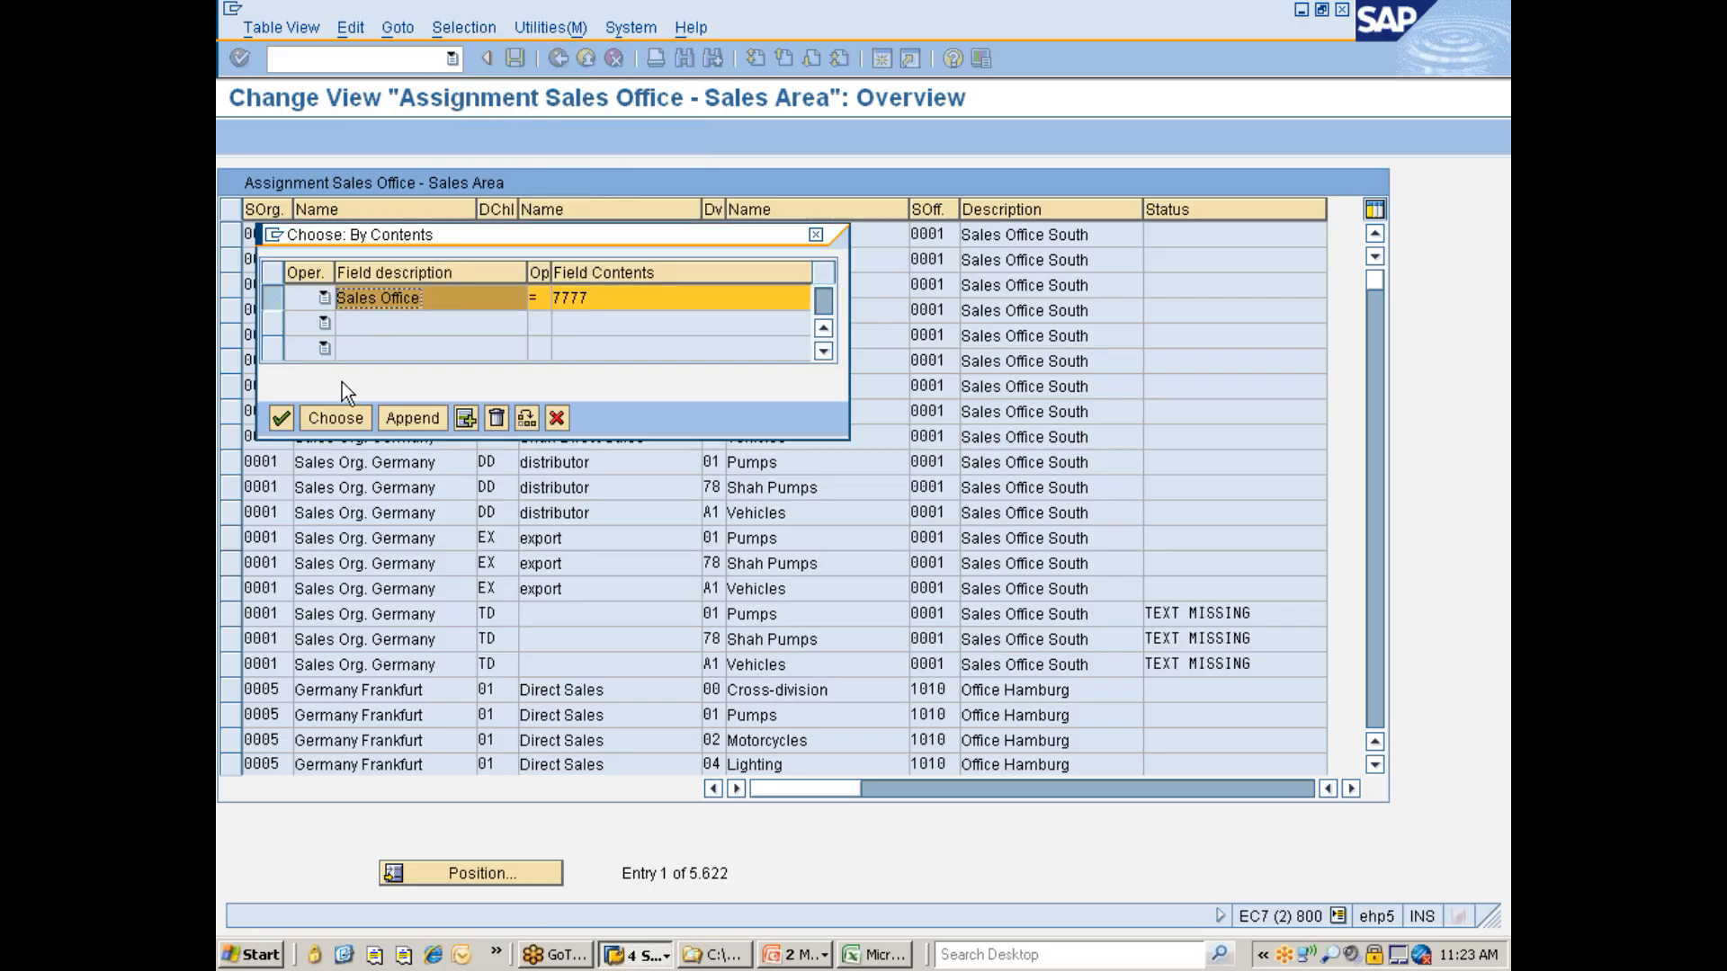
left_click(477, 417)
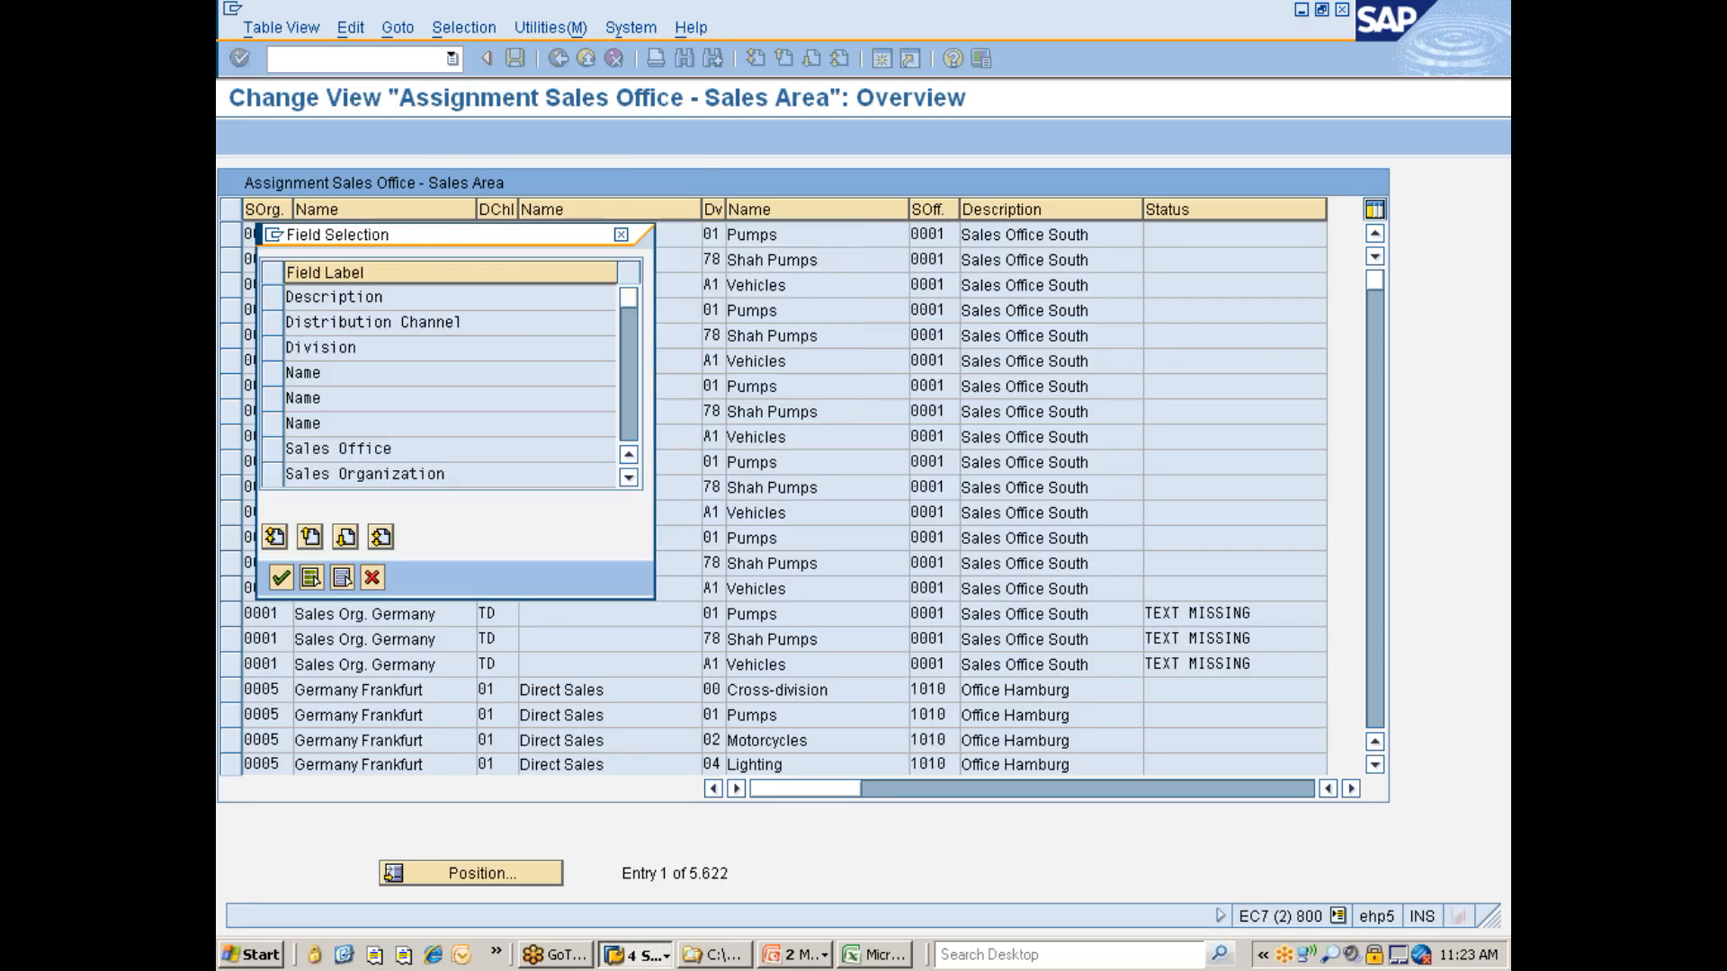
left_click(273, 474)
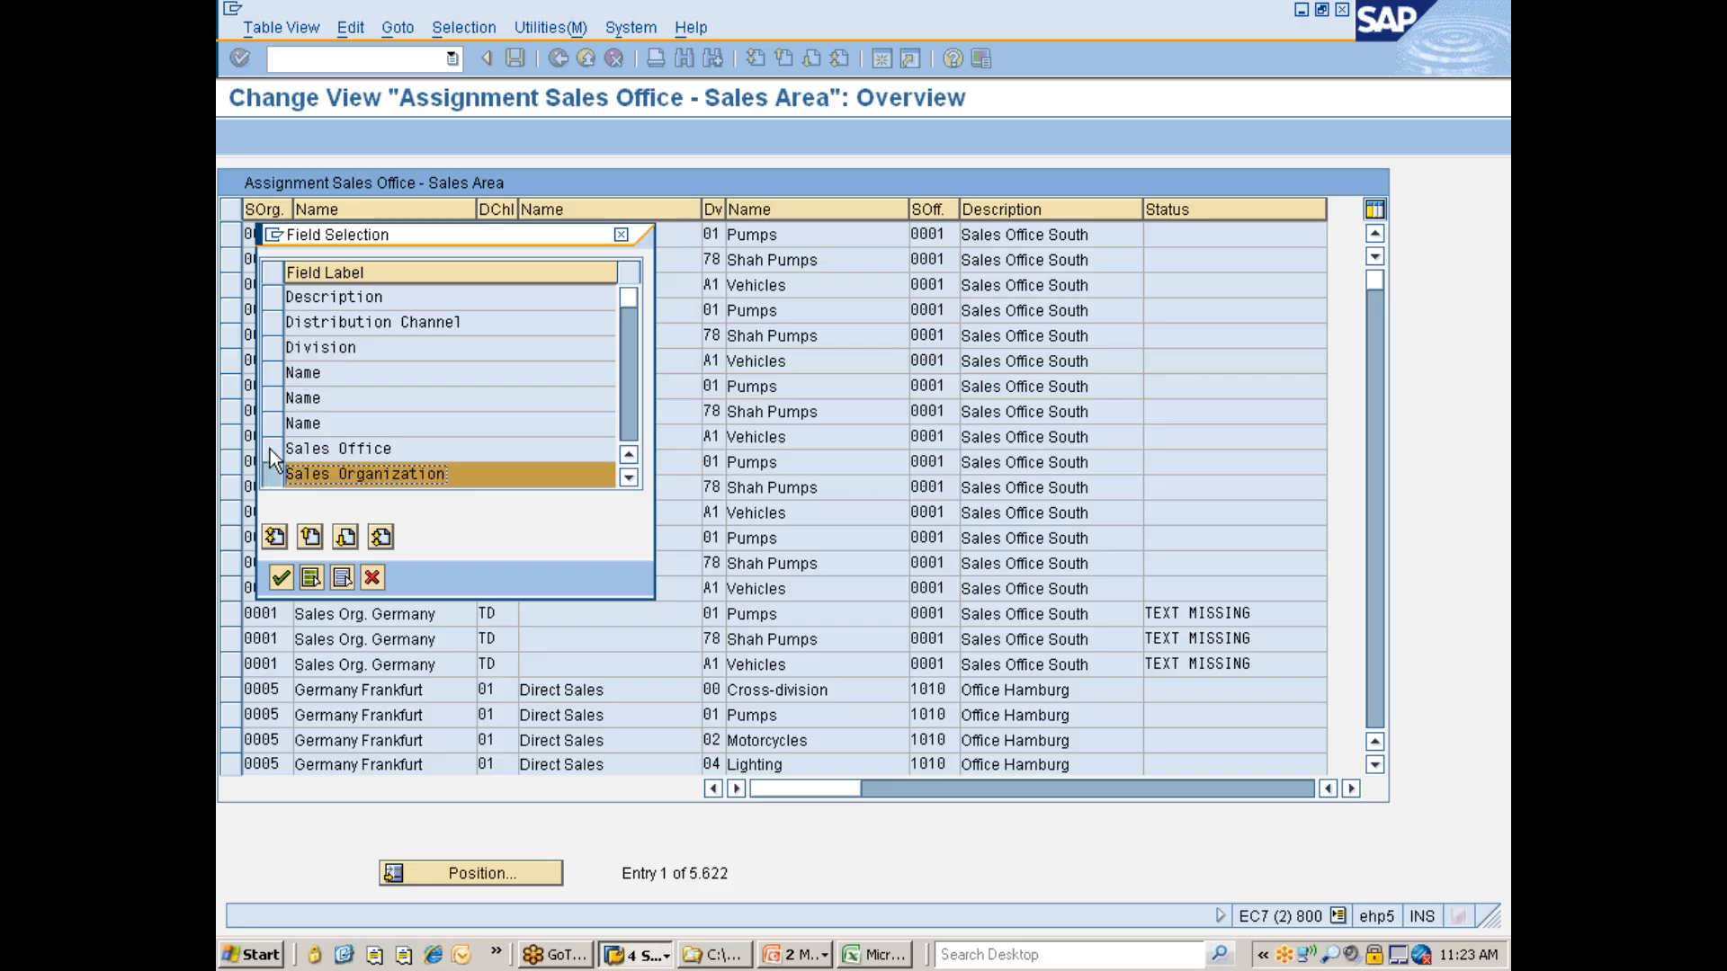
left_click(279, 576)
left_click(606, 299)
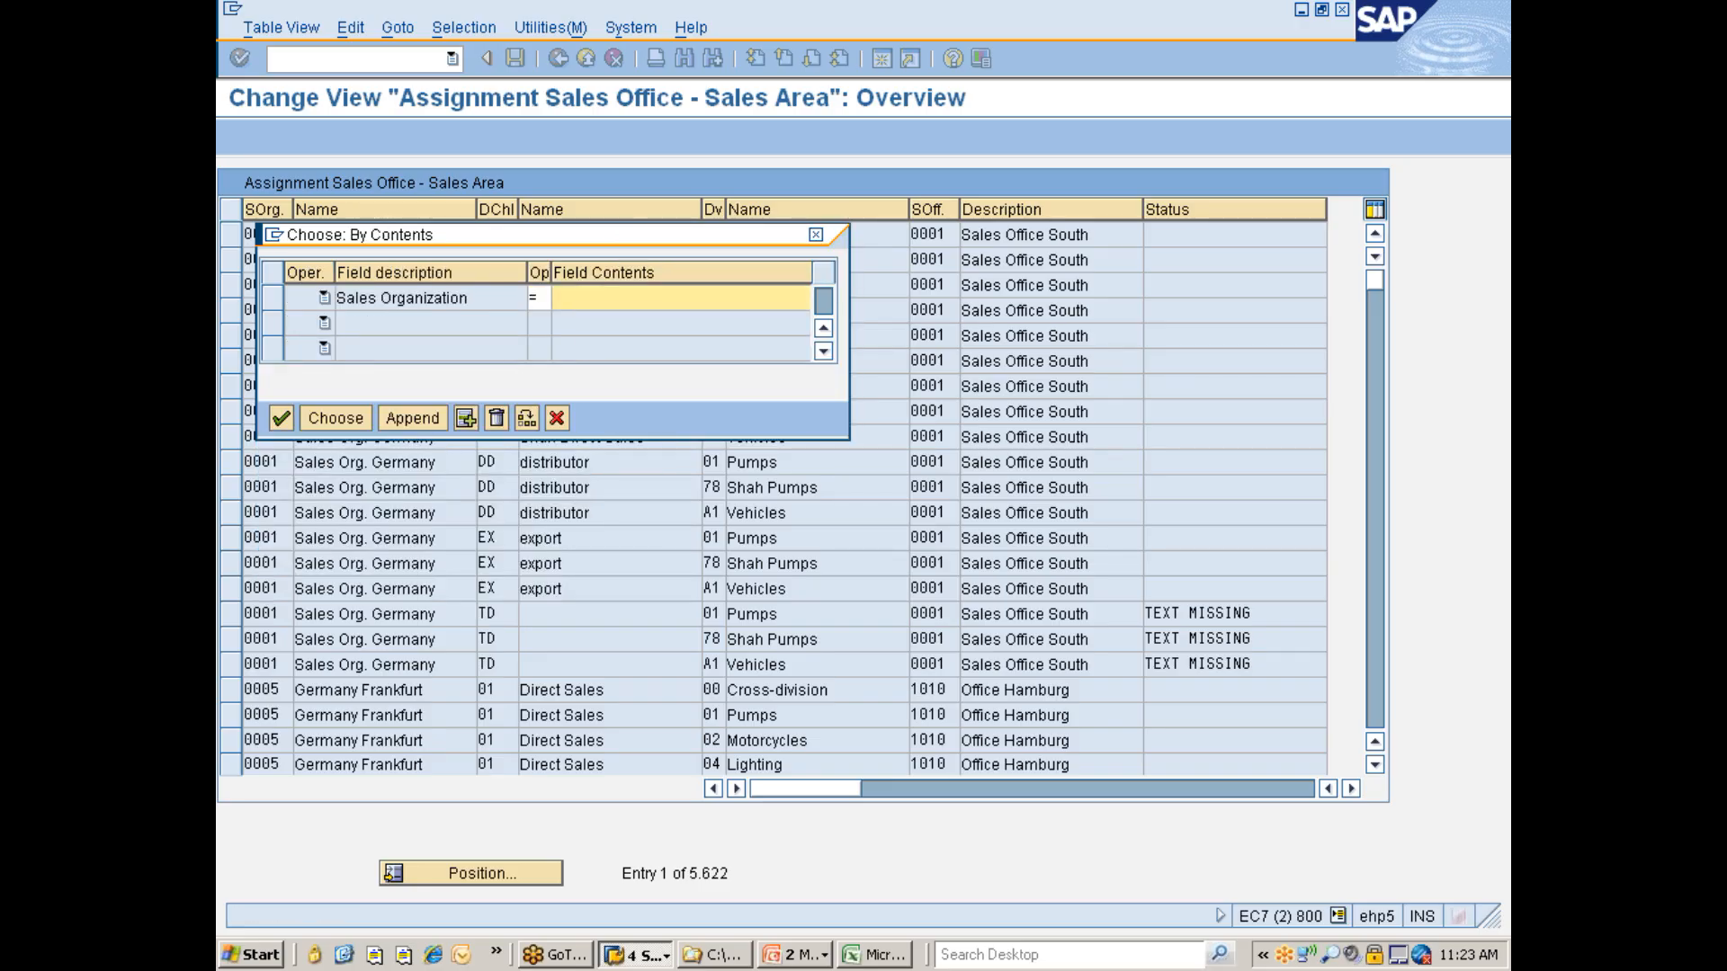
type("7777")
key("Return")
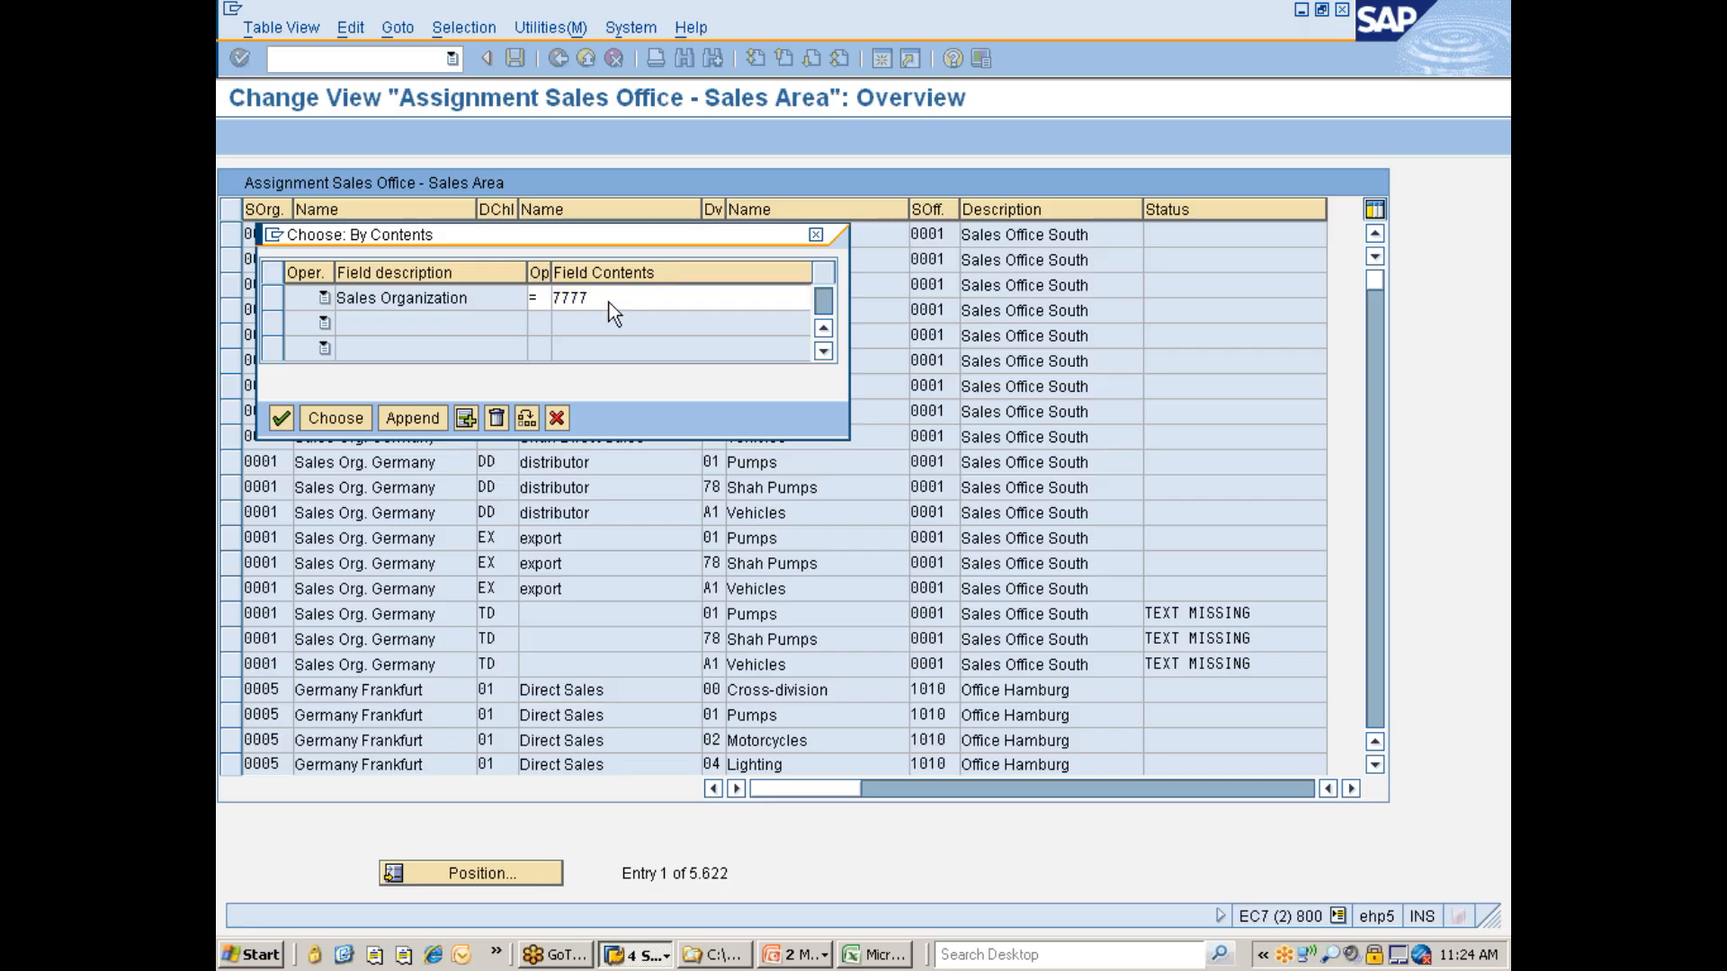
left_click(334, 418)
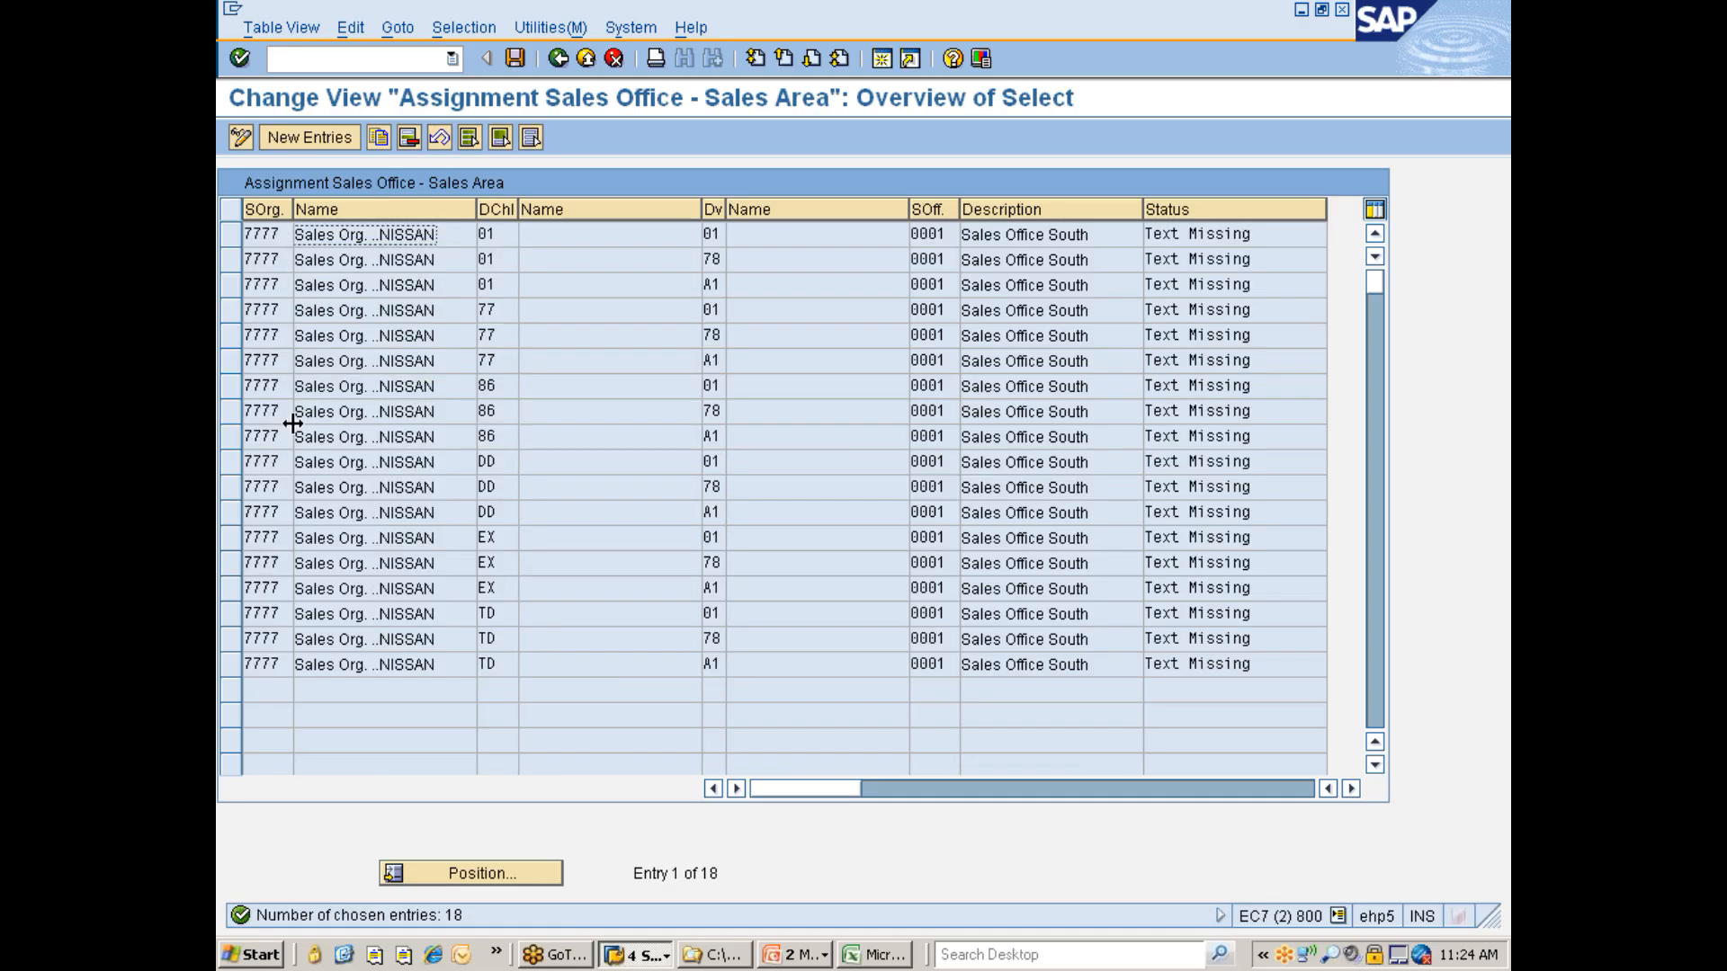
- Select all sales organization 7777 entries, delete them and save the change
left_click(469, 138)
left_click(410, 138)
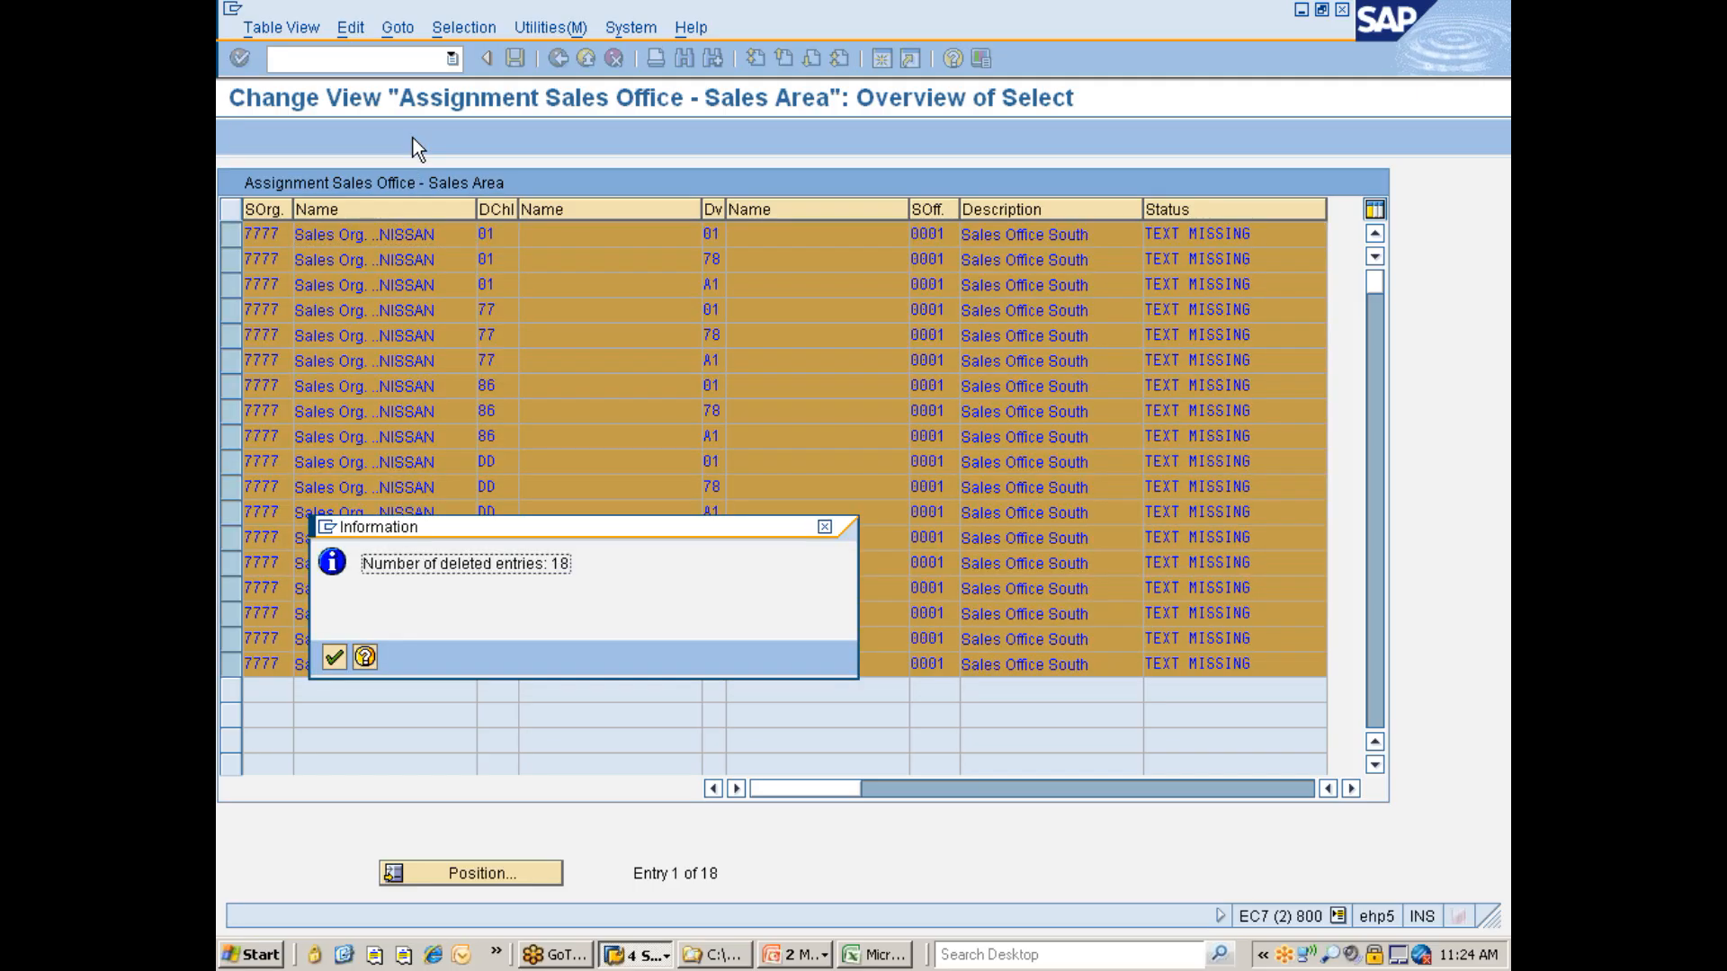
key("Return")
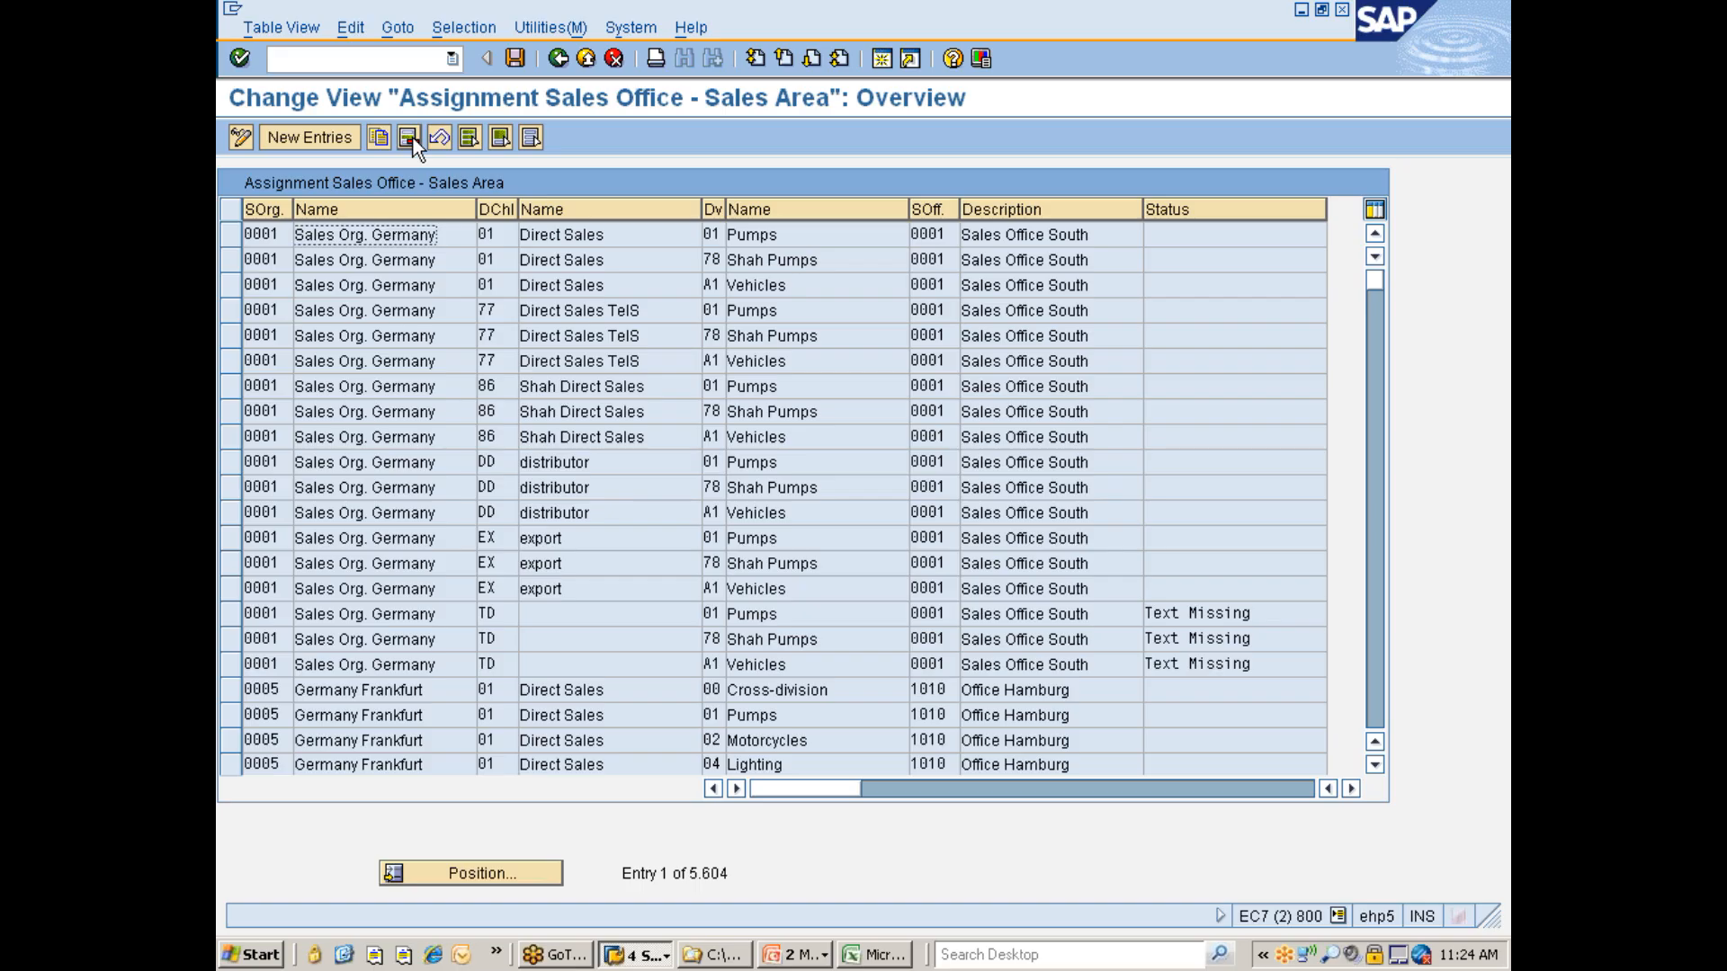
key("ctrl+s")
- Add a new assignment of sales office 7777 to sales organization 7777, distribution channel 70, division 77, save it and go back
left_click(299, 138)
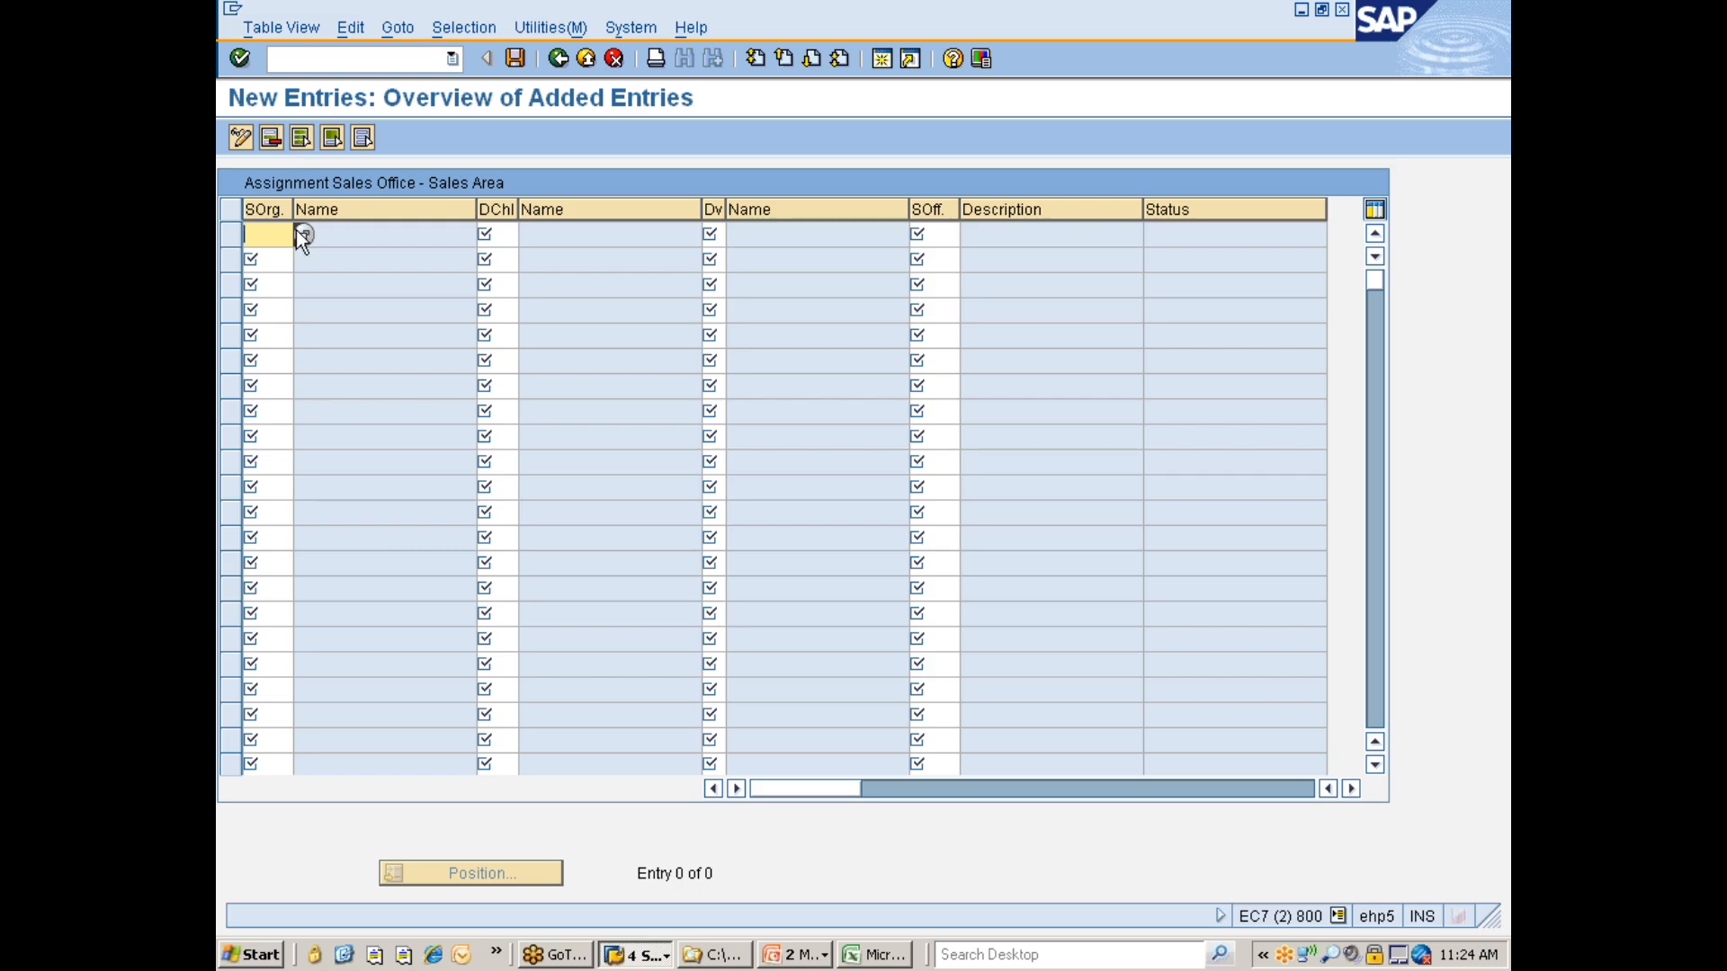
type("7777")
key("Tab")
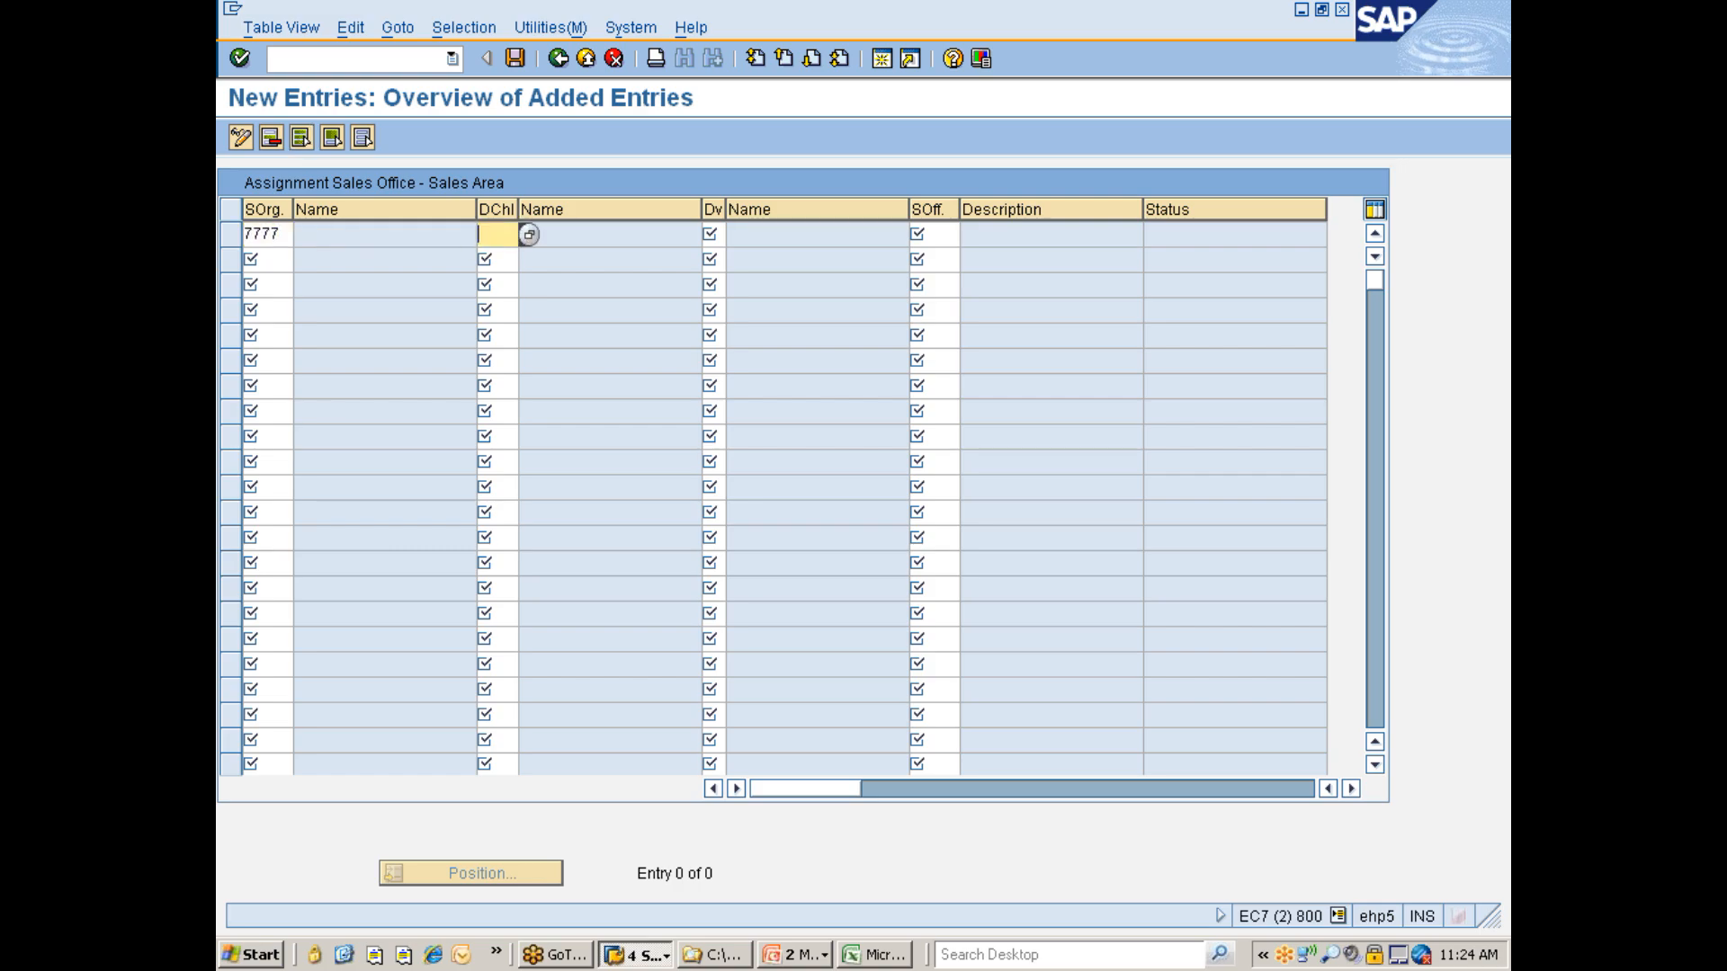
key("Tab")
key("Tab")
type("7777")
key("Return")
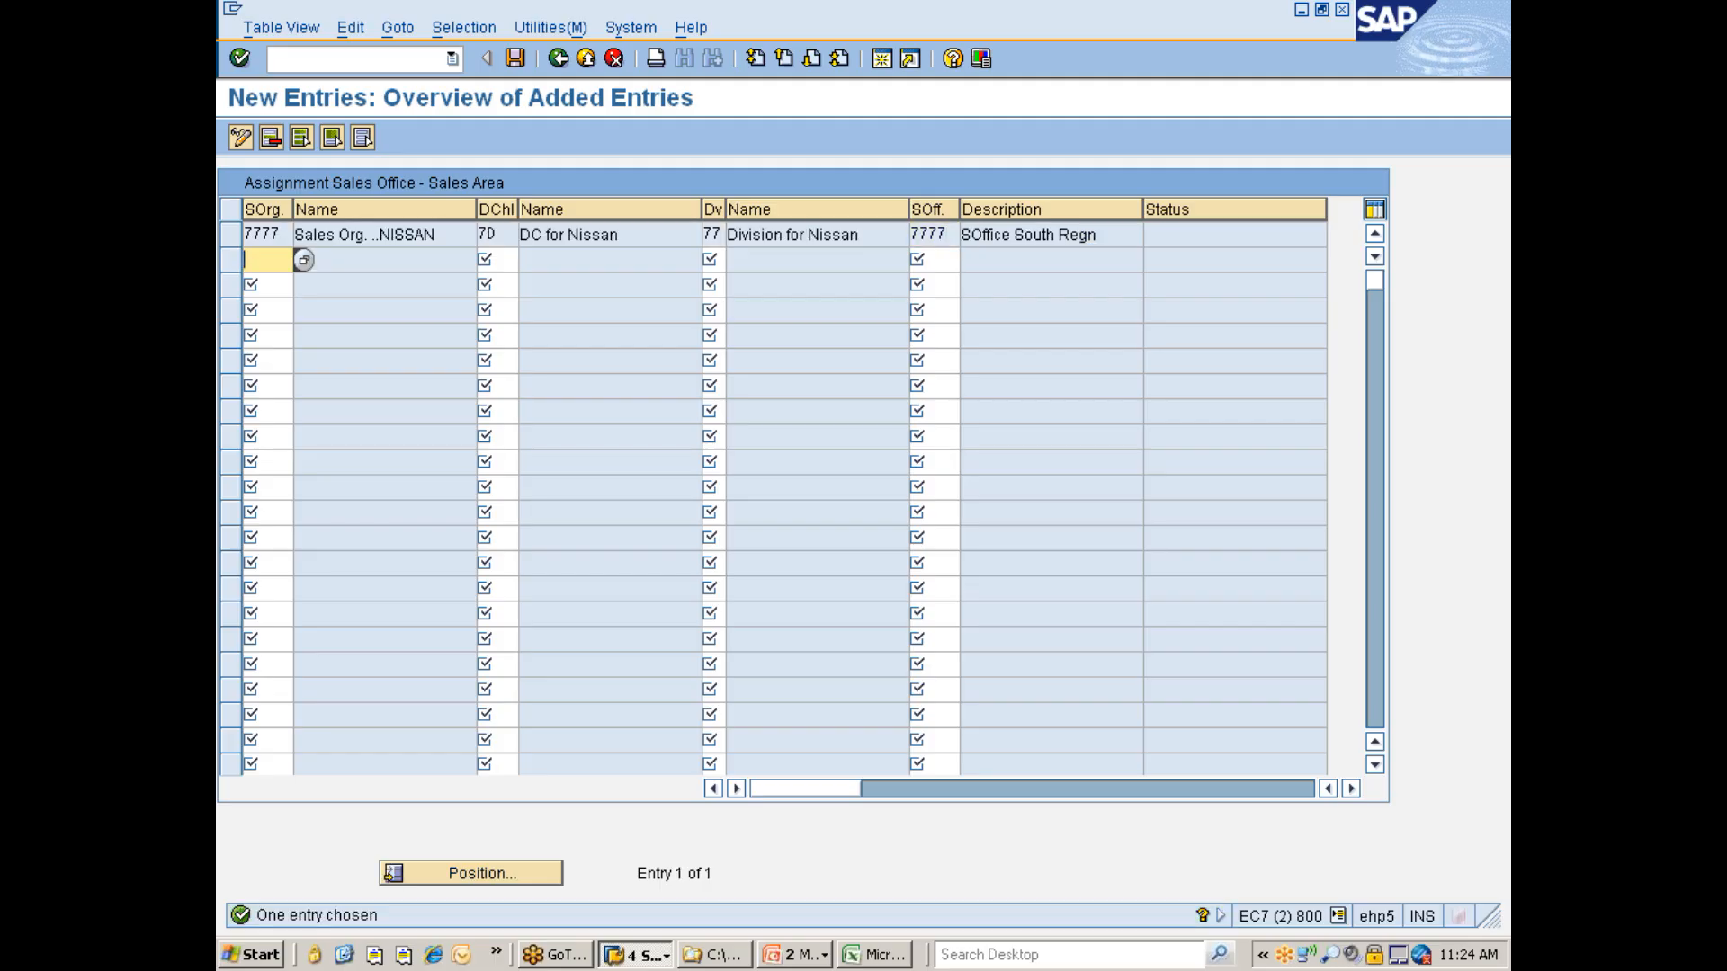
key("ctrl+s")
key("F3")
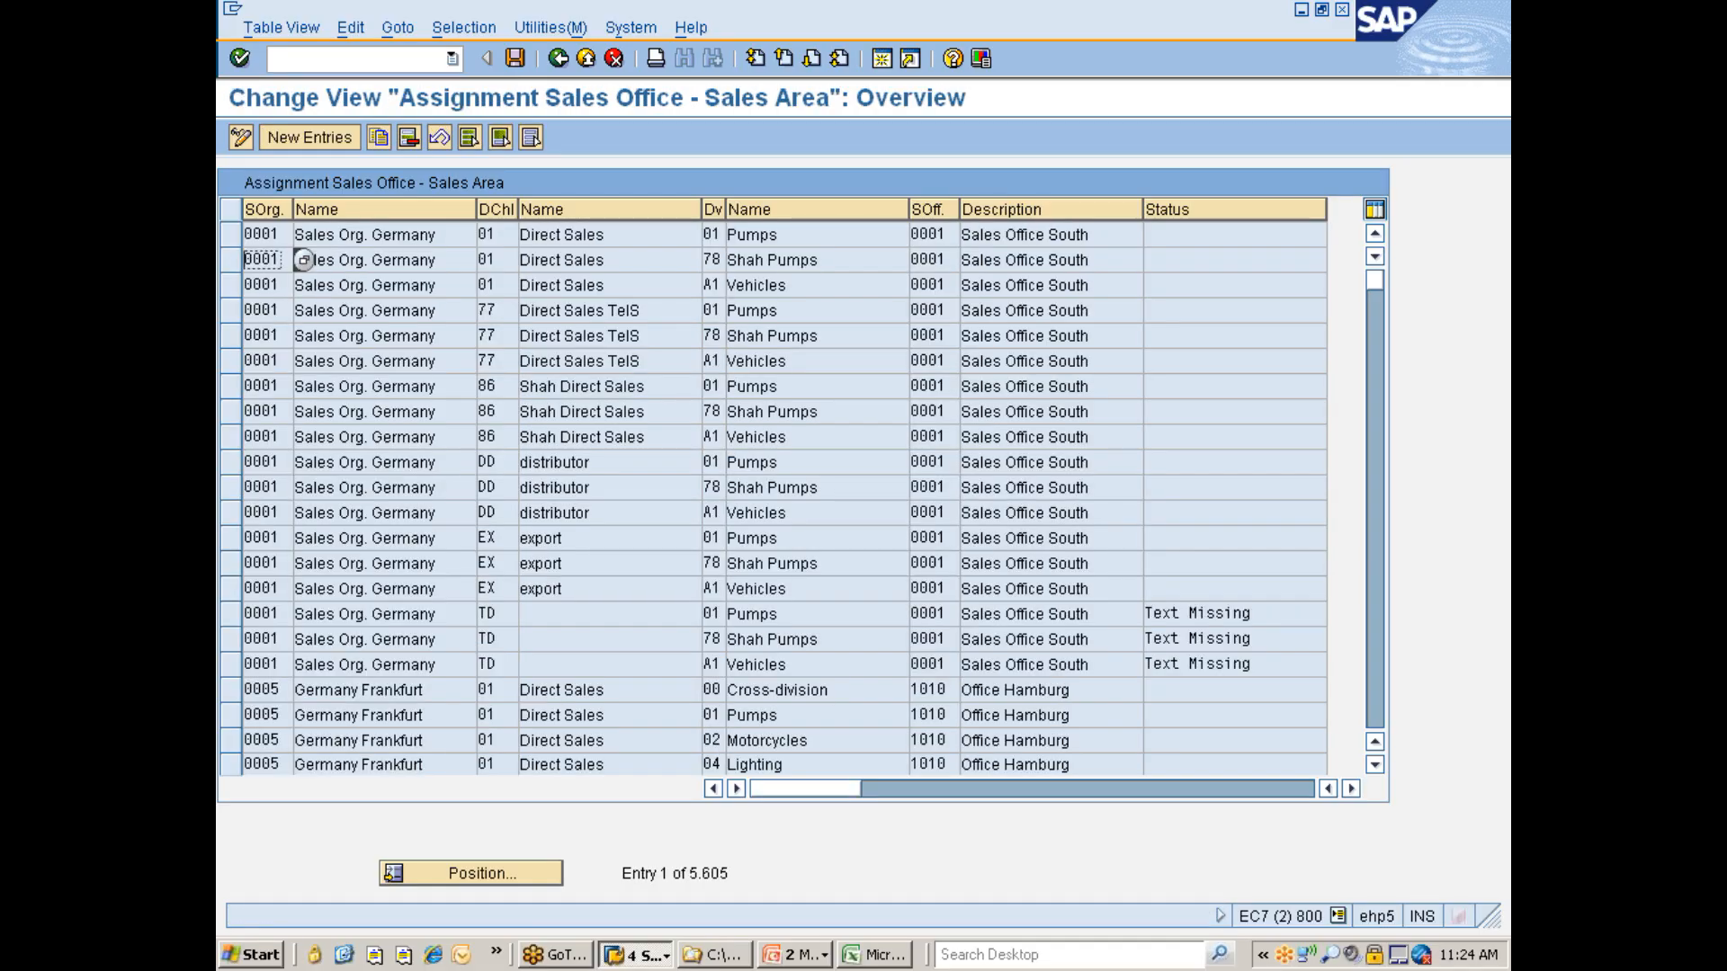
- Open the Assign sales group to sales office activity in the implementation guide
key("F3")
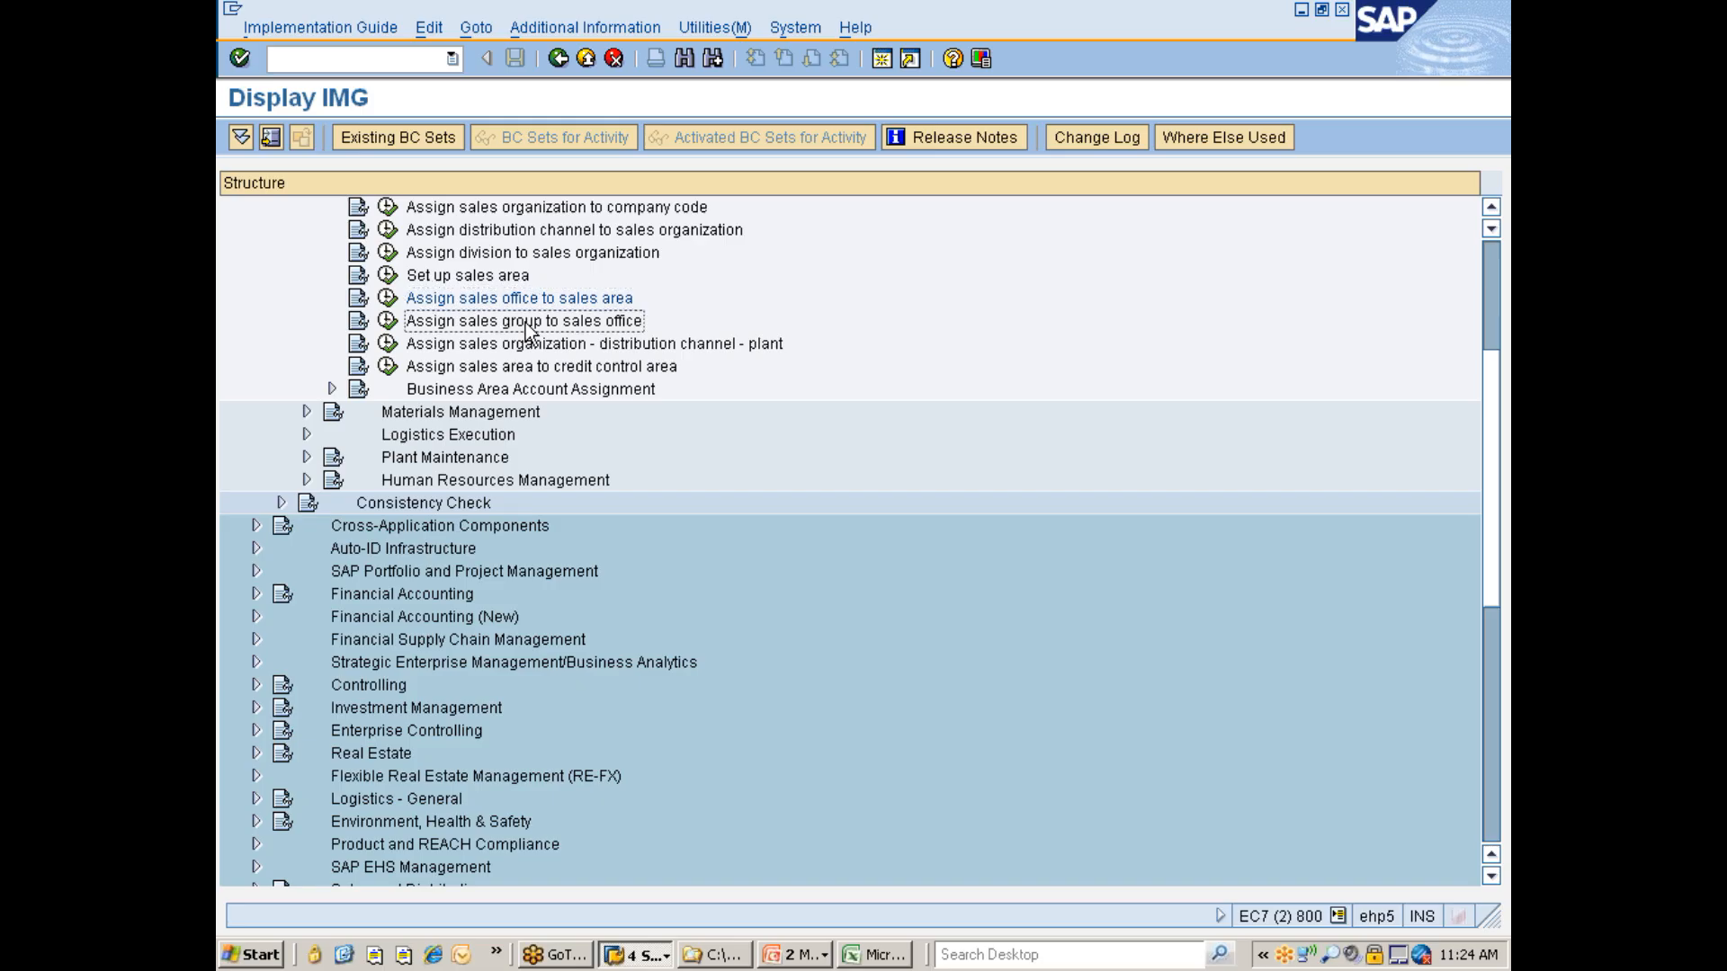
scroll(532, 325, "down", 2)
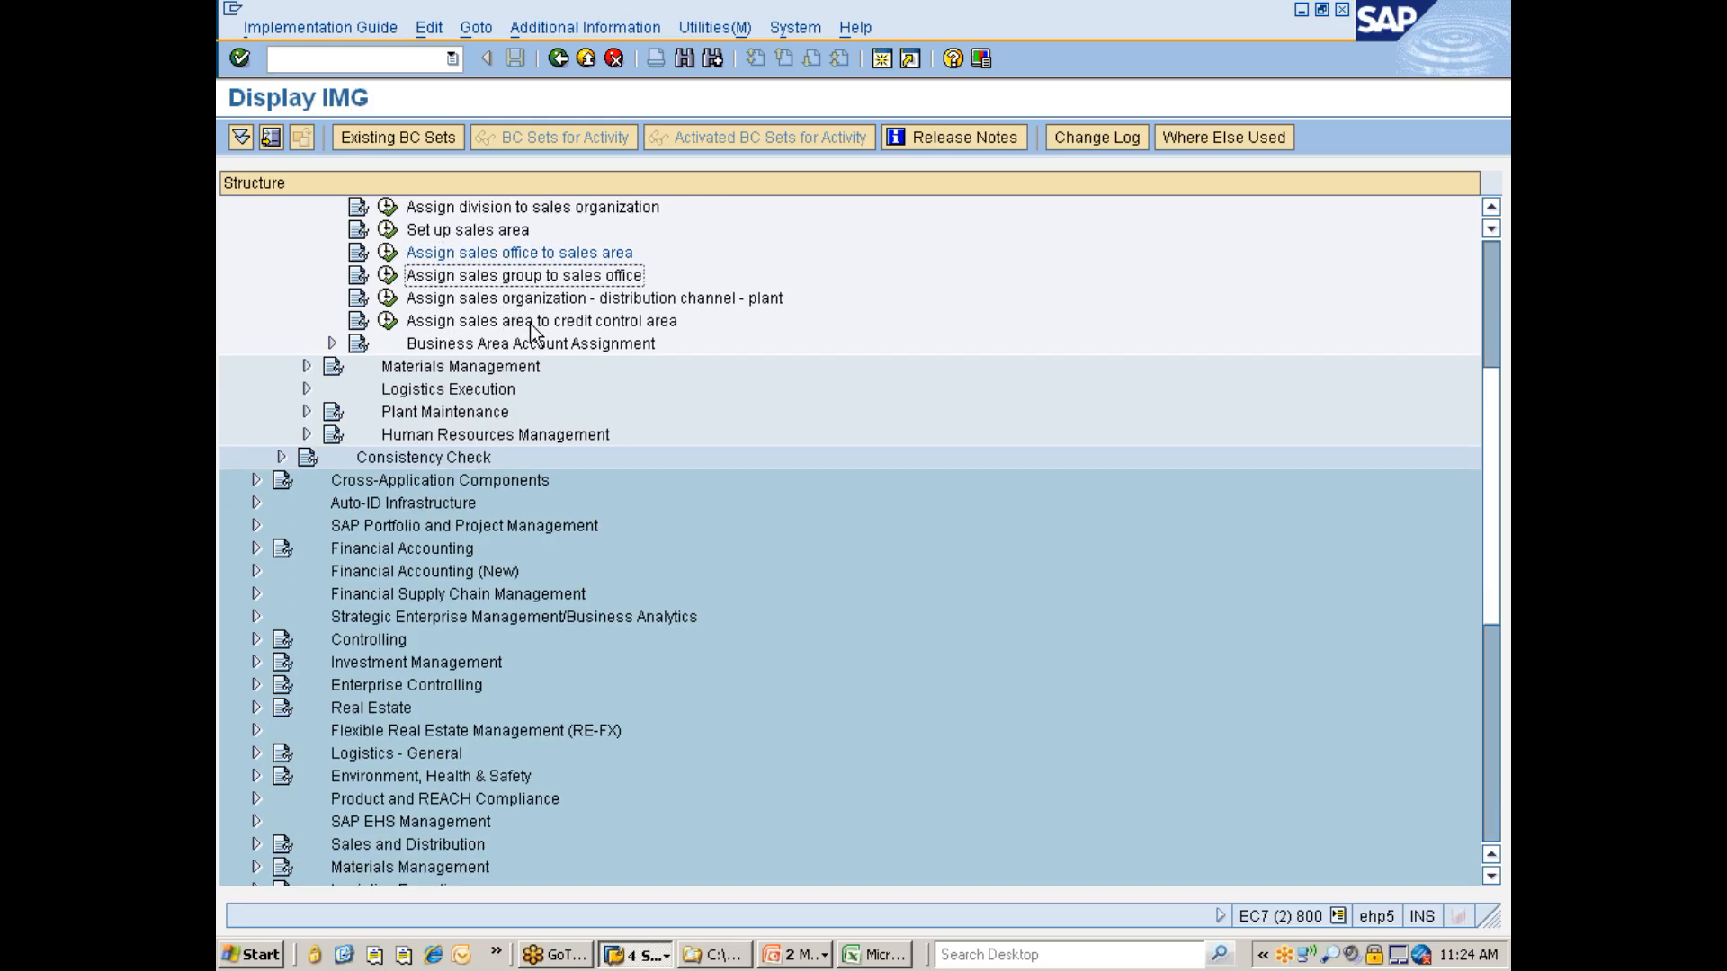
left_click(388, 276)
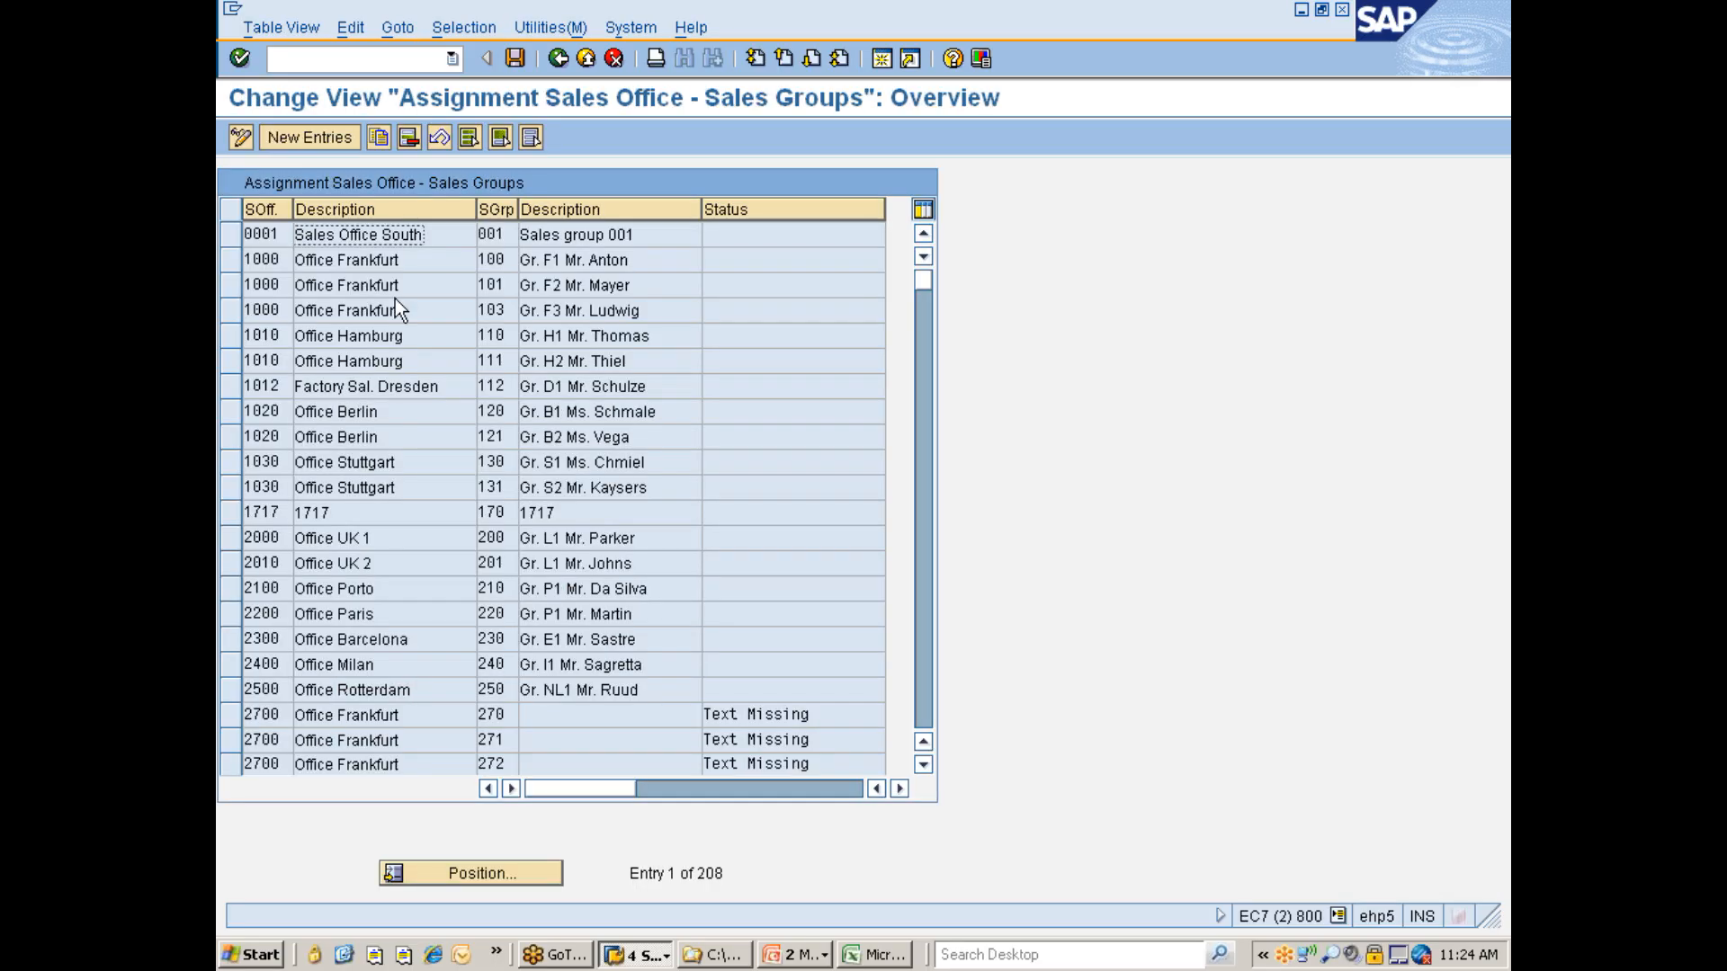
- Search the sales group assignments by contents for sales group 777
left_click(474, 28)
left_click(473, 51)
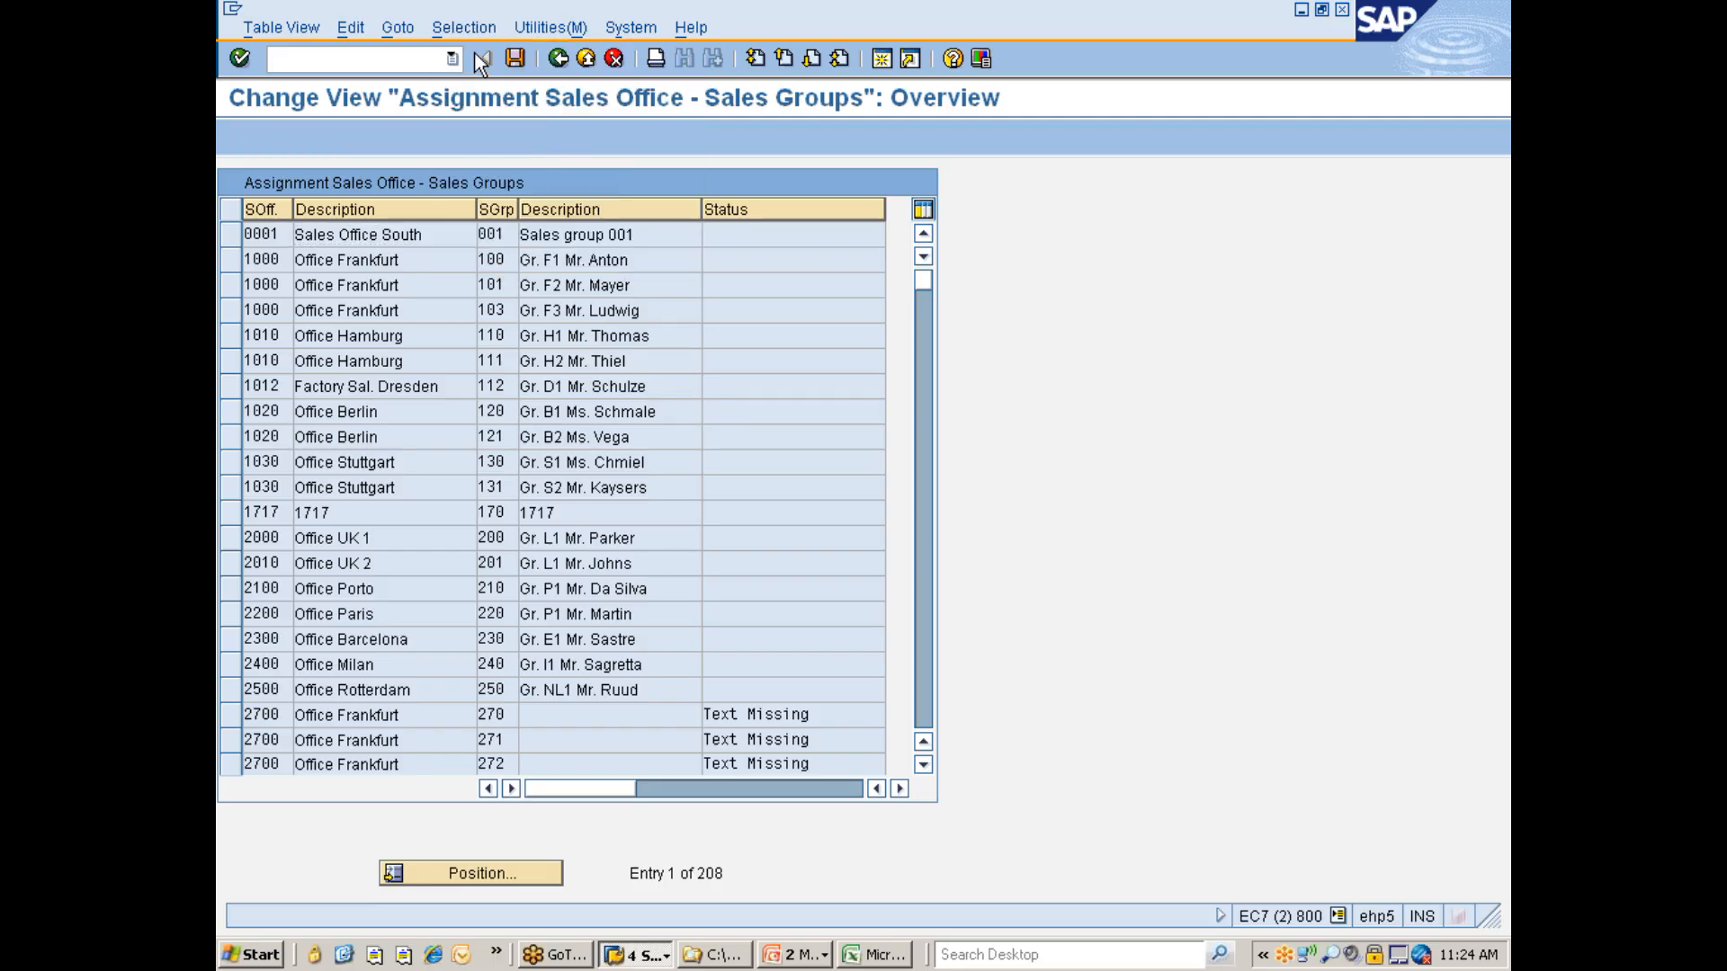
left_click(286, 357)
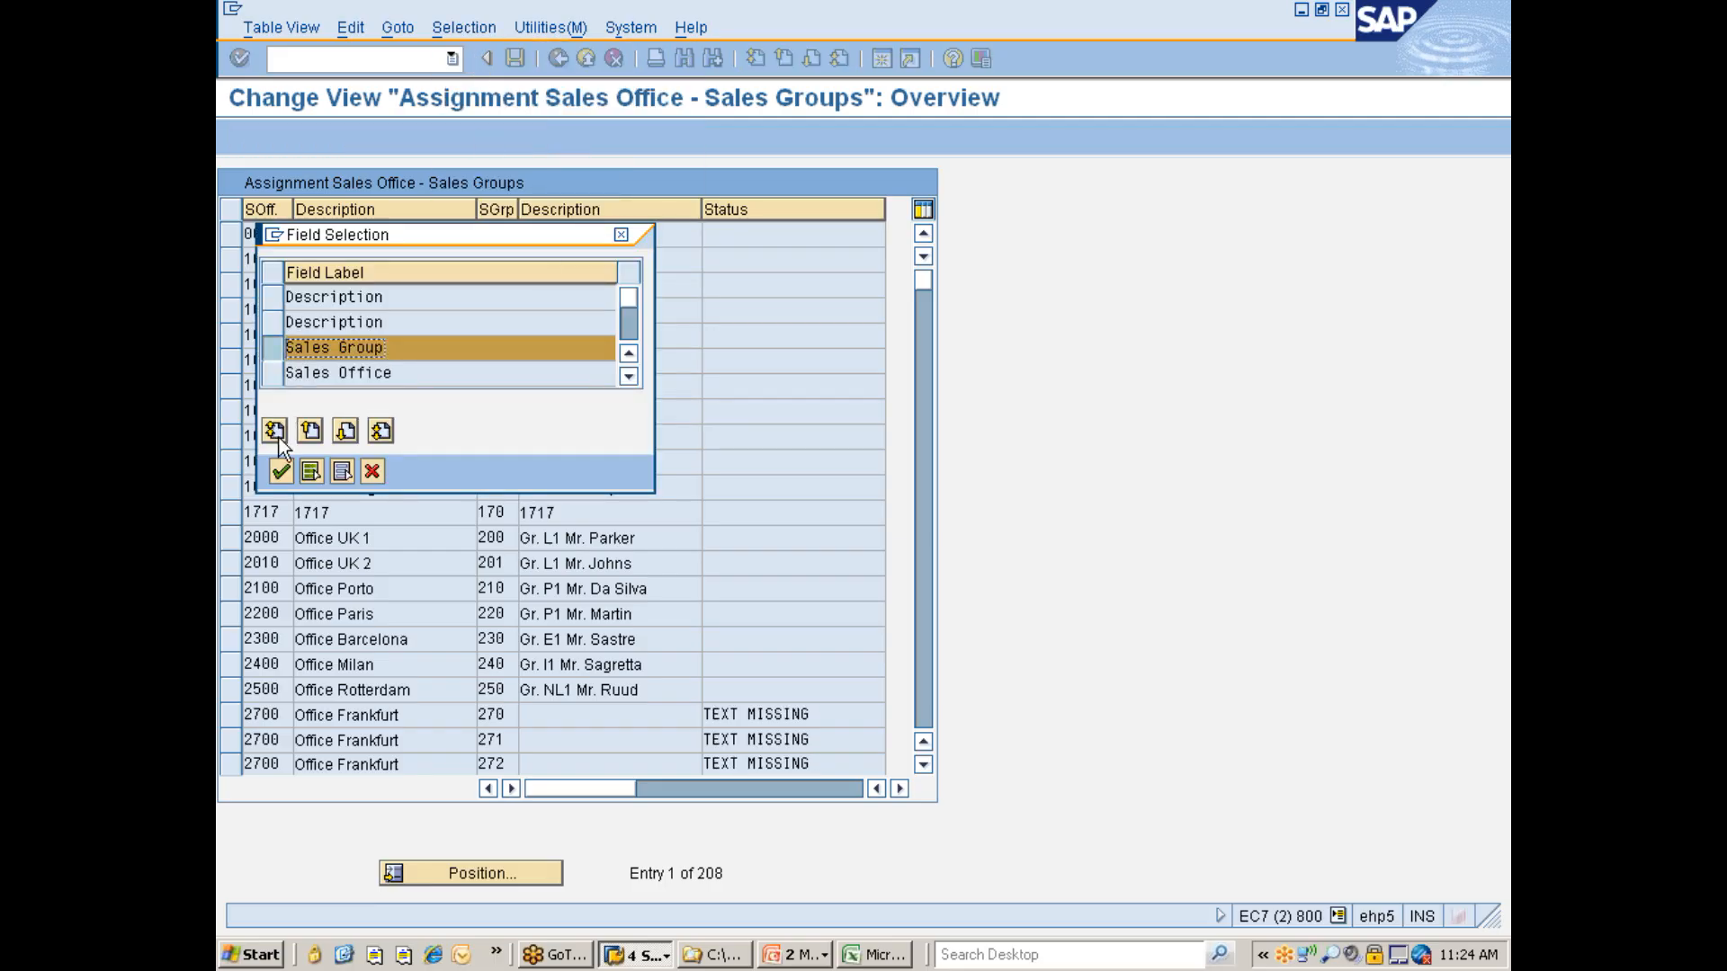
left_click(278, 471)
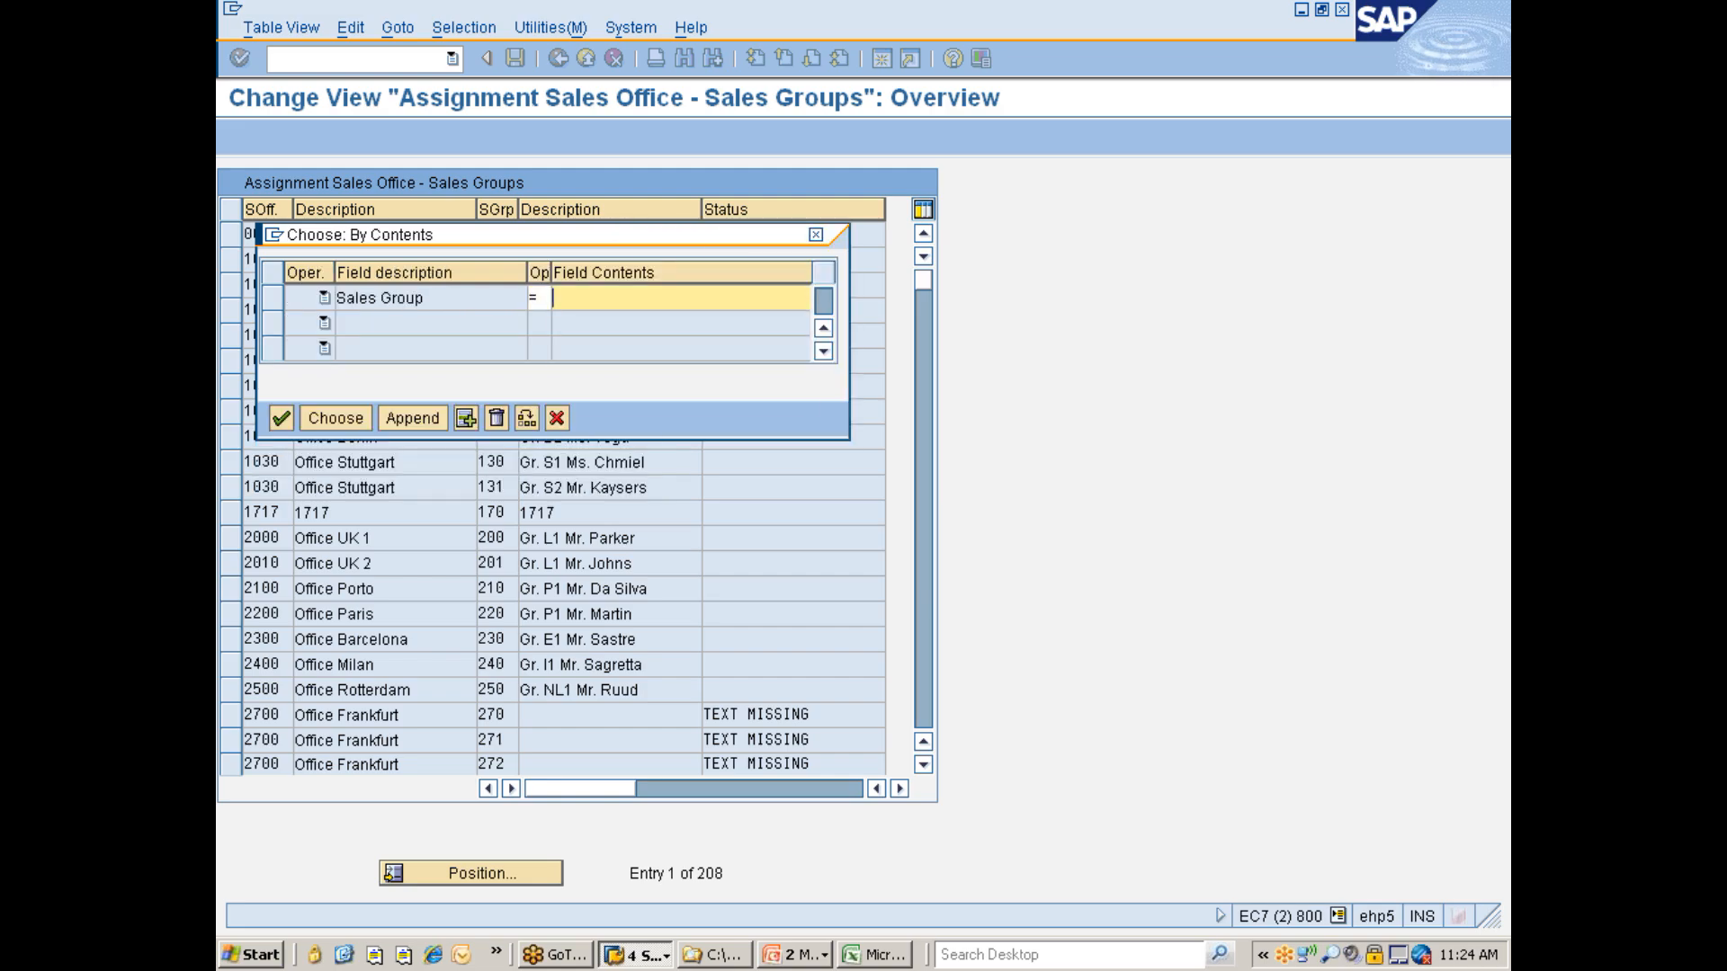
type("777")
left_click(585, 320)
left_click(340, 420)
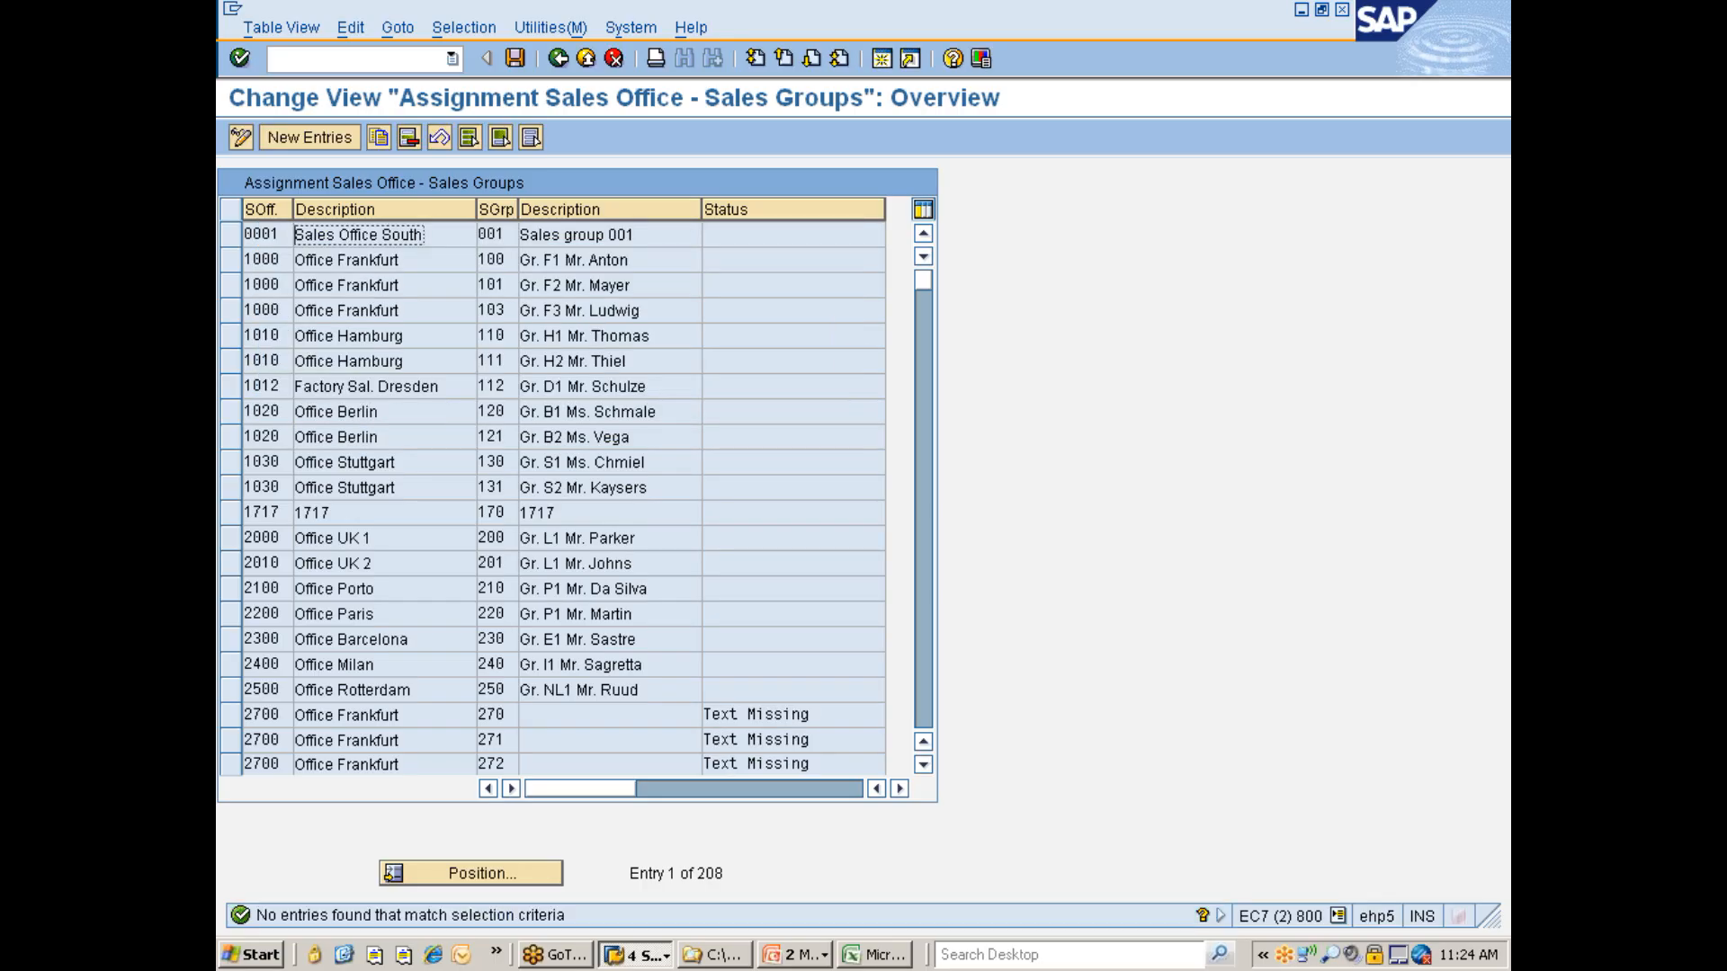
- Search the sales group assignments by contents for sales office 7777 instead of sales group
left_click(464, 27)
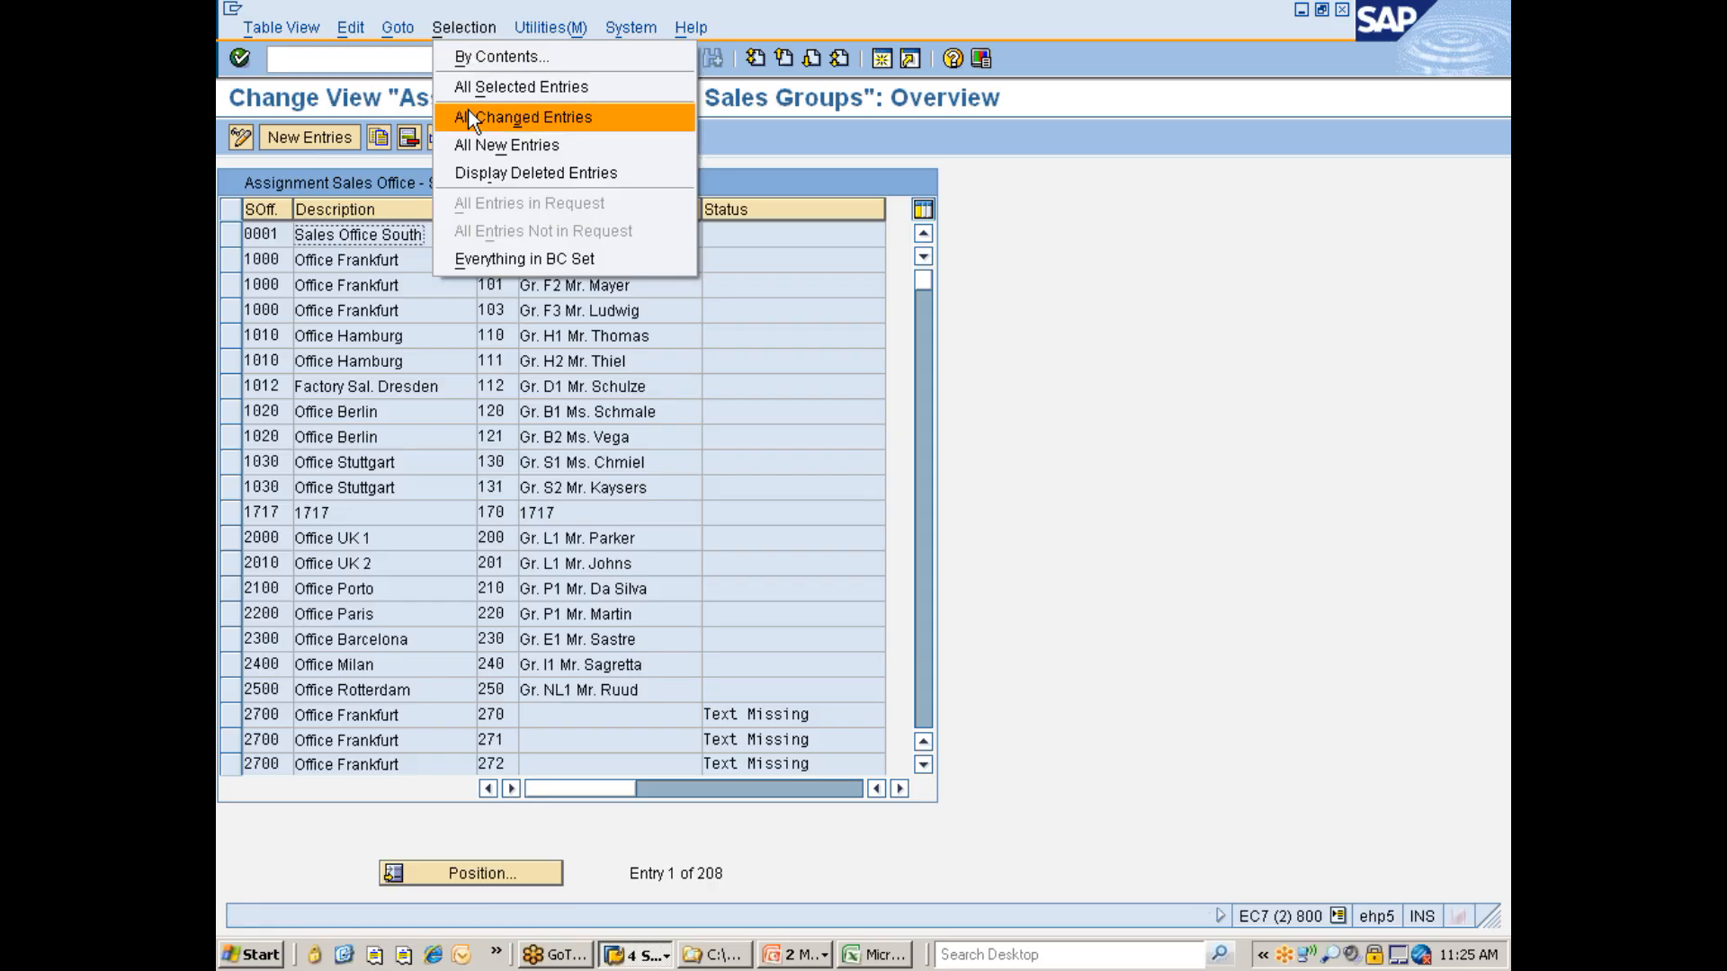
left_click(459, 56)
left_click(272, 298)
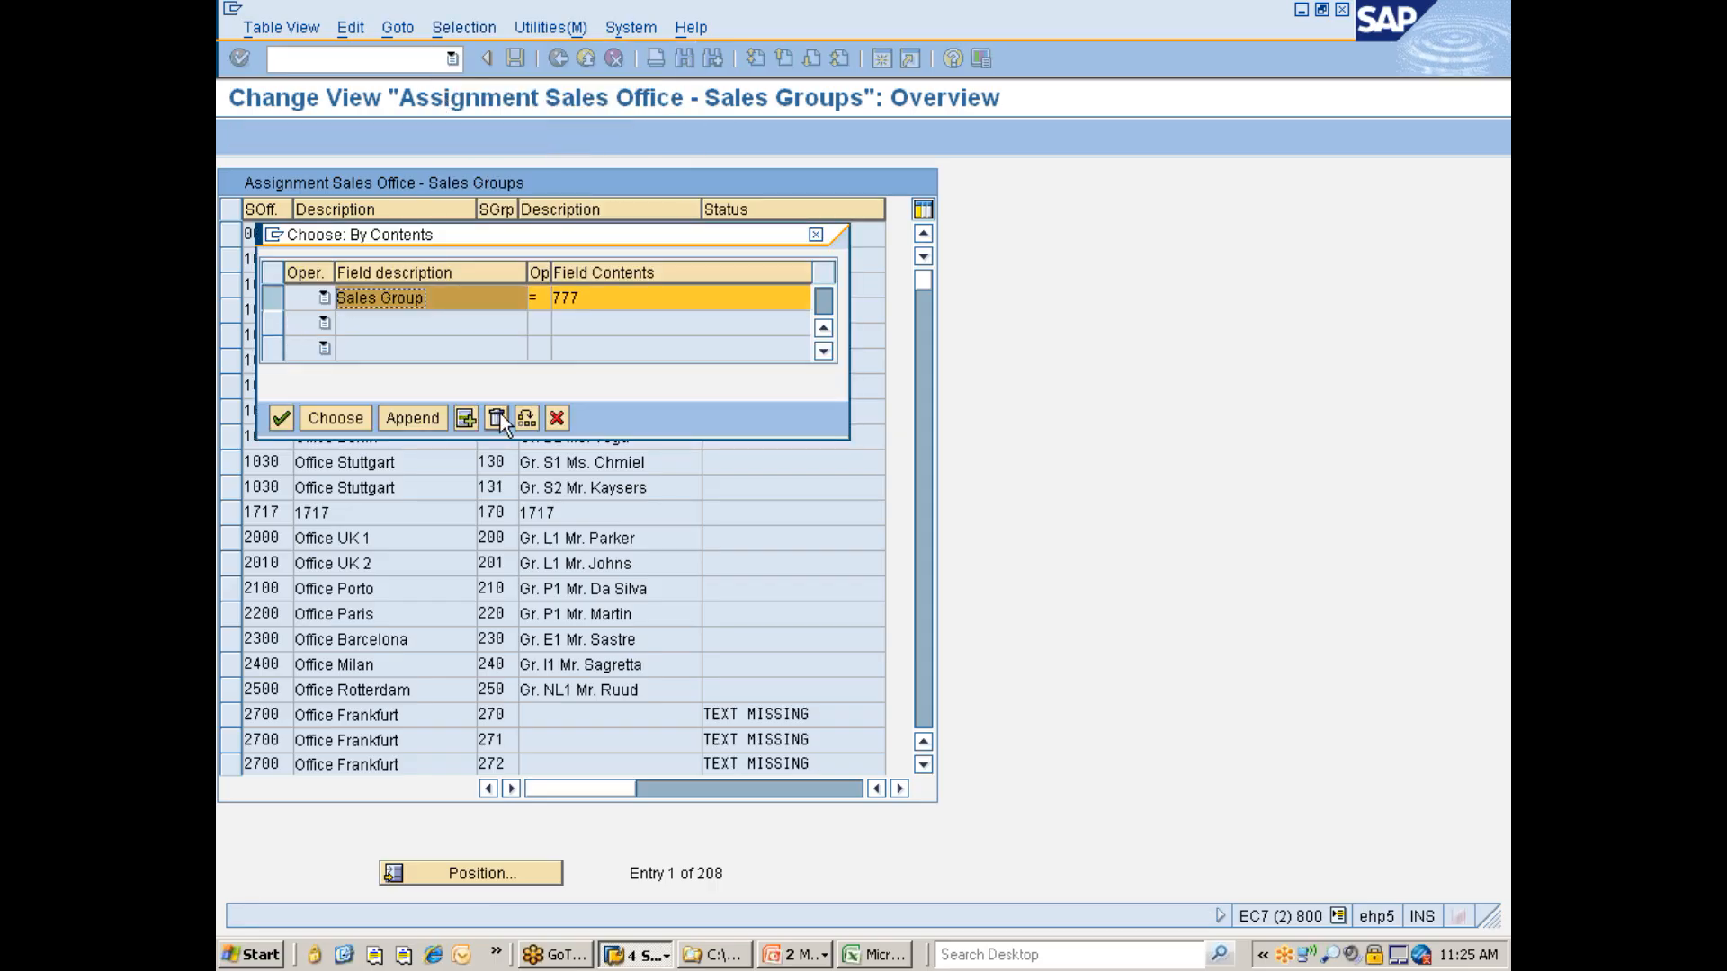
left_click(497, 419)
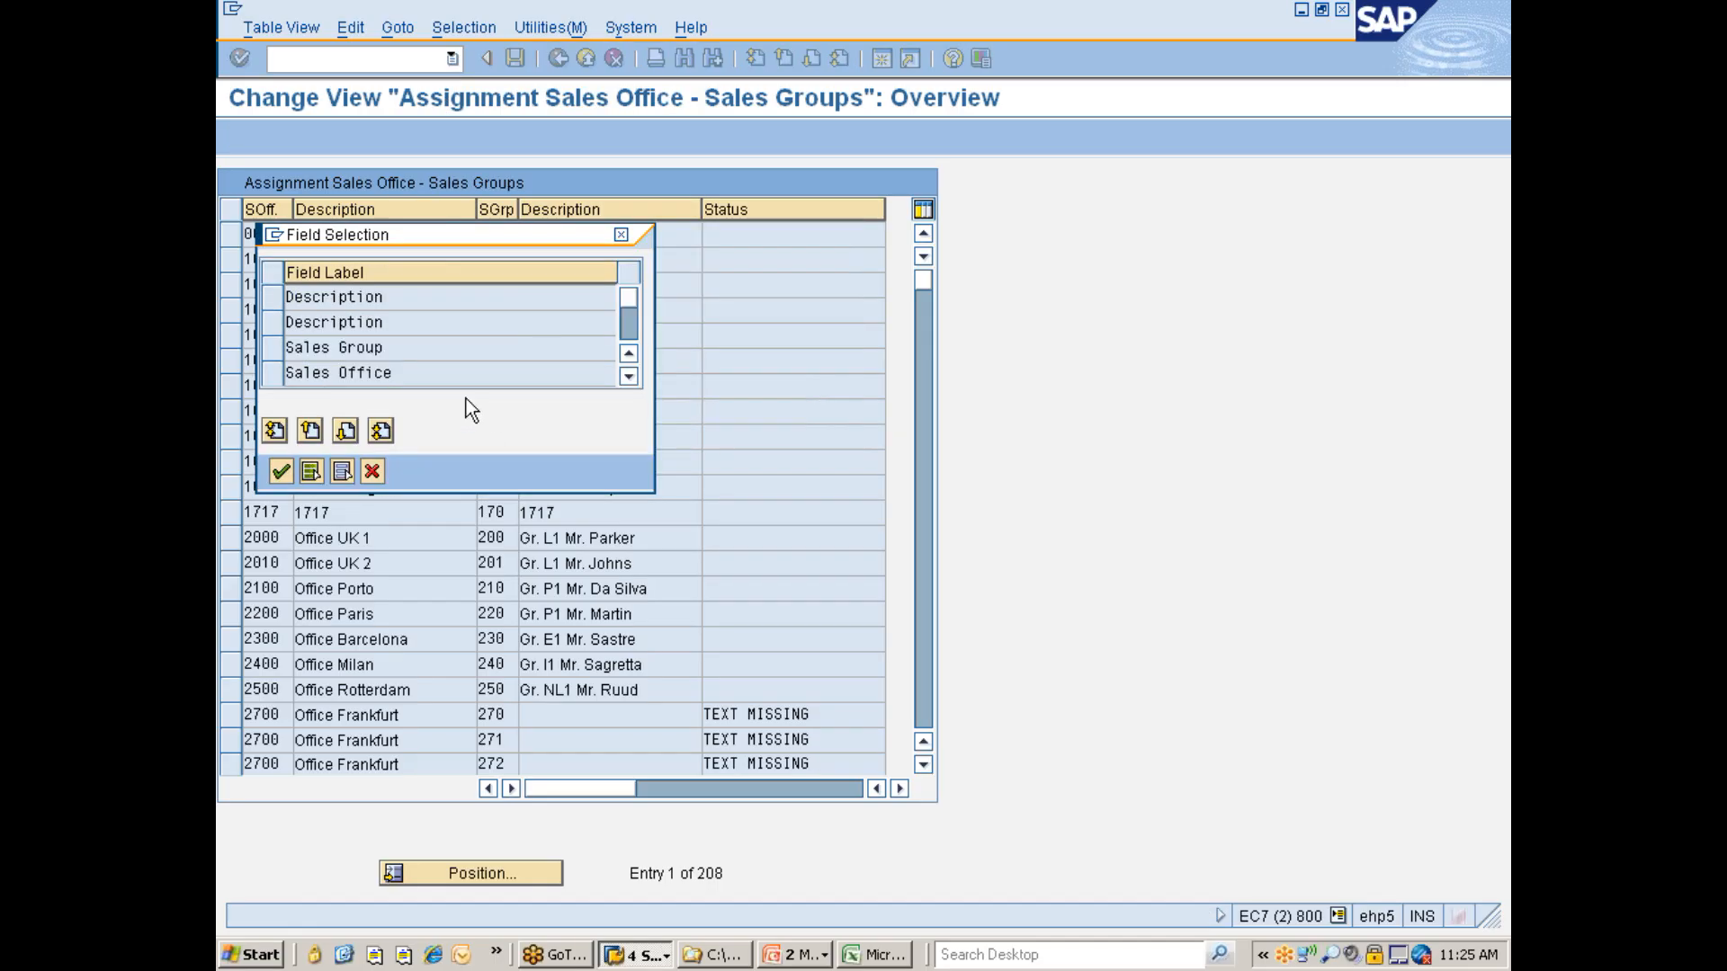
left_click(273, 375)
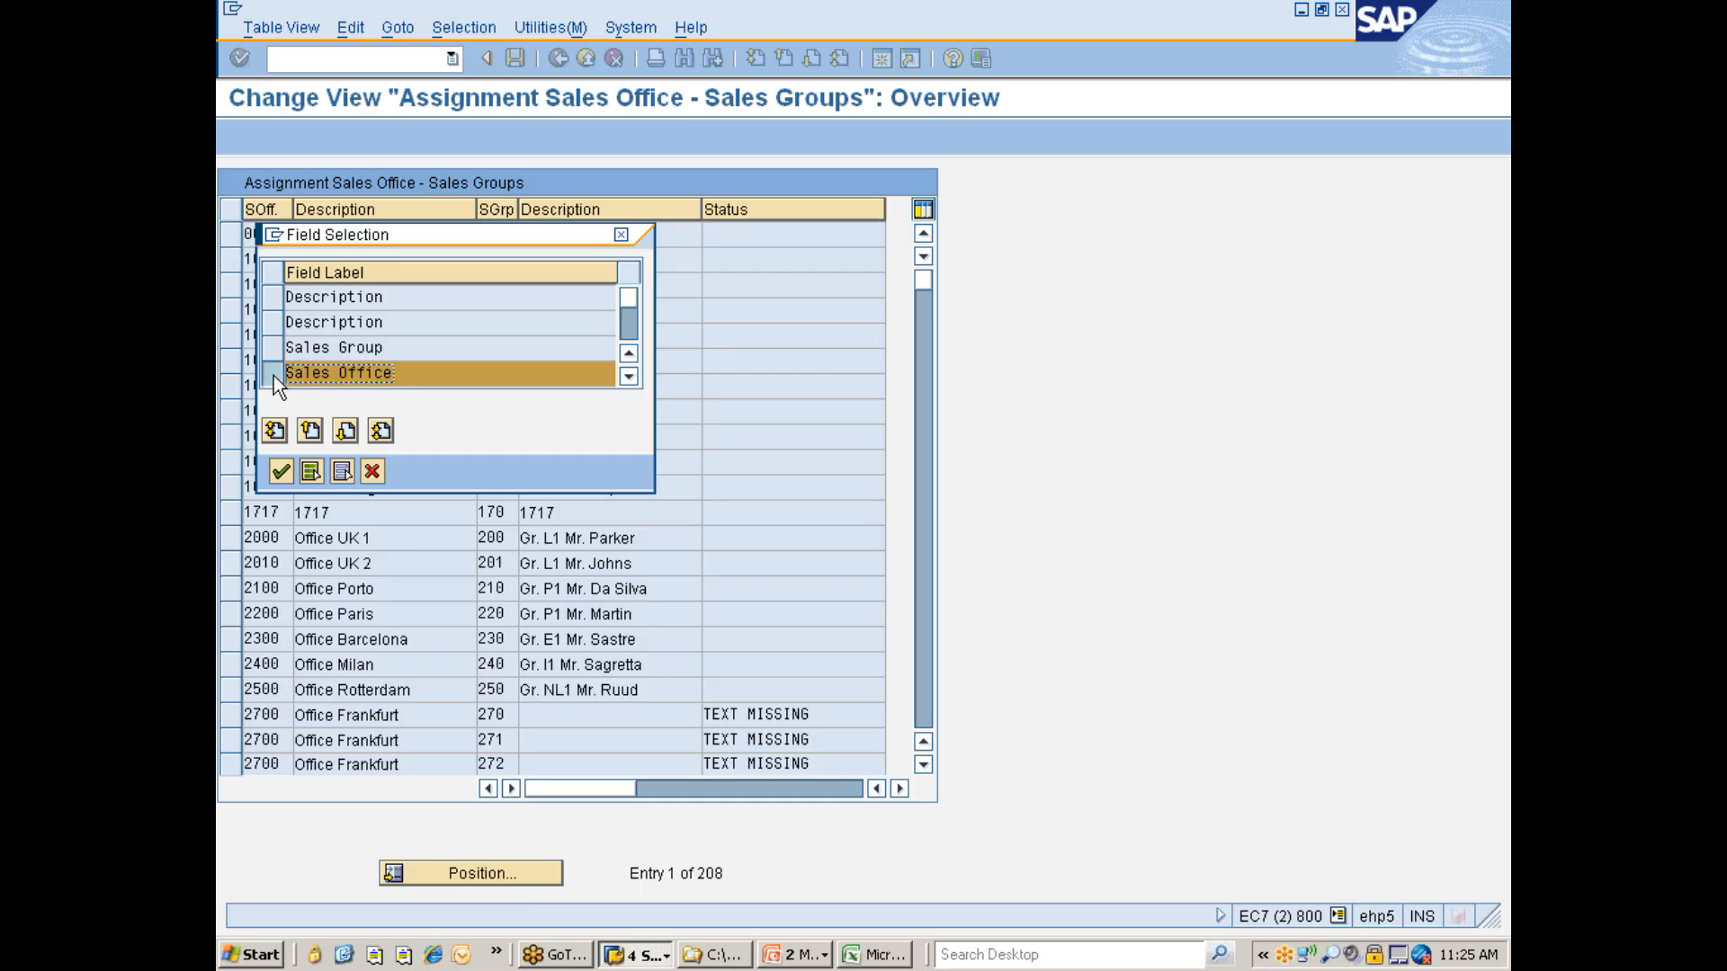
left_click(280, 471)
type("7777")
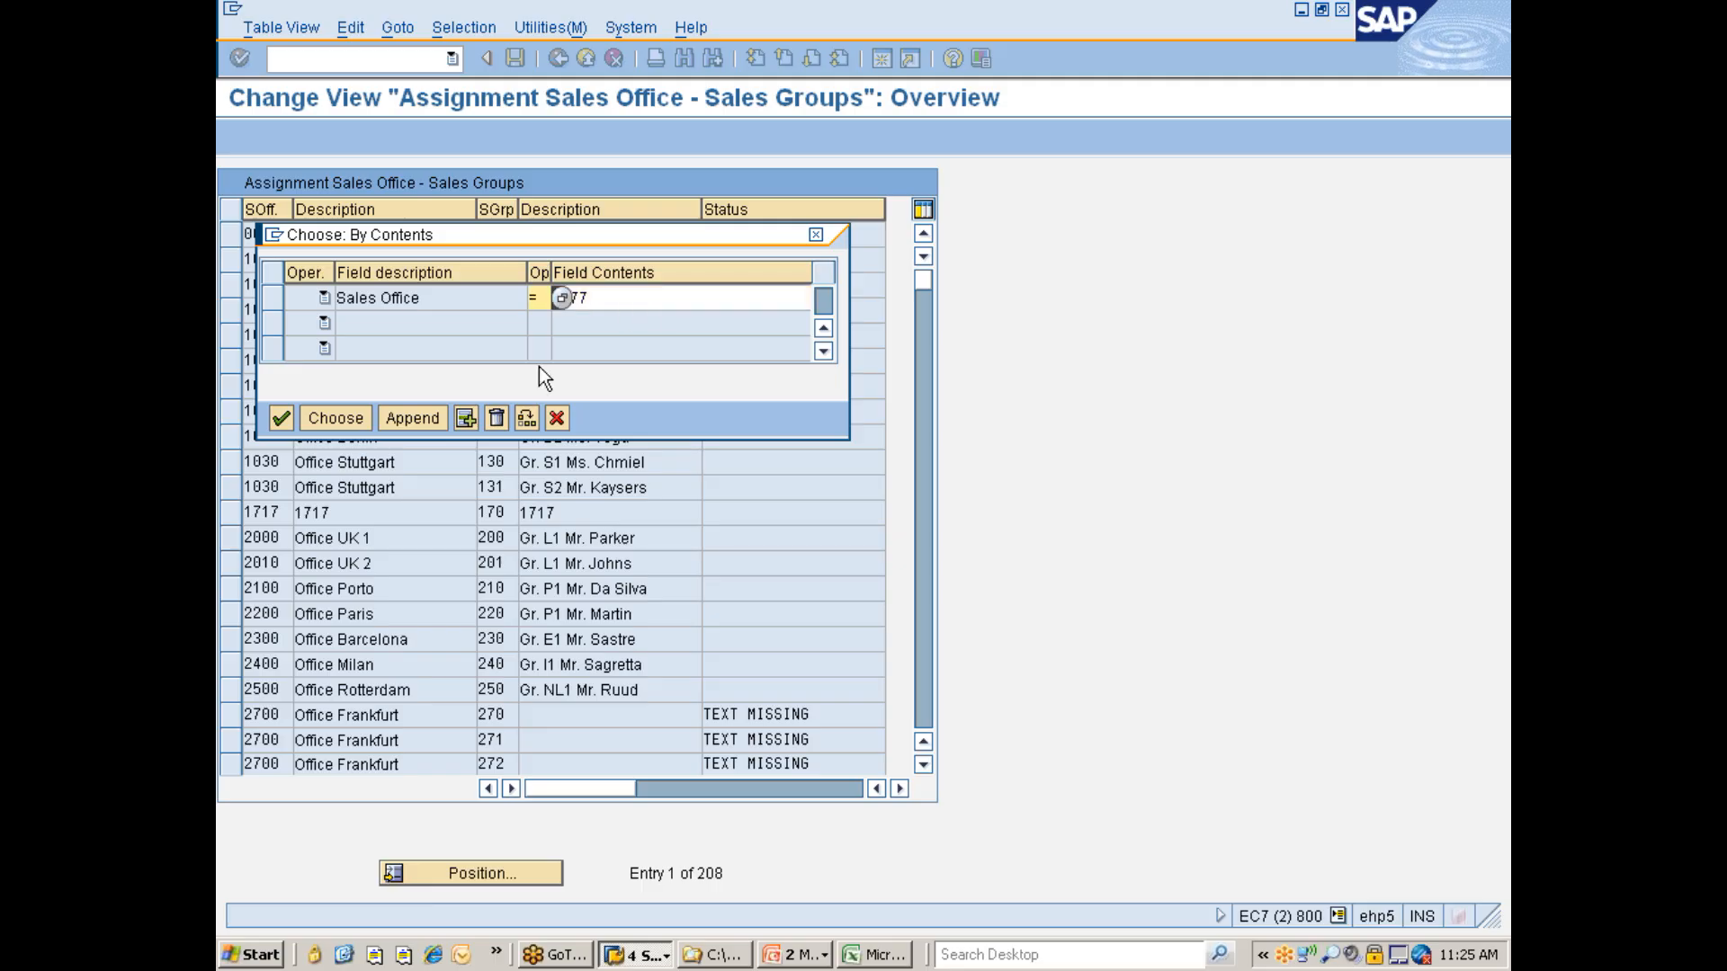
left_click(335, 418)
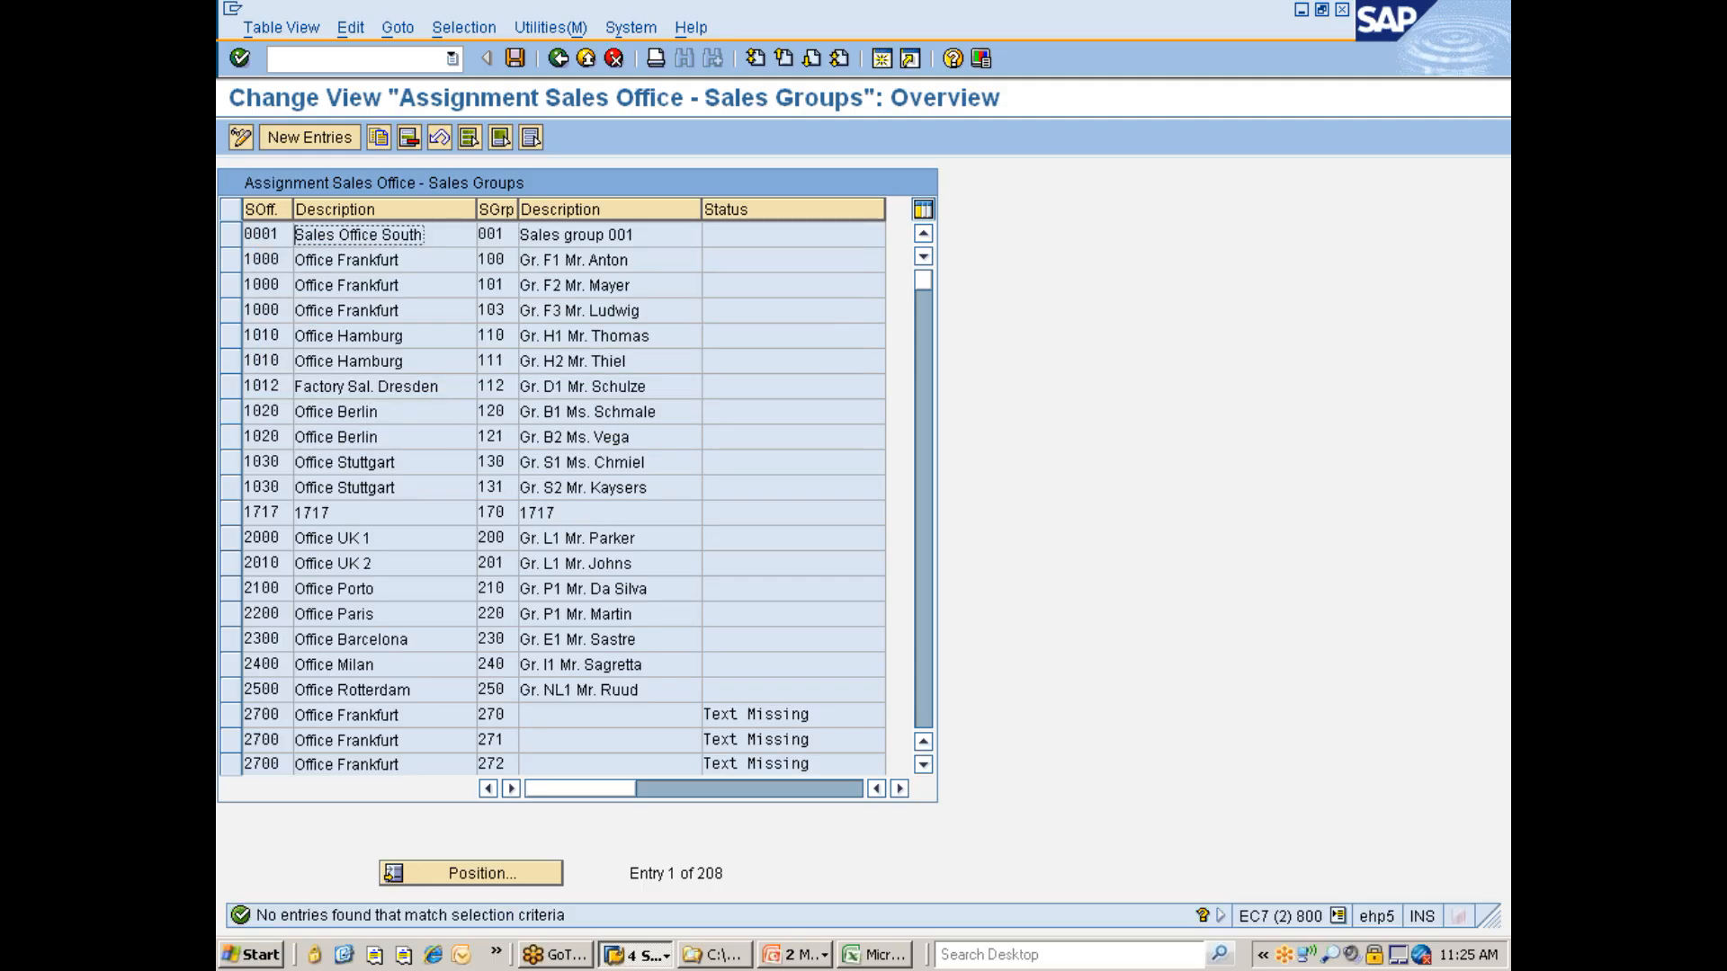
- Add a new assignment of sales group 777 to sales office 7777 and save it to the customizing request
left_click(300, 141)
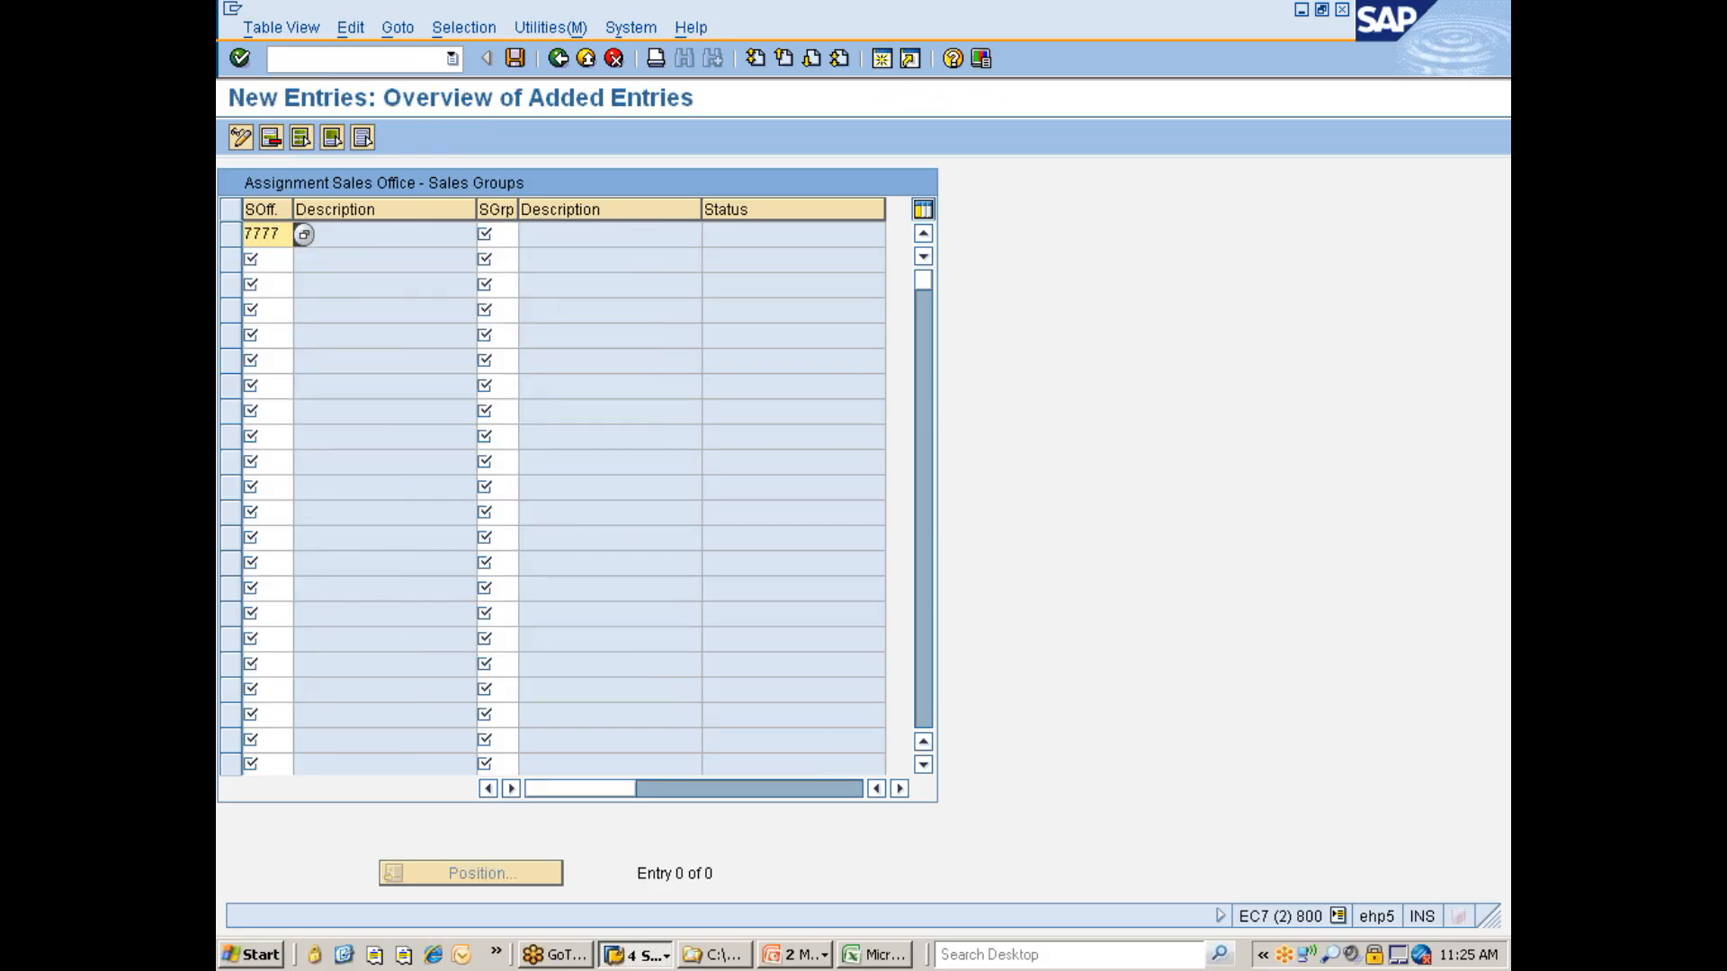
key("Tab")
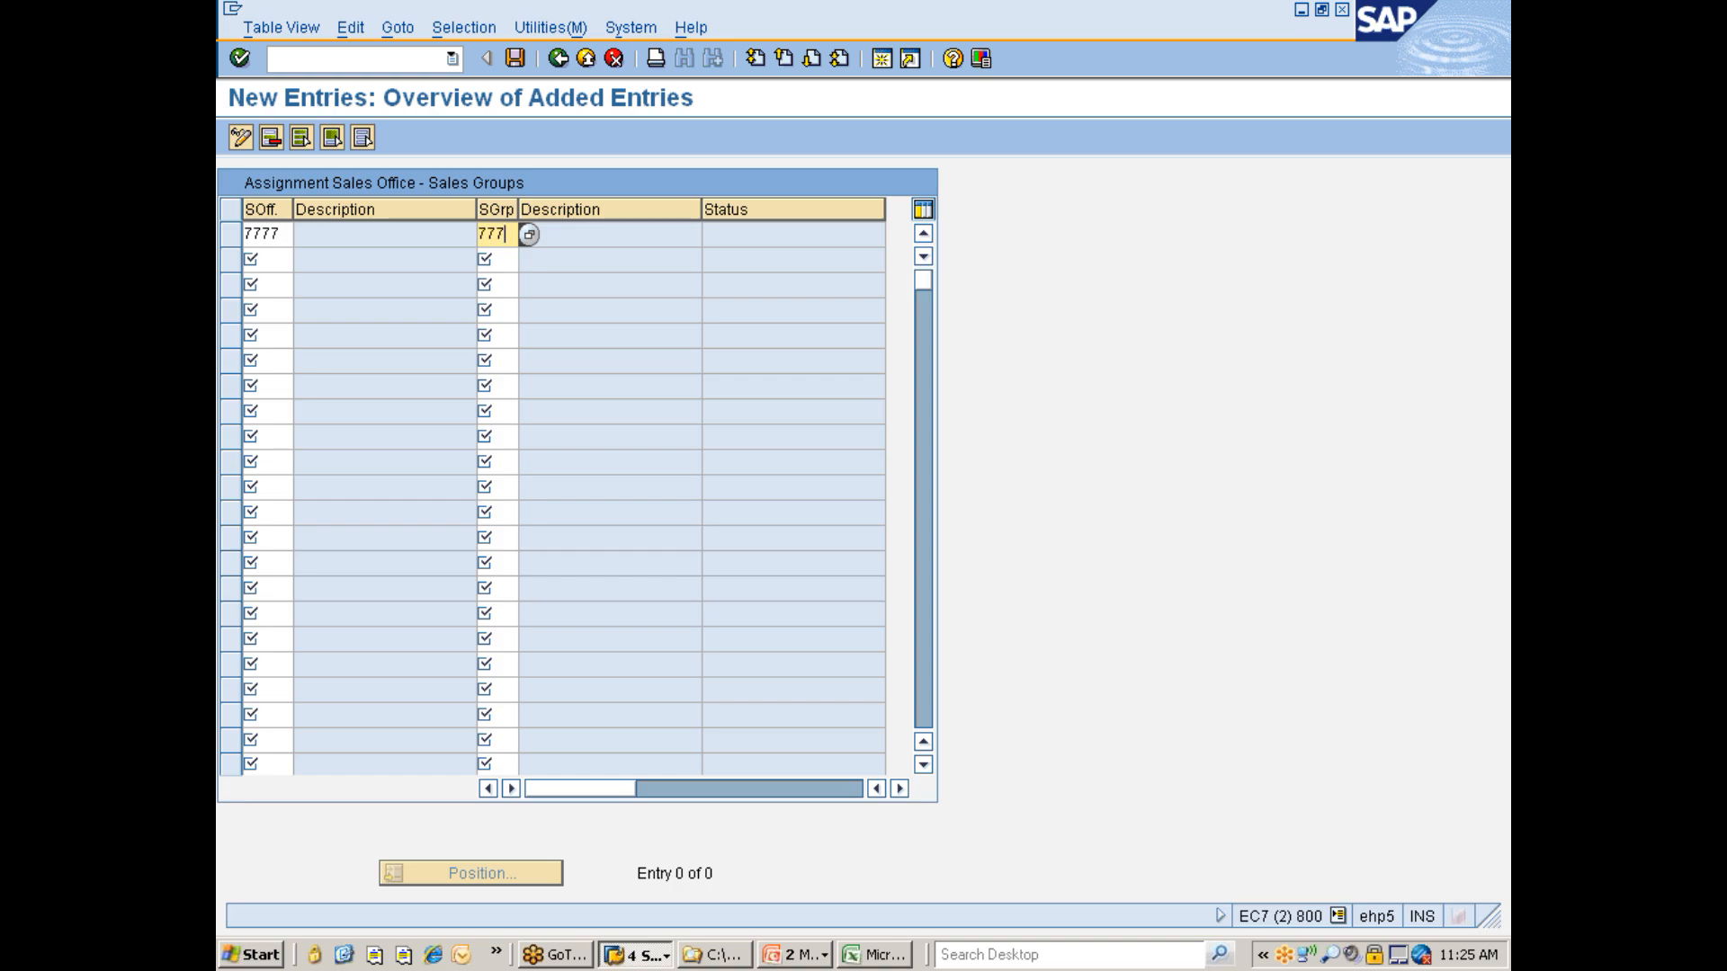
type("777")
key("Return")
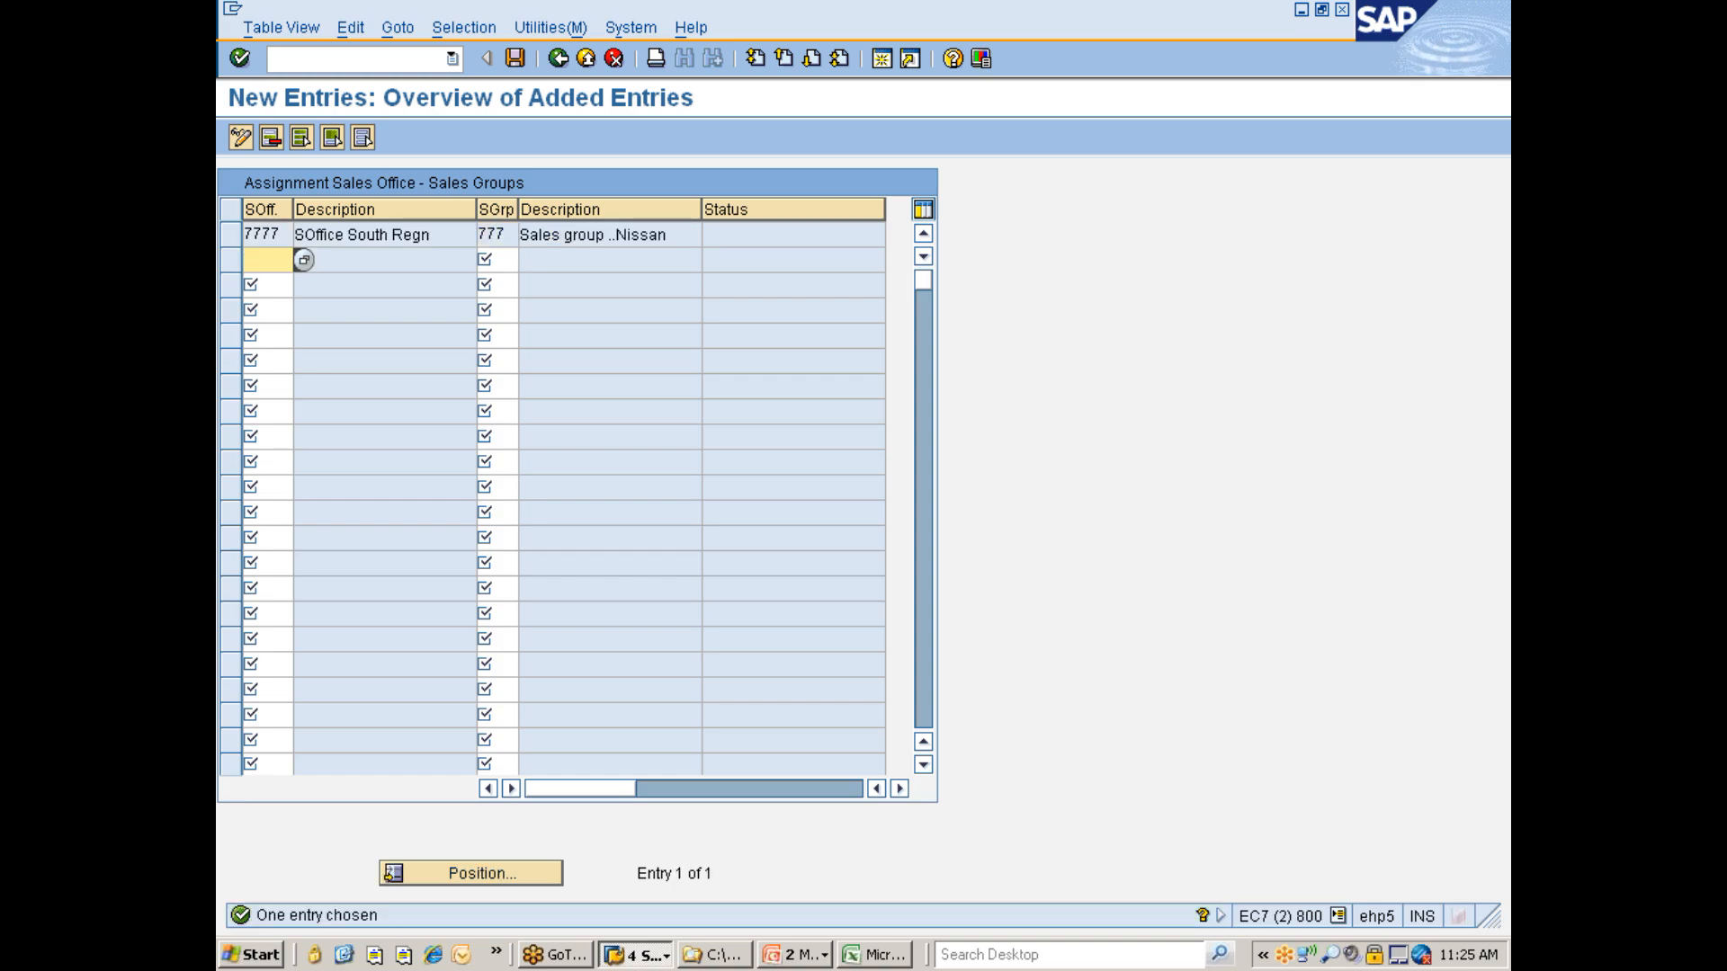
key("ctrl+s")
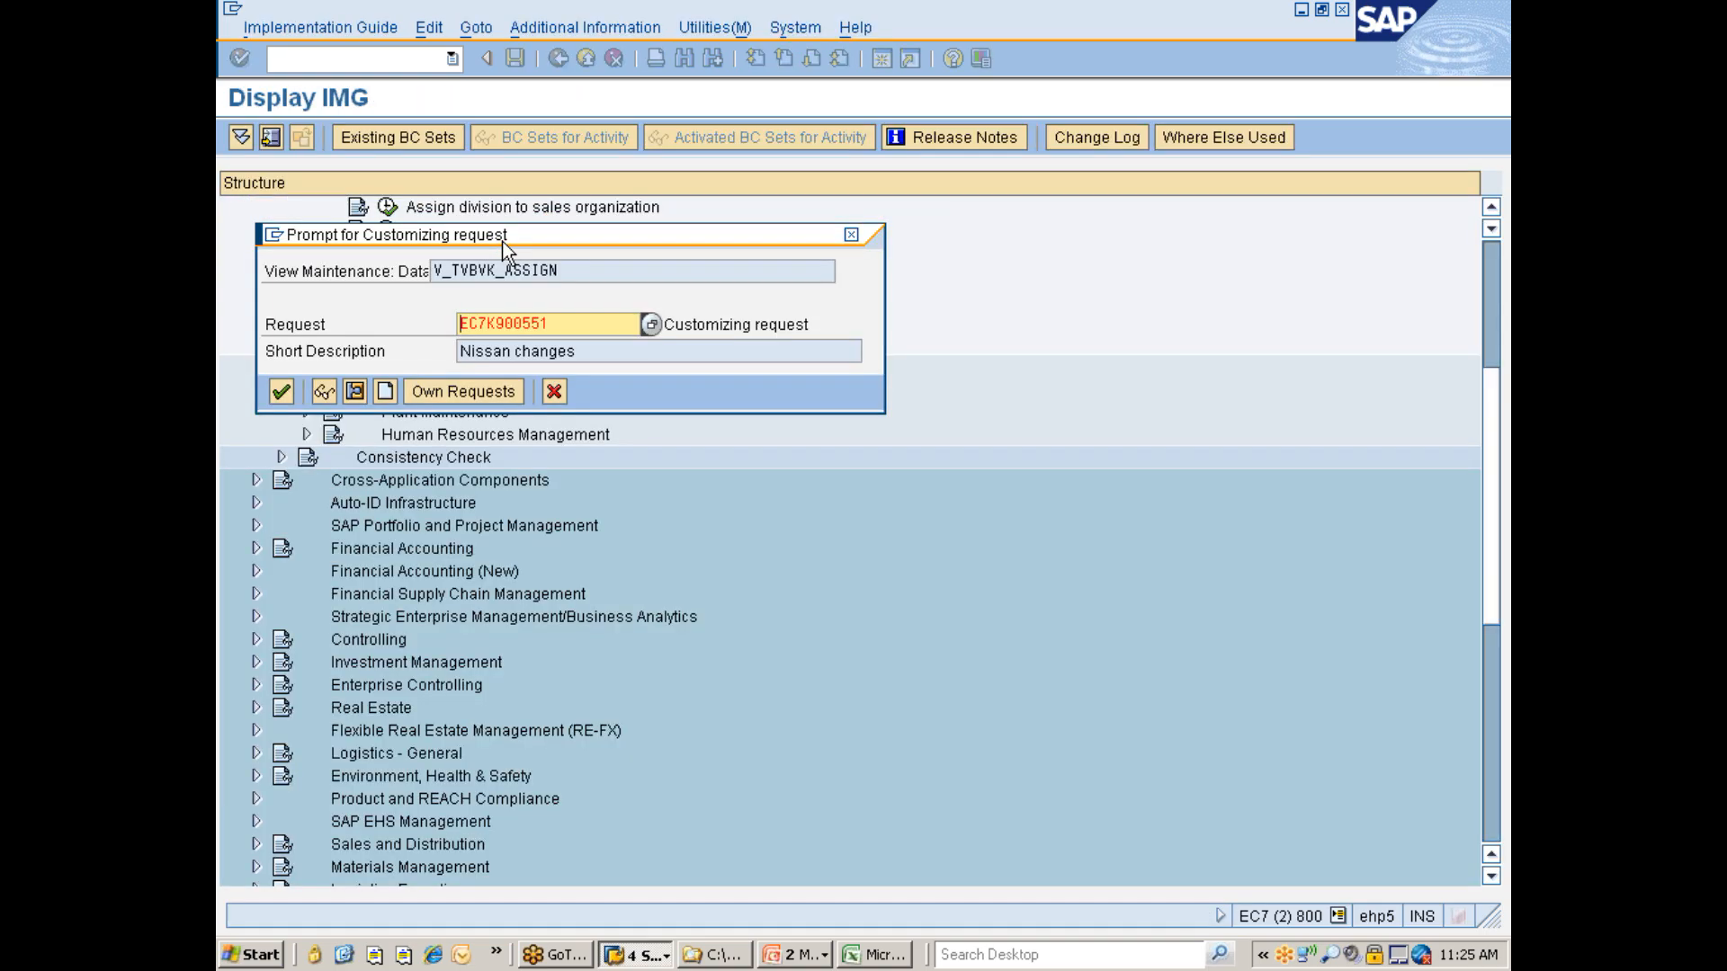
key("Return")
- Return to the implementation guide and open the Assign sales organization - distribution channel - plant activity
key("F3")
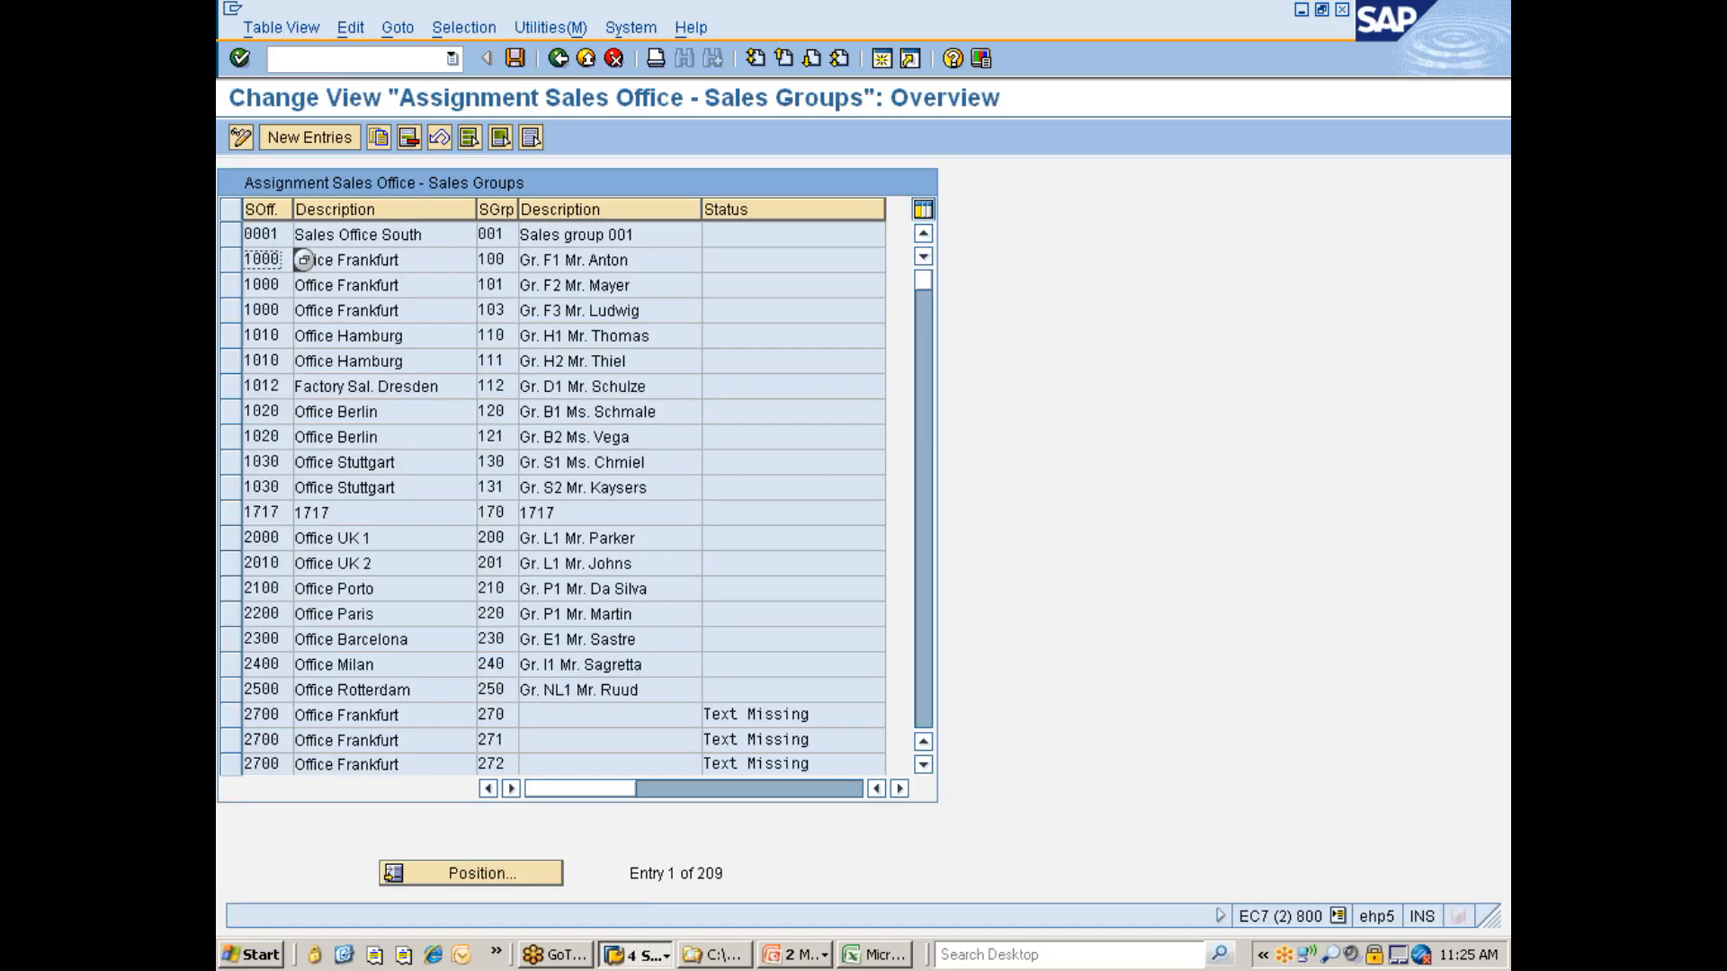
key("F3")
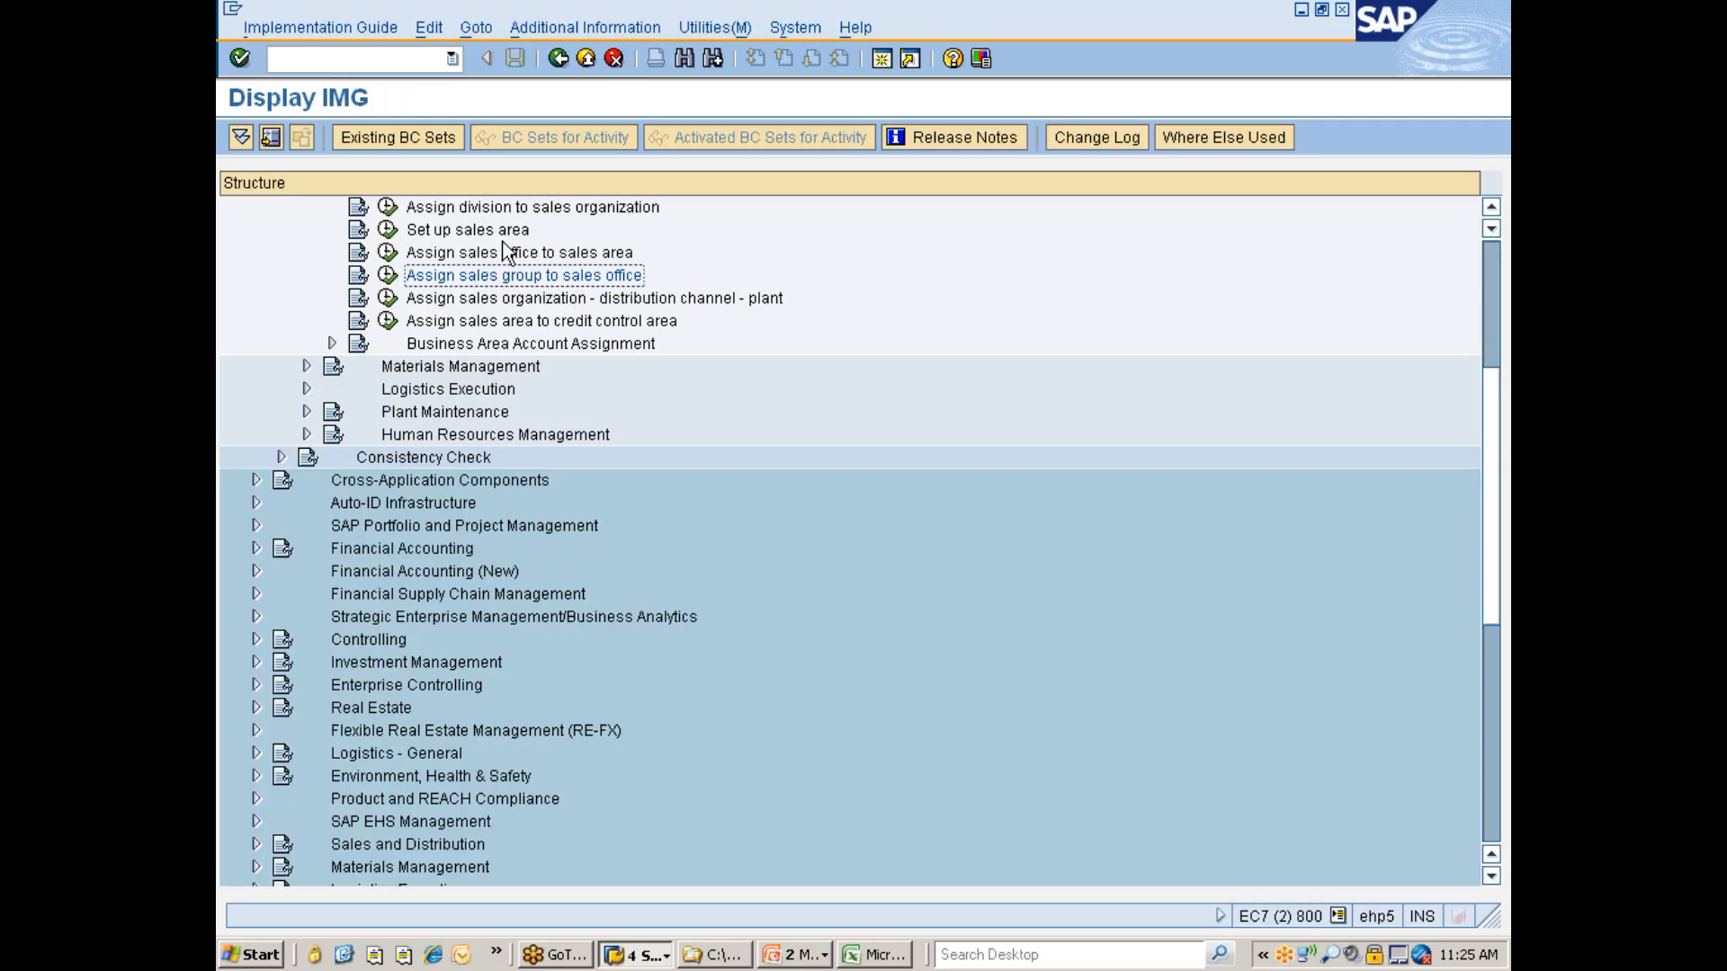
left_click(493, 302)
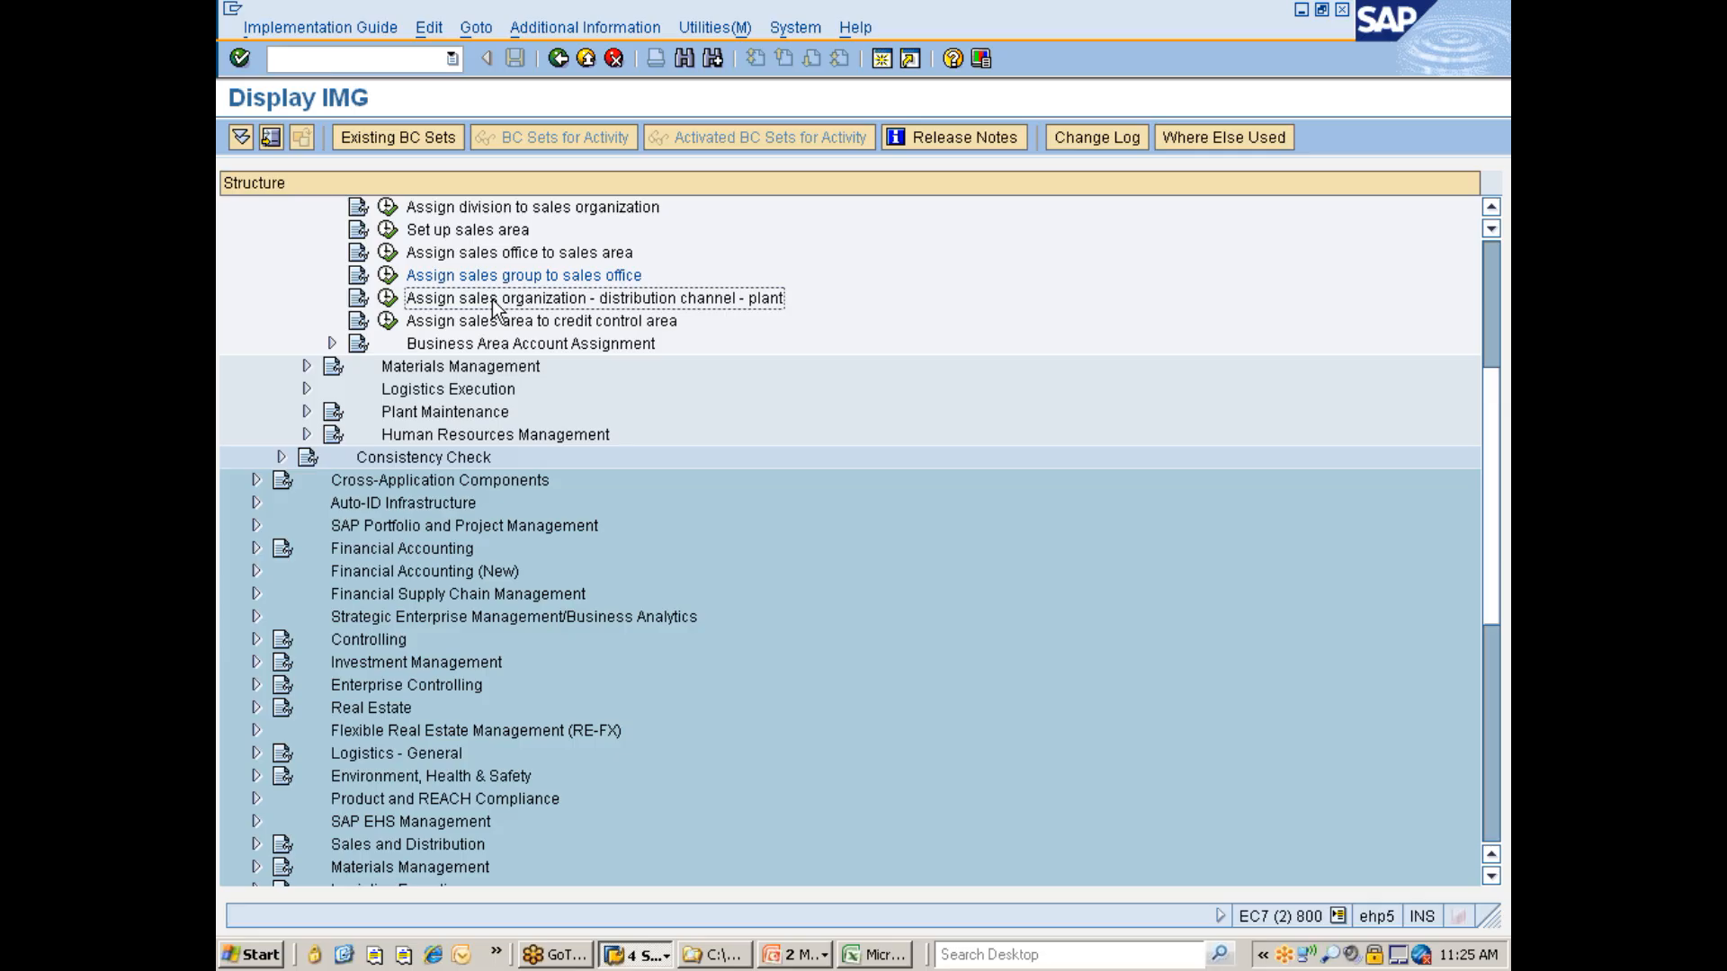
left_click(388, 300)
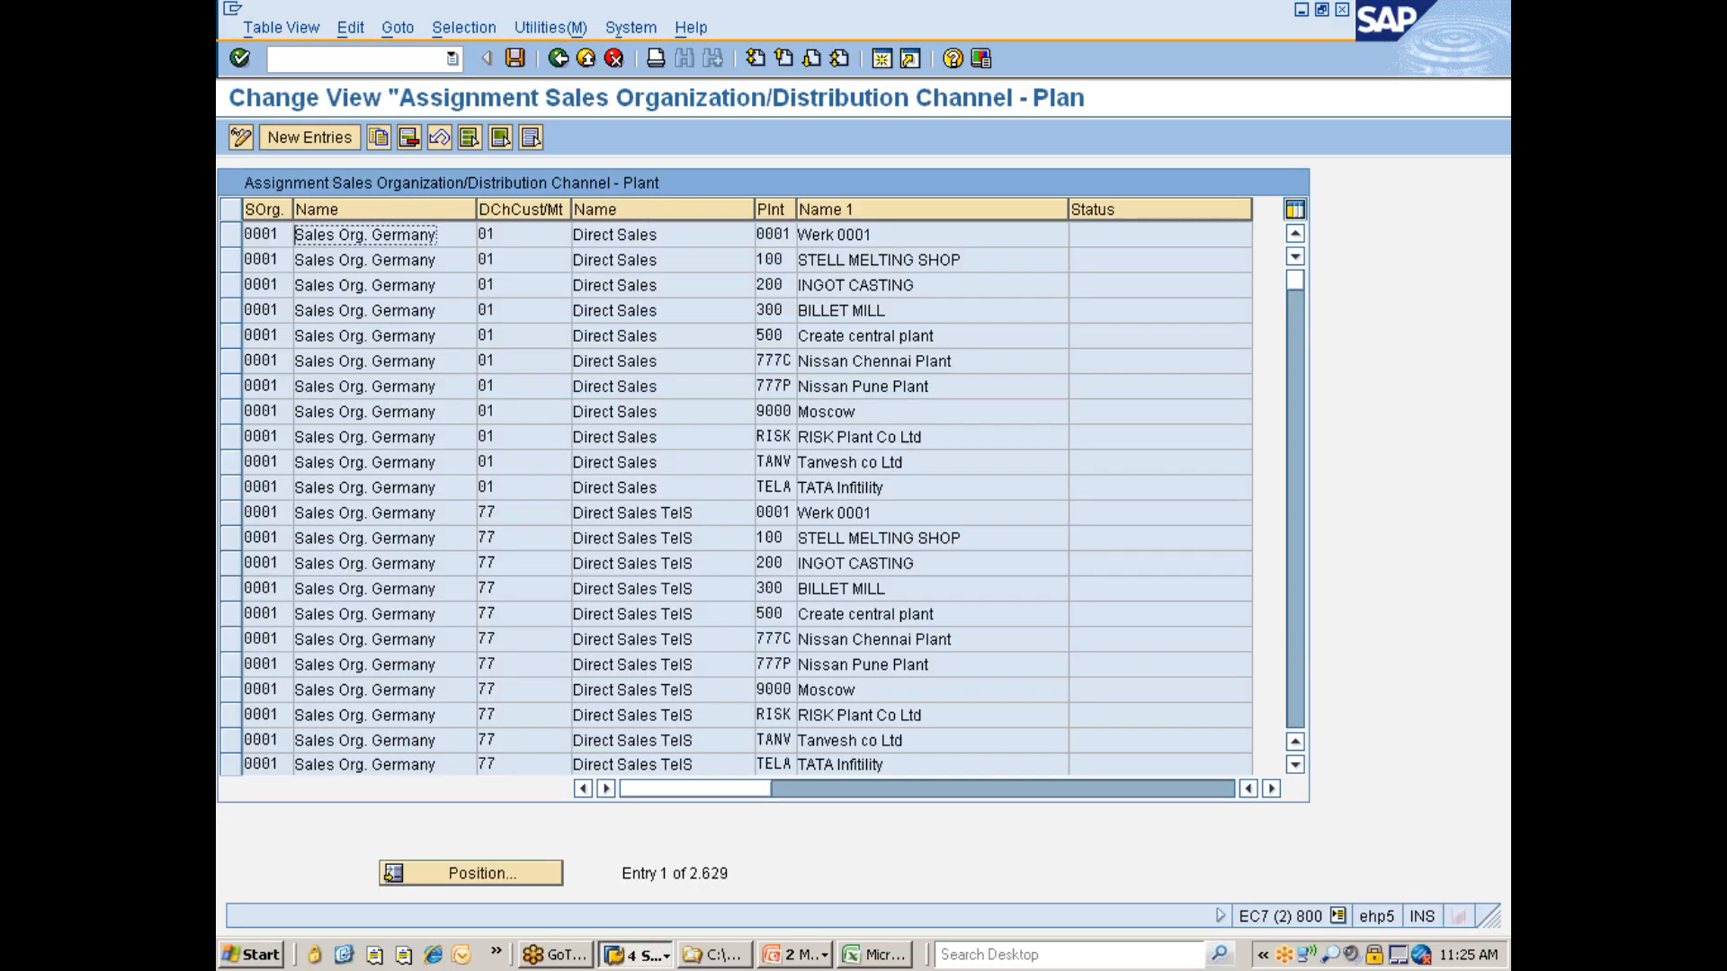
- Filter the sales organization–distribution channel–plant assignments by contents for plant 777C
left_click(479, 27)
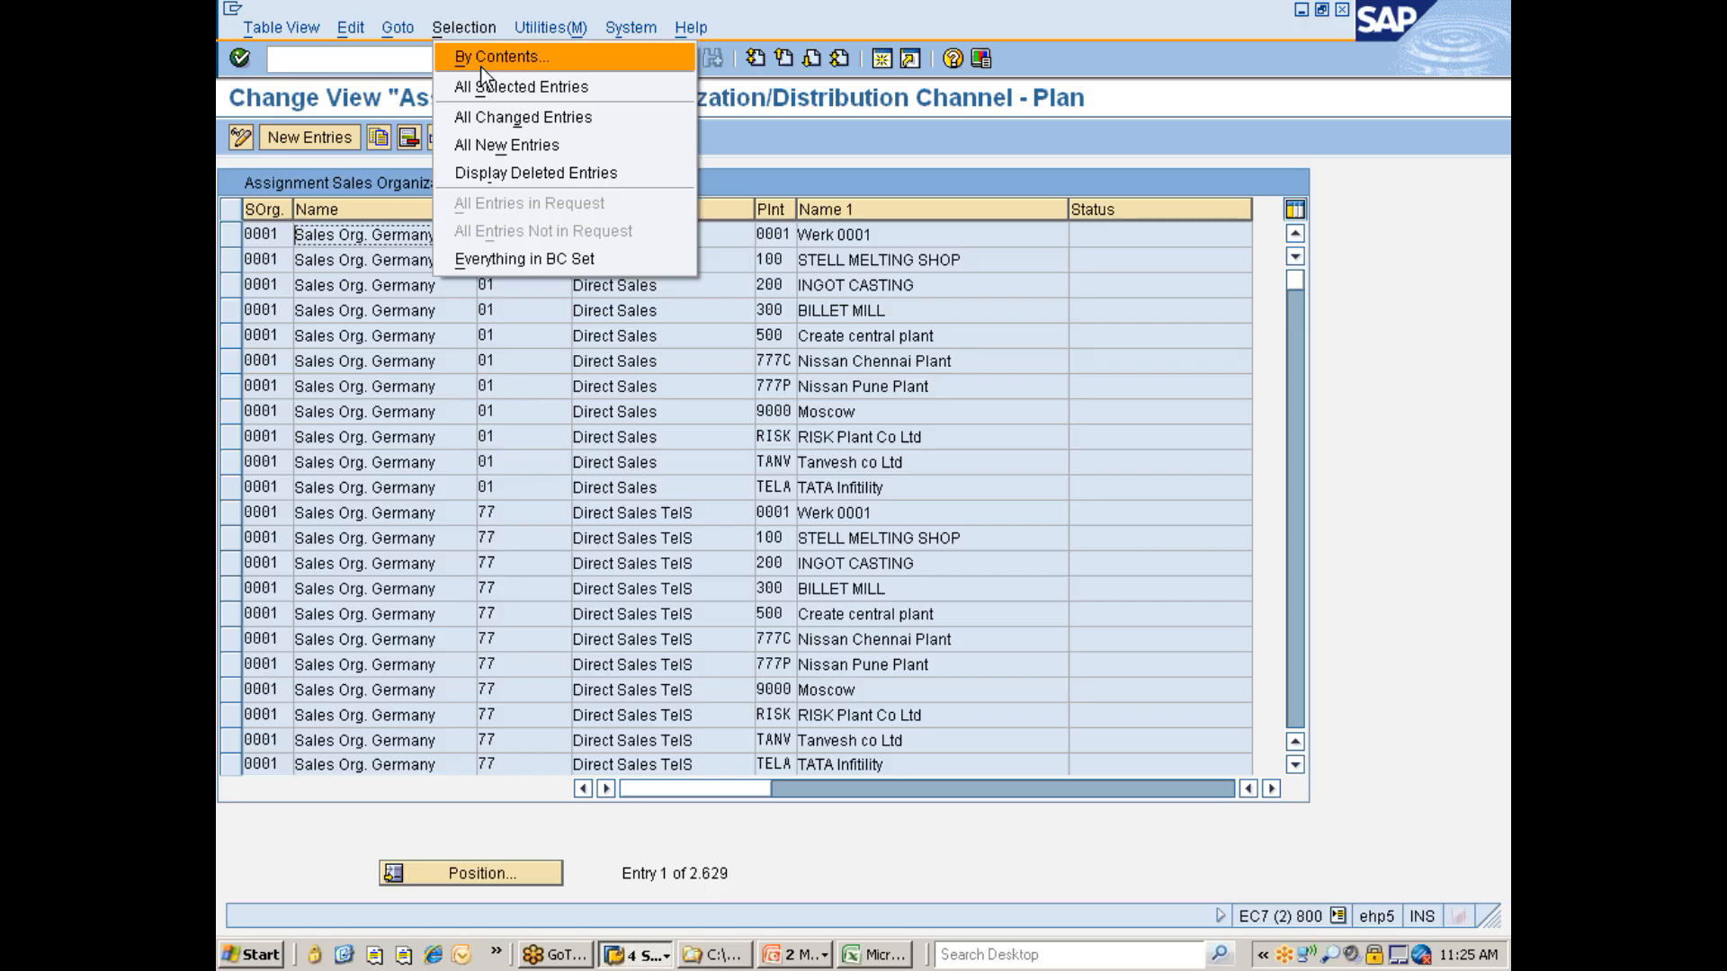
left_click(488, 56)
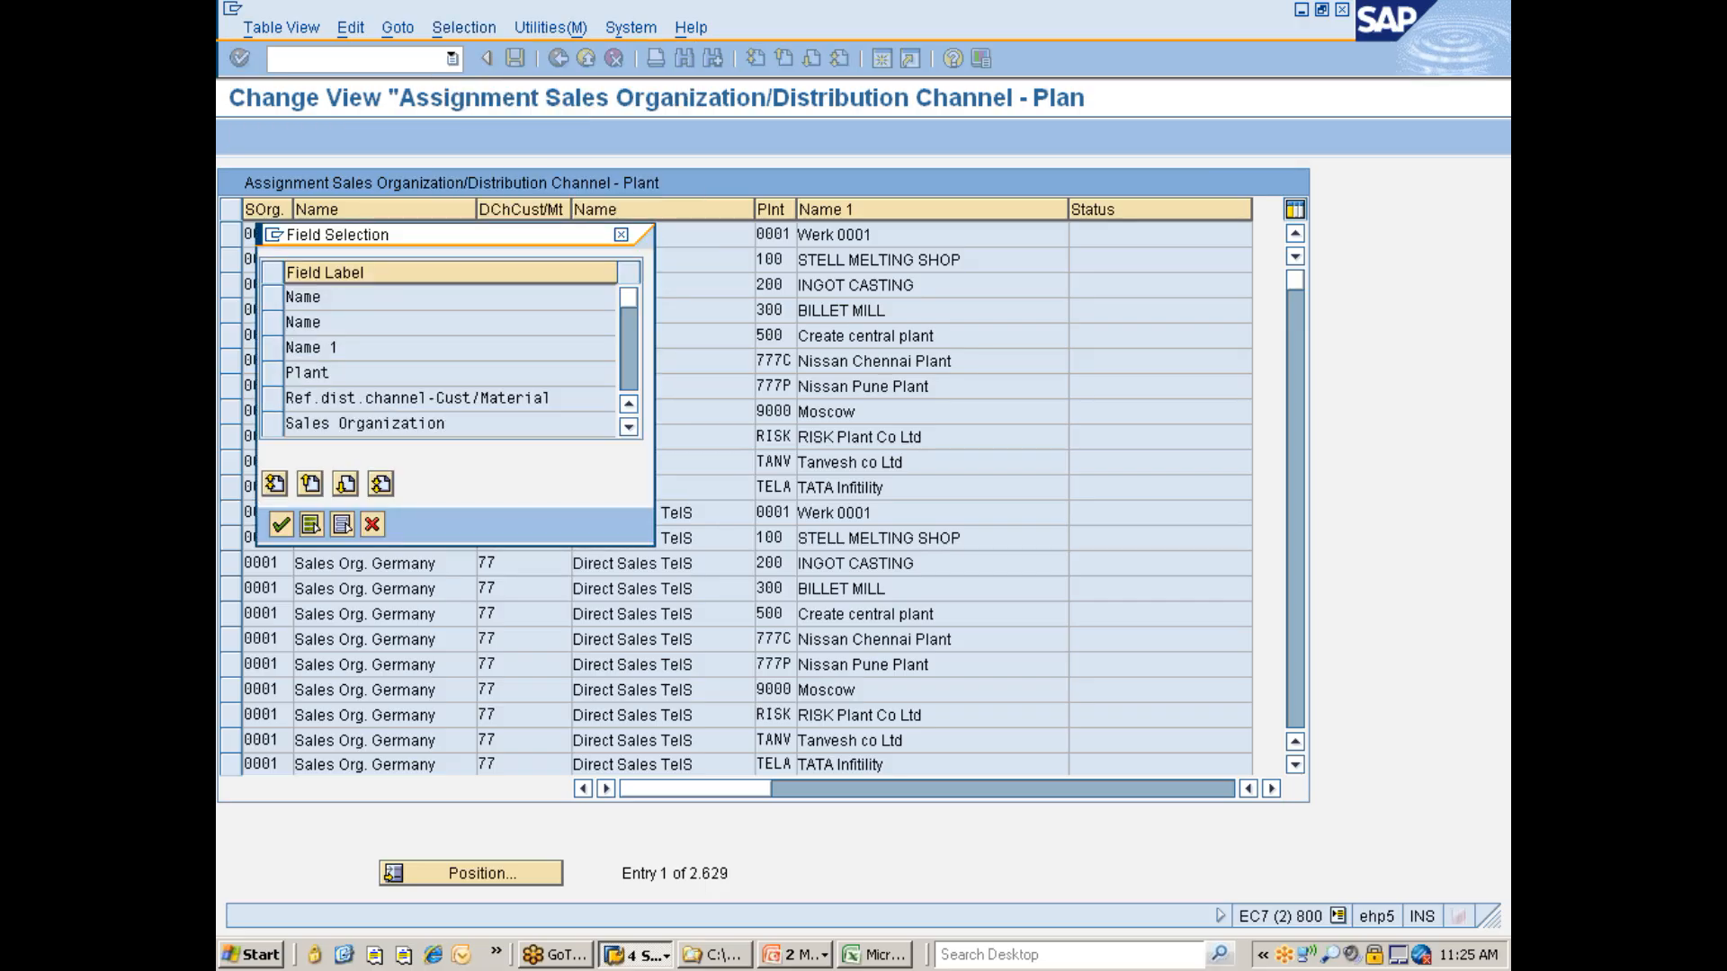
left_click(280, 523)
left_click(601, 299)
type("7777")
key("BackSpace")
type("C")
key("Return")
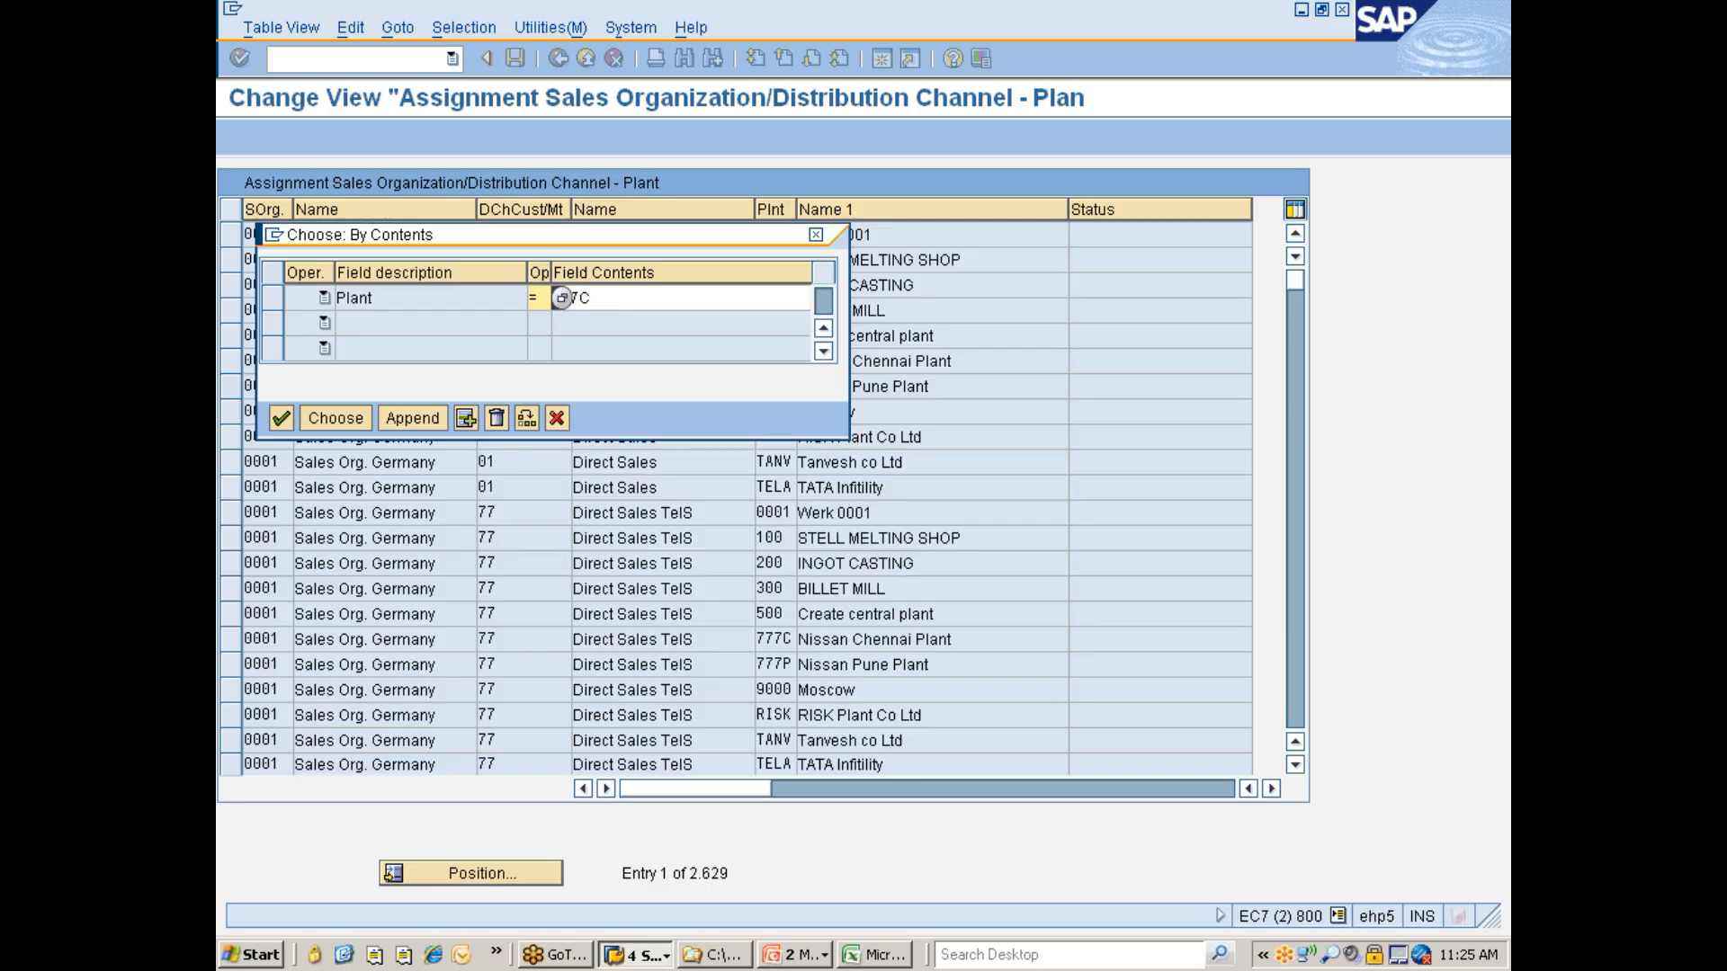
left_click(335, 418)
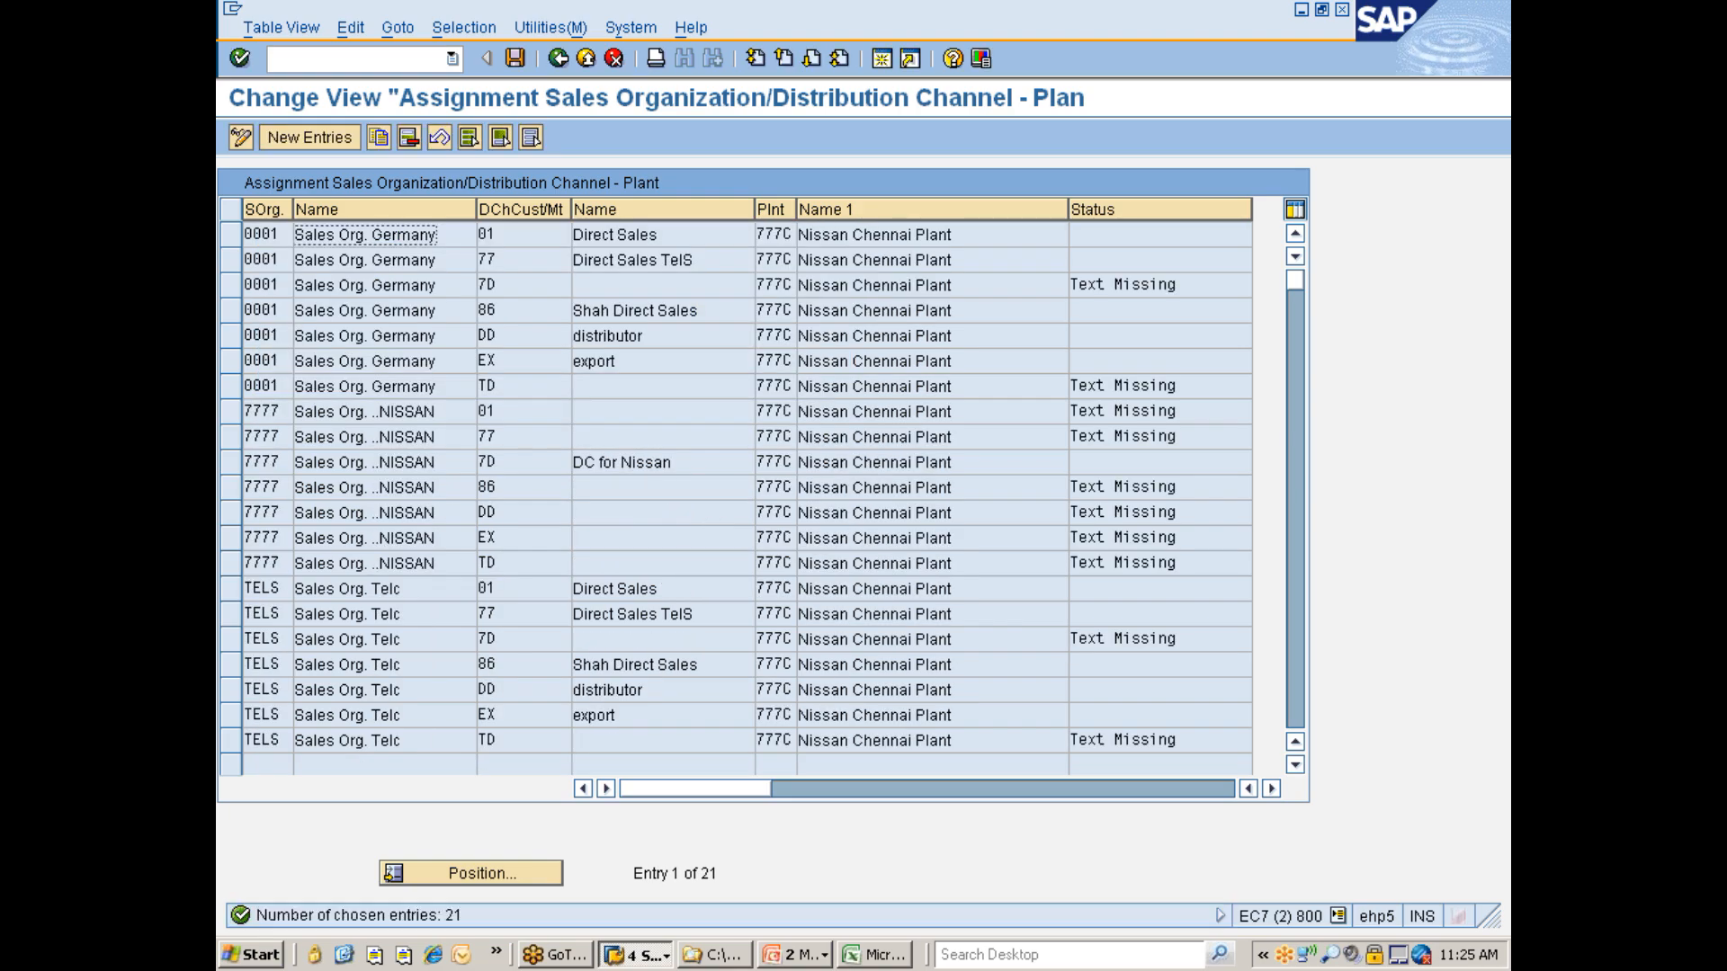
- Delete all the filtered assignments for plant 777C and save the change
left_click(474, 142)
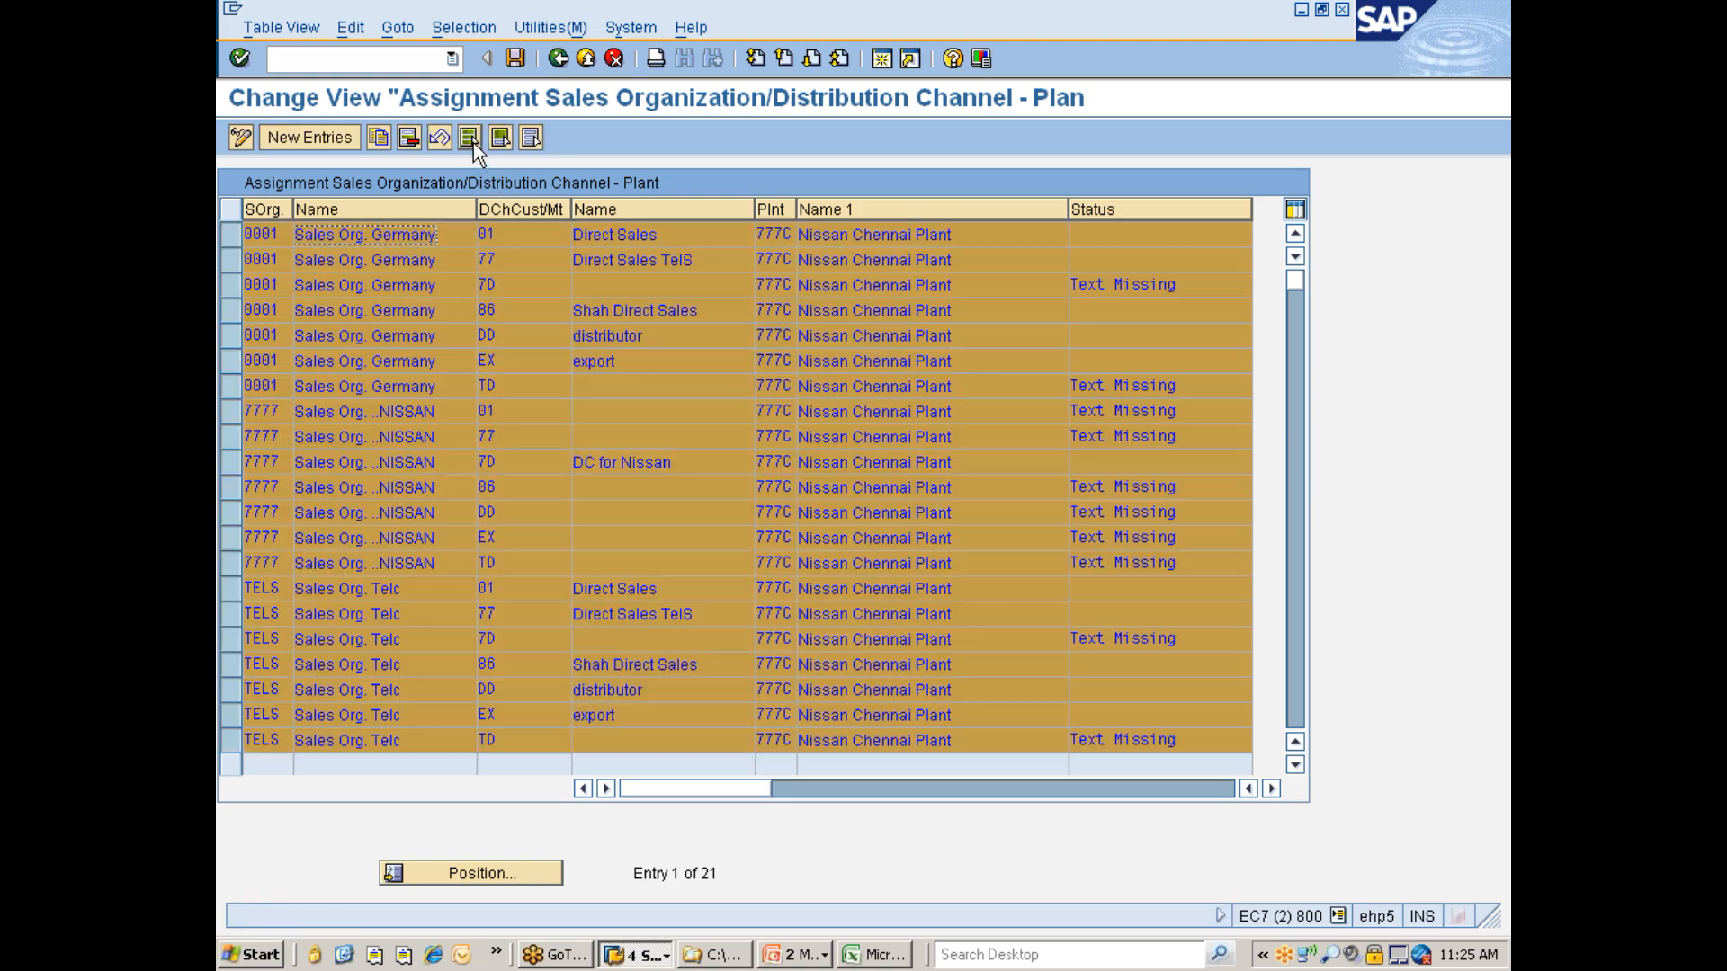
left_click(404, 137)
key("Return")
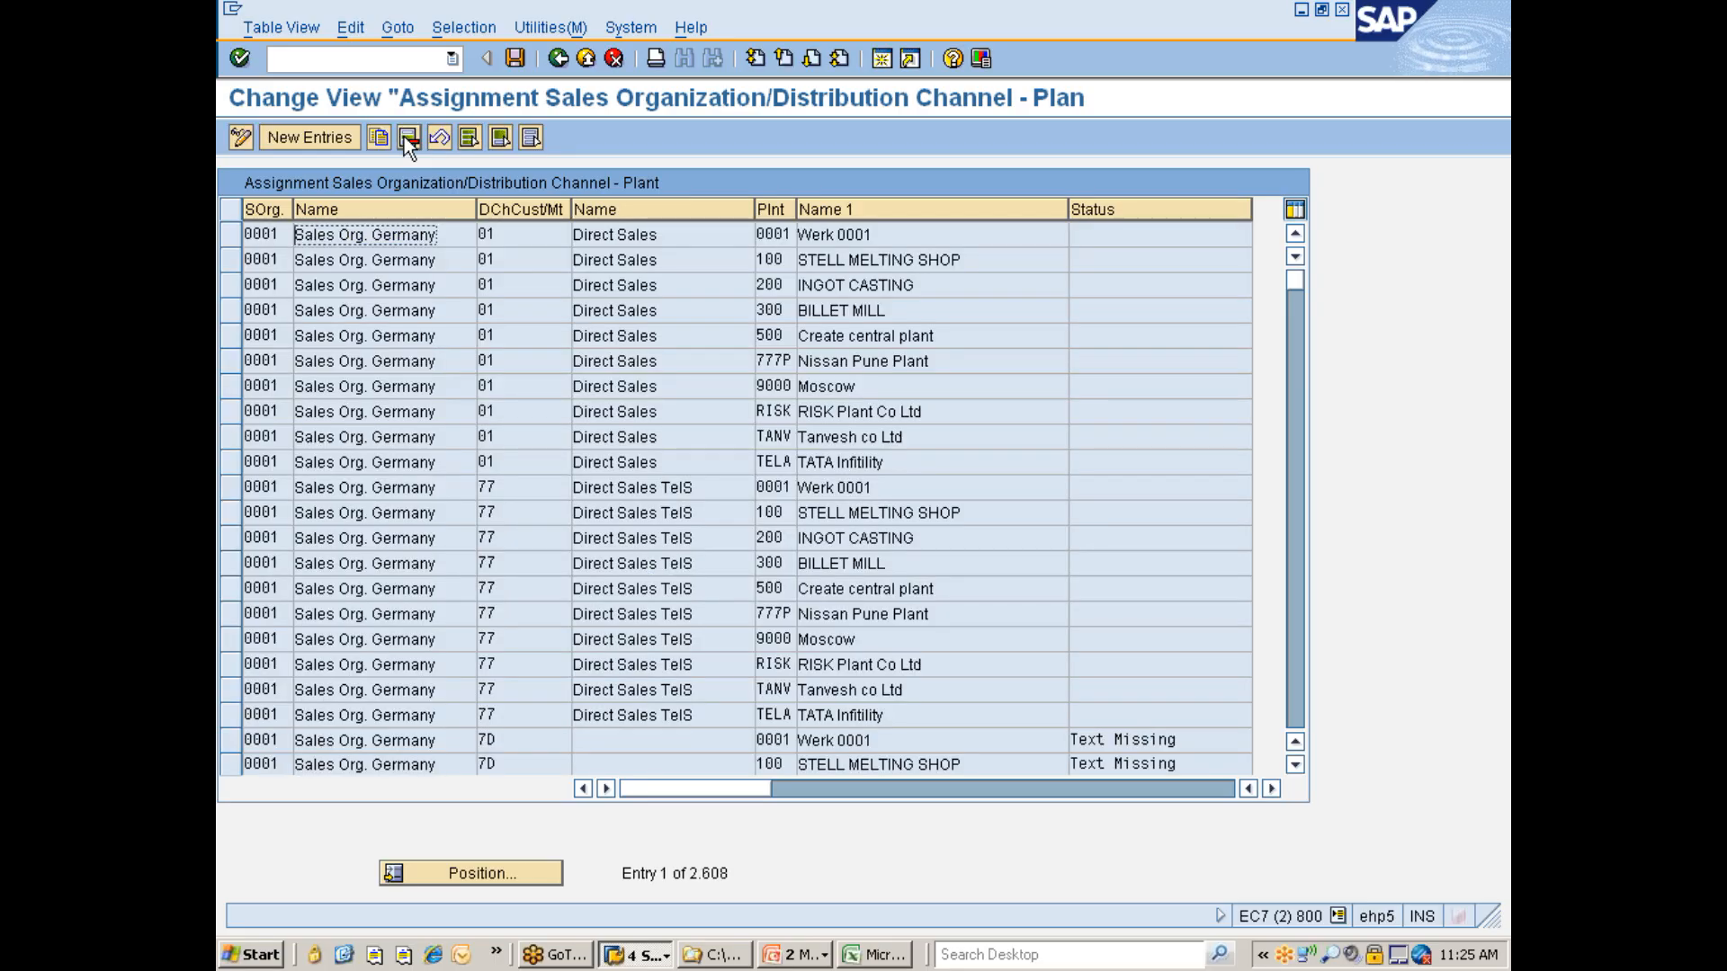
key("ctrl+s")
key("Return")
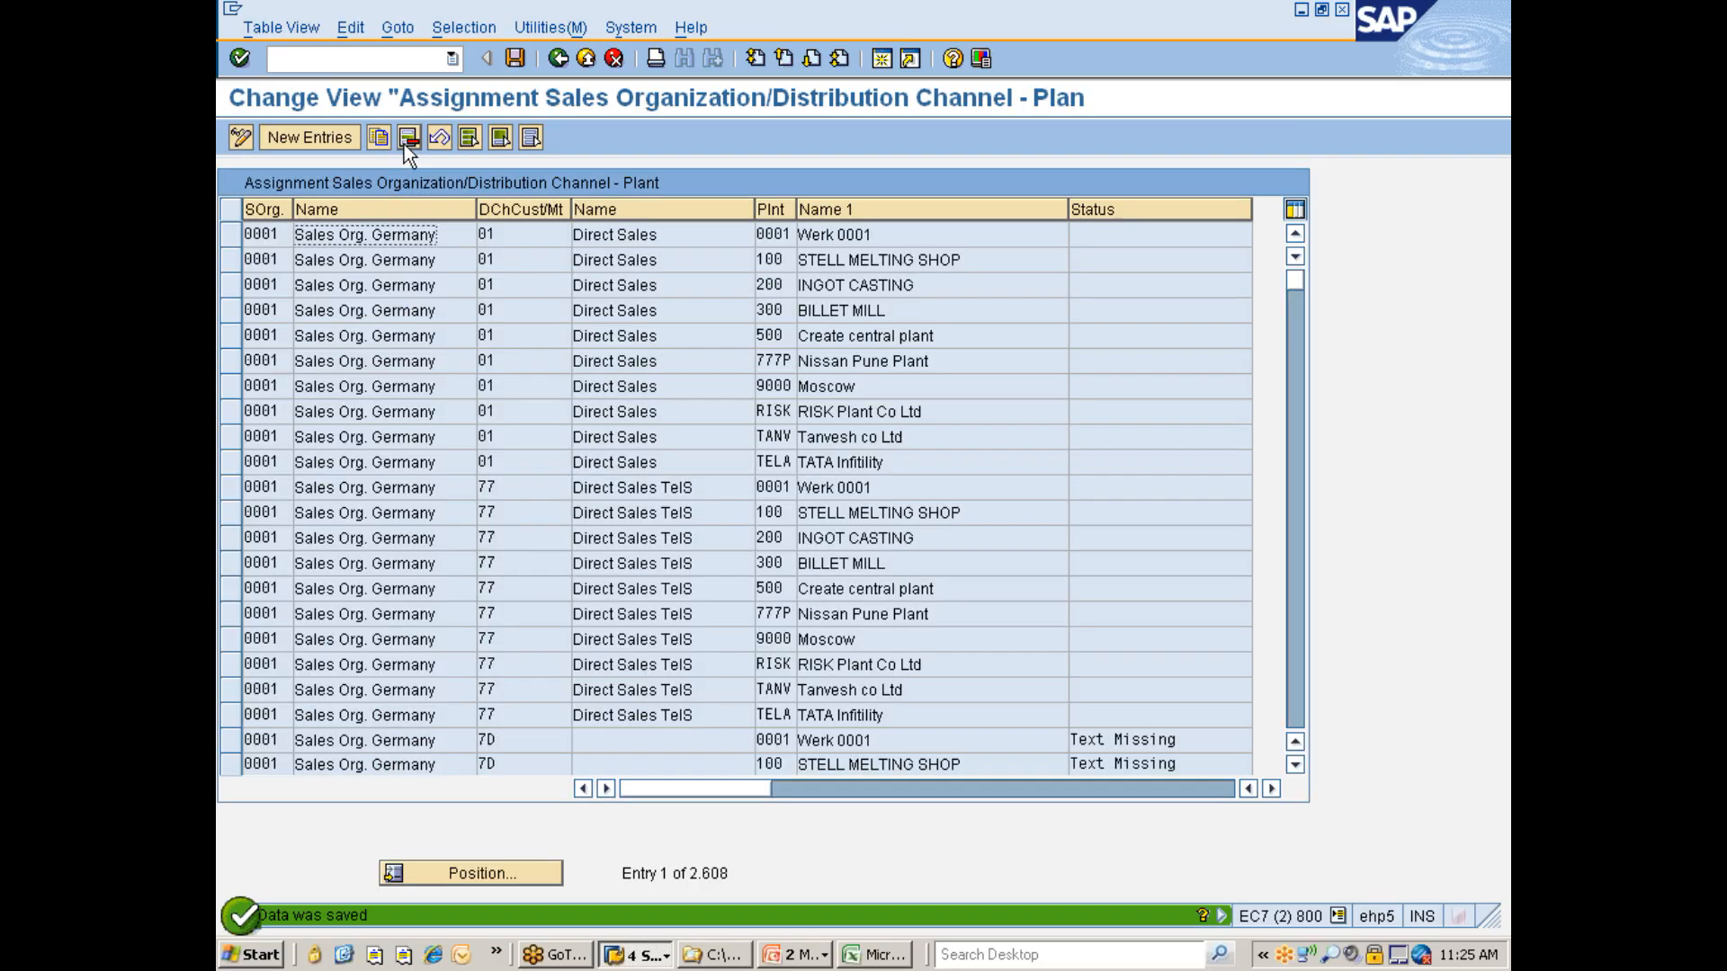
- Filter the plant assignments by contents for sales organization 7777 instead of plant
left_click(440, 36)
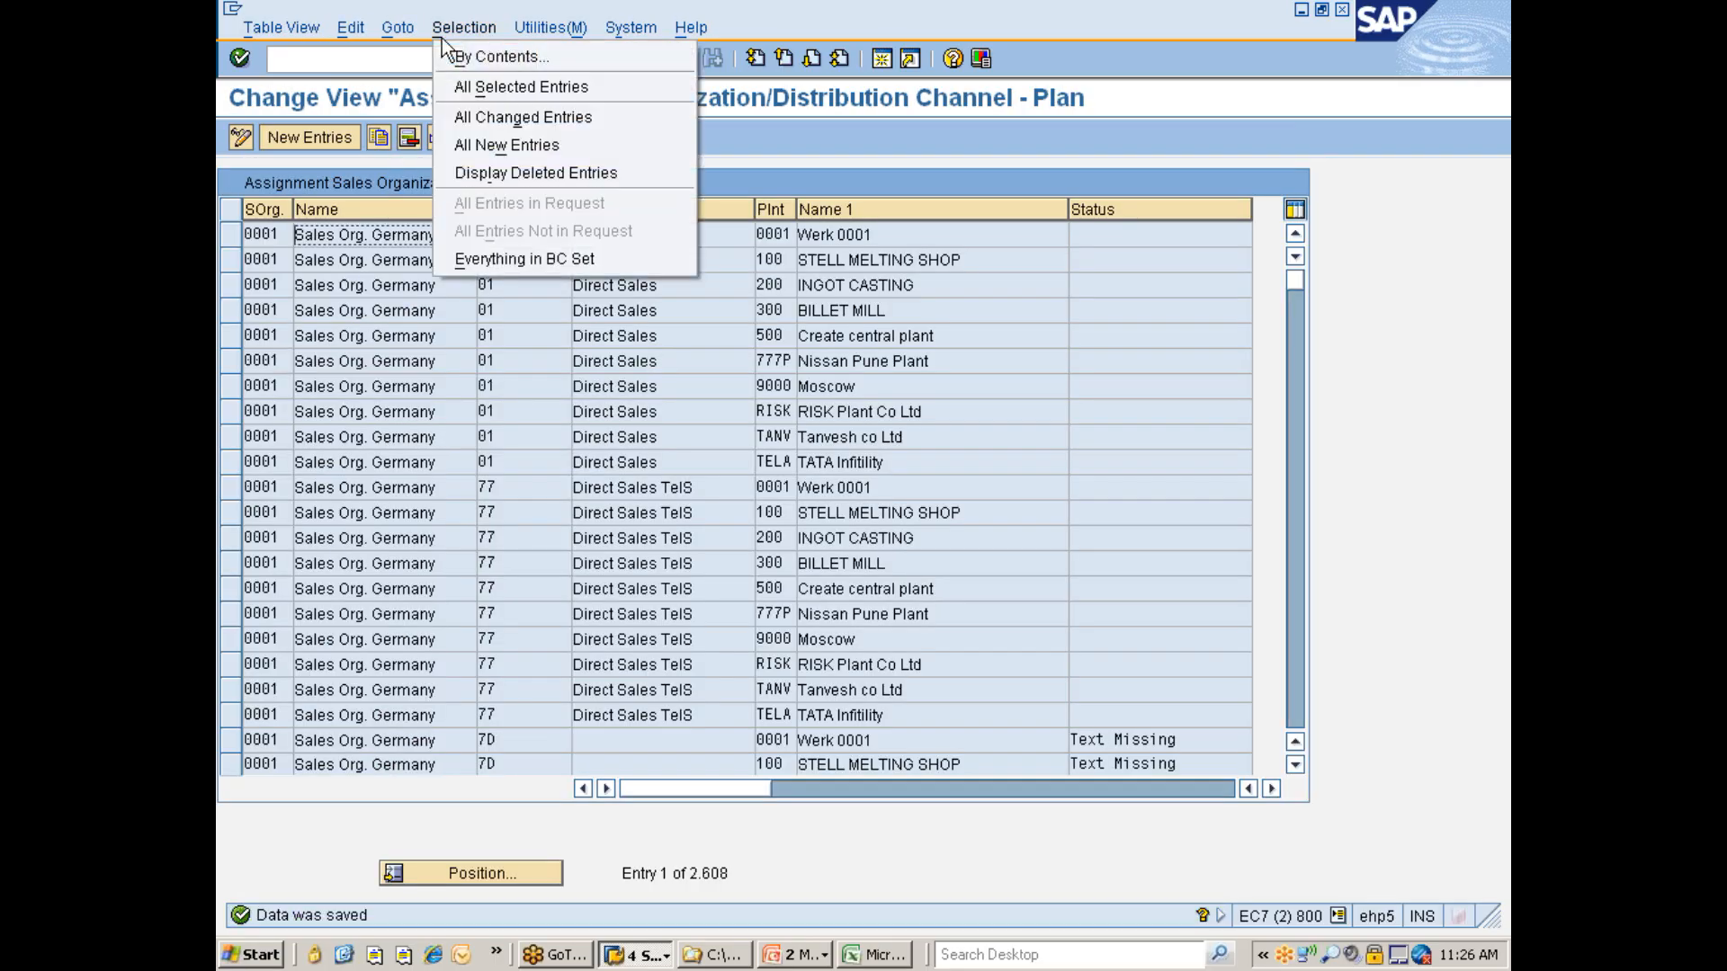
left_click(484, 56)
left_click(273, 296)
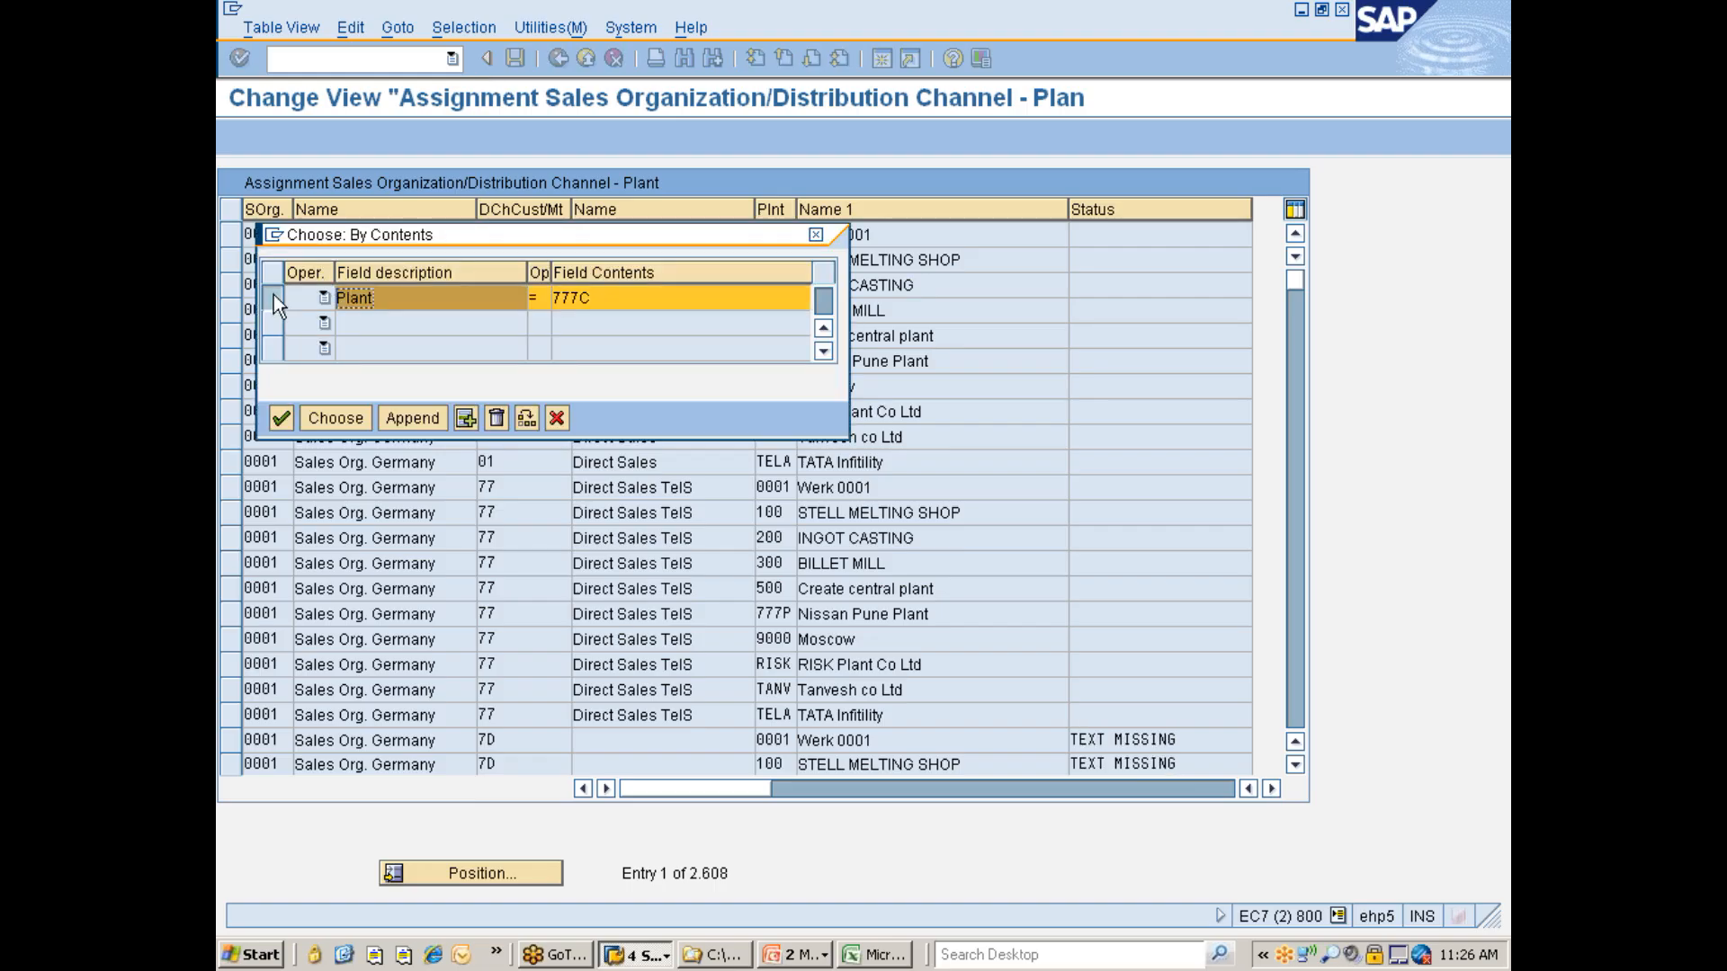
left_click(496, 416)
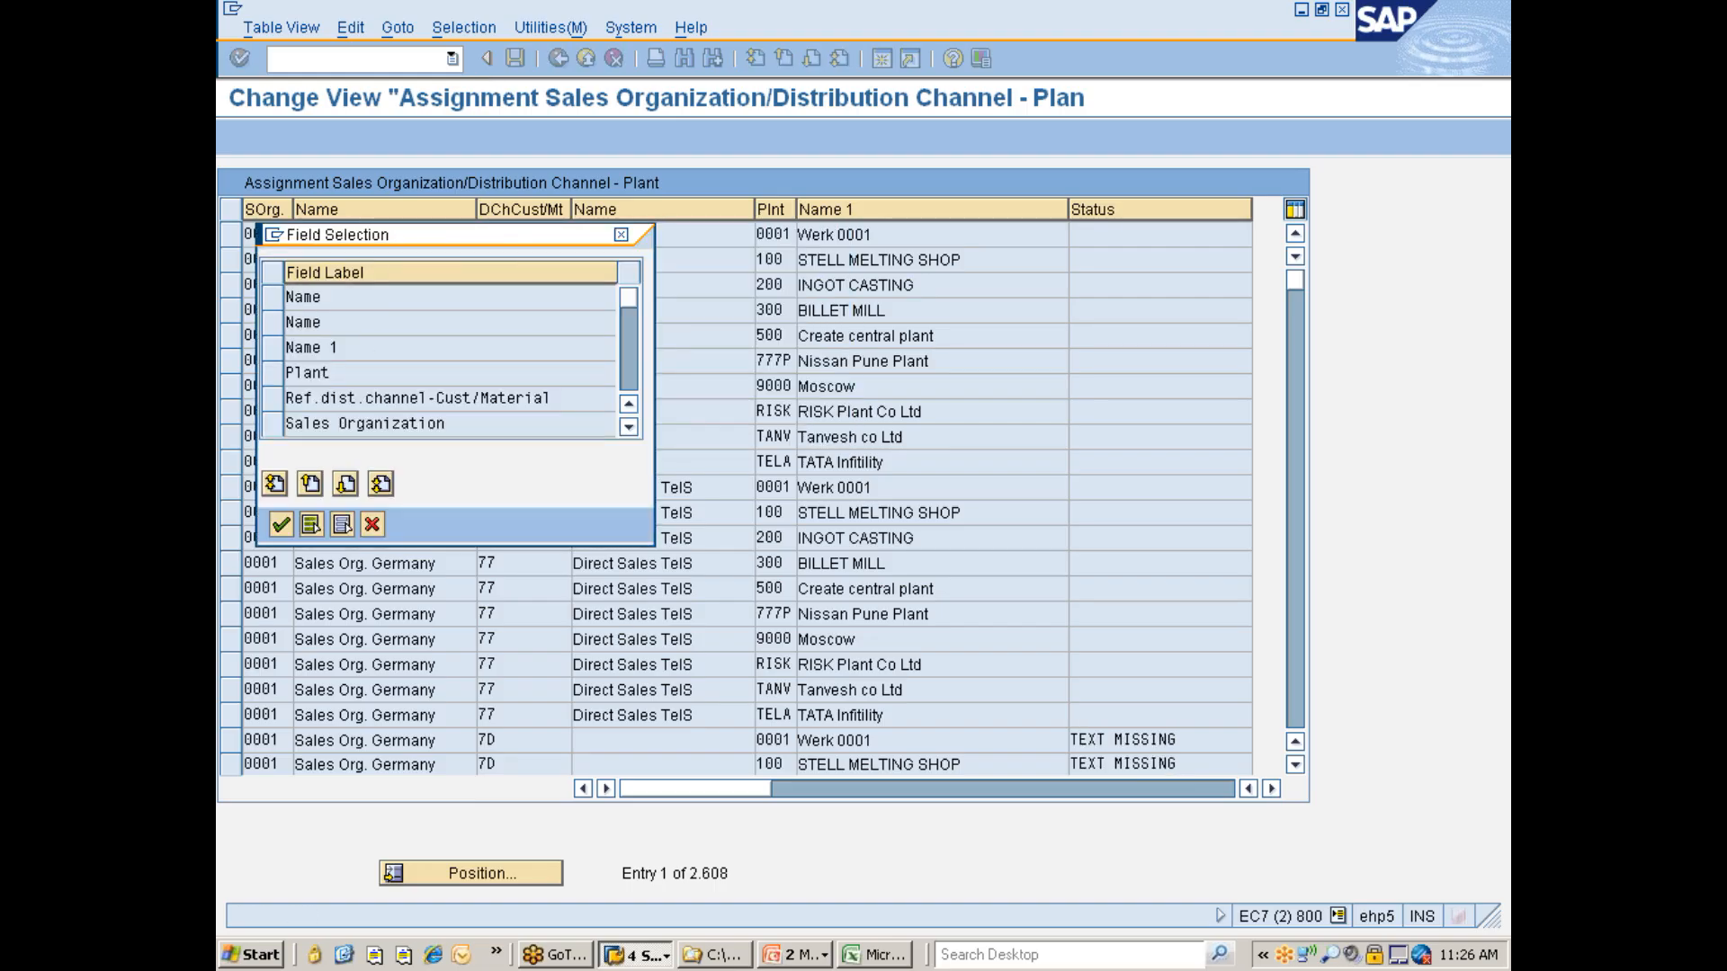
left_click(279, 424)
left_click(275, 520)
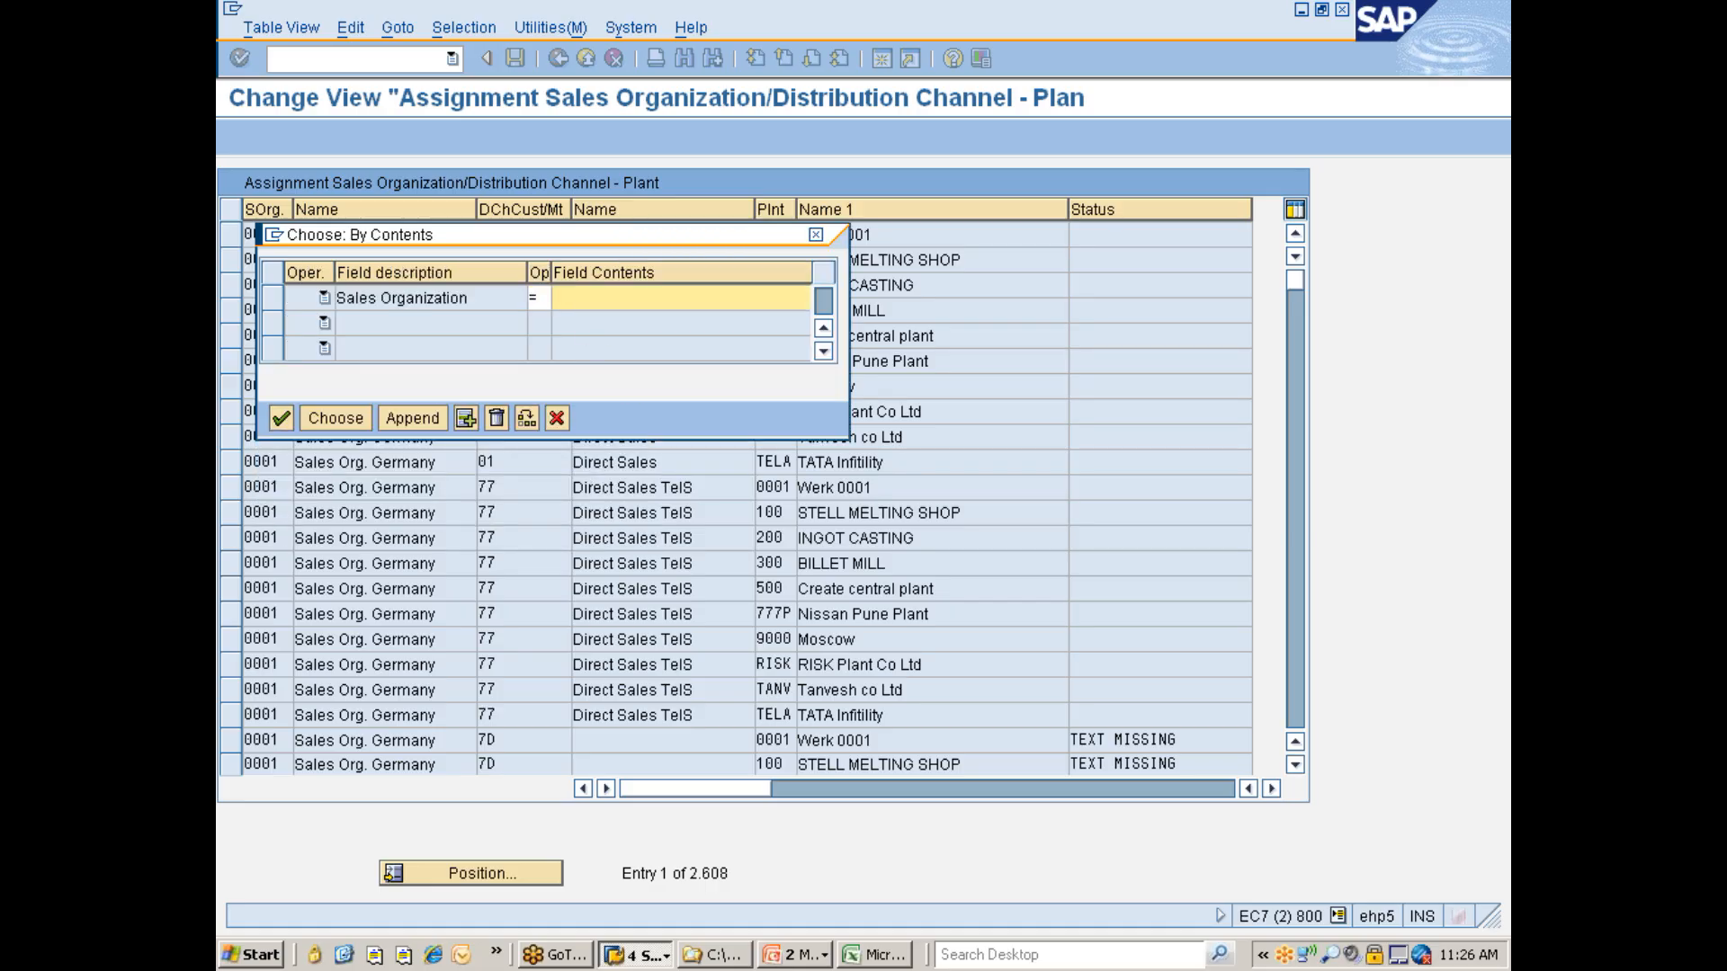
type("7777")
key("Return")
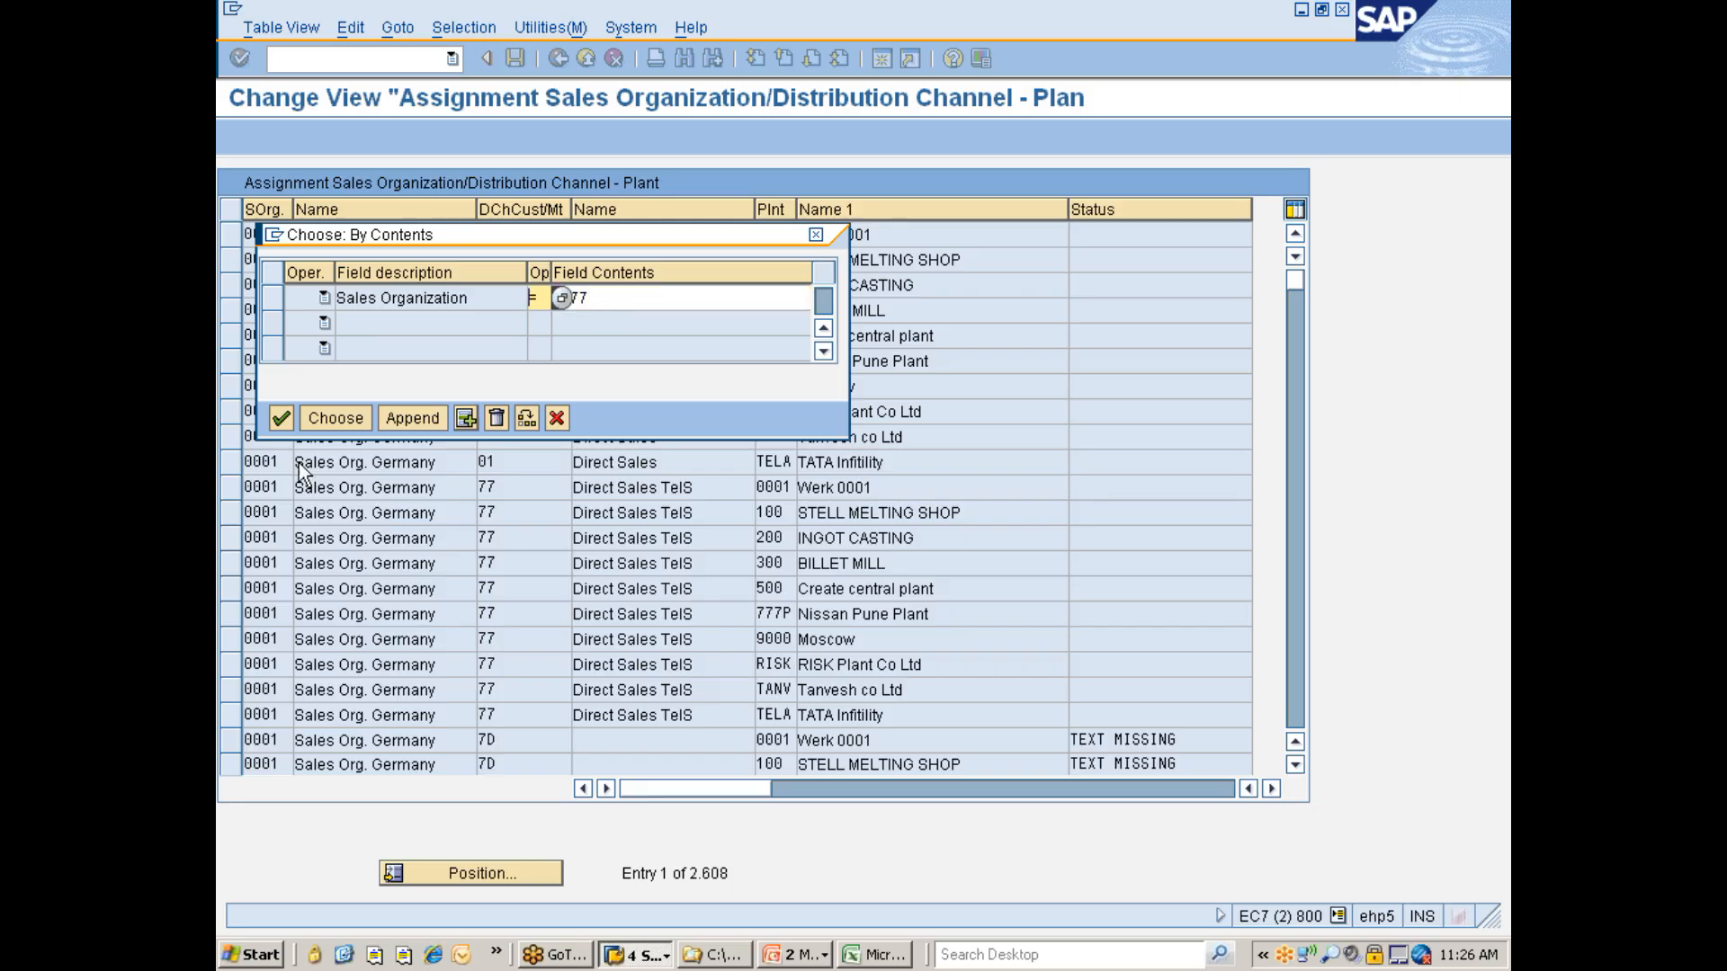
left_click(333, 417)
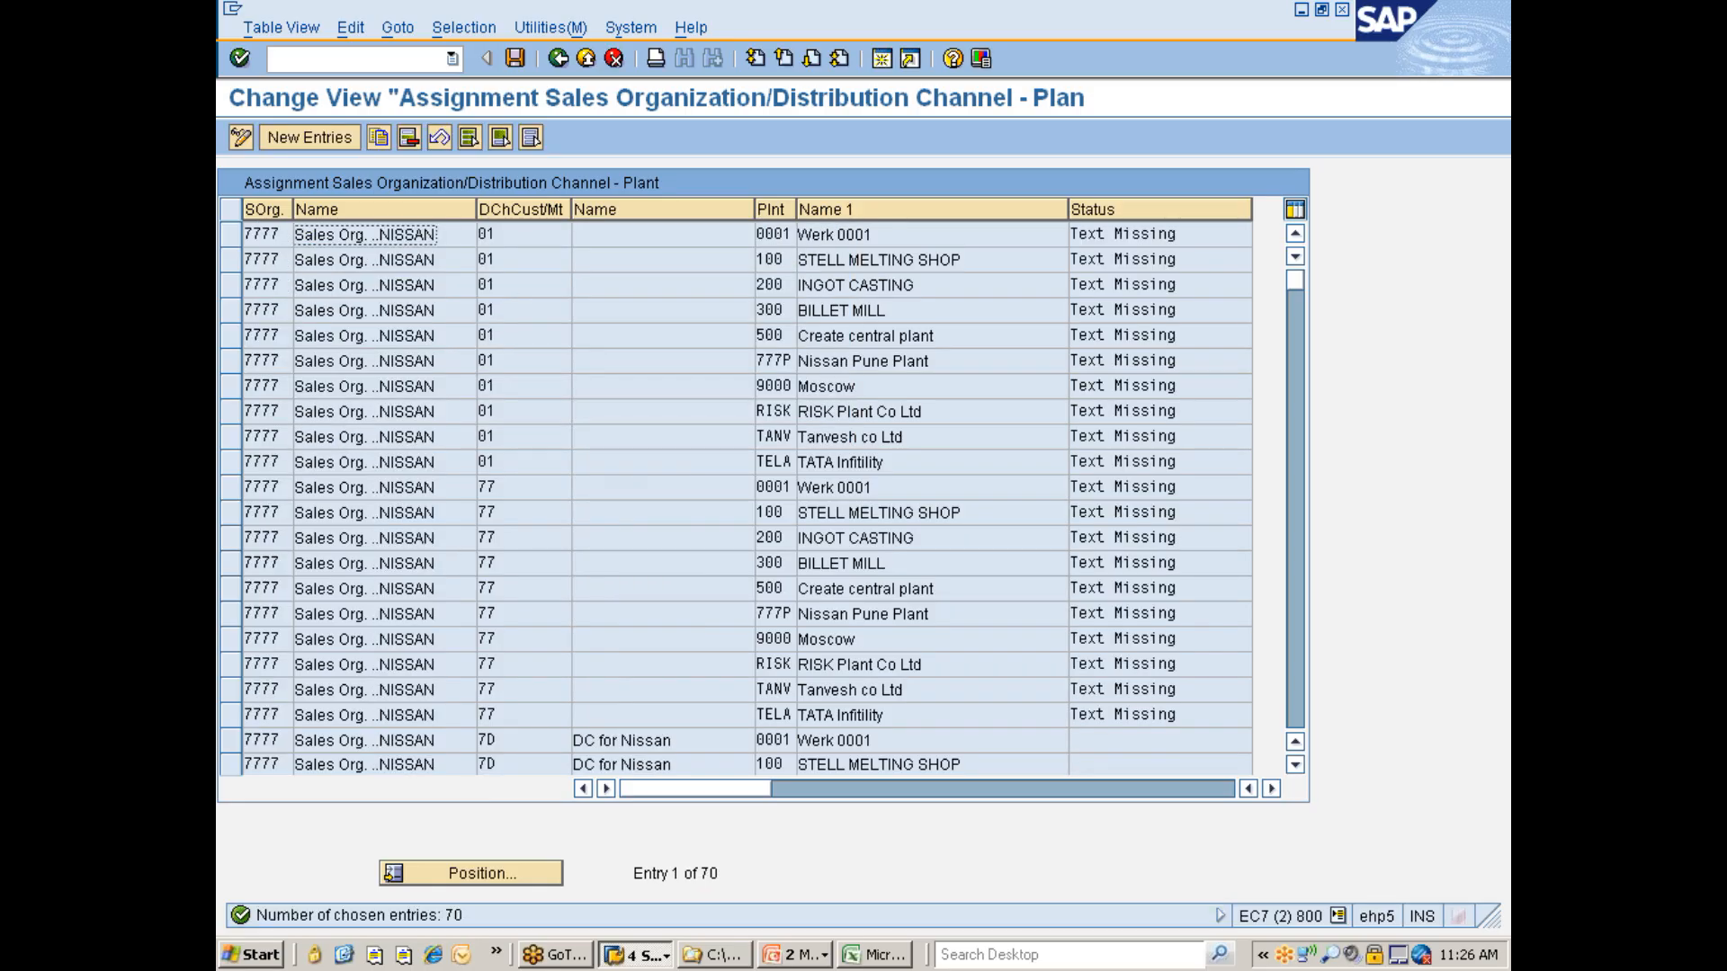
- Delete all the filtered assignments for sales organization 7777
left_click(466, 143)
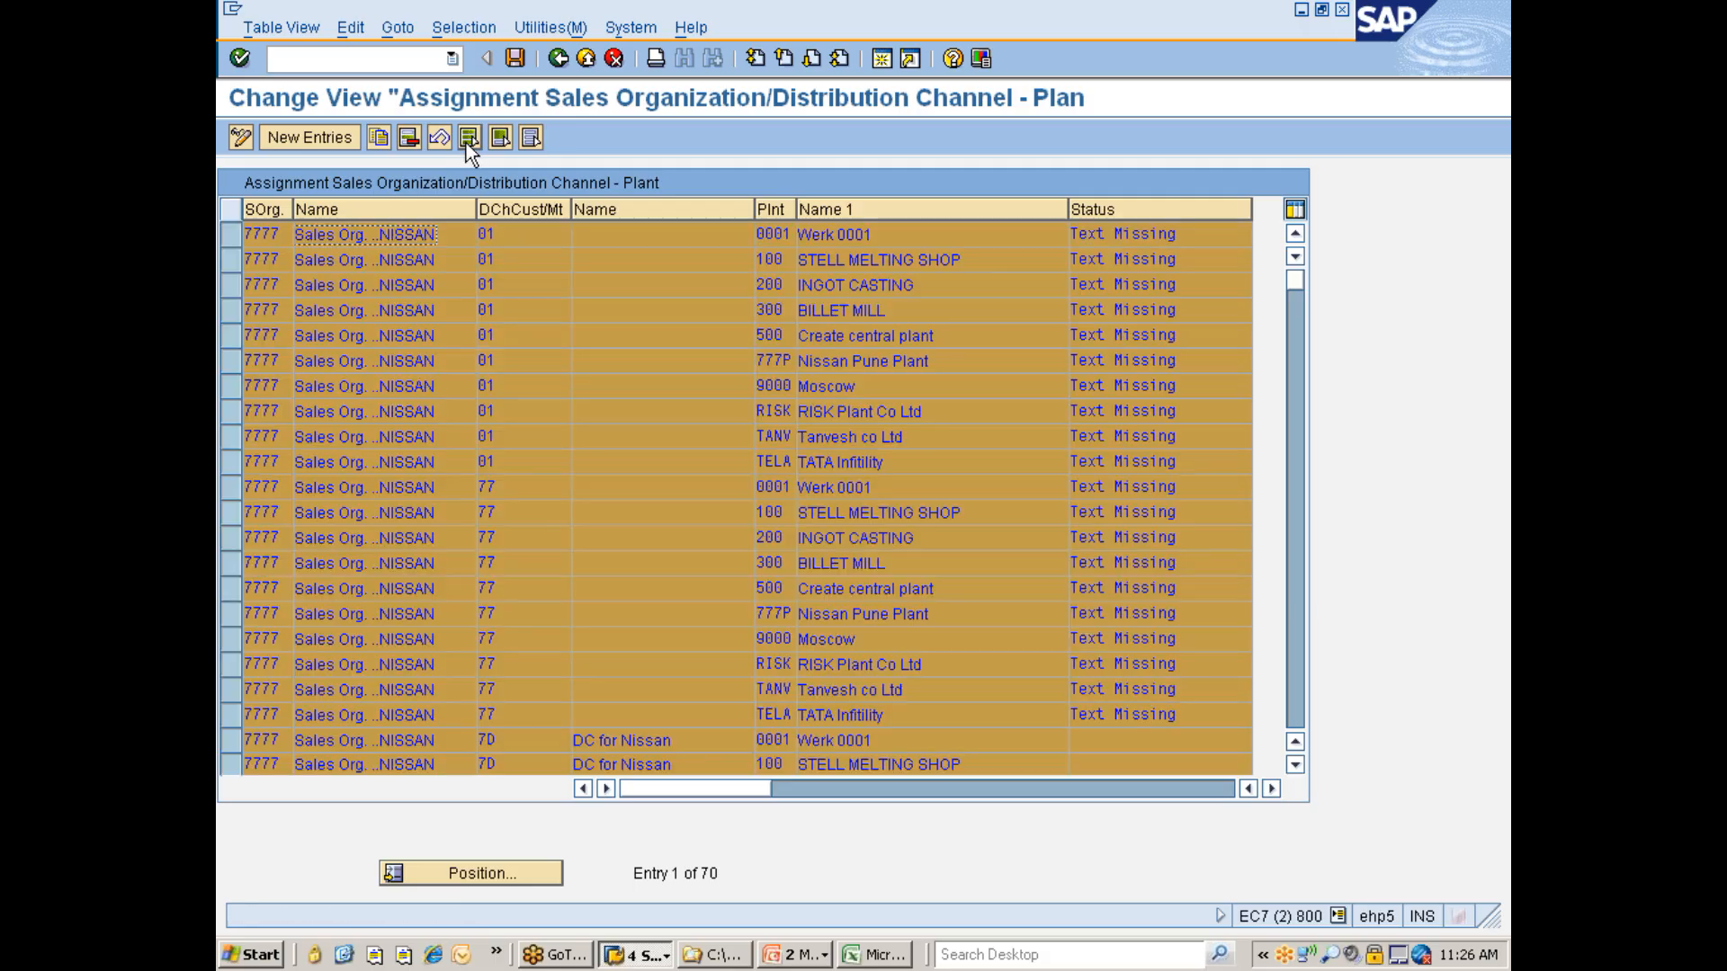
left_click(412, 143)
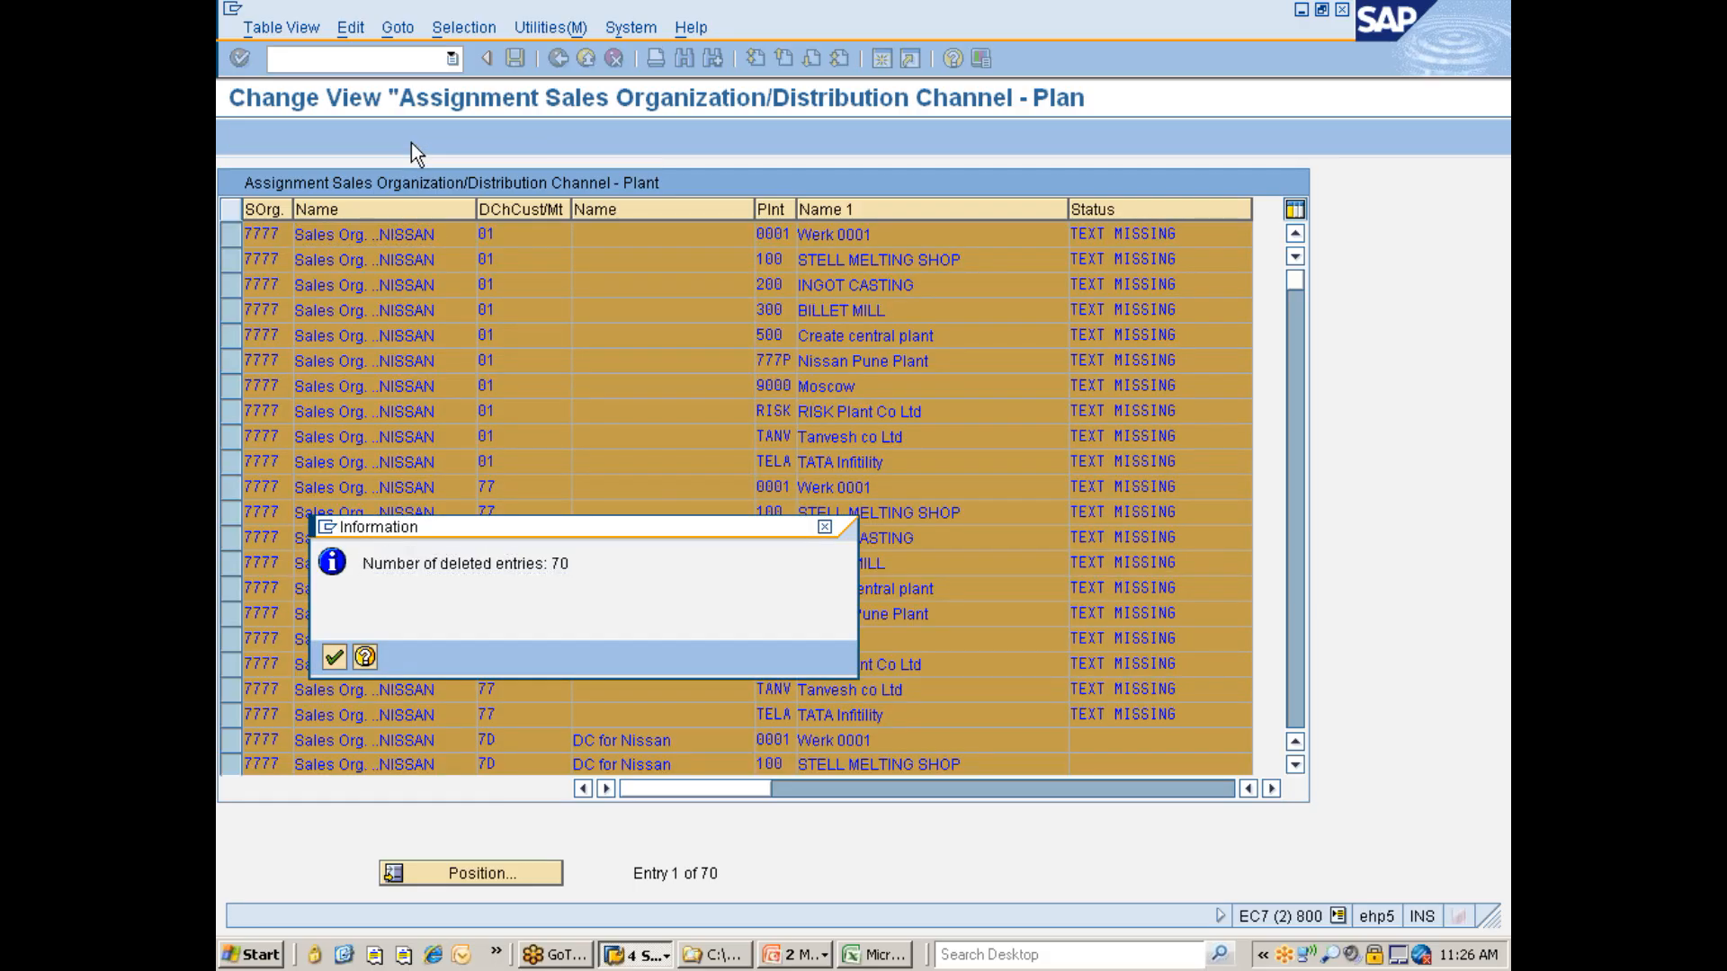
key("Return")
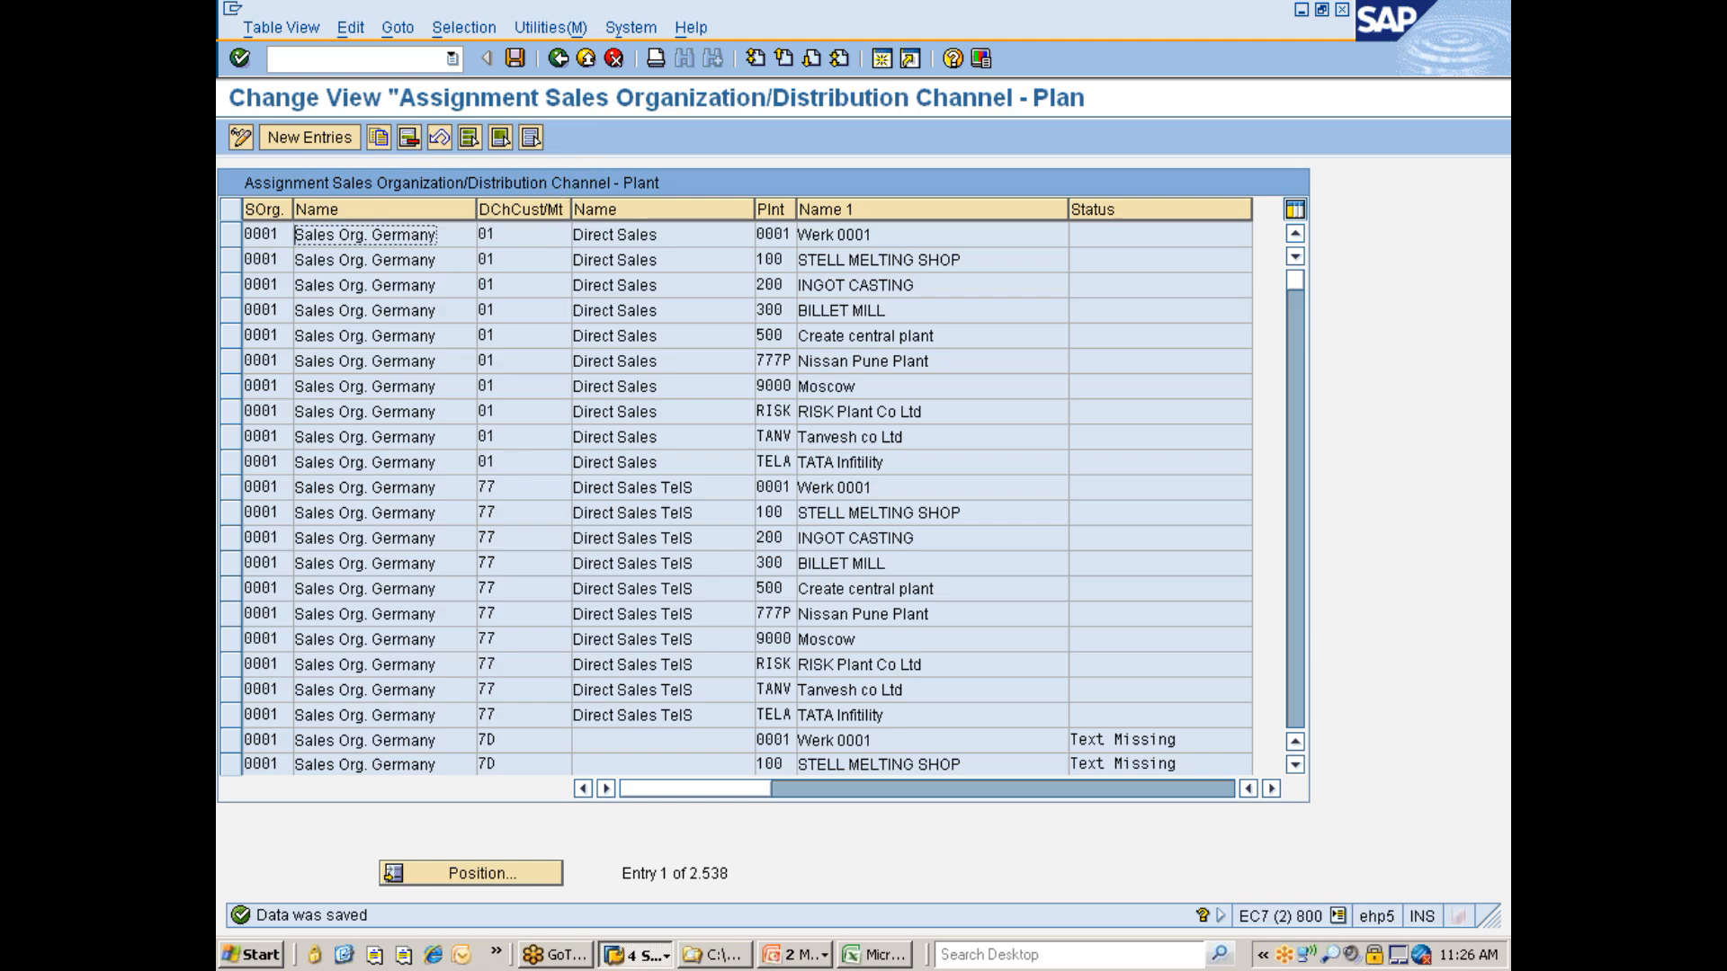
- Filter the plant assignments by contents for reference distribution channel 7D
left_click(463, 28)
left_click(457, 56)
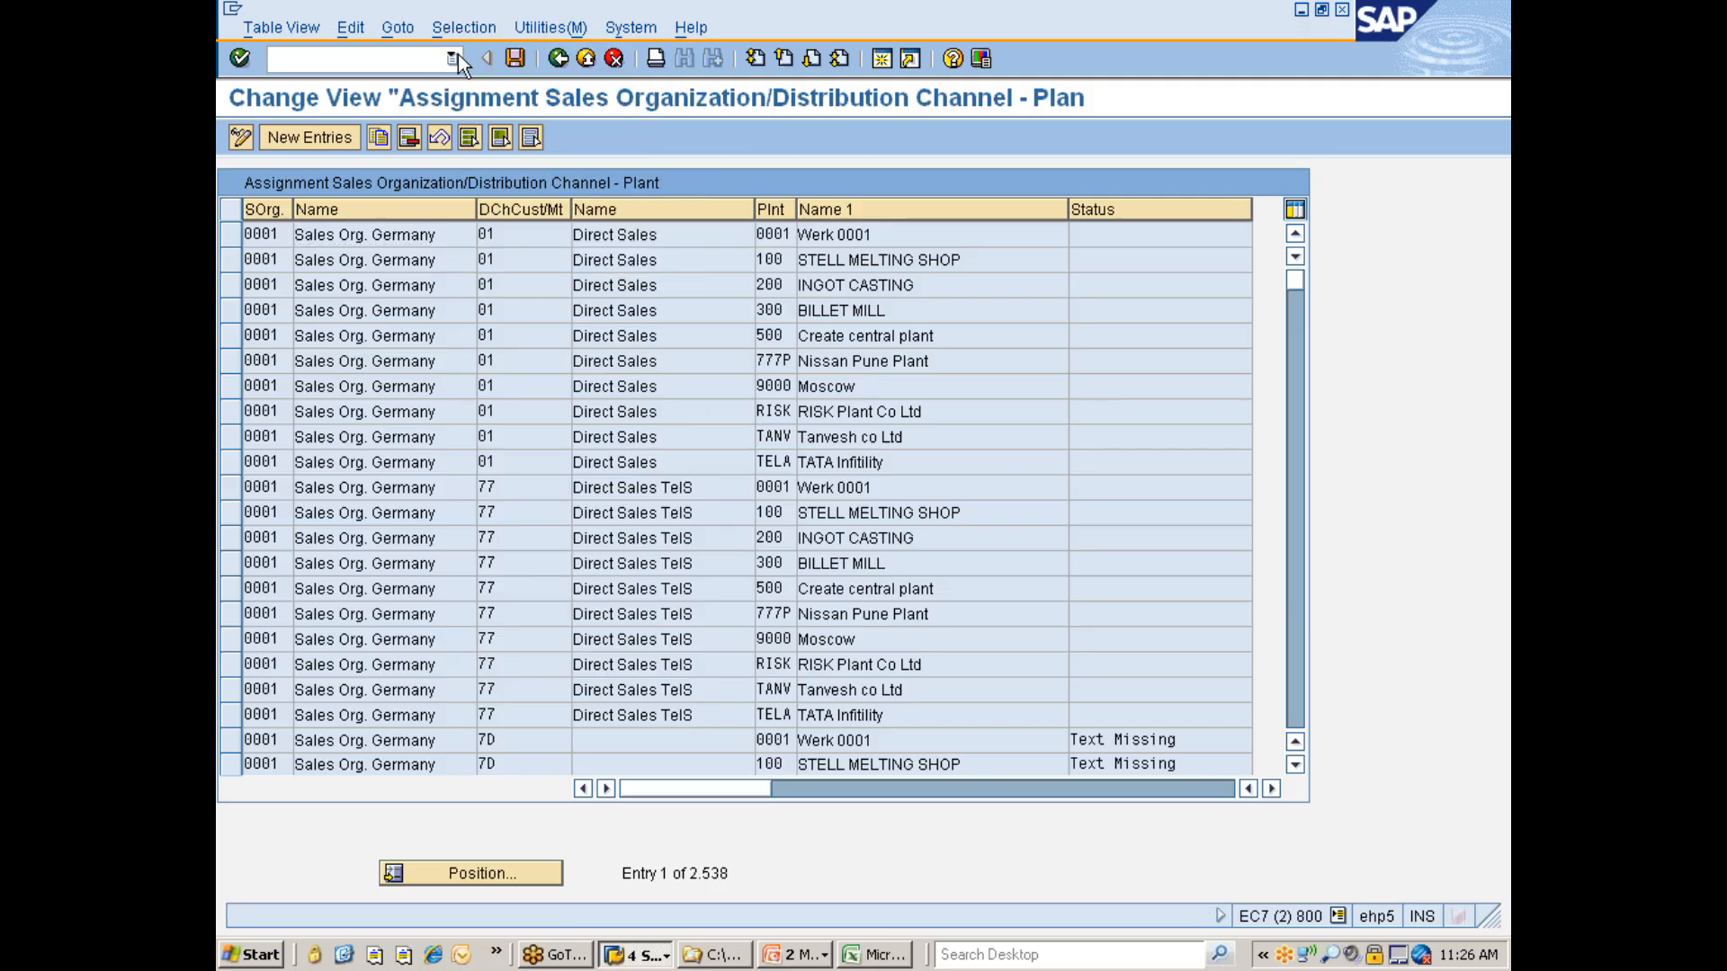
left_click(493, 415)
left_click(277, 405)
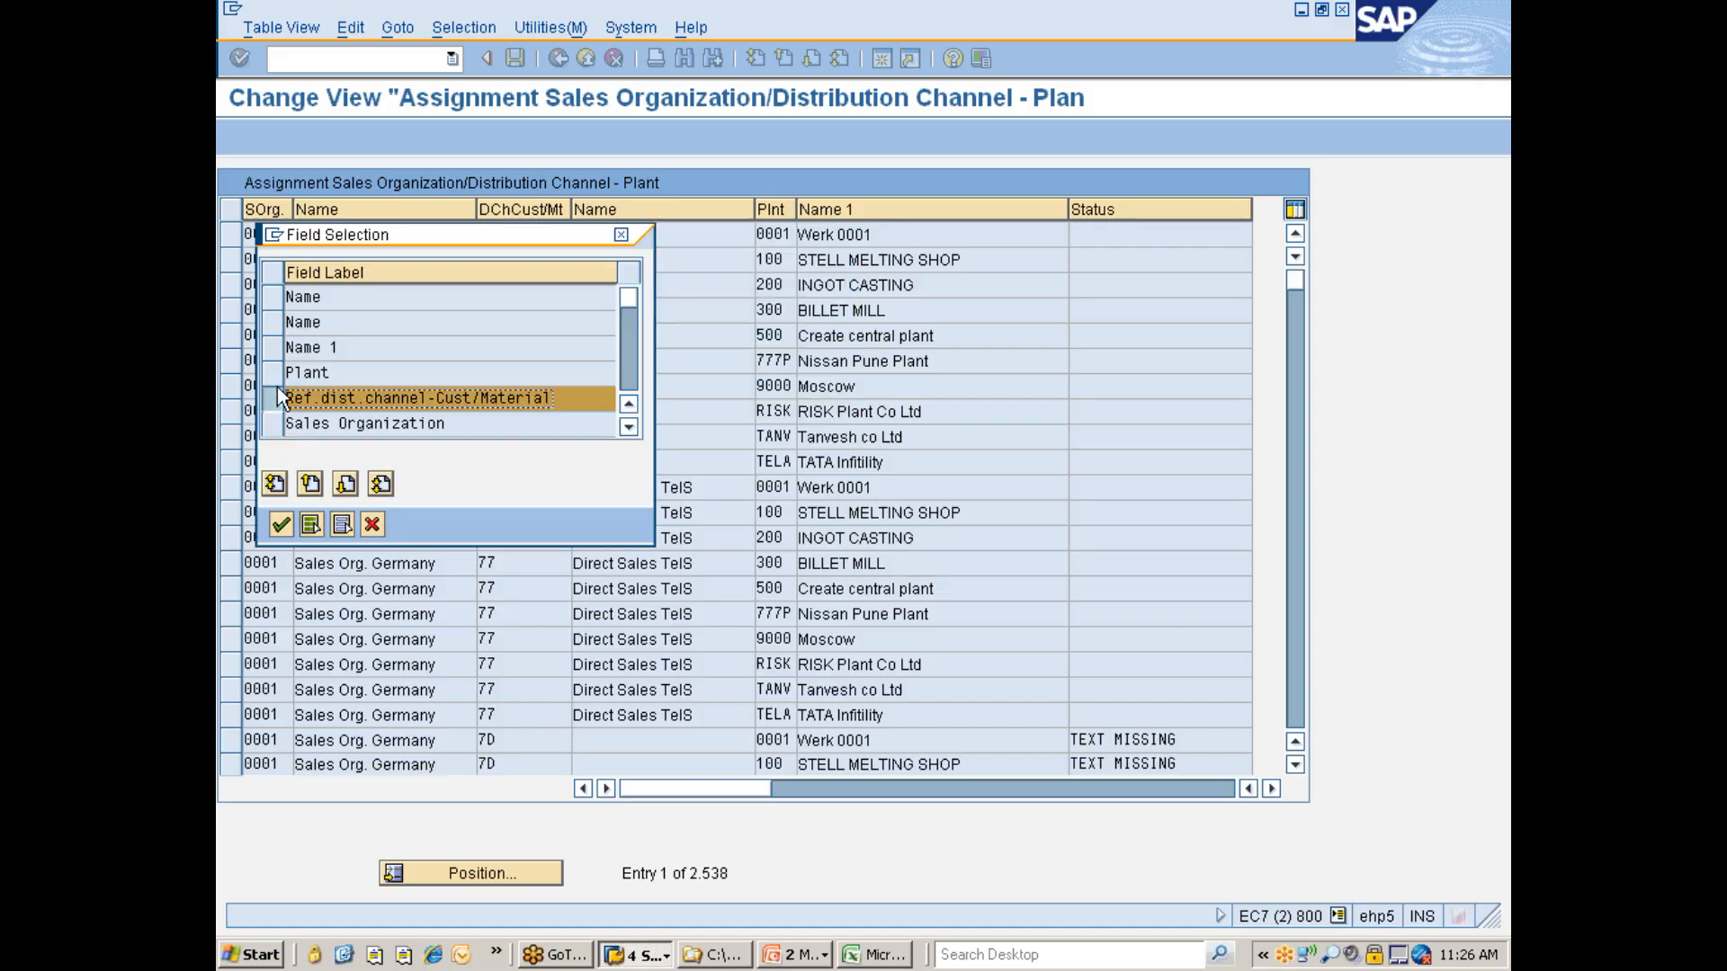
left_click(286, 526)
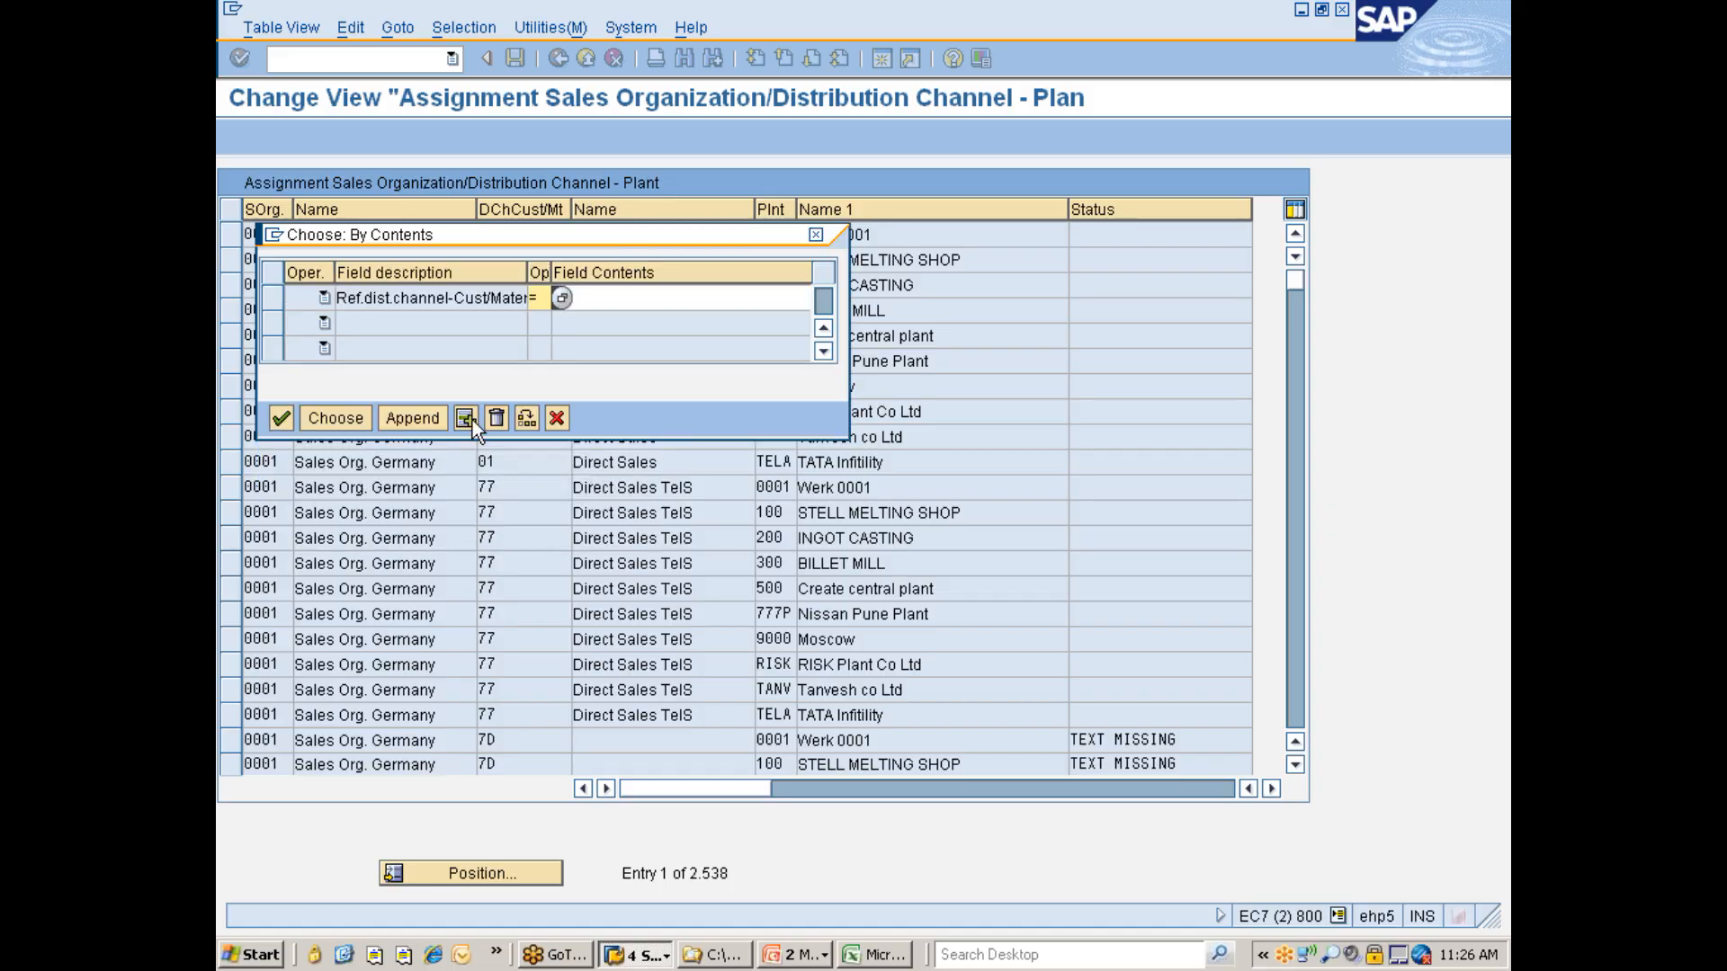
type("7d")
key("Return")
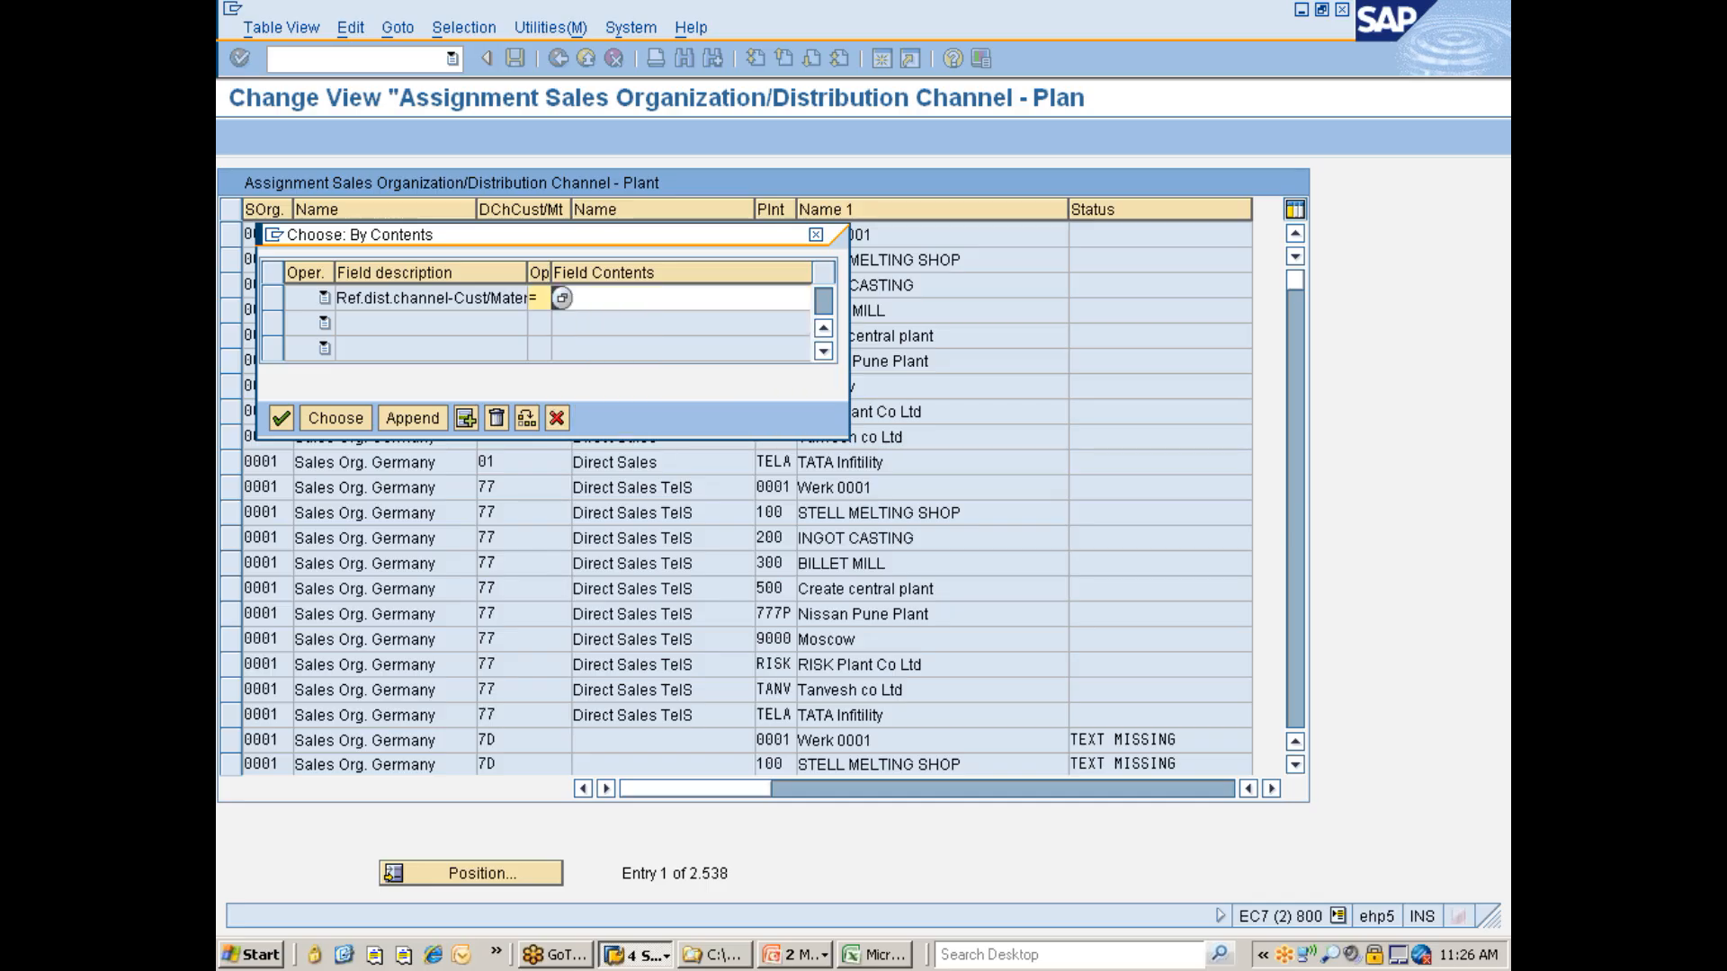
left_click(332, 414)
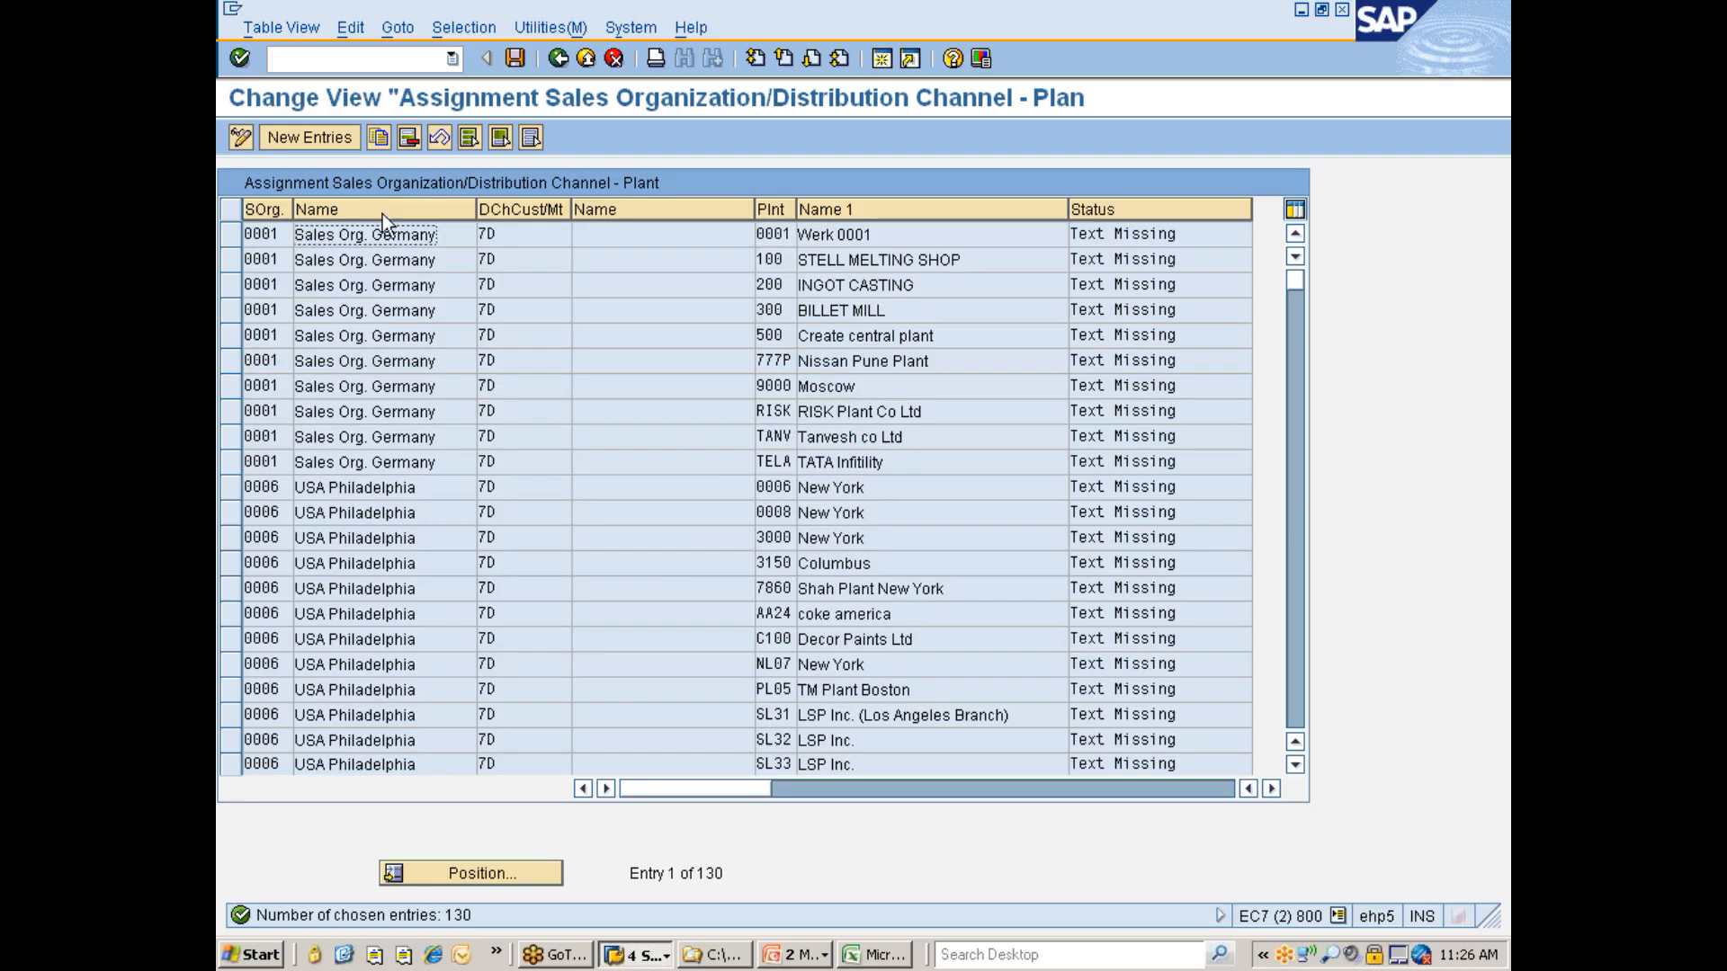
- Delete all the filtered assignments for distribution channel 7D and save the change
left_click(468, 141)
left_click(408, 139)
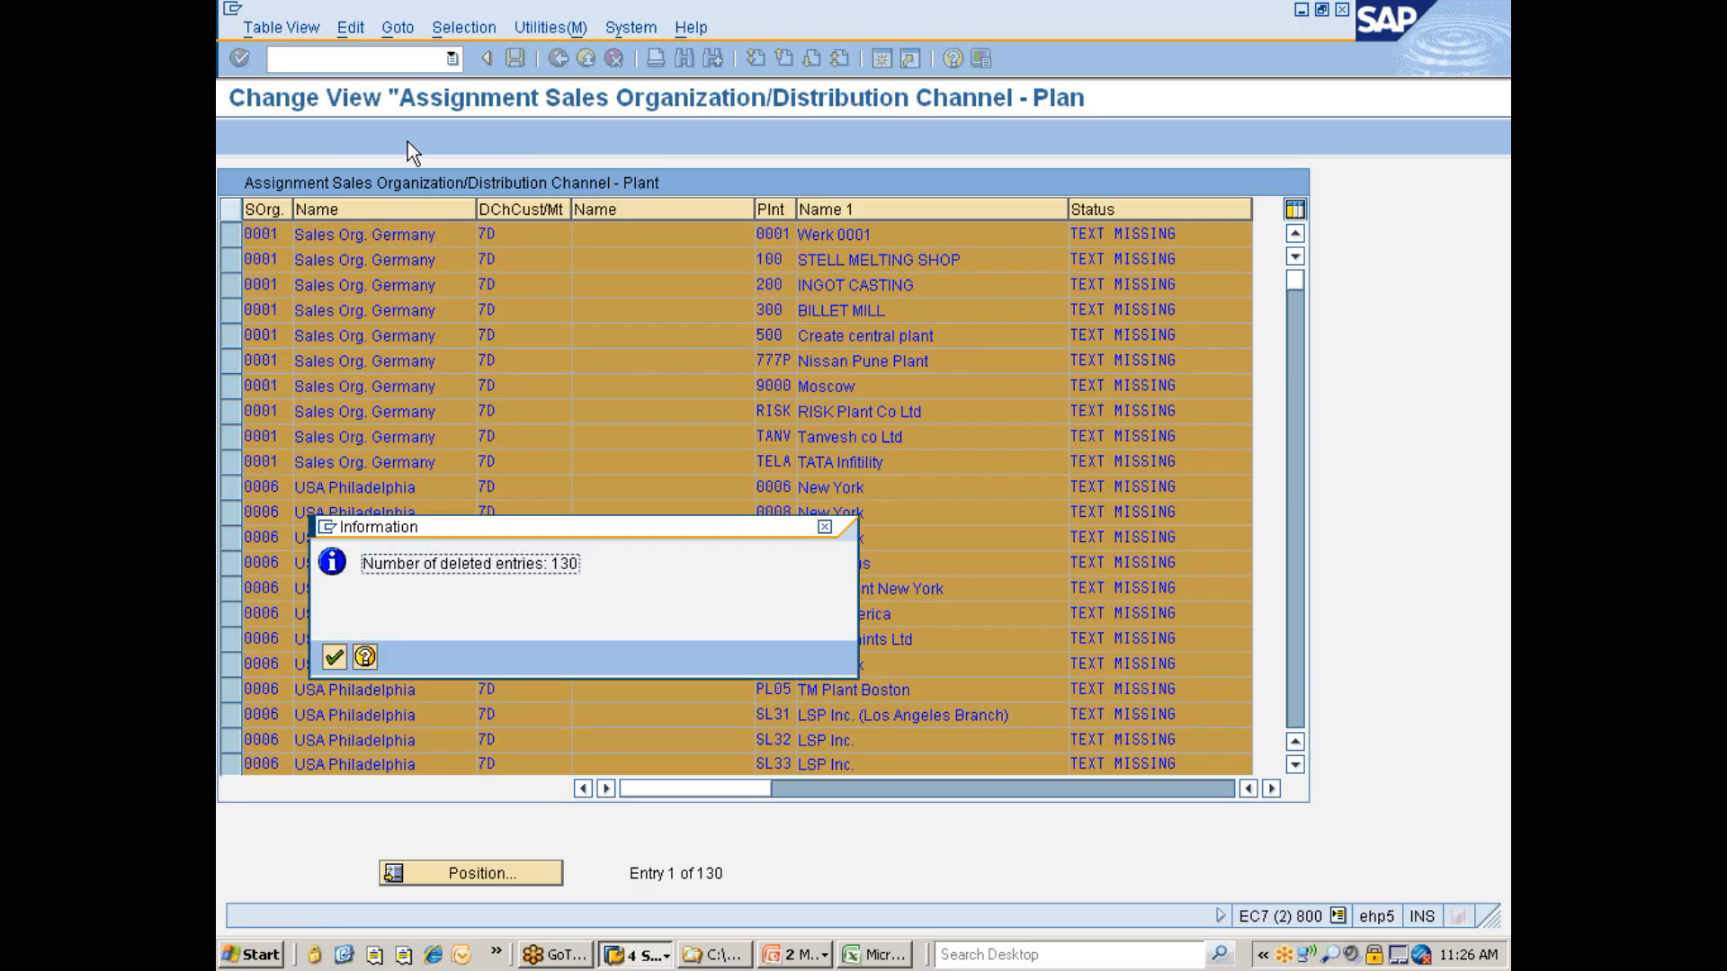
key("Return")
key("ctrl+s")
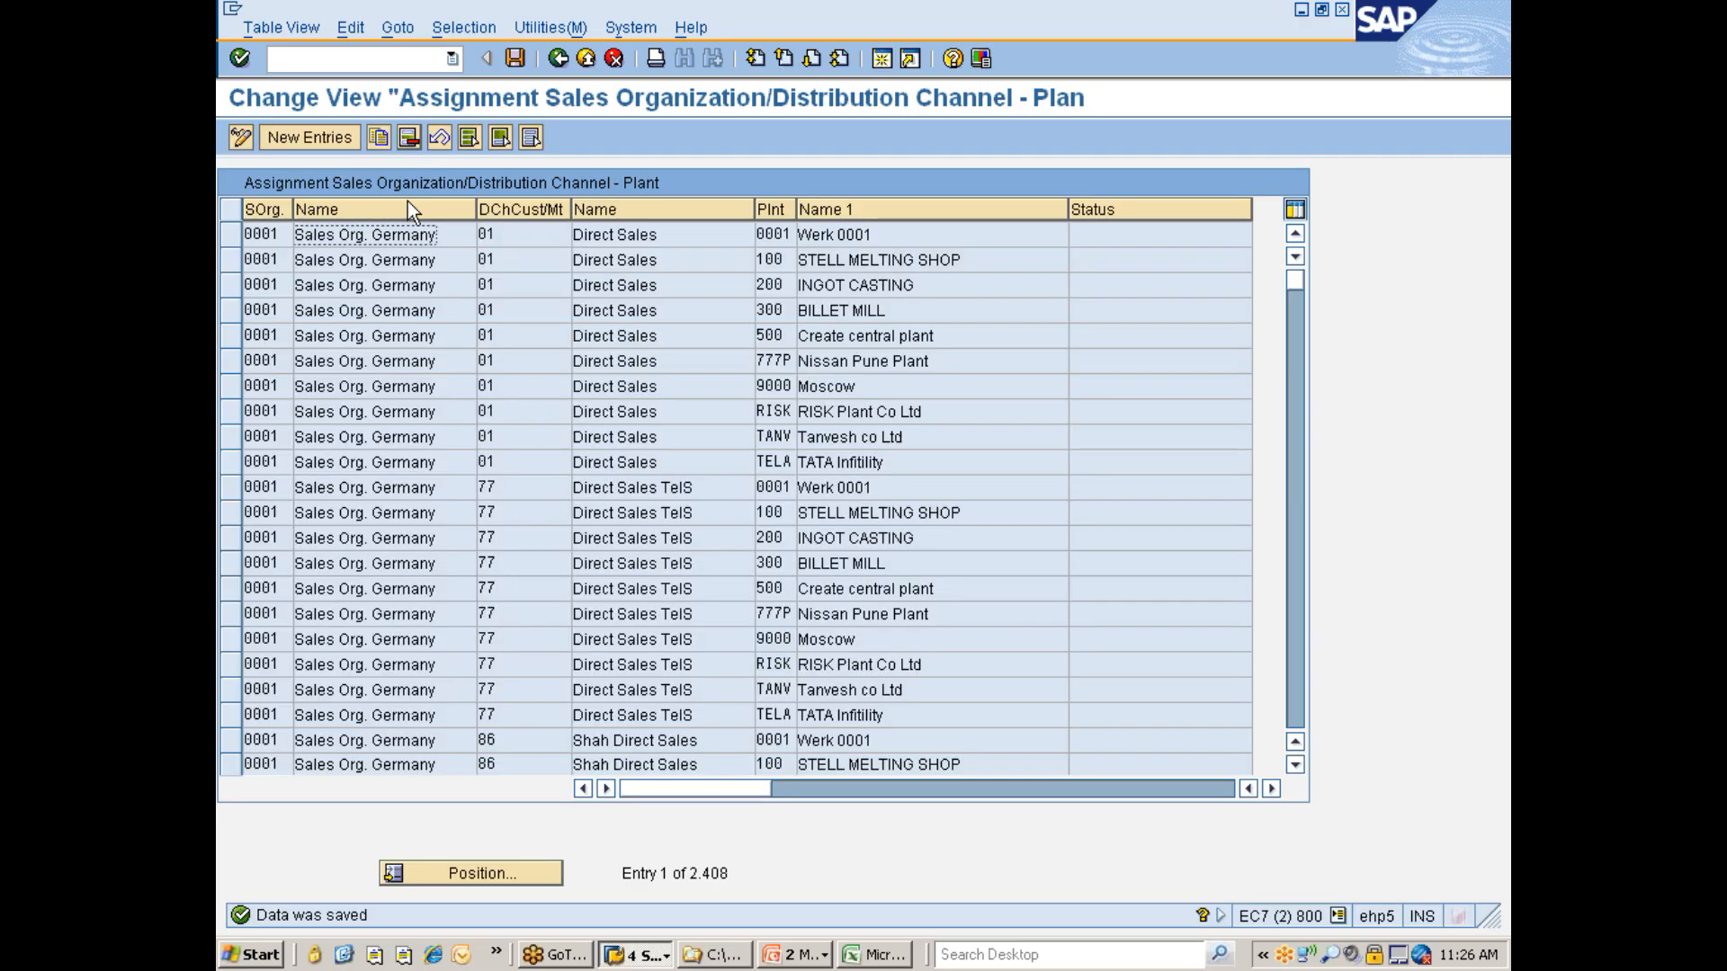
- Add a new assignment of sales organization 7777, distribution channel 7D and plant 777C, and save it
left_click(317, 135)
type("7777")
key("Tab")
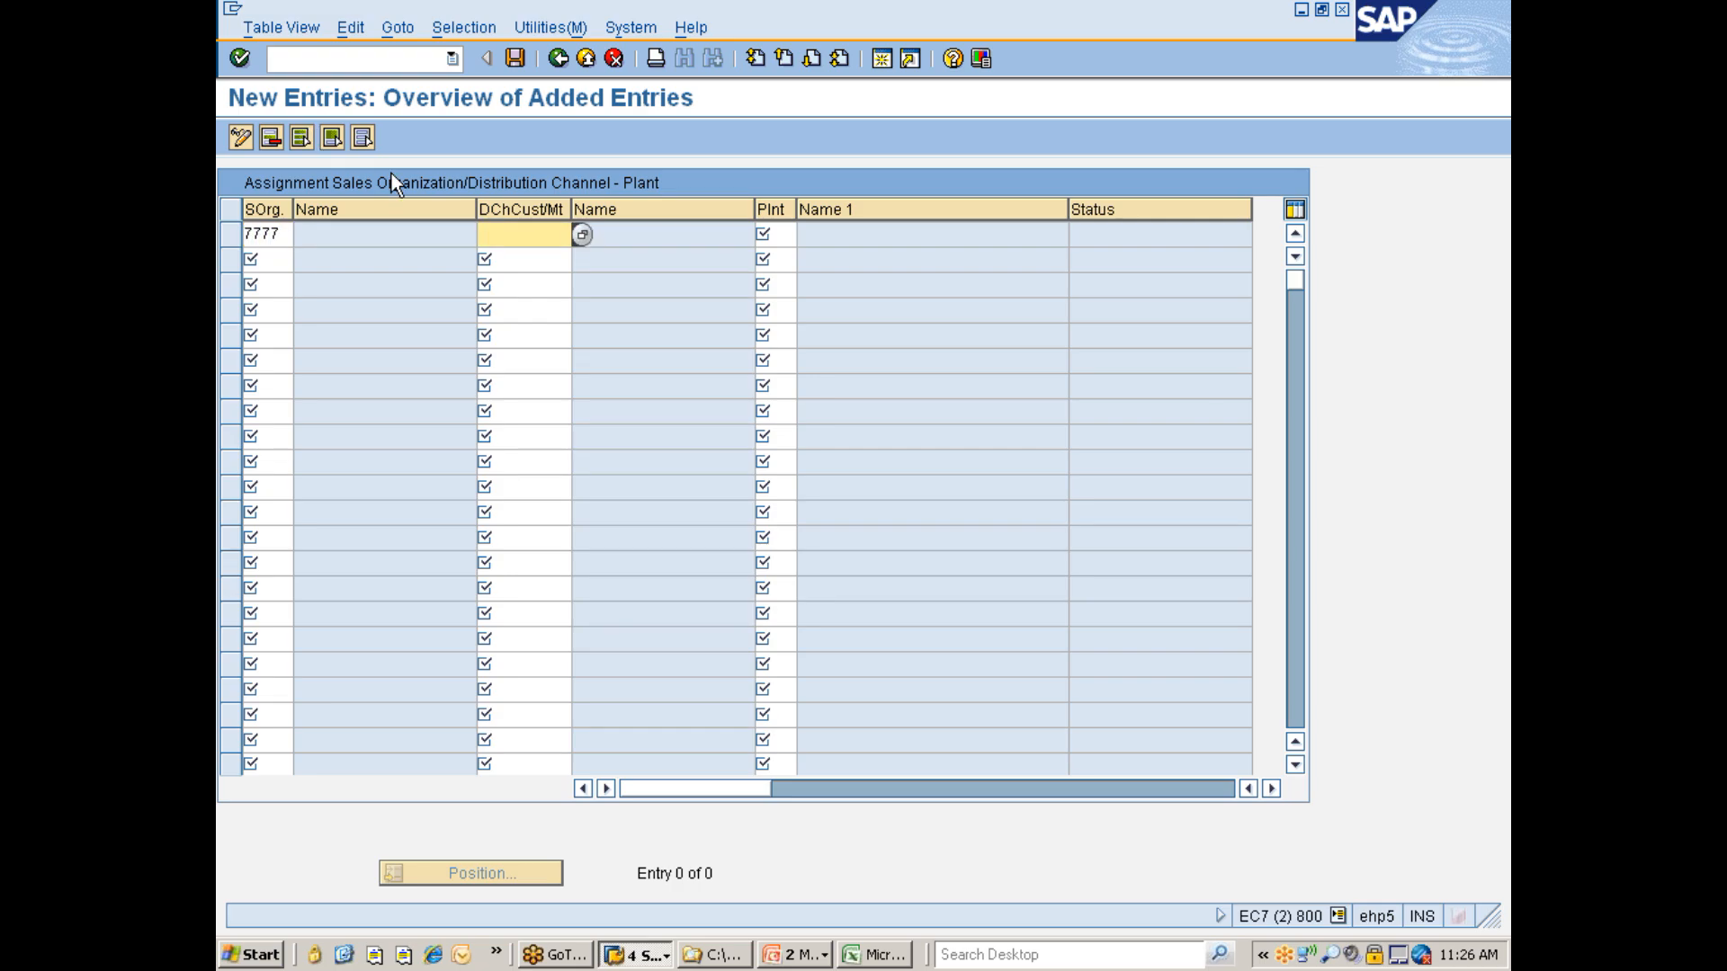
type("7d")
key("Tab")
type("777")
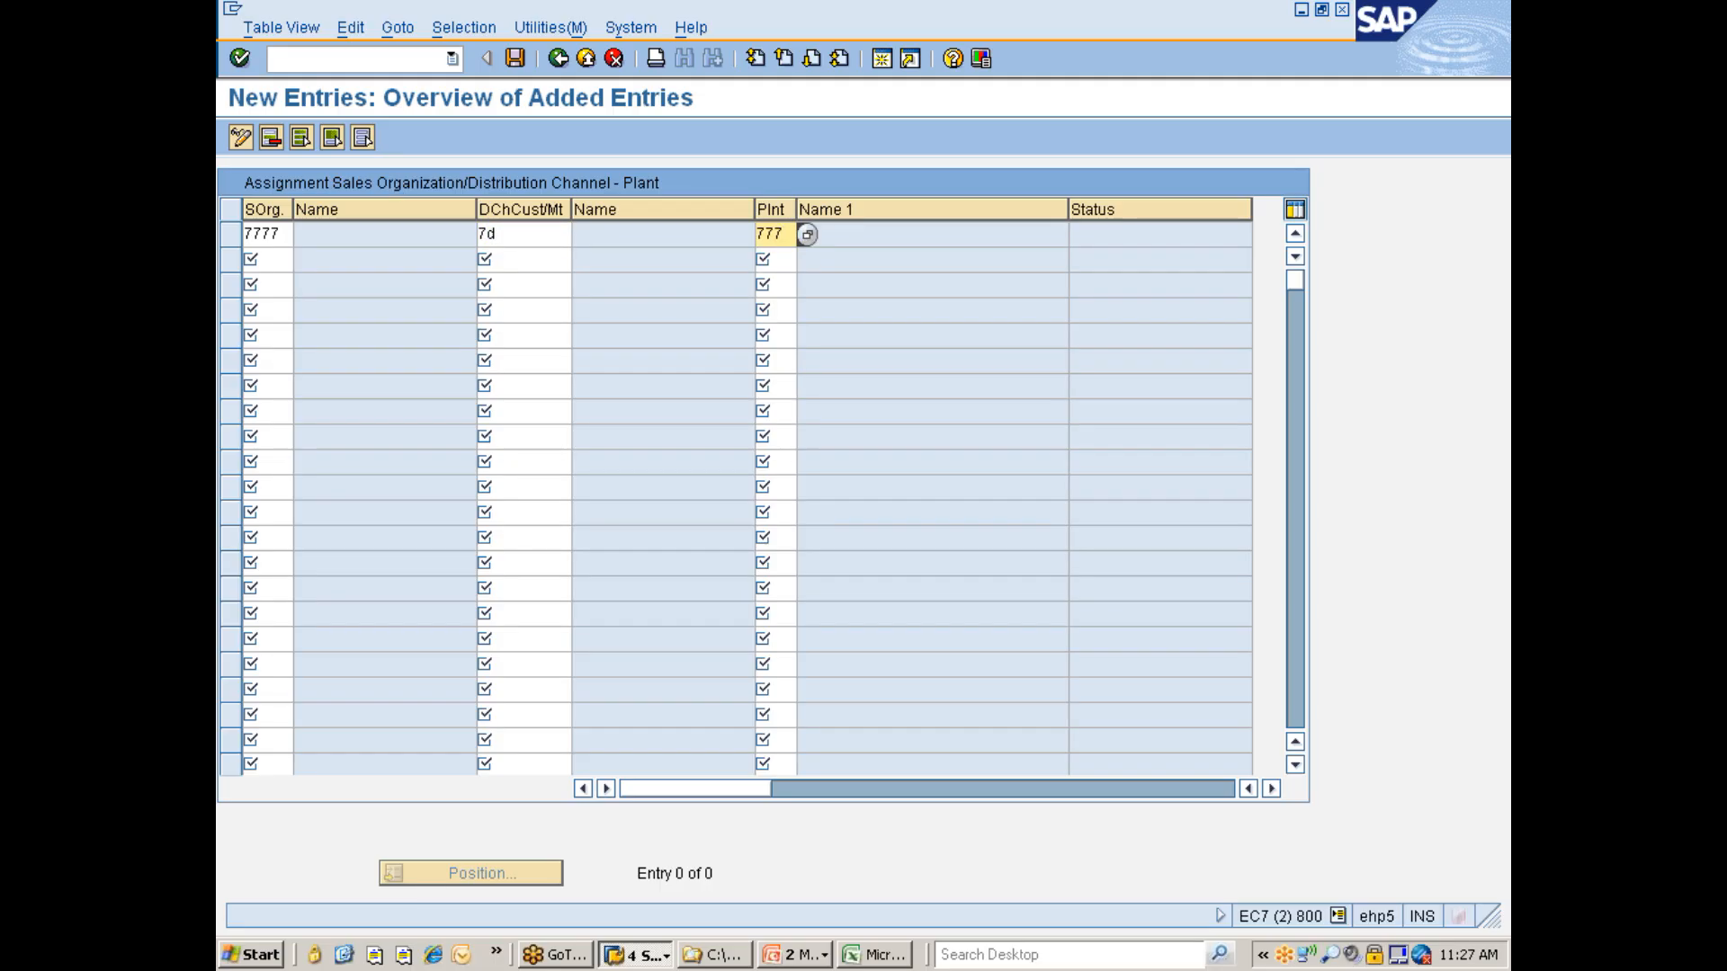
key("Return")
type("C")
key("BackSpace")
key("Right")
key("Right")
type("C")
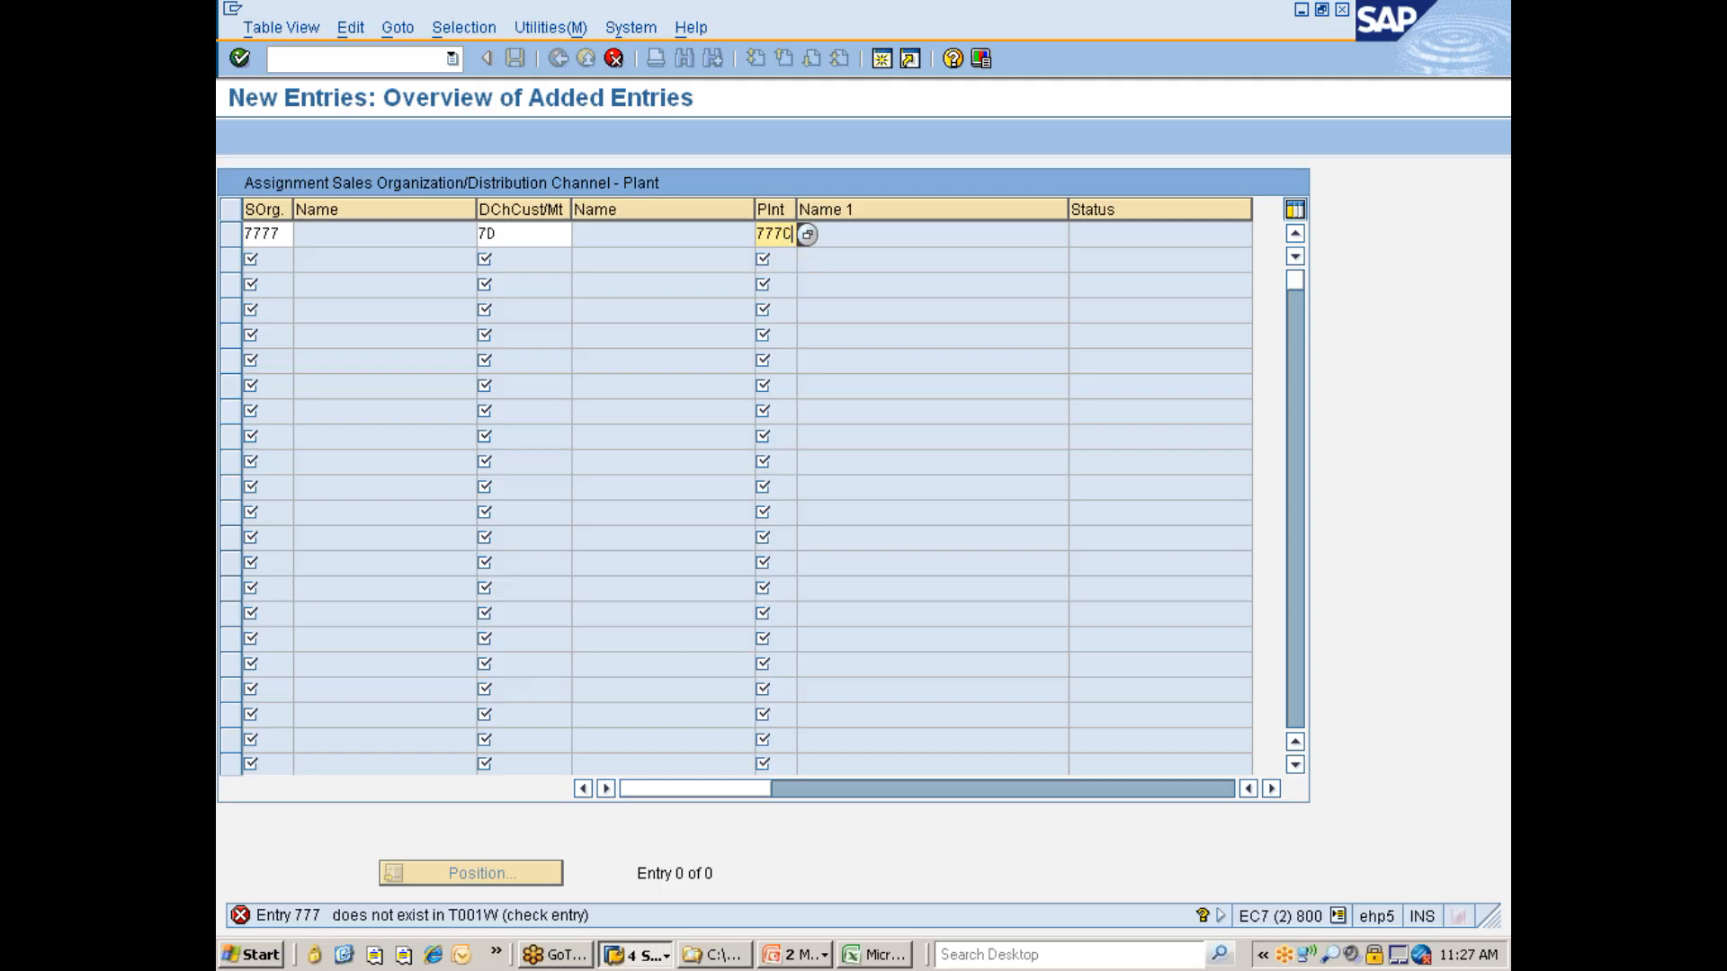
key("Return")
key("ctrl+s")
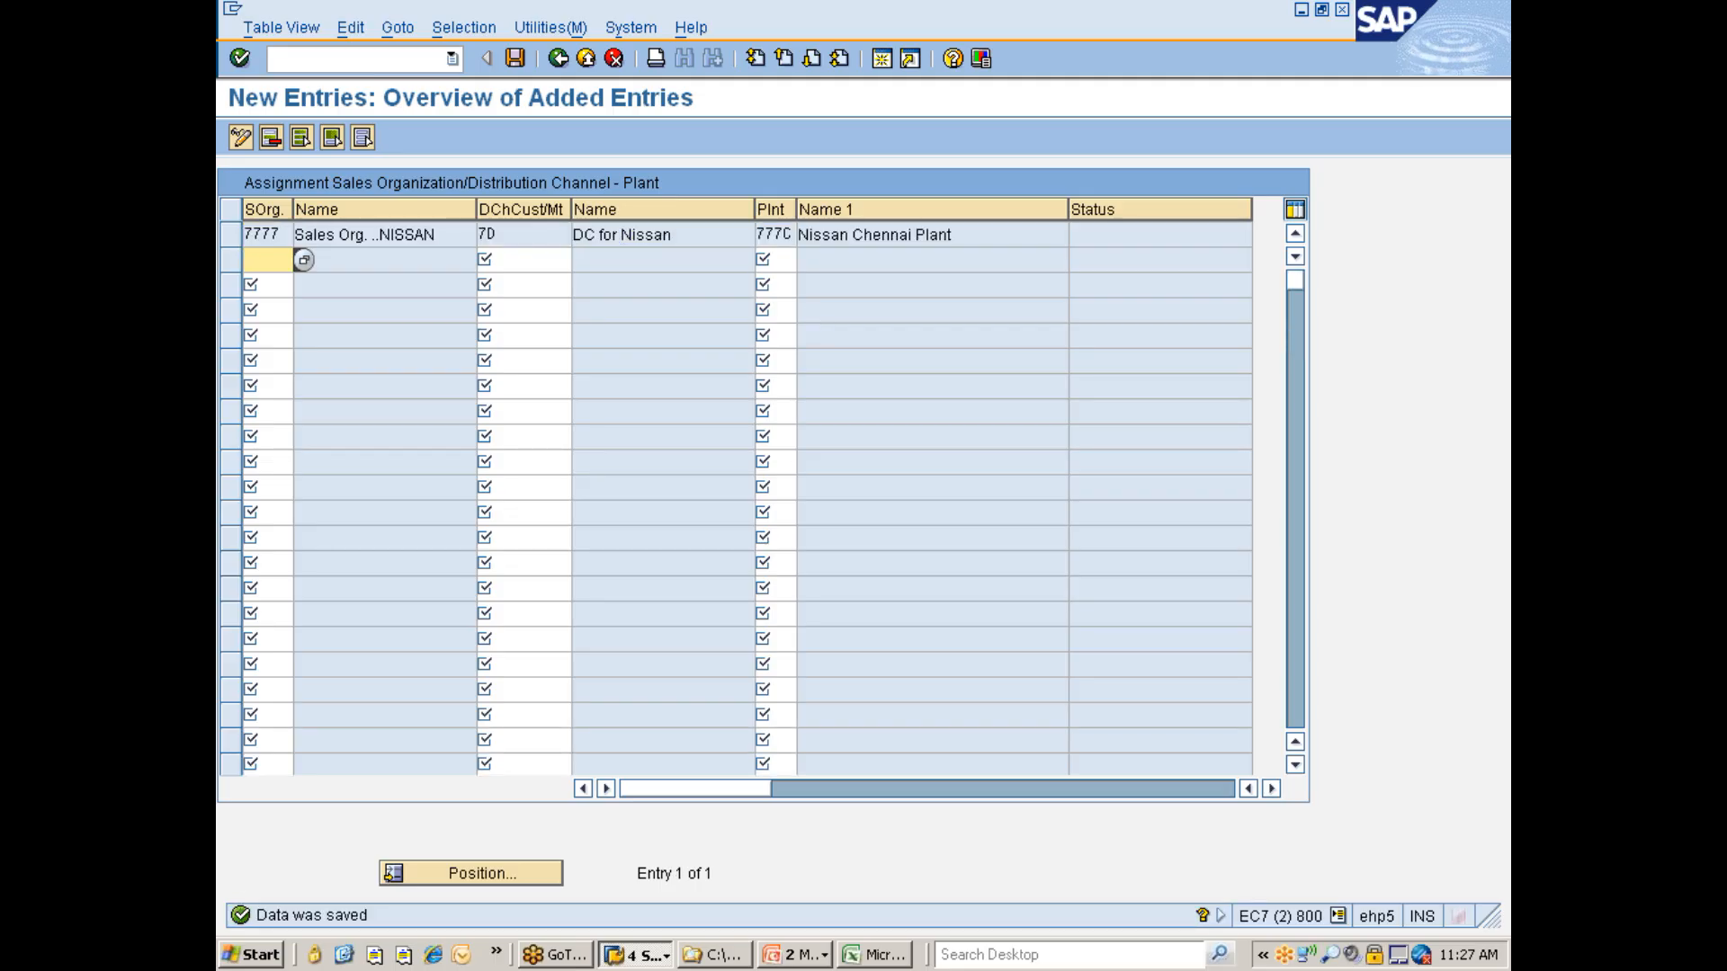
- Return to the implementation guide and open the Sales Area: Allocation to Credit Control Area activity
left_click(558, 59)
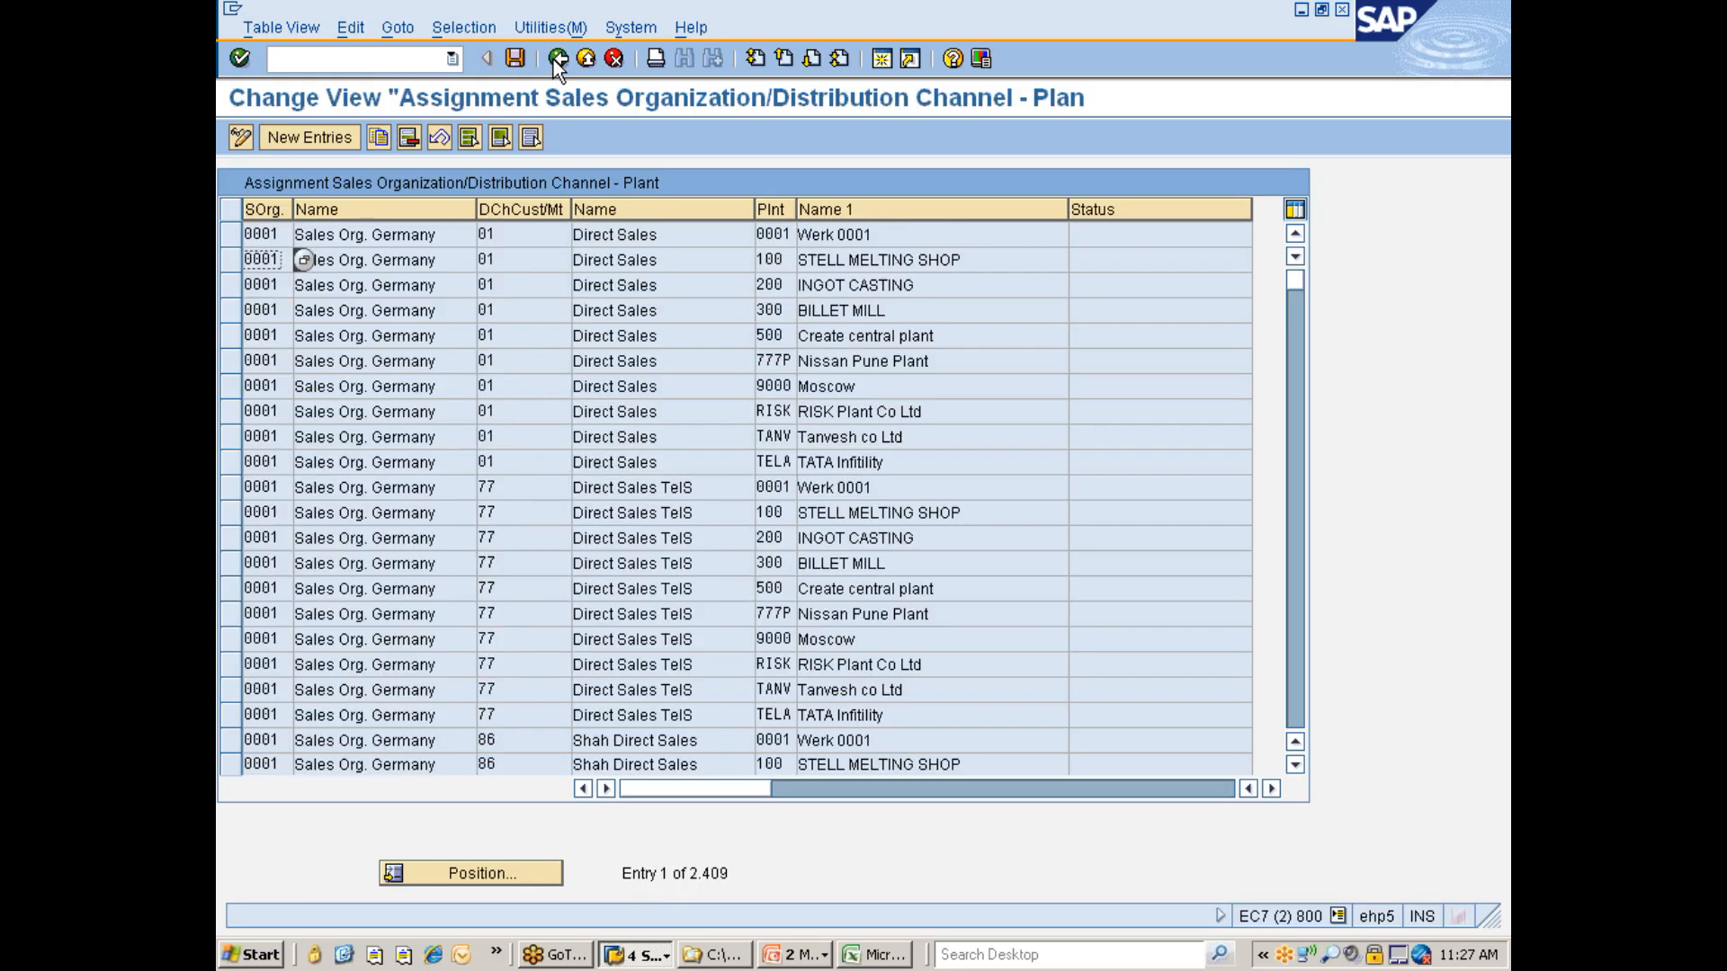
left_click(557, 58)
left_click(526, 322)
left_click(386, 319)
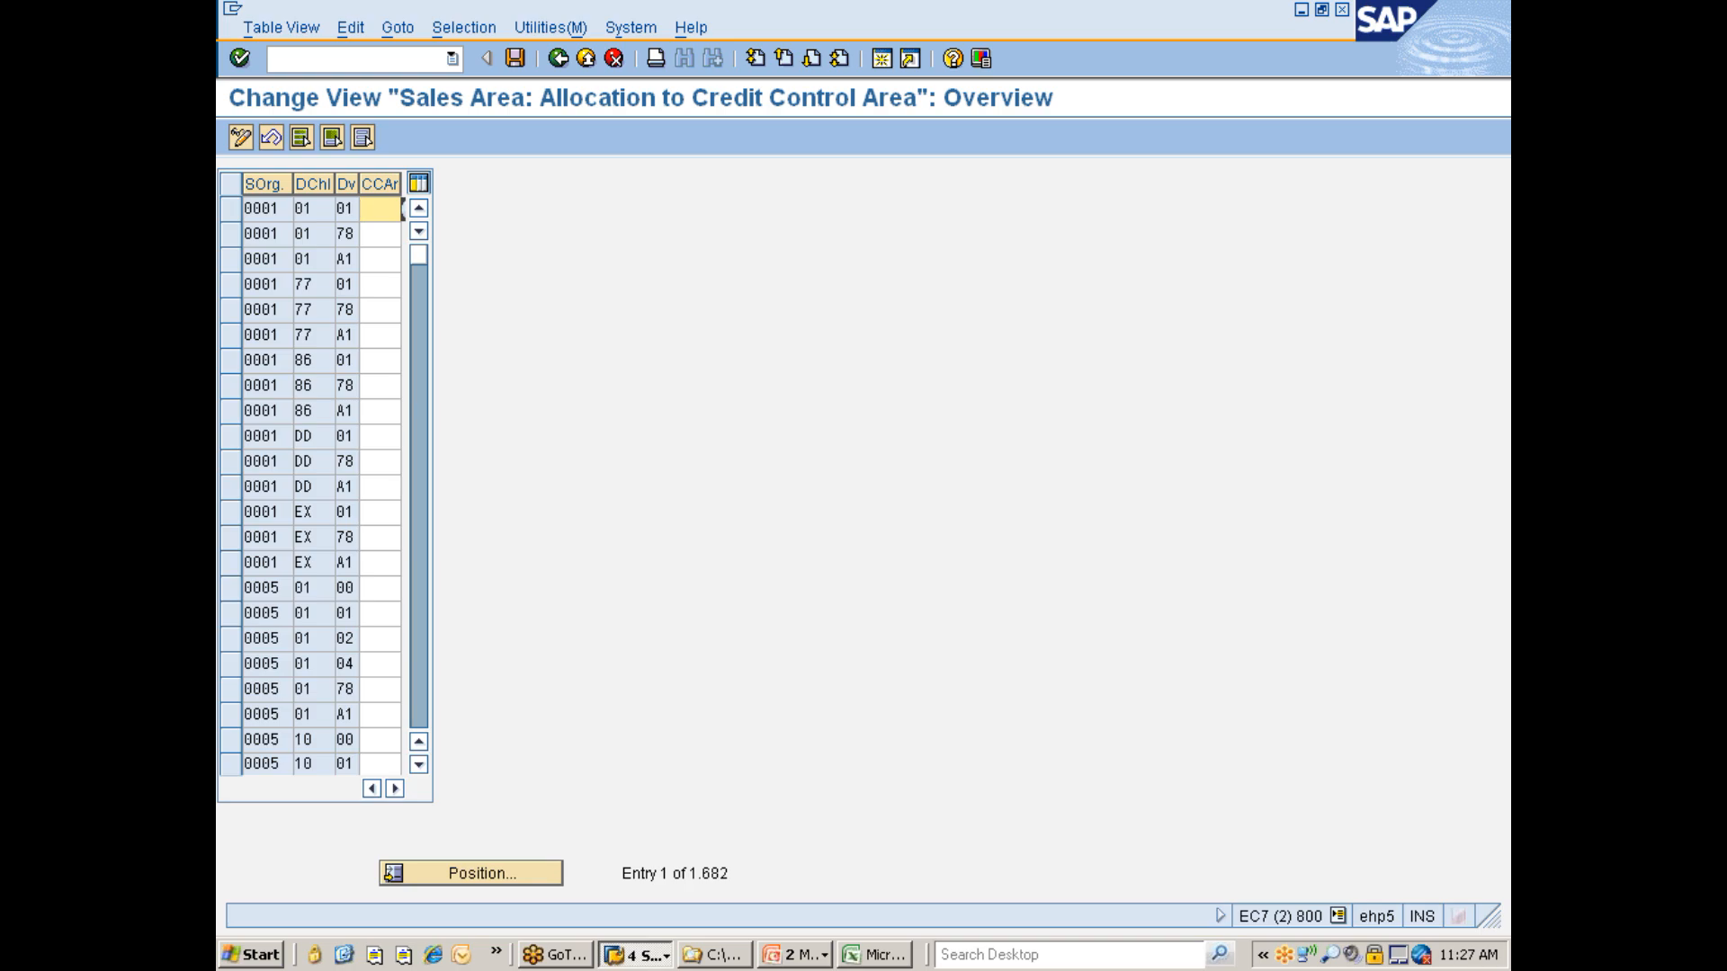
- Assign credit control area 7777 (Credit Control Area for Nissan) to sales area 7777 / 7D / 77 and save it to the customizing request
left_click(477, 853)
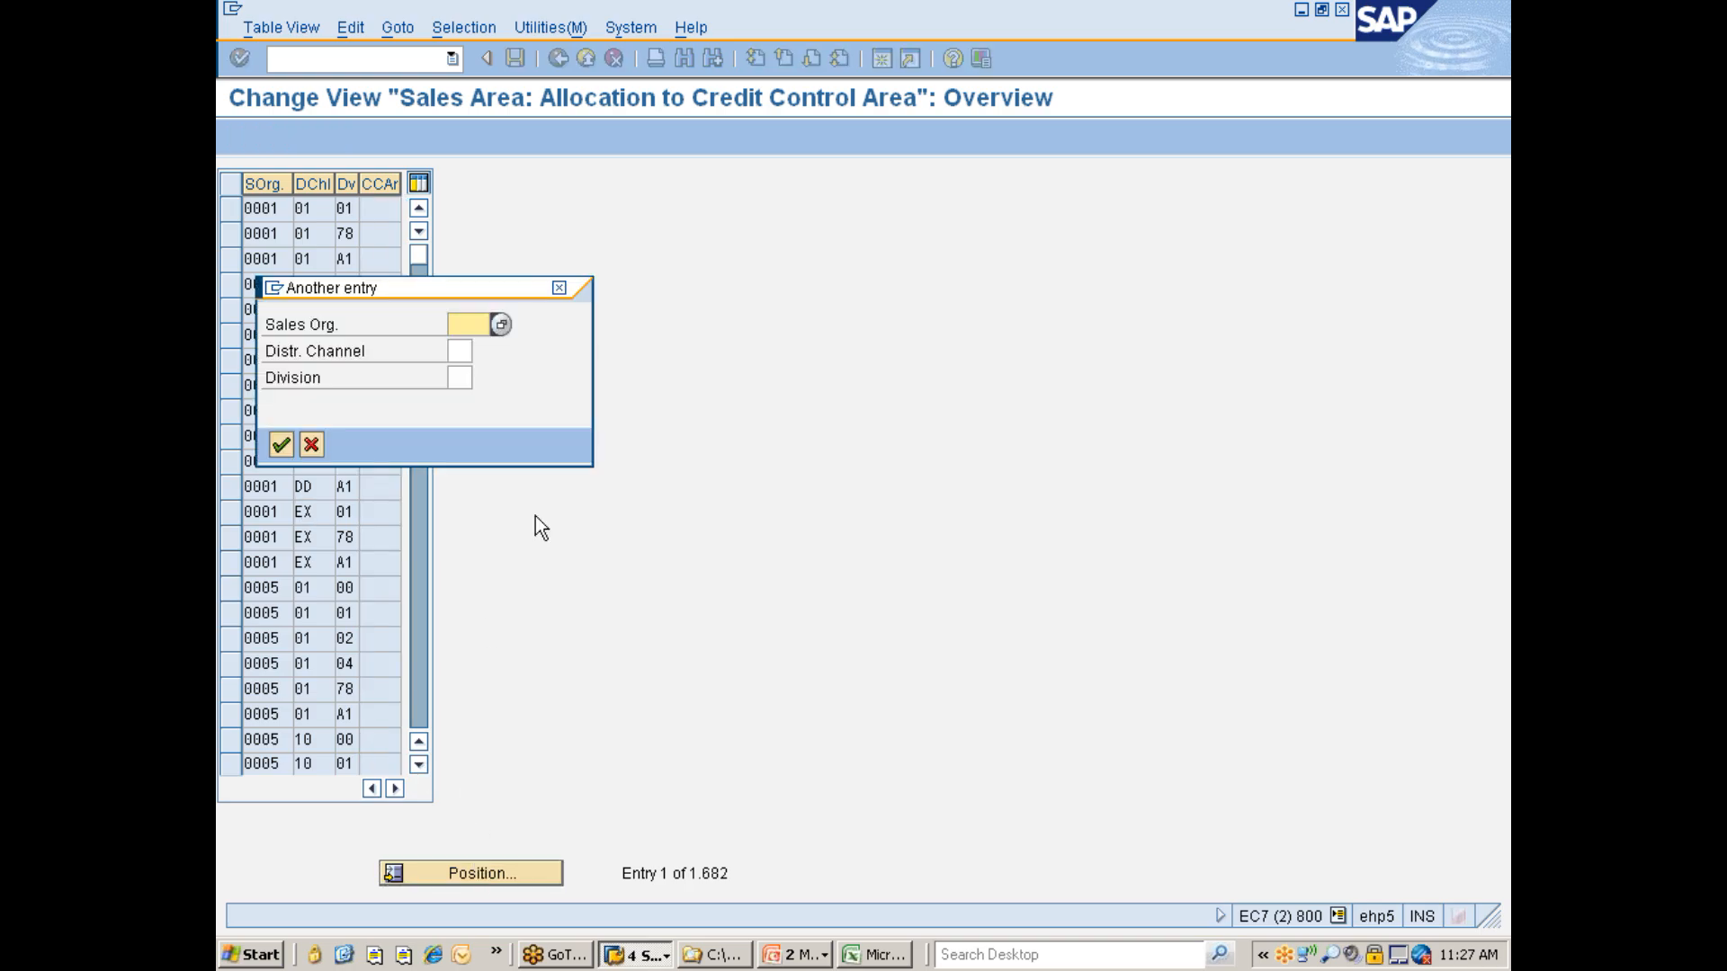
type("7777")
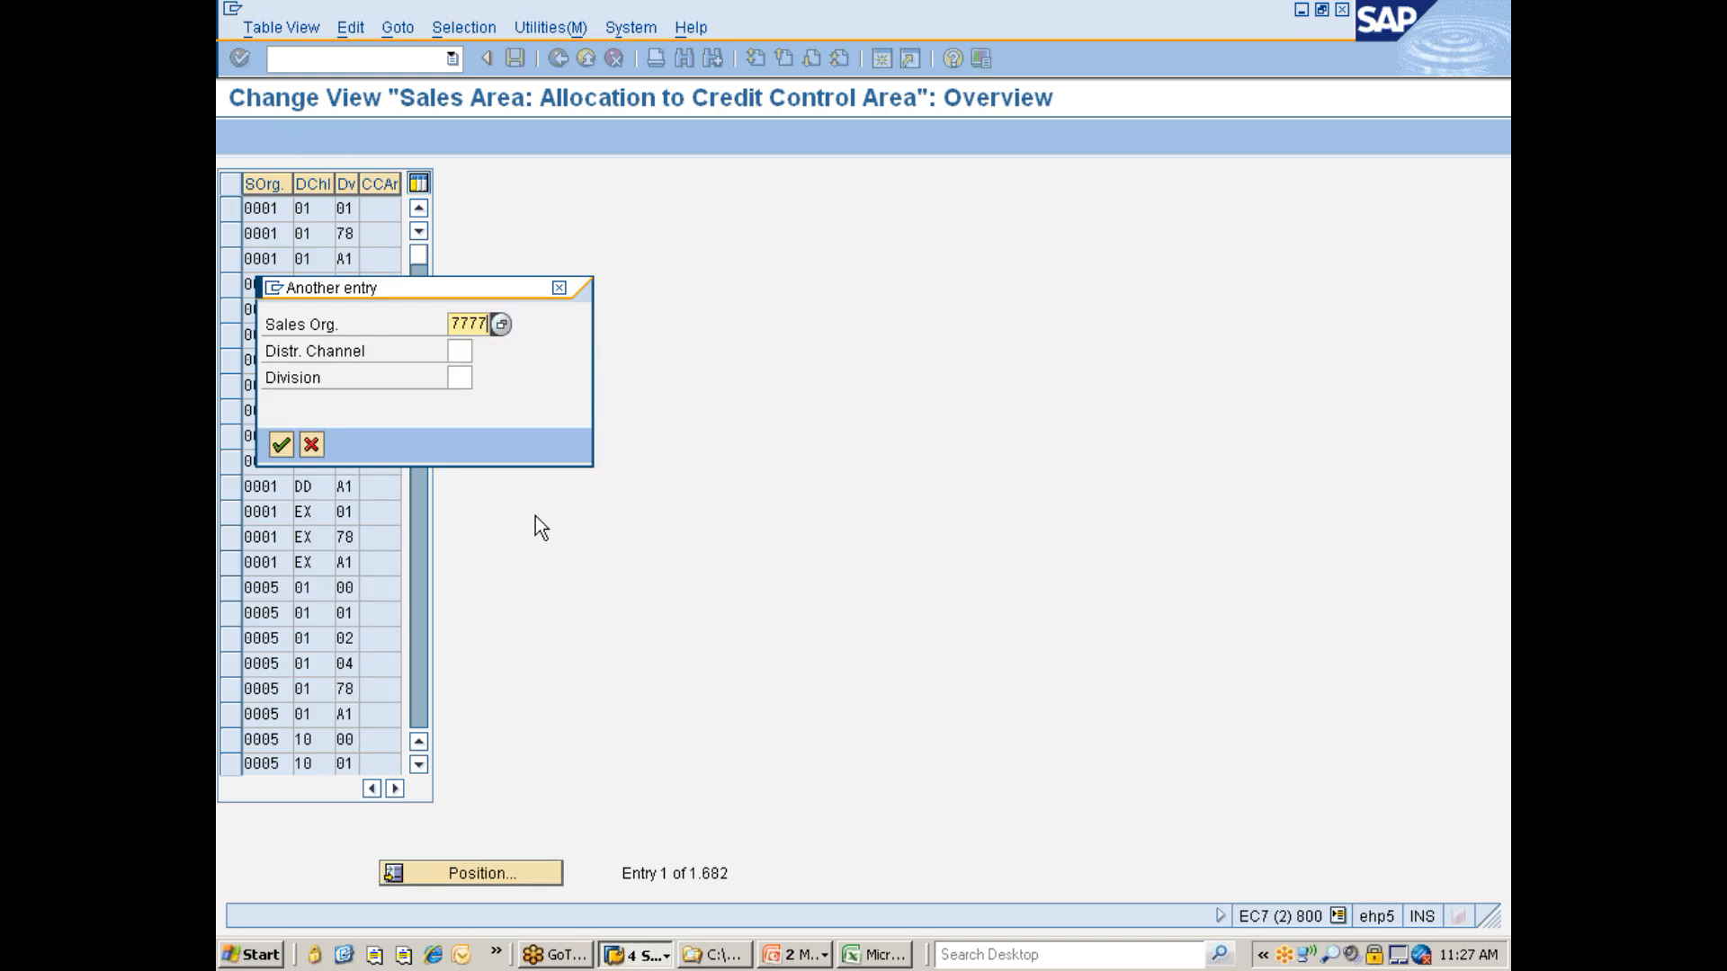
key("Return")
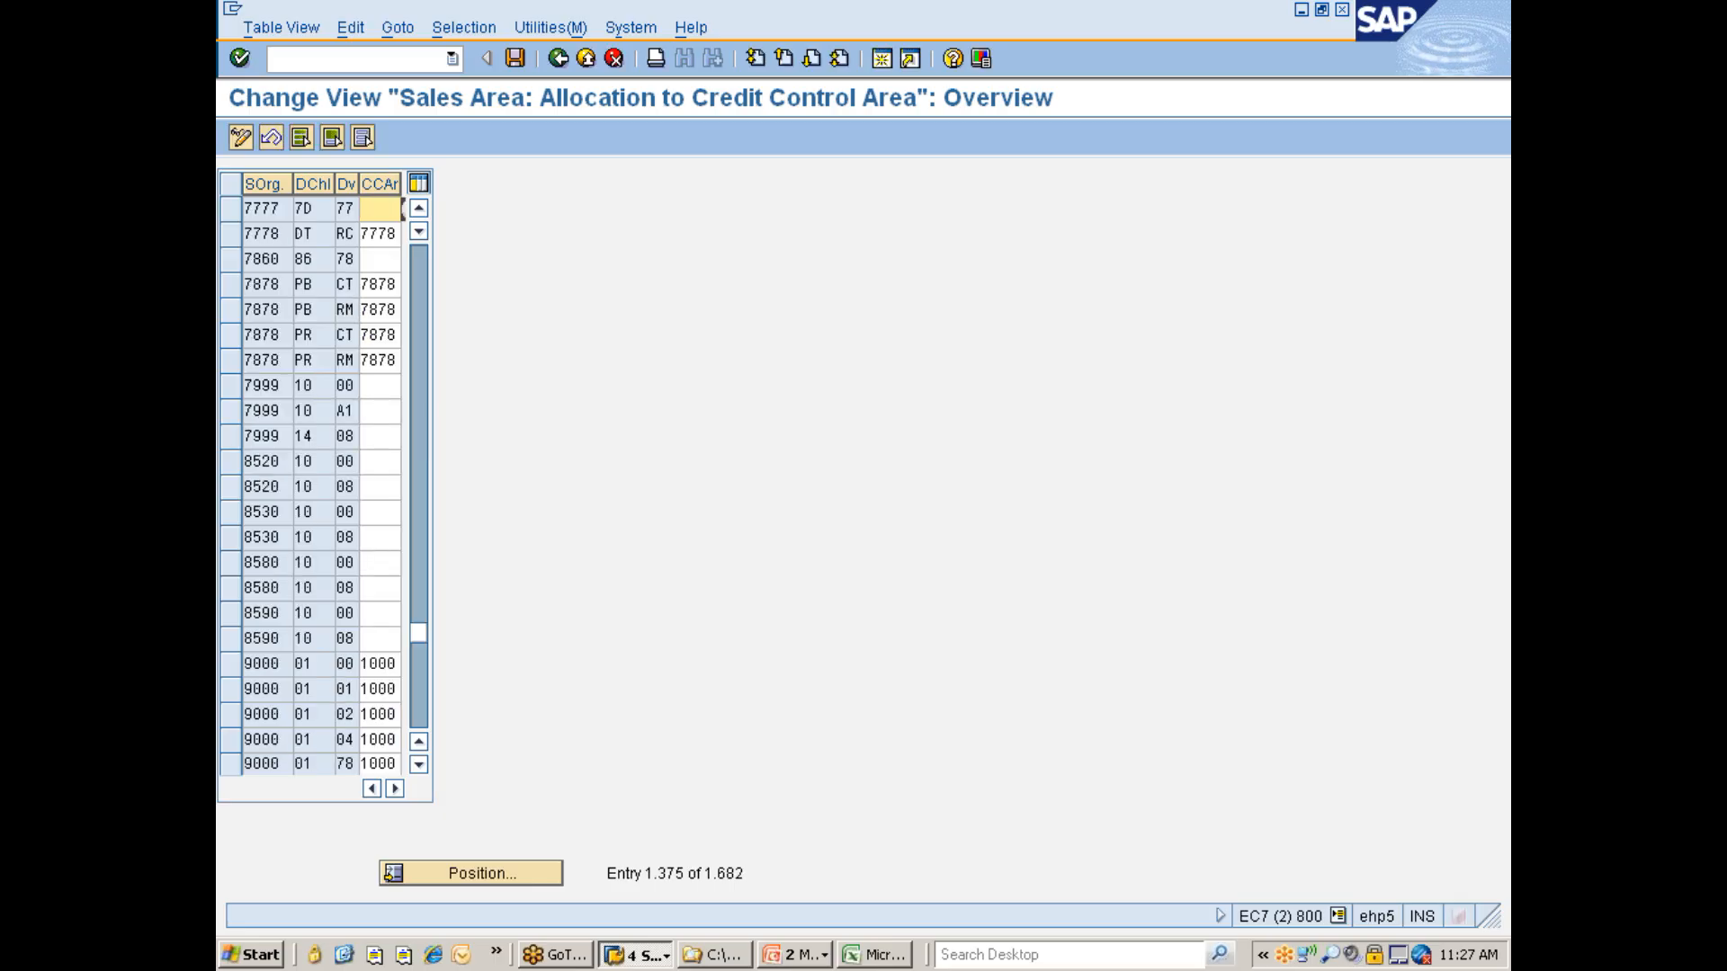
left_click(414, 213)
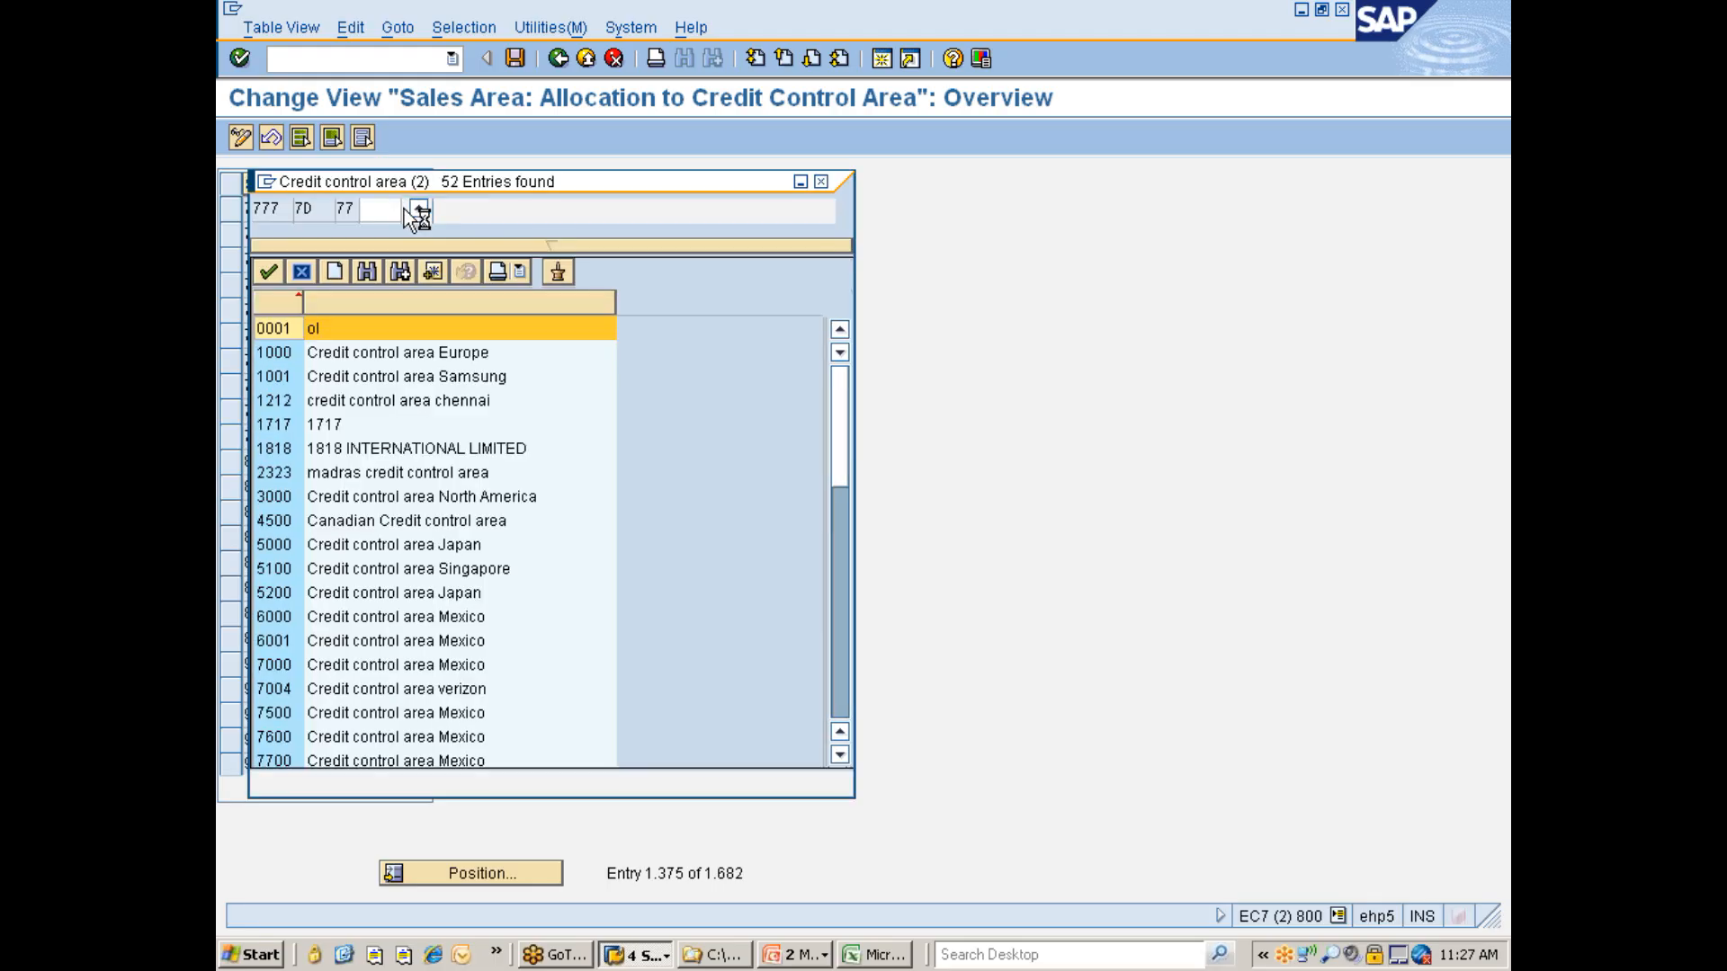
scroll(331, 548, "down", 8)
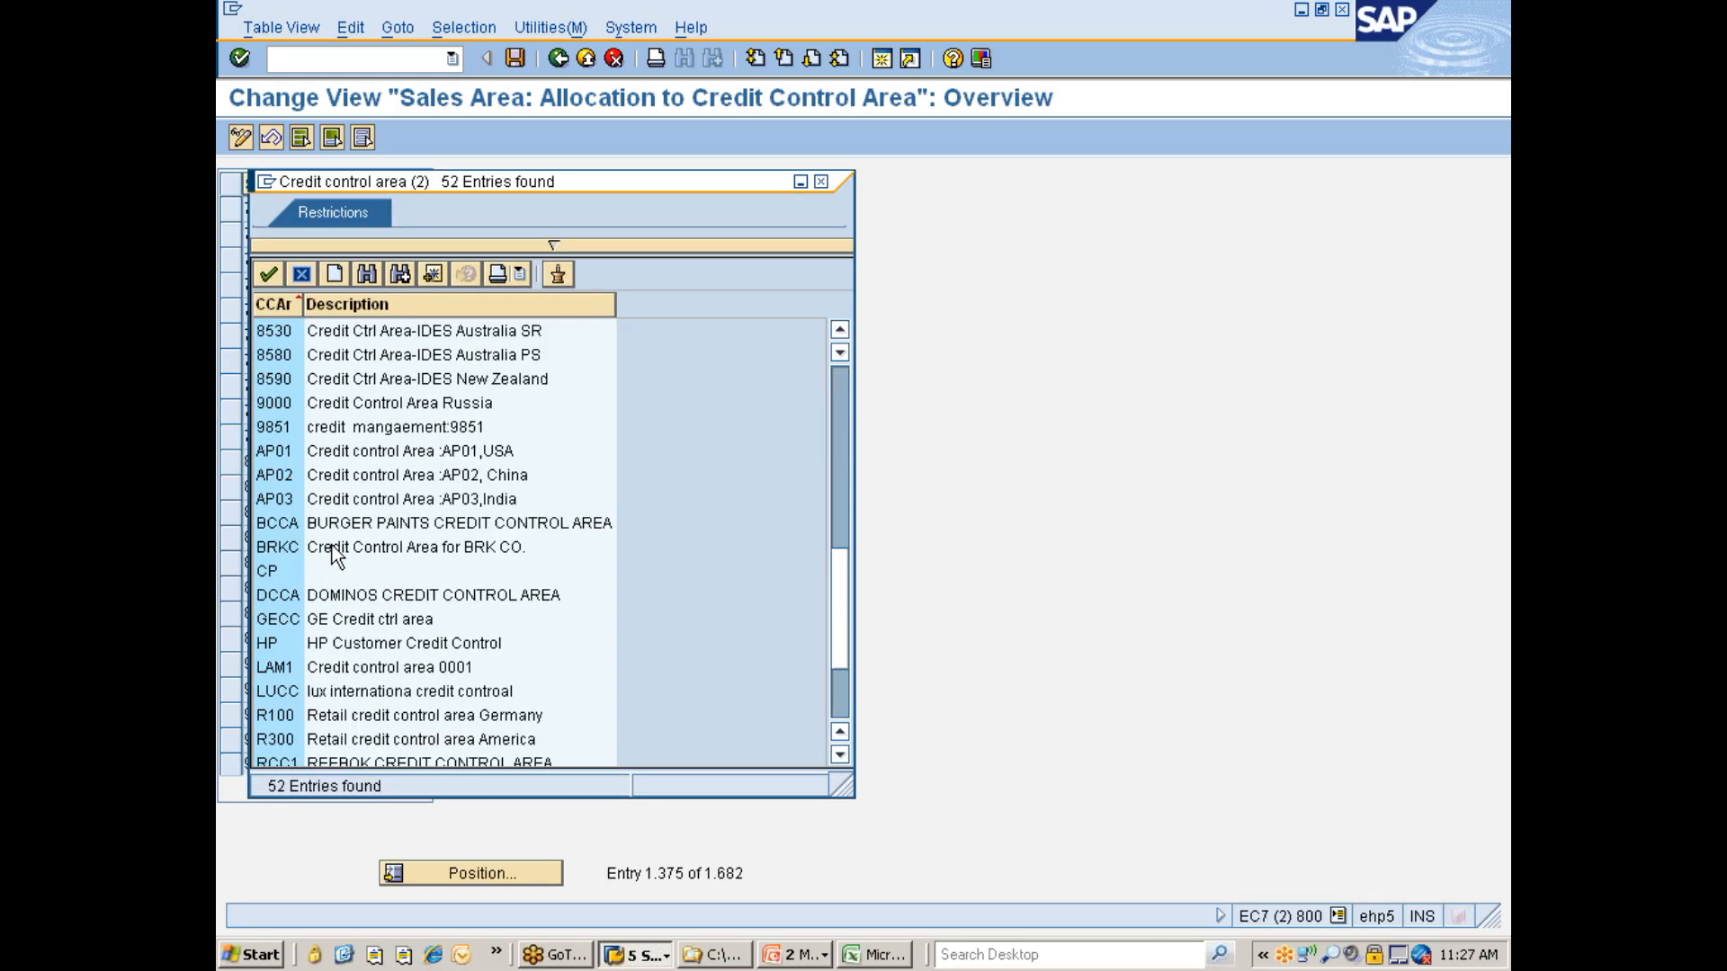
scroll(328, 530, "up", 1)
scroll(329, 530, "up", 2)
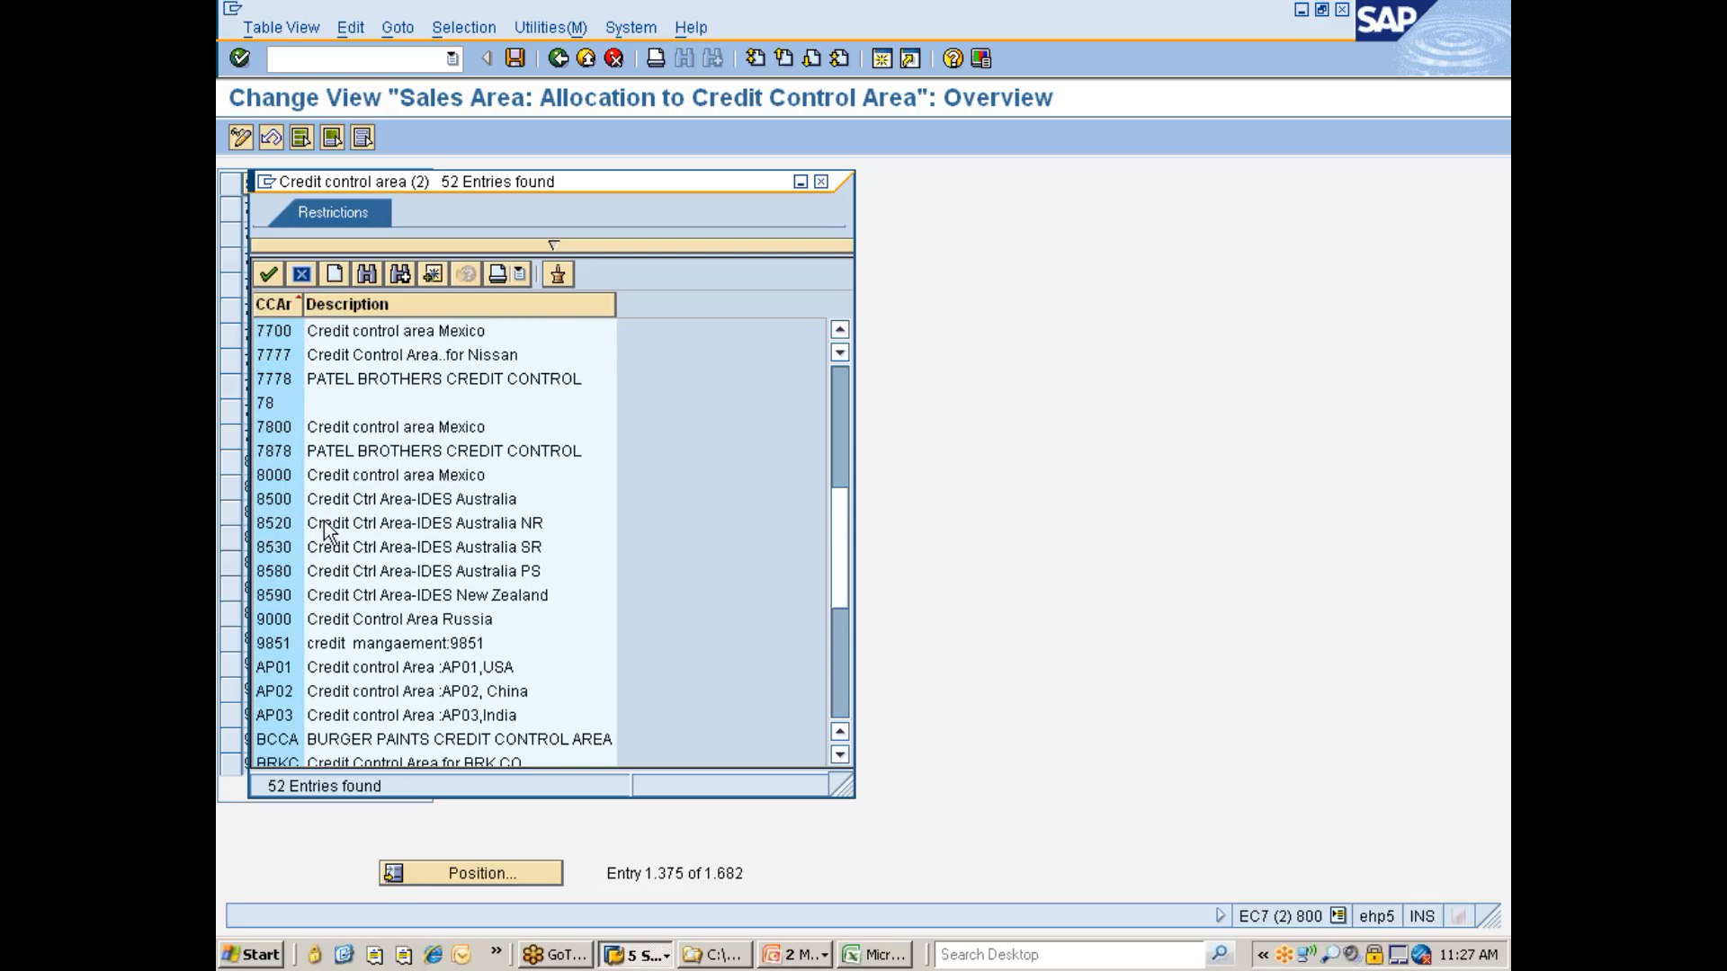
left_click(272, 356)
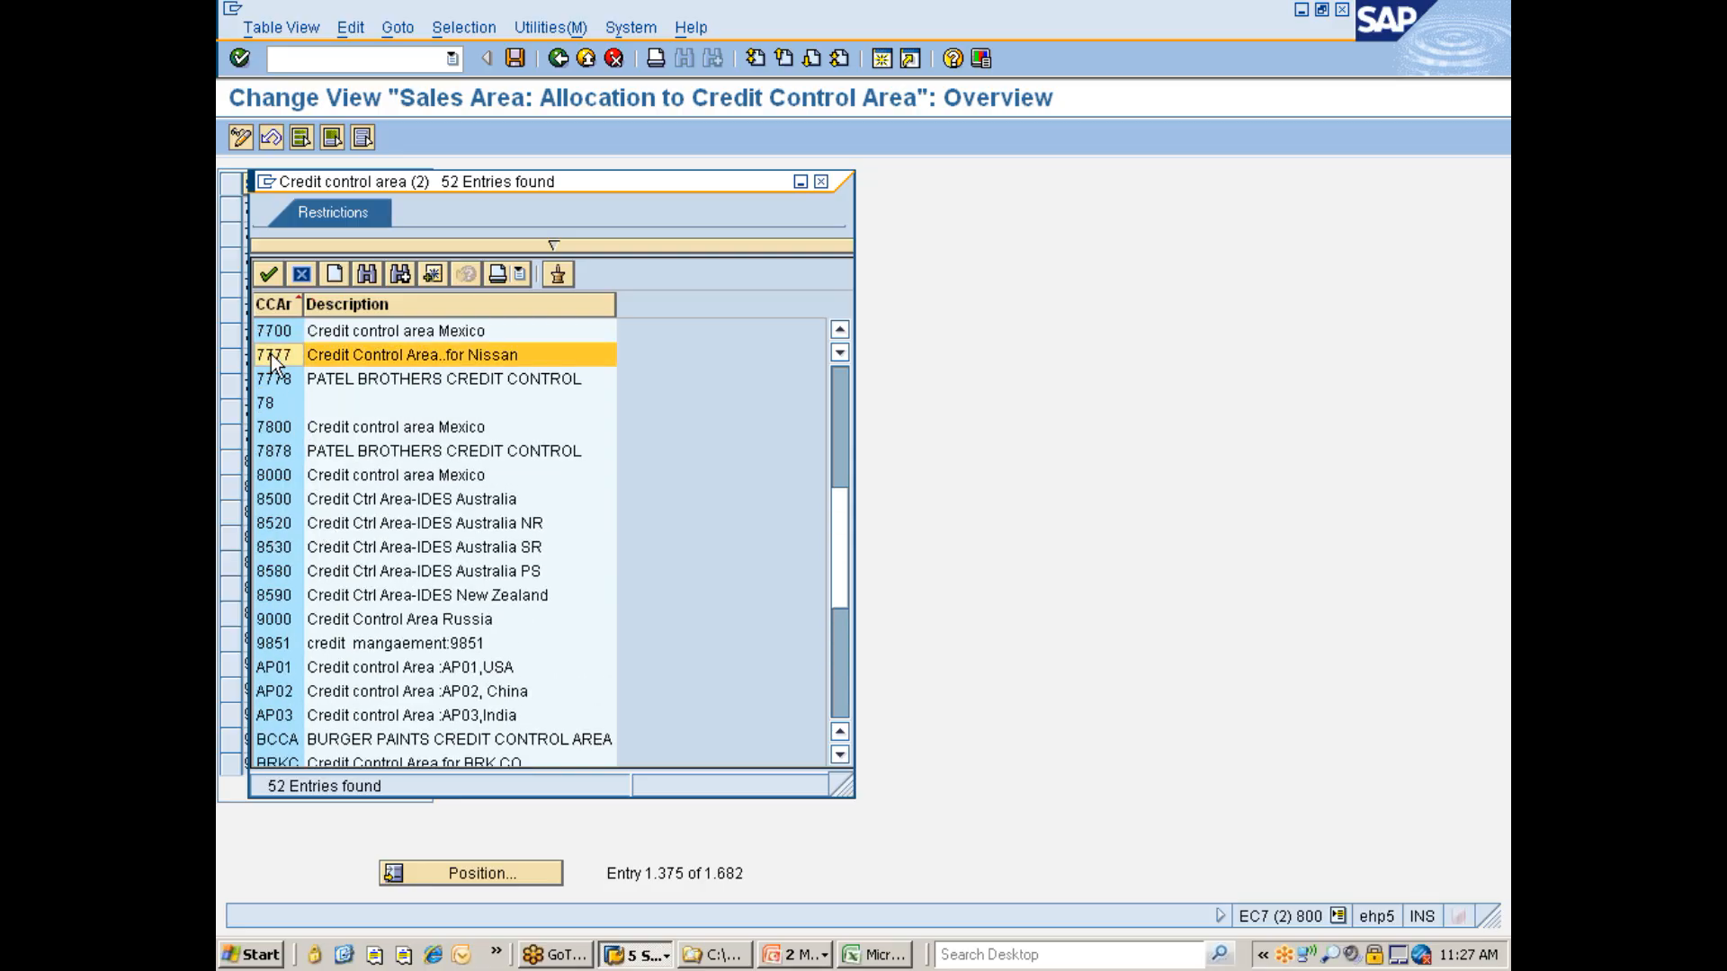
double_click(272, 354)
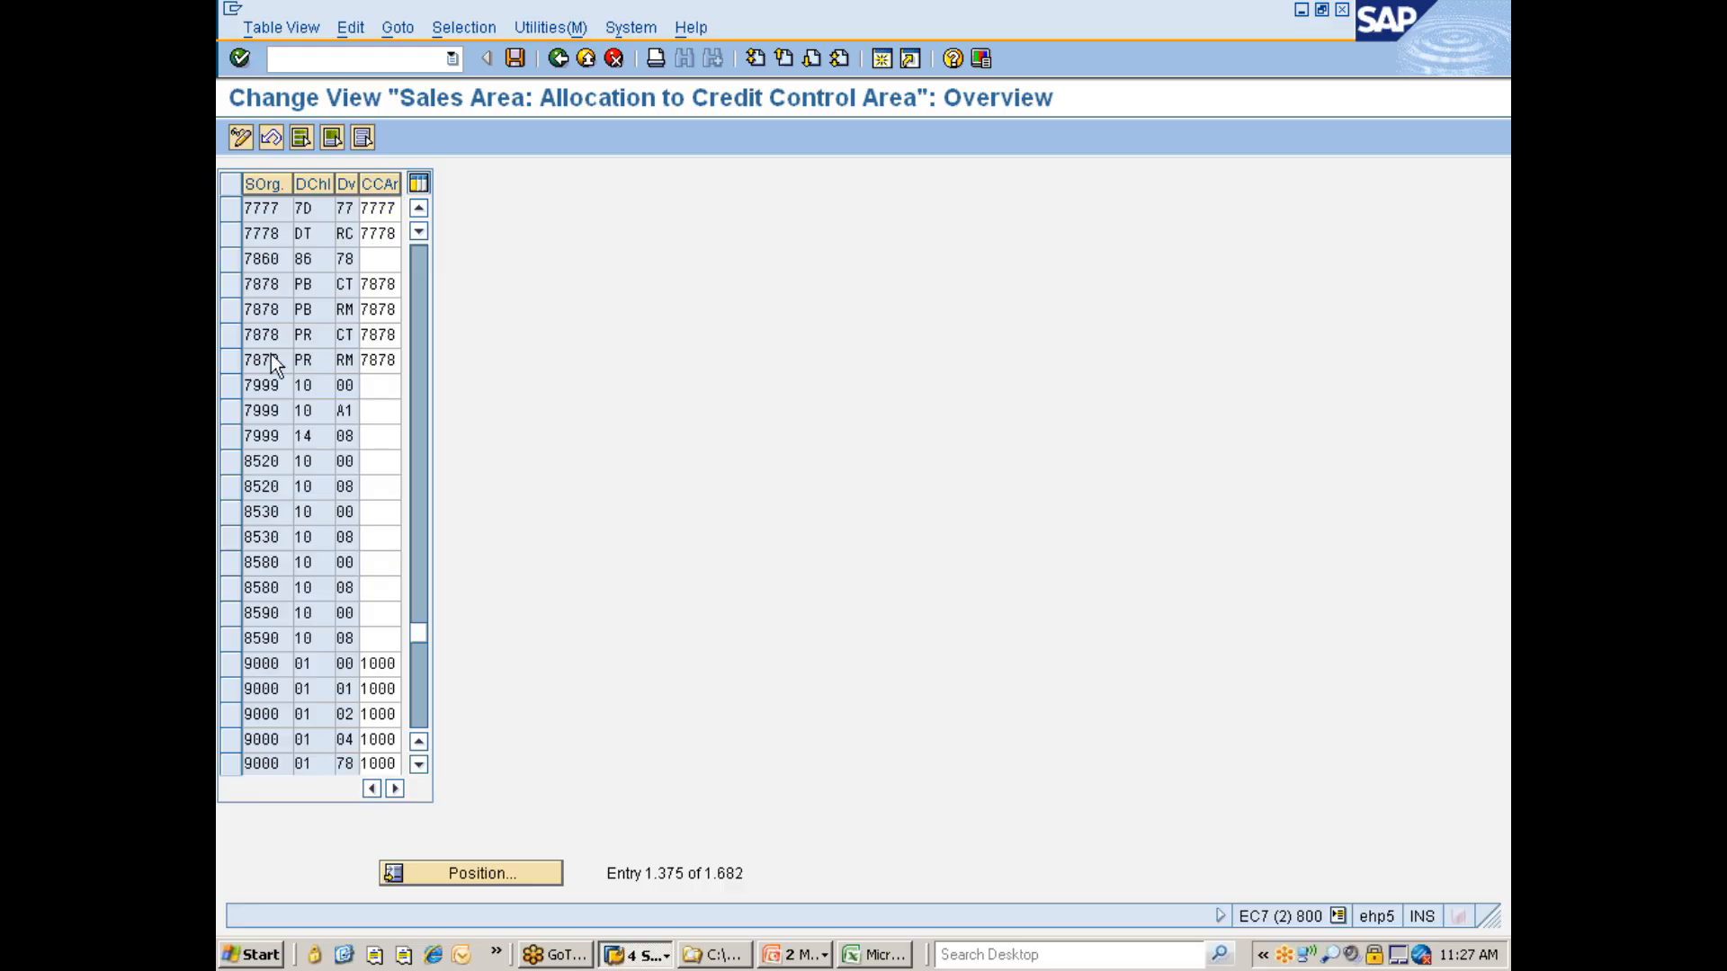
key("ctrl+s")
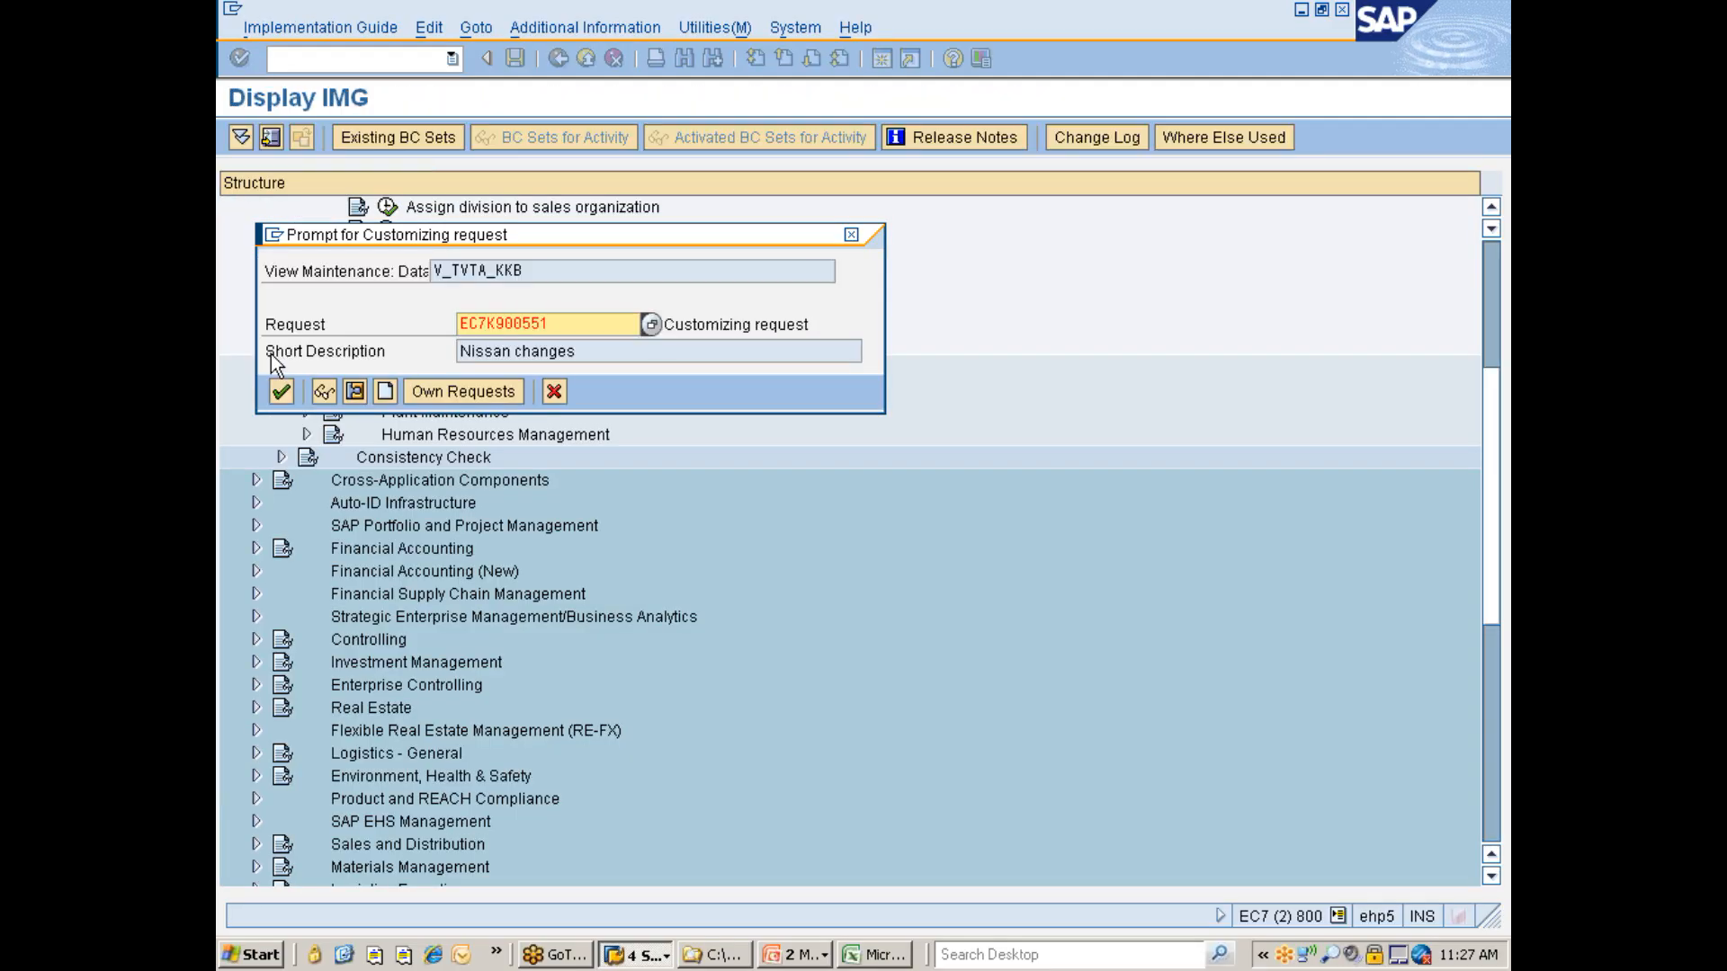
left_click(273, 393)
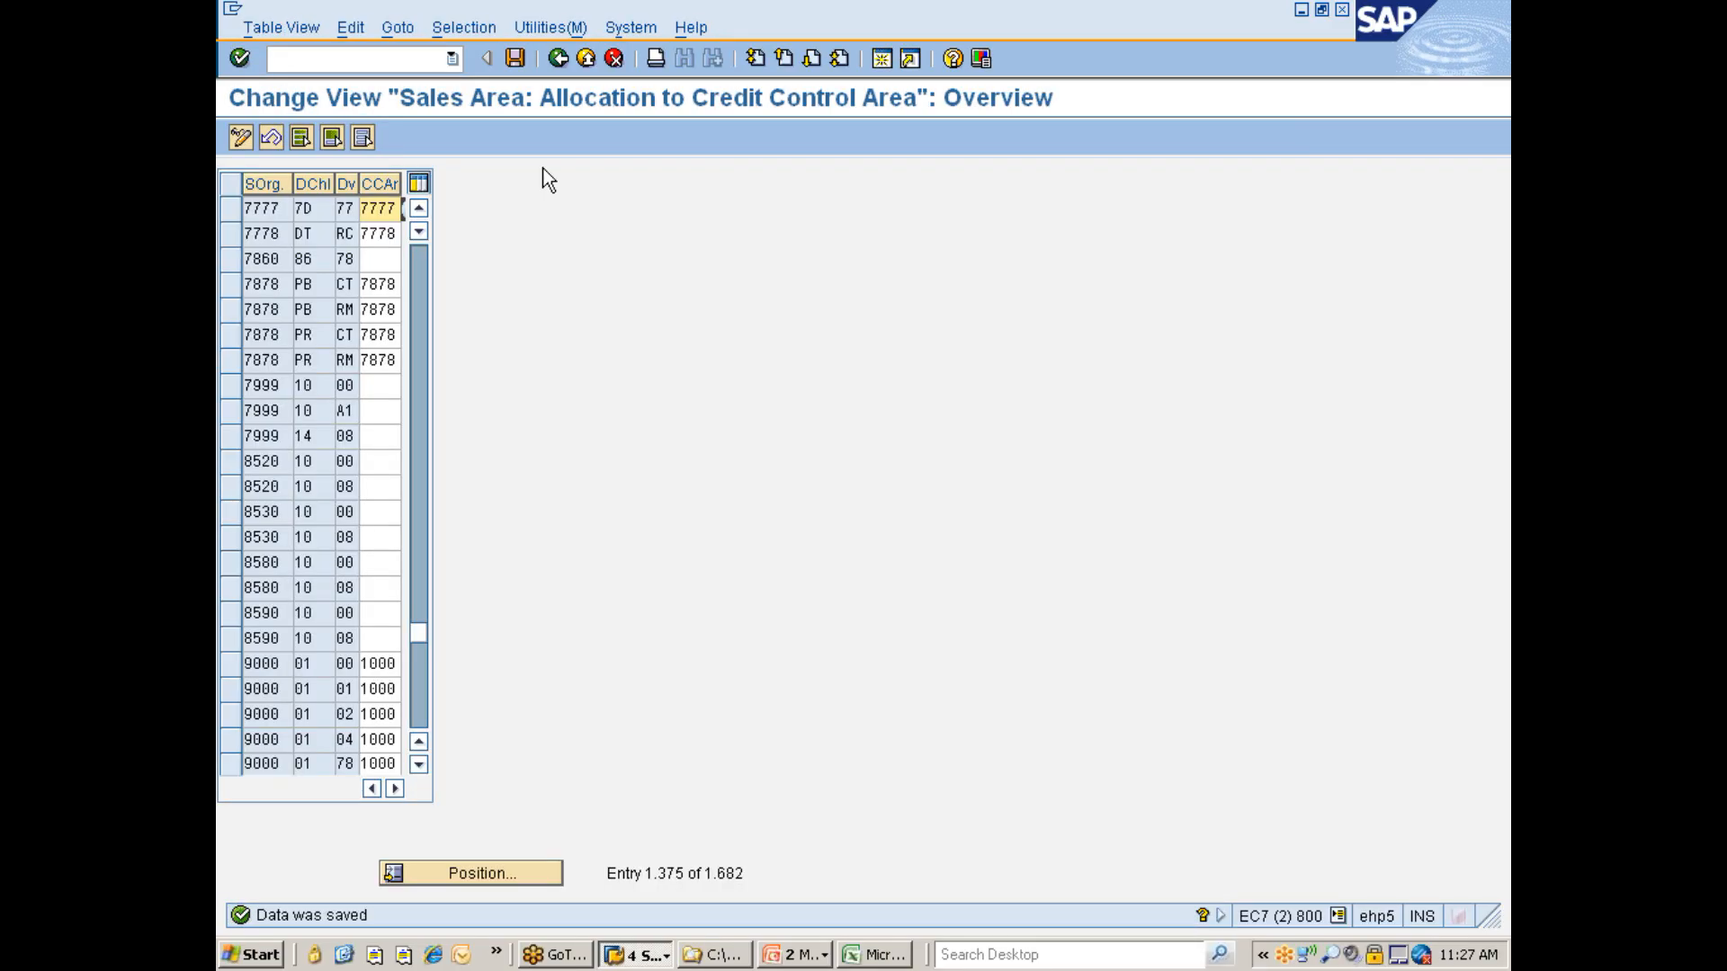
- Return to the implementation guide and open Define Rules By Sales Area under Business Area Account Assignment
left_click(556, 59)
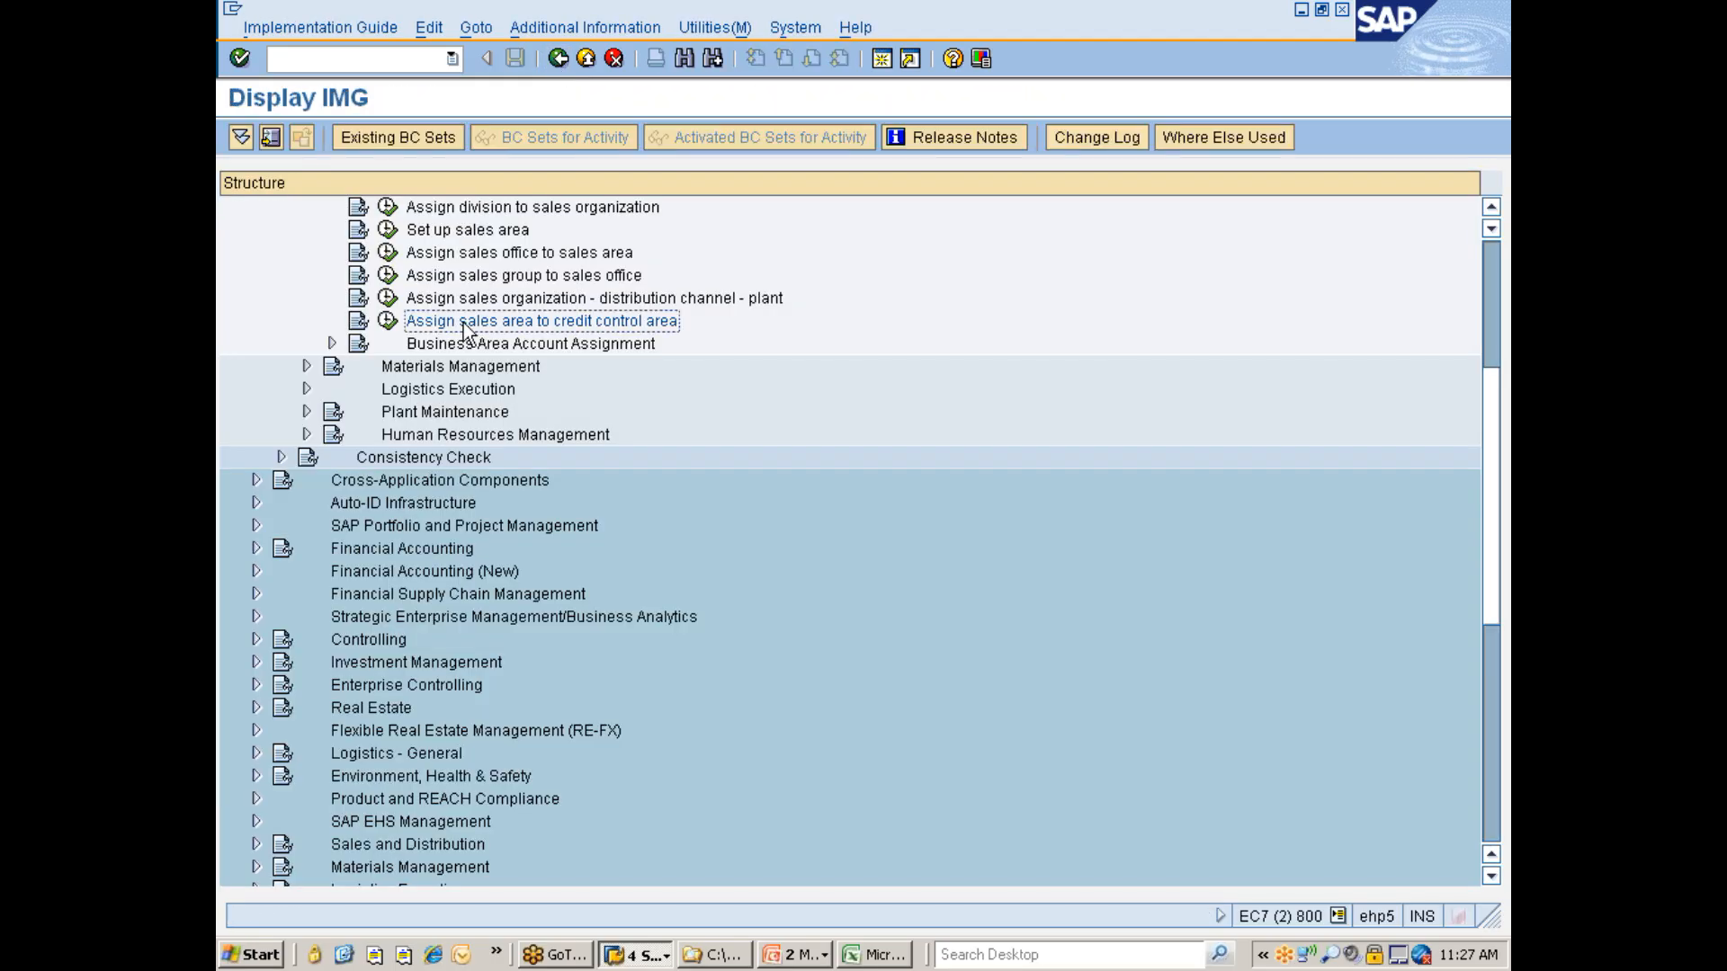
left_click(476, 347)
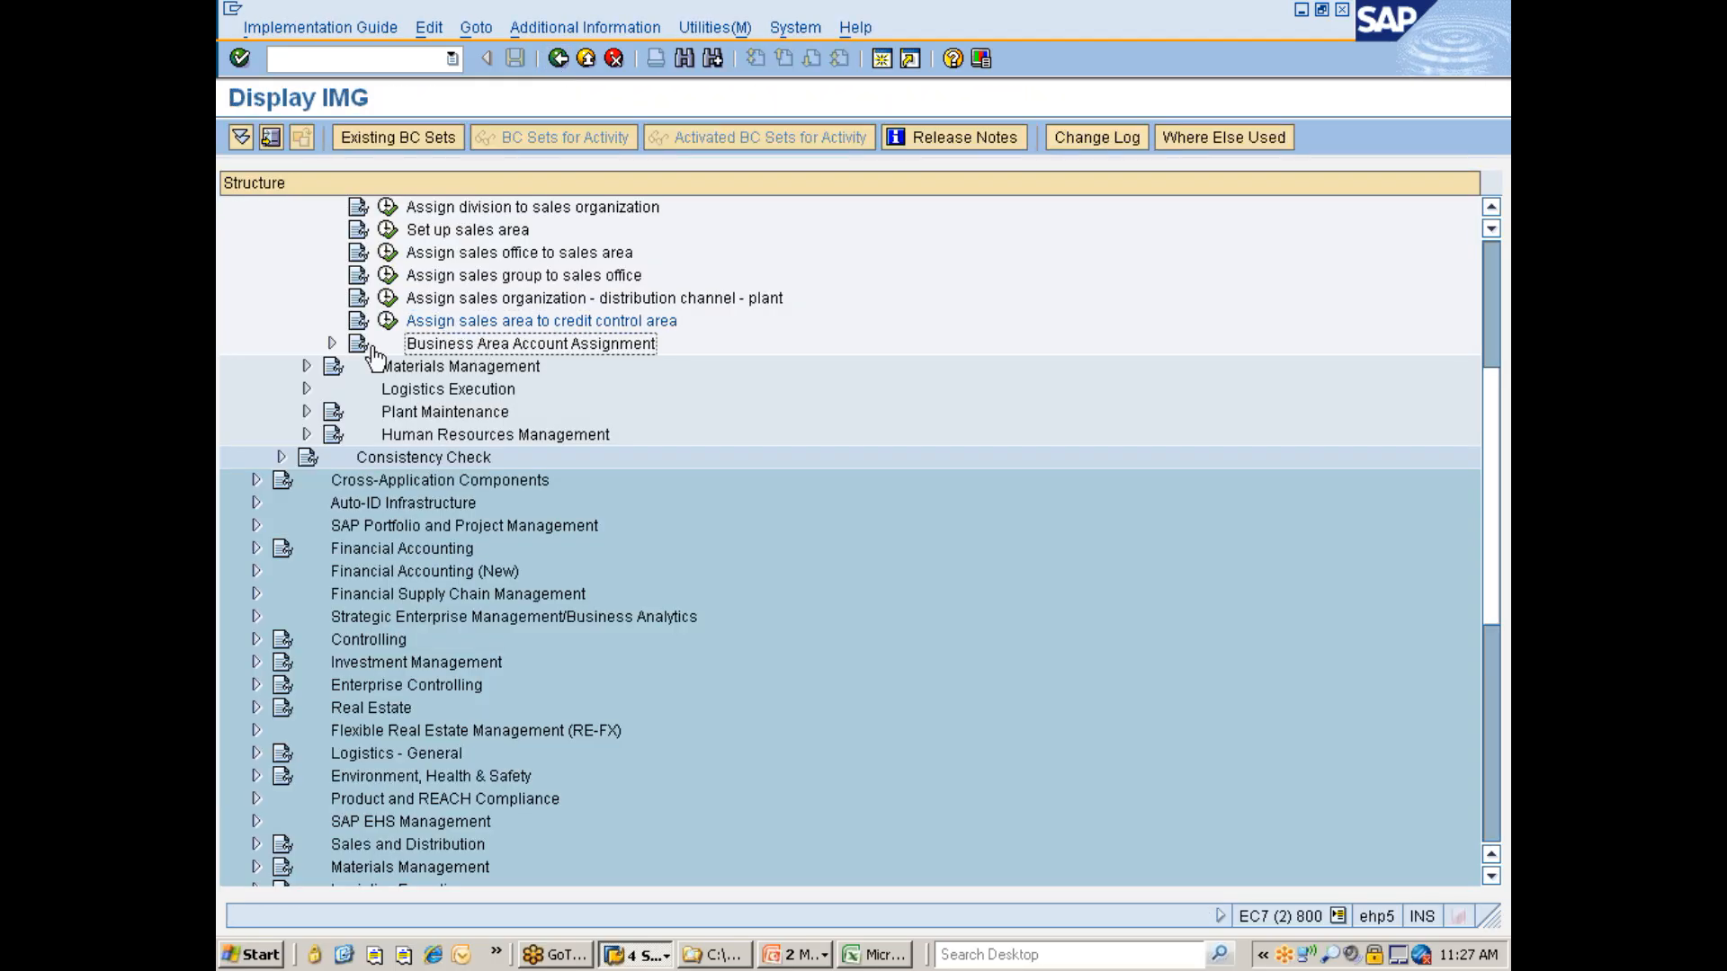
left_click(332, 343)
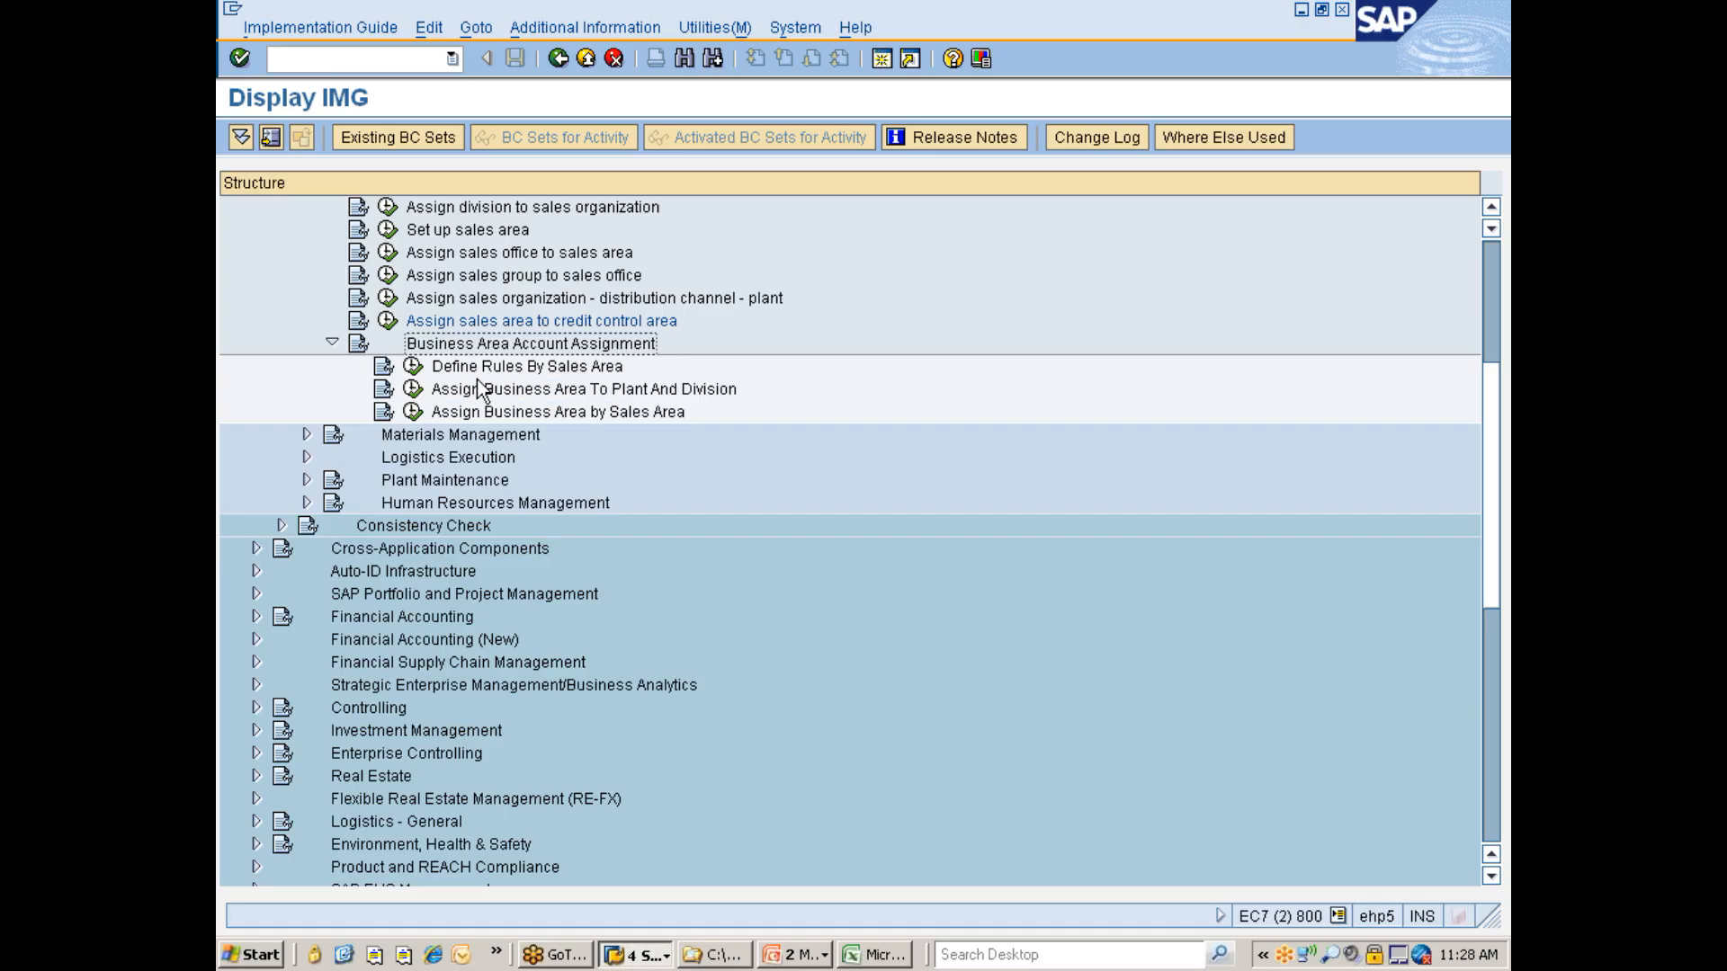
left_click(413, 372)
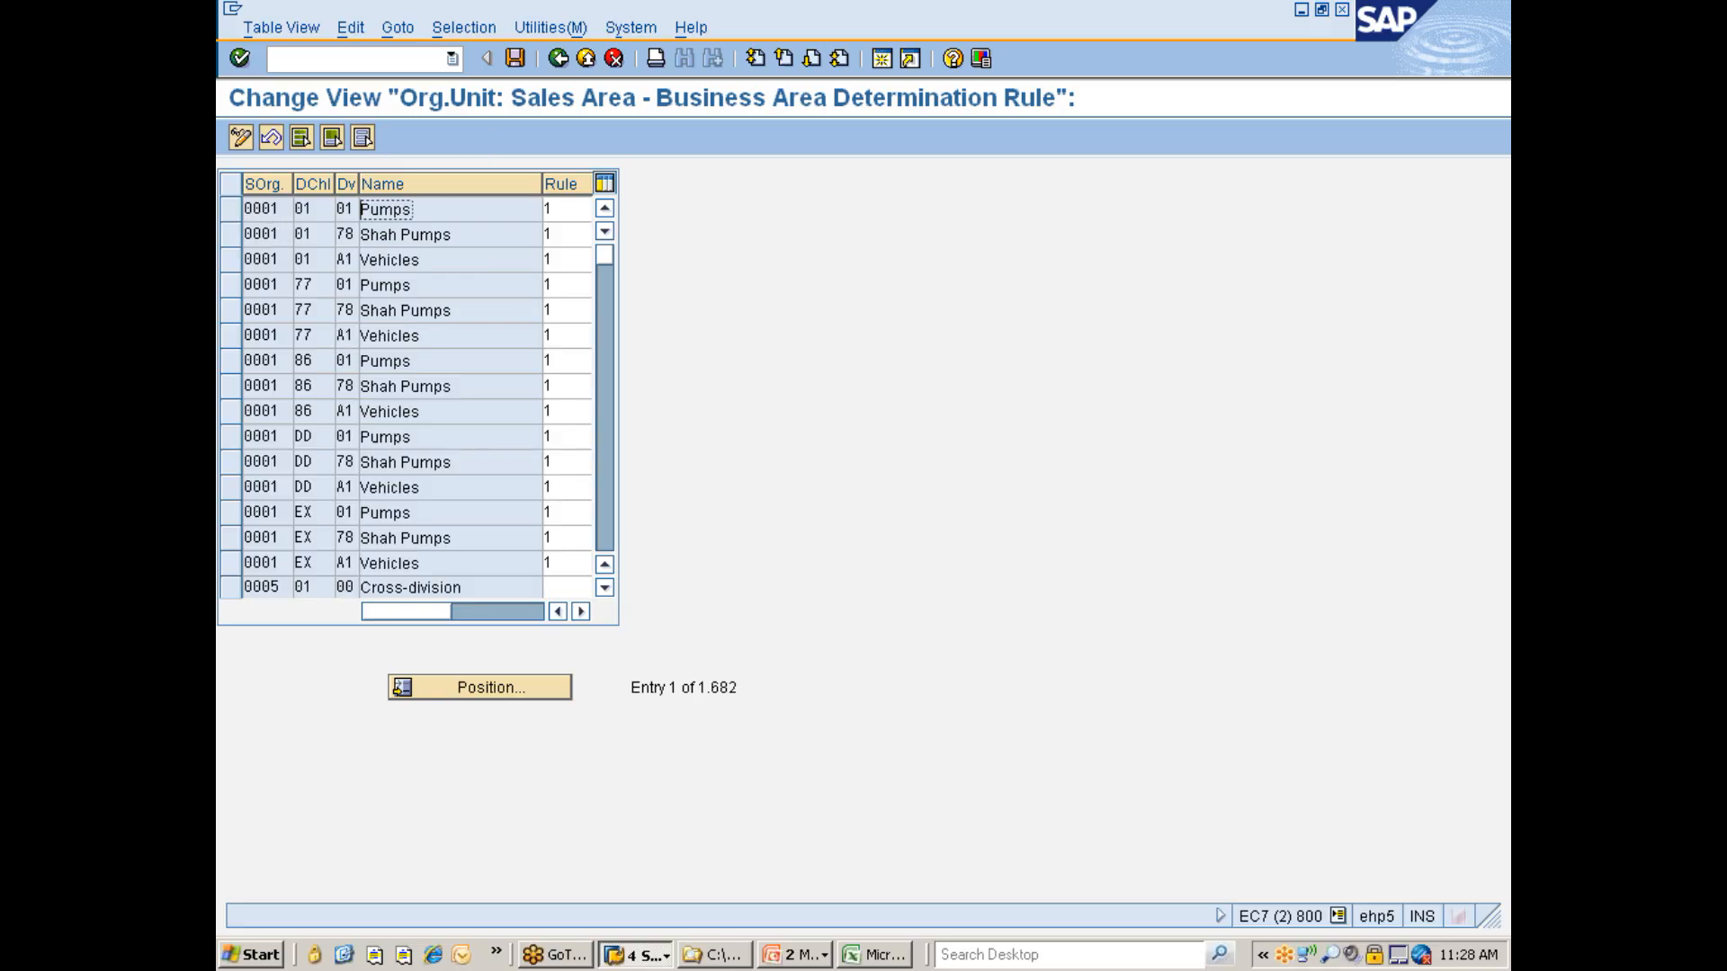
- Filter the business area determination rules by contents for distribution channel 7D
left_click(466, 29)
left_click(476, 58)
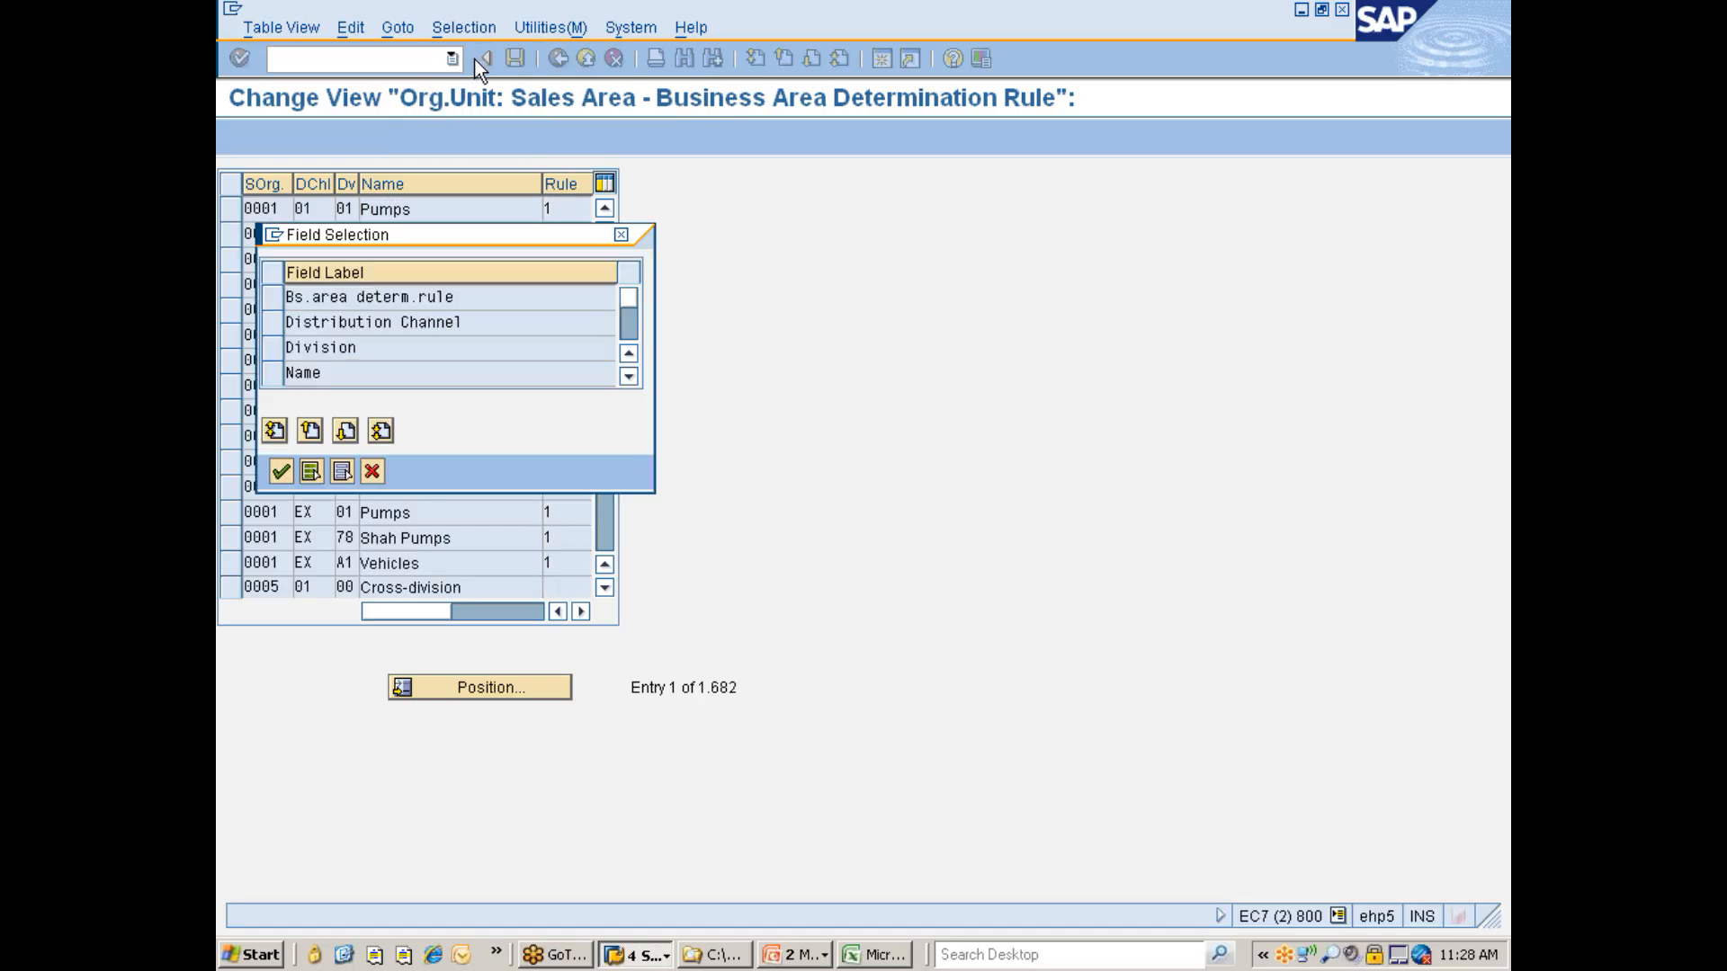
left_click(288, 324)
left_click(281, 472)
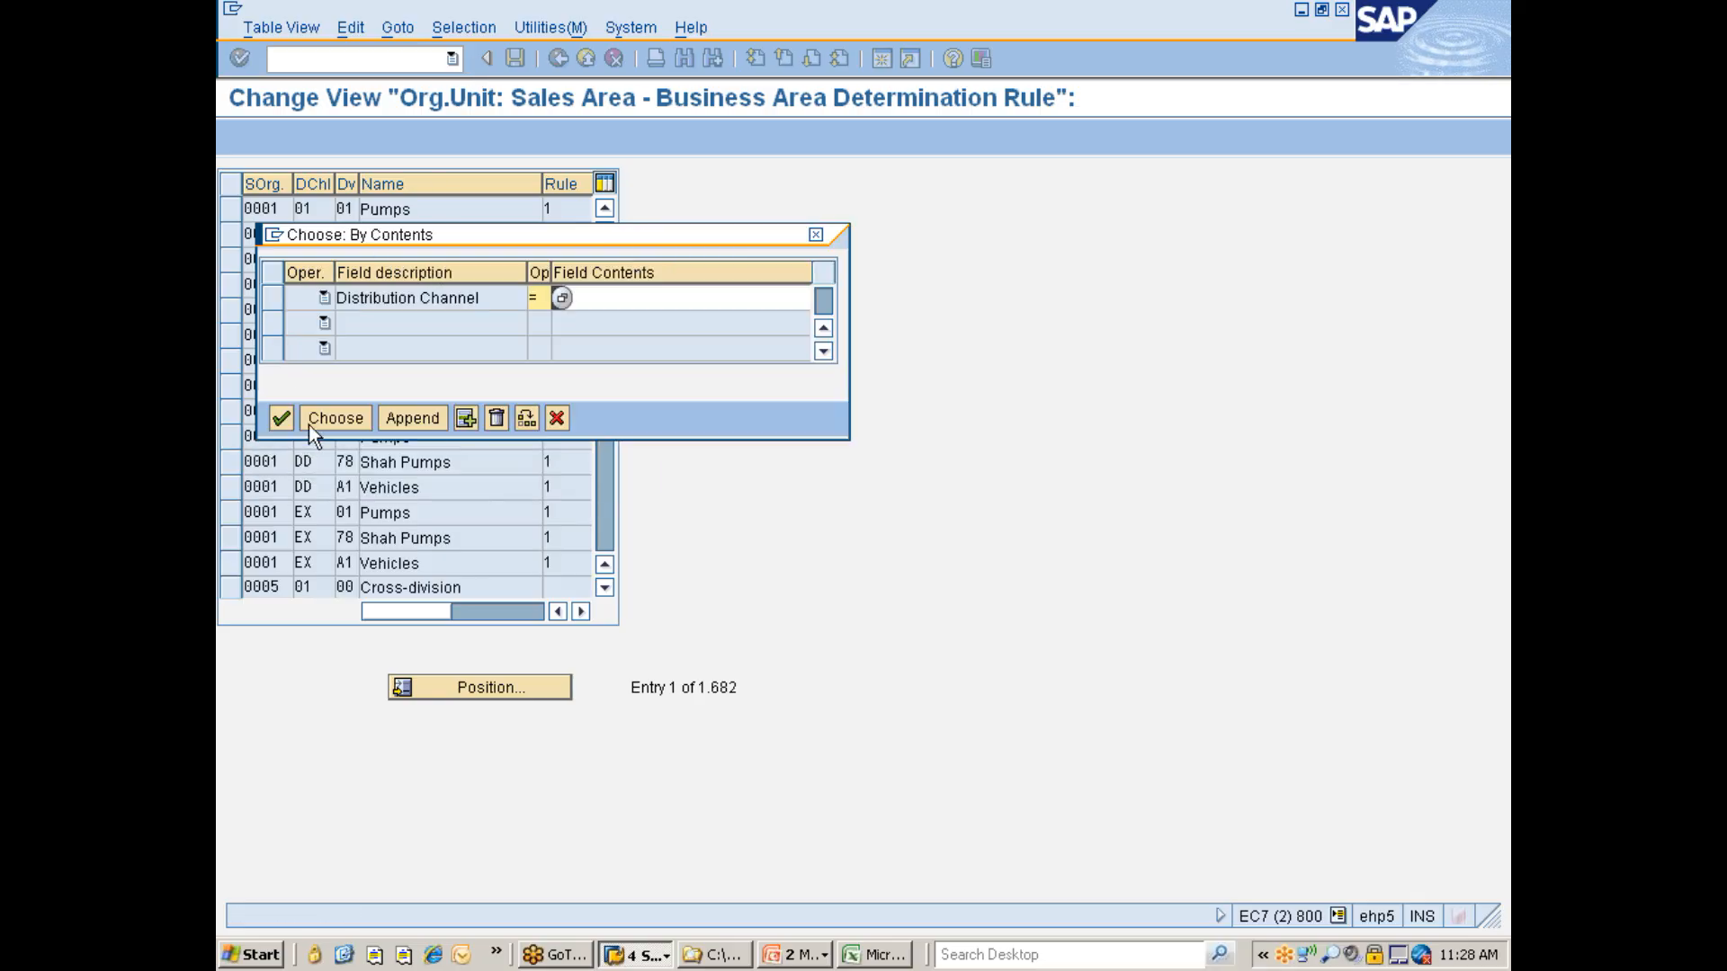
left_click(603, 299)
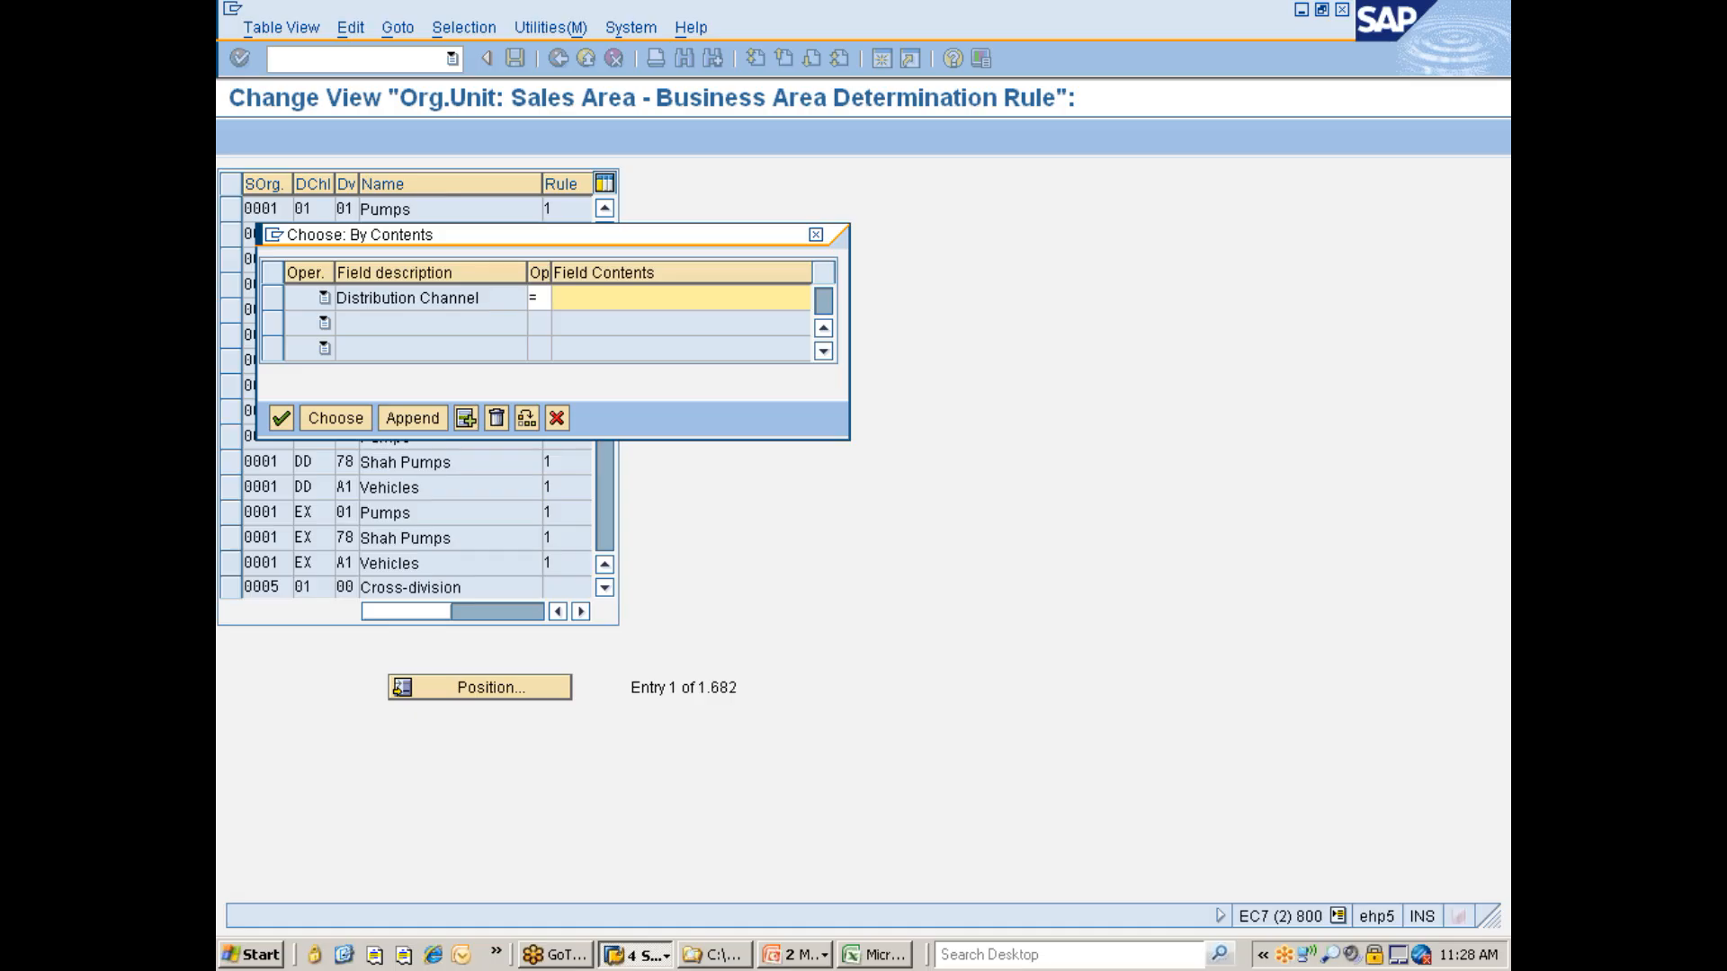
type("7D")
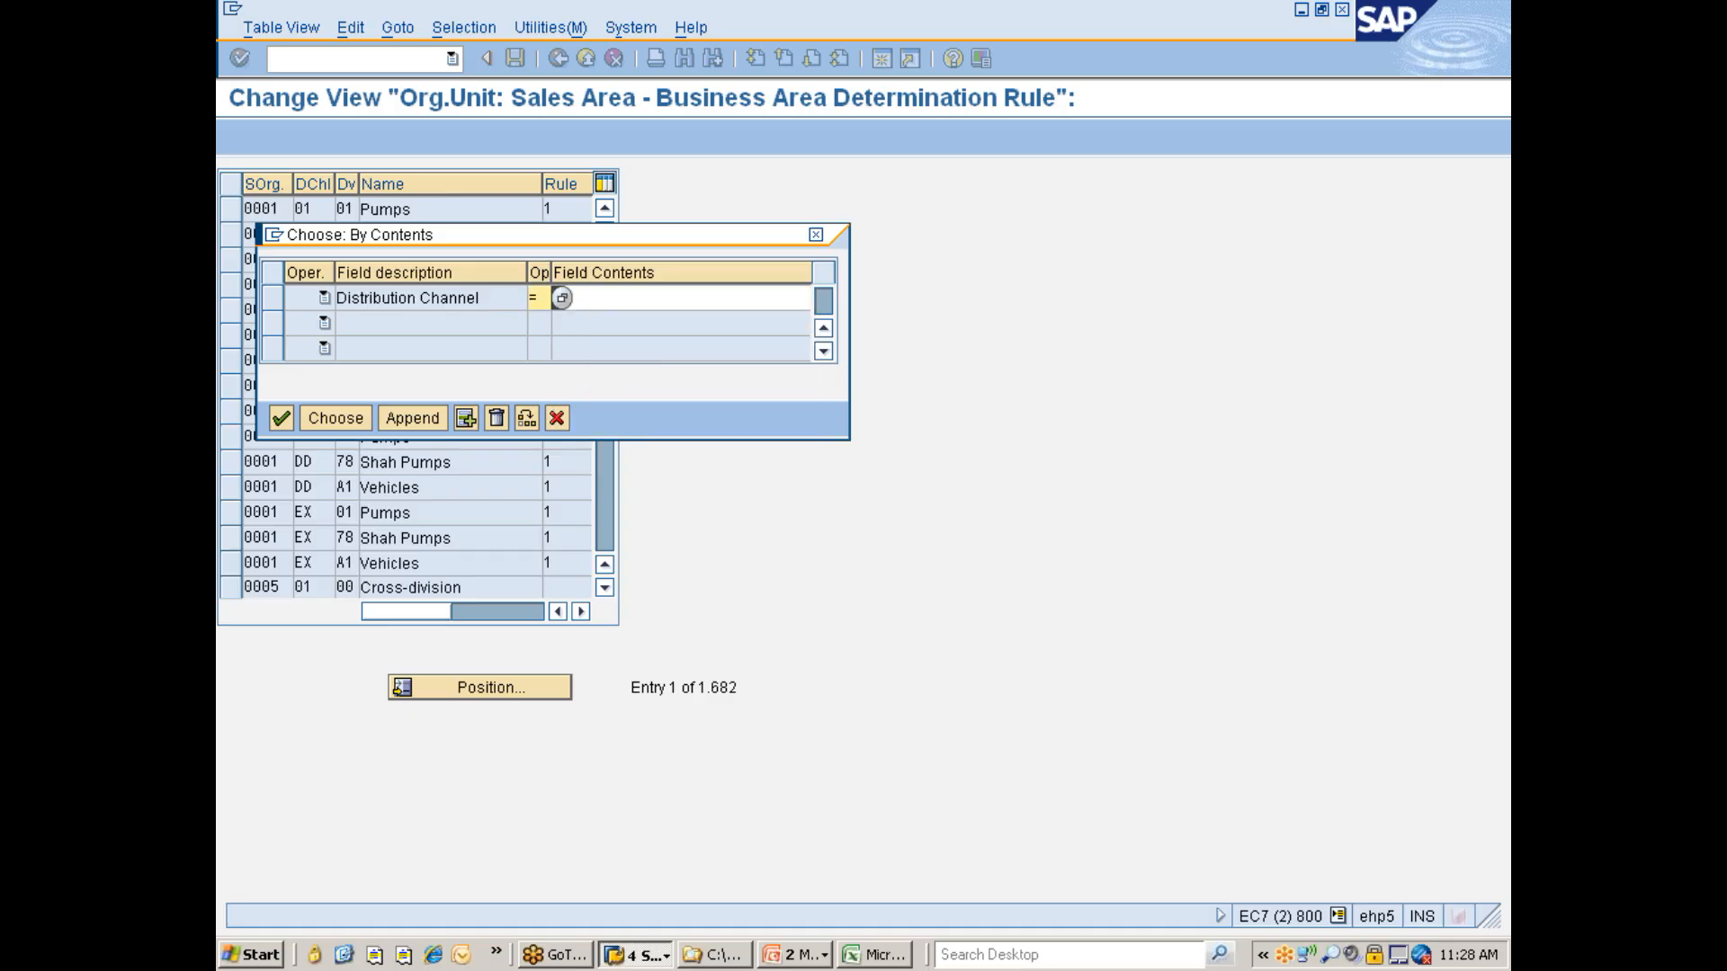
left_click(346, 420)
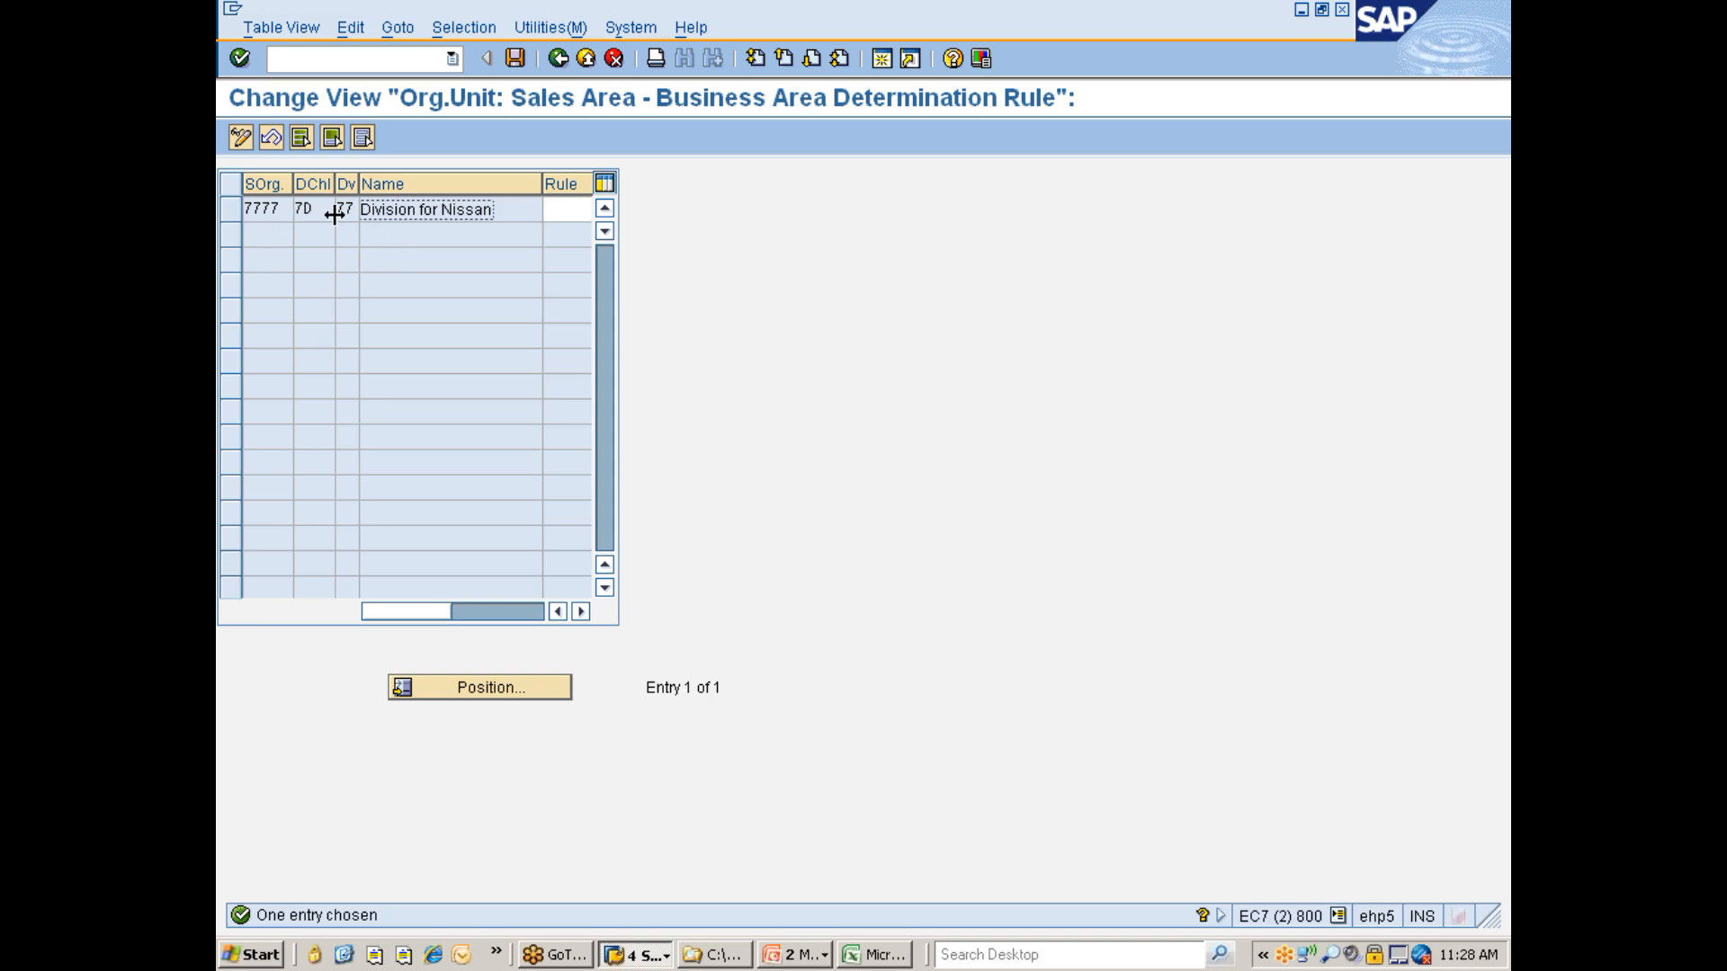
- Review the available business area determination rules for the 7777 / 7D / 77 entry, then leave the filtered view
left_click_drag(542, 189, 507, 189)
left_click(513, 209)
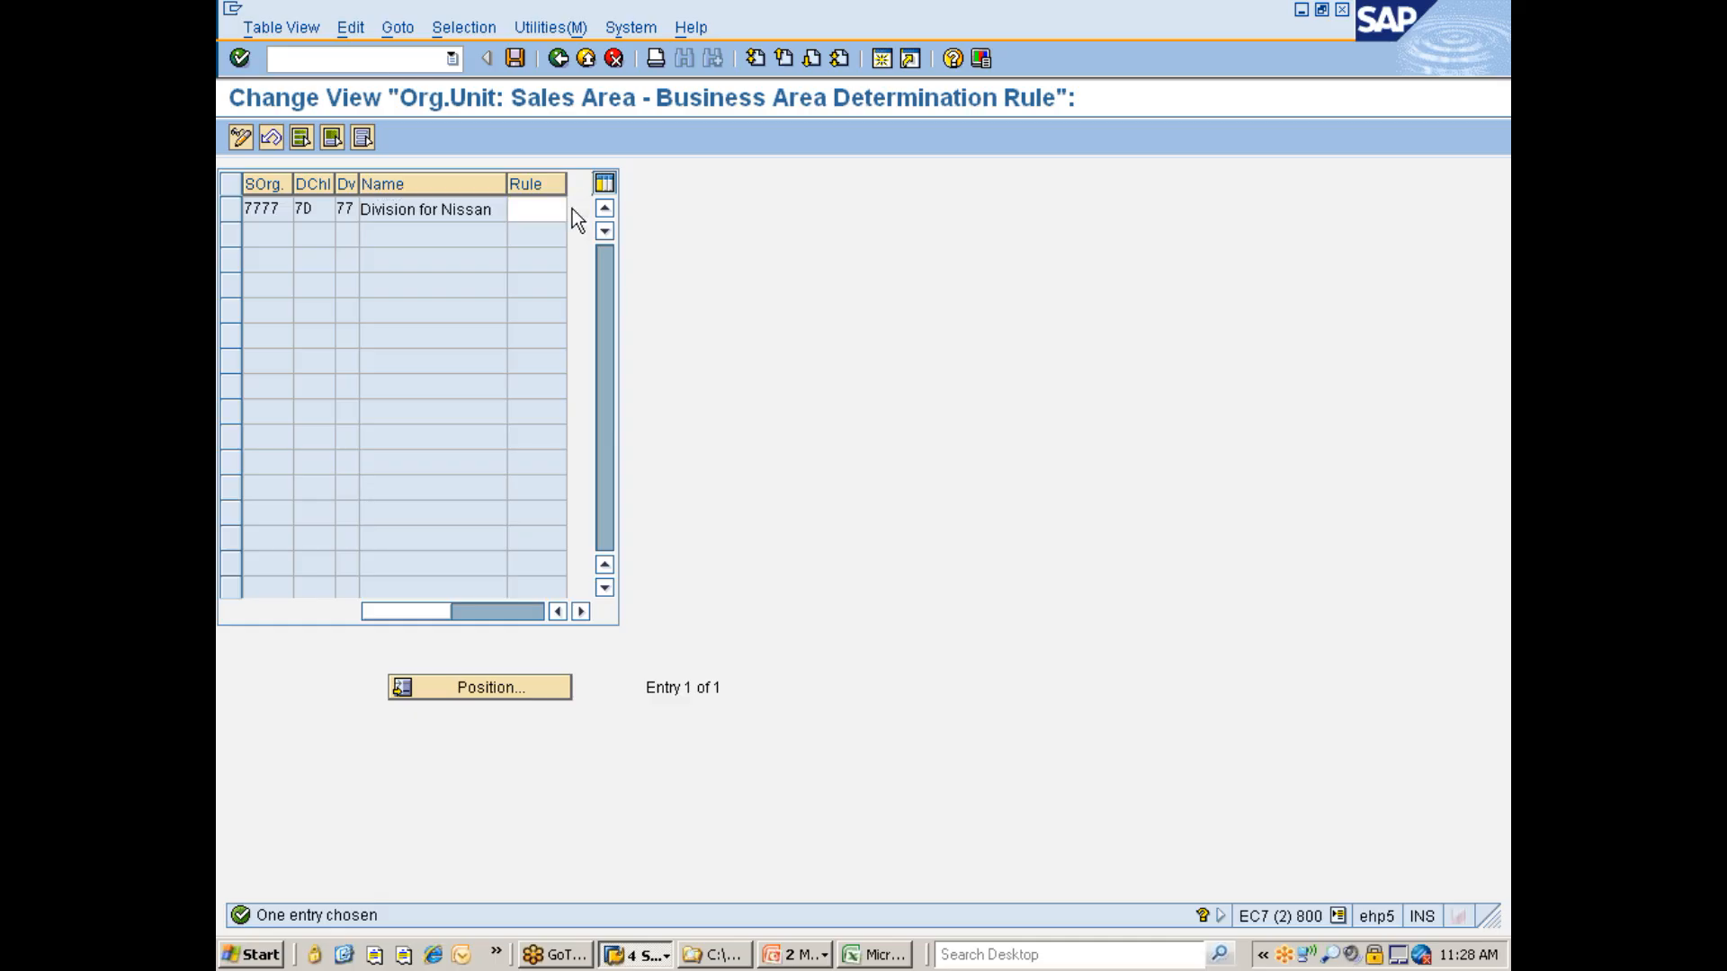
left_click(576, 209)
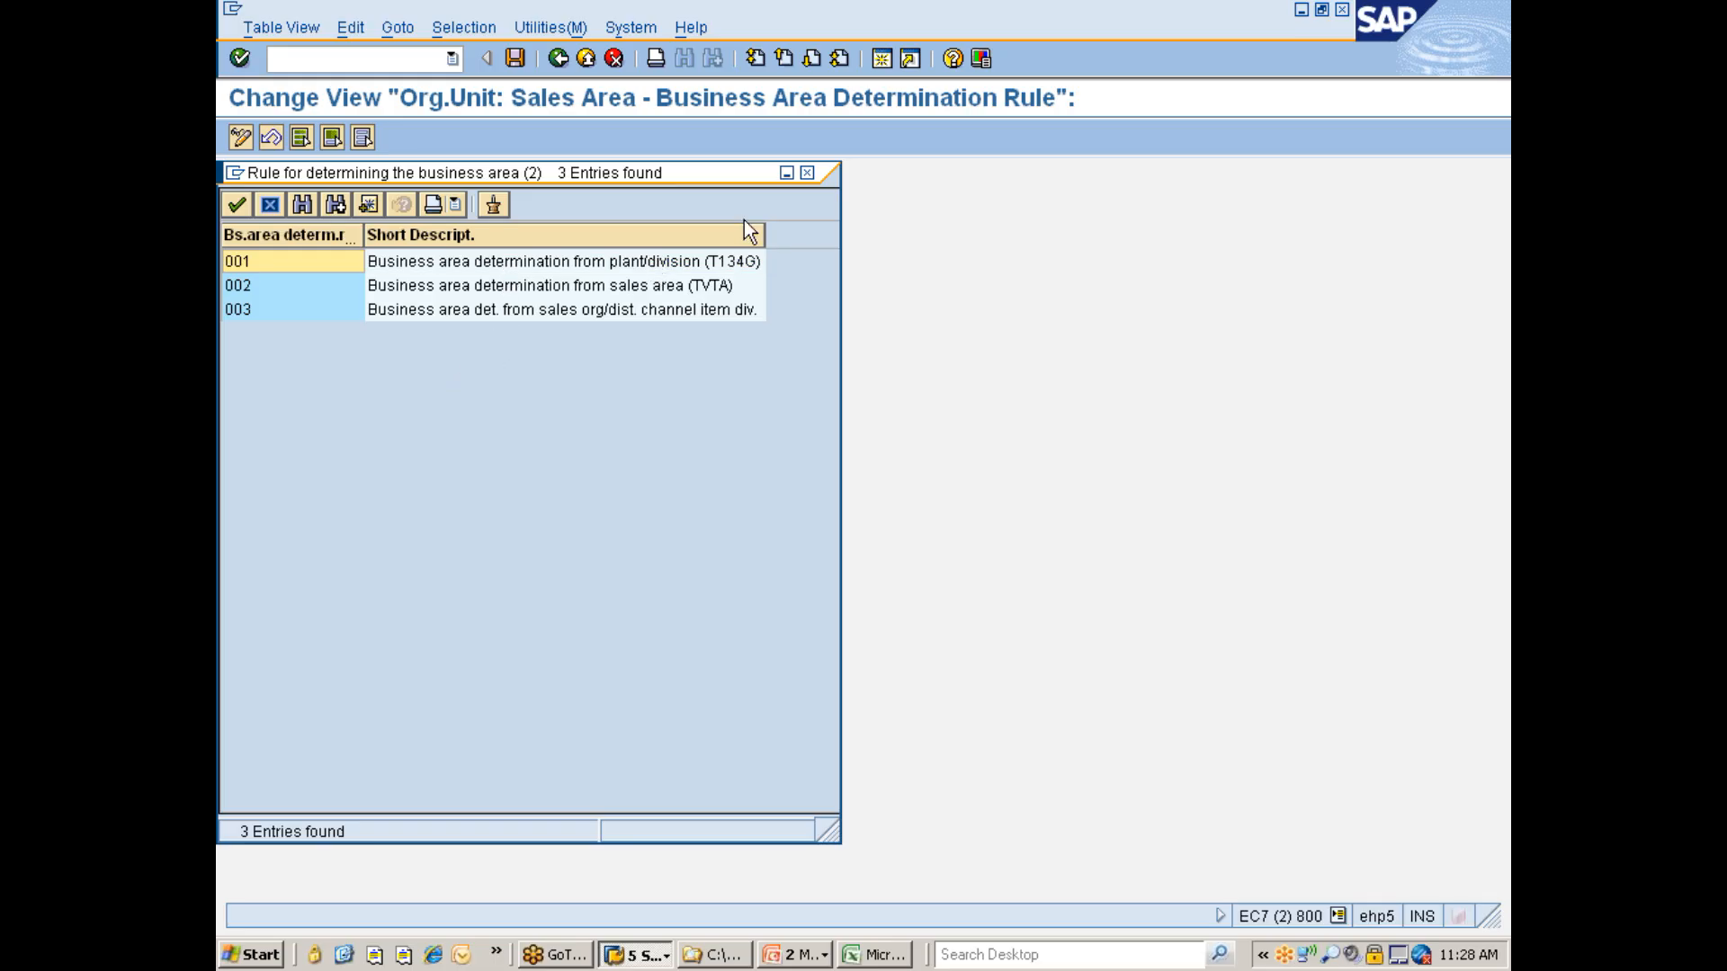
left_click(806, 173)
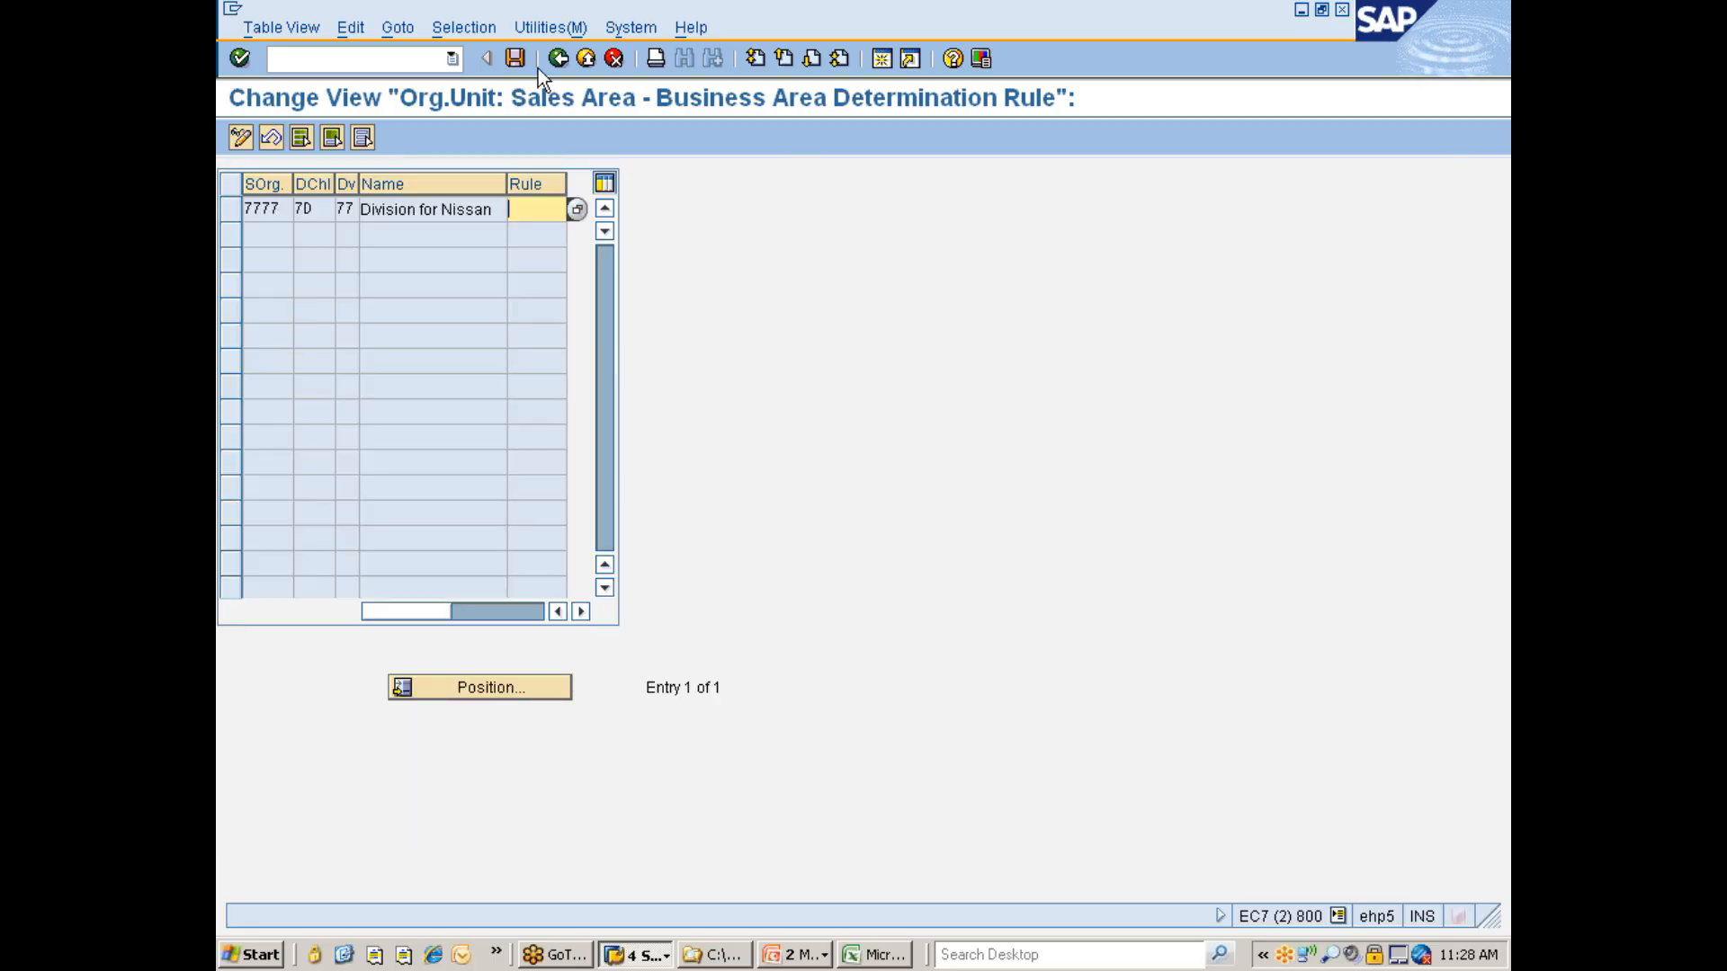
left_click(558, 59)
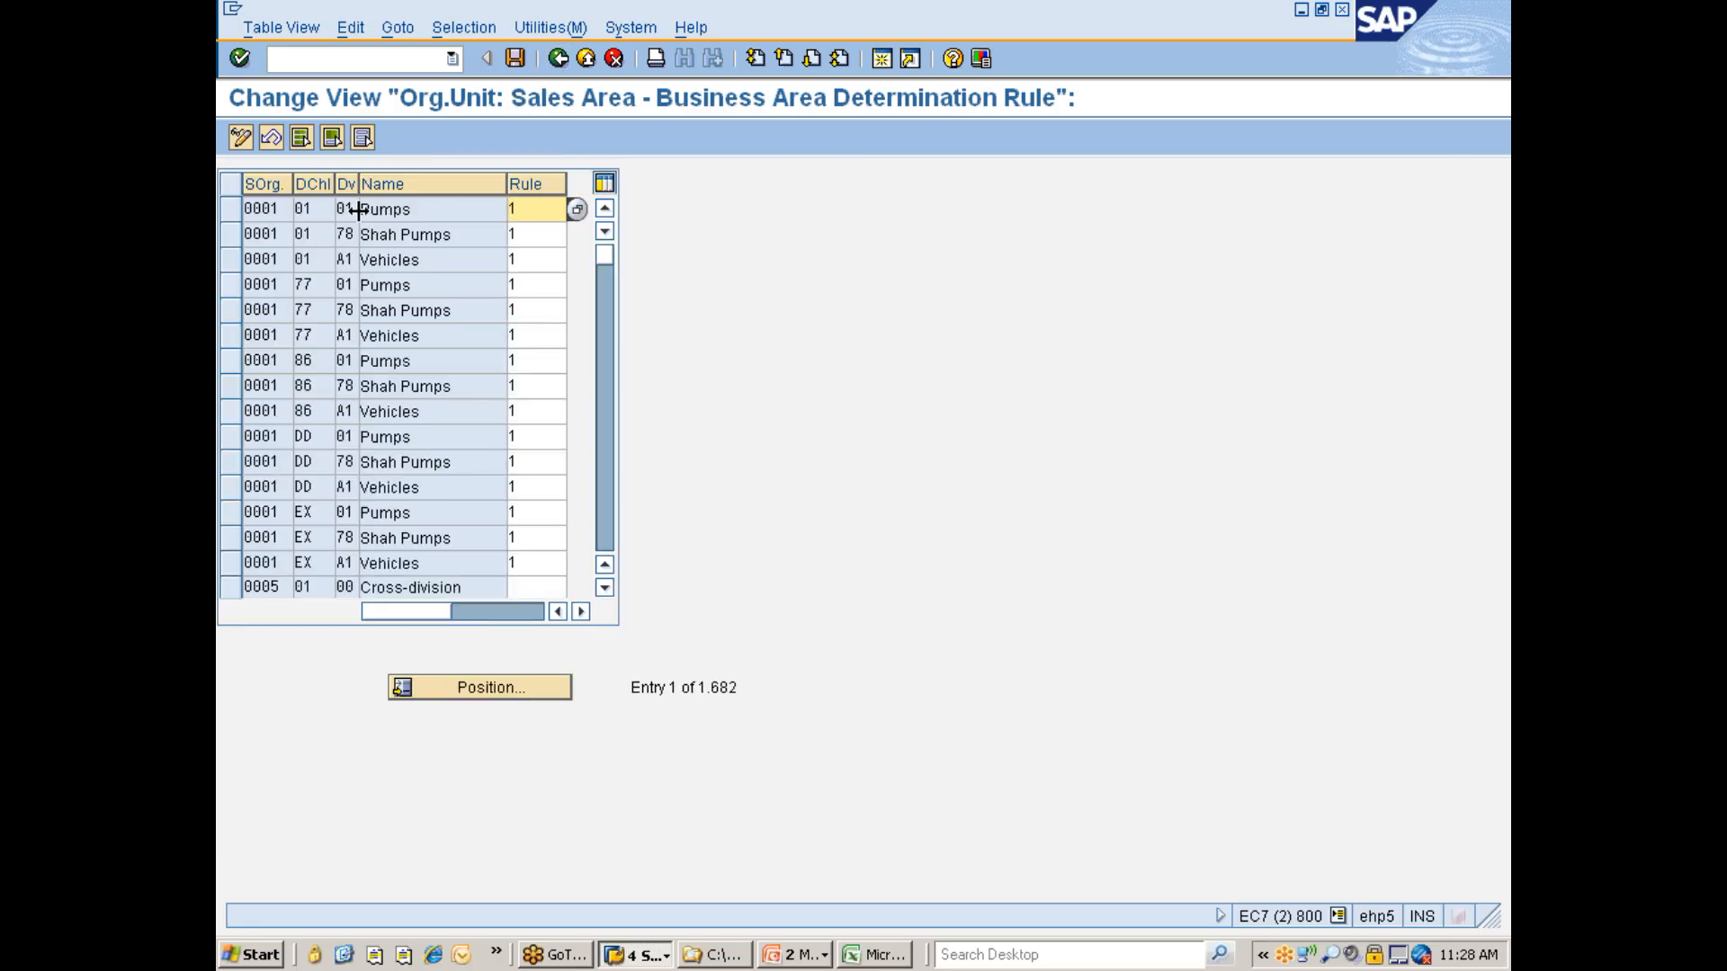
- Set the business area determination rule for sales area 7777 / 7D / 77 to 001 and save
scroll(520, 441, "down", 4)
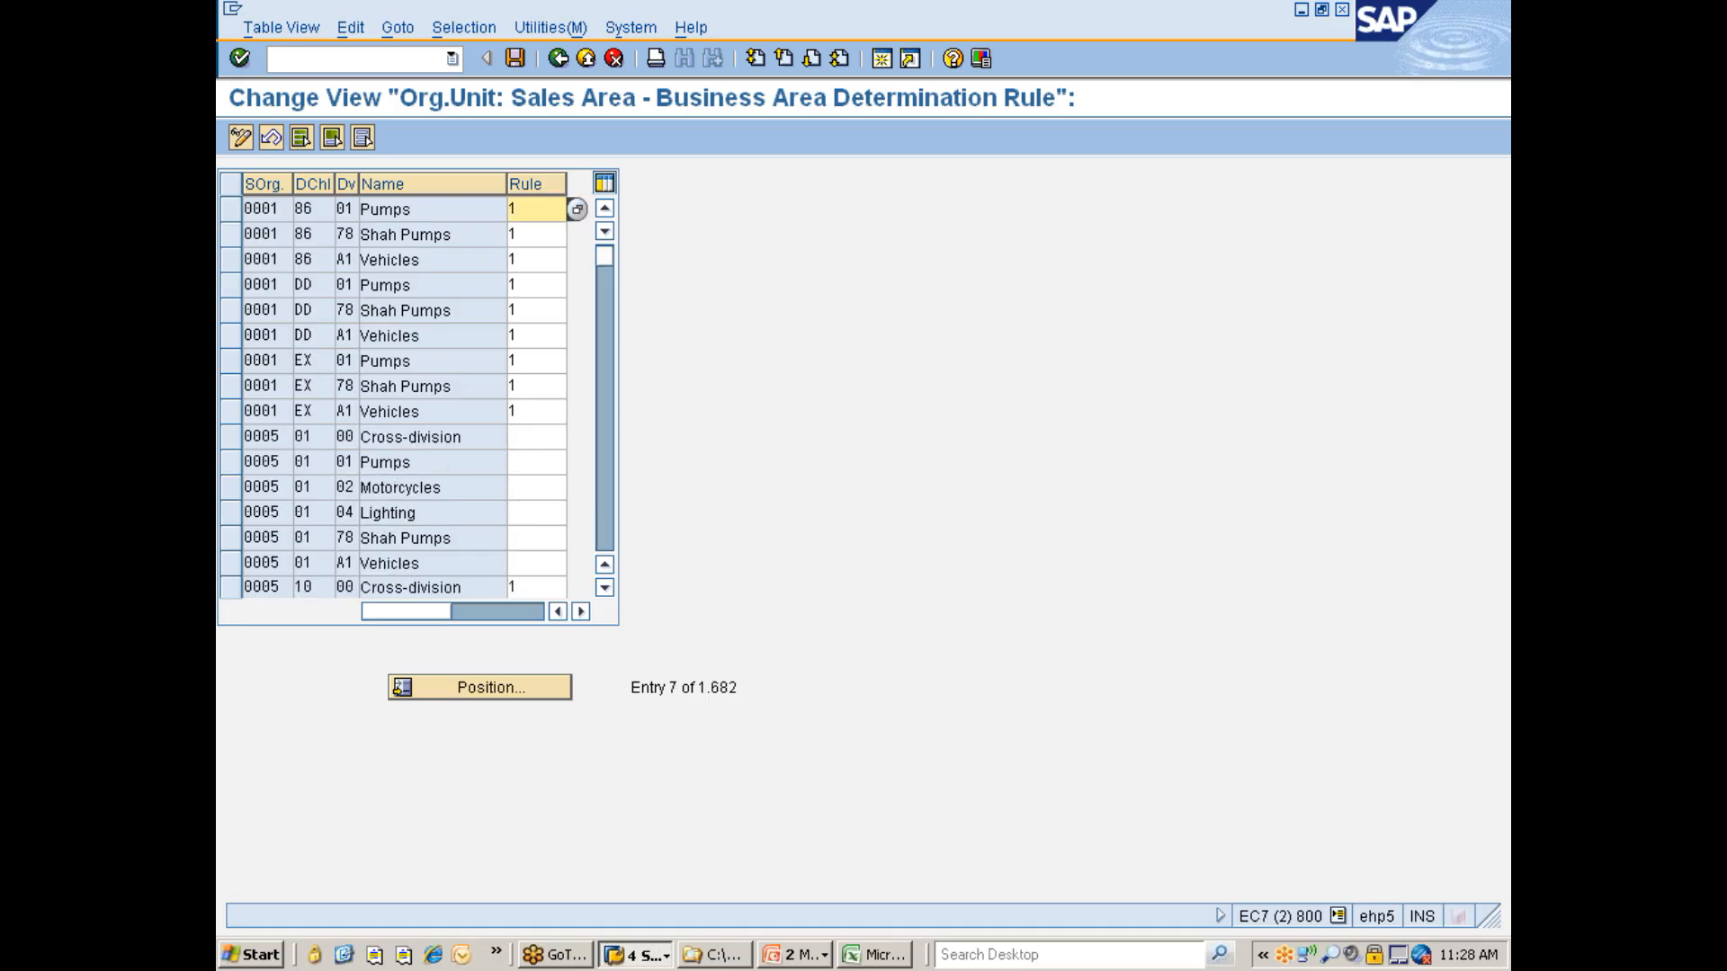
scroll(520, 441, "down", 1)
left_click(477, 689)
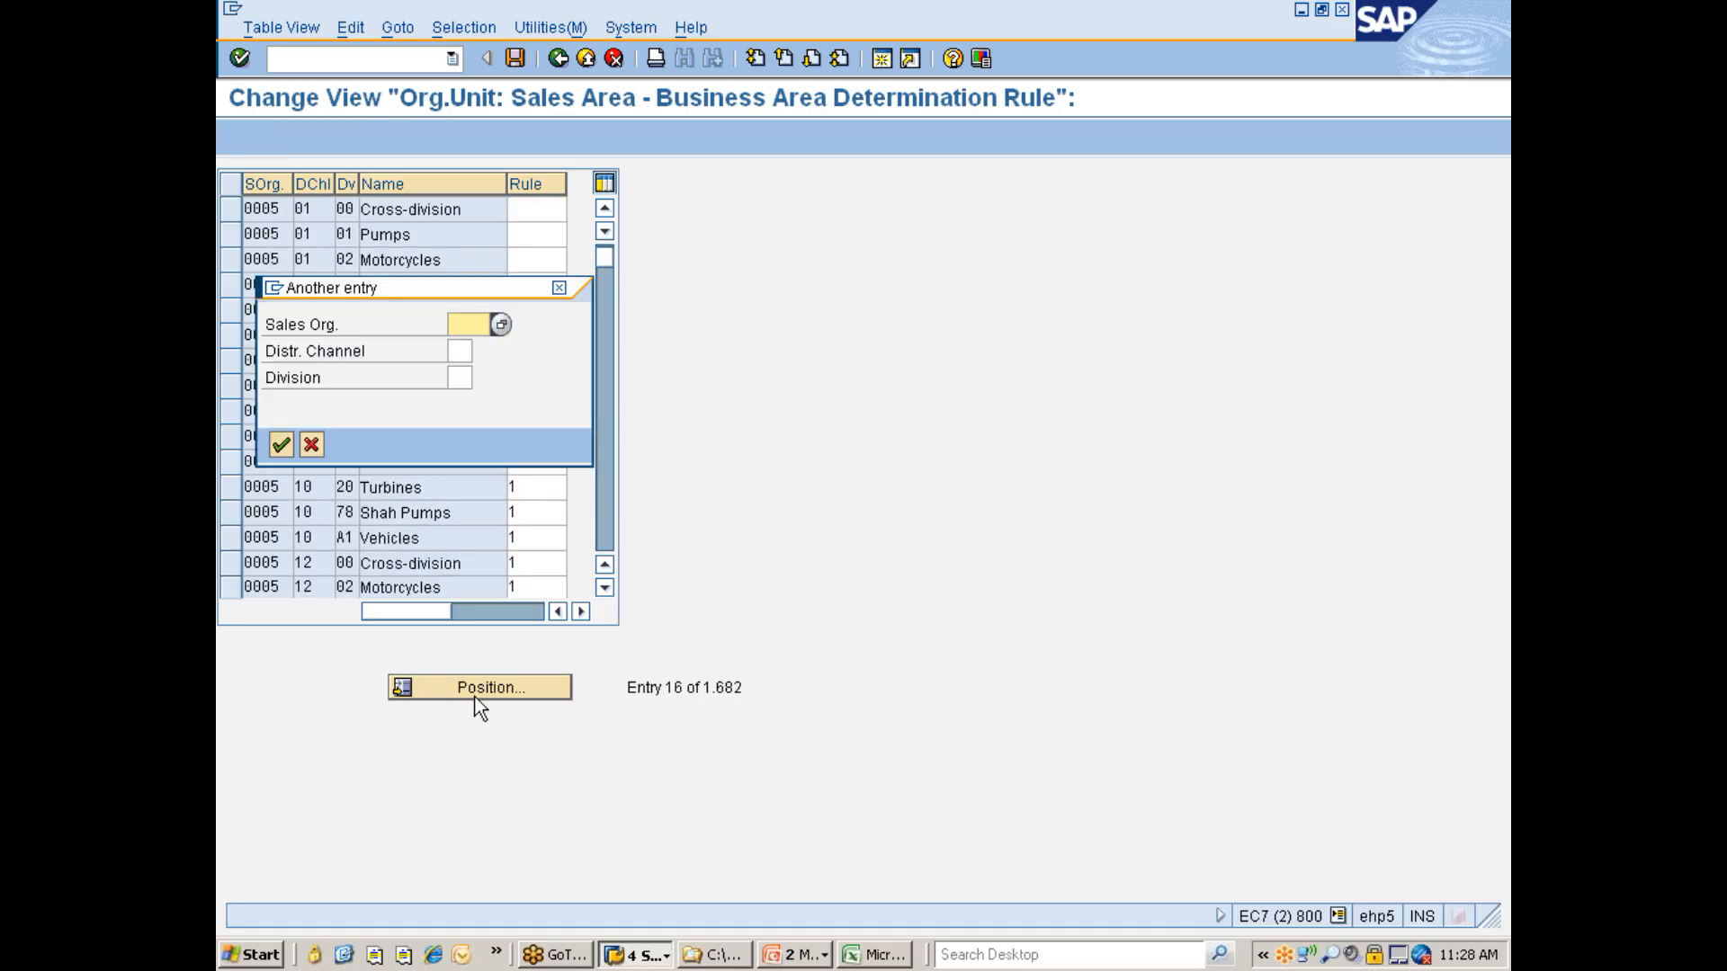
type("7777")
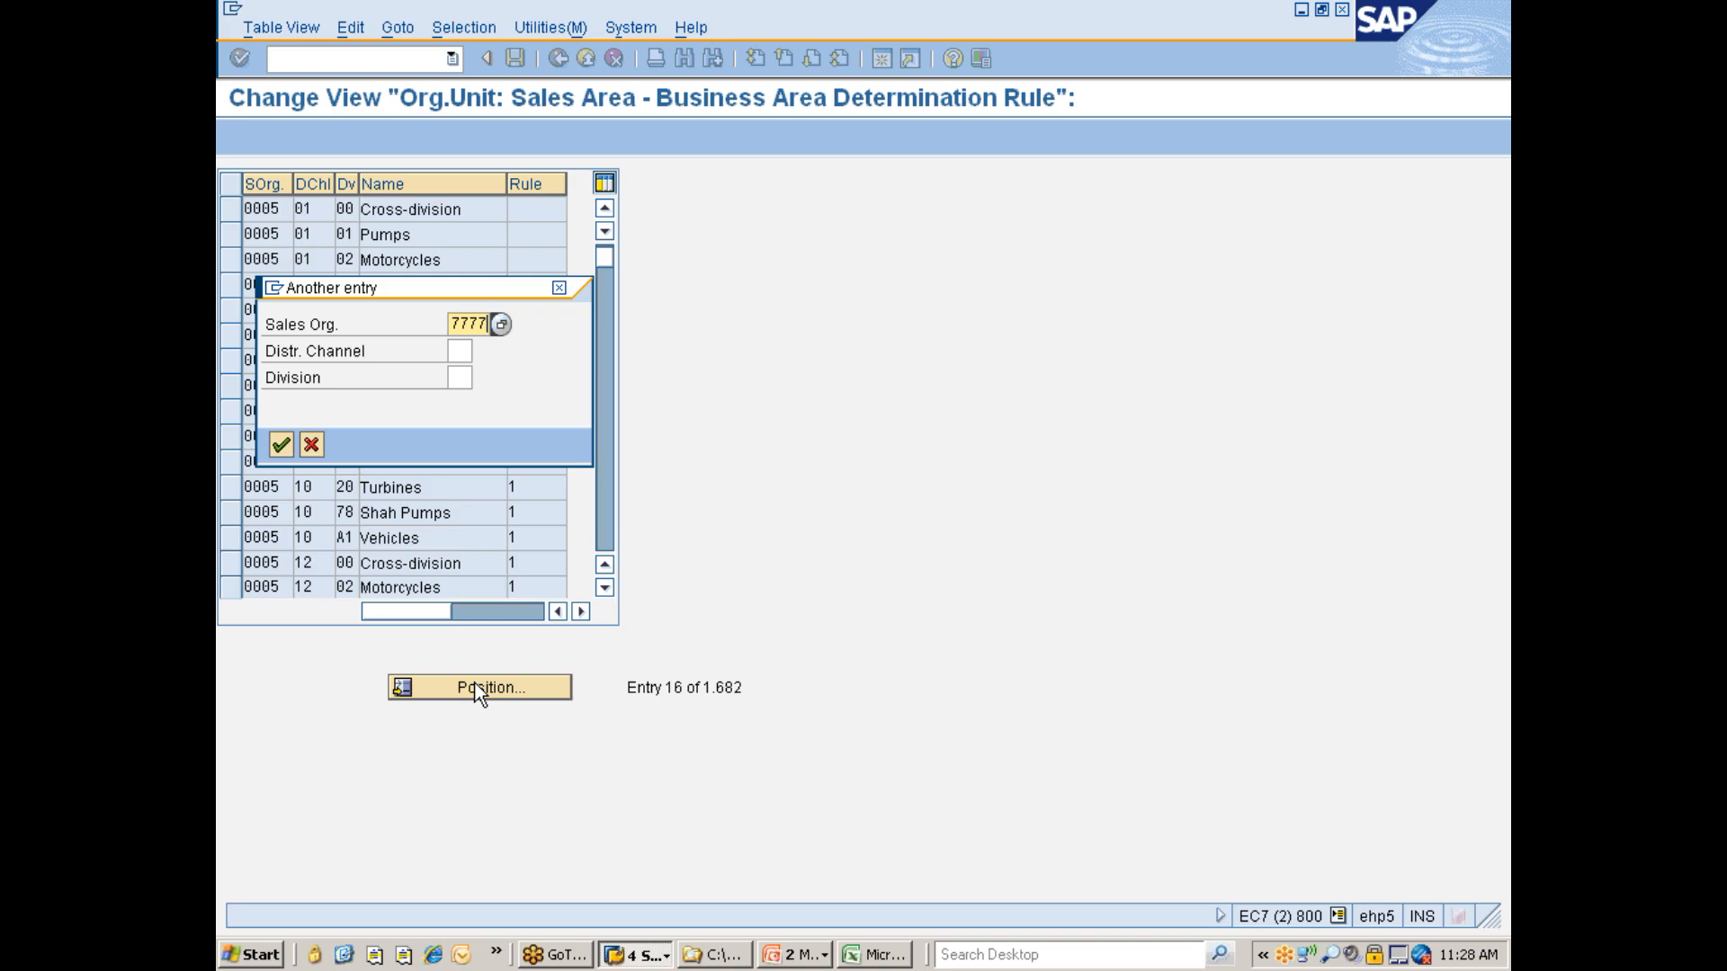
key("Return")
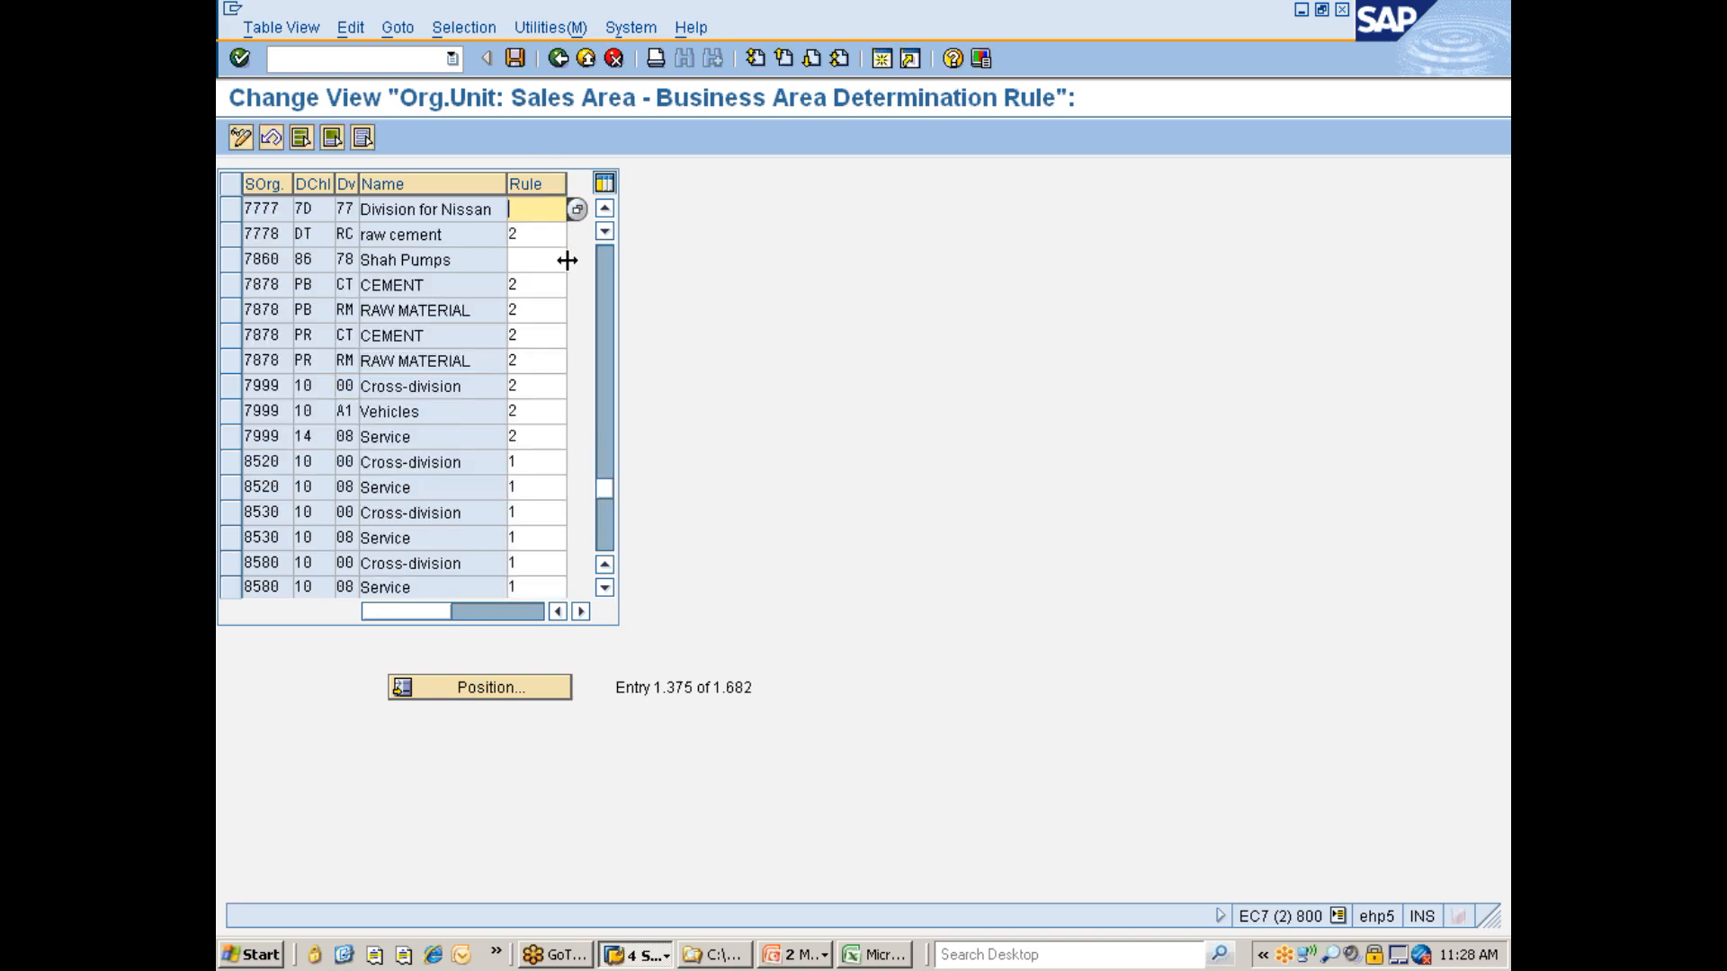
left_click(578, 210)
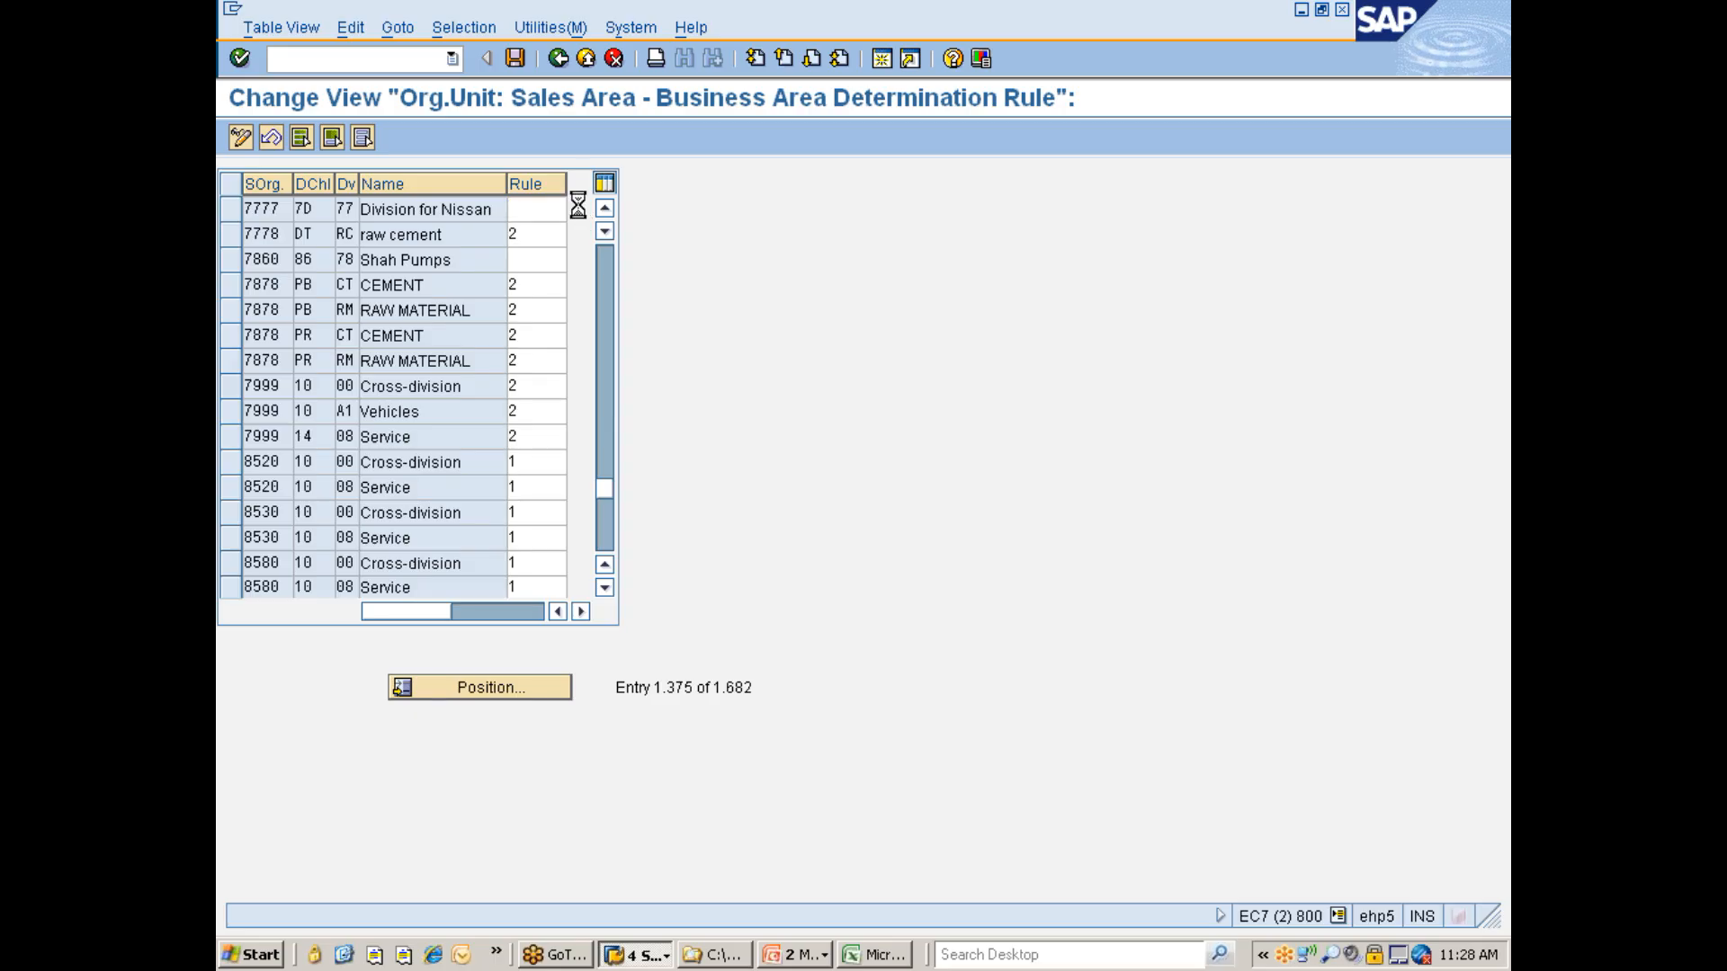
left_click(321, 262)
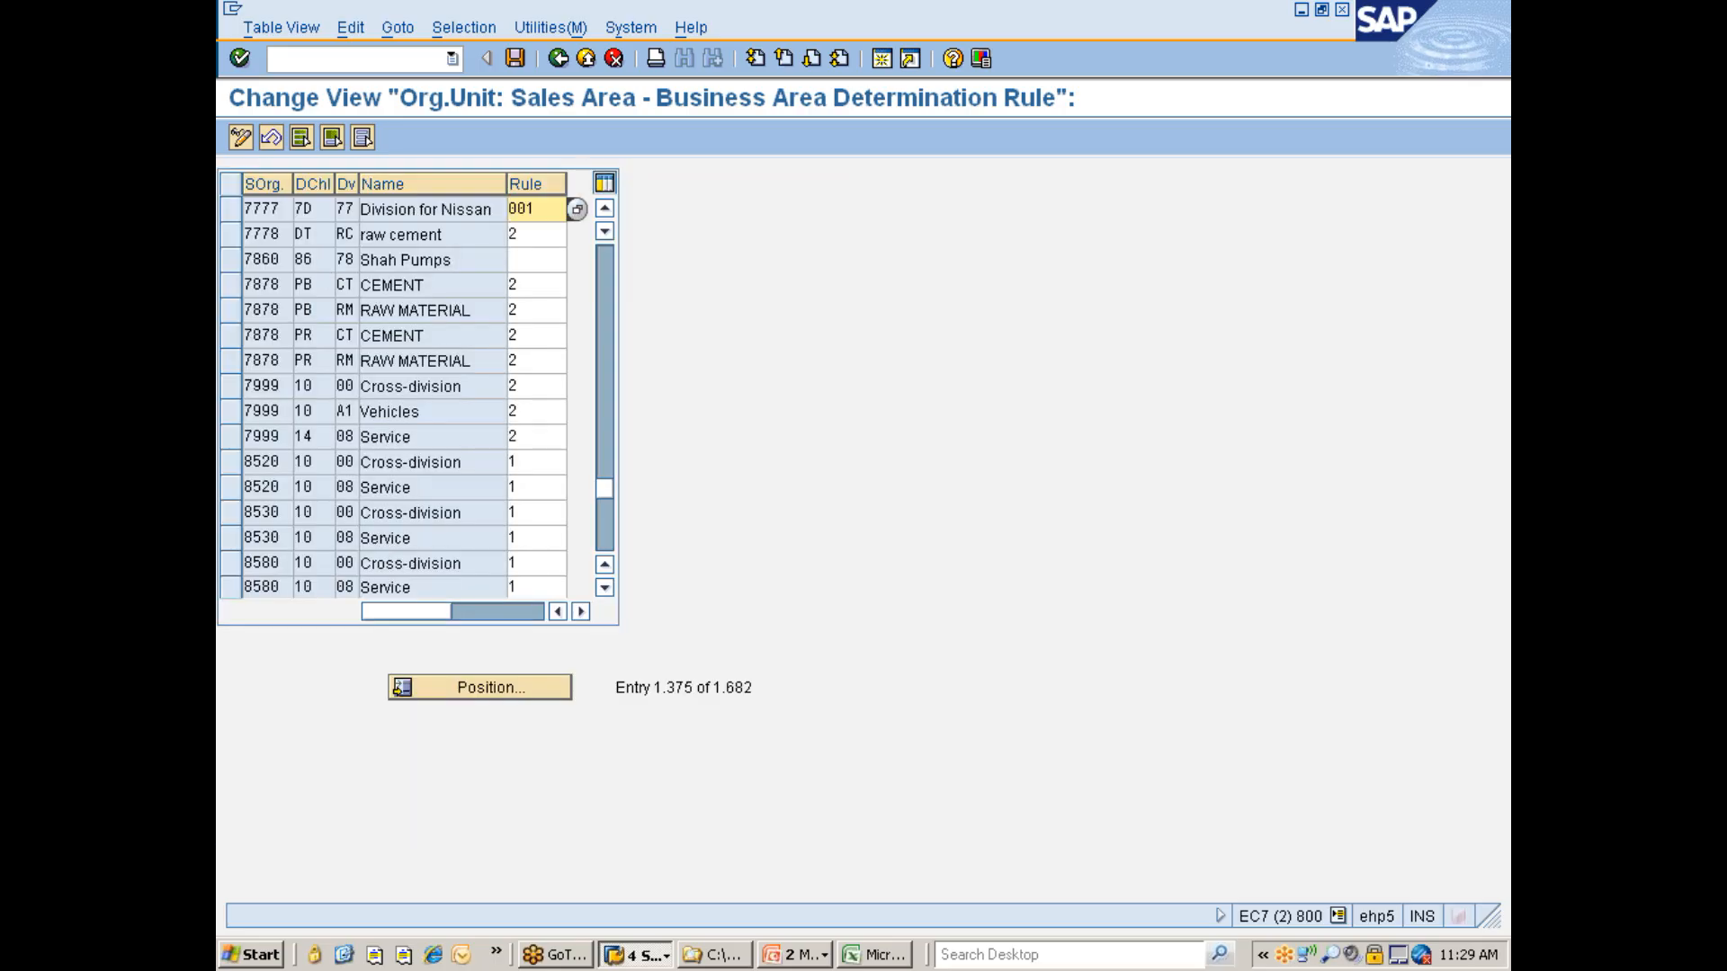
key("Return")
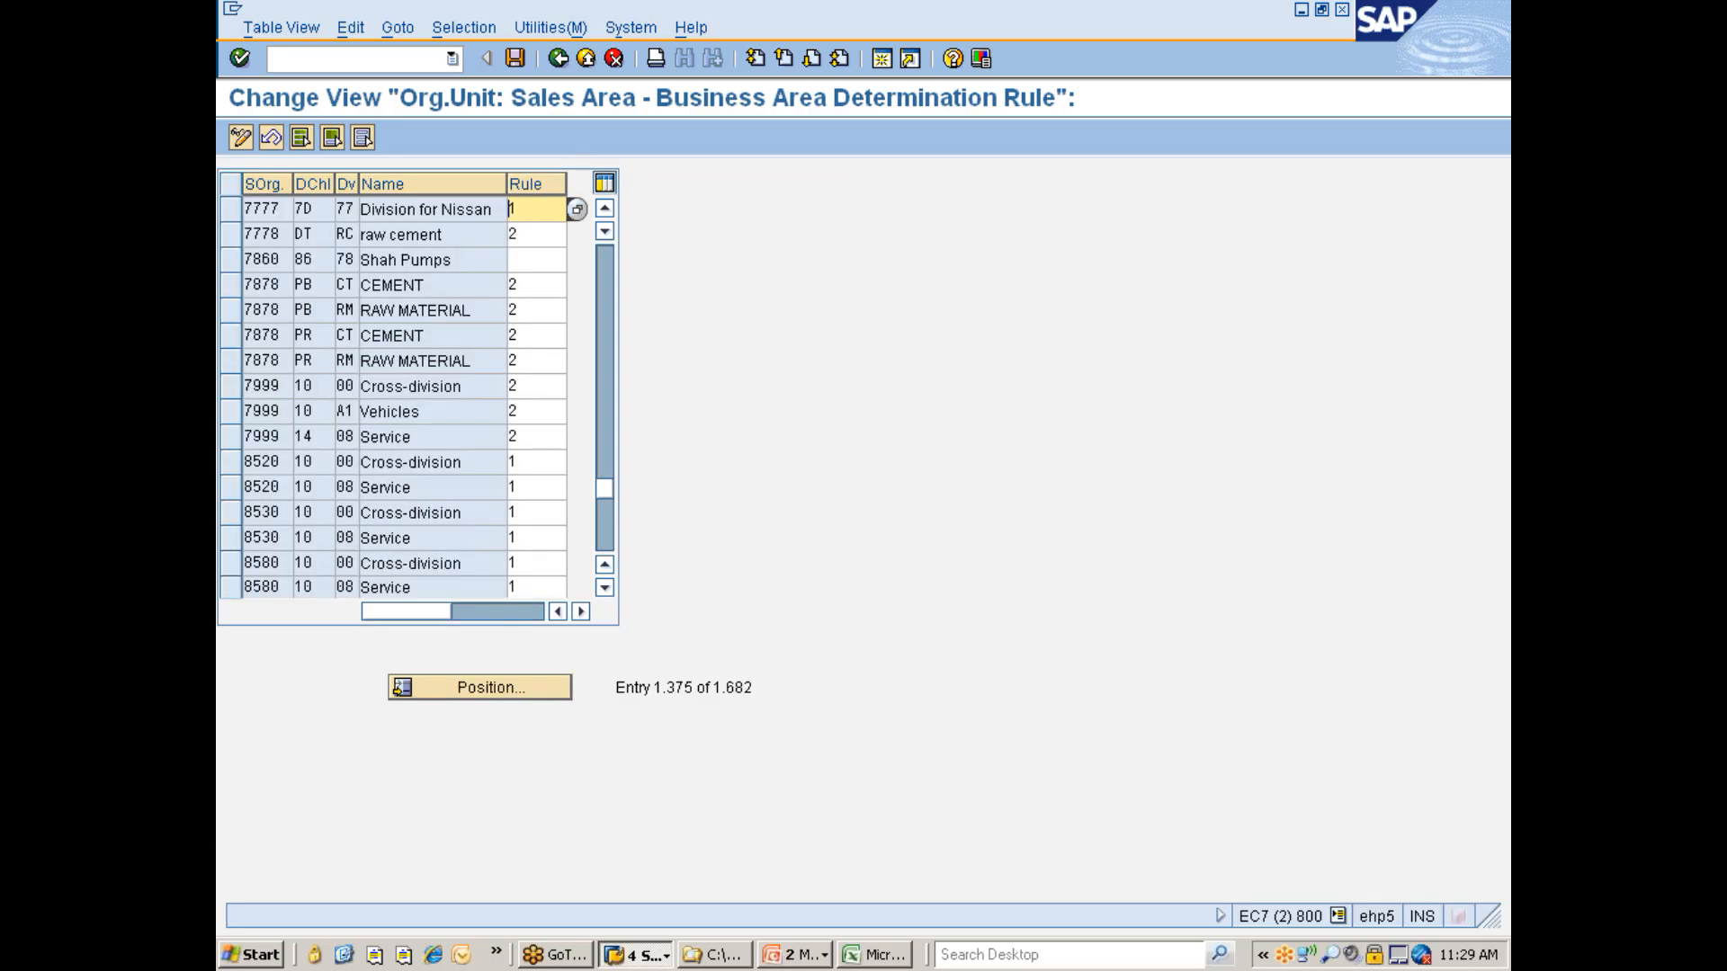
key("ctrl+s")
key("Return")
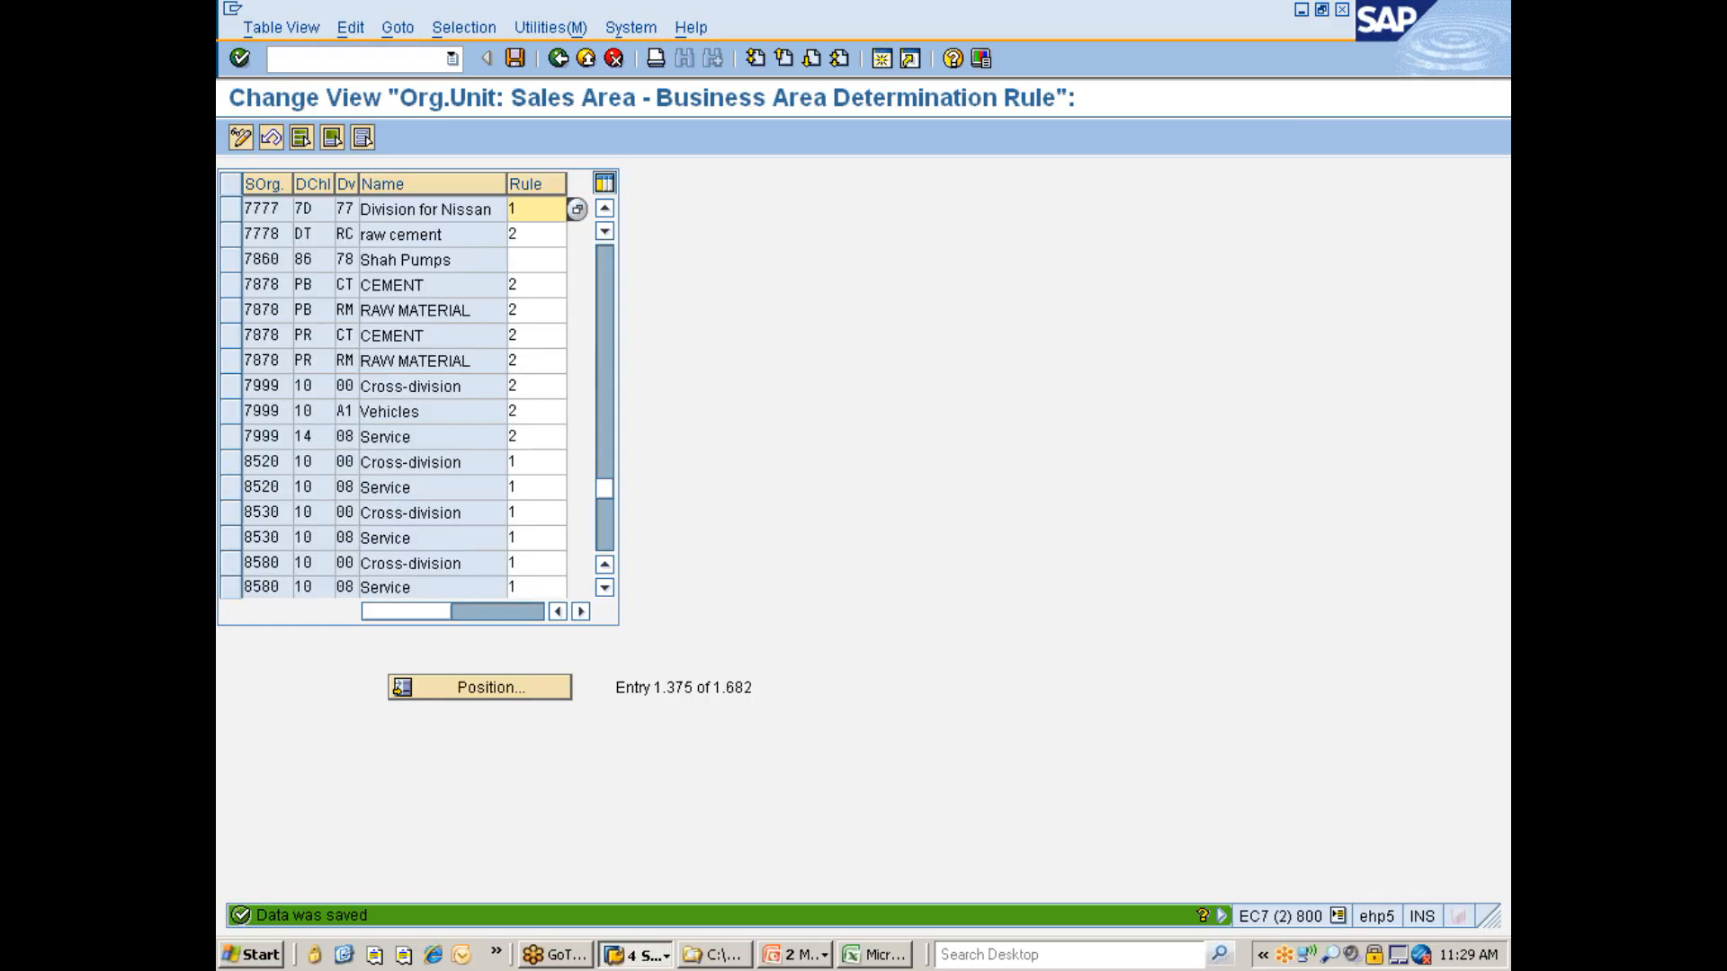
- Return to the implementation guide and open Assign Business Area To Plant And Division
key("F3")
left_click(590, 392)
left_click(413, 389)
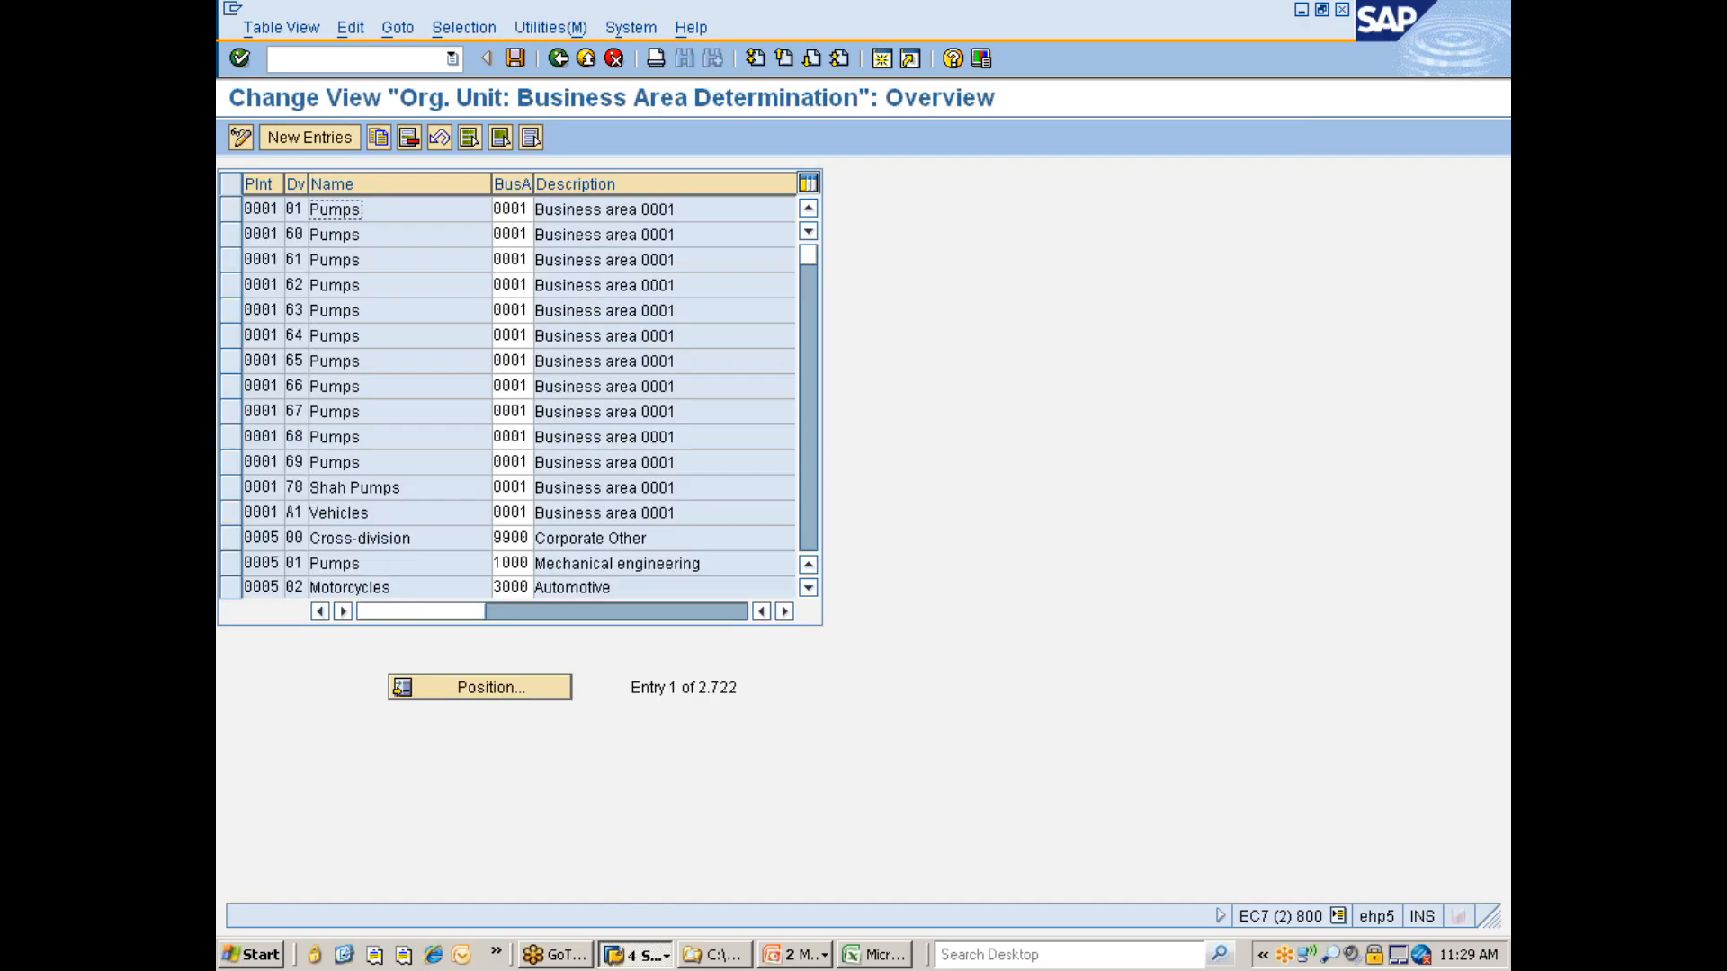
- Position the plant and division business area assignments to plant 777C, inspect its entry, and return to the implementation guide
left_click(483, 685)
type("777")
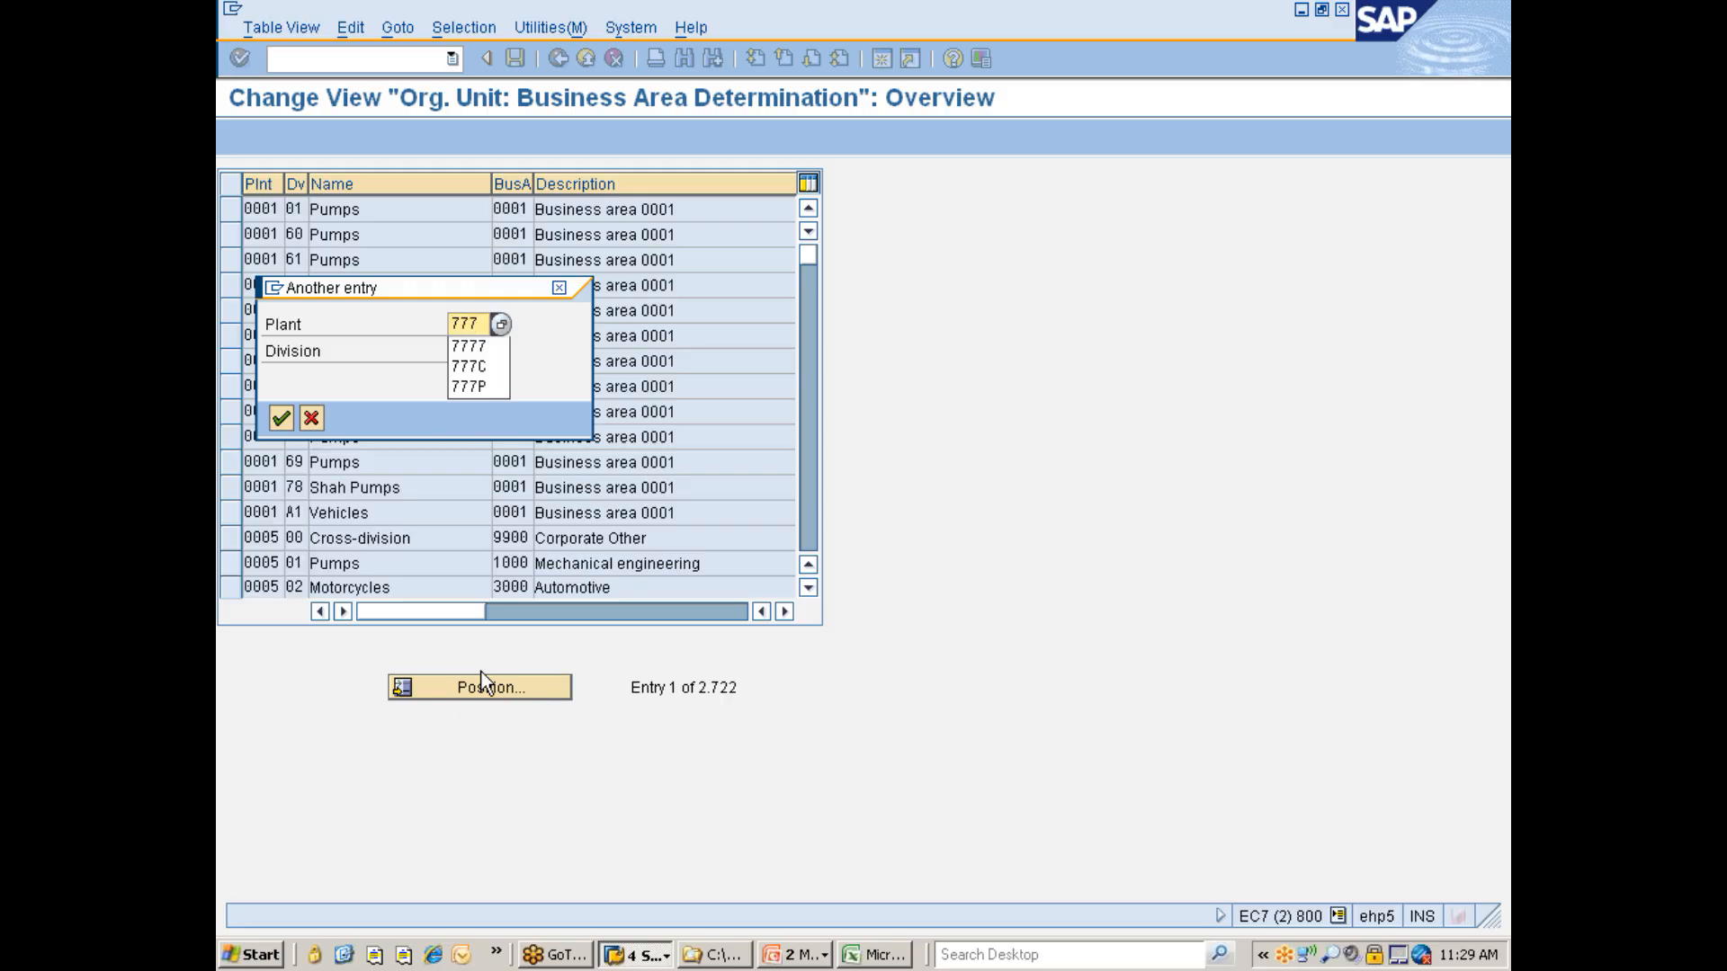
type("C")
key("Return")
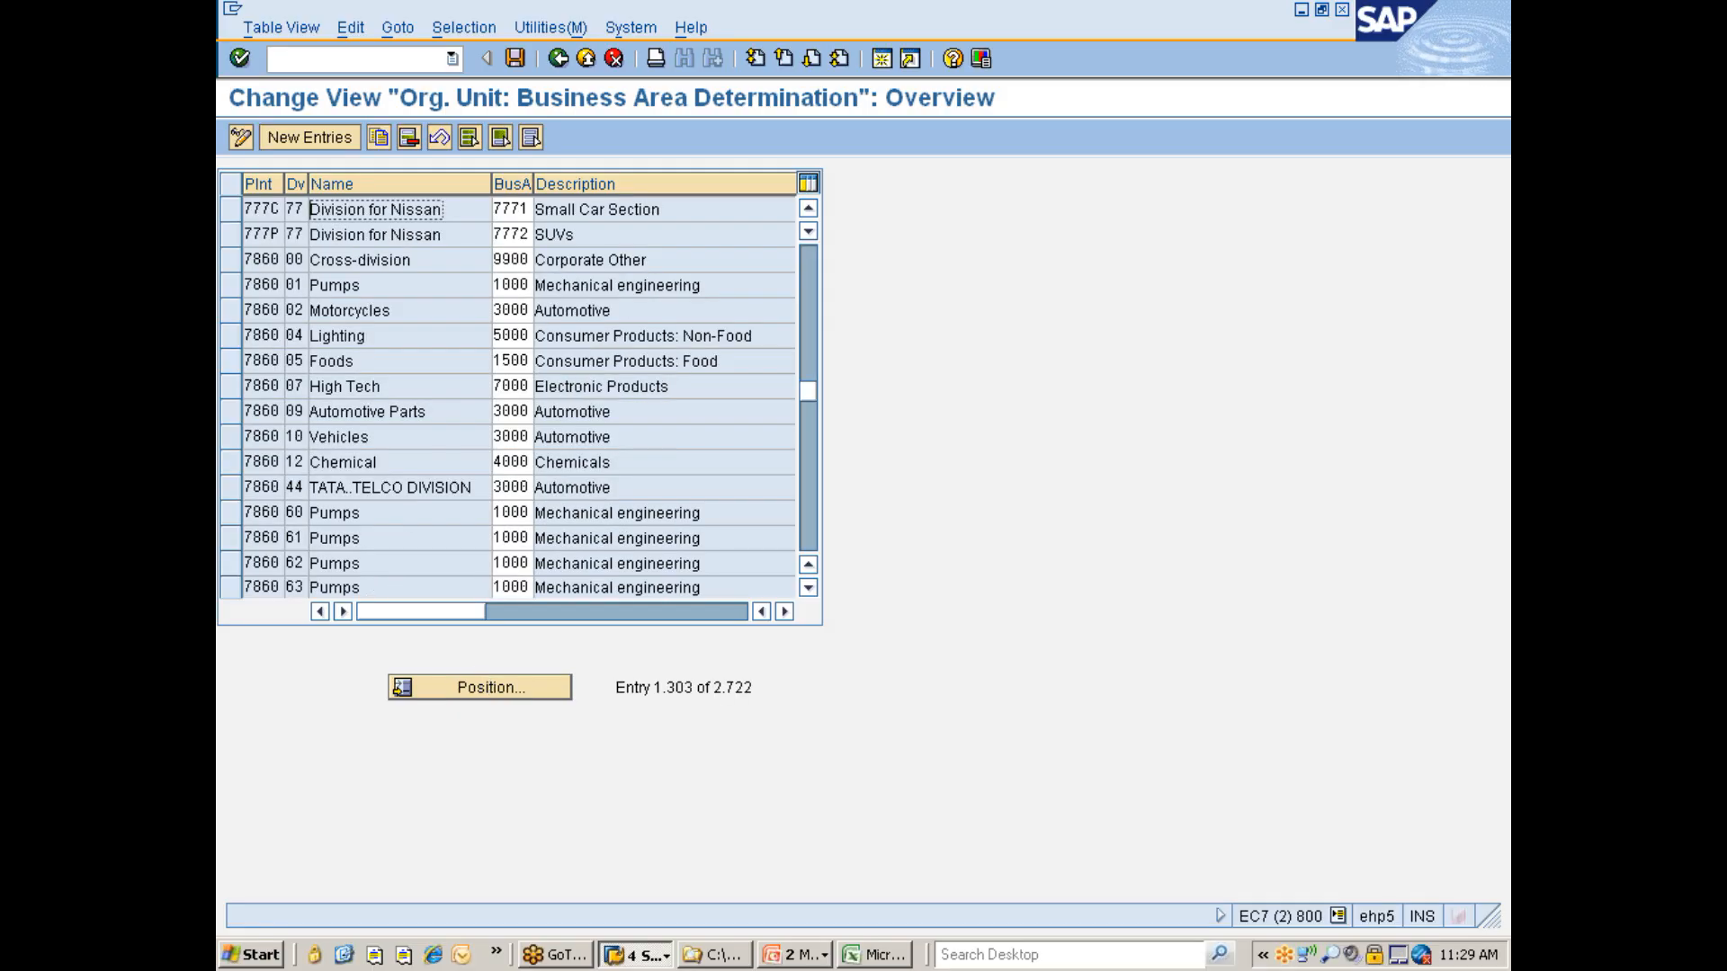
left_click(511, 209)
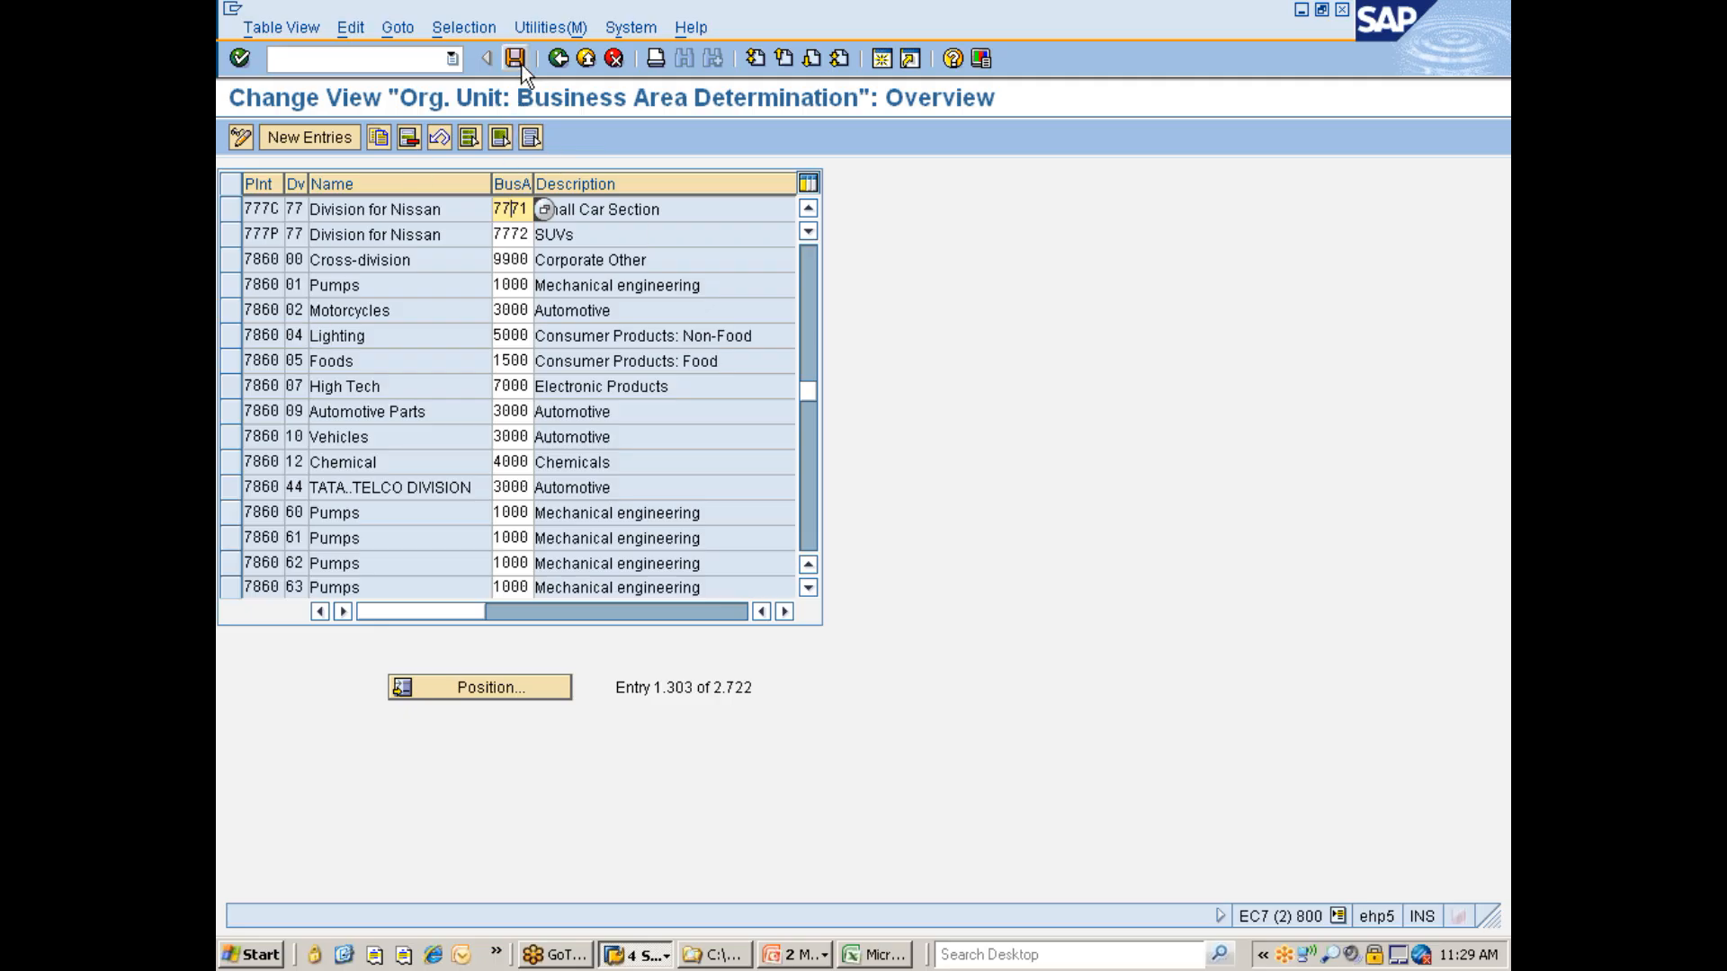
left_click(553, 62)
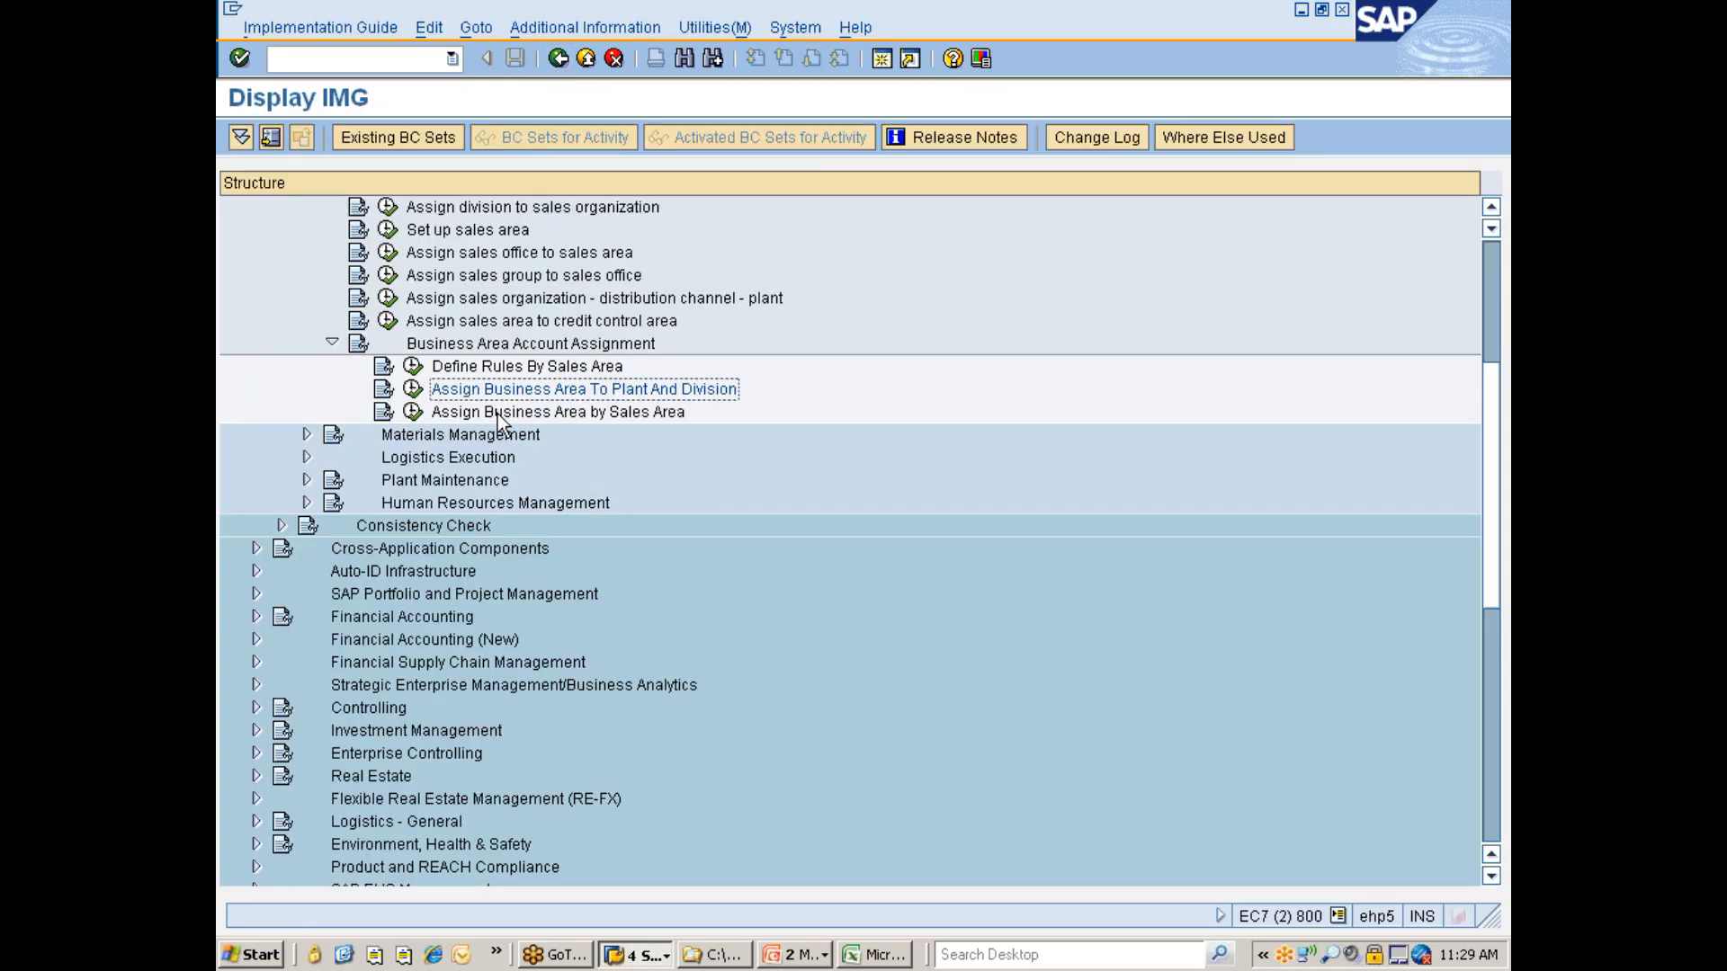
- Open Assign Business Area by Sales Area, position the list to sales organization 7777, browse nearby entries, and go back
left_click(413, 412)
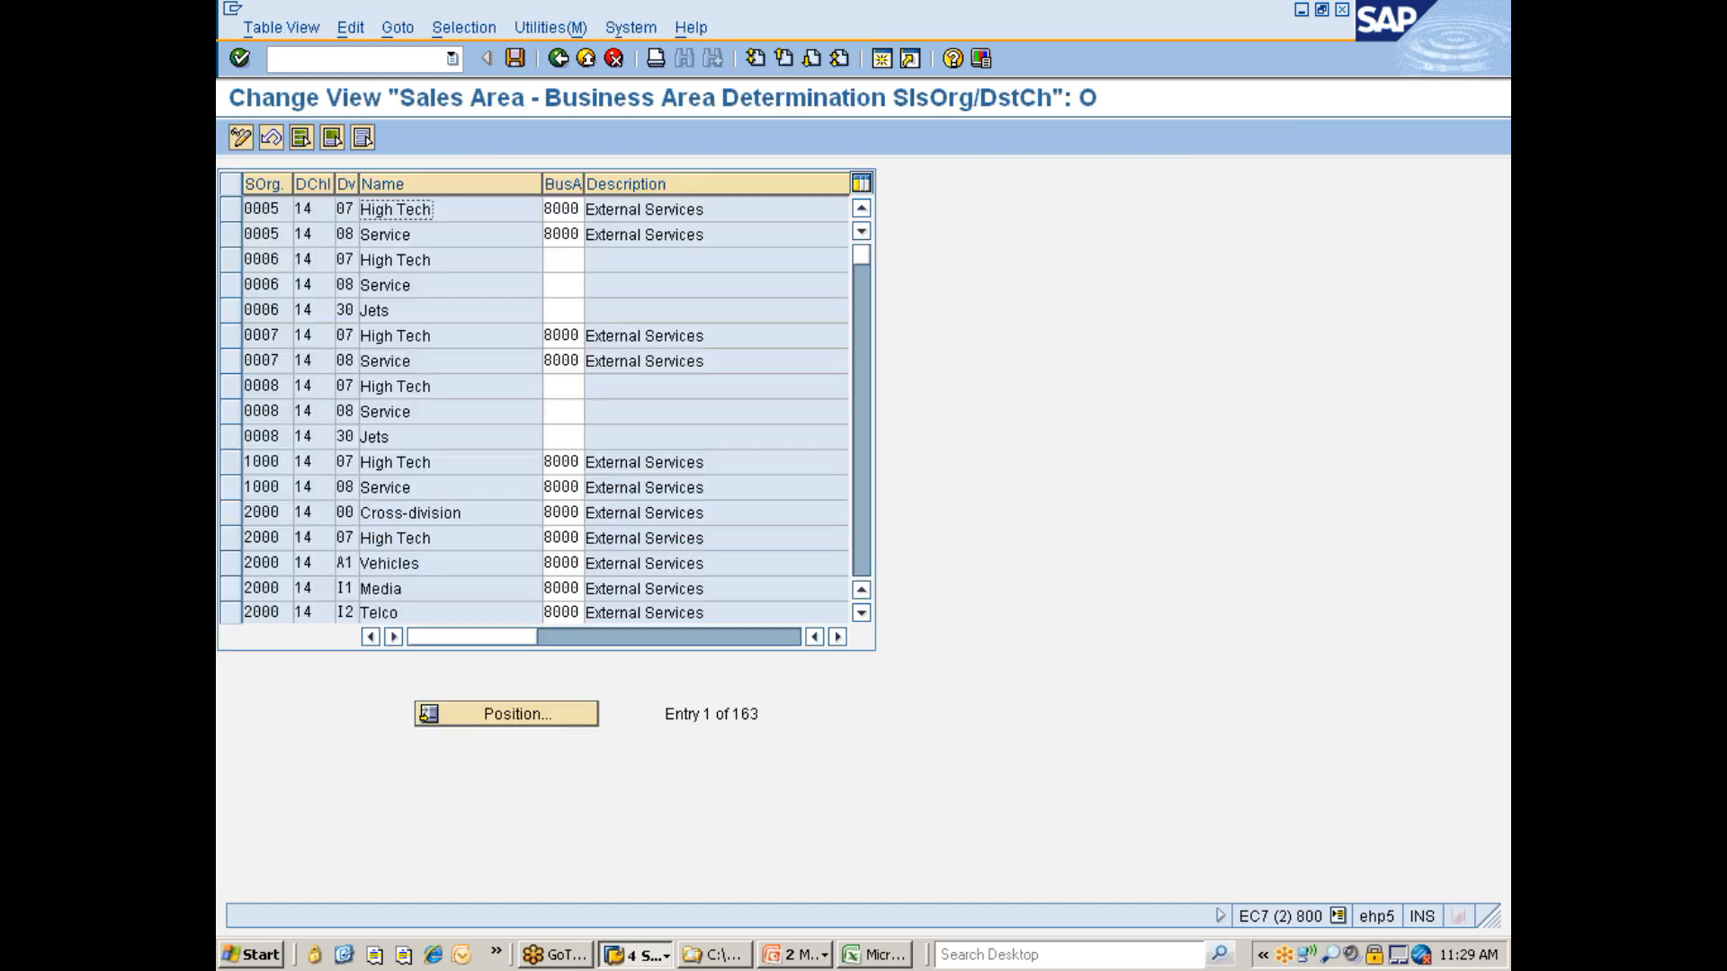
left_click(462, 716)
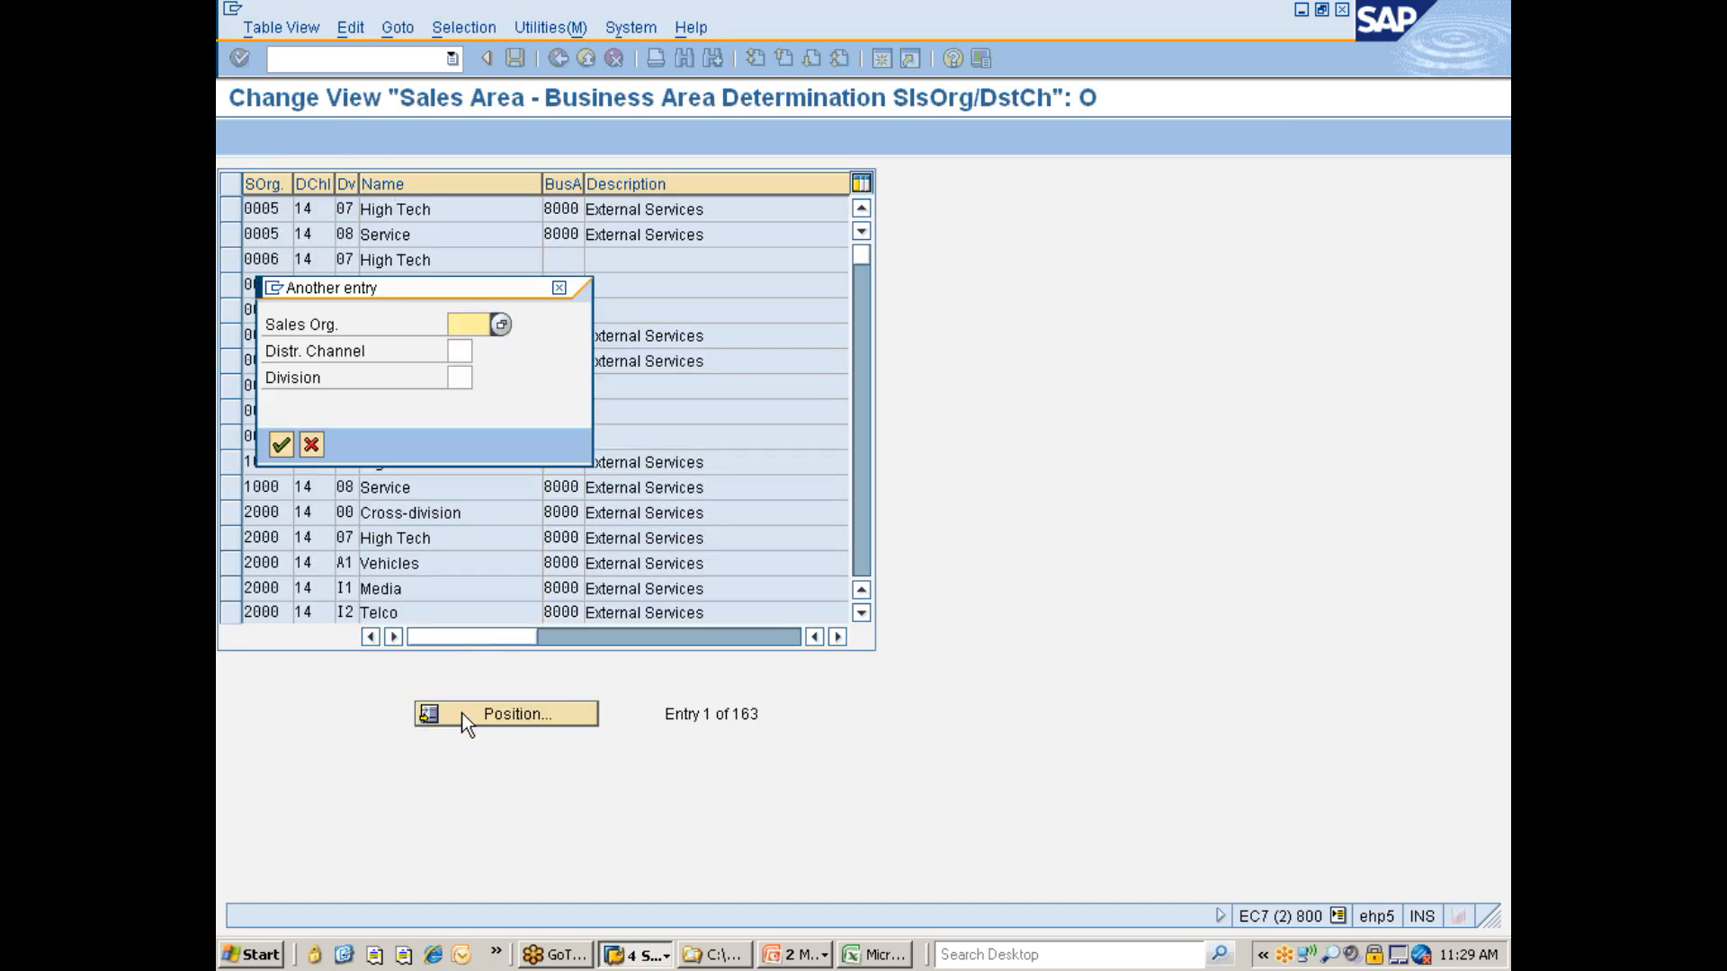
type("7777")
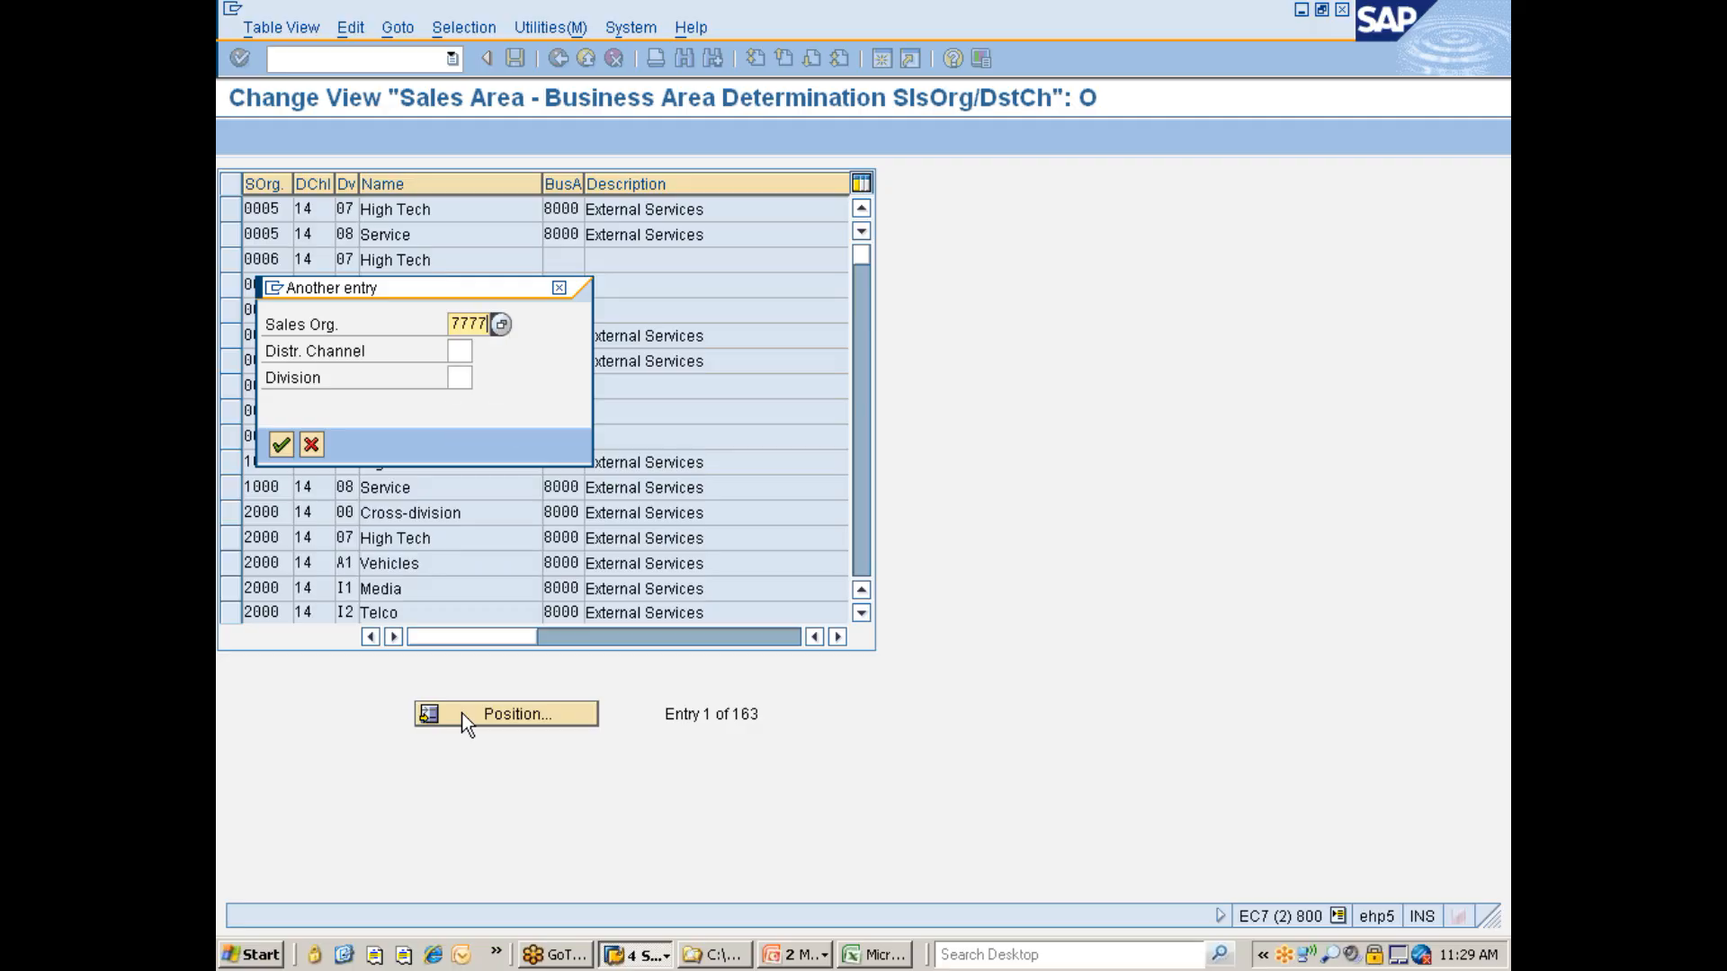
key("Return")
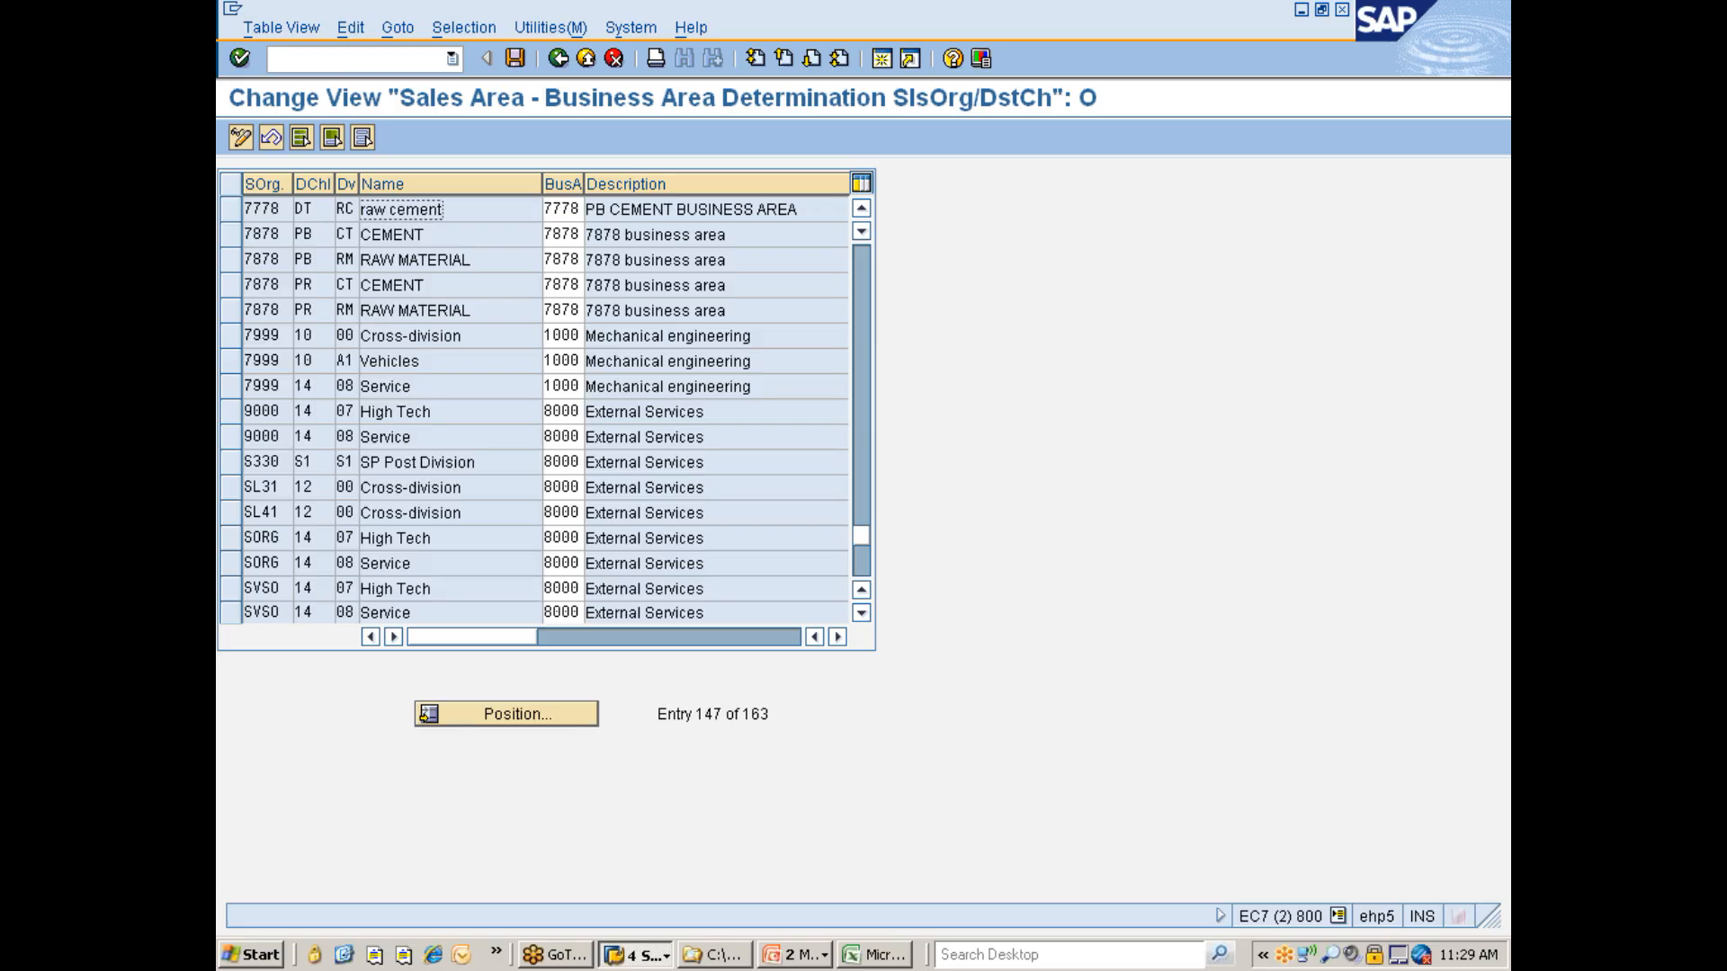
left_click(861, 216)
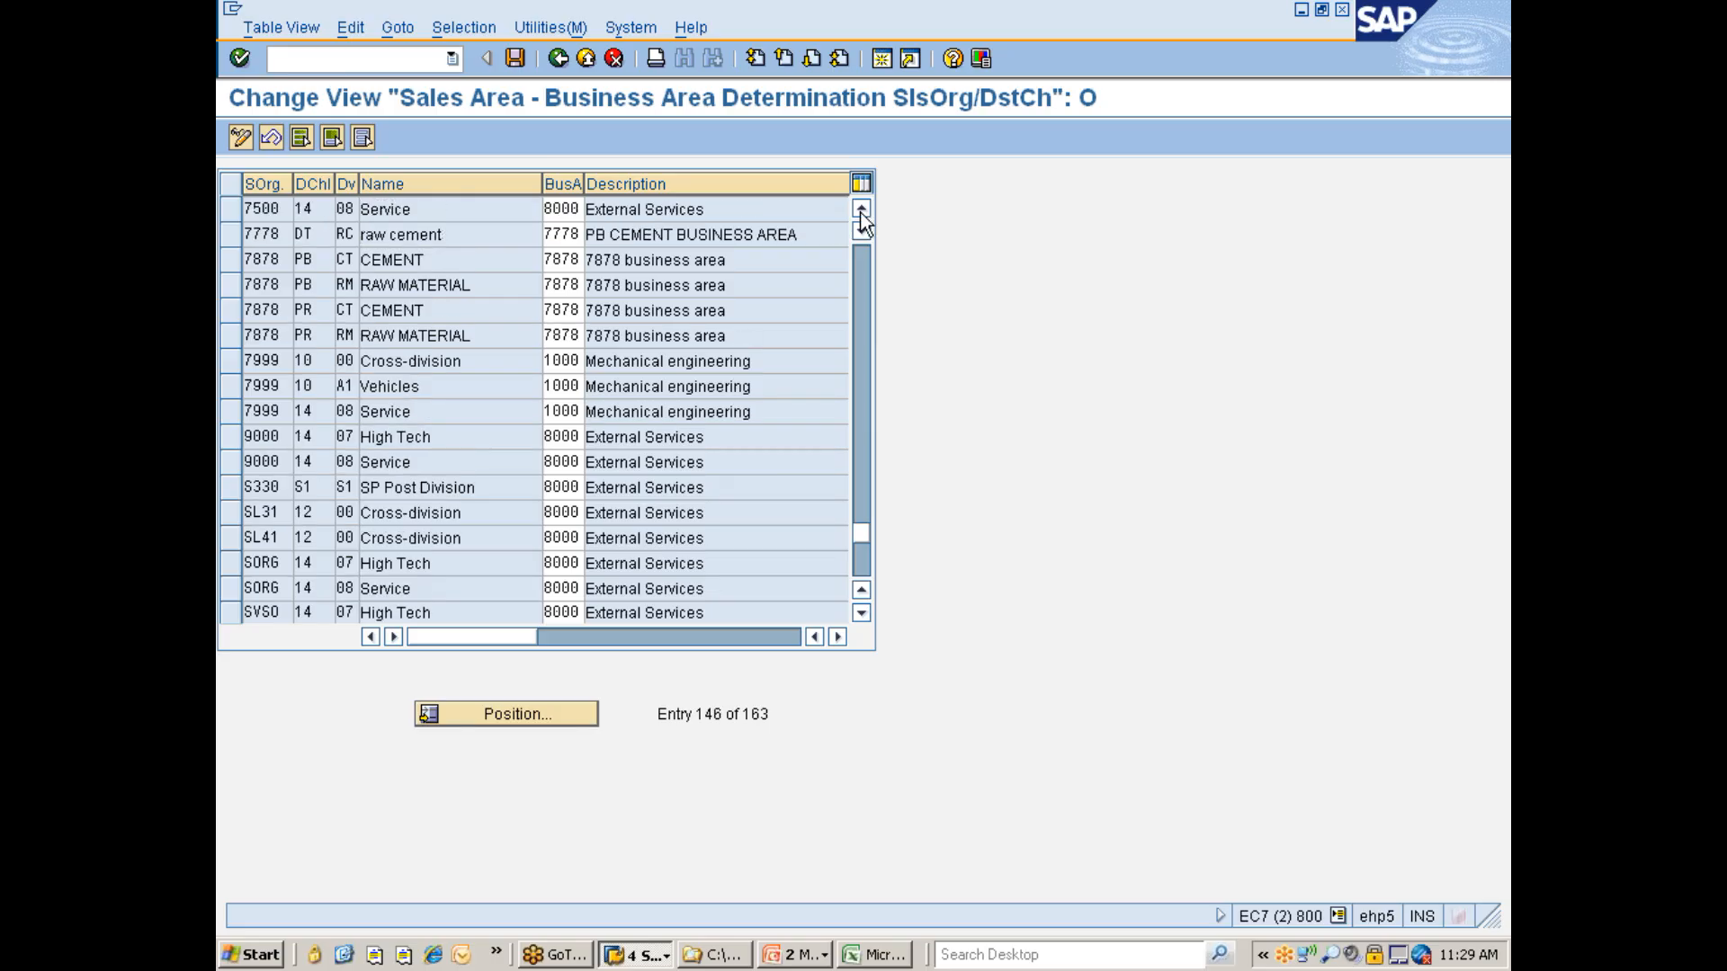
left_click(861, 216)
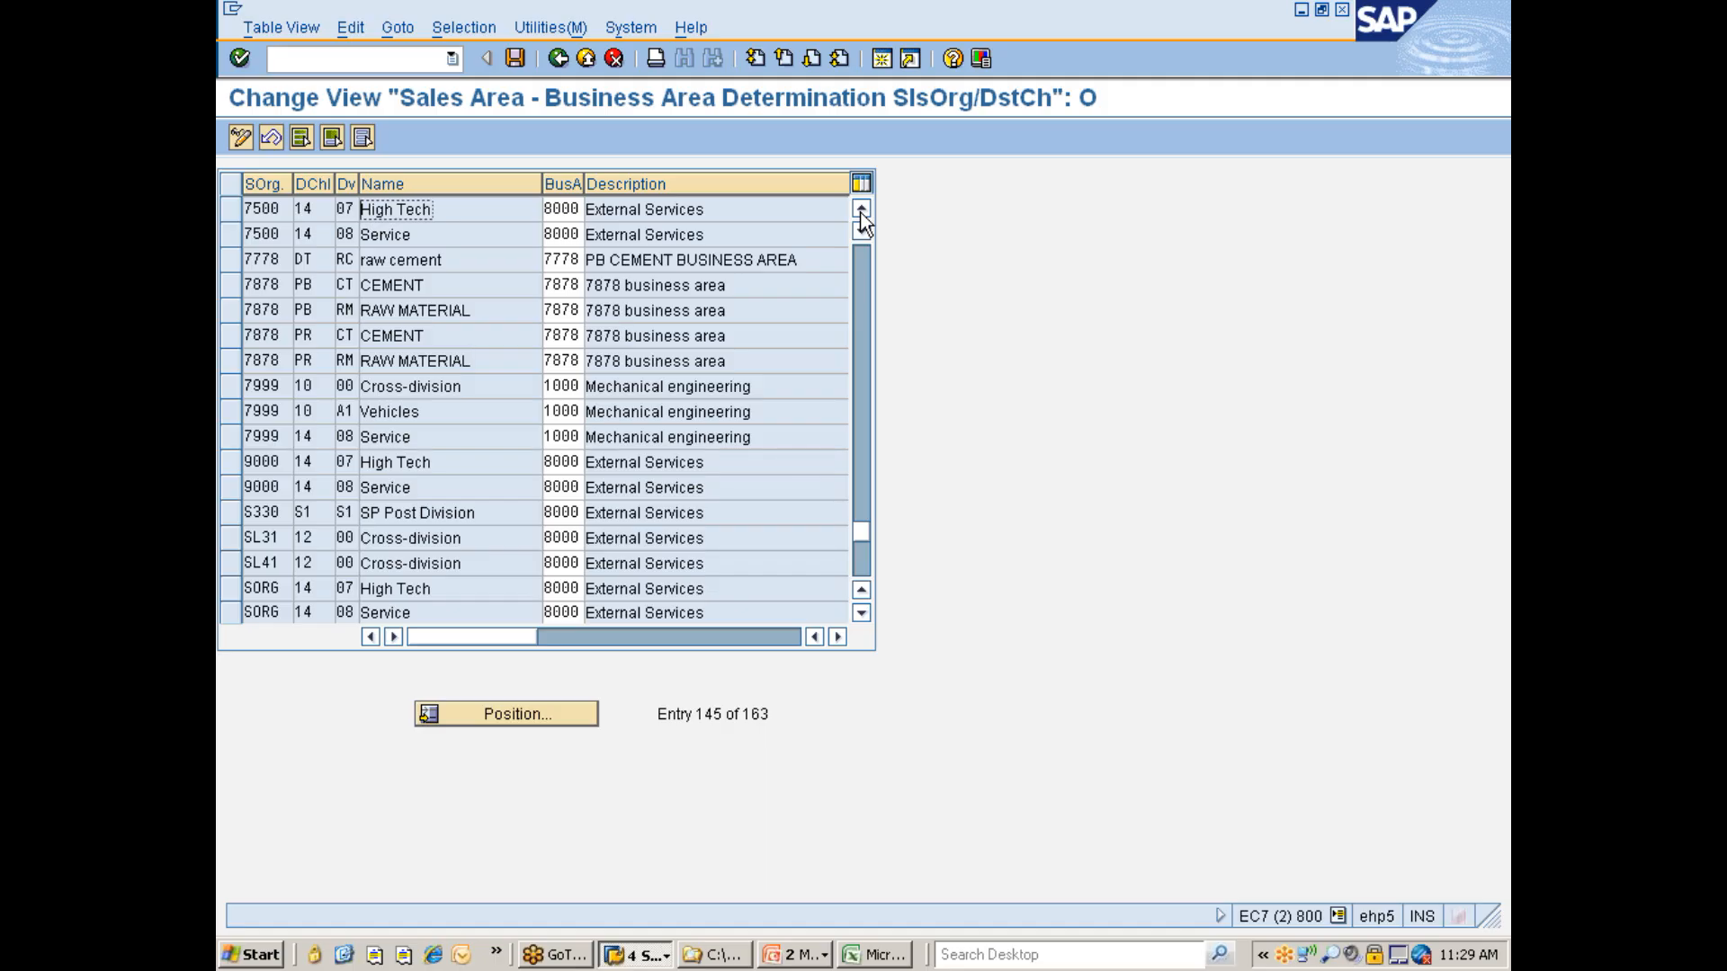
left_click(861, 212)
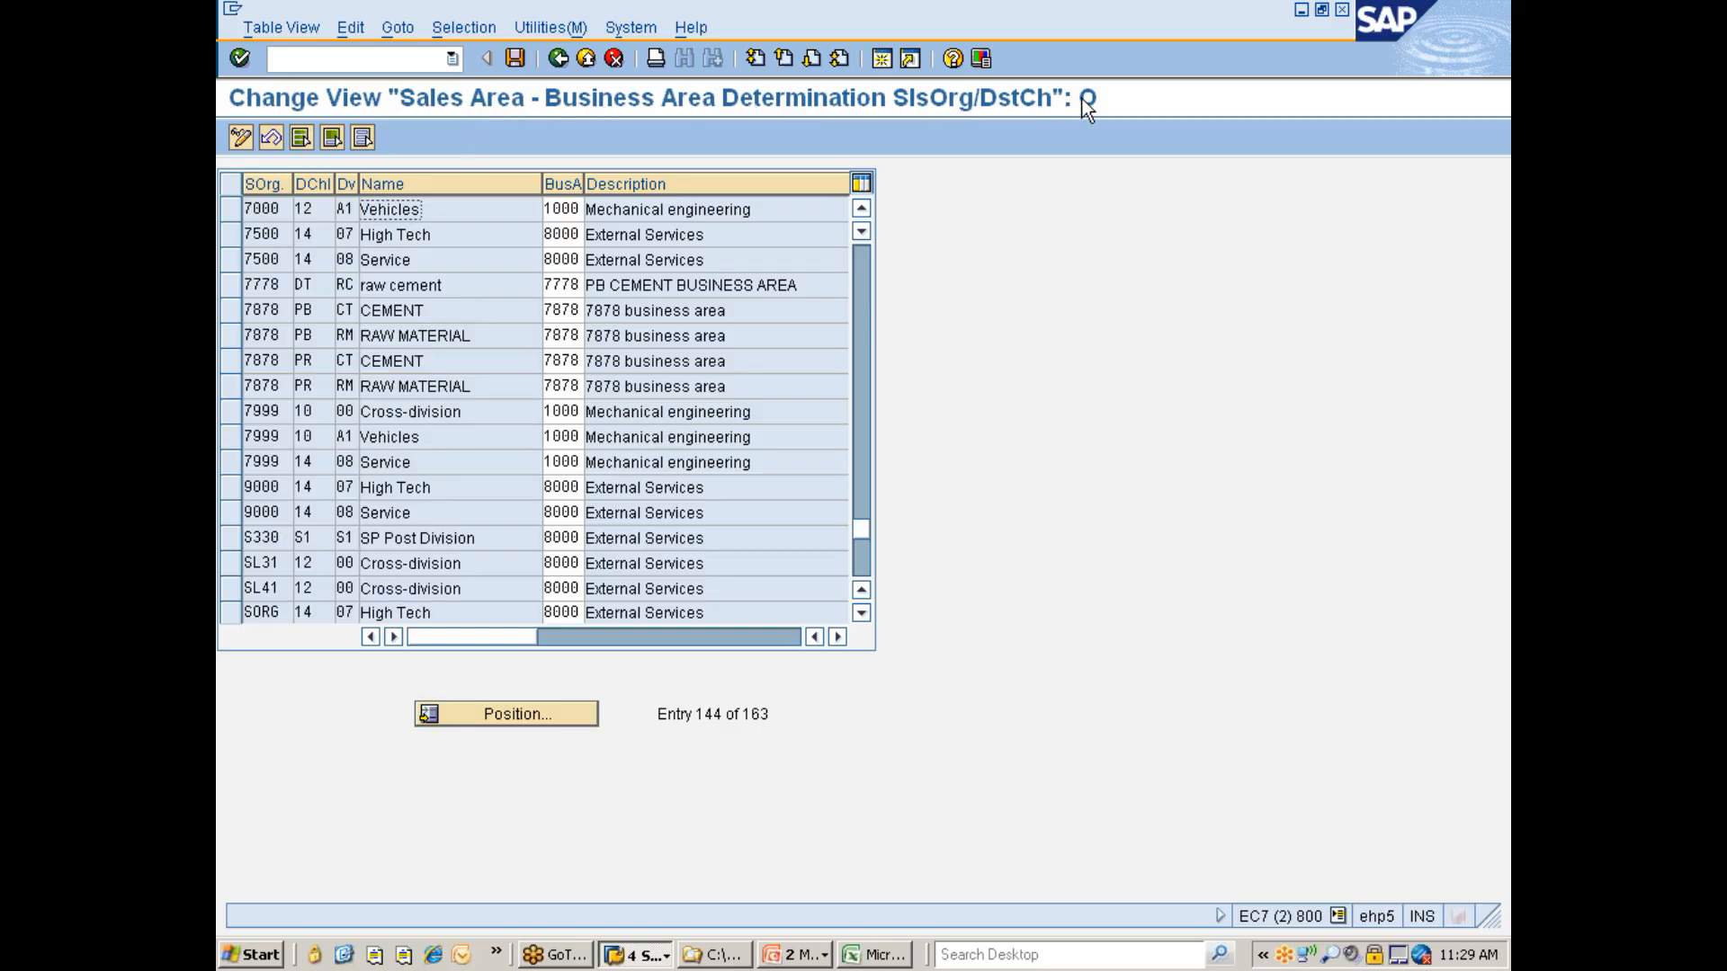
left_click(558, 58)
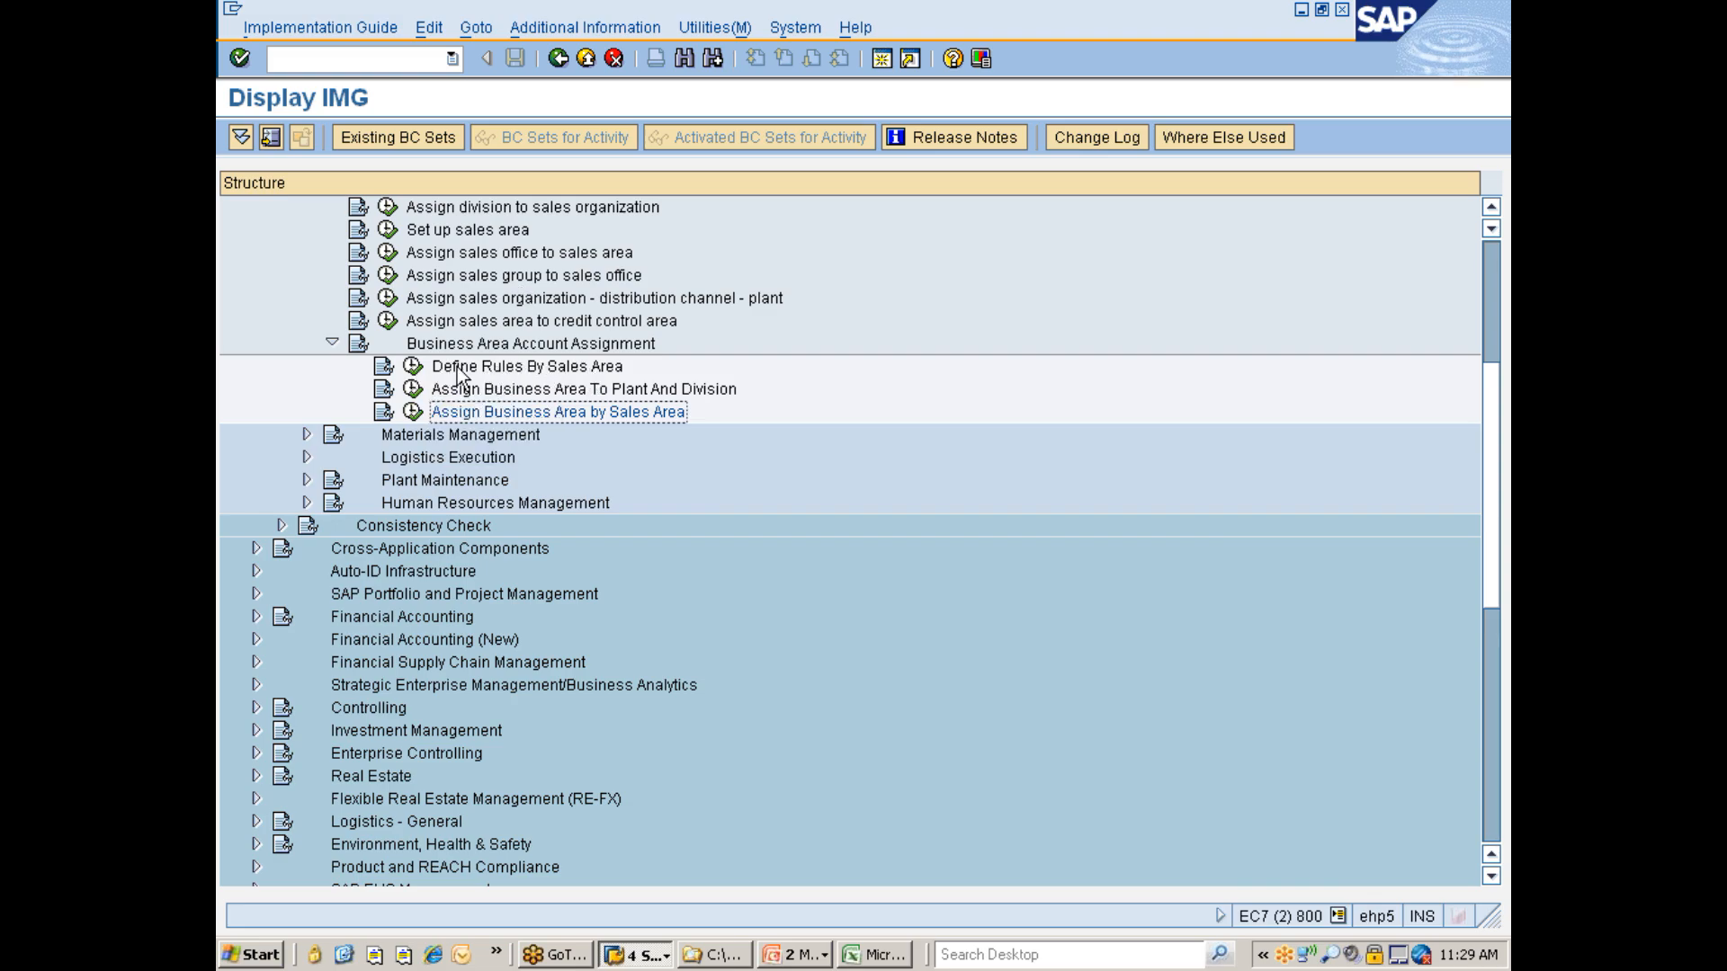
- Collapse the sales and distribution assignments and open Assign purchasing organization to company code under Materials Management
left_click(332, 344)
scroll(456, 359, "up", 3)
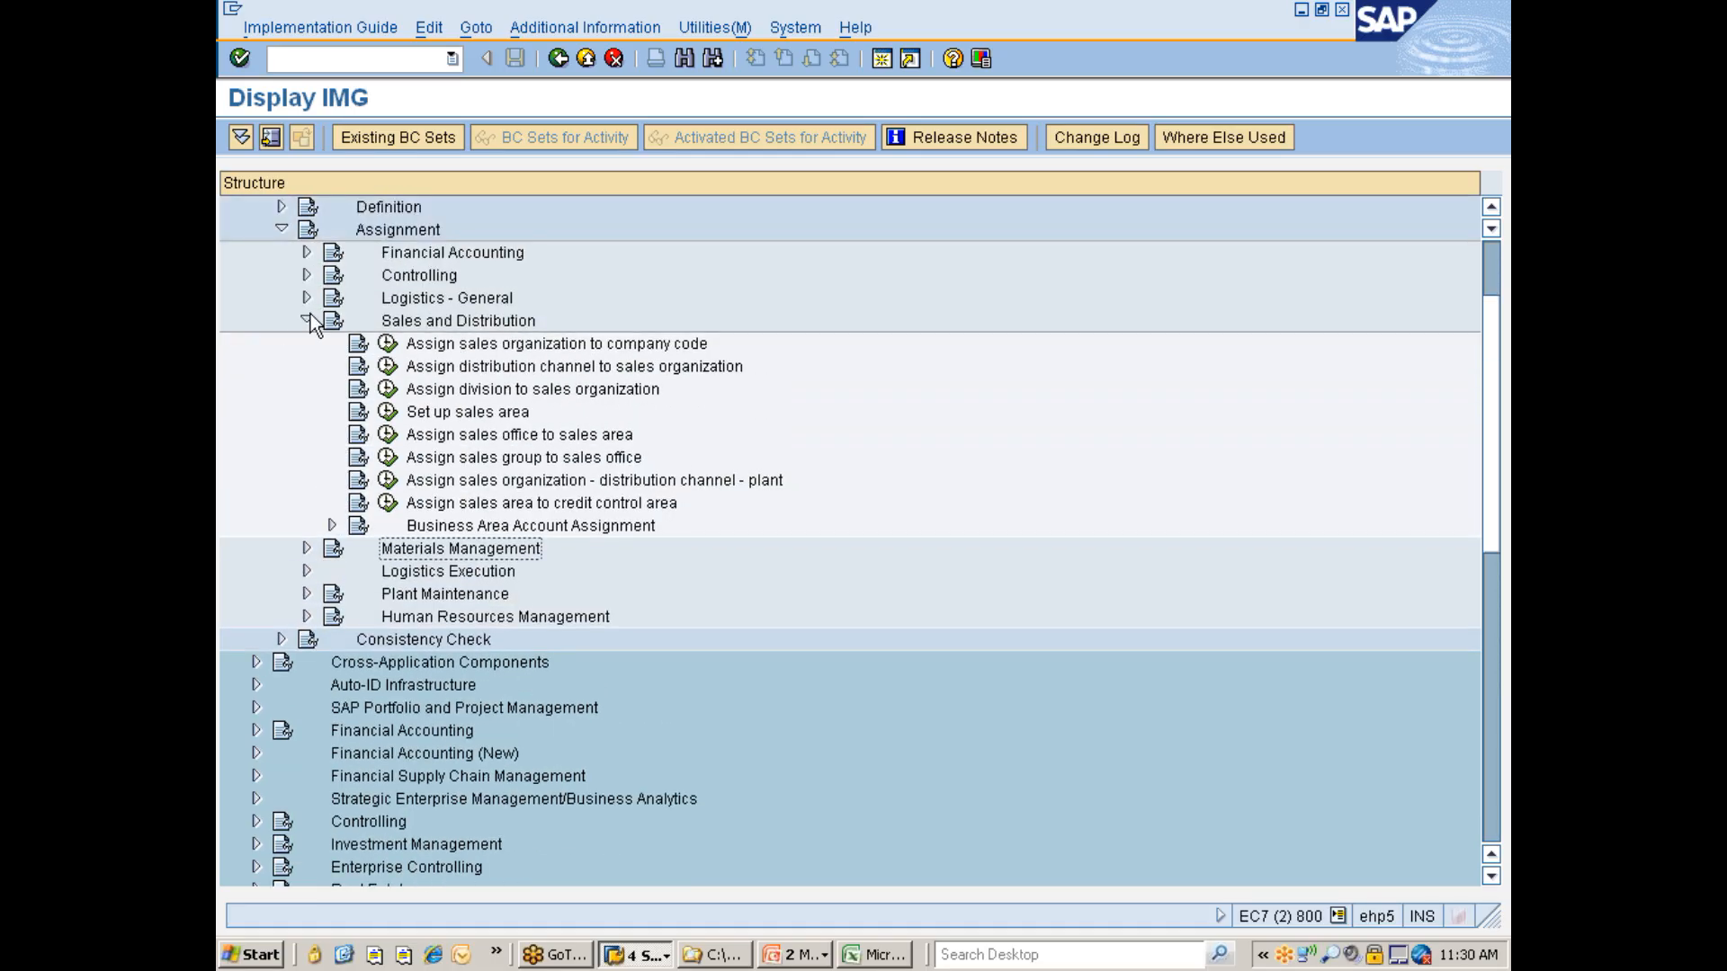
left_click(306, 321)
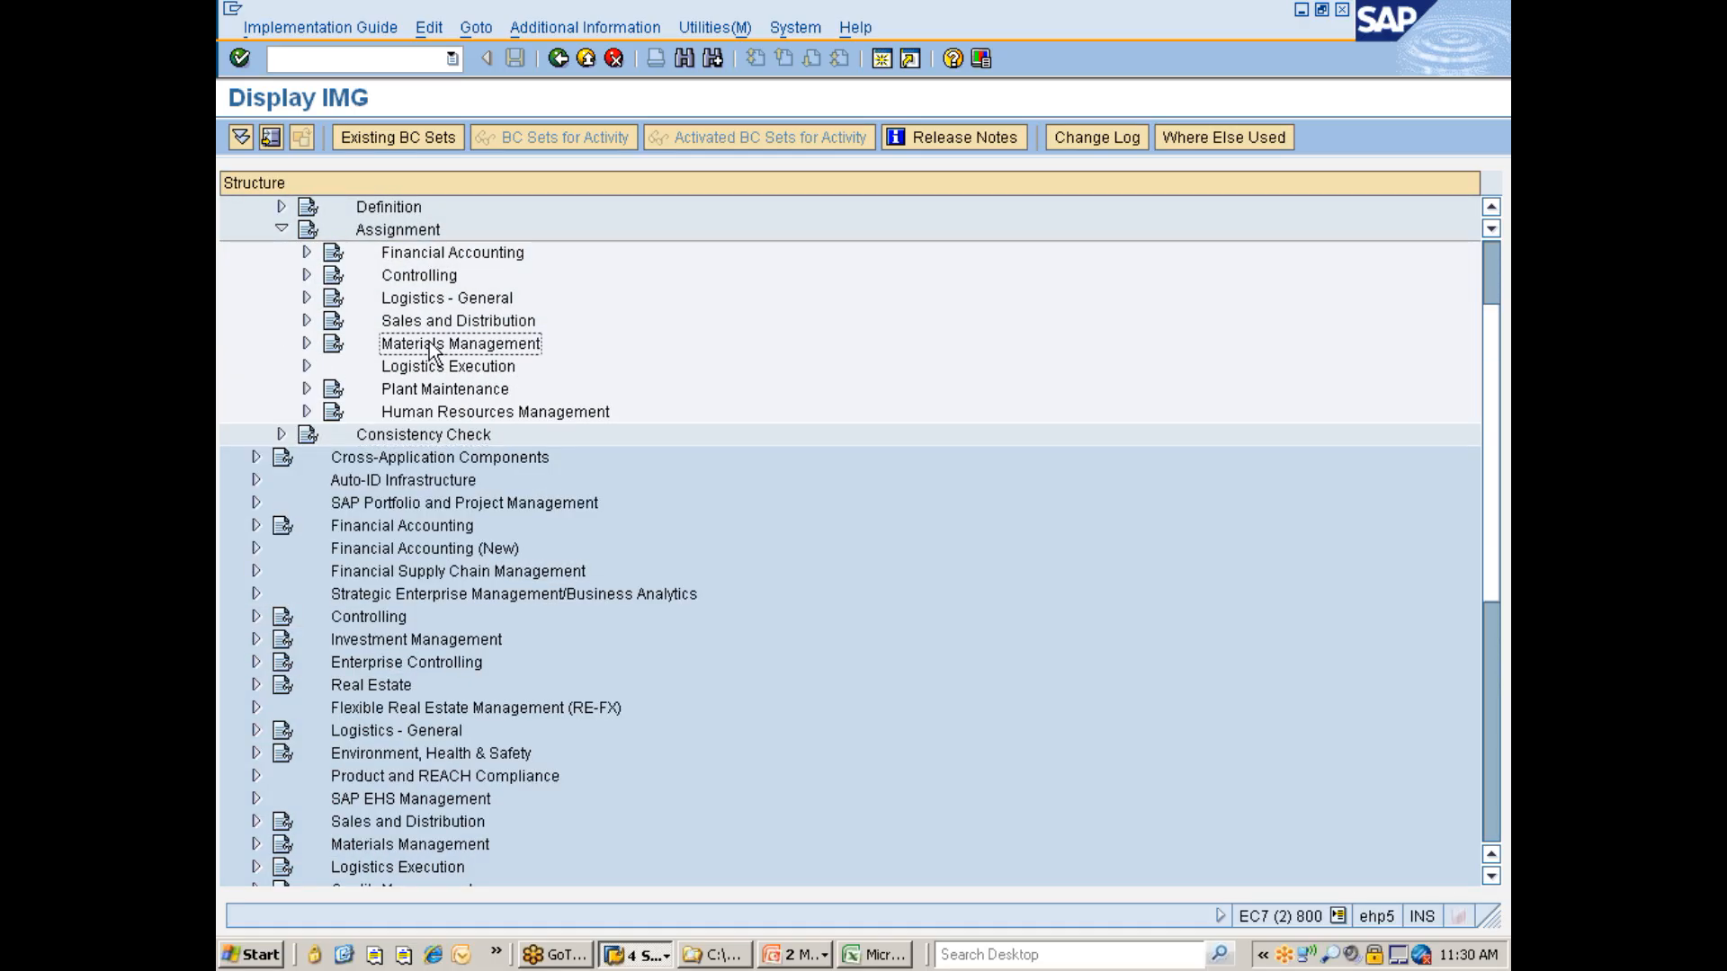
key("Right")
key("Down")
key("alt+Tab")
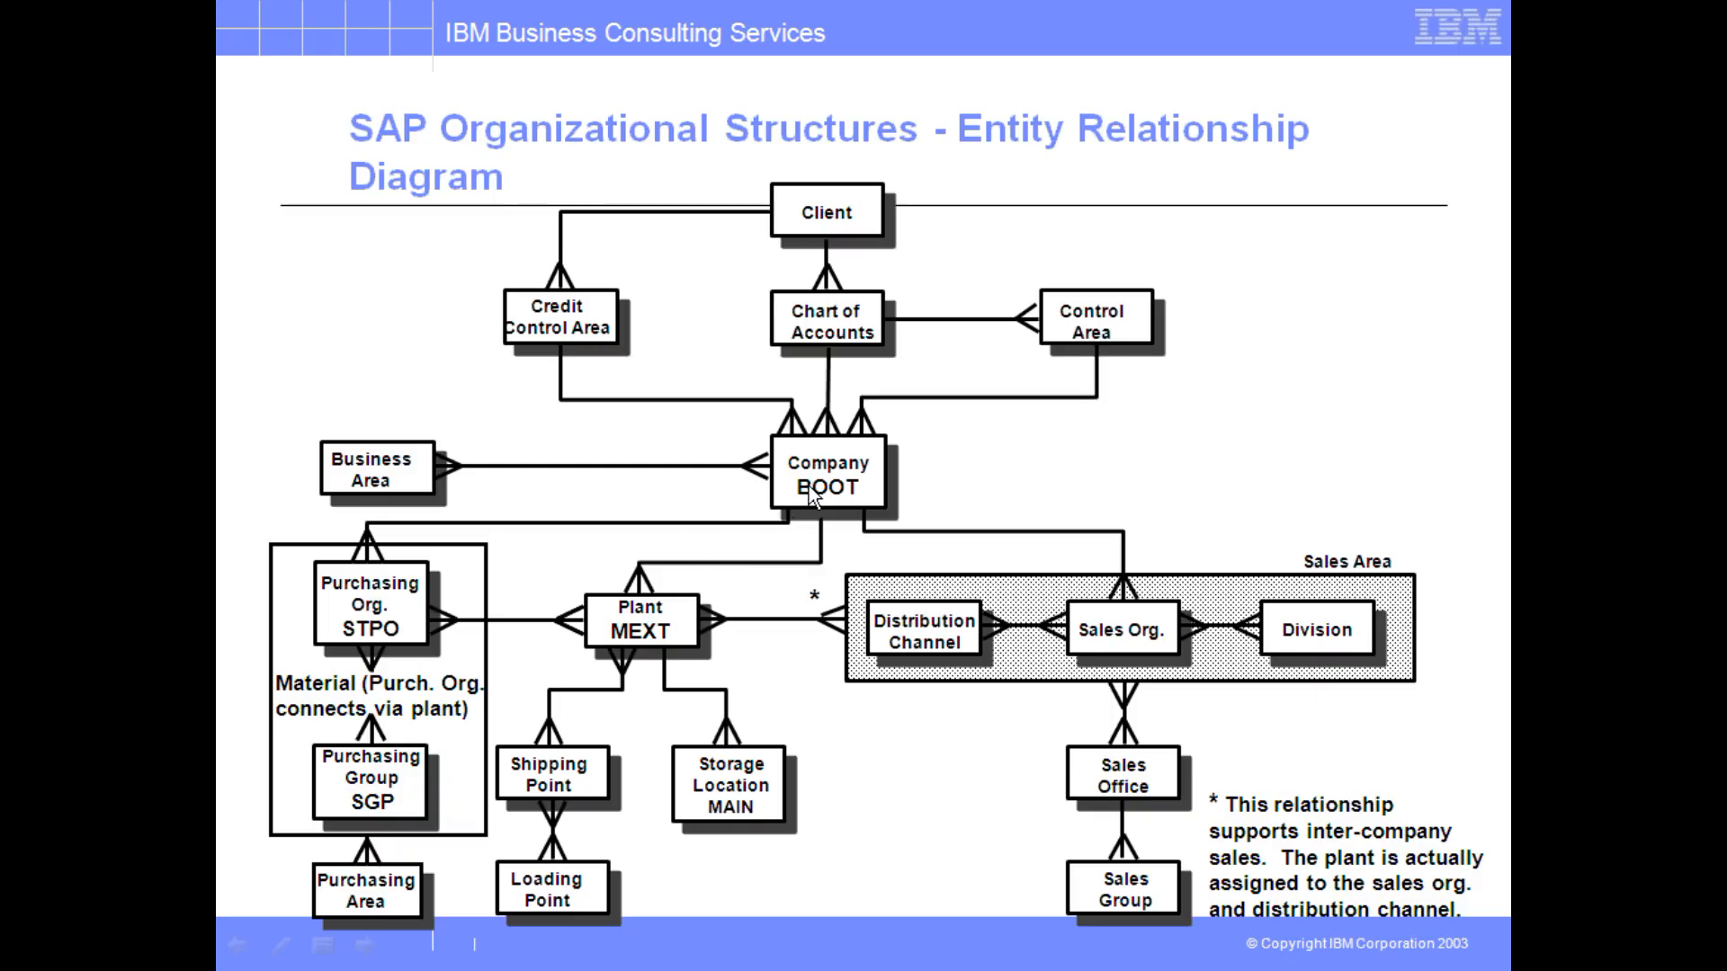
key("alt+Tab")
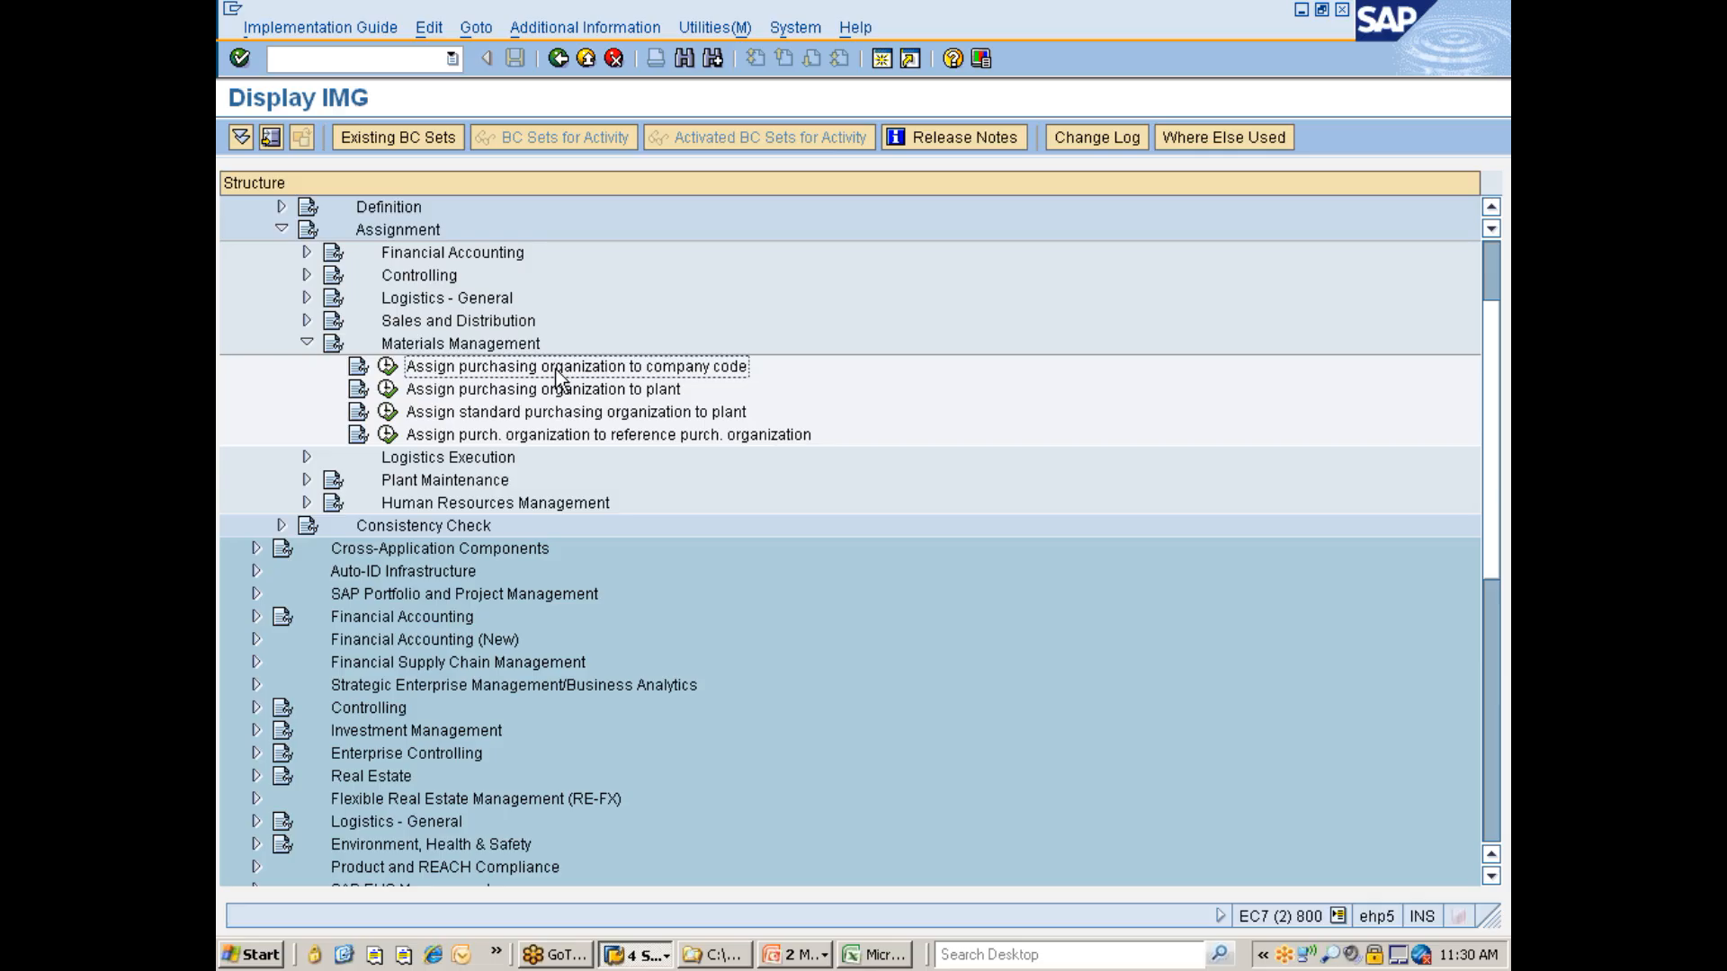
left_click(387, 367)
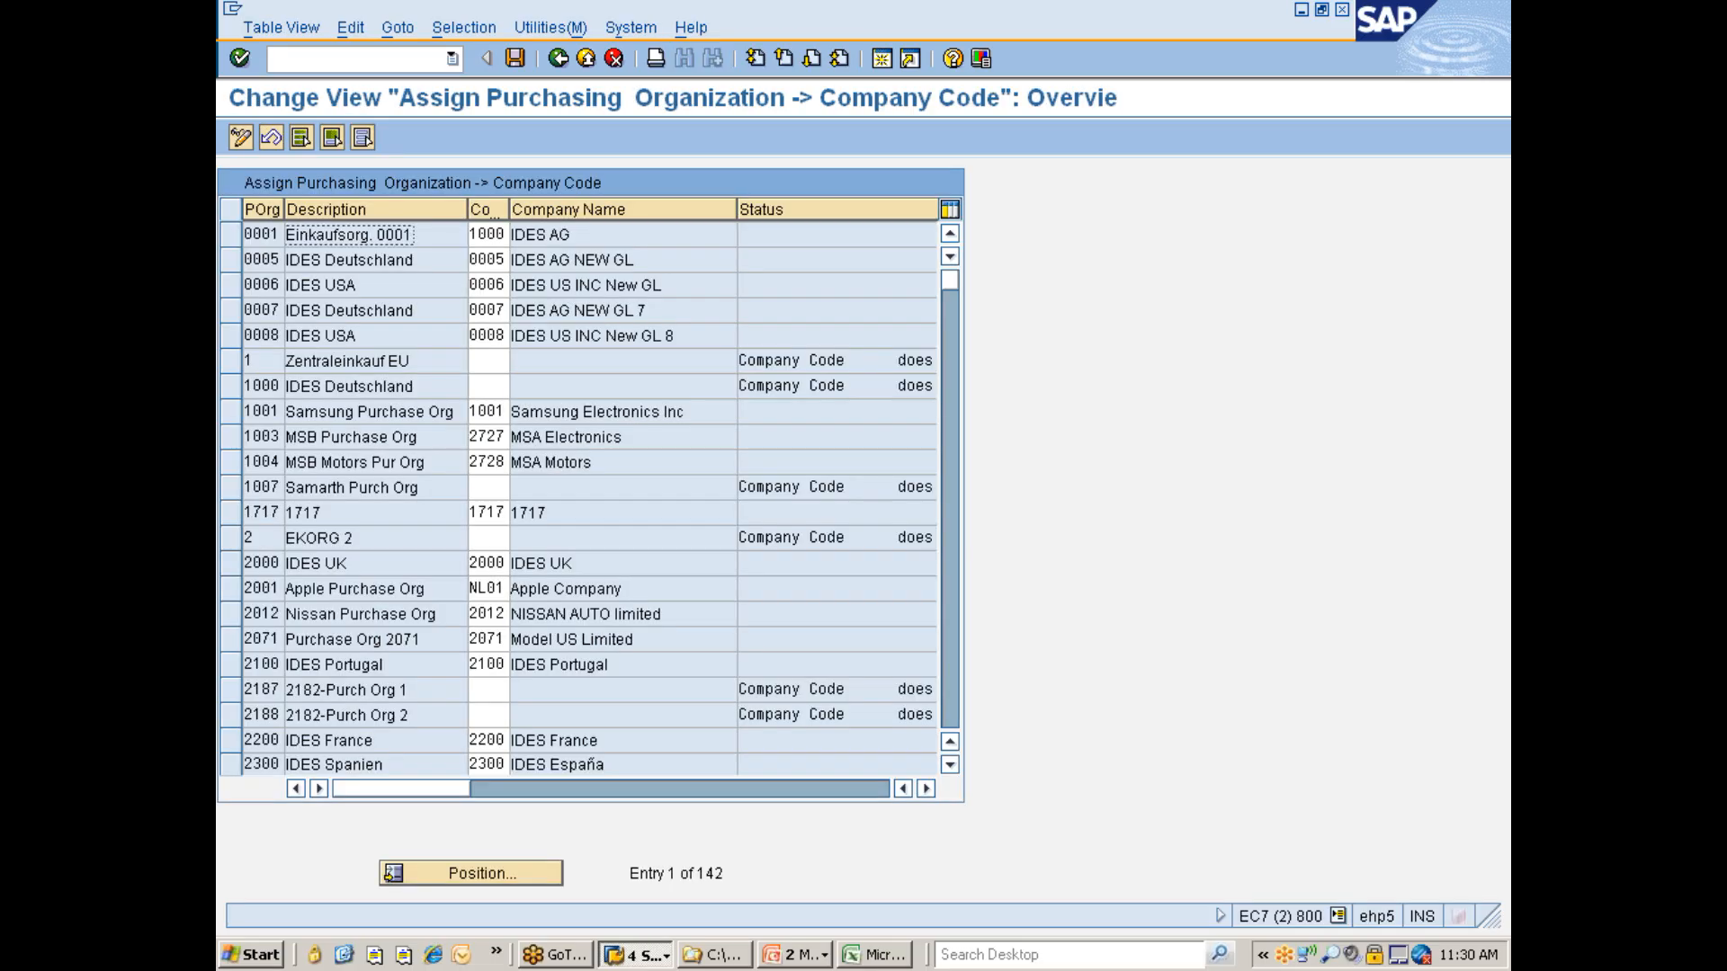
- Position to purchasing organization 777C, assign it to company code 7777, and save under the Nissan changes request
left_click(461, 869)
type("7777")
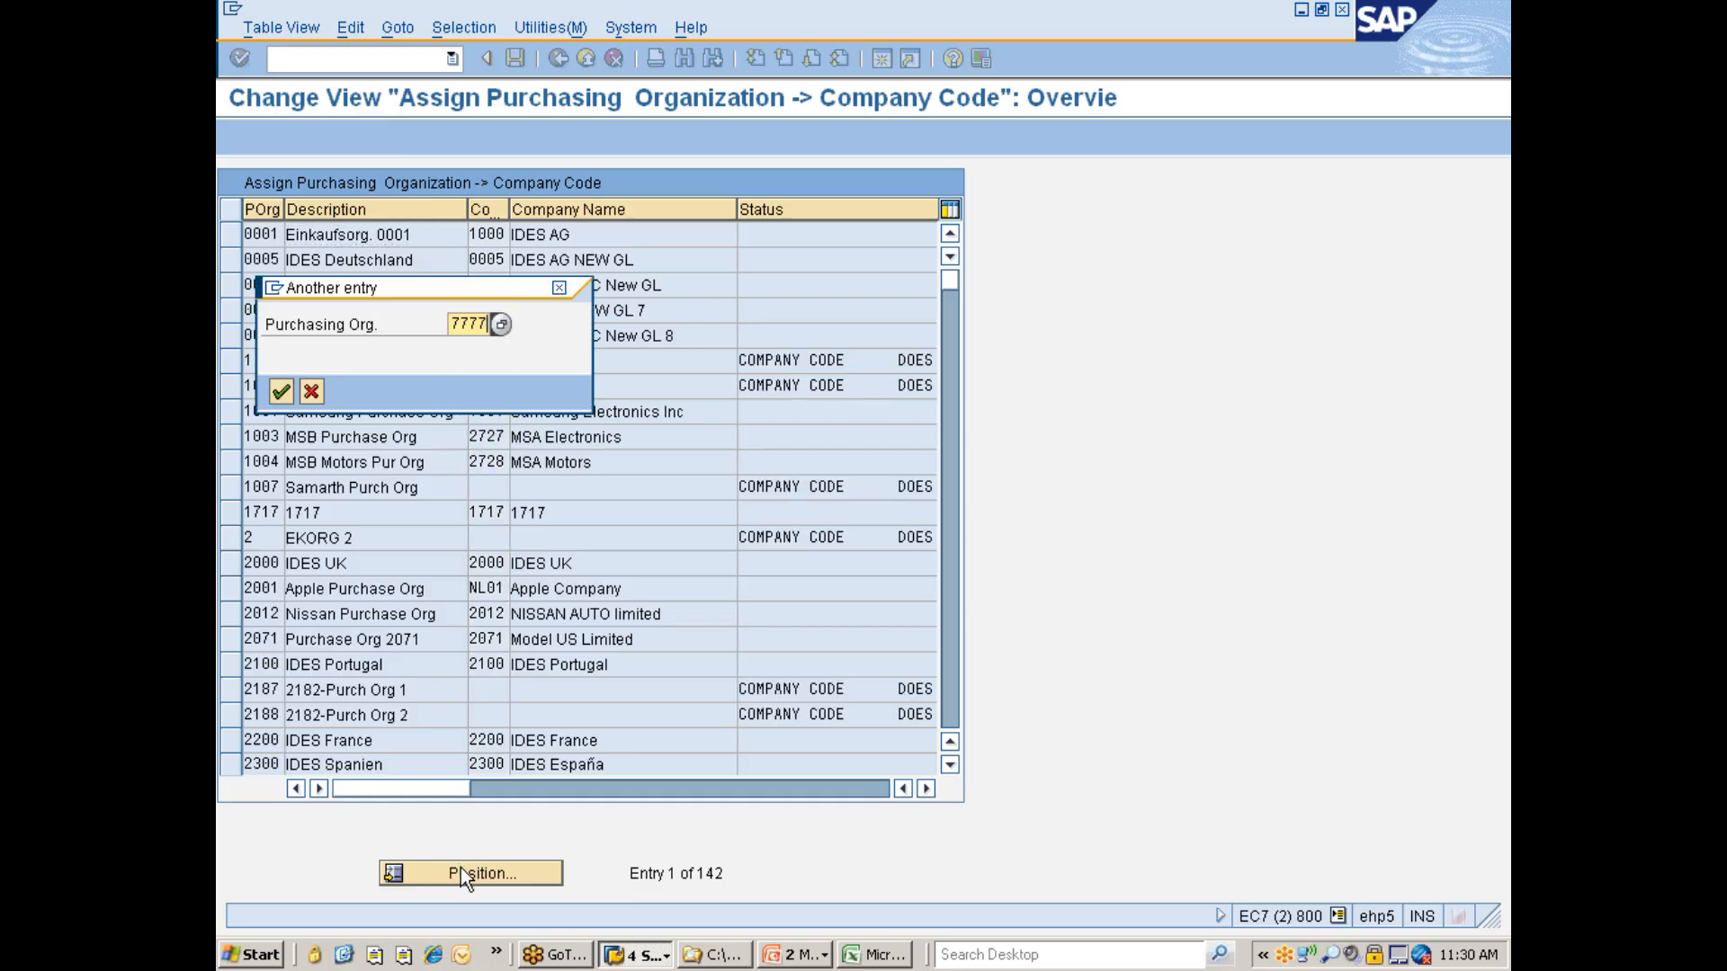
key("BackSpace")
type("C")
key("Return")
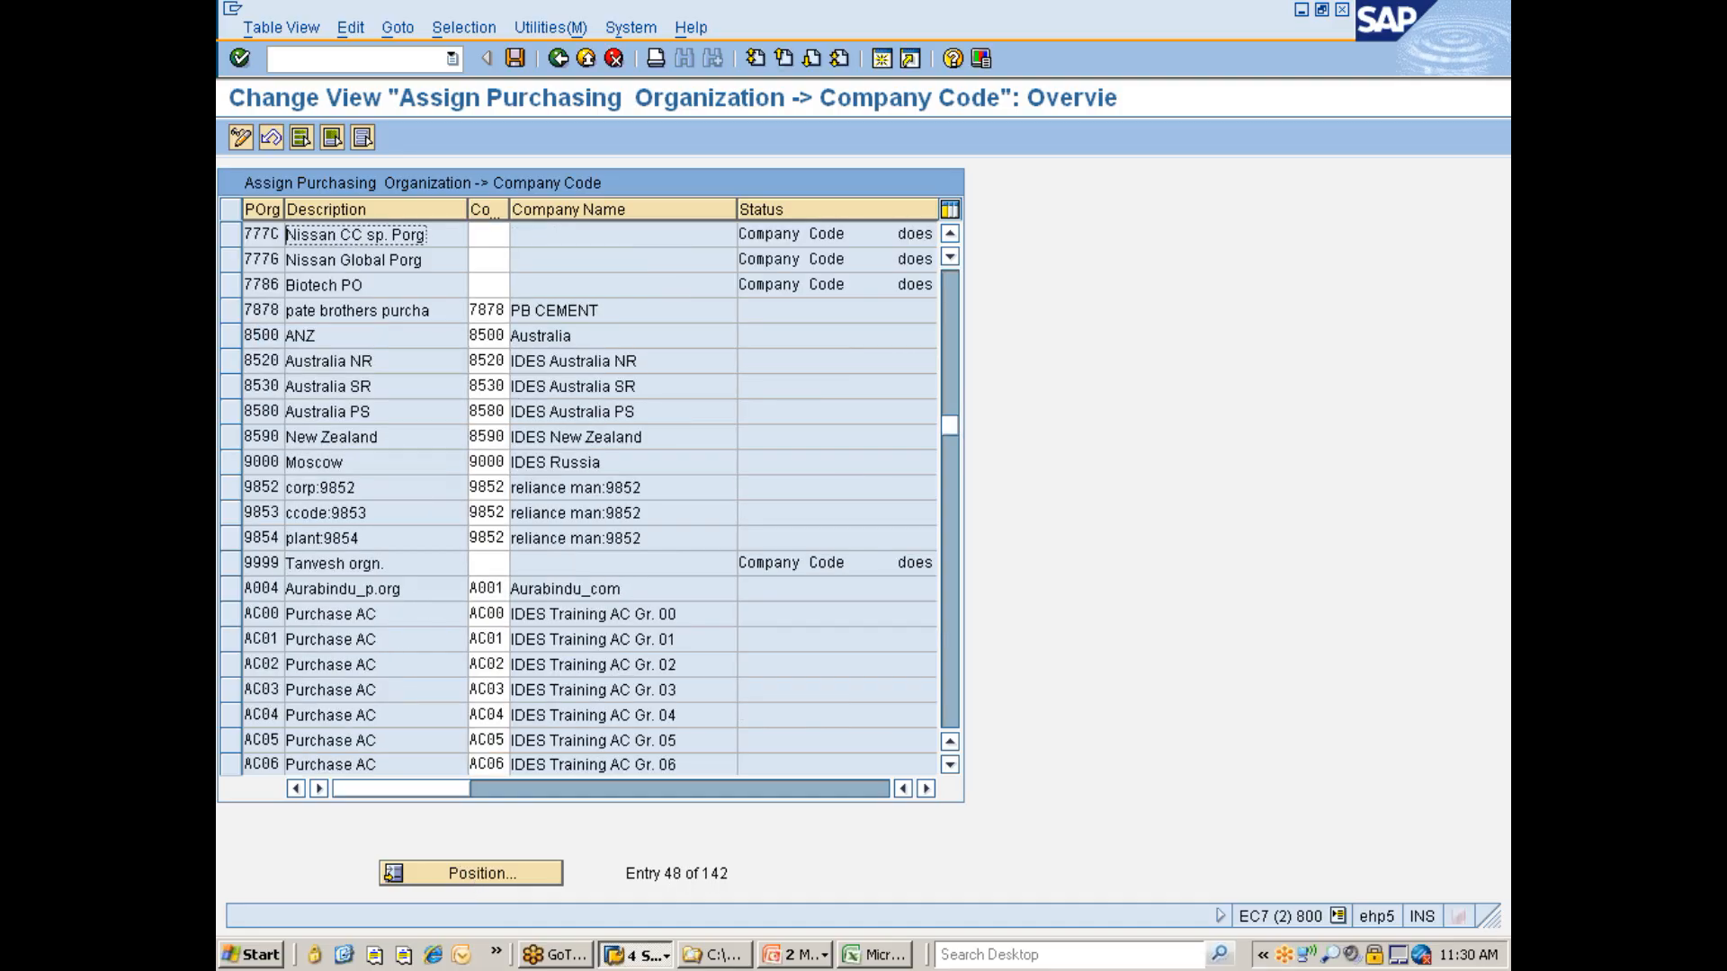
left_click(488, 234)
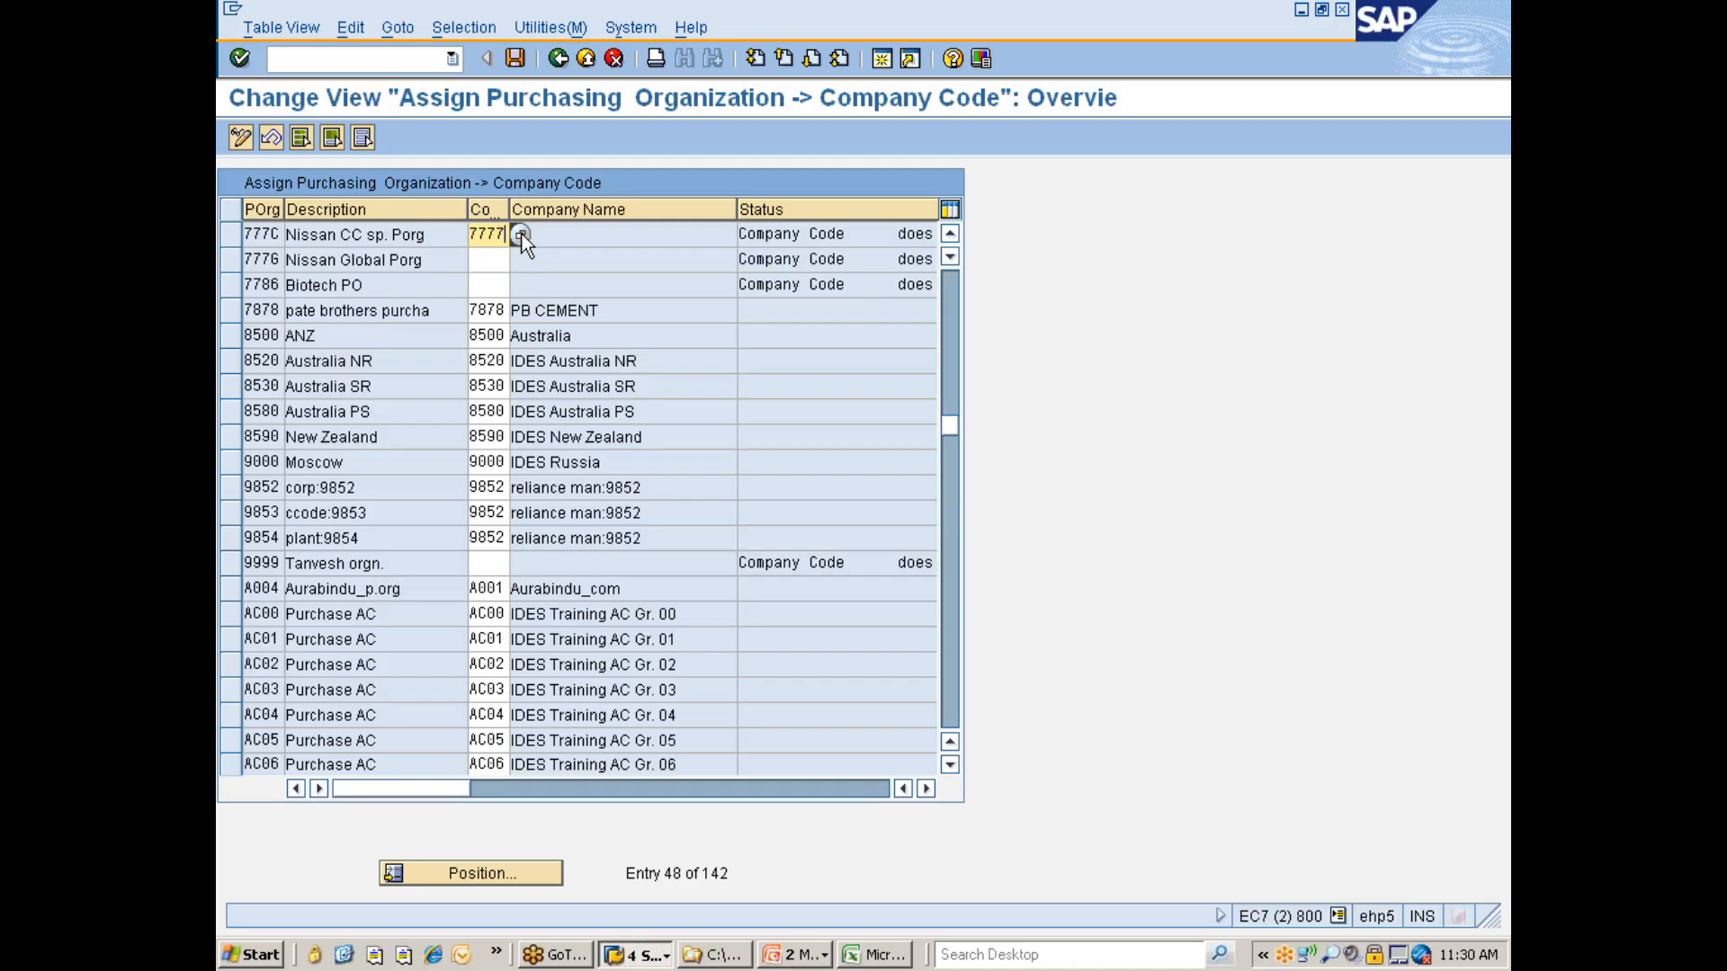
key("Return")
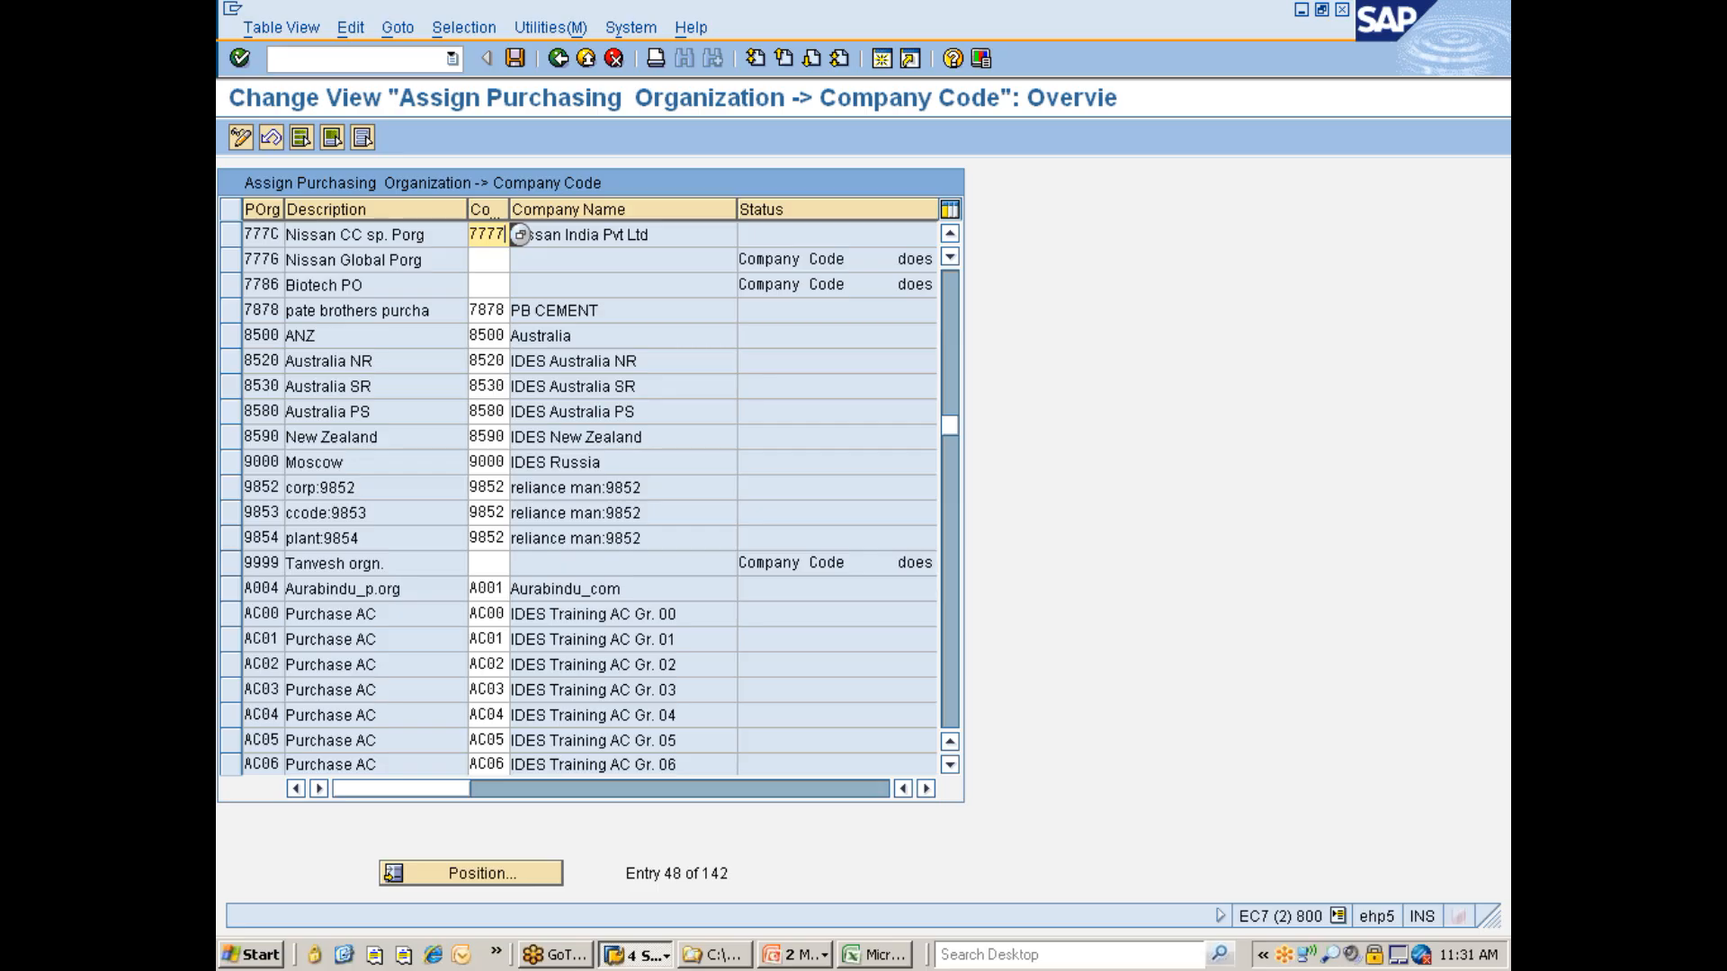
left_click(487, 260)
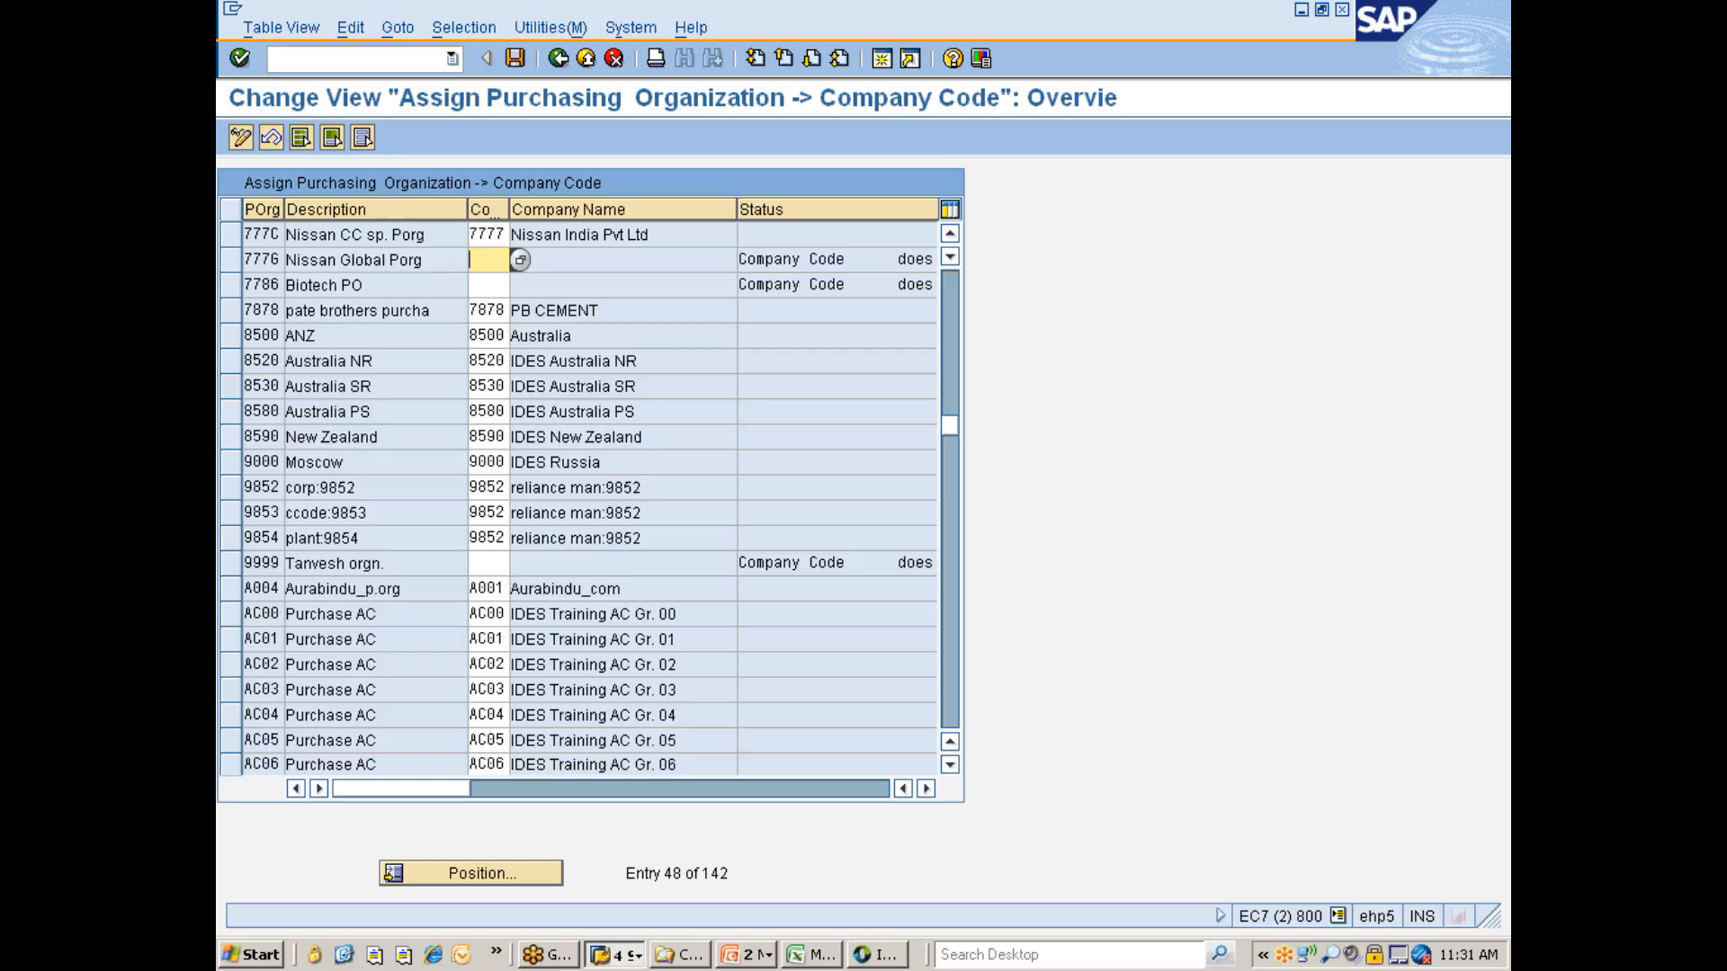
left_click(515, 58)
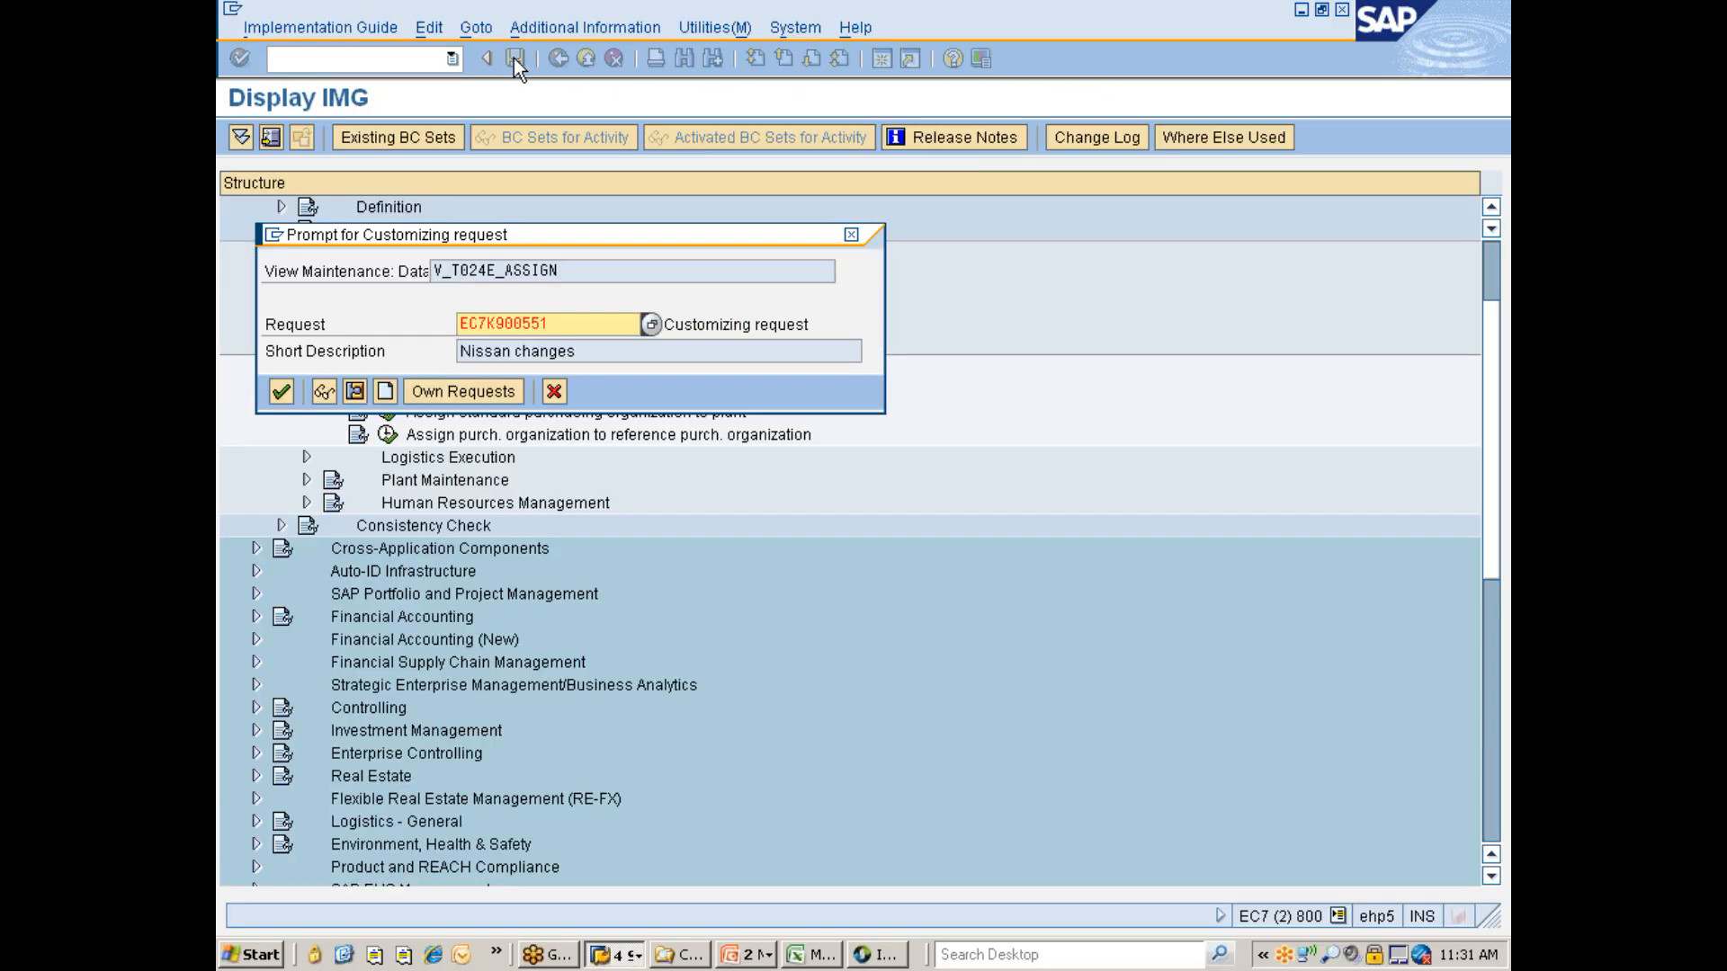
left_click(278, 393)
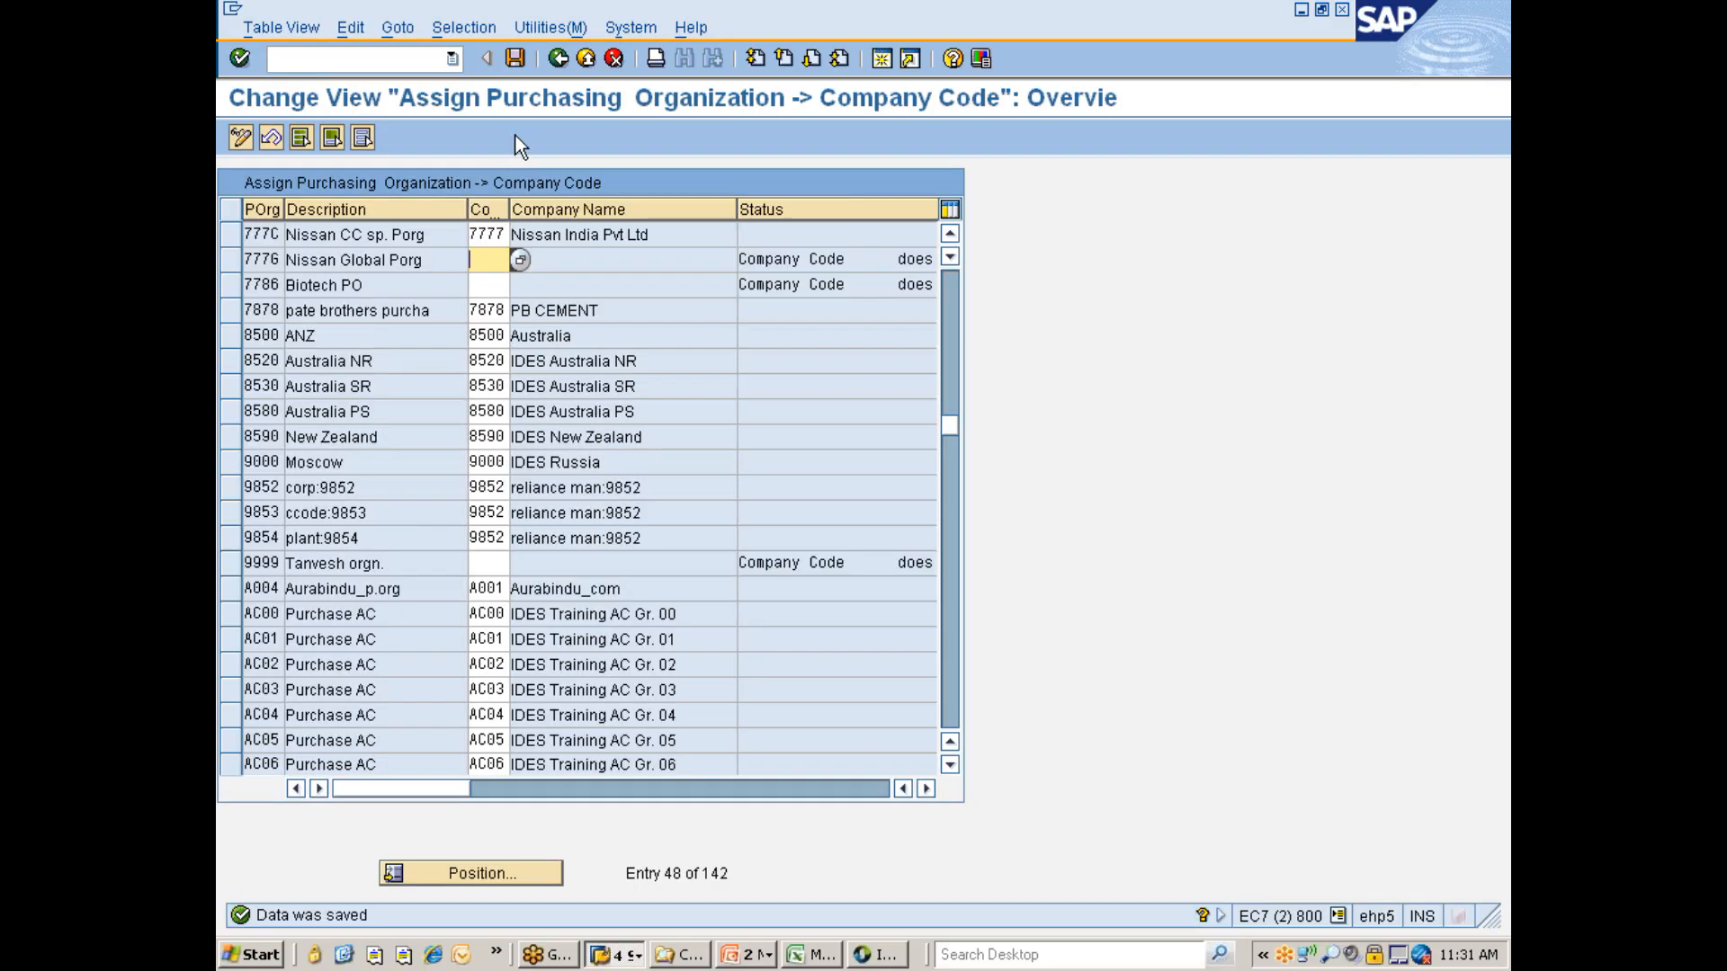
- Open Assign purchasing organization to plant and filter the entries by contents for plant 777C
left_click(559, 60)
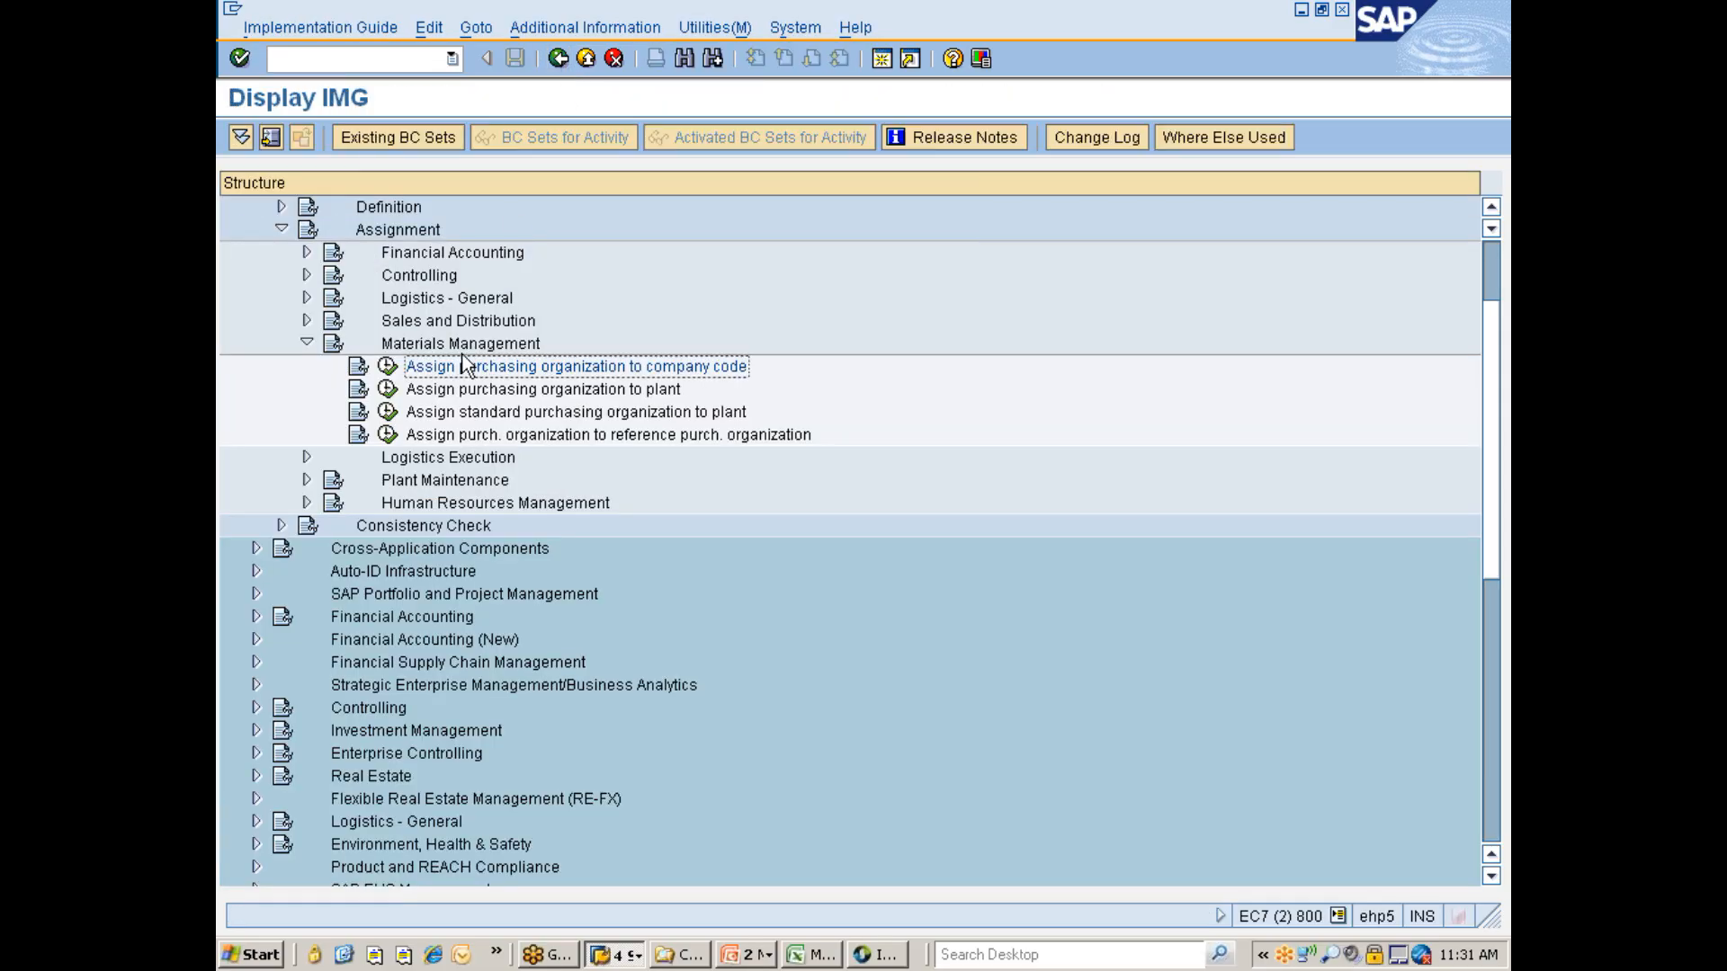
left_click(502, 392)
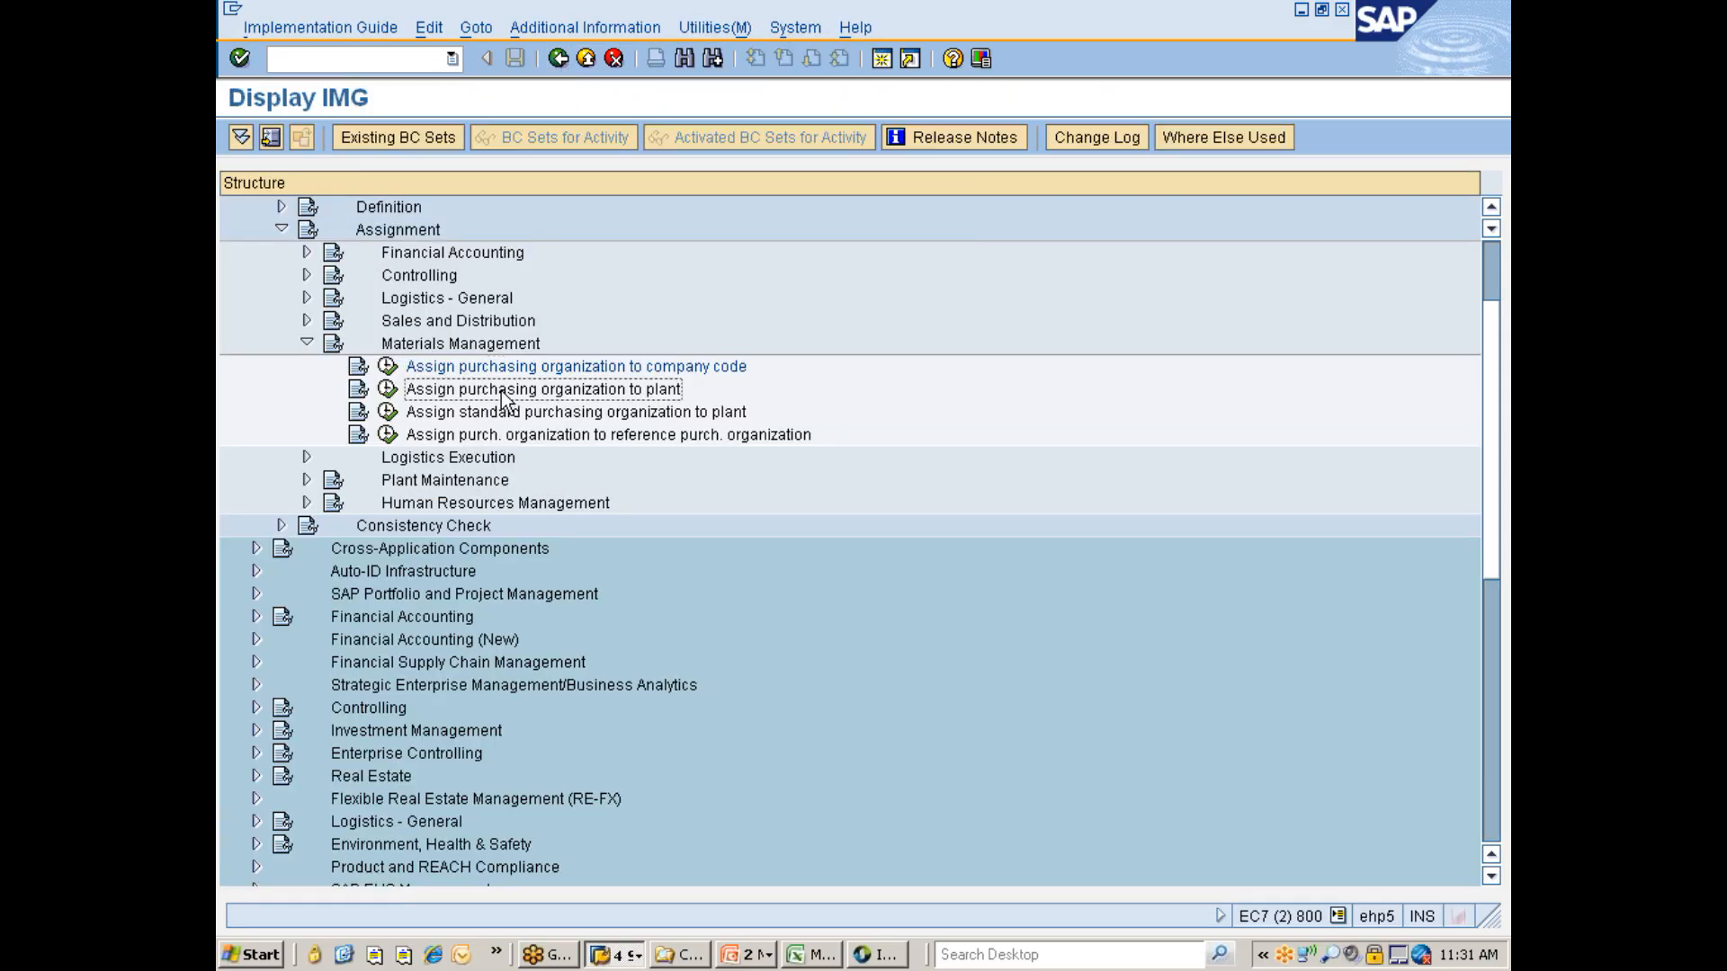
left_click(388, 391)
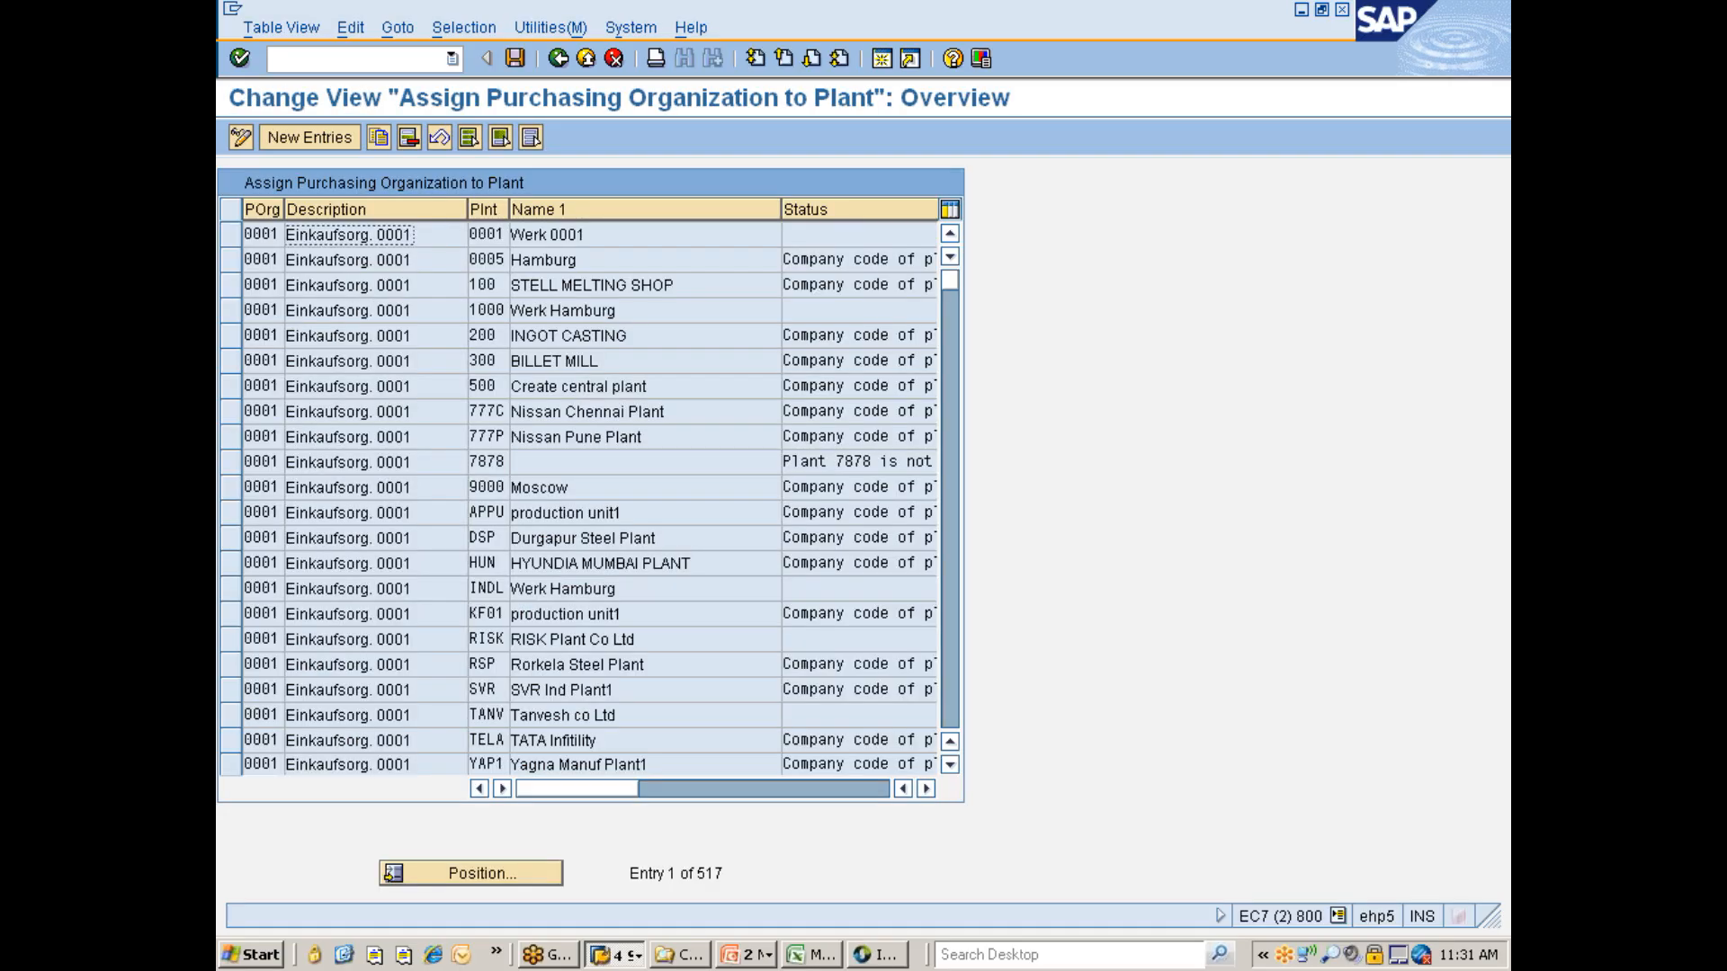
left_click(474, 28)
left_click(482, 56)
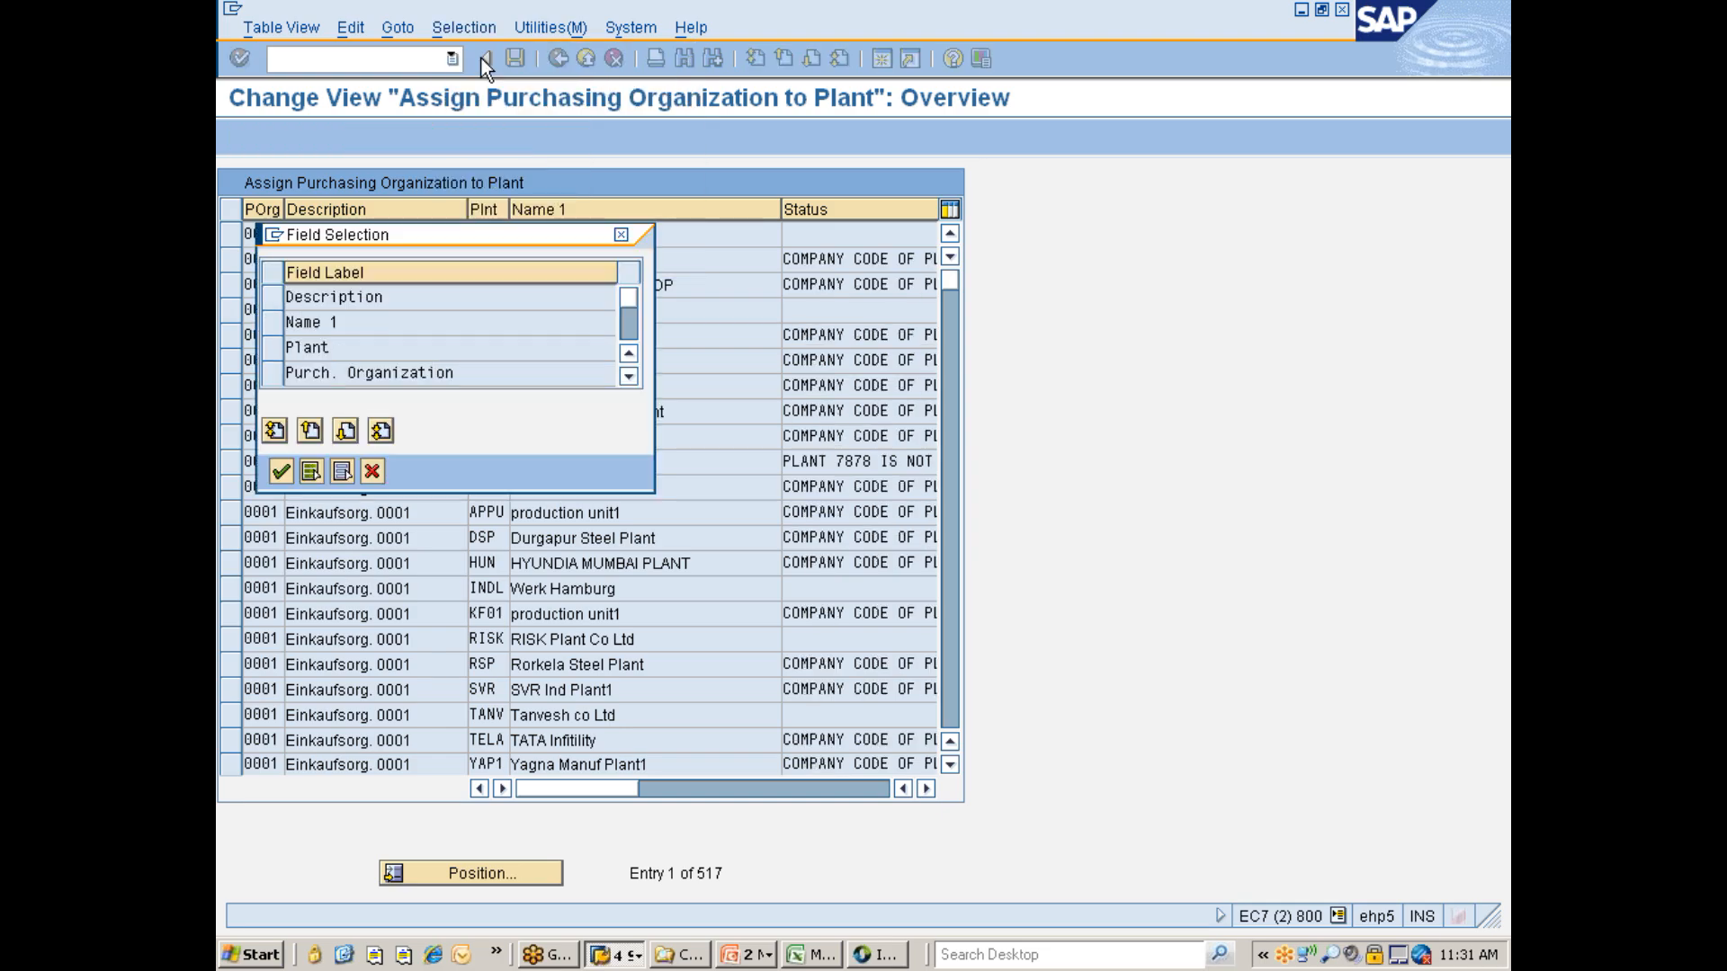
left_click(295, 349)
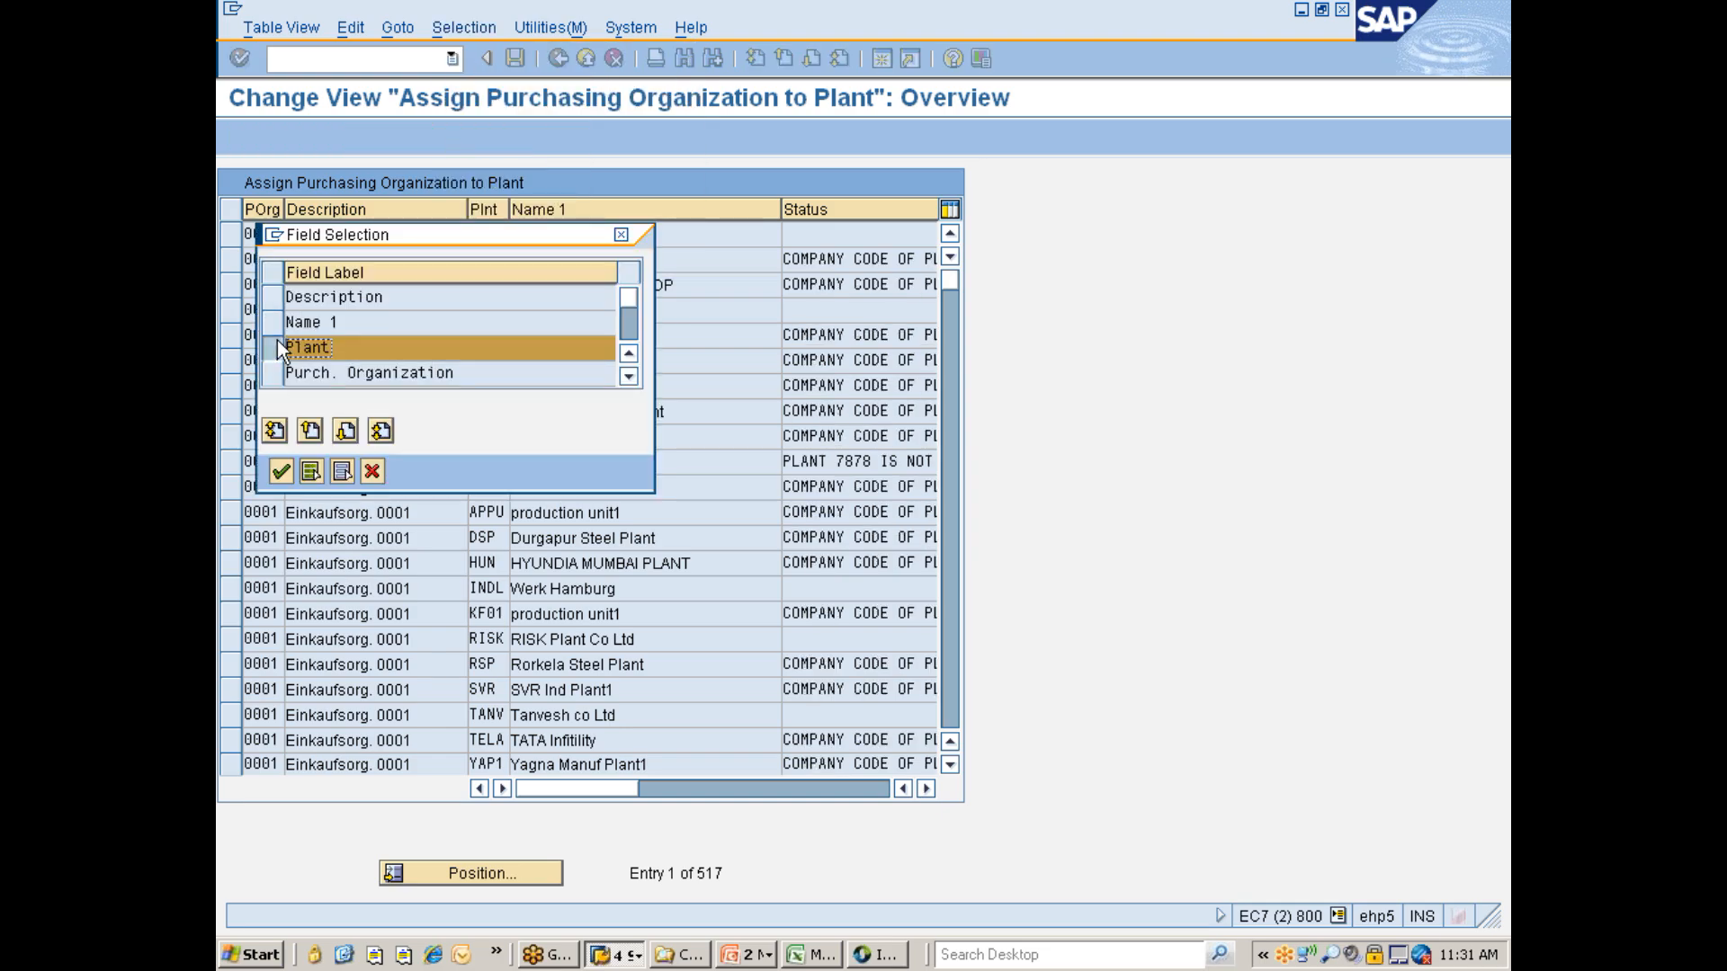
left_click(281, 471)
type("777")
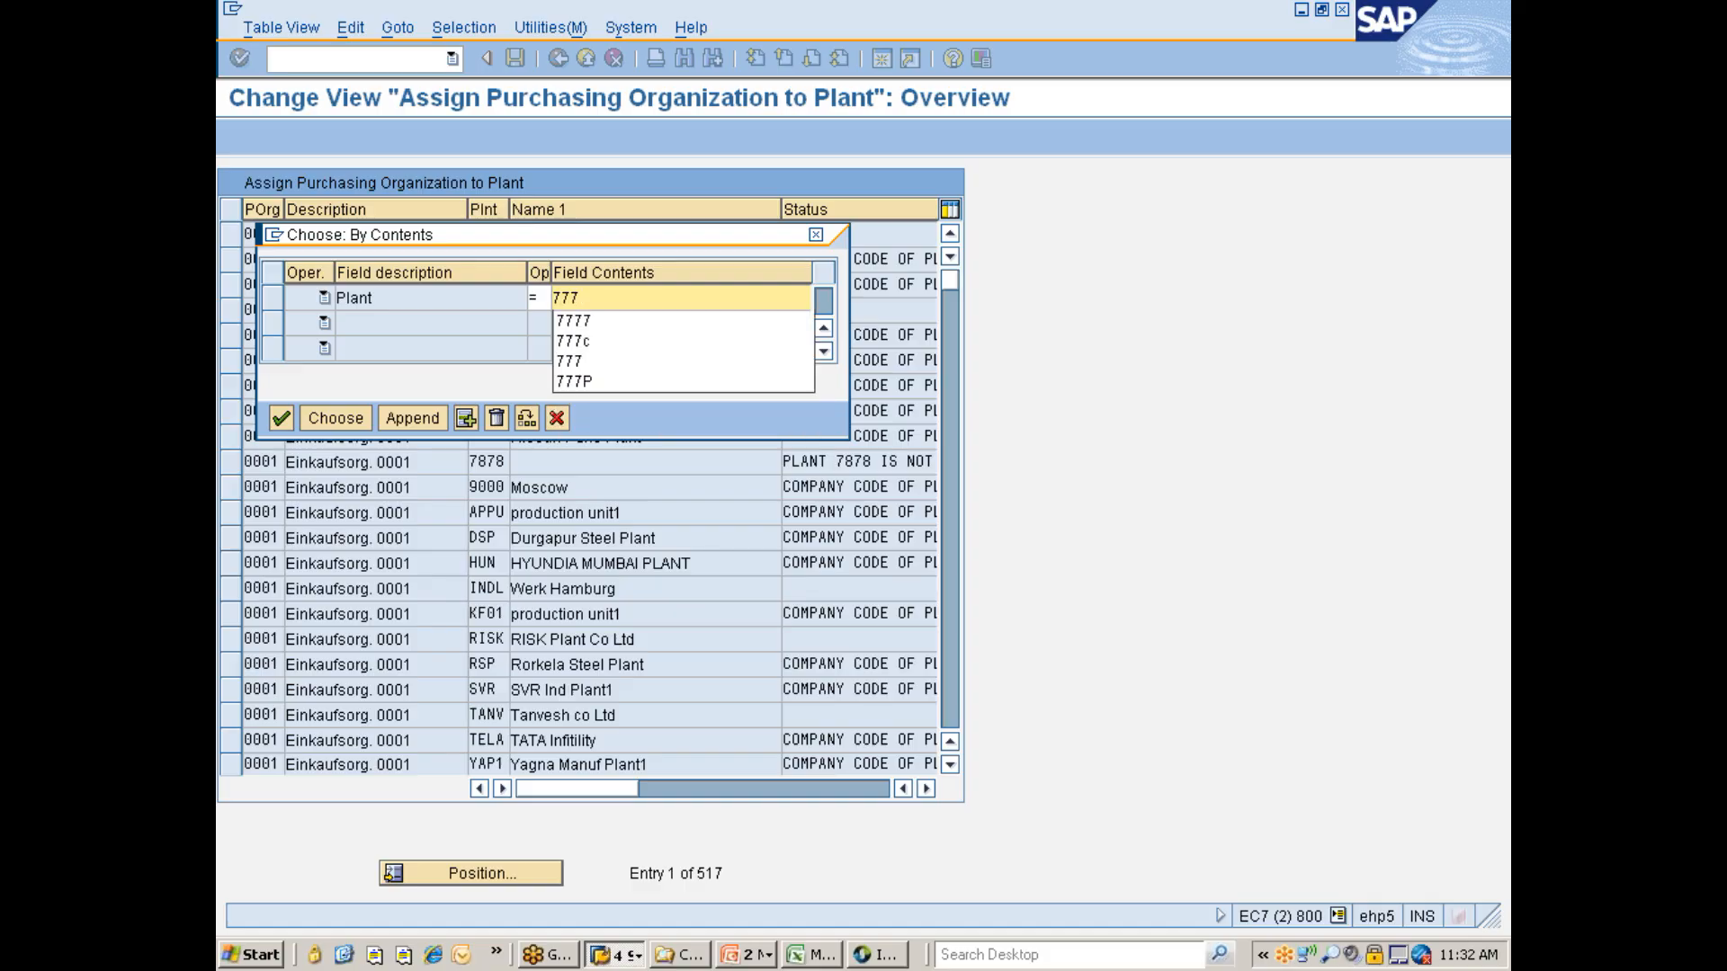
type("C")
left_click(335, 418)
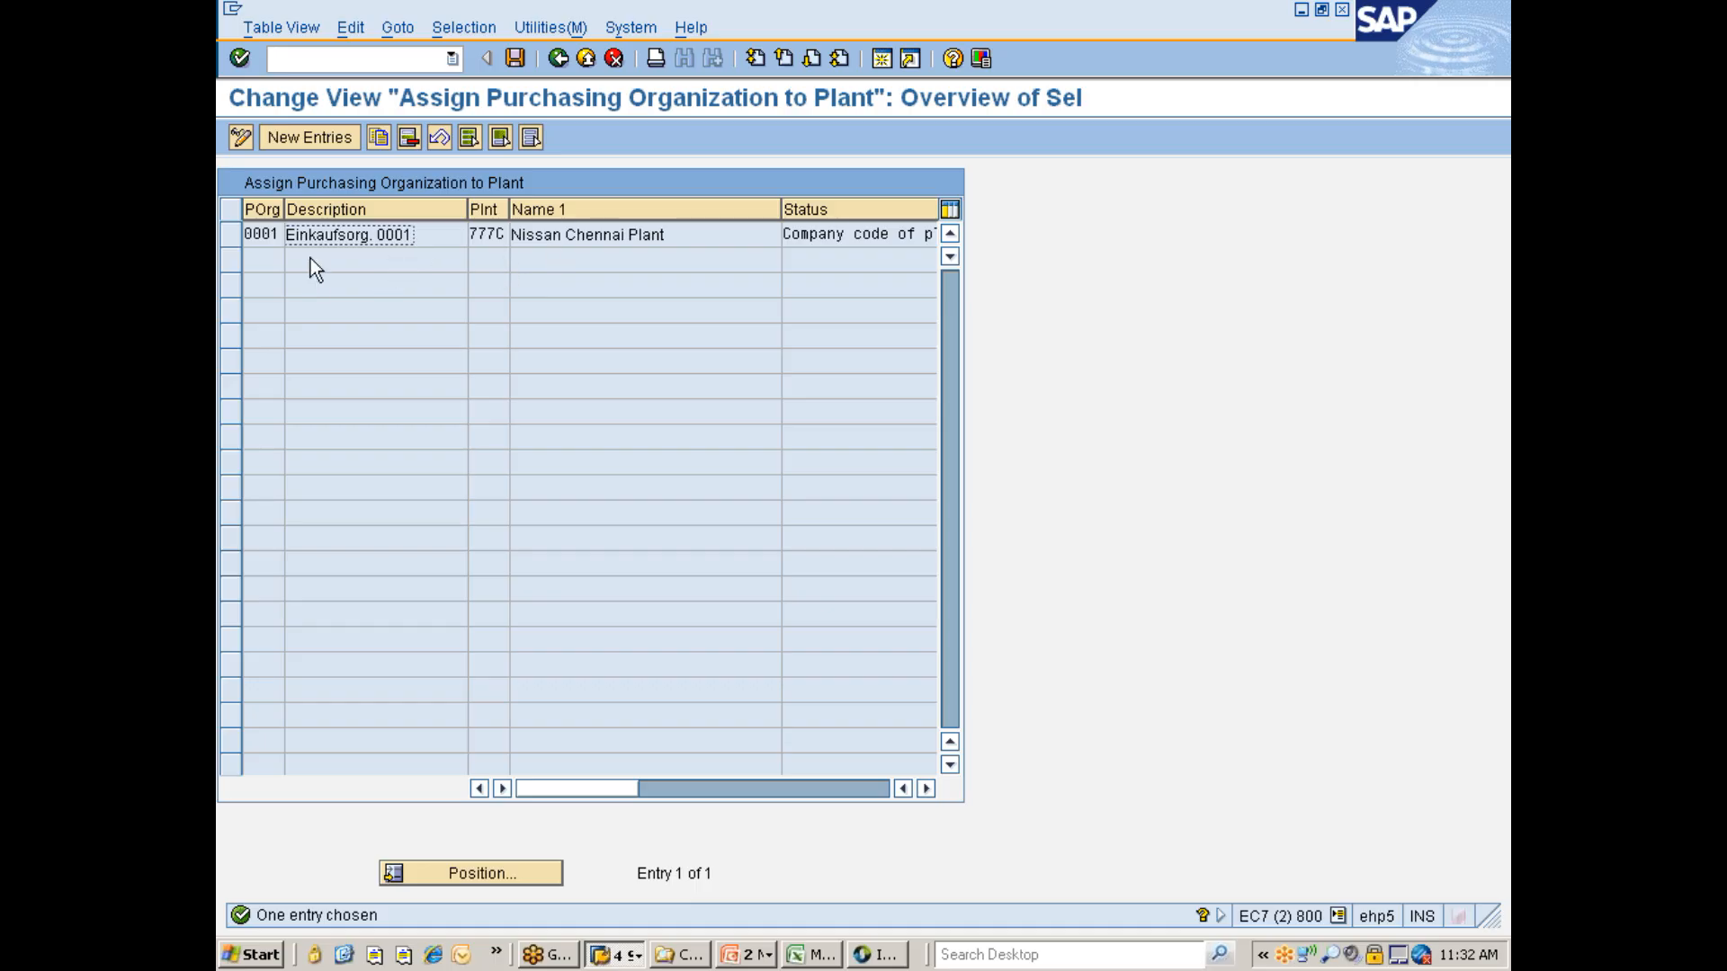
- Delete the purchasing organization 0001 assignment to plant 777C and save under the customizing request
left_click(238, 236)
left_click(407, 141)
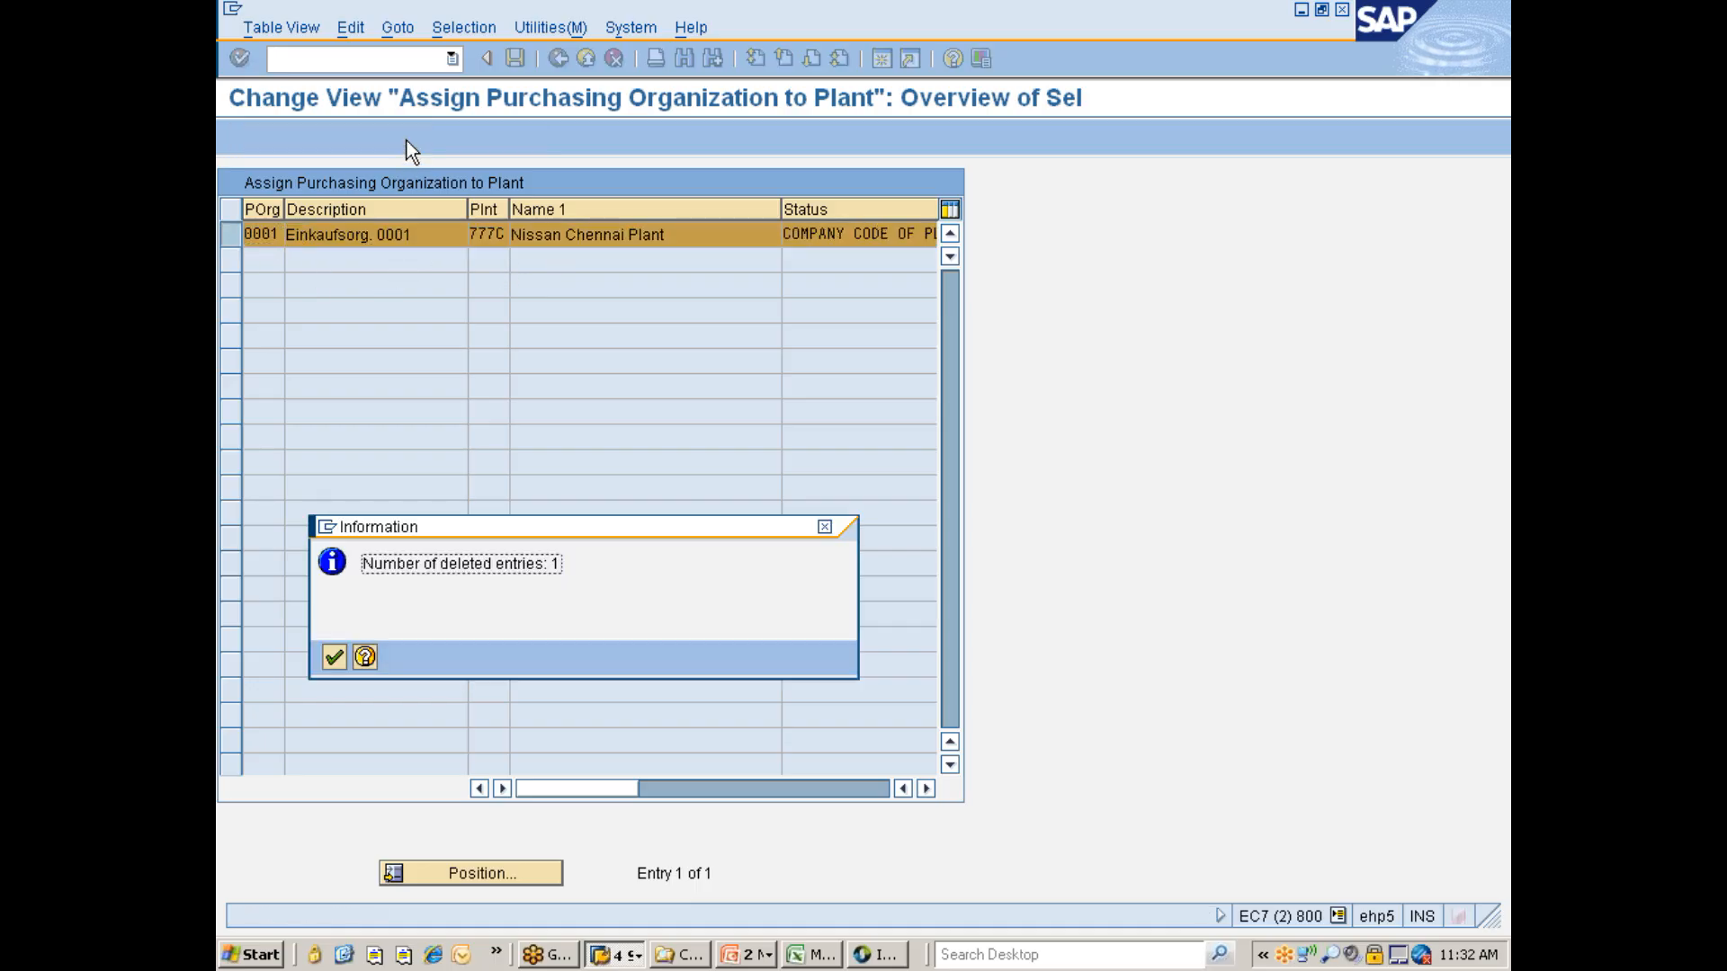
key("Return")
key("ctrl+s")
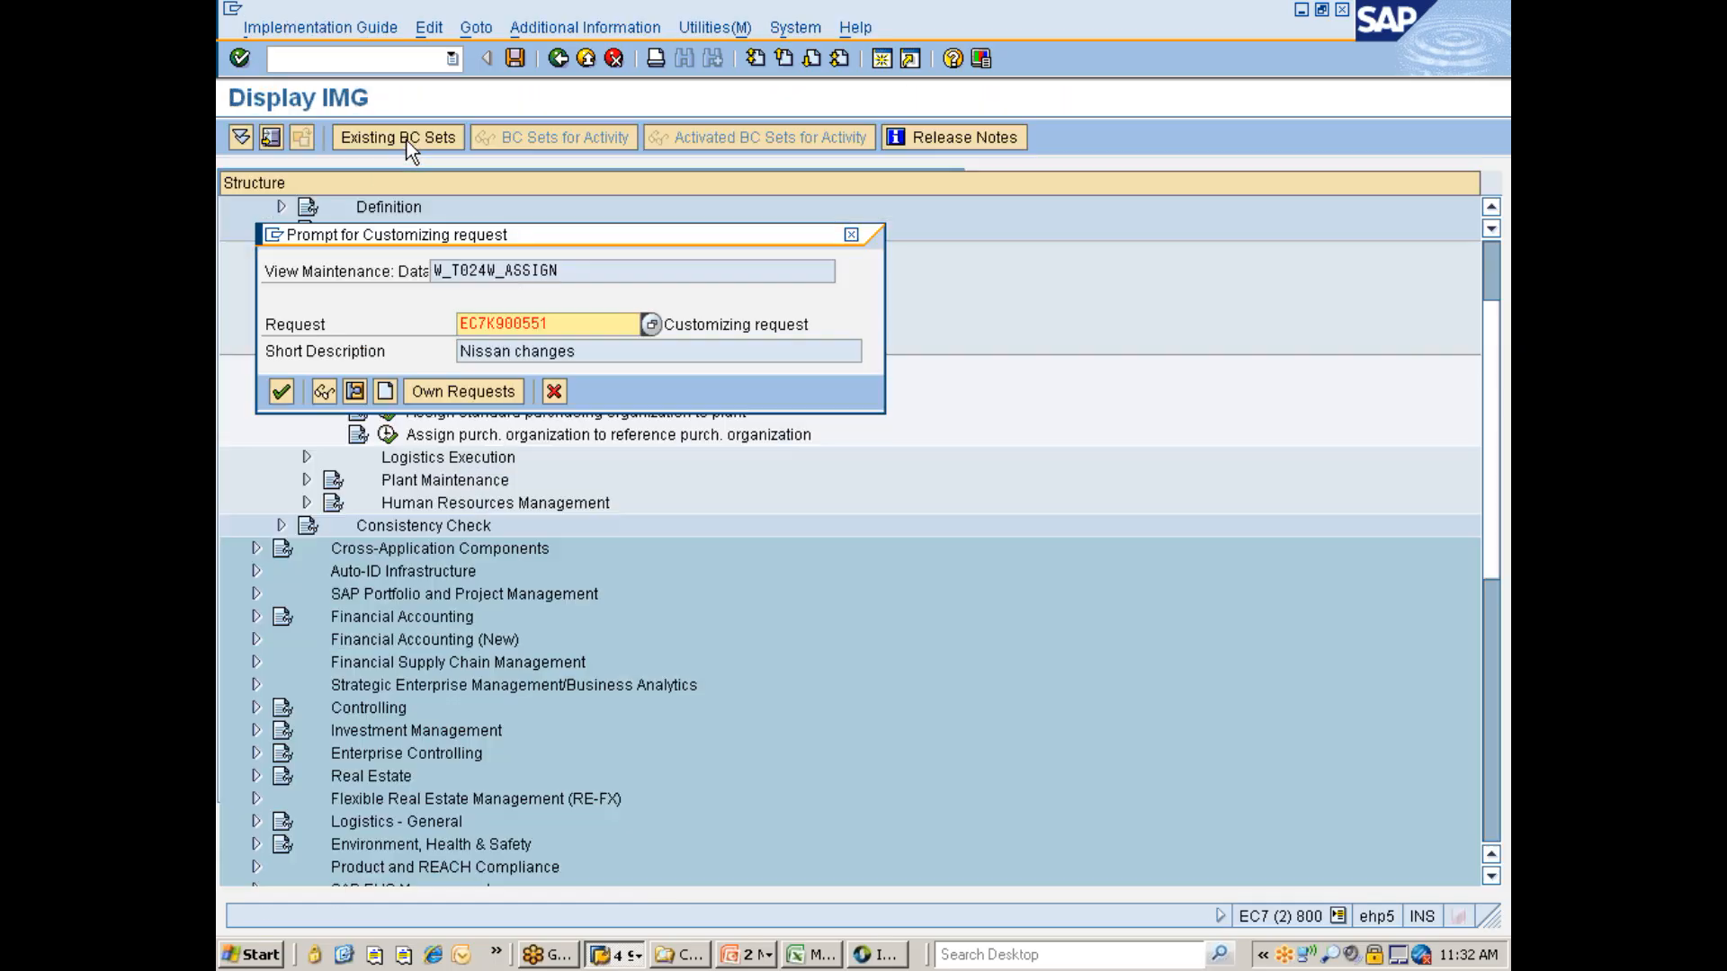
key("Return")
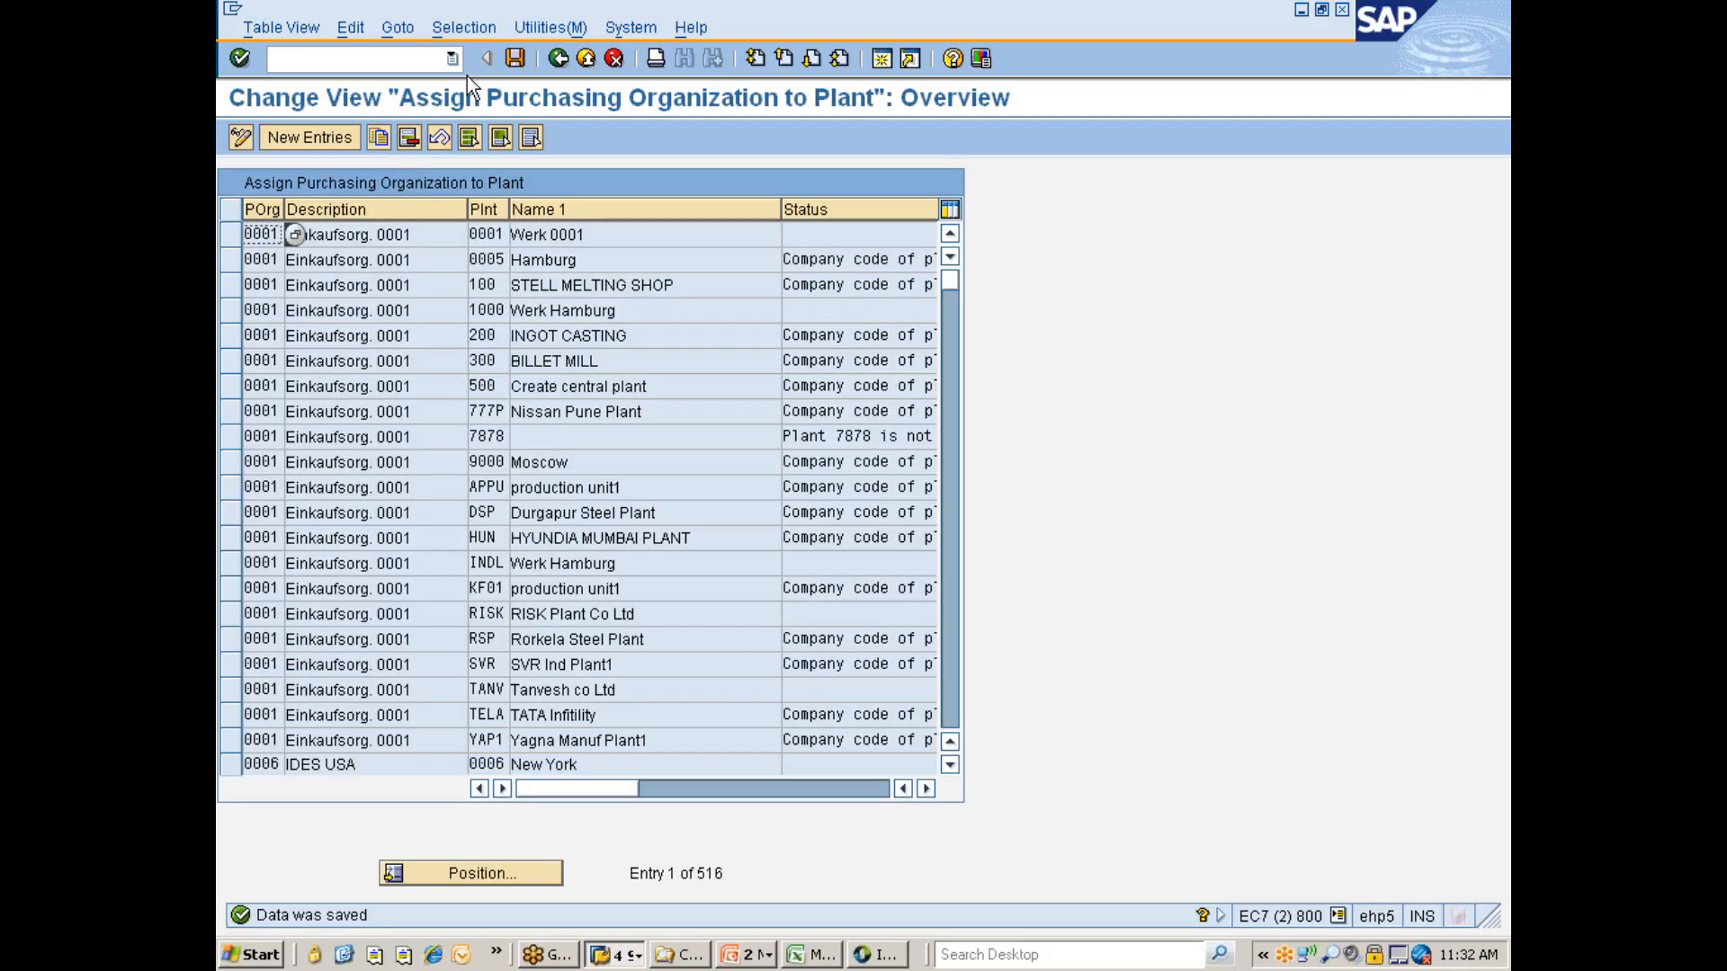
- Filter the assignments by contents for plant 777P and delete its purchasing organization 0001 assignment
left_click(486, 28)
left_click(476, 60)
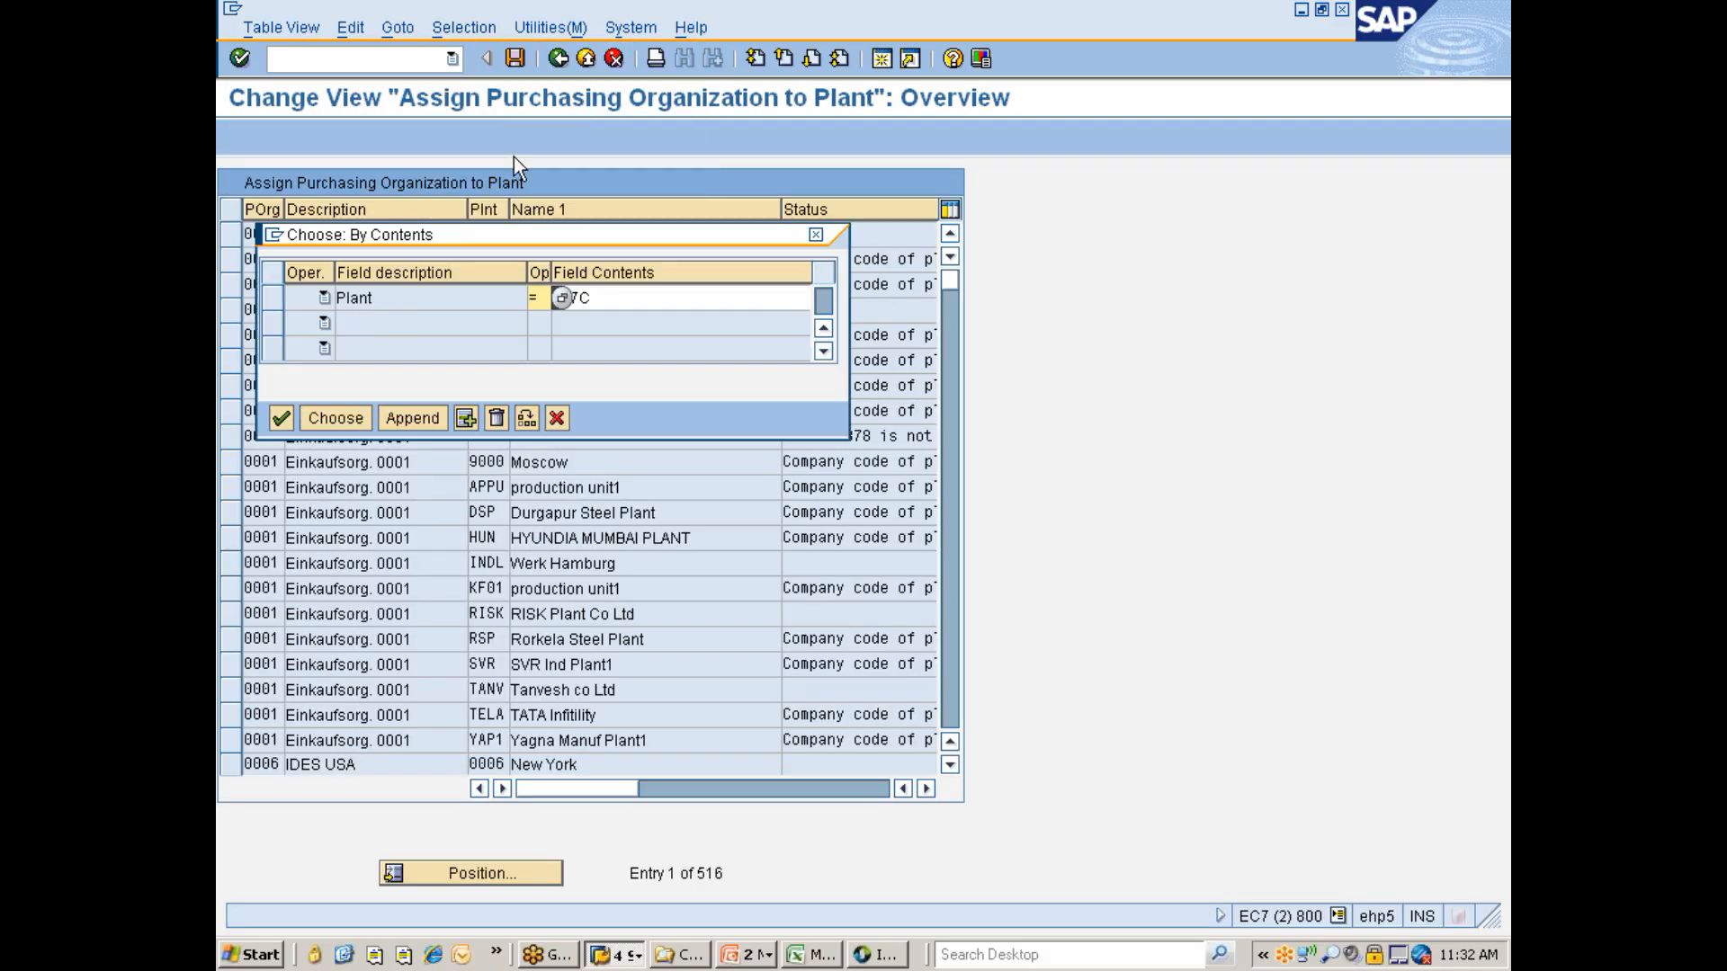
key("BackSpace")
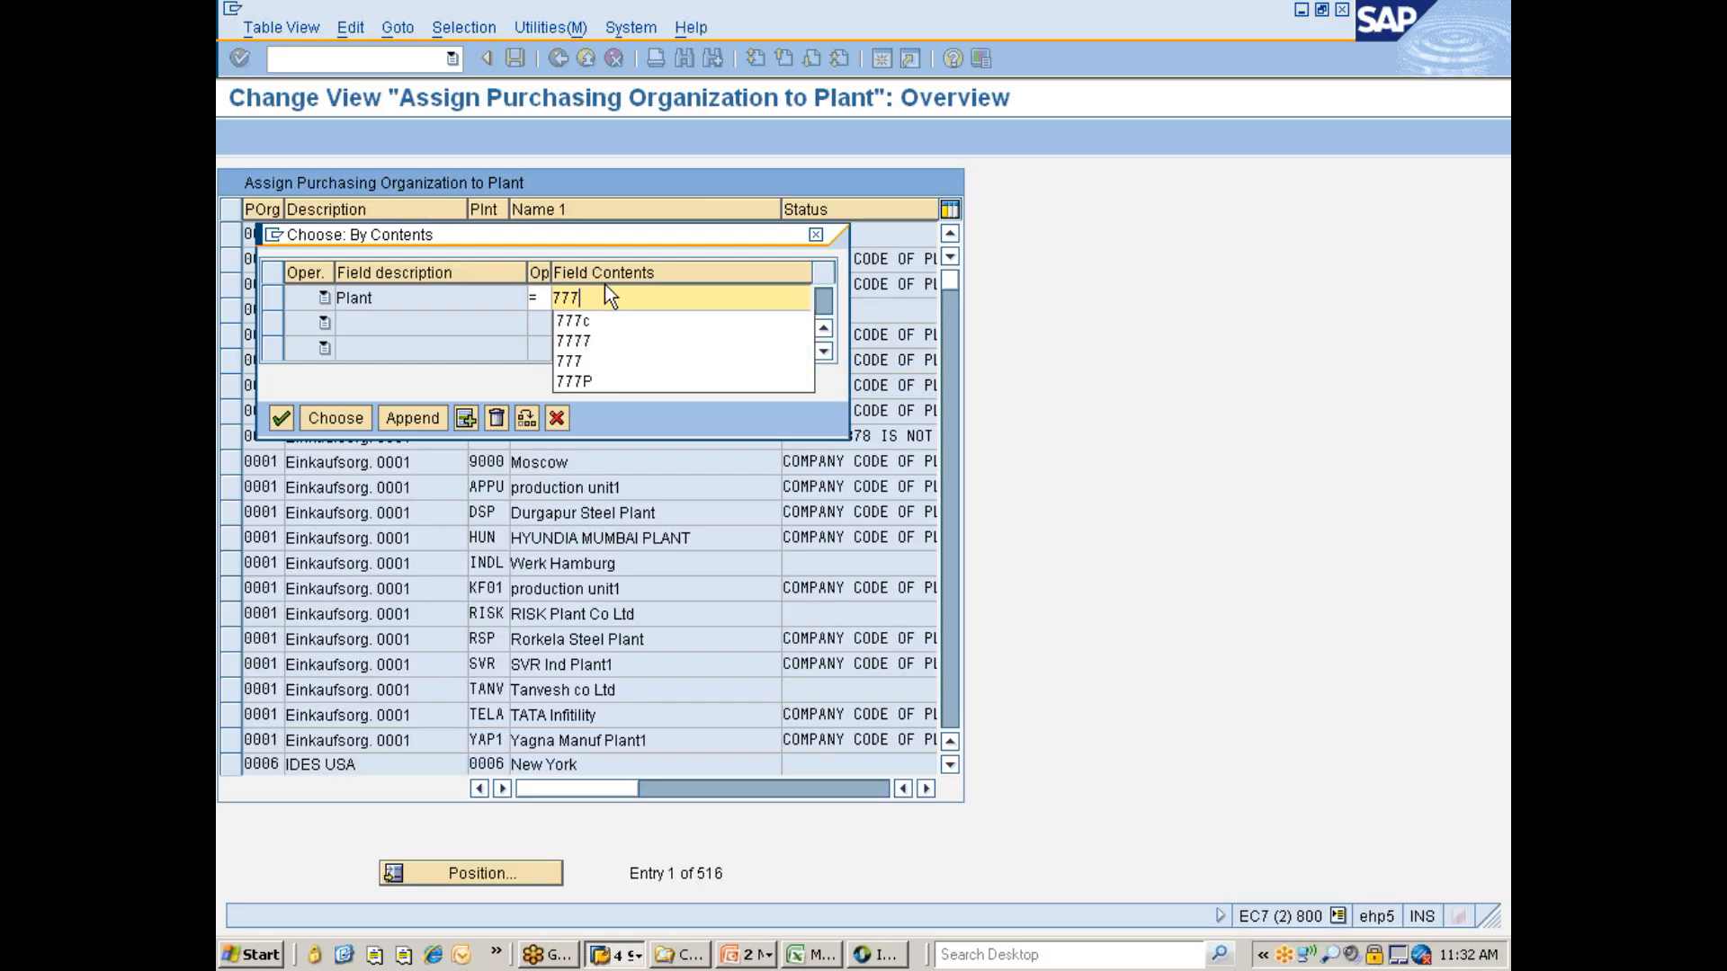
type("P")
key("Return")
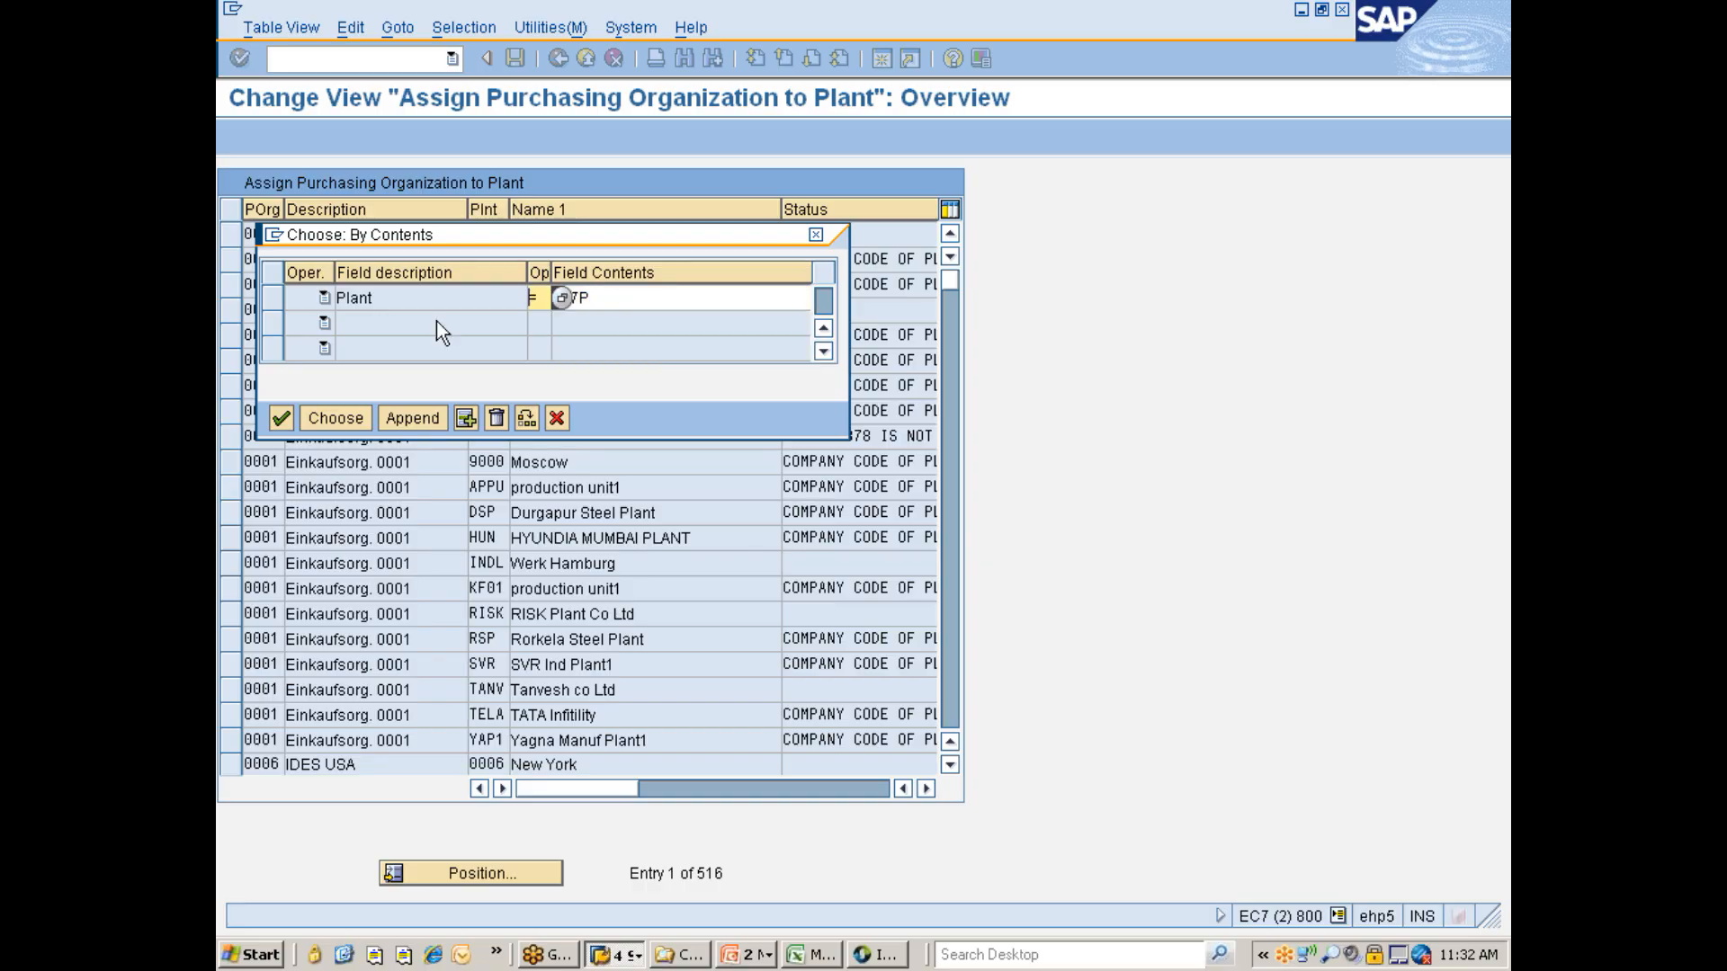
left_click(355, 424)
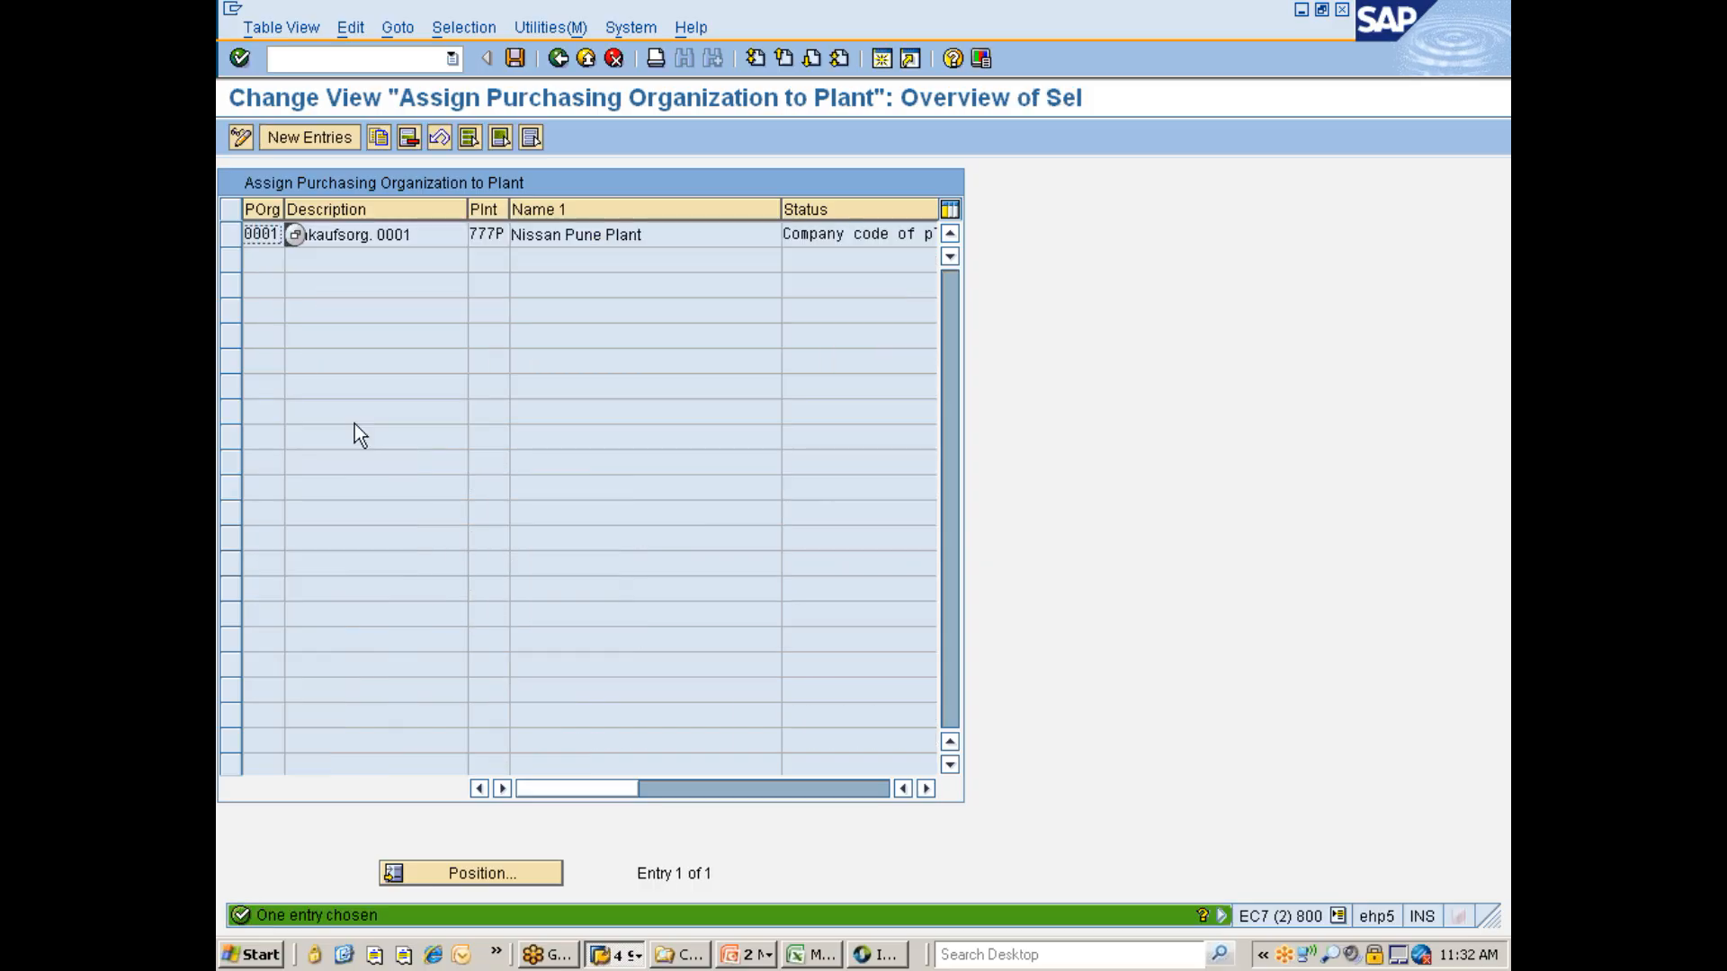
left_click(232, 237)
left_click(406, 138)
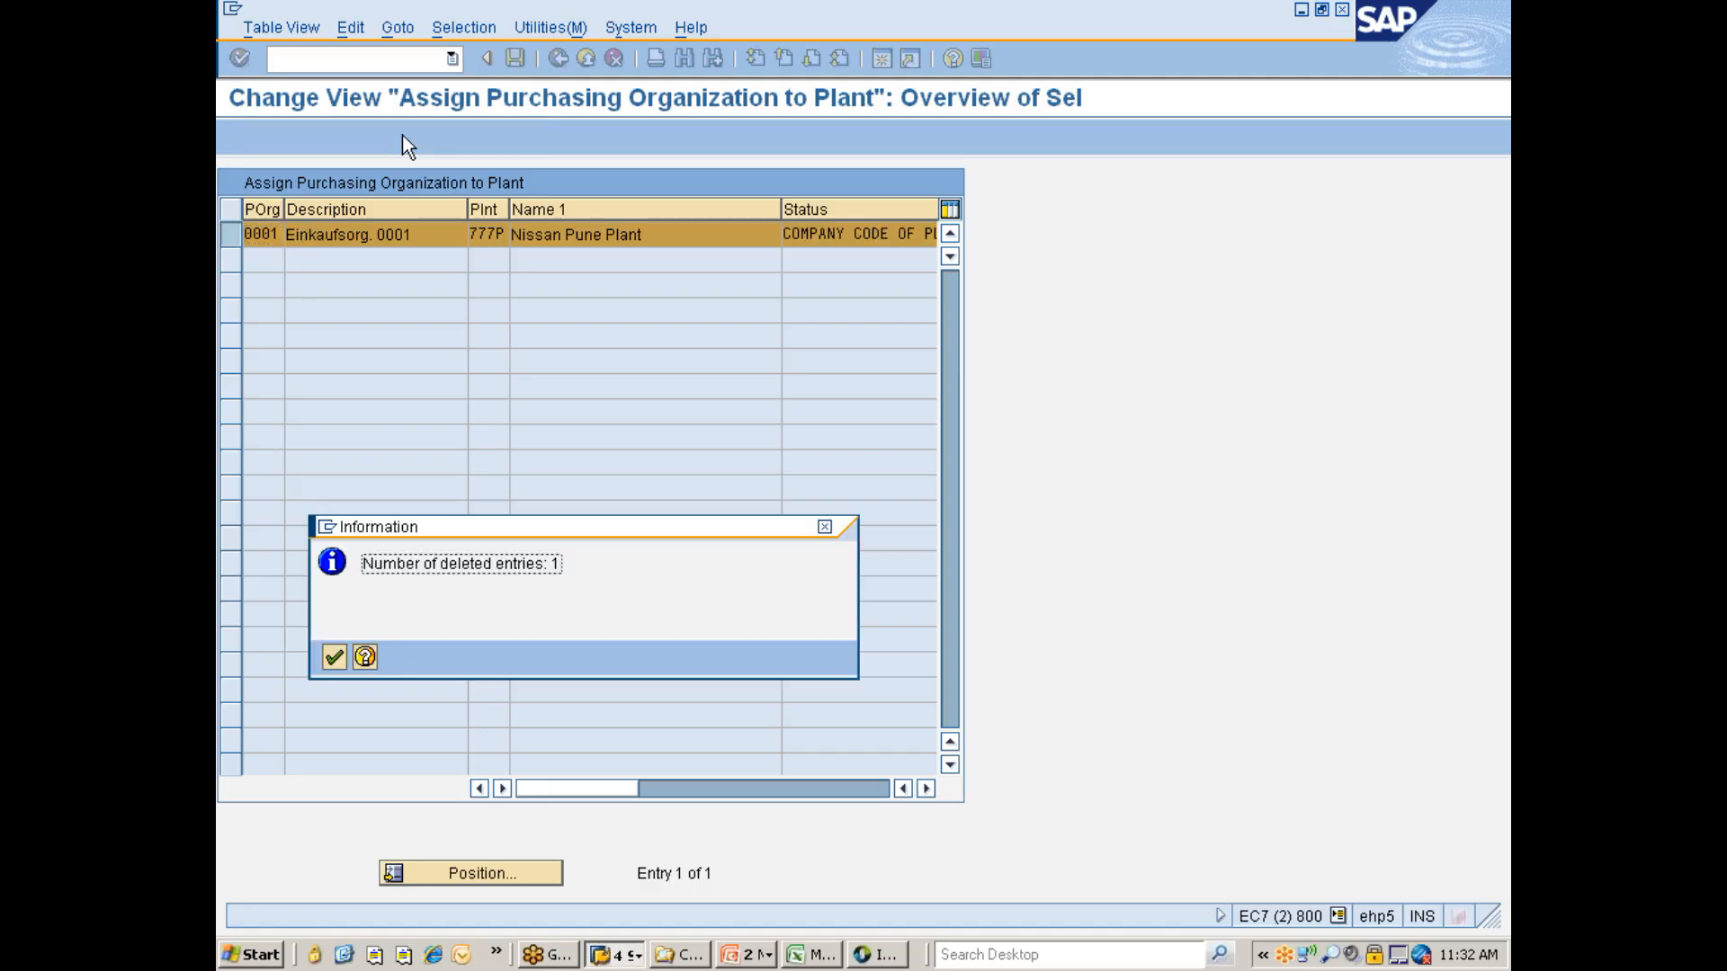
key("Return")
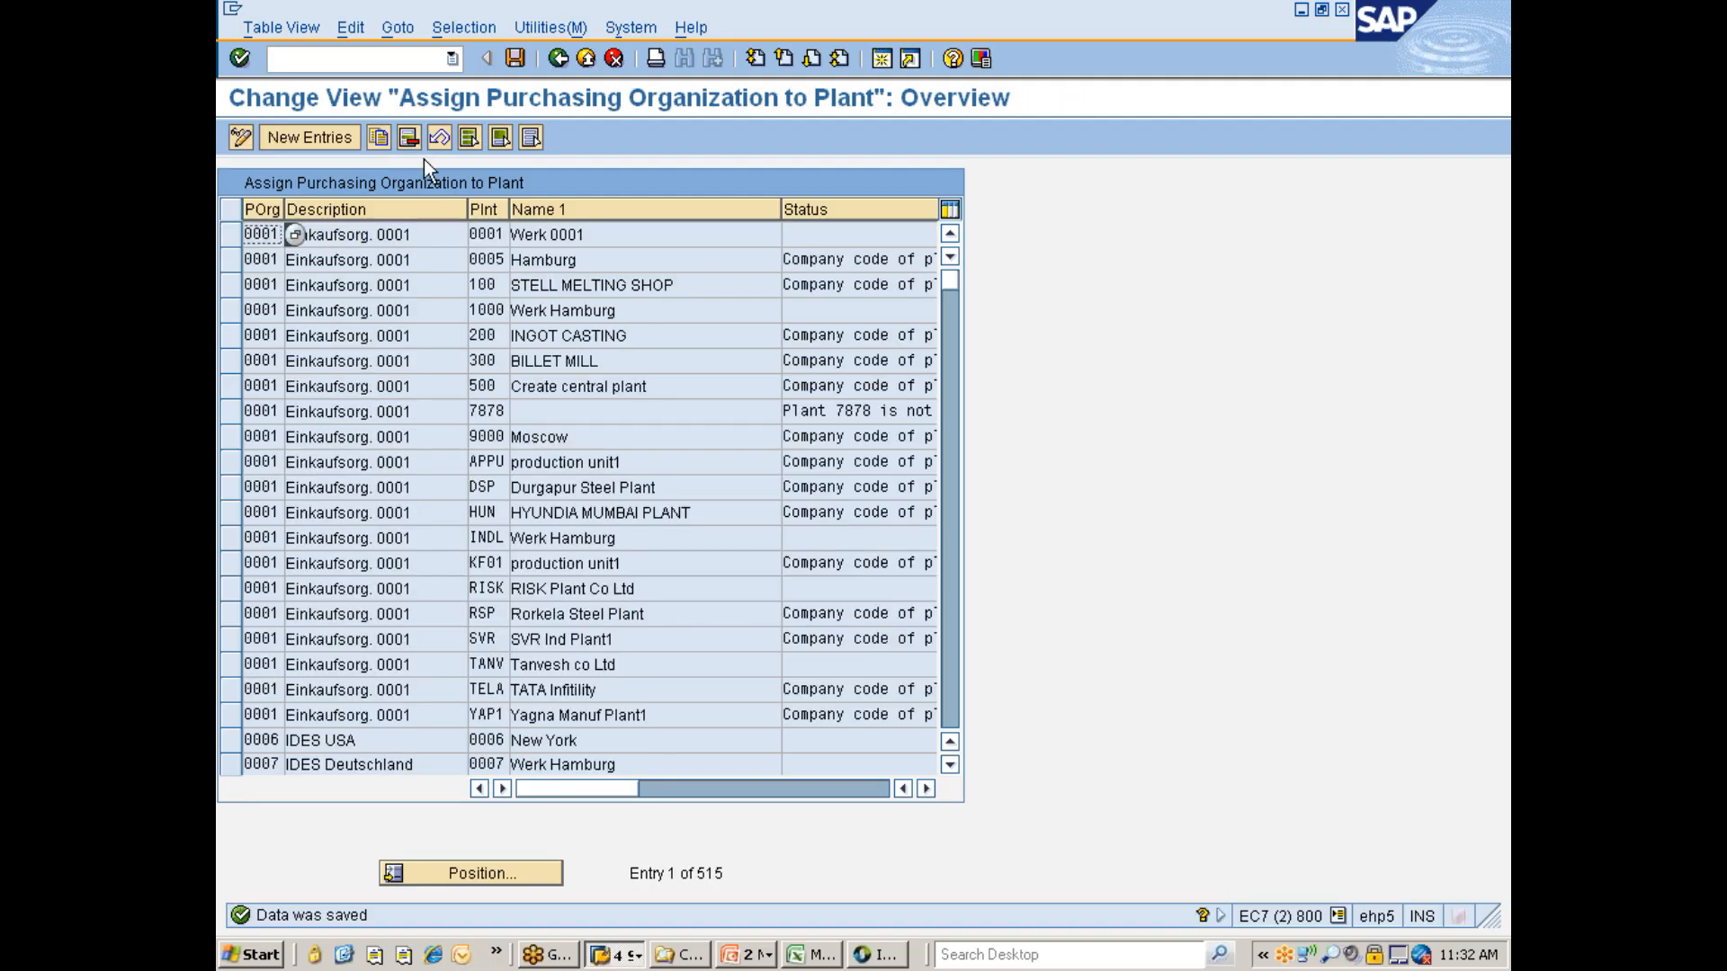
- Filter the purchasing organization to plant assignments by contents for purchasing organization 777C
left_click(466, 28)
left_click(484, 57)
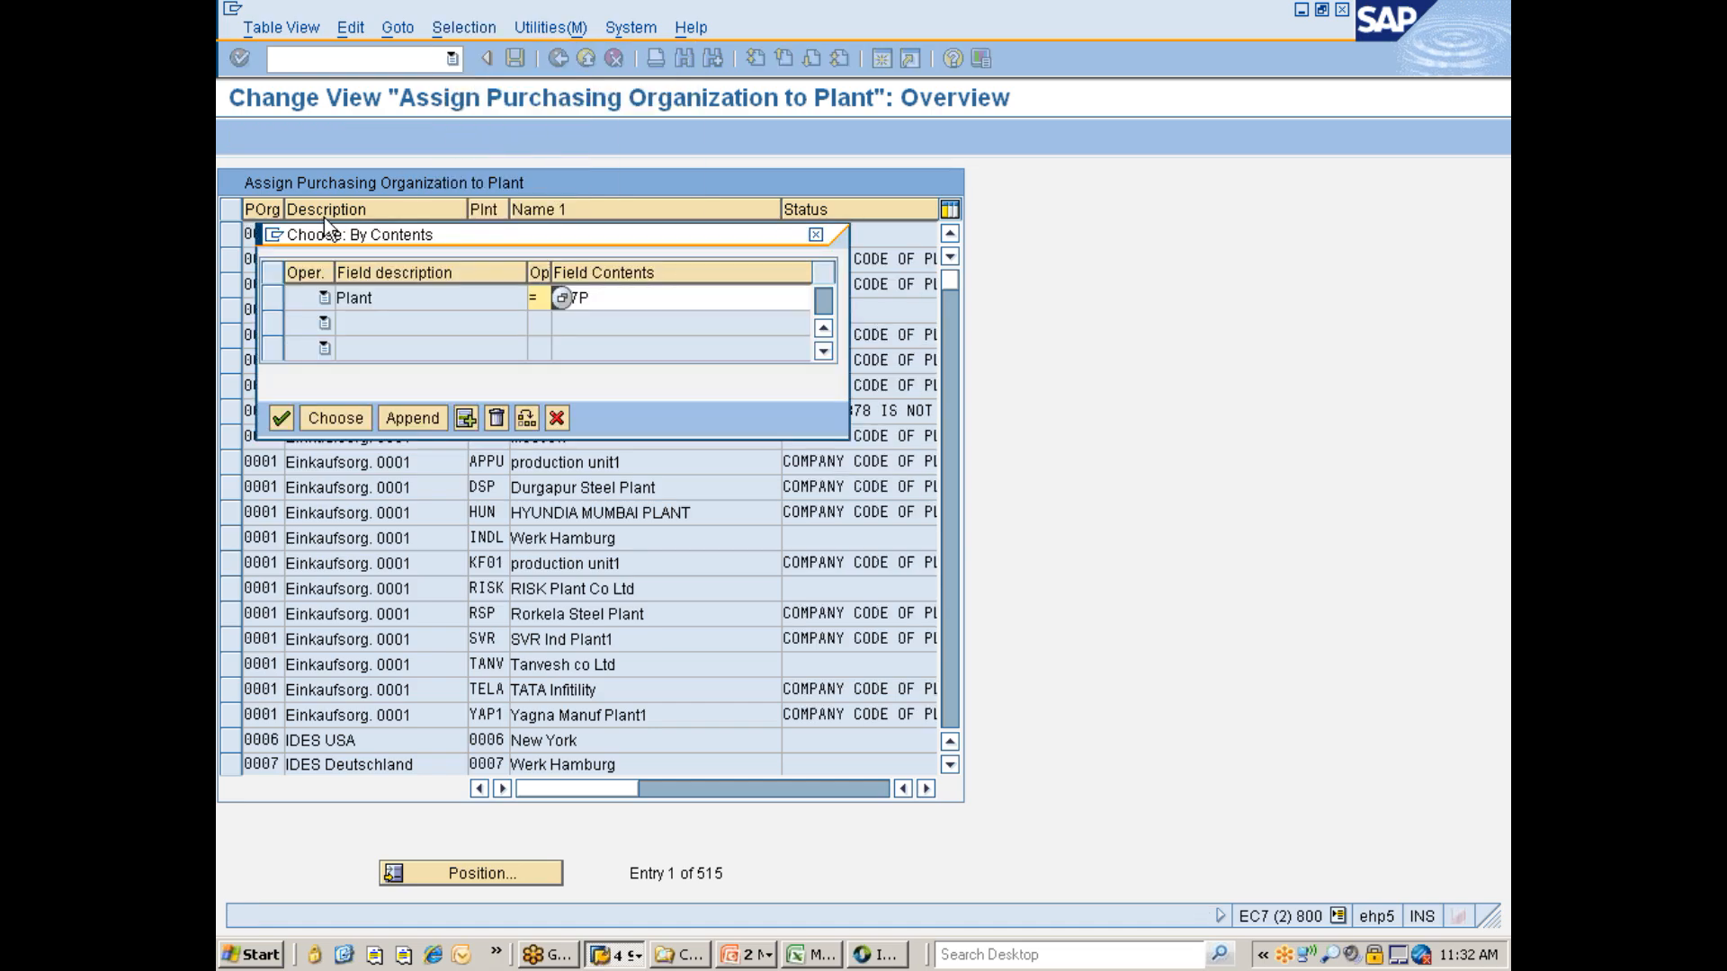
left_click(493, 421)
left_click(279, 377)
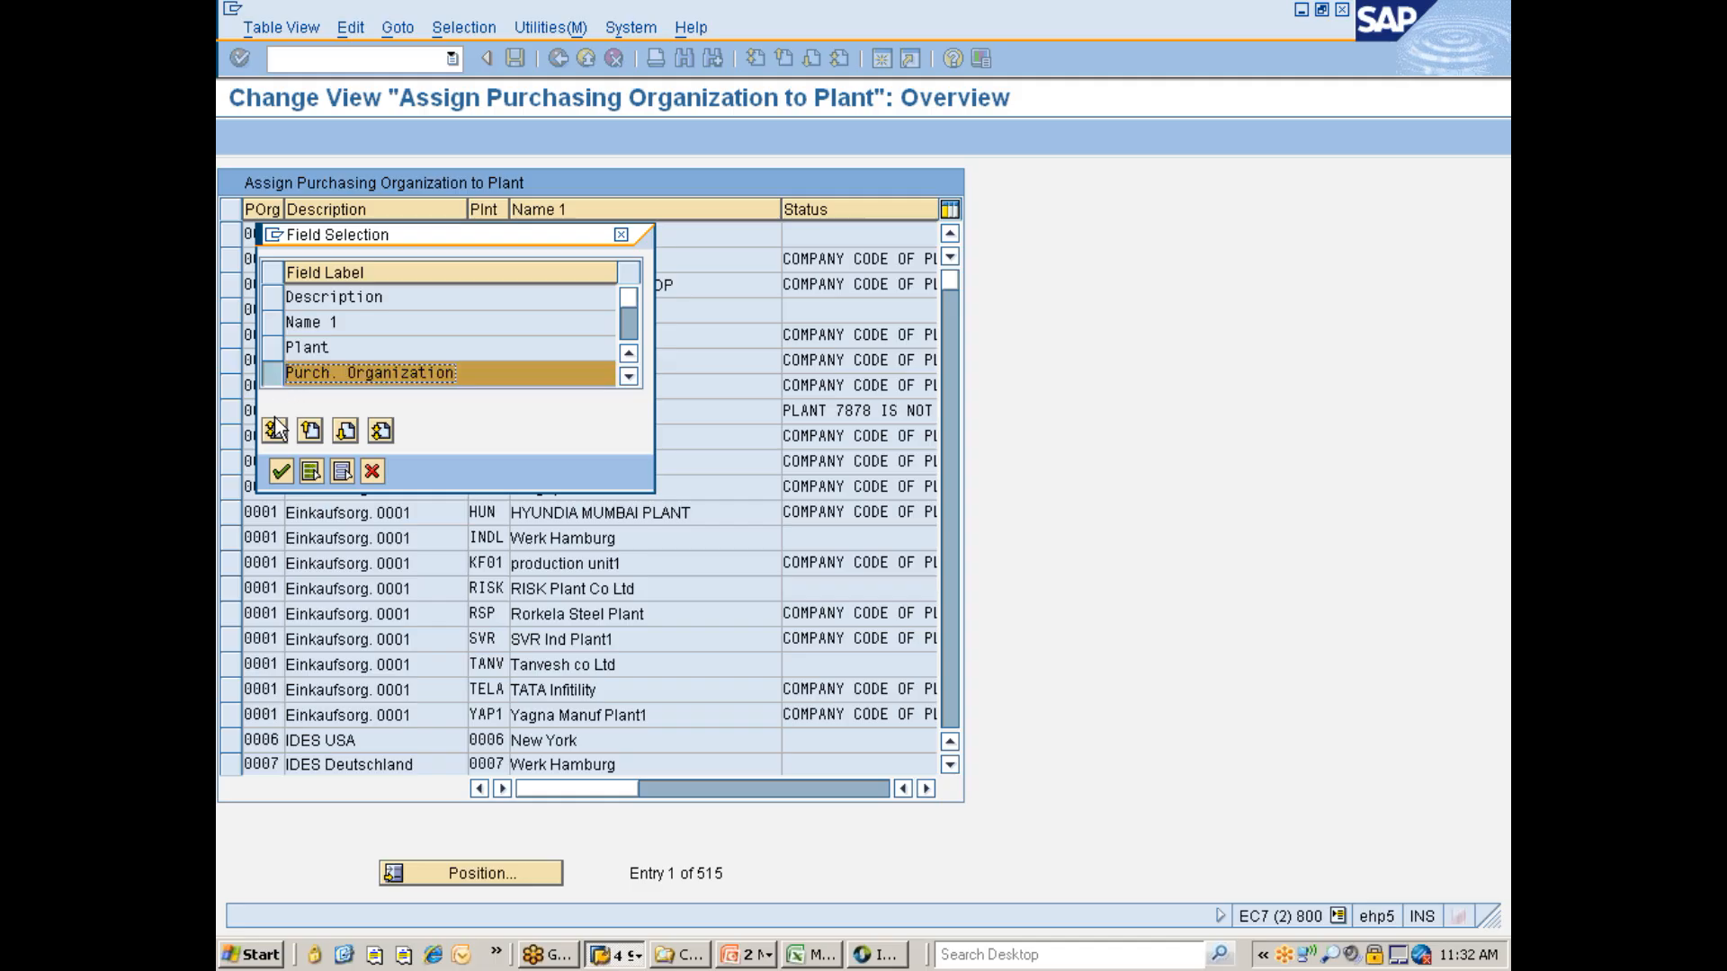
left_click(281, 471)
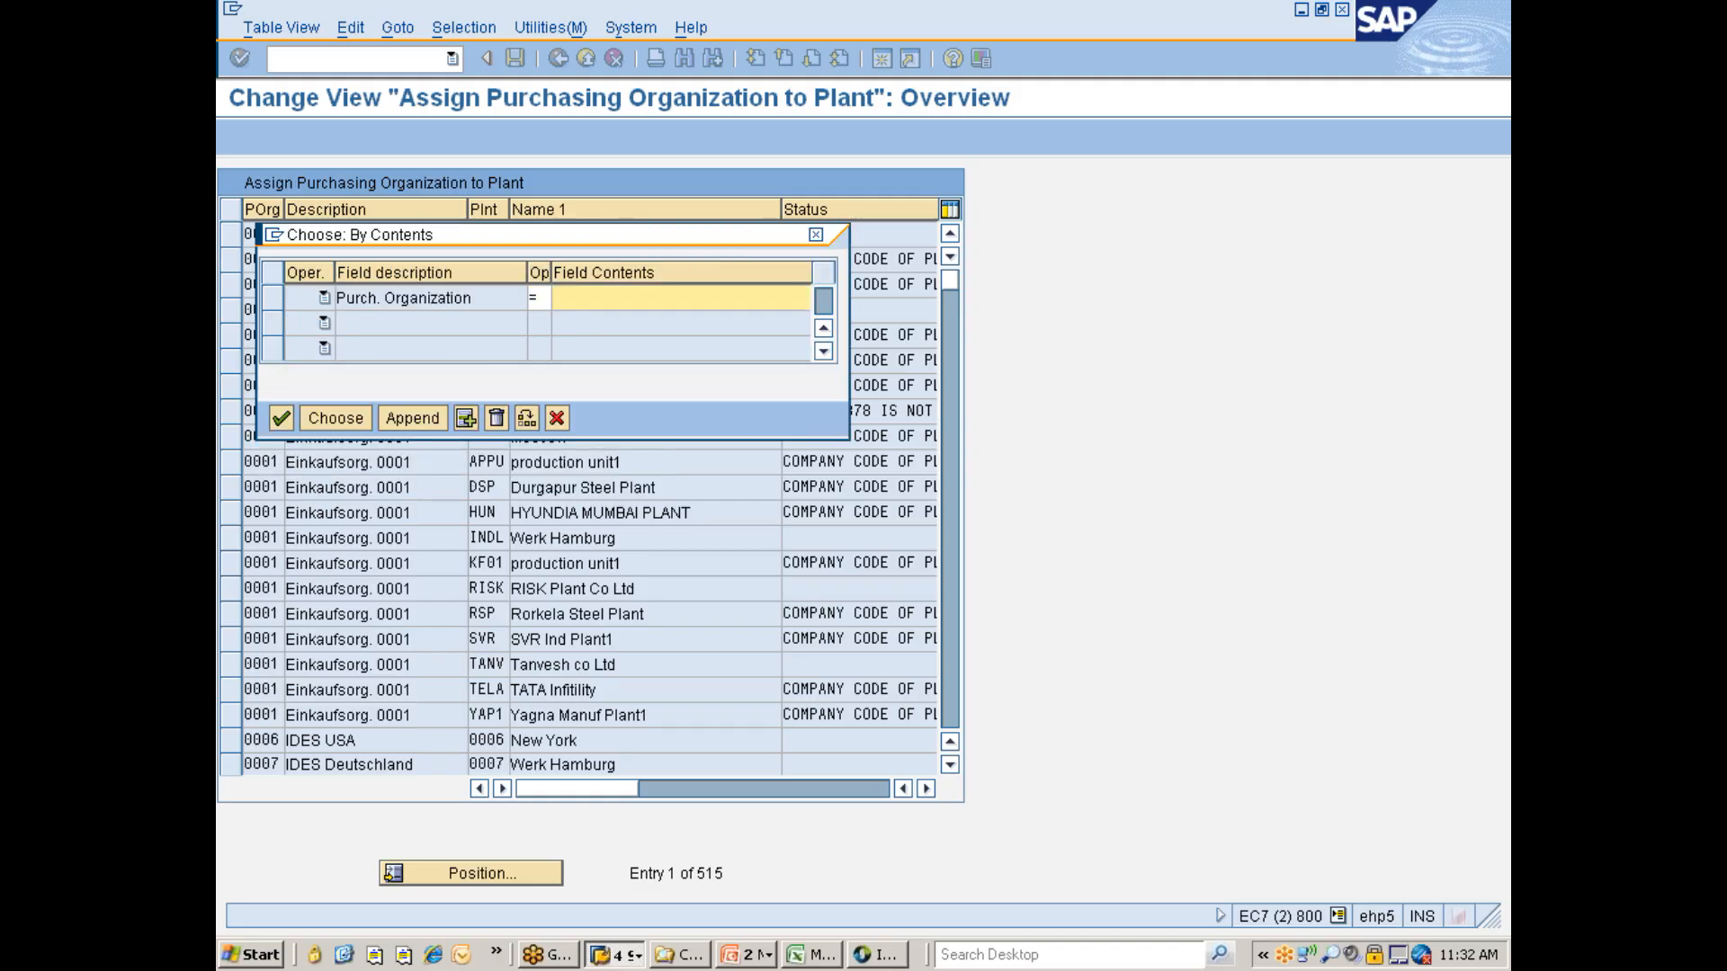
type("777")
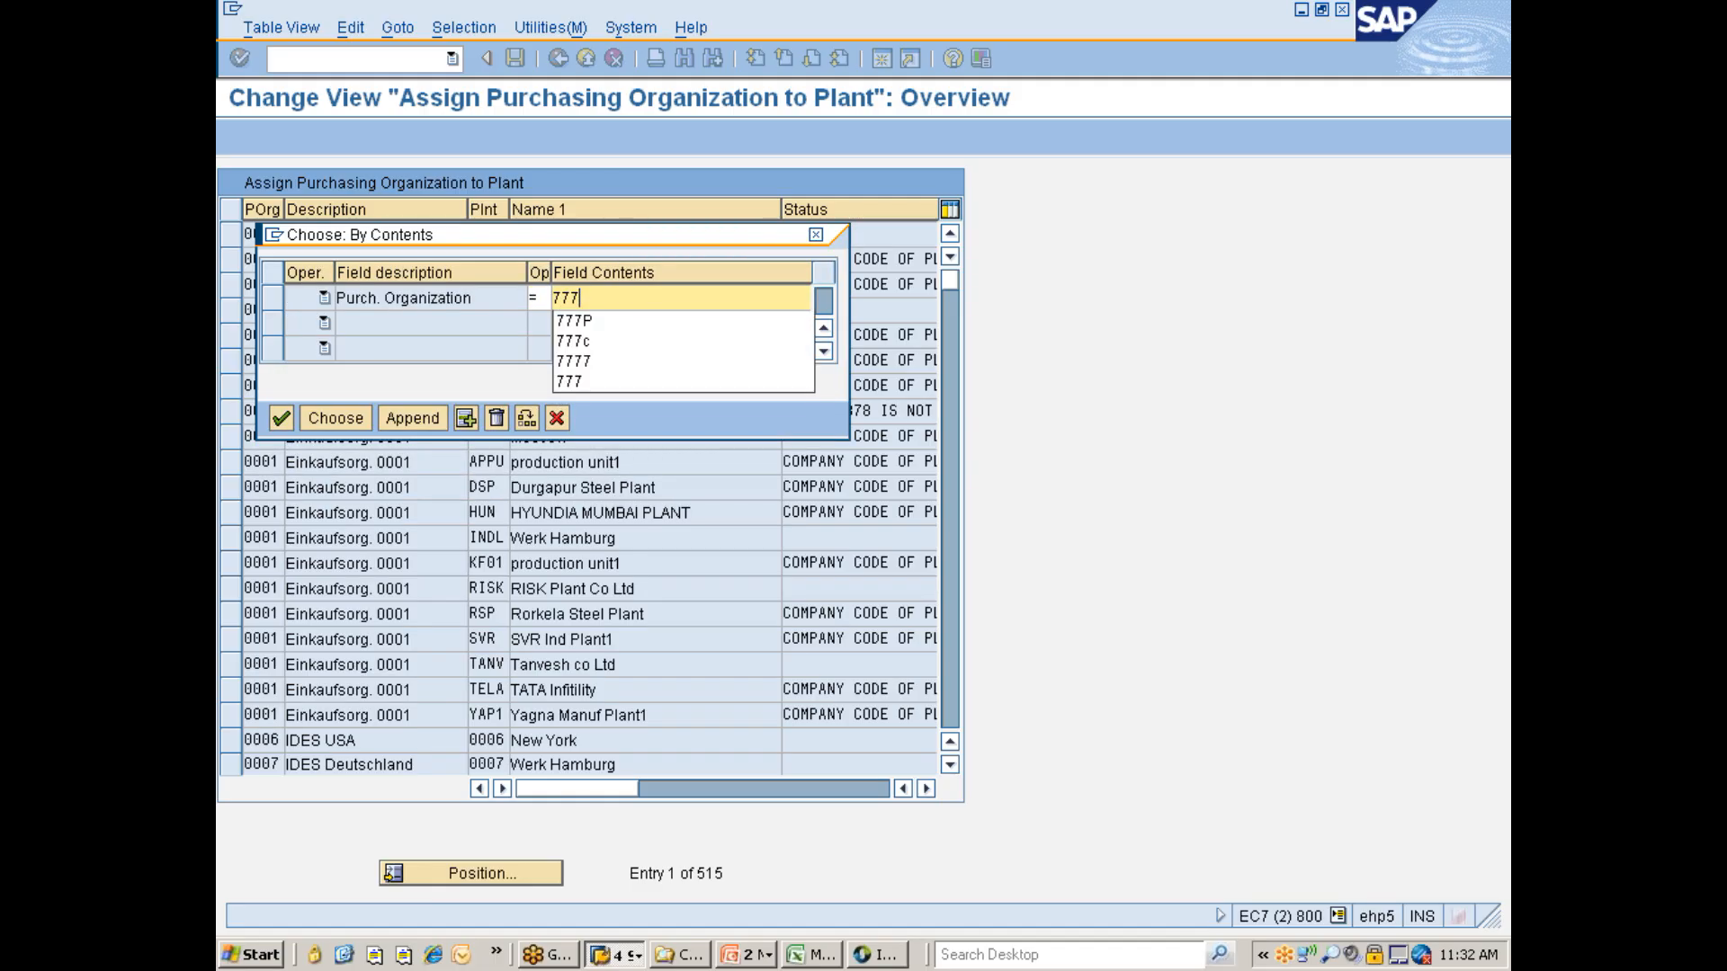
type("c")
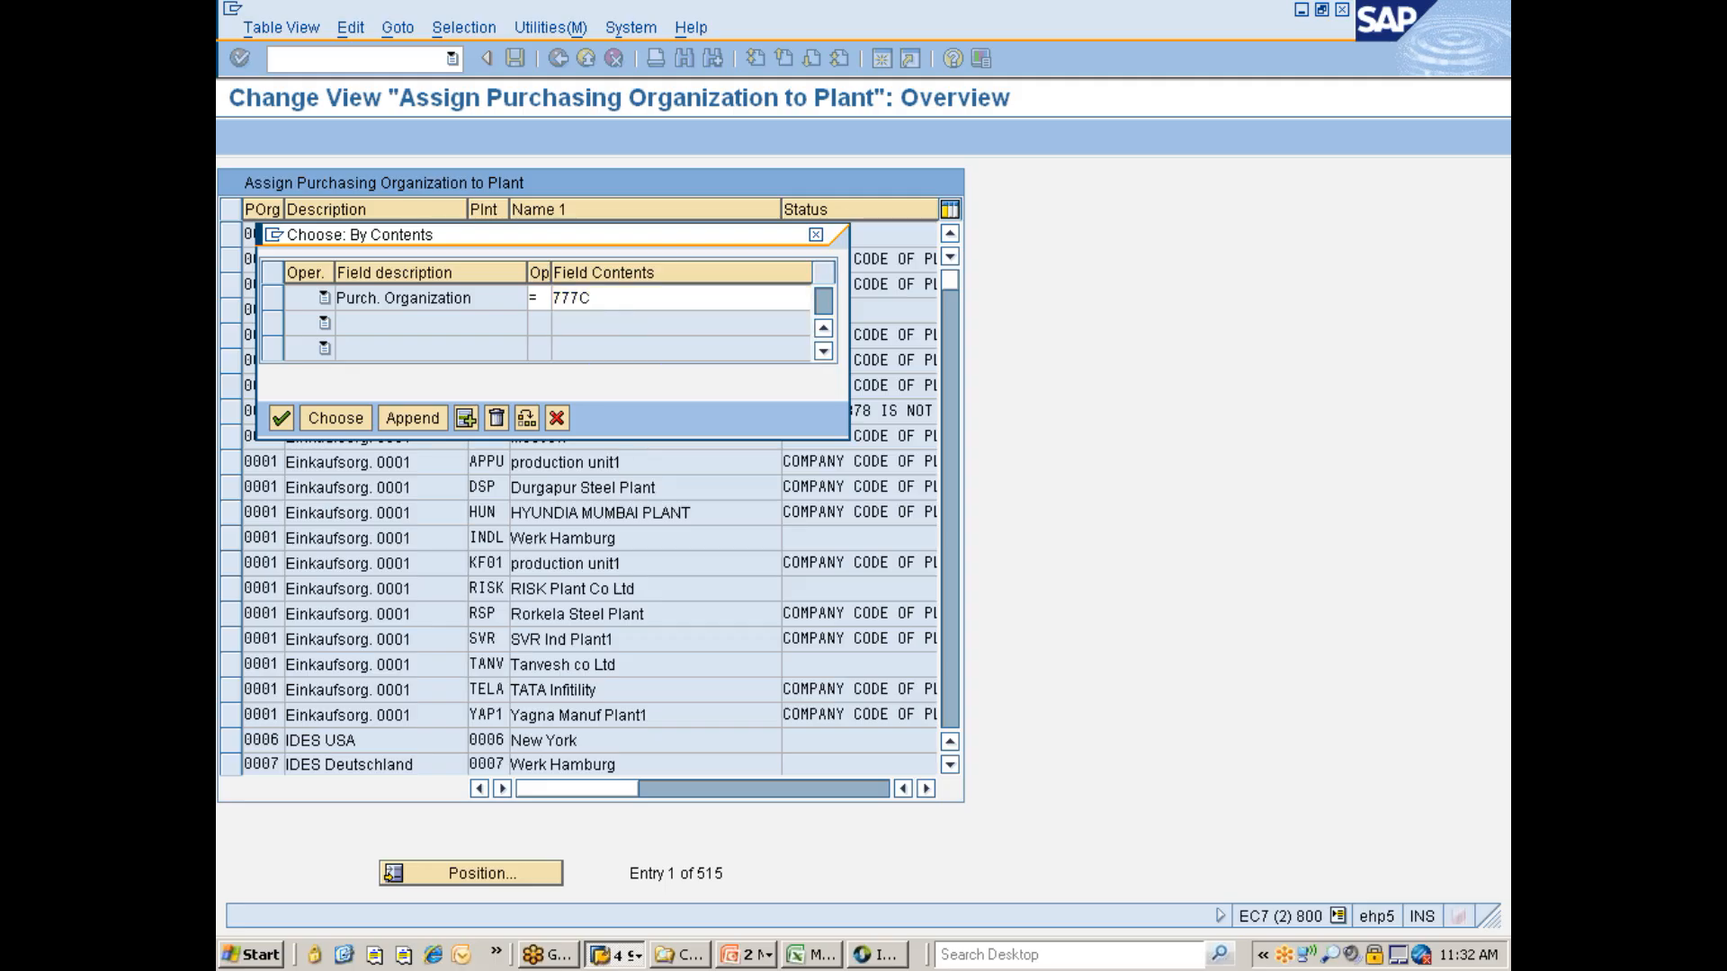
left_click(338, 415)
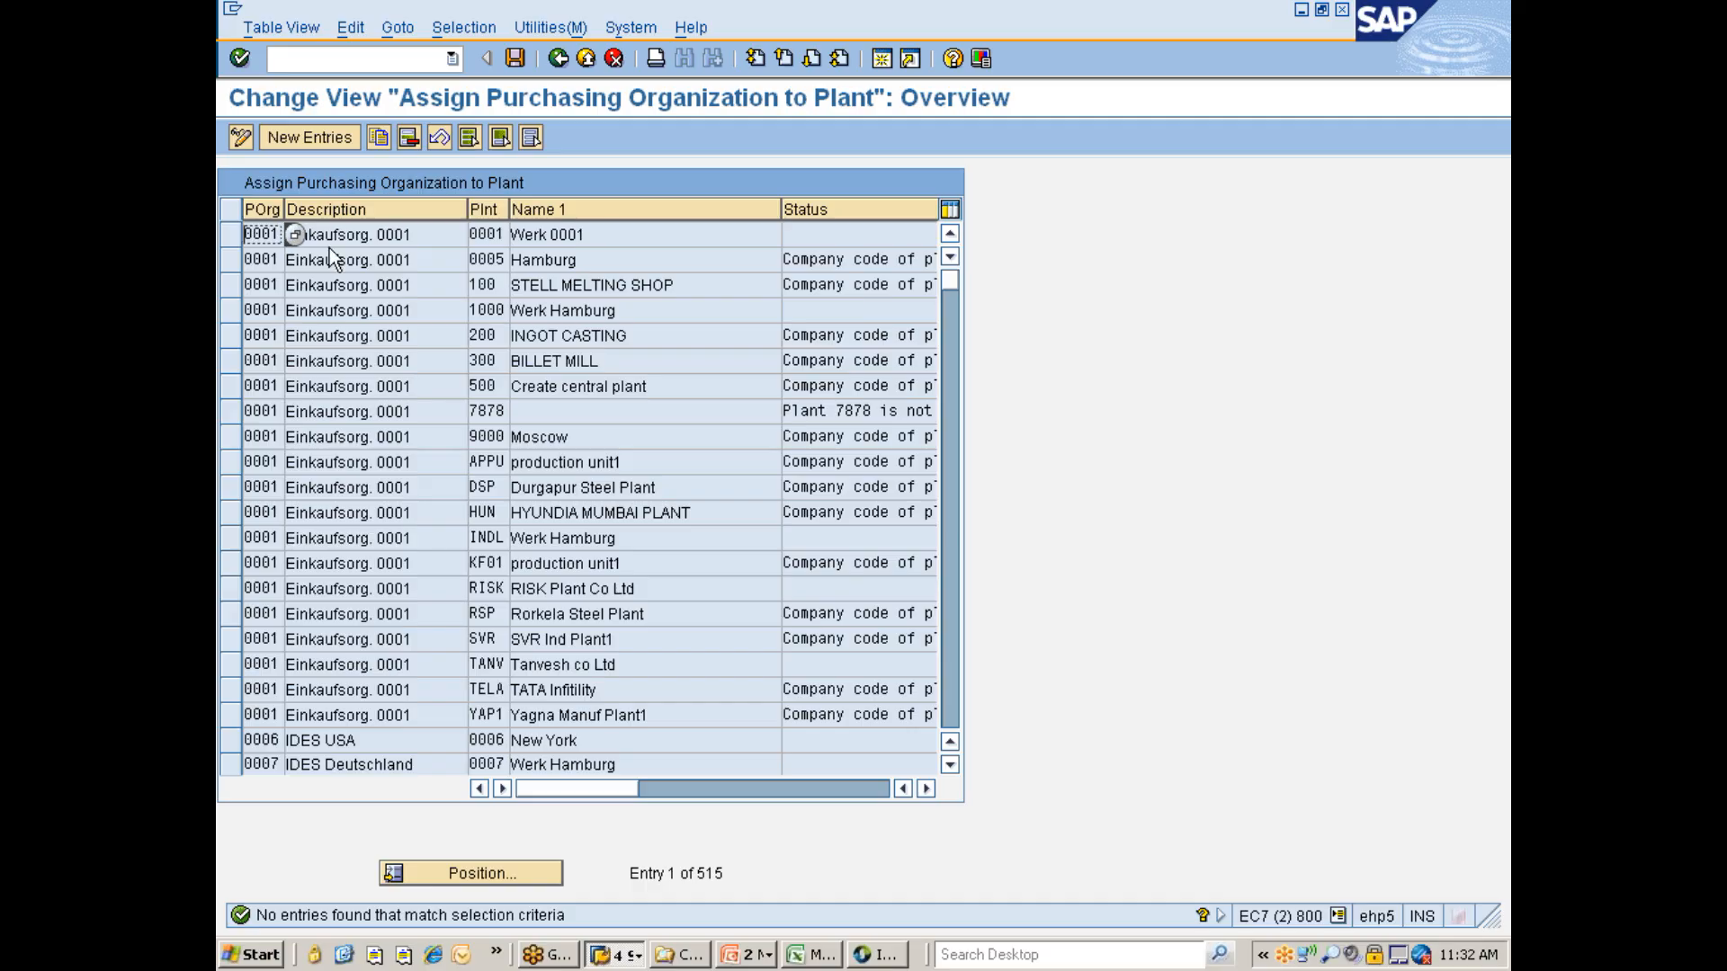
- Add new entries assigning purchasing organization 777C to plants 777C and 777P
left_click(315, 143)
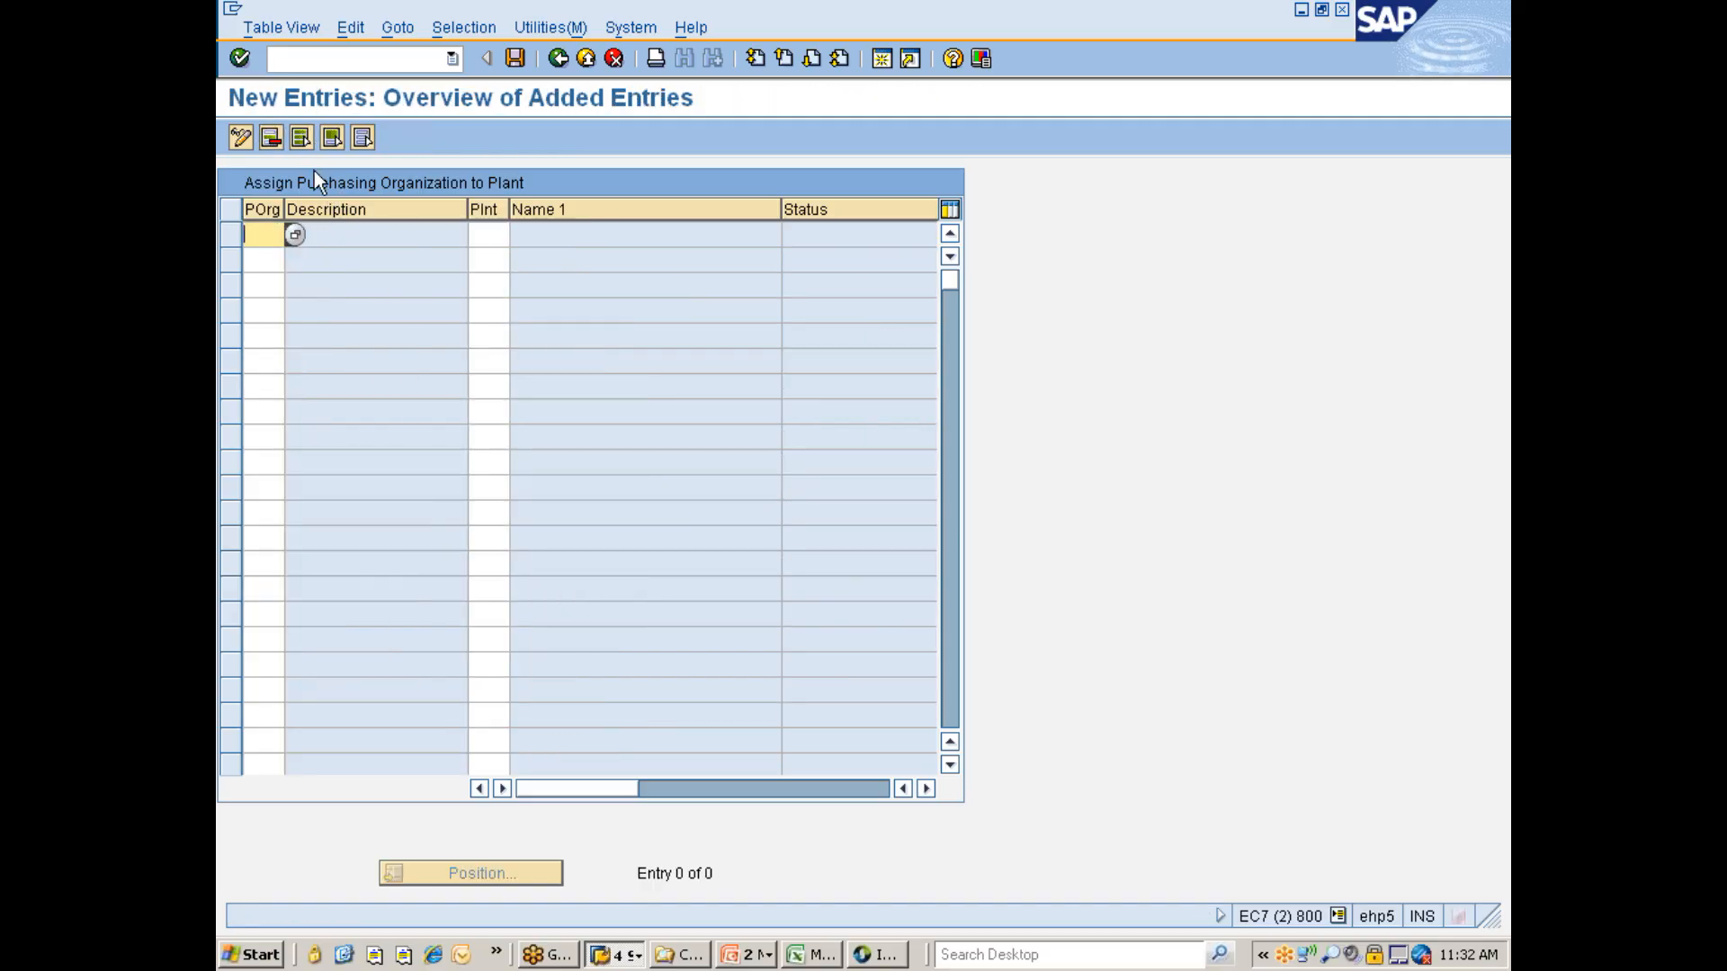
type("777")
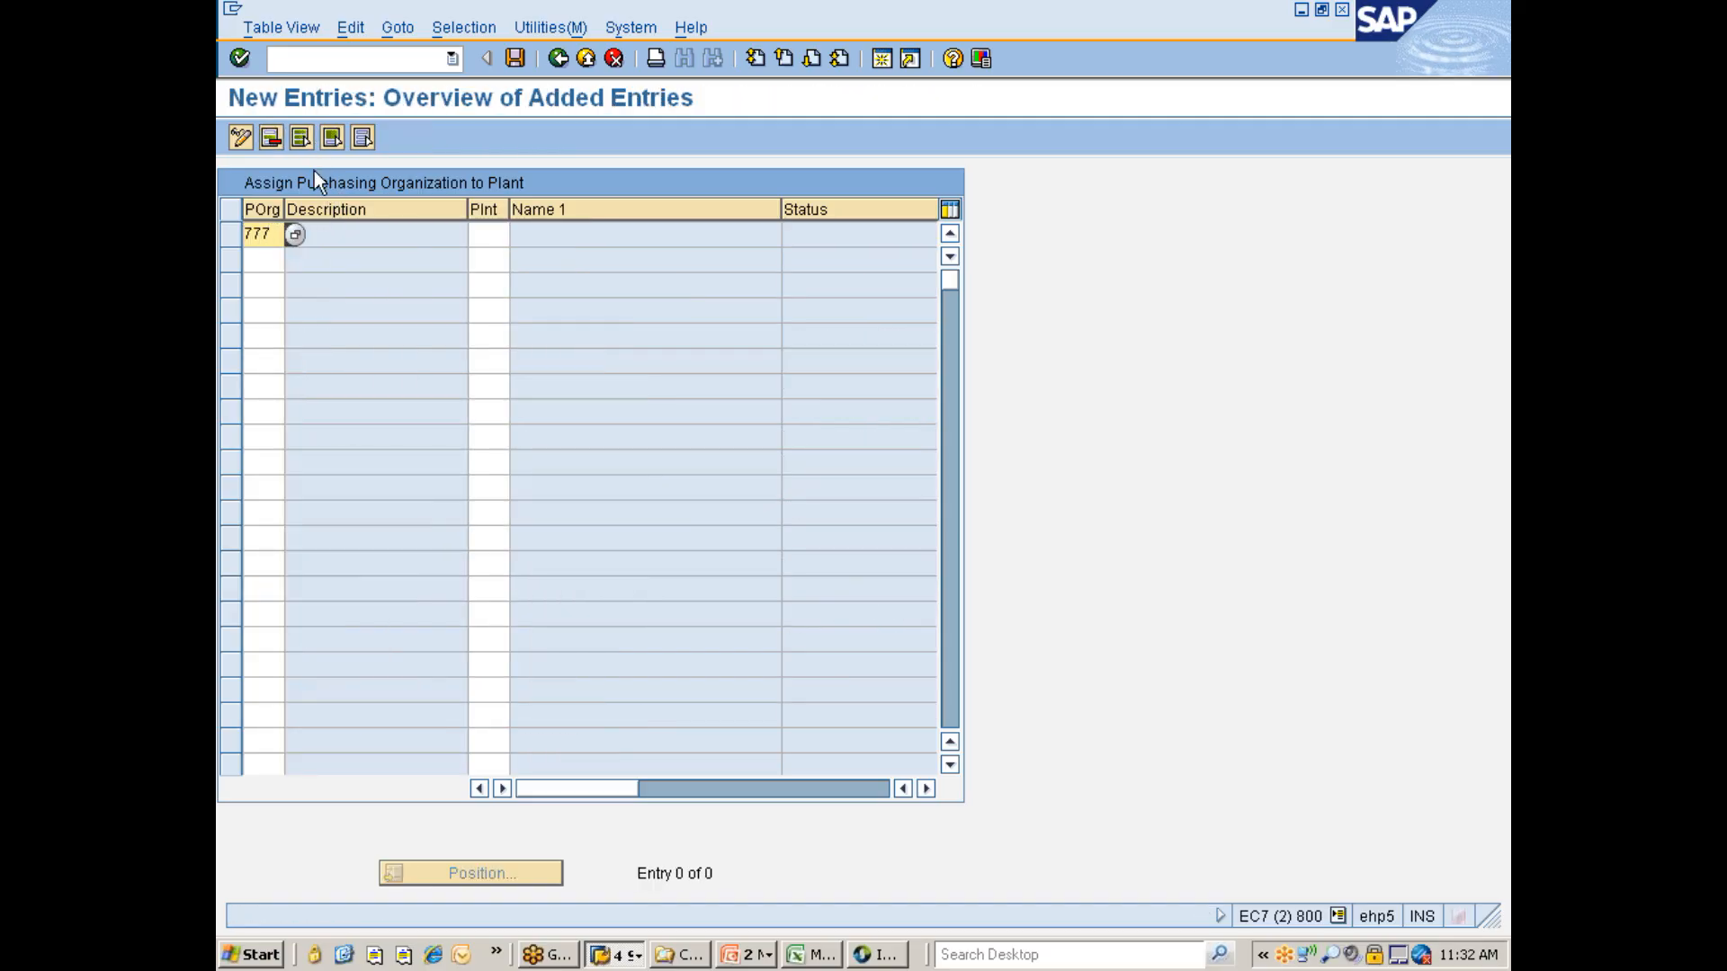
type("C")
key("Down")
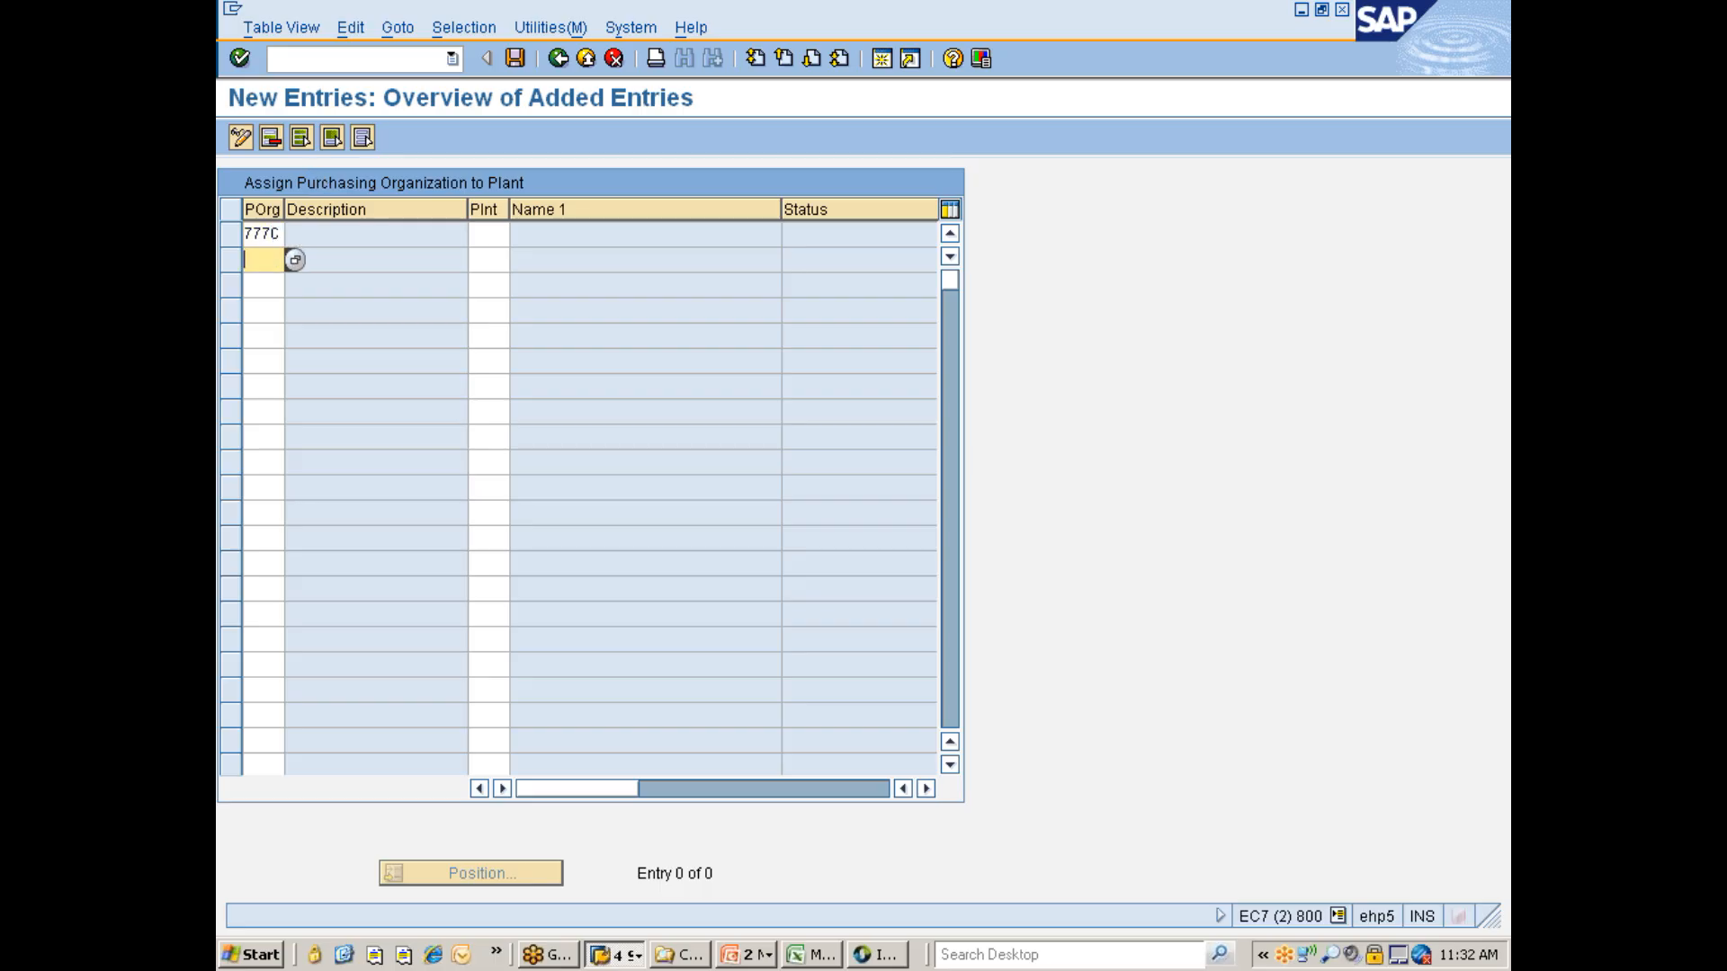
type("888")
key("BackSpace")
key("BackSpace")
key("BackSpace")
type("777C")
left_click(471, 232)
type("777C")
left_click(485, 259)
type("777P")
key("Return")
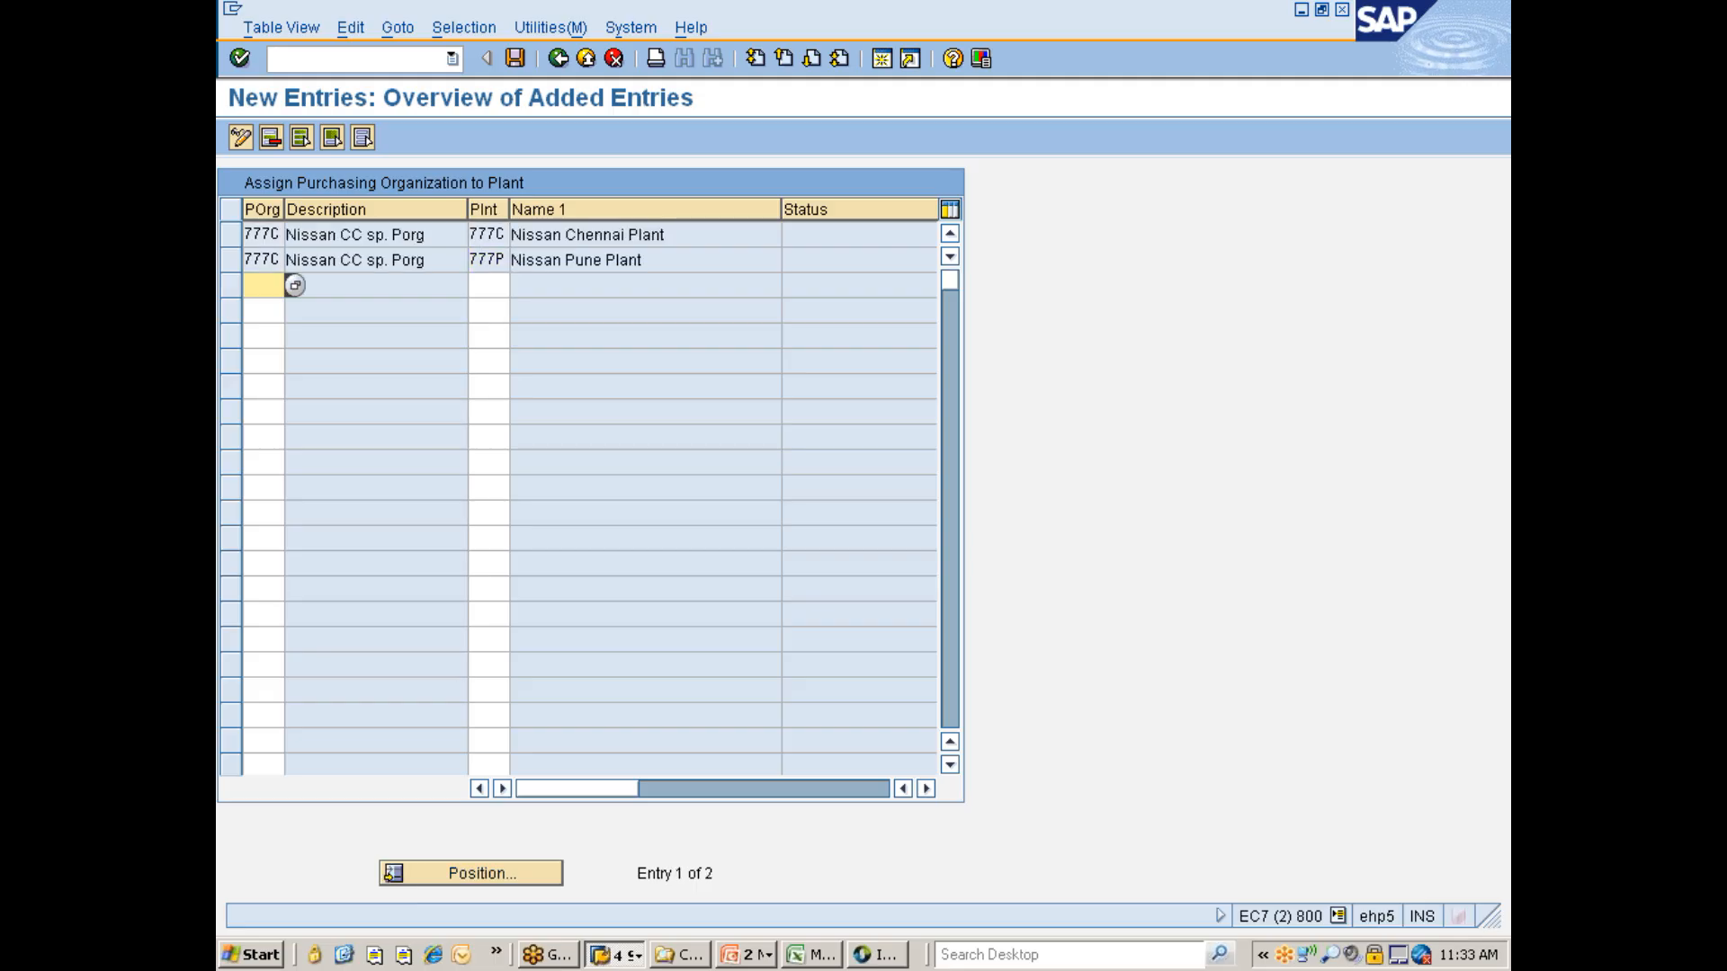
- Add new entries assigning purchasing organization 7776 to plants 777C and 777P
type("777")
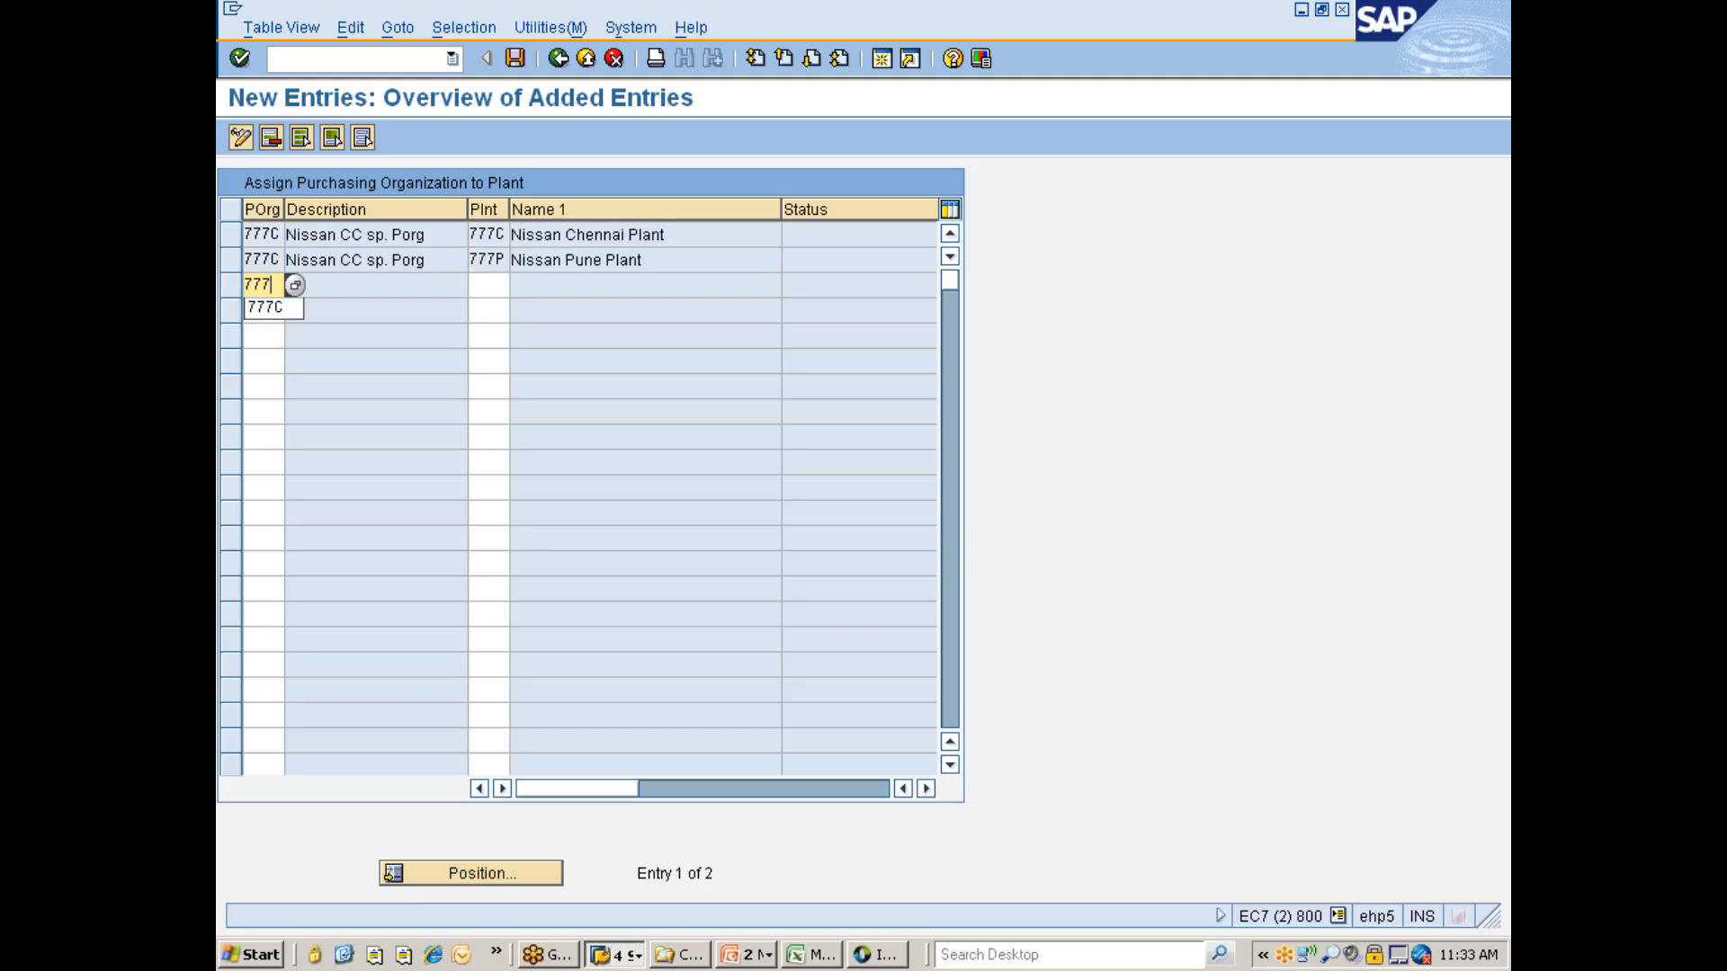
type("6")
key("Down")
type("777")
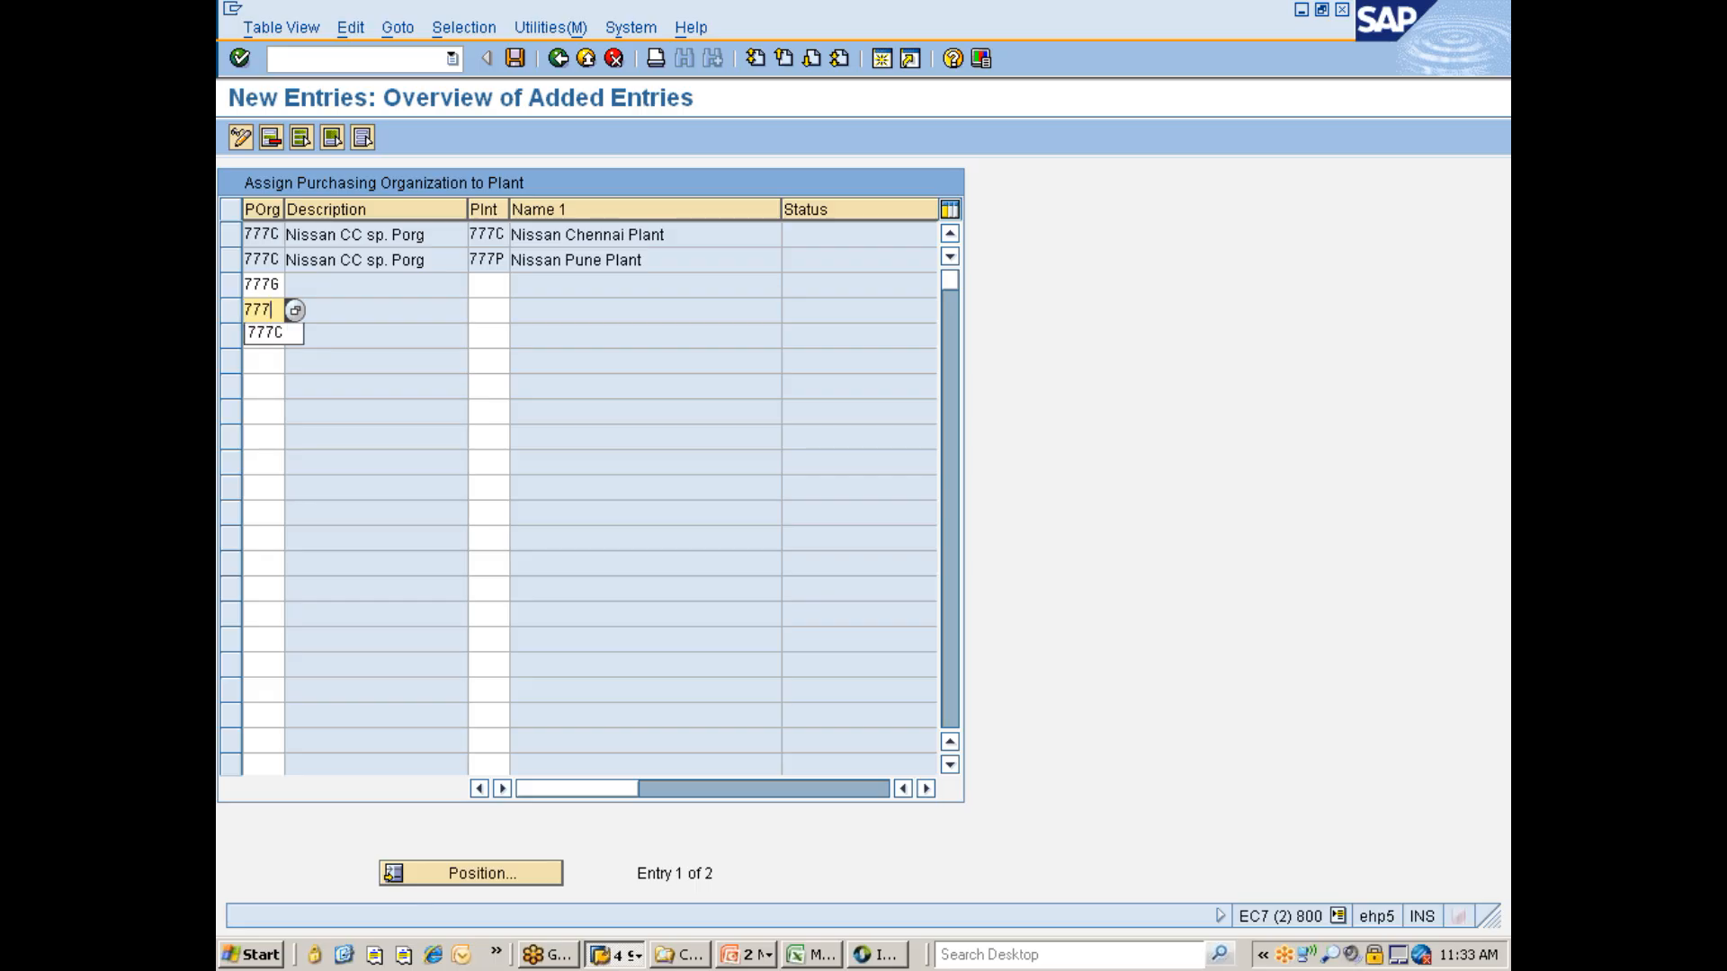
type("6")
key("Tab")
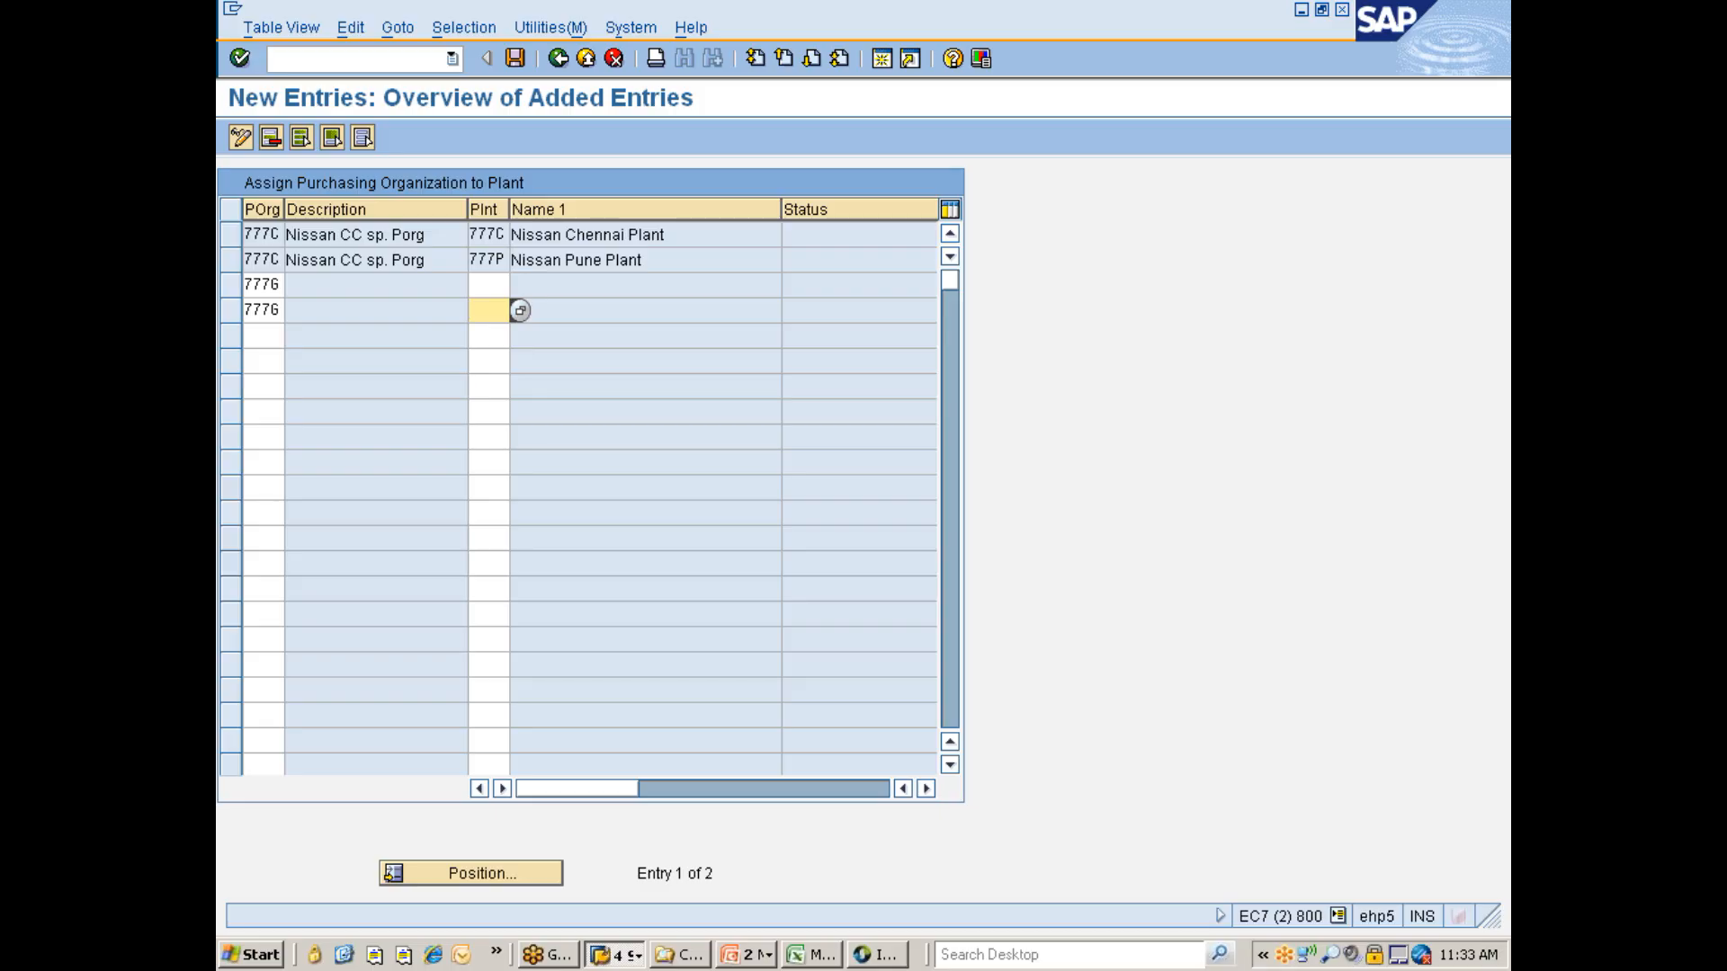
type("777P")
left_click(488, 286)
type("777")
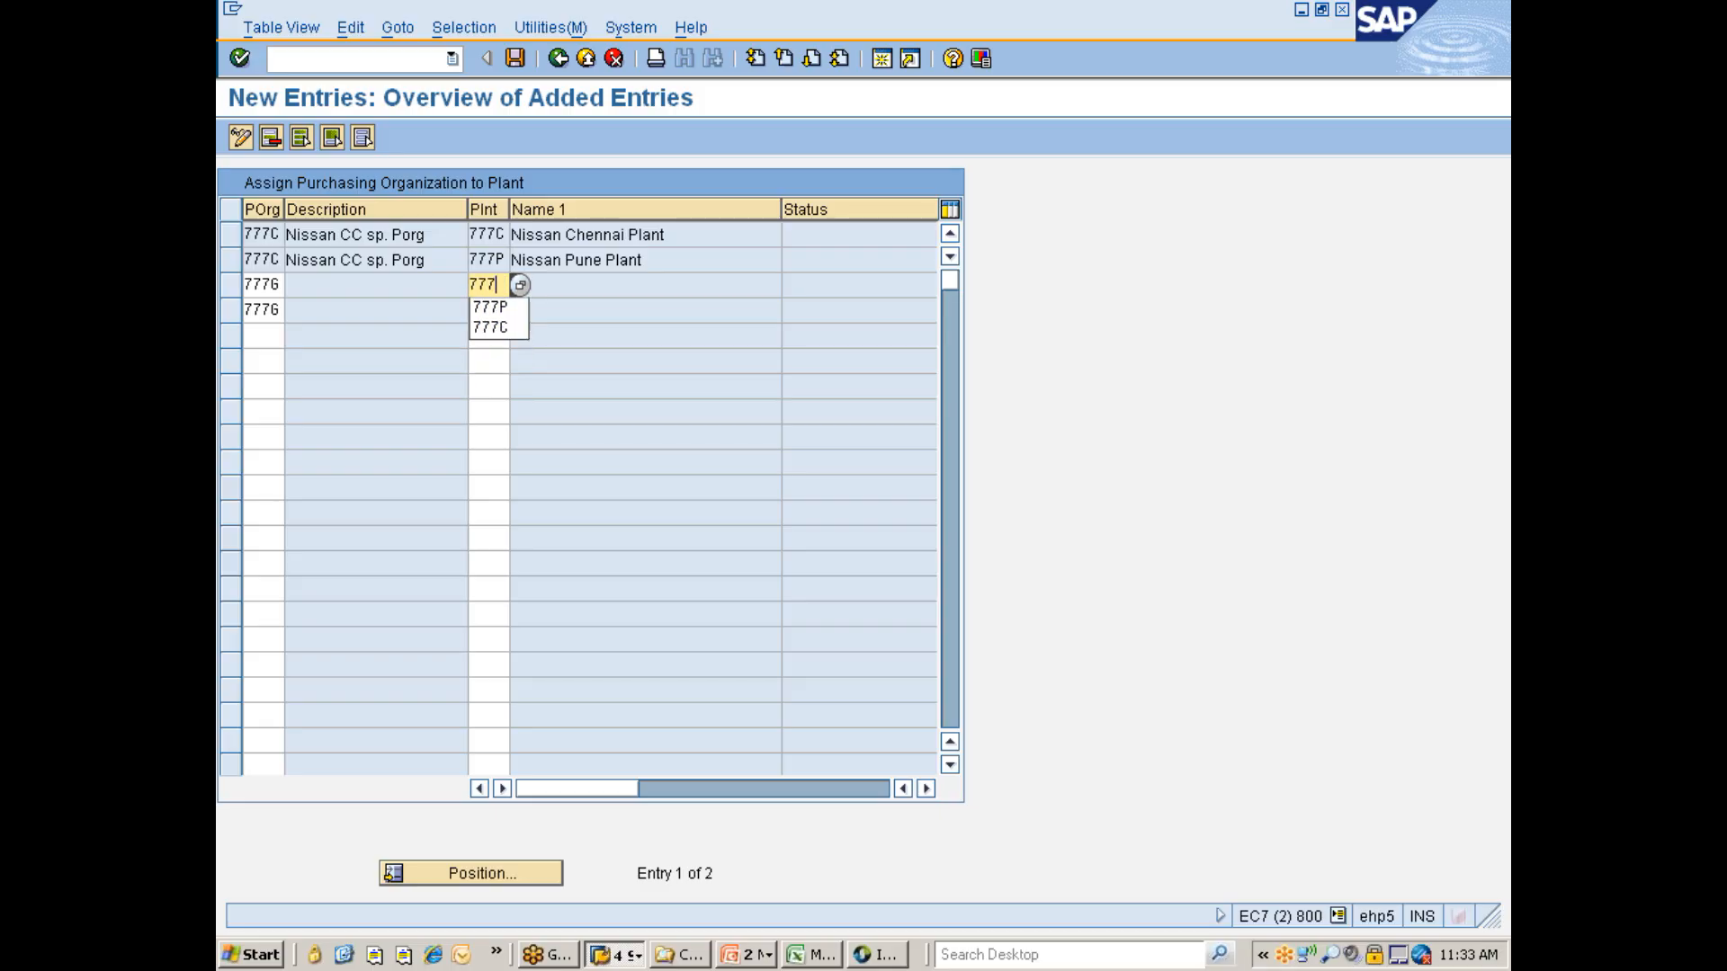
type("C")
key("Return")
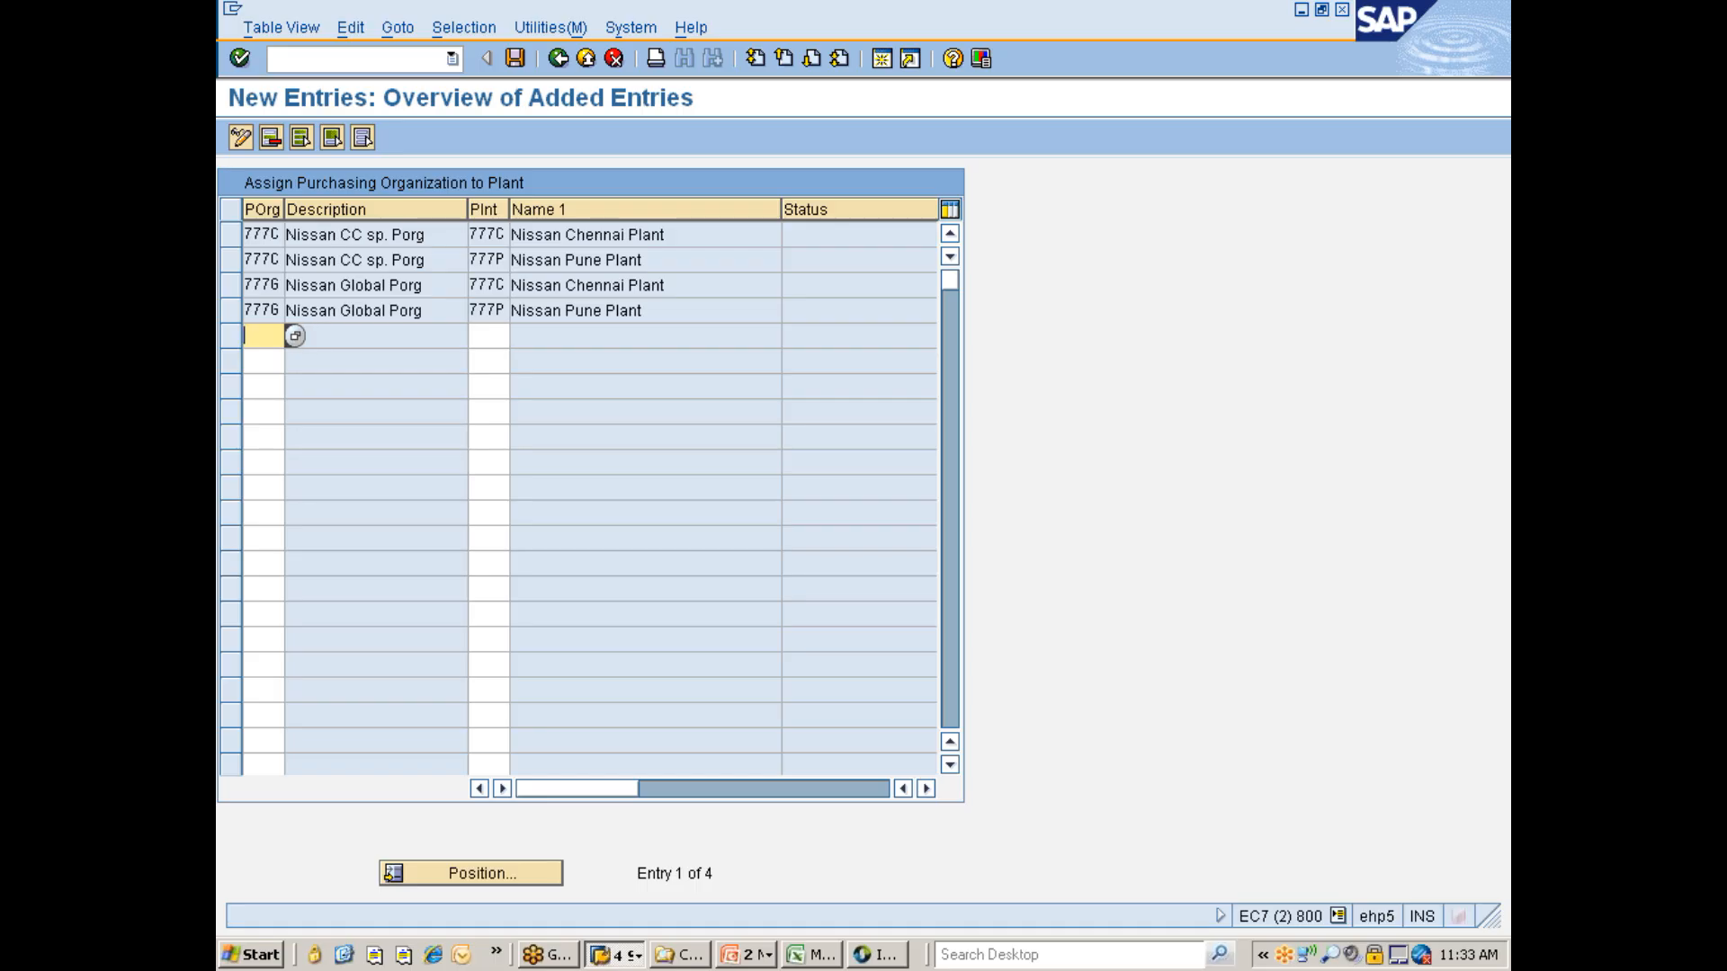
- Save the new assignments and return to the IMG structure
key("ctrl+s")
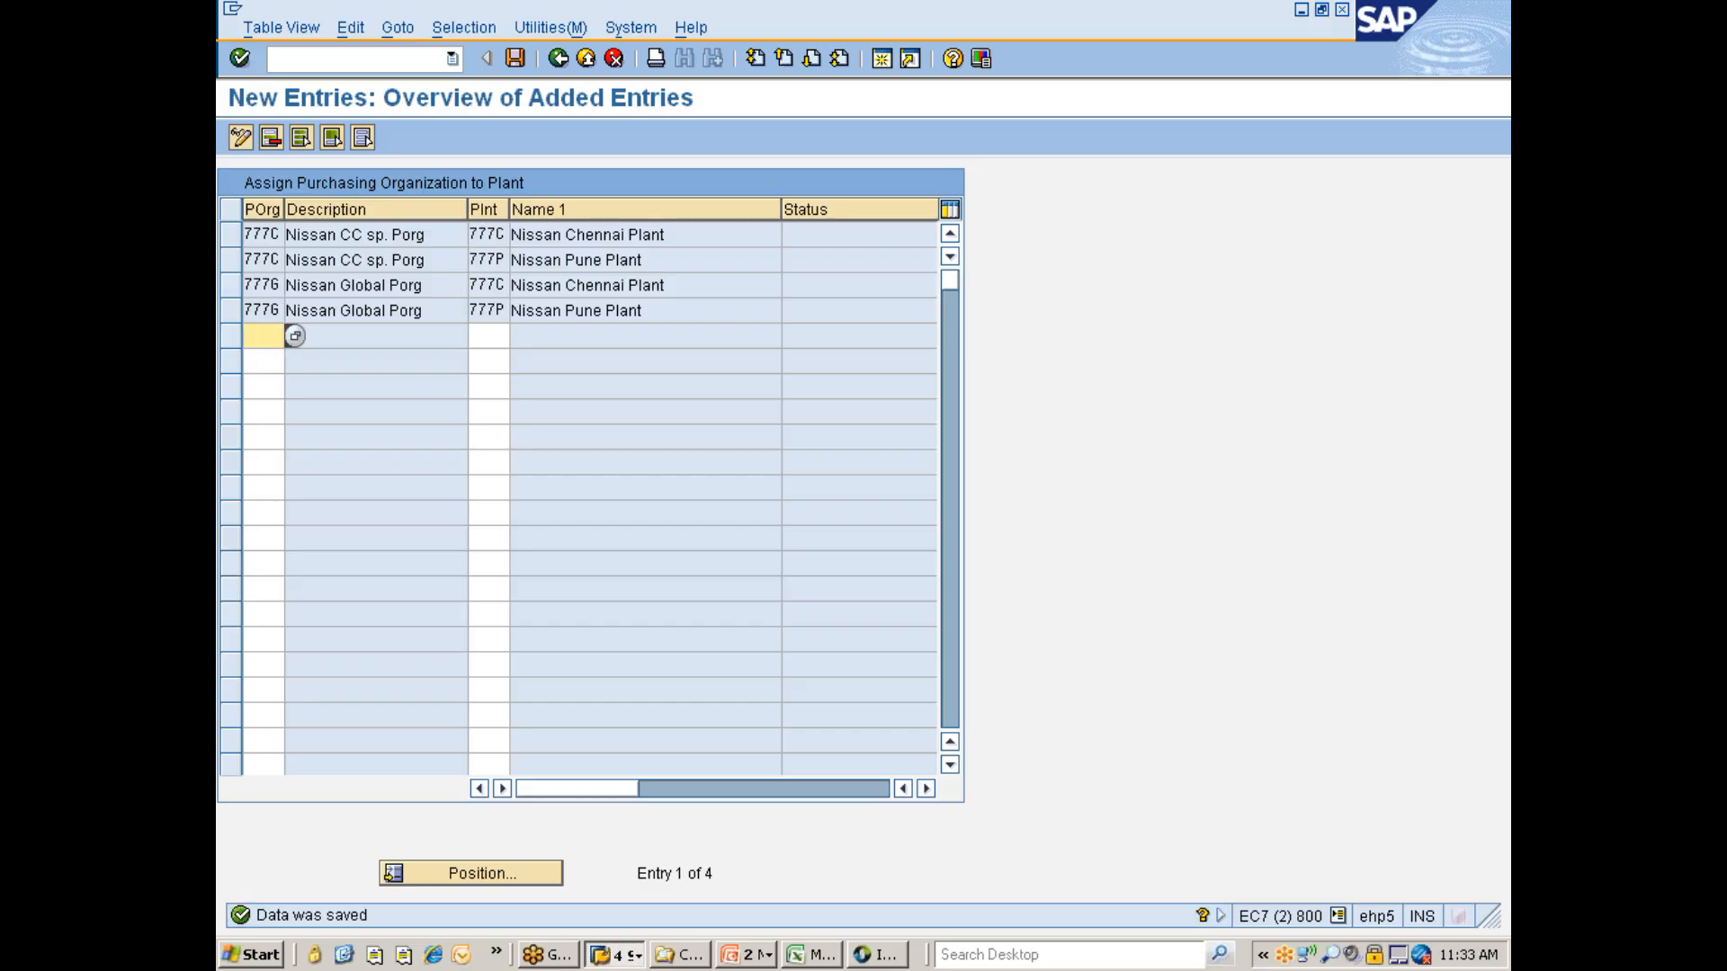
left_click(557, 60)
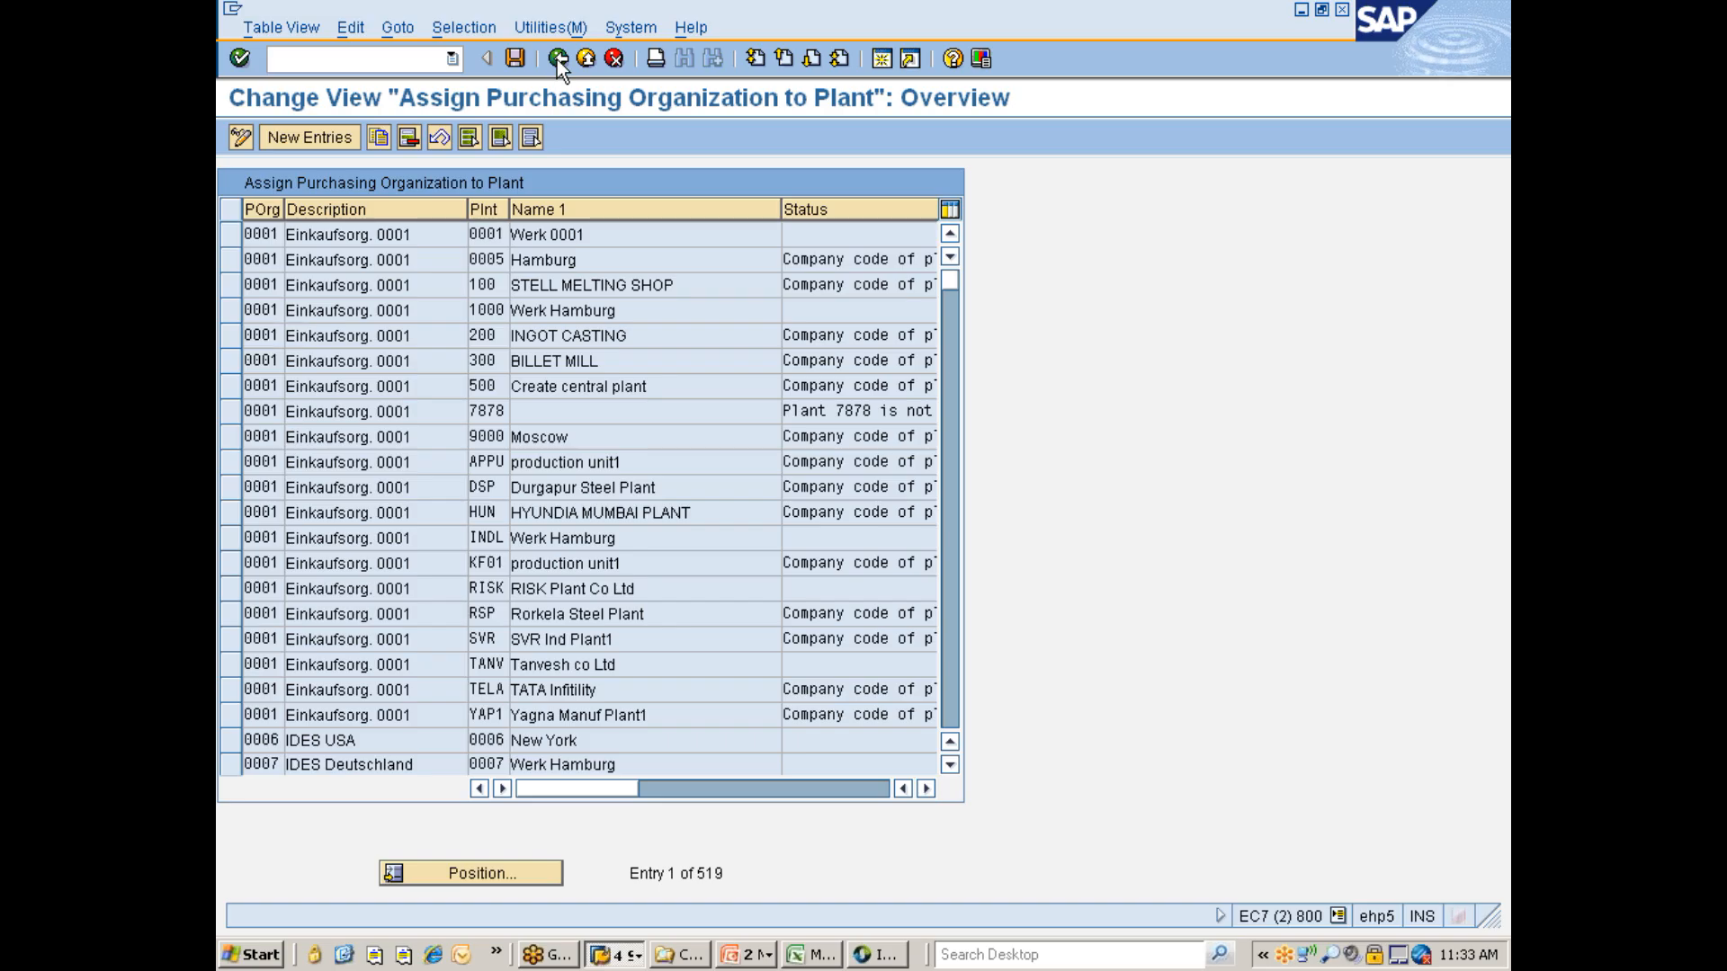
left_click(558, 59)
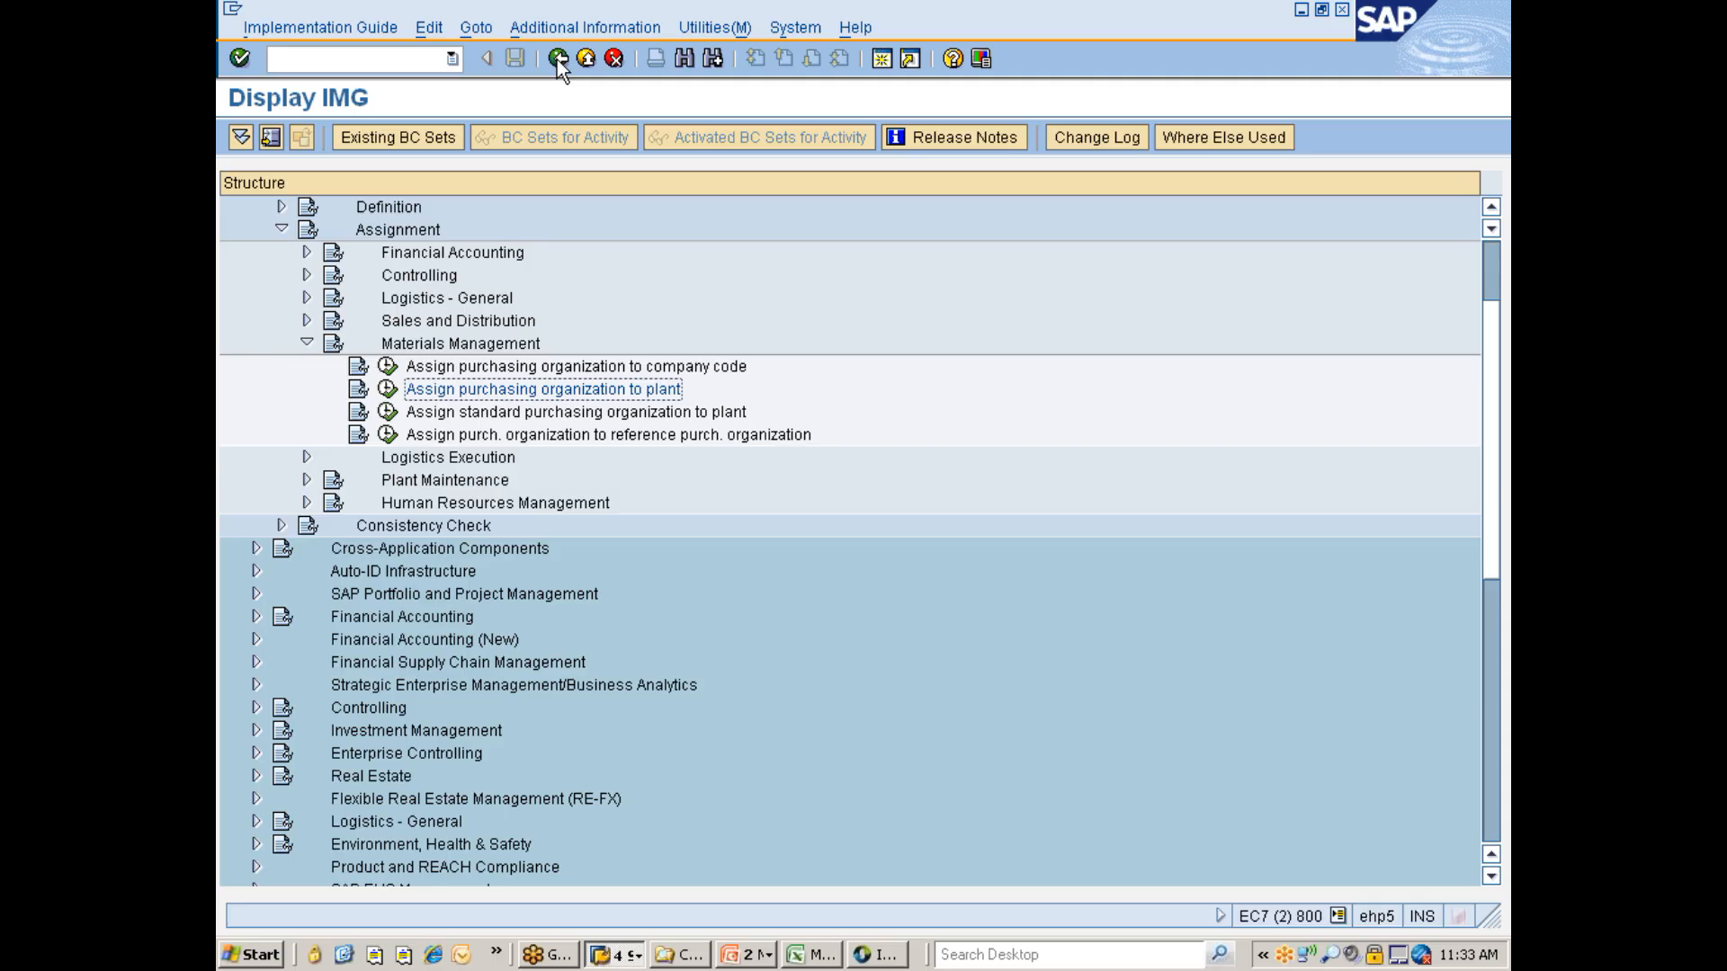
- Open Assign standard purchasing organization to plant and position the list at plant 777C
left_click(500, 412)
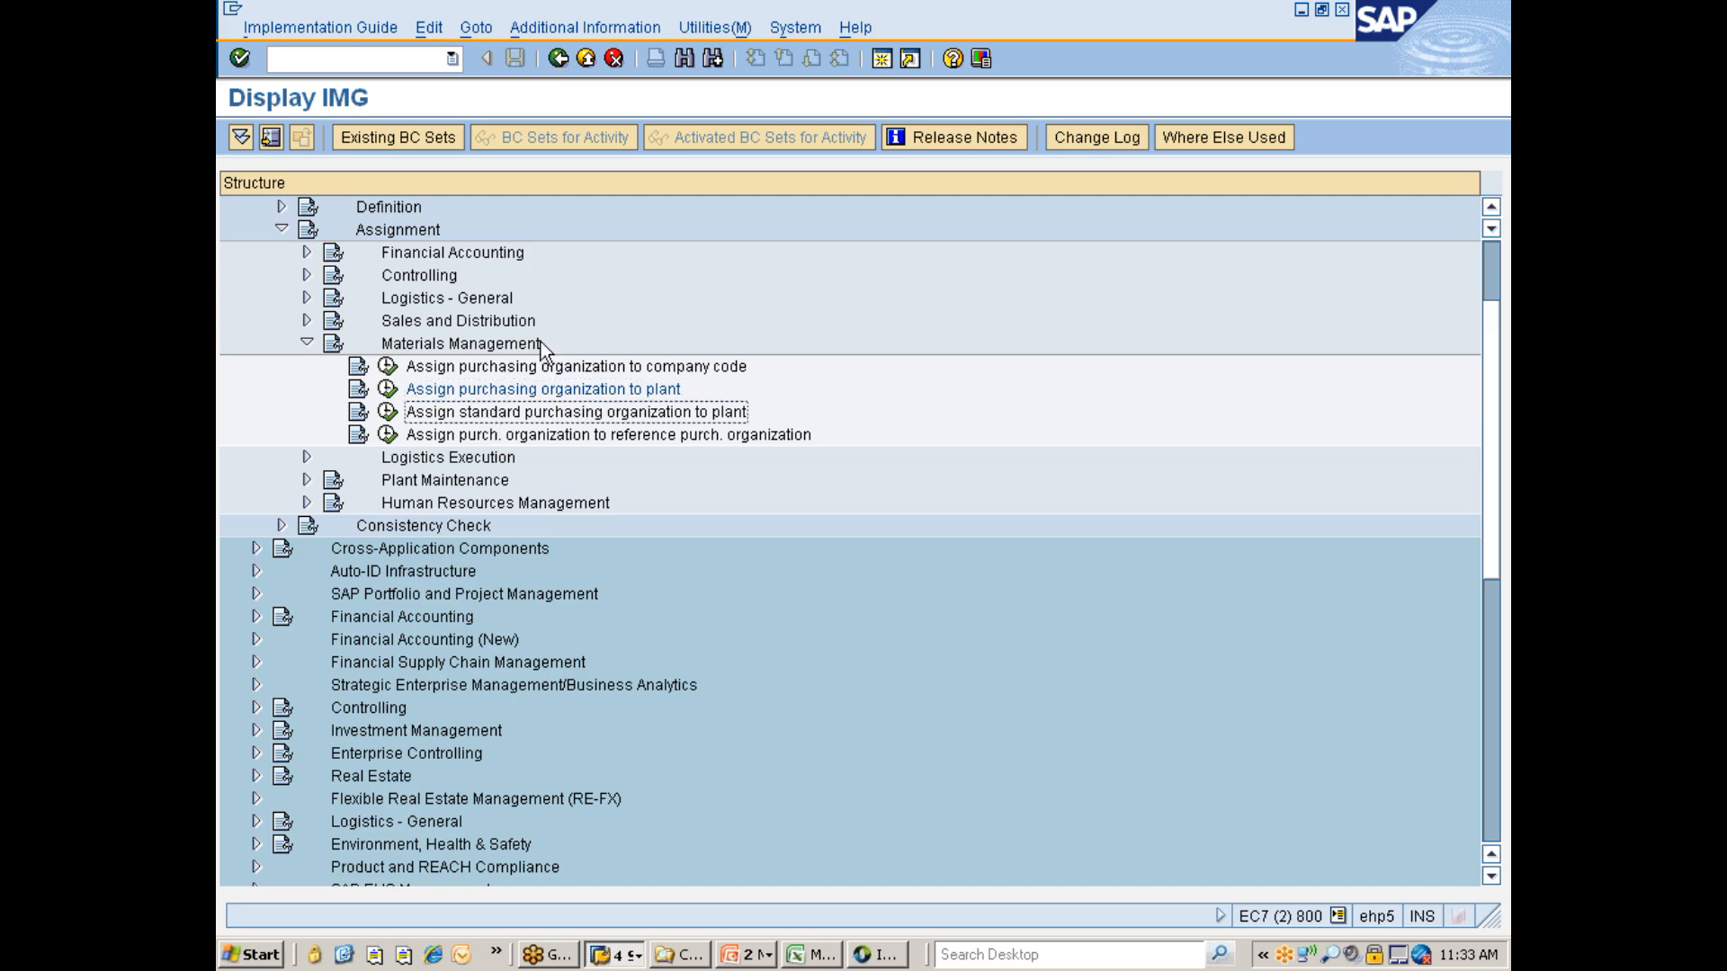
scroll(577, 349, "down", 1)
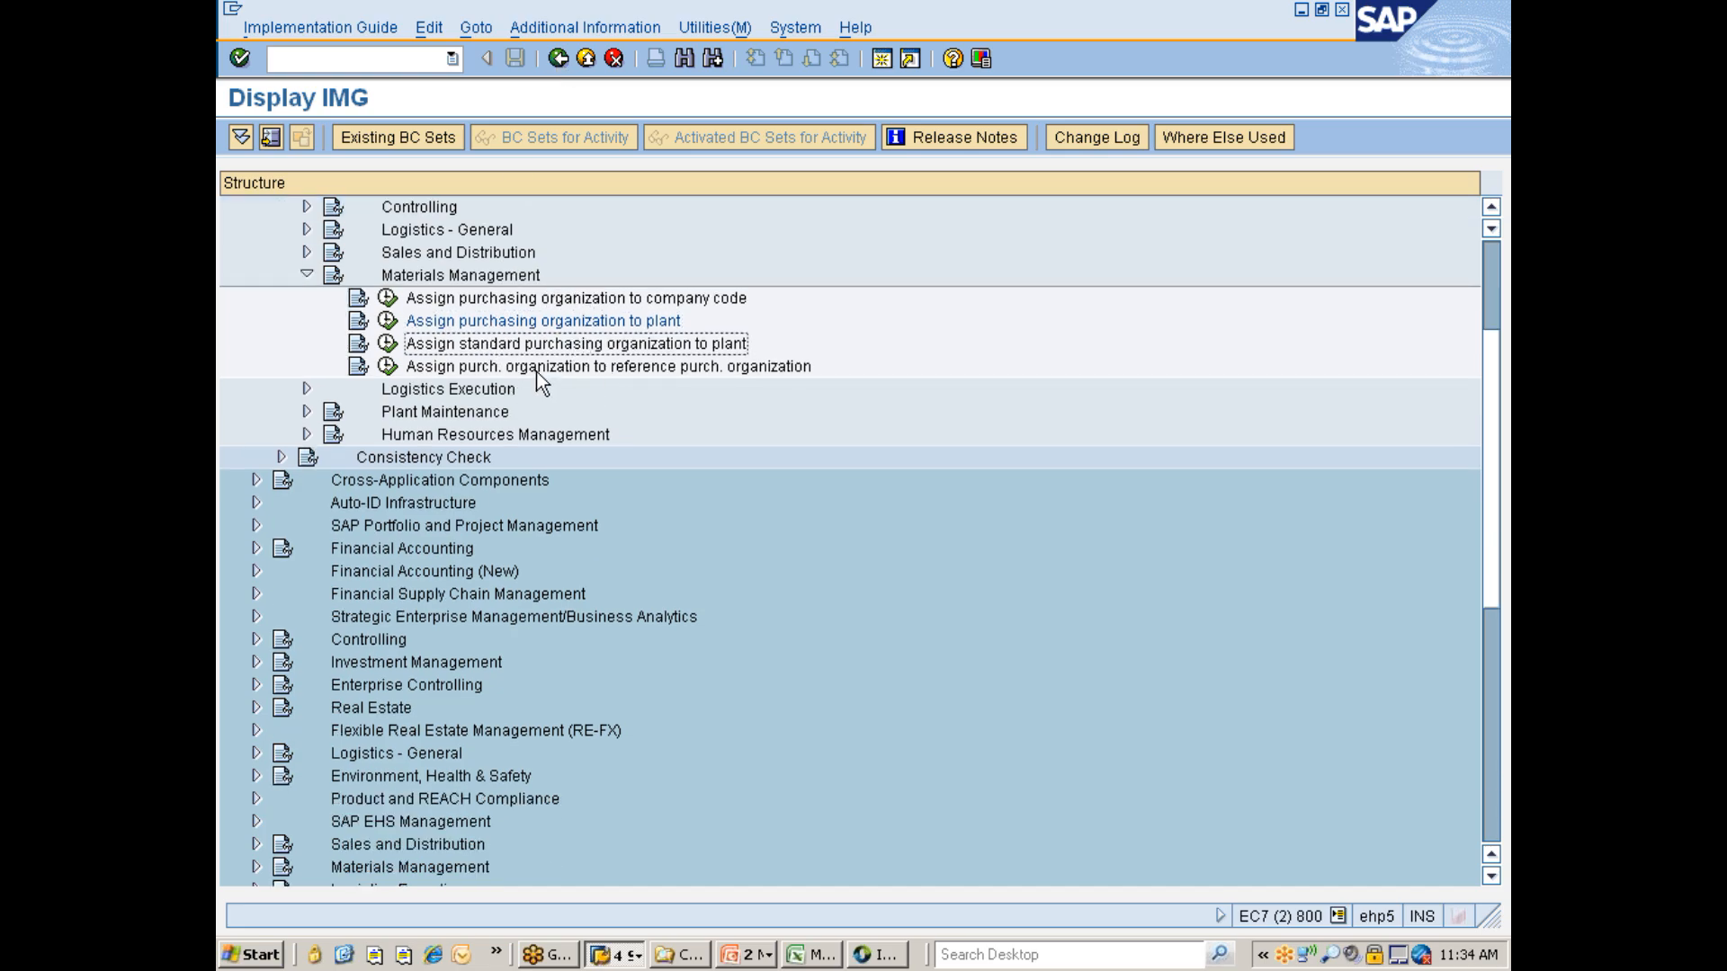
left_click(387, 345)
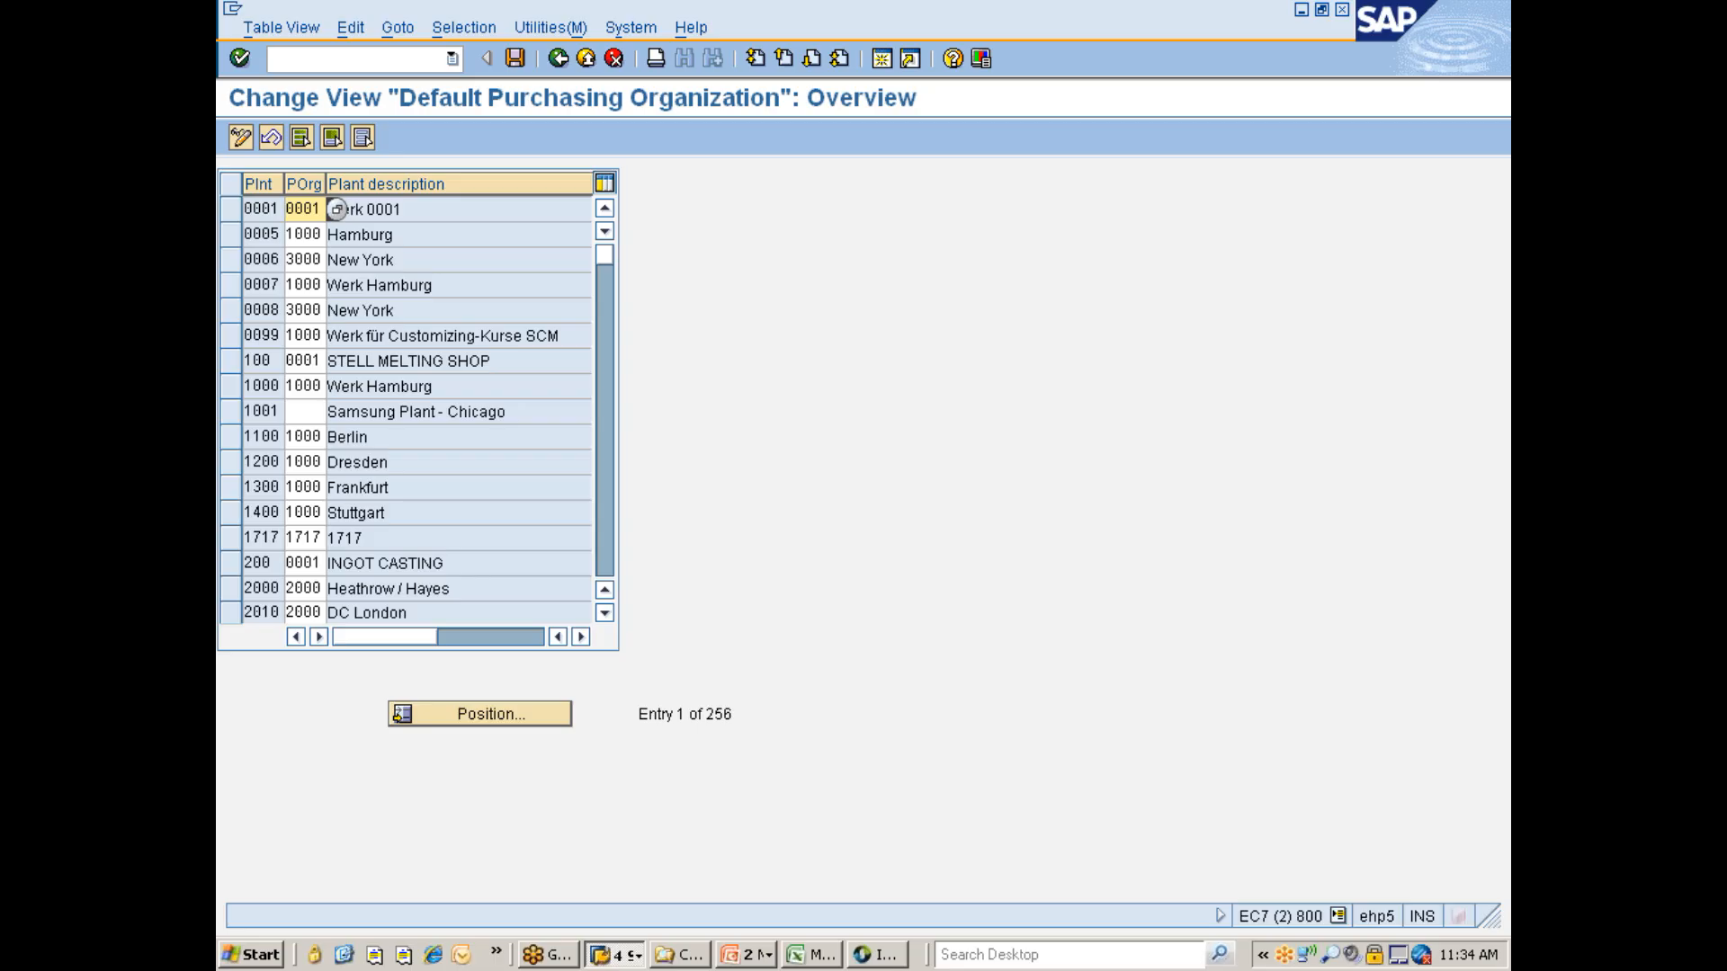
left_click(436, 715)
type("777C")
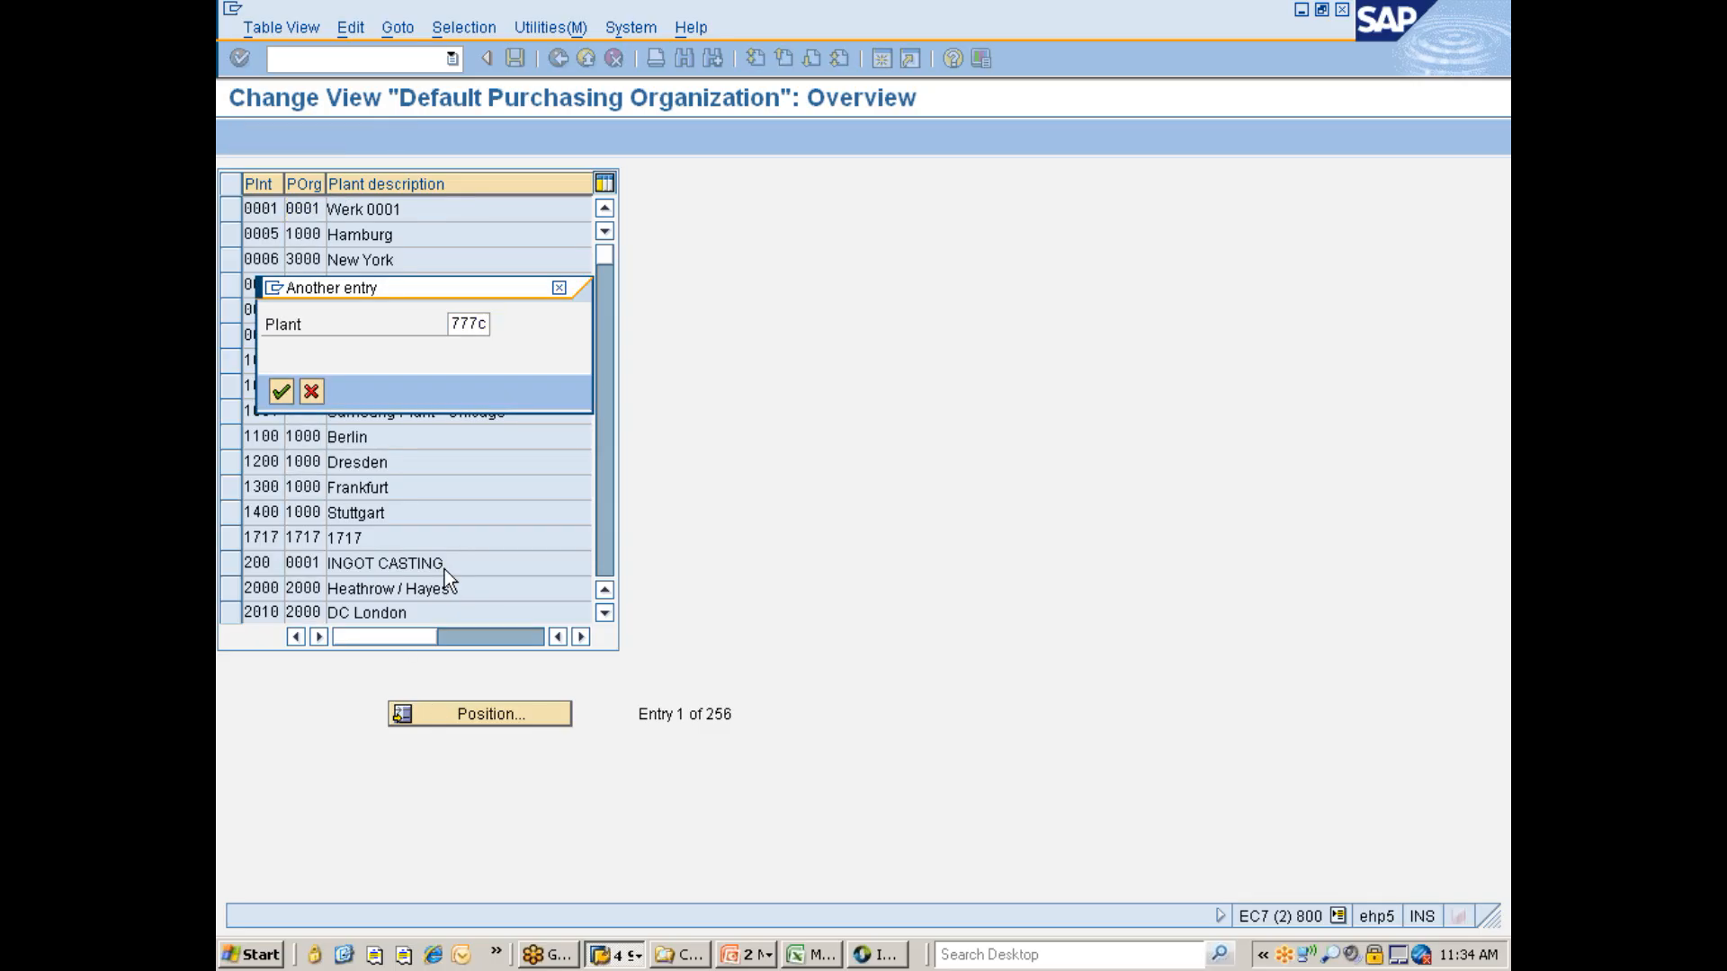
key("Return")
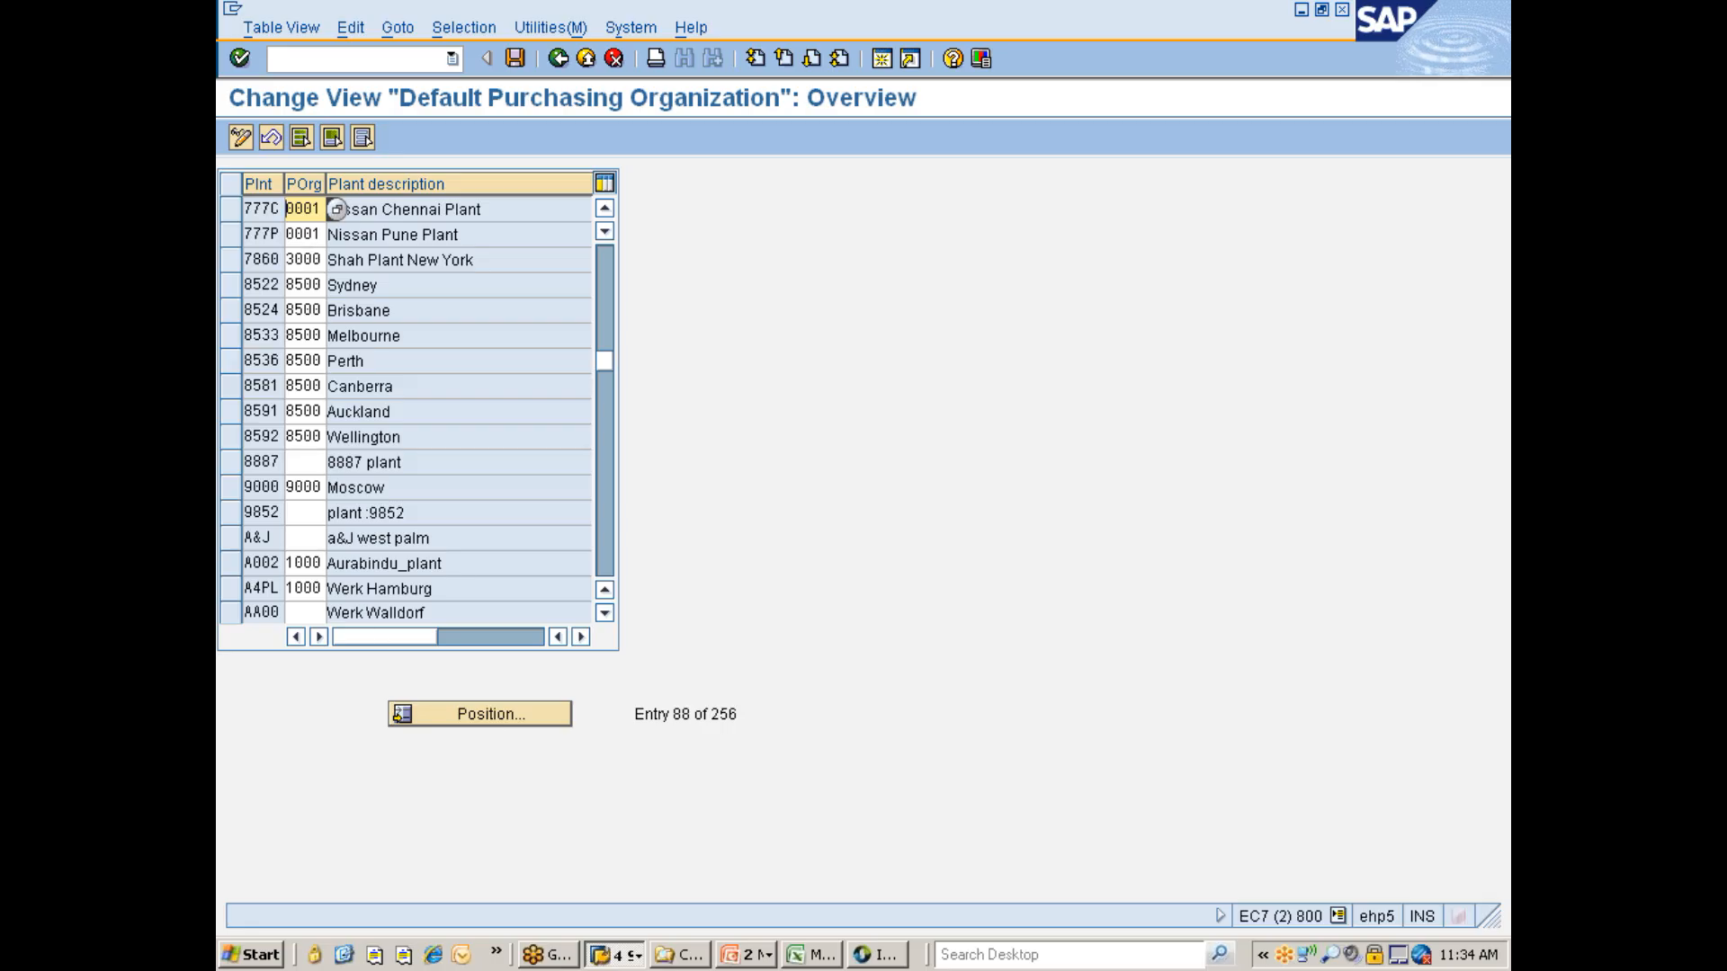
- Set the default purchasing organization of plants 777C and 777P to 777C, save, and return to the IMG
key("Delete")
key("Delete")
key("Delete")
key("Delete")
left_click(290, 235)
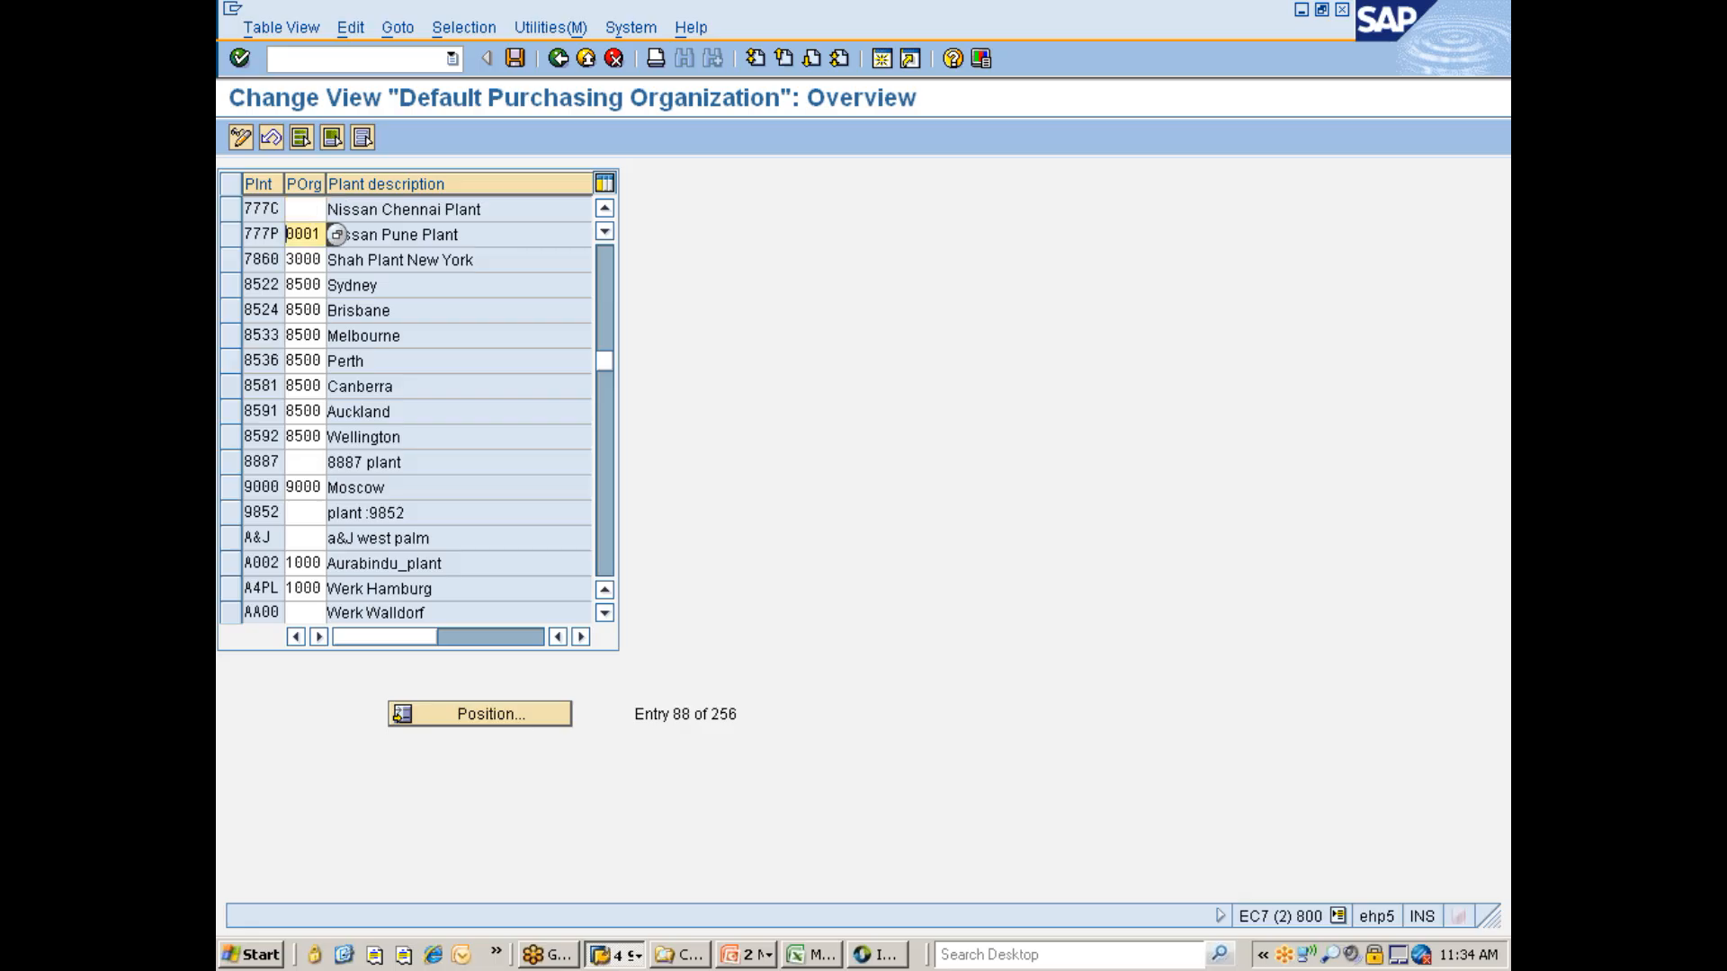
key("Delete")
key("Delete")
key("Delete")
key("Delete")
left_click(336, 209)
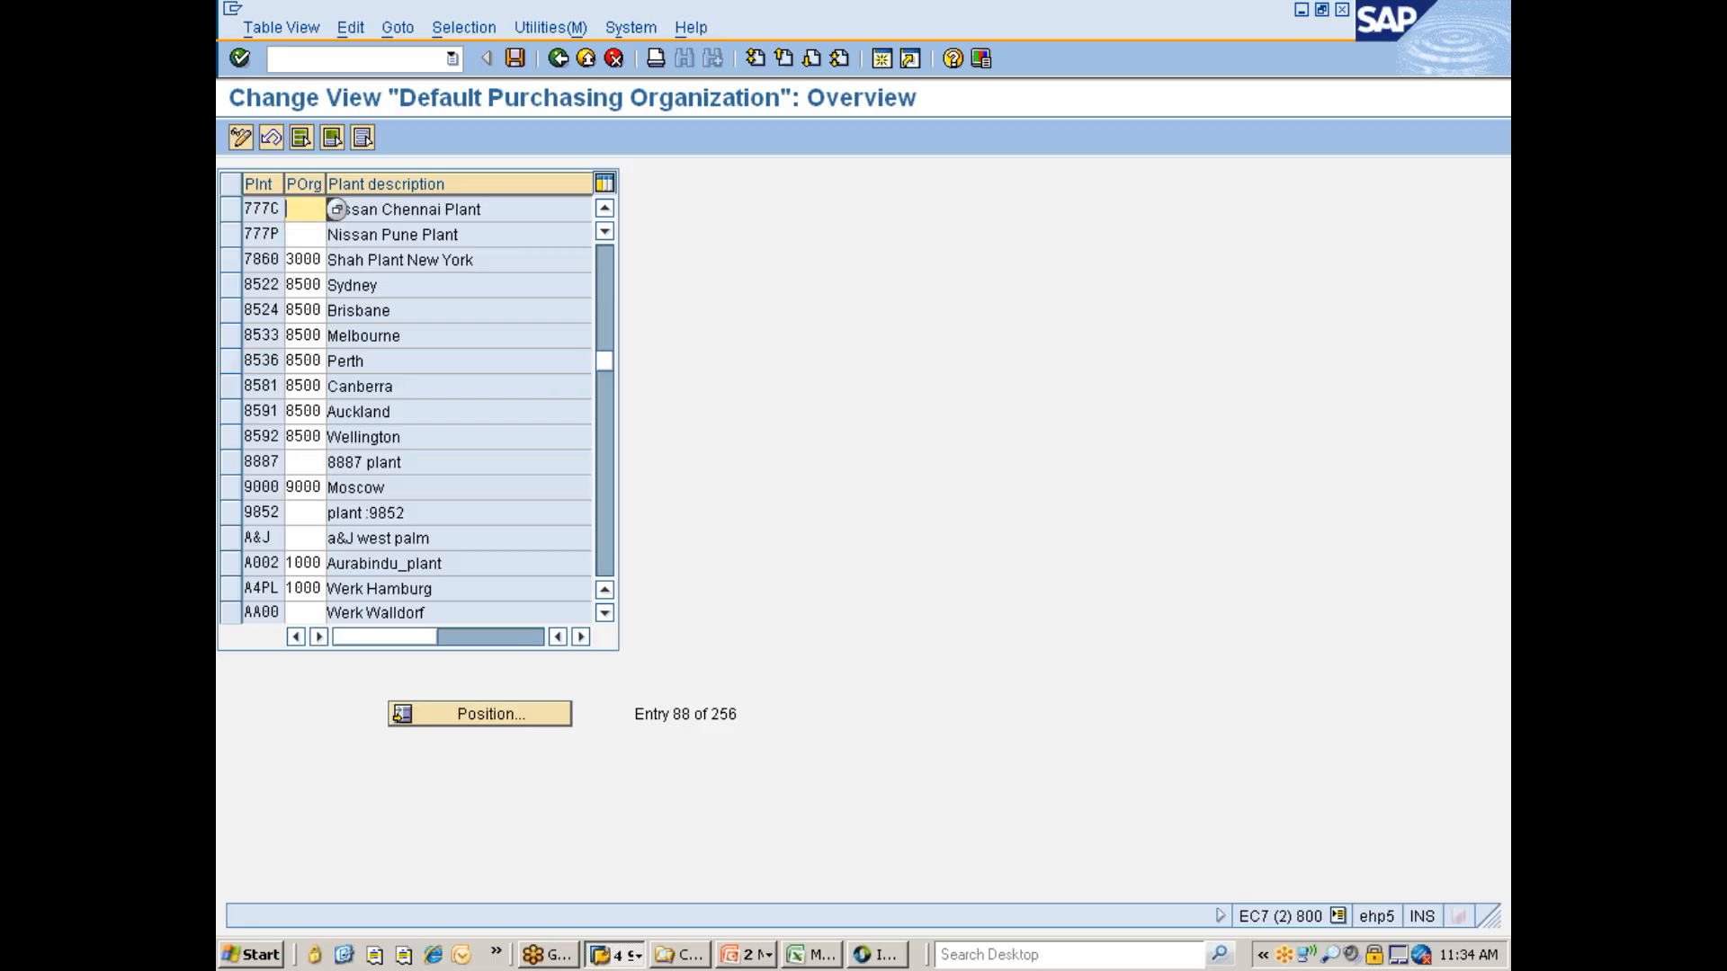
type("777C")
left_click(336, 234)
type("777")
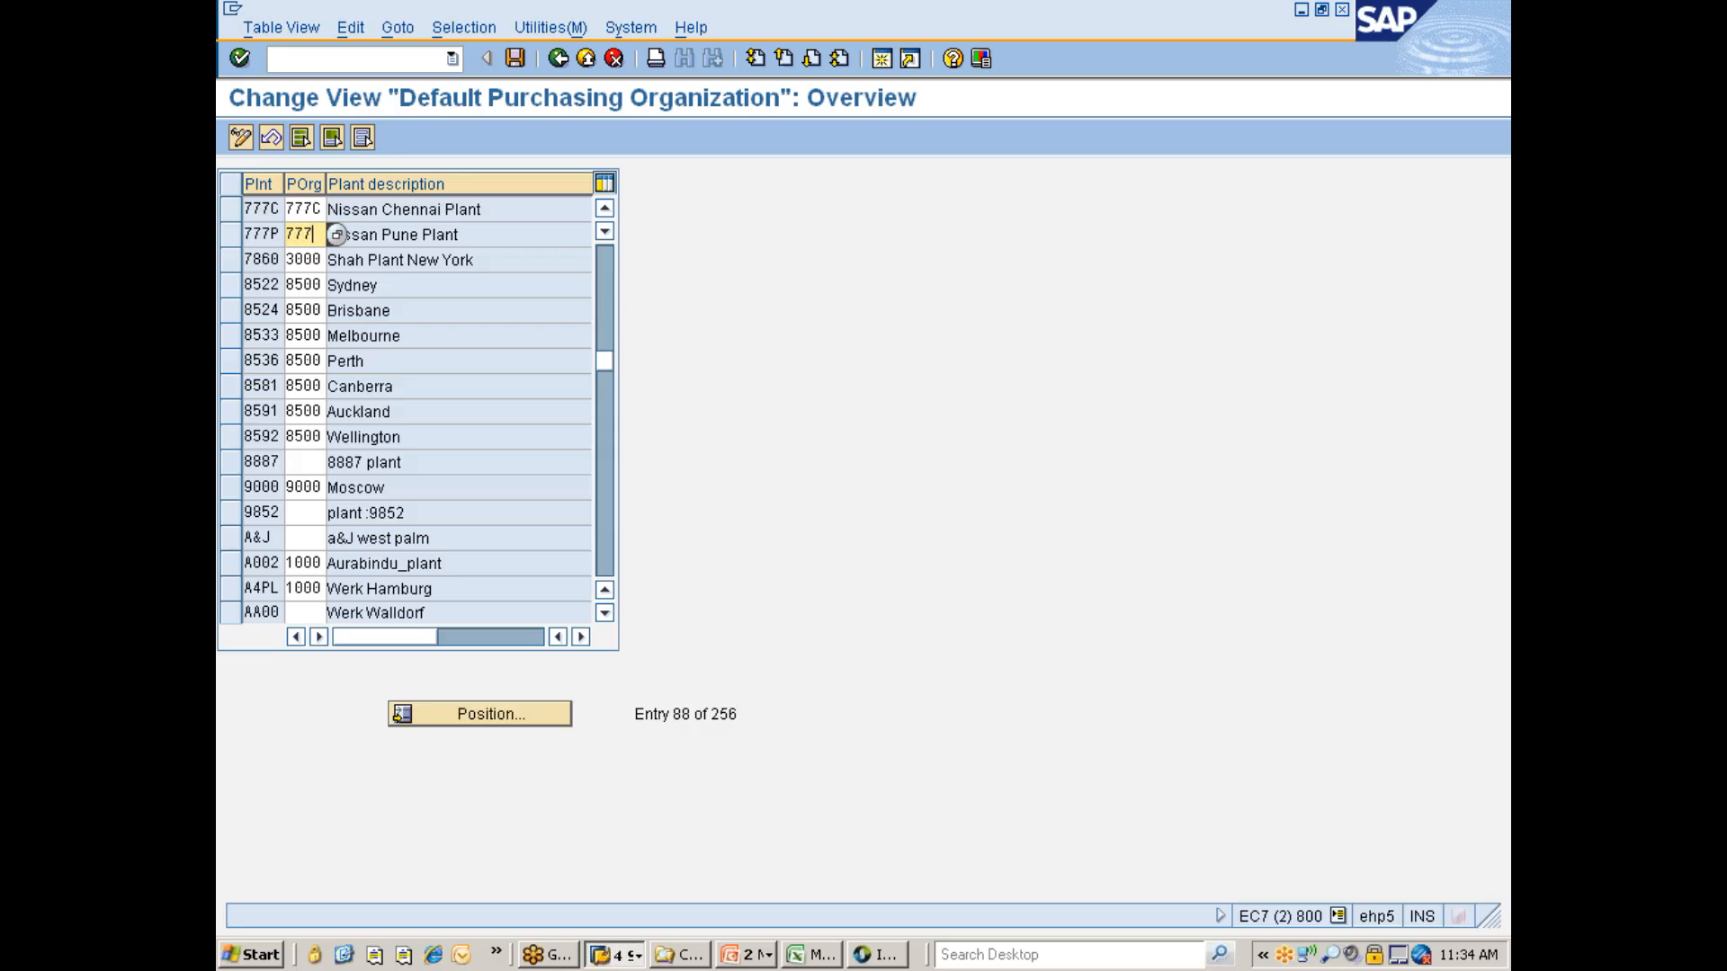
type("C")
key("Return")
key("ctrl+s")
left_click(281, 392)
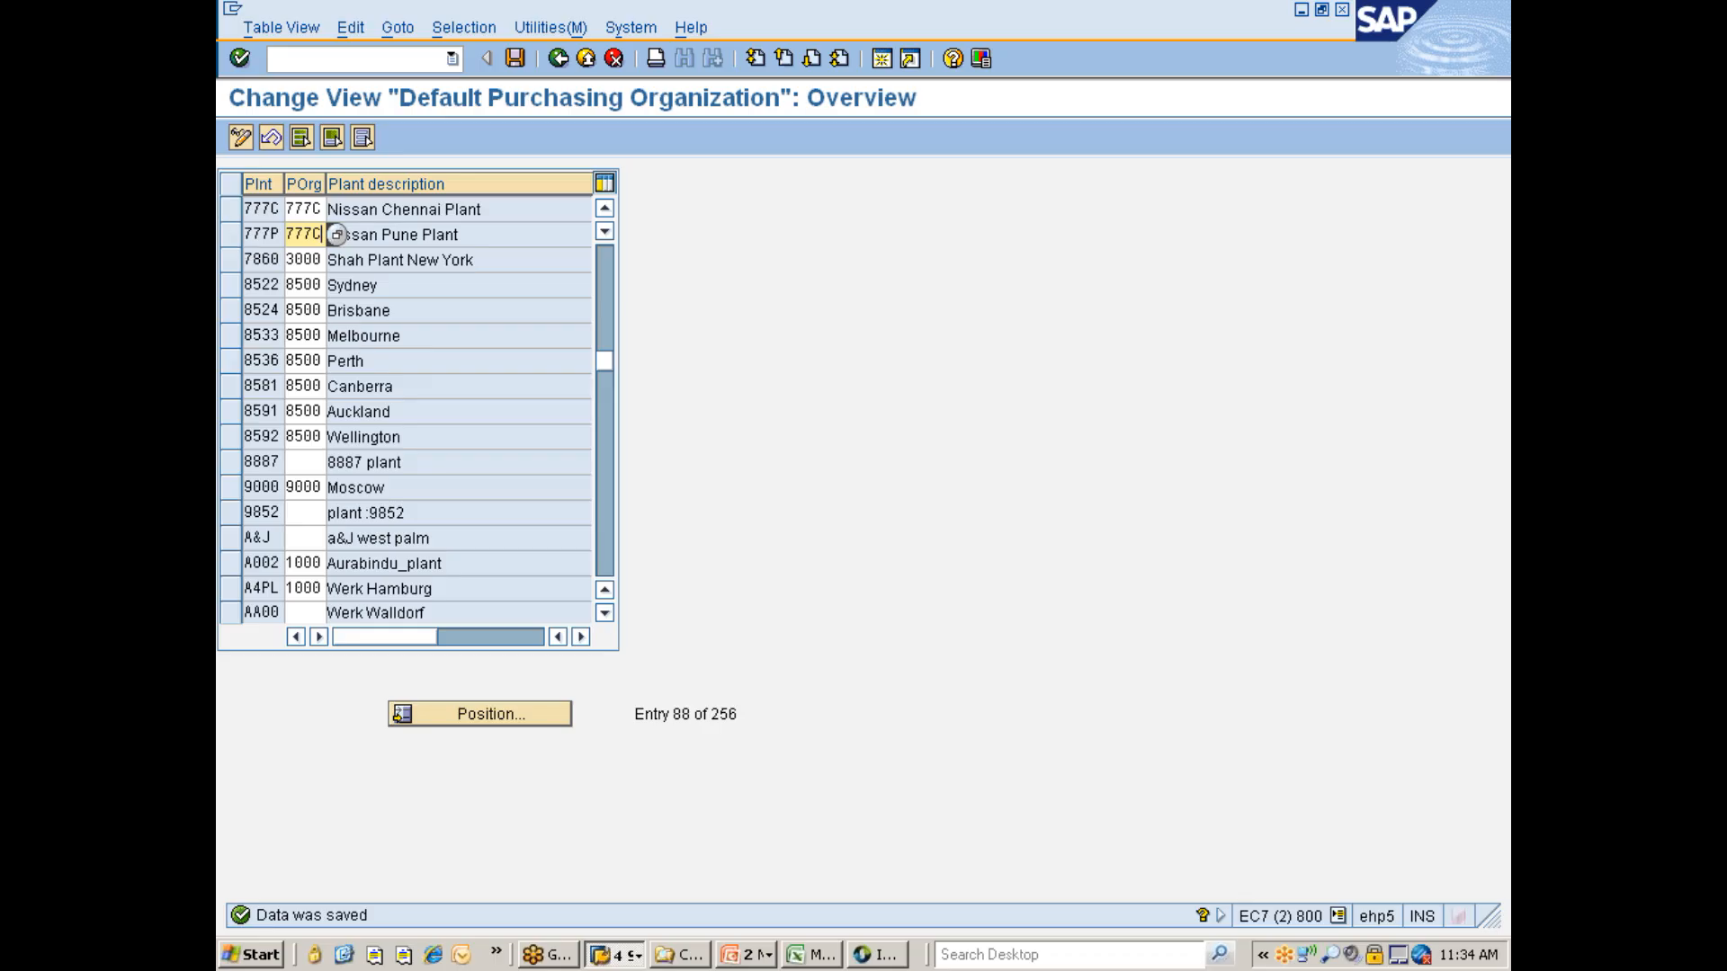
left_click(515, 61)
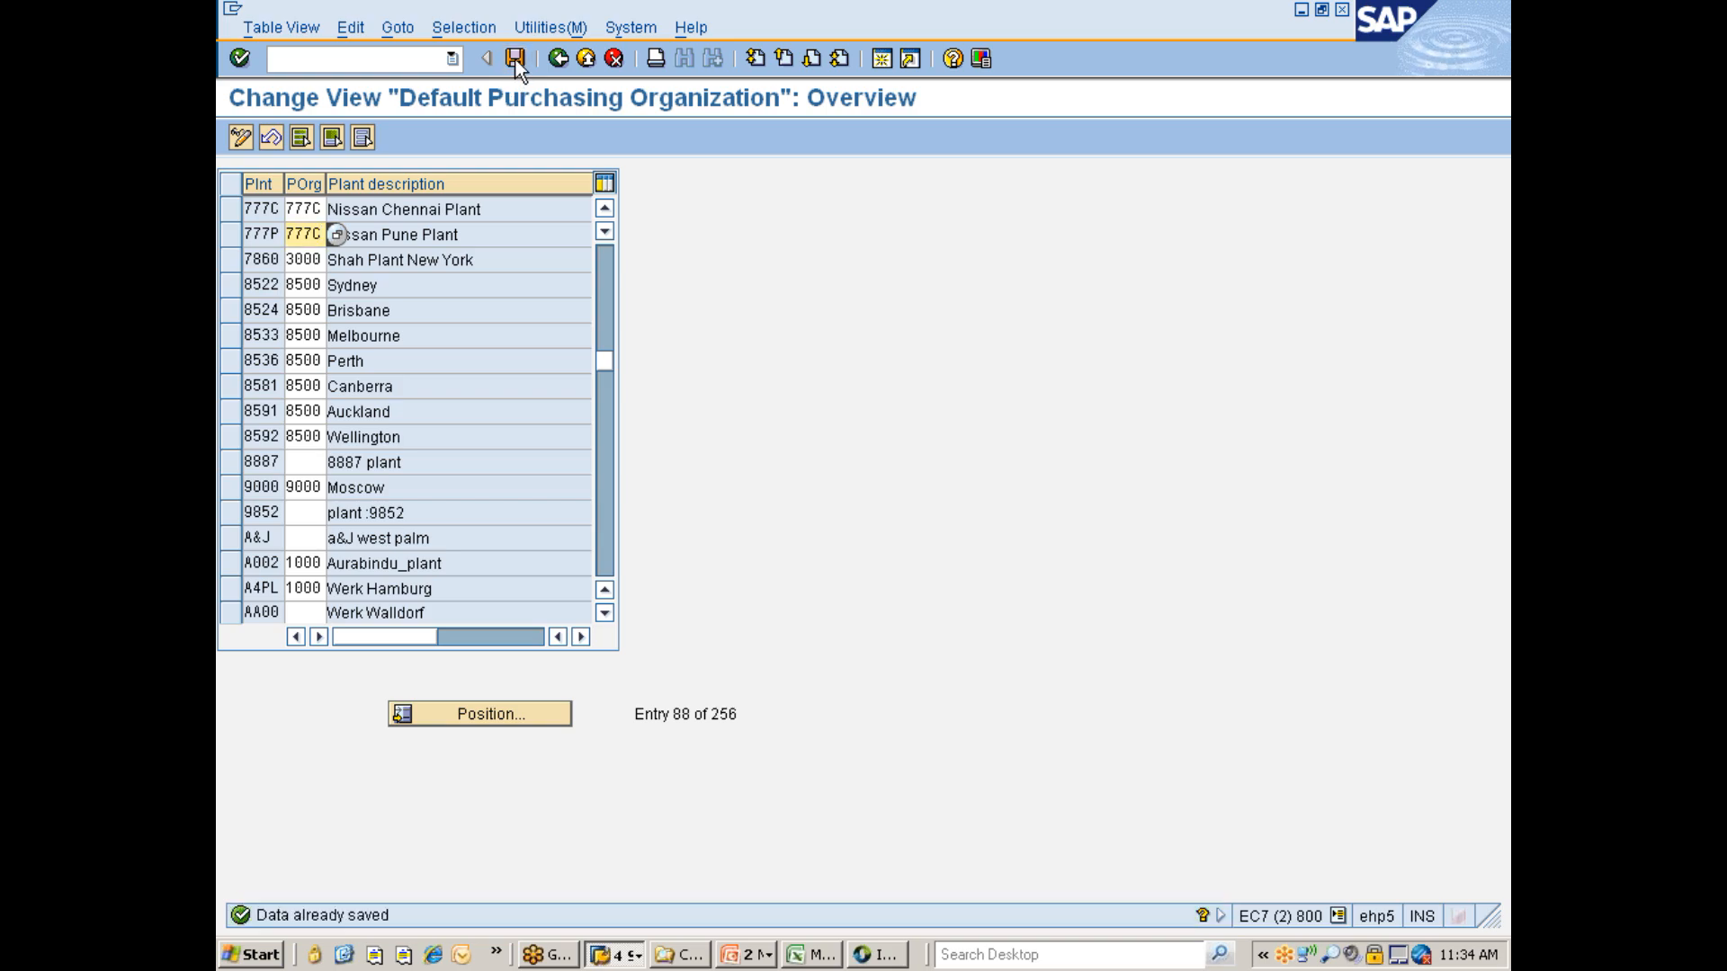
left_click(557, 58)
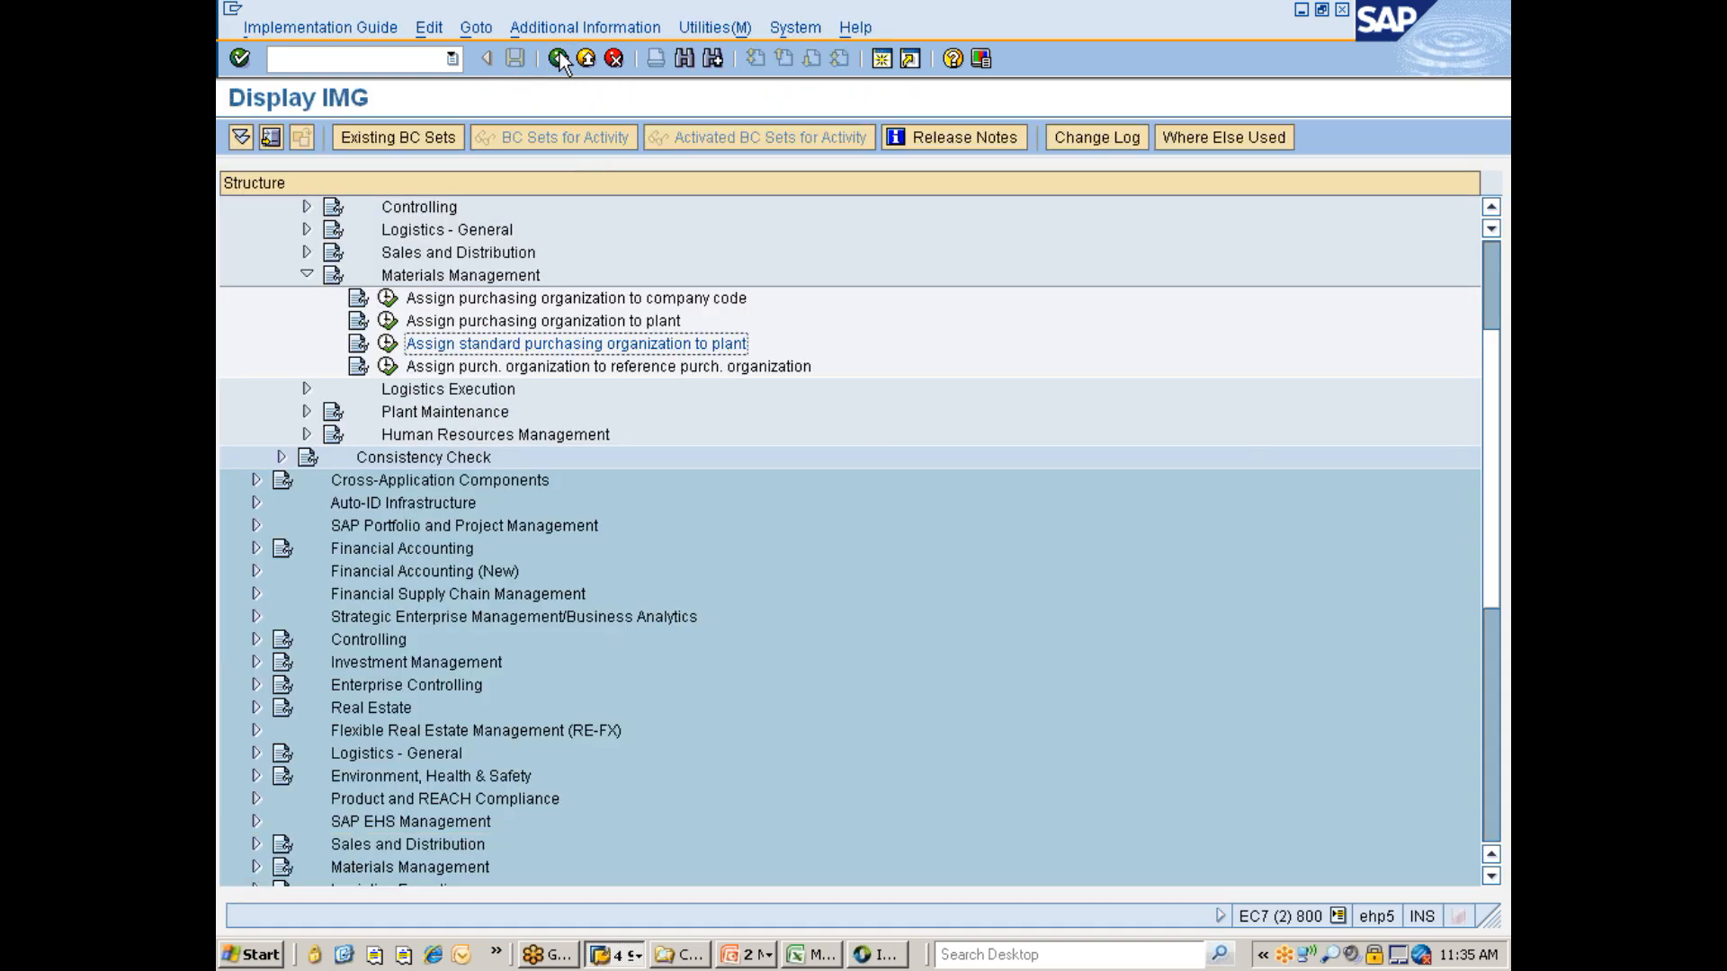
- Open Assign purch. organization to reference purch. organization and browse the existing list around entry 7777
left_click(466, 367)
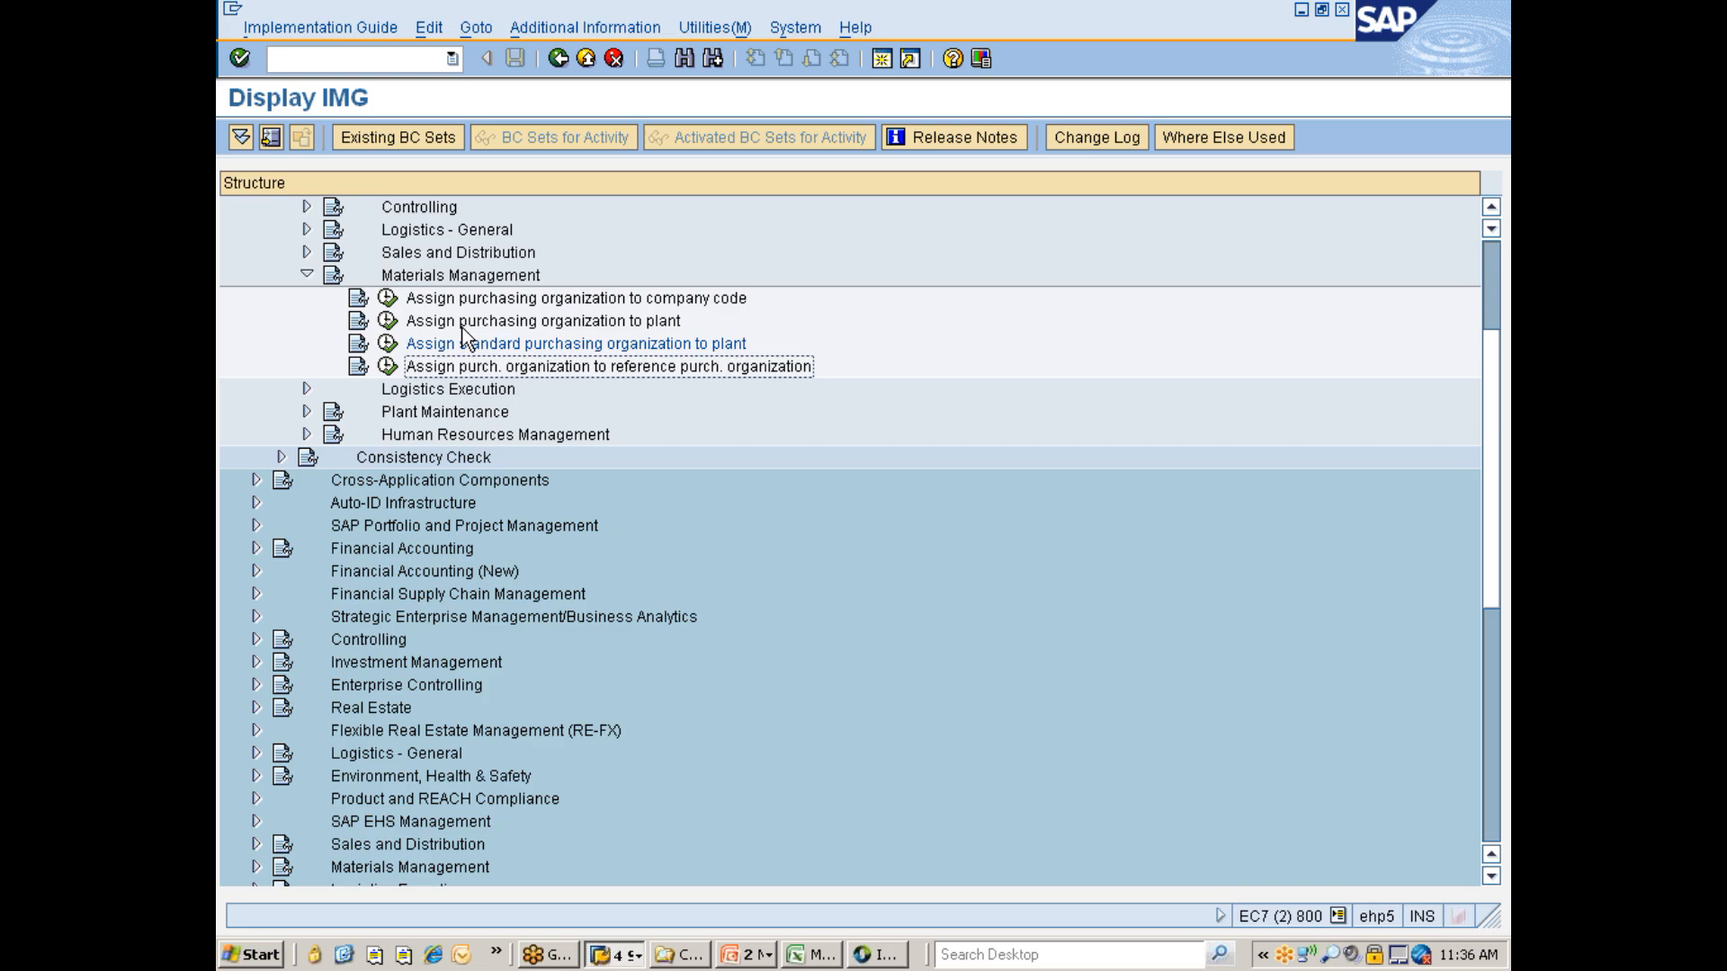
left_click(387, 366)
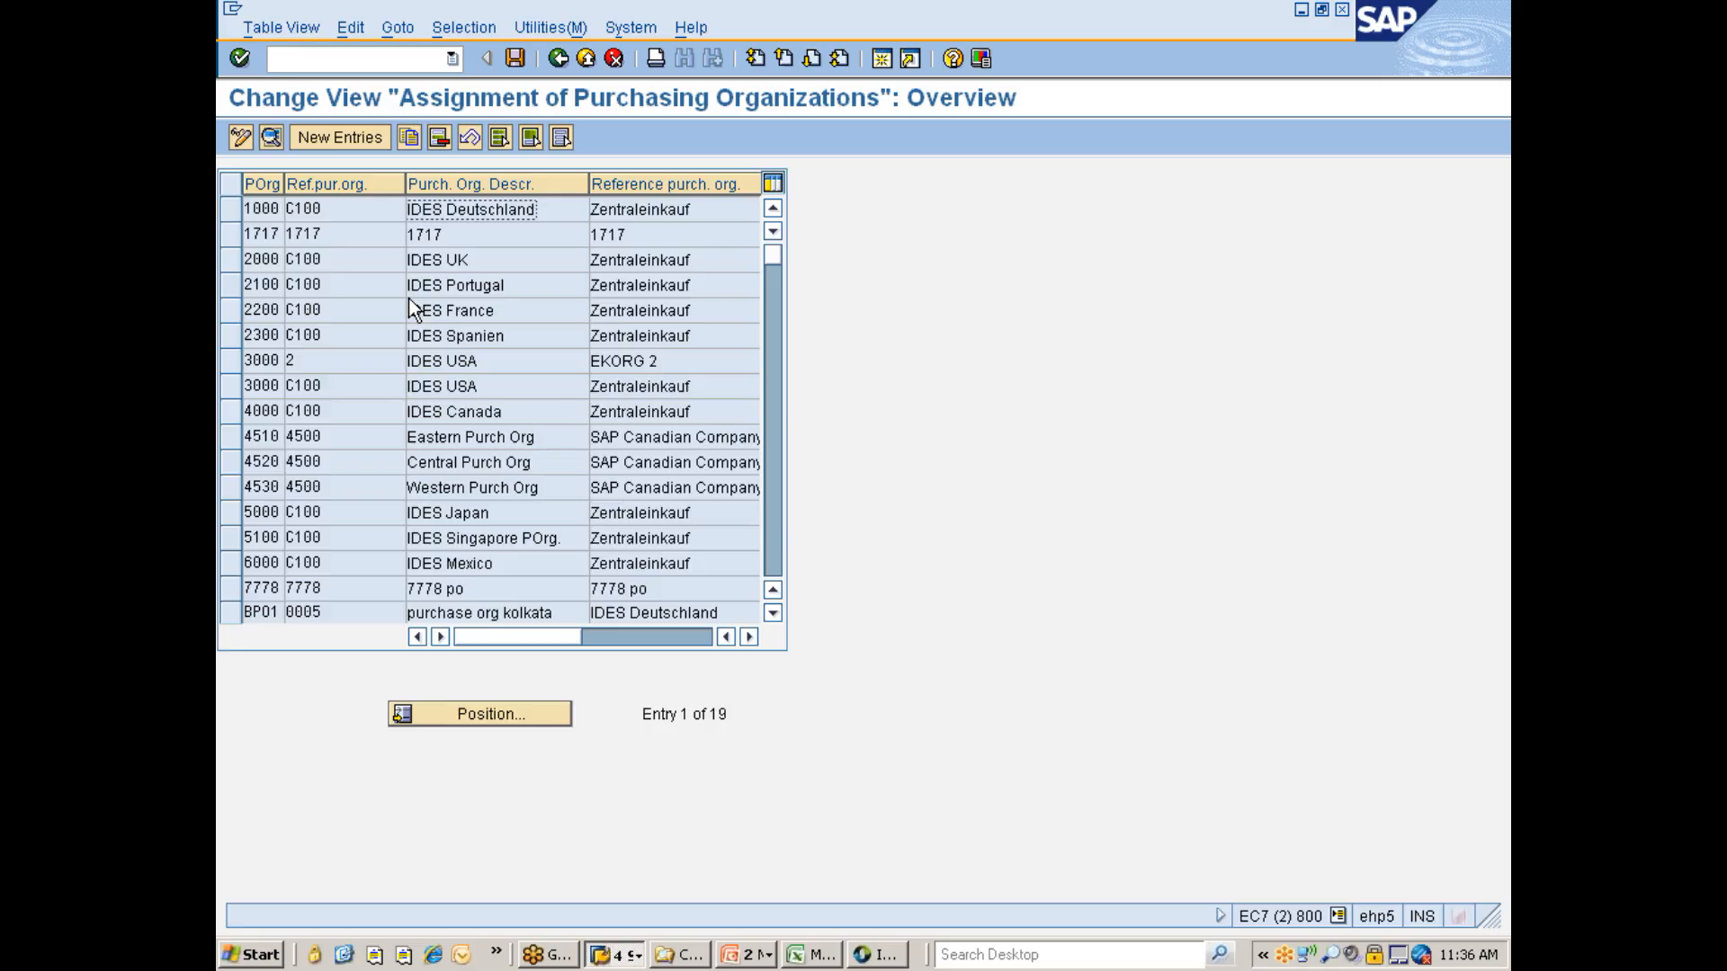
left_click(479, 706)
type("7777")
key("Return")
key("Return")
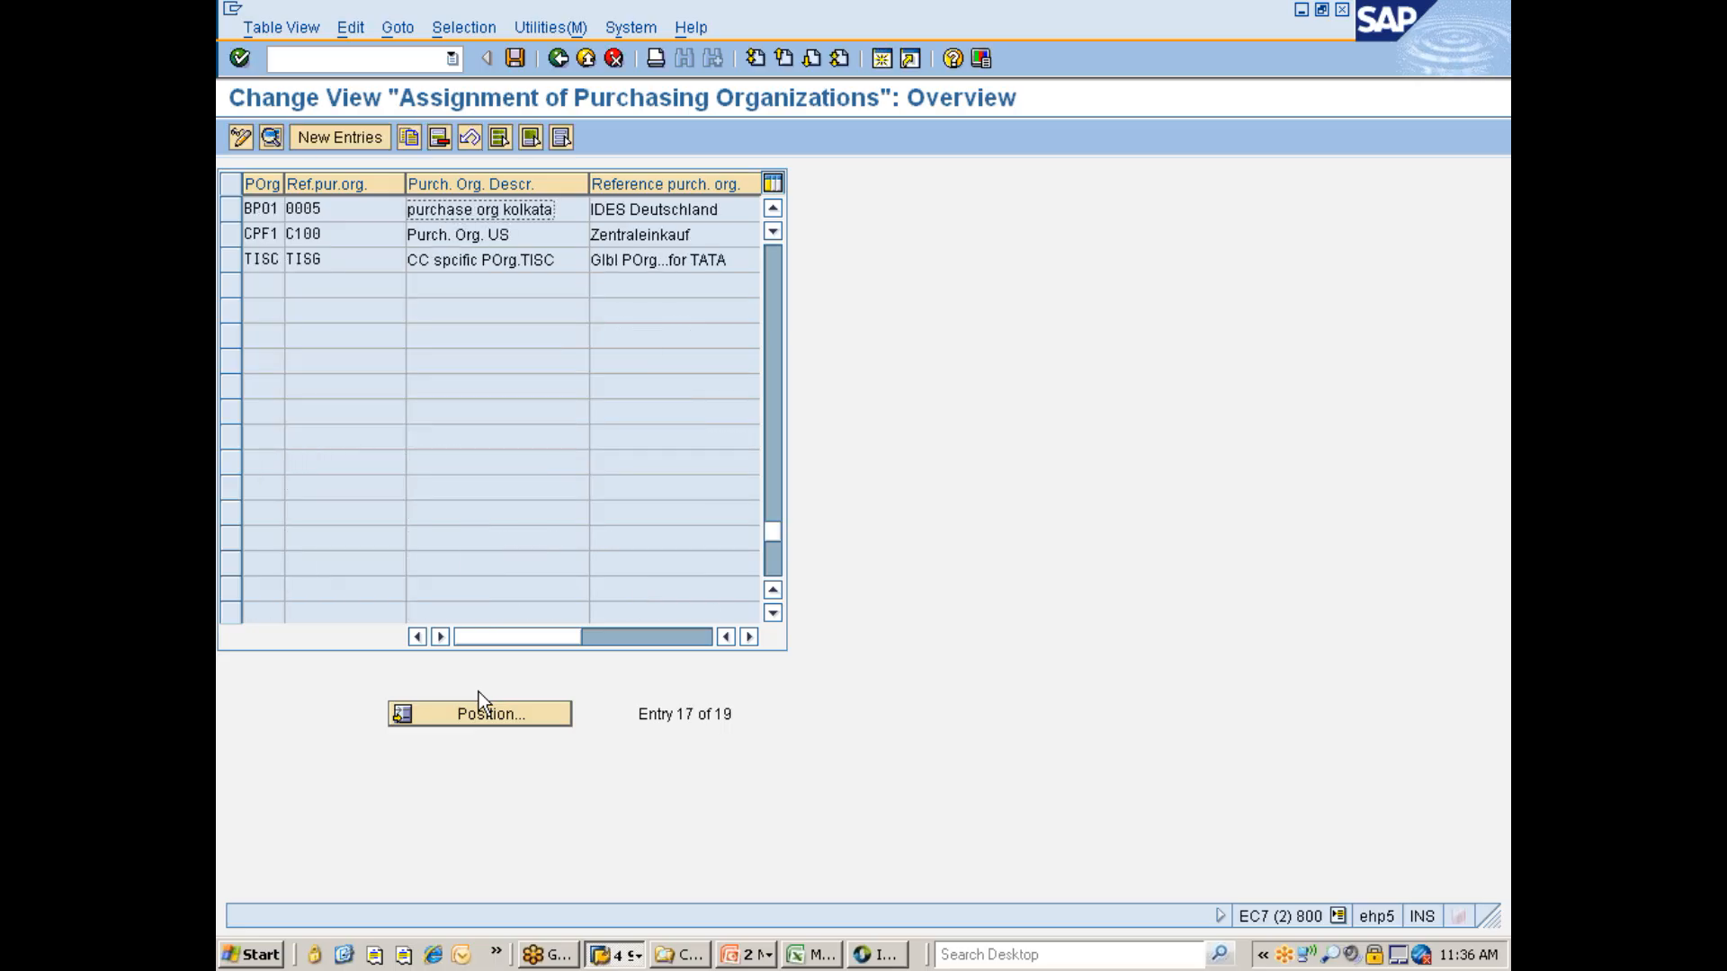
left_click_drag(772, 527, 772, 241)
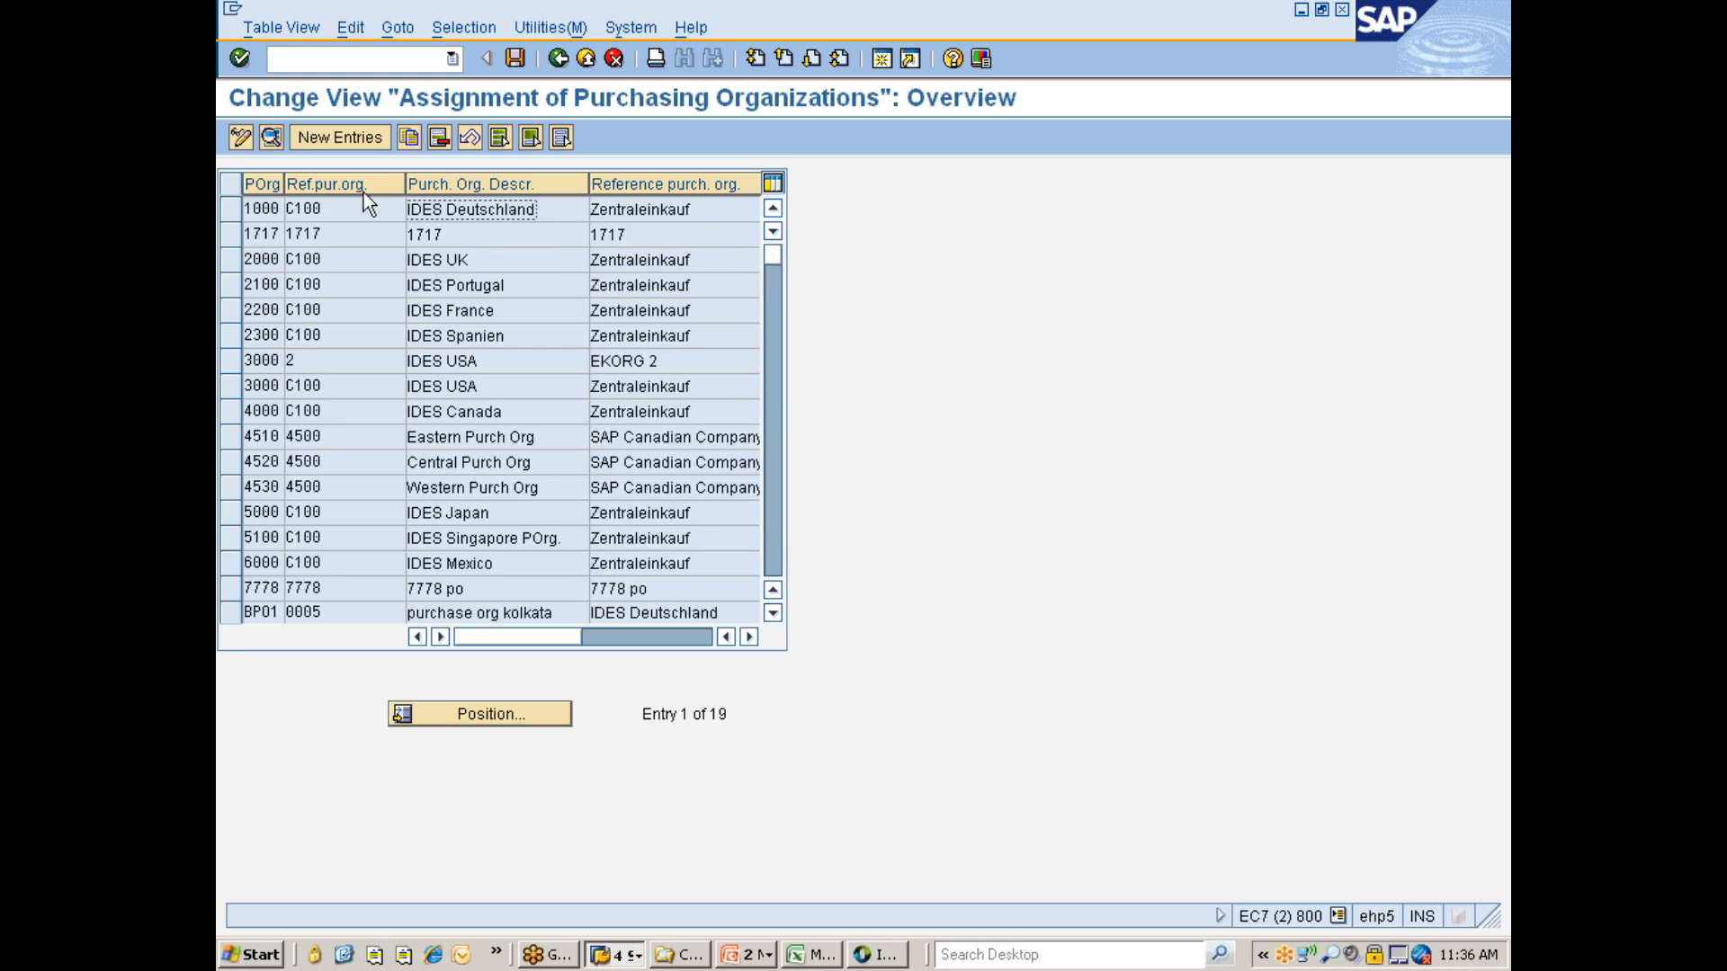
- Add a new entry assigning purchasing organization 777C to reference purchasing organization 7776, allowing Release Order and Conditions
left_click(321, 137)
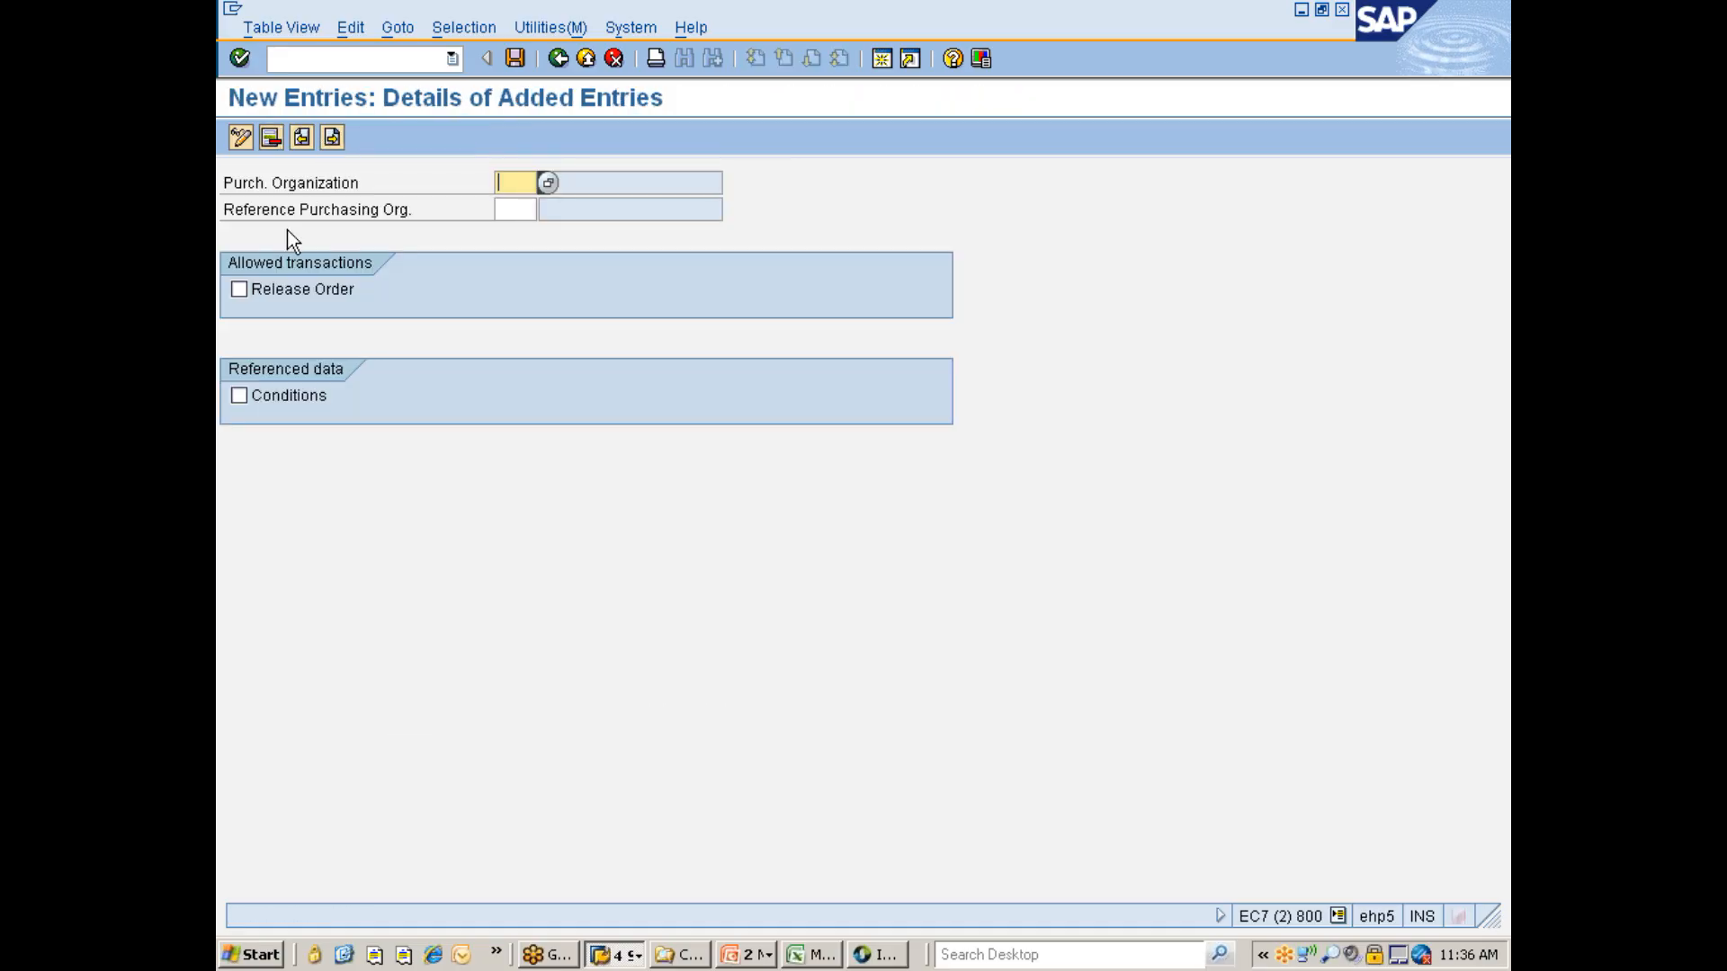
type("777c")
key("Tab")
type("7777")
key("BackSpace")
type("g")
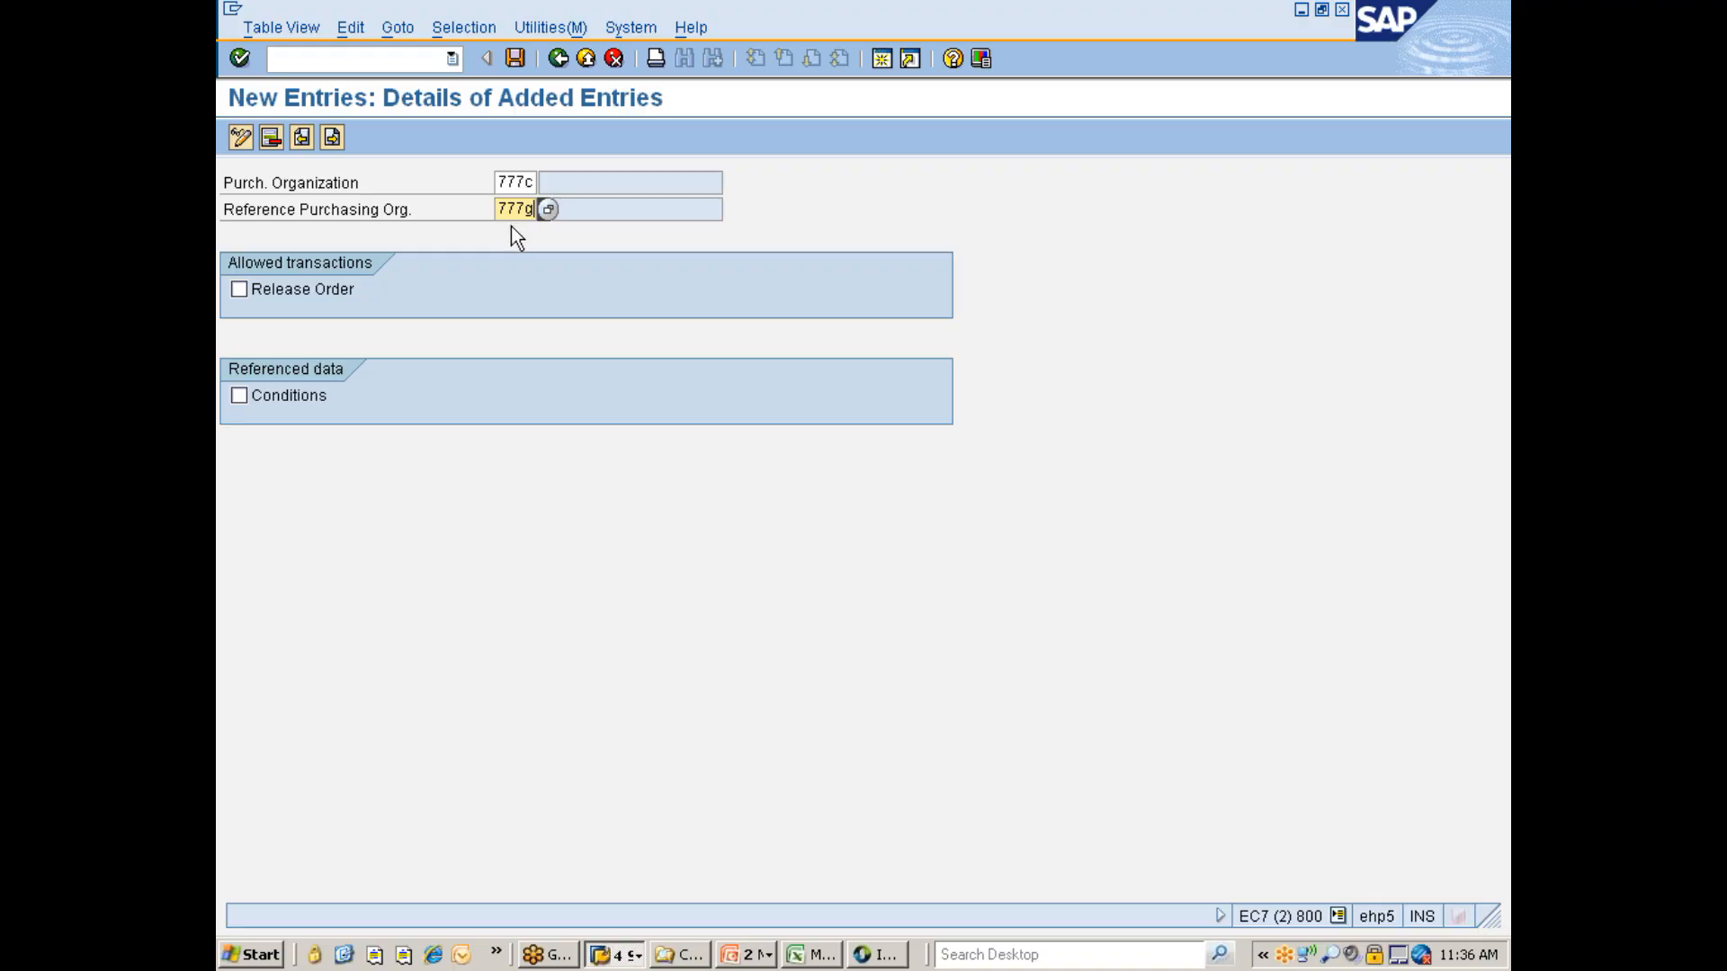
left_click(277, 288)
left_click(261, 396)
key("Return")
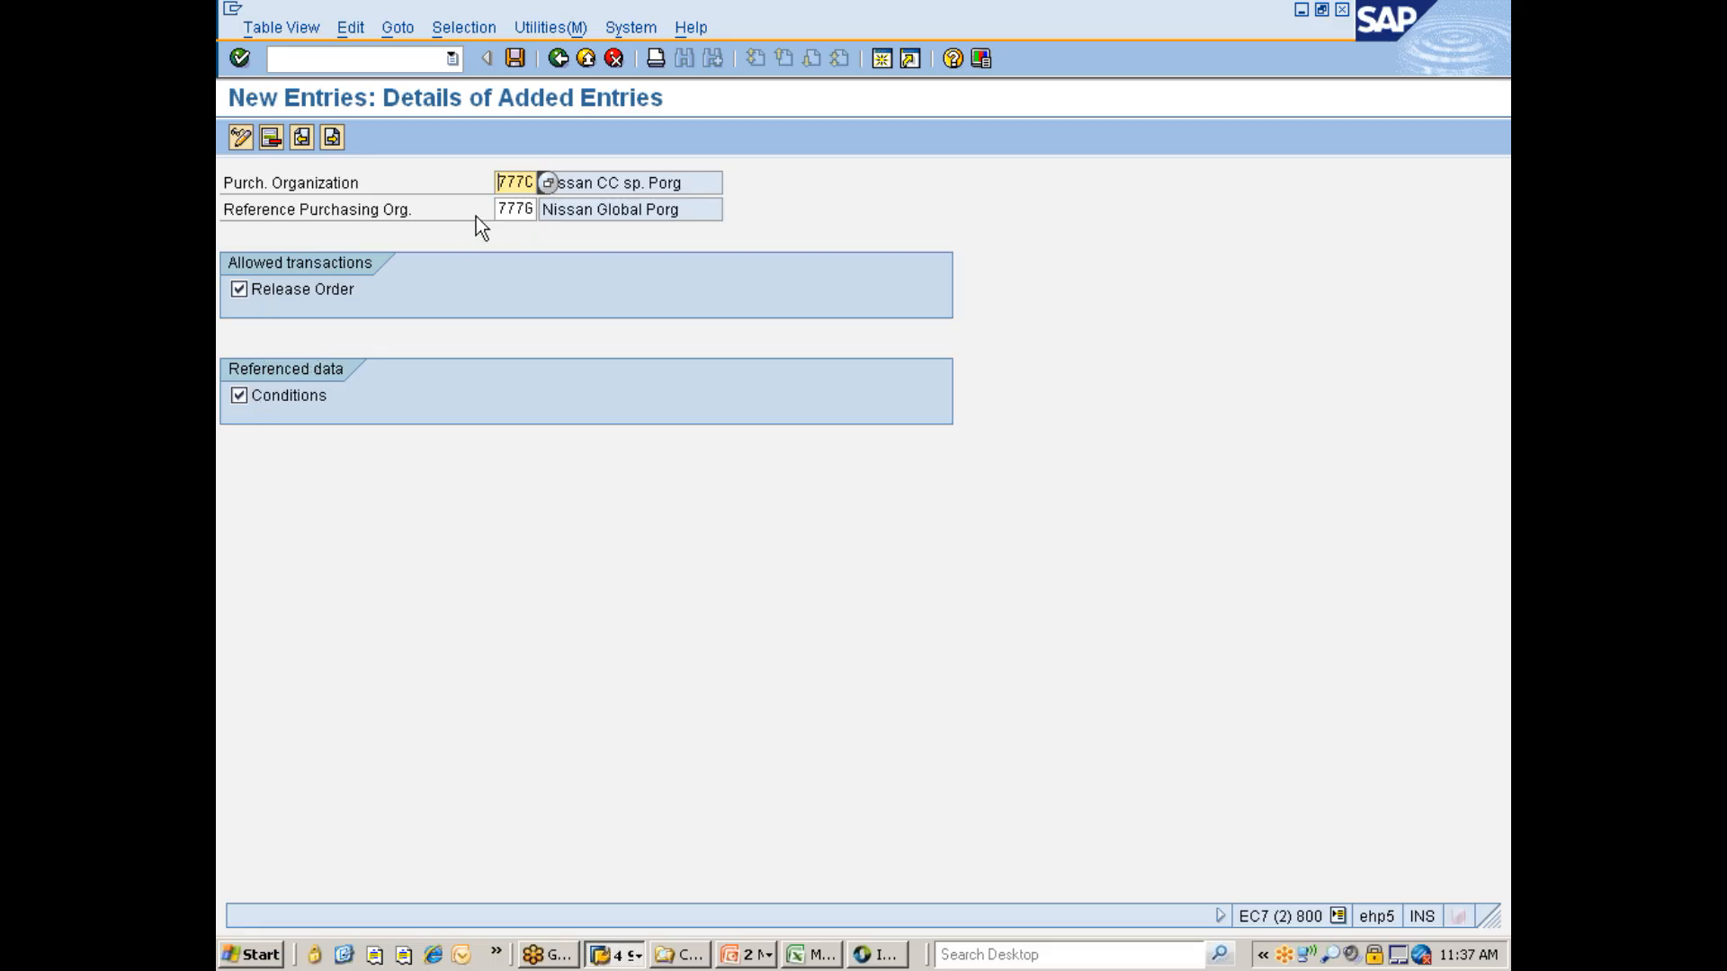
- Save the new reference assignment under the Nissan changes customizing request and return to the IMG structure
left_click(548, 209)
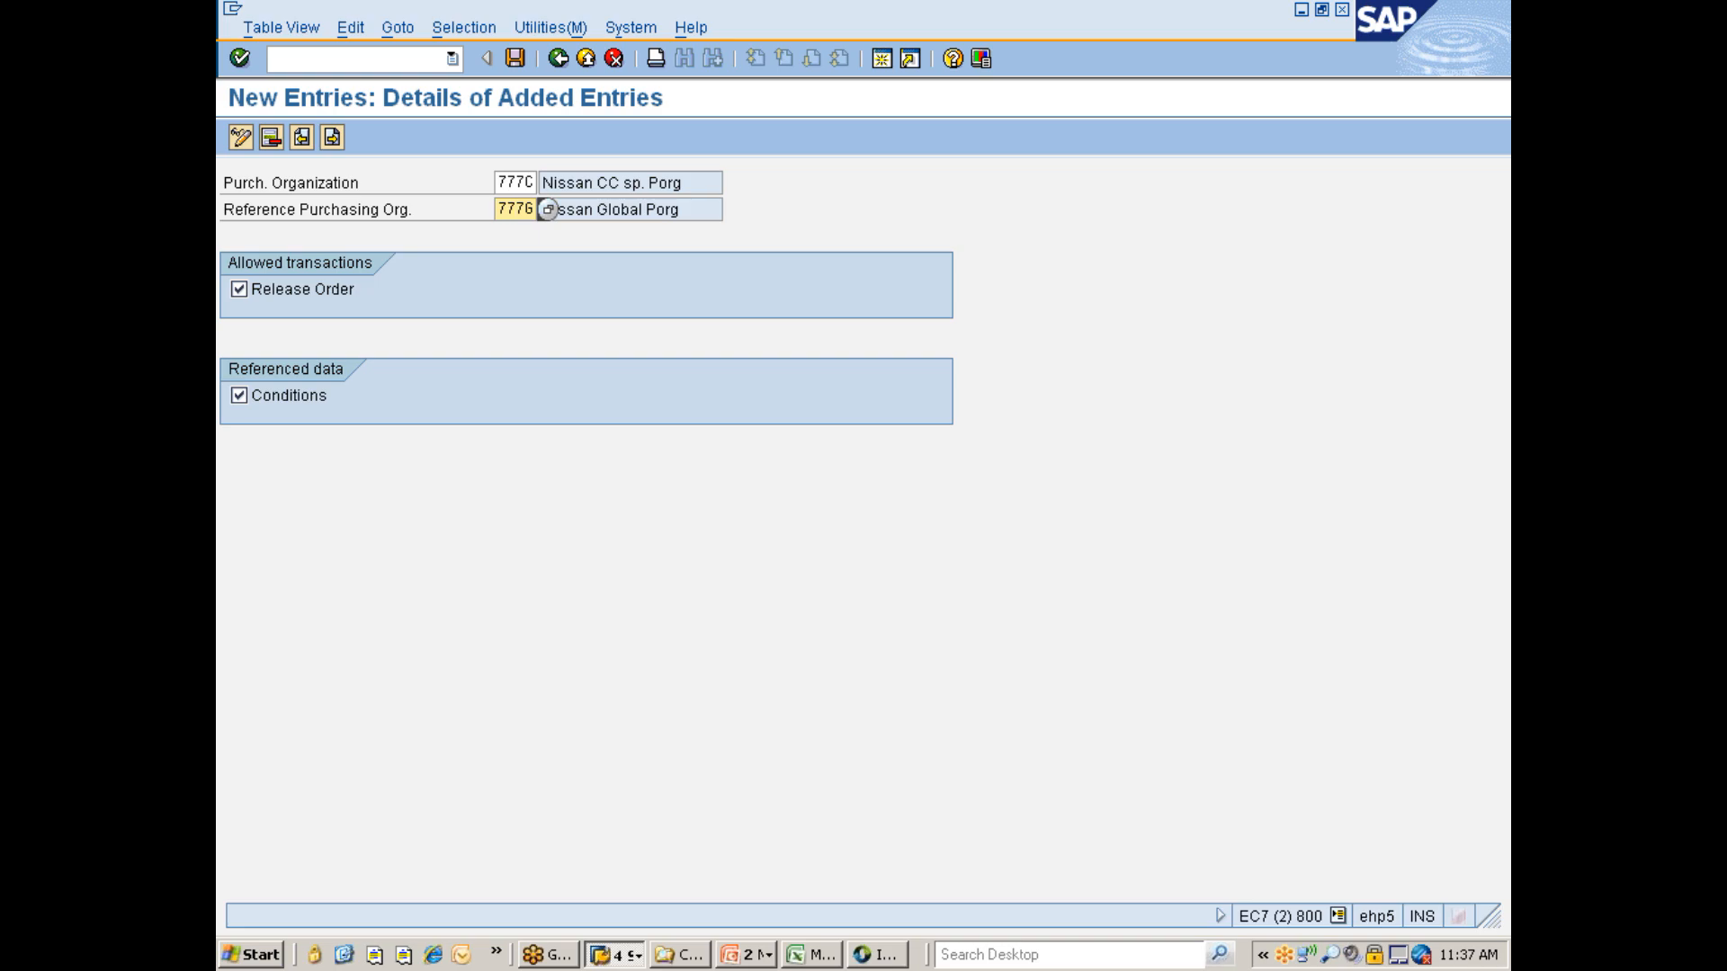
left_click(515, 60)
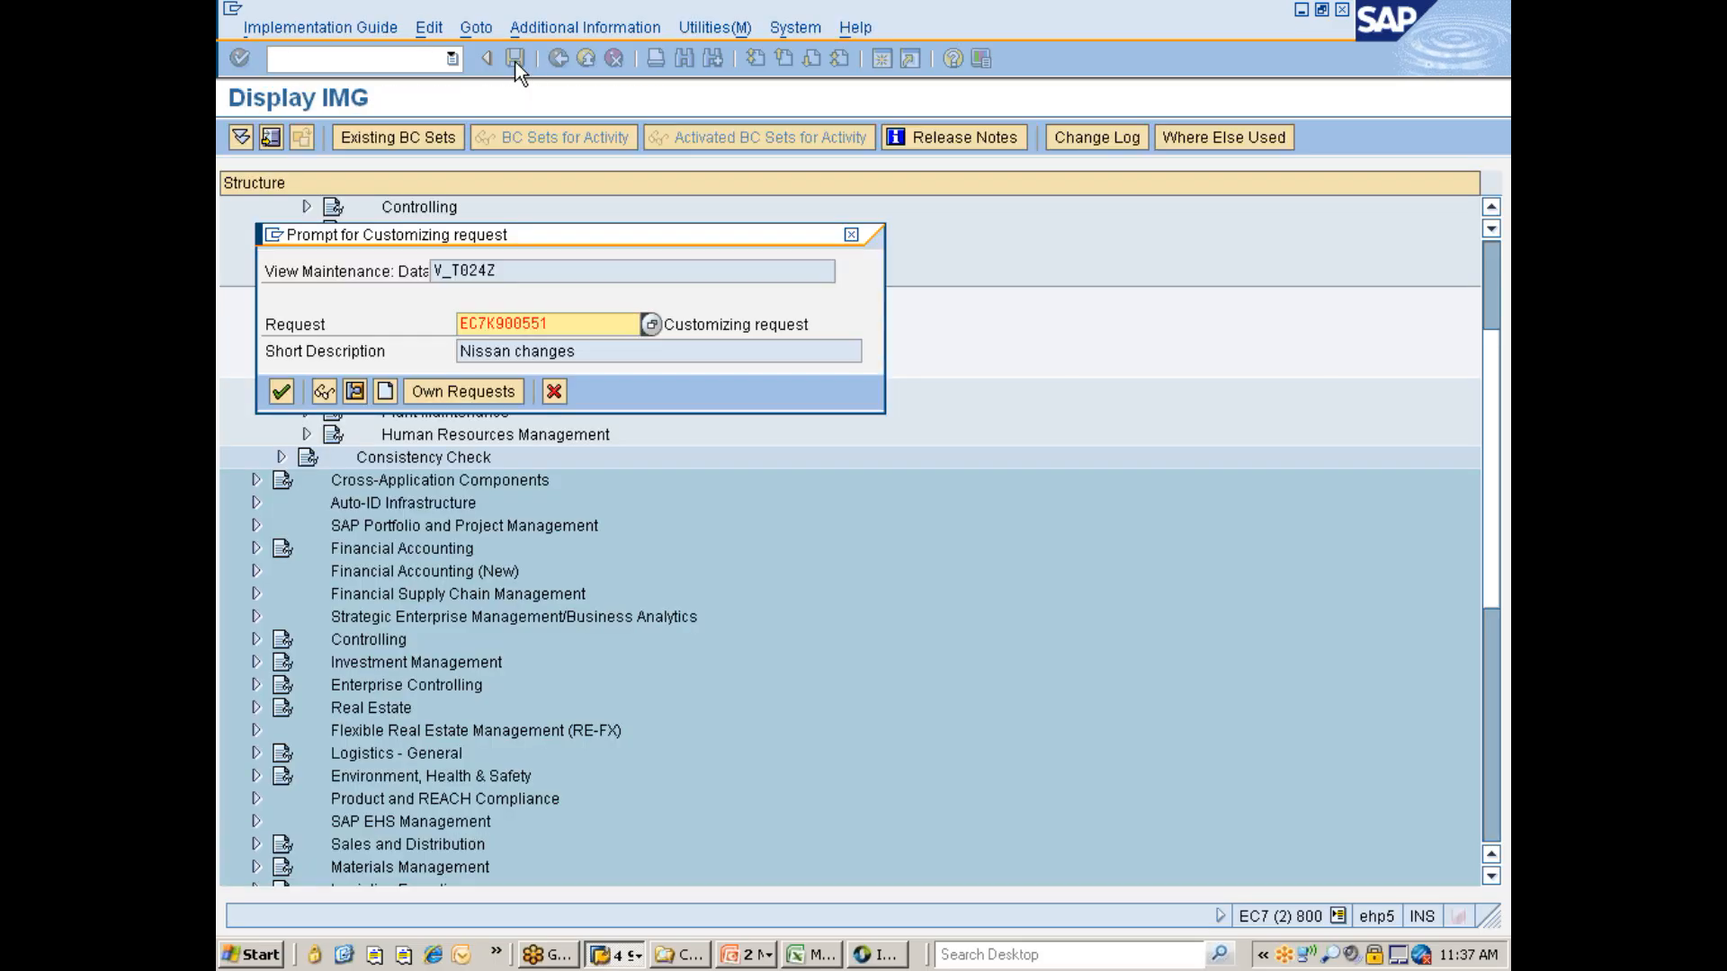
left_click(280, 376)
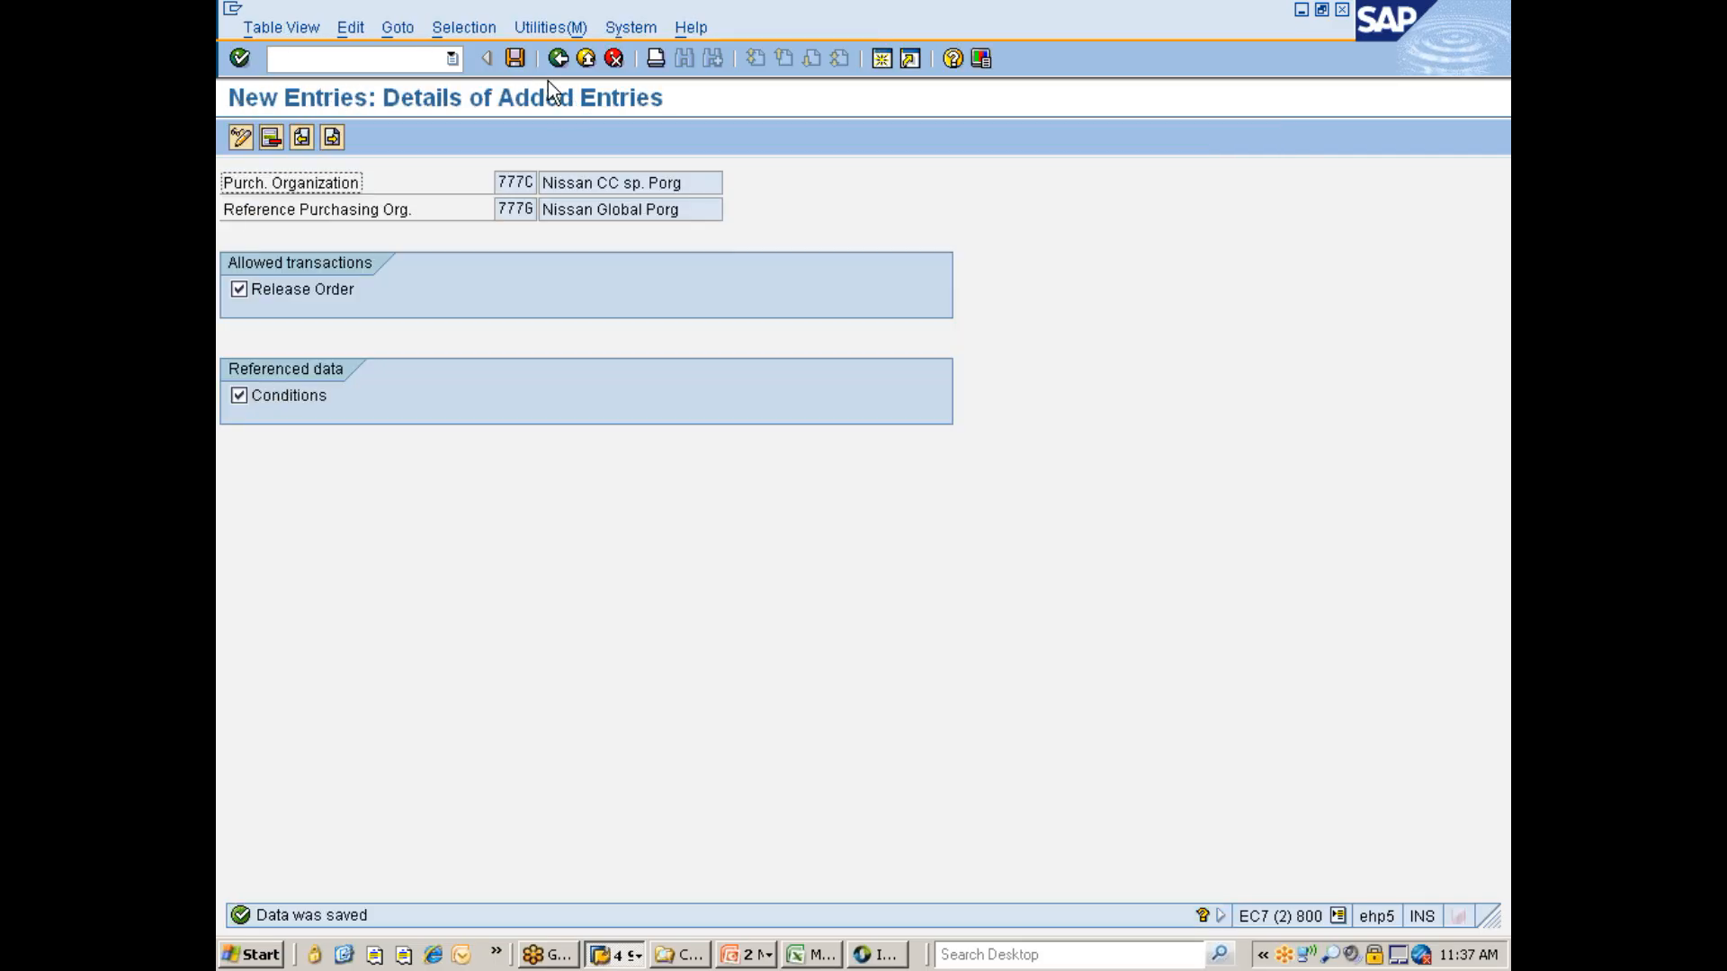
left_click(515, 58)
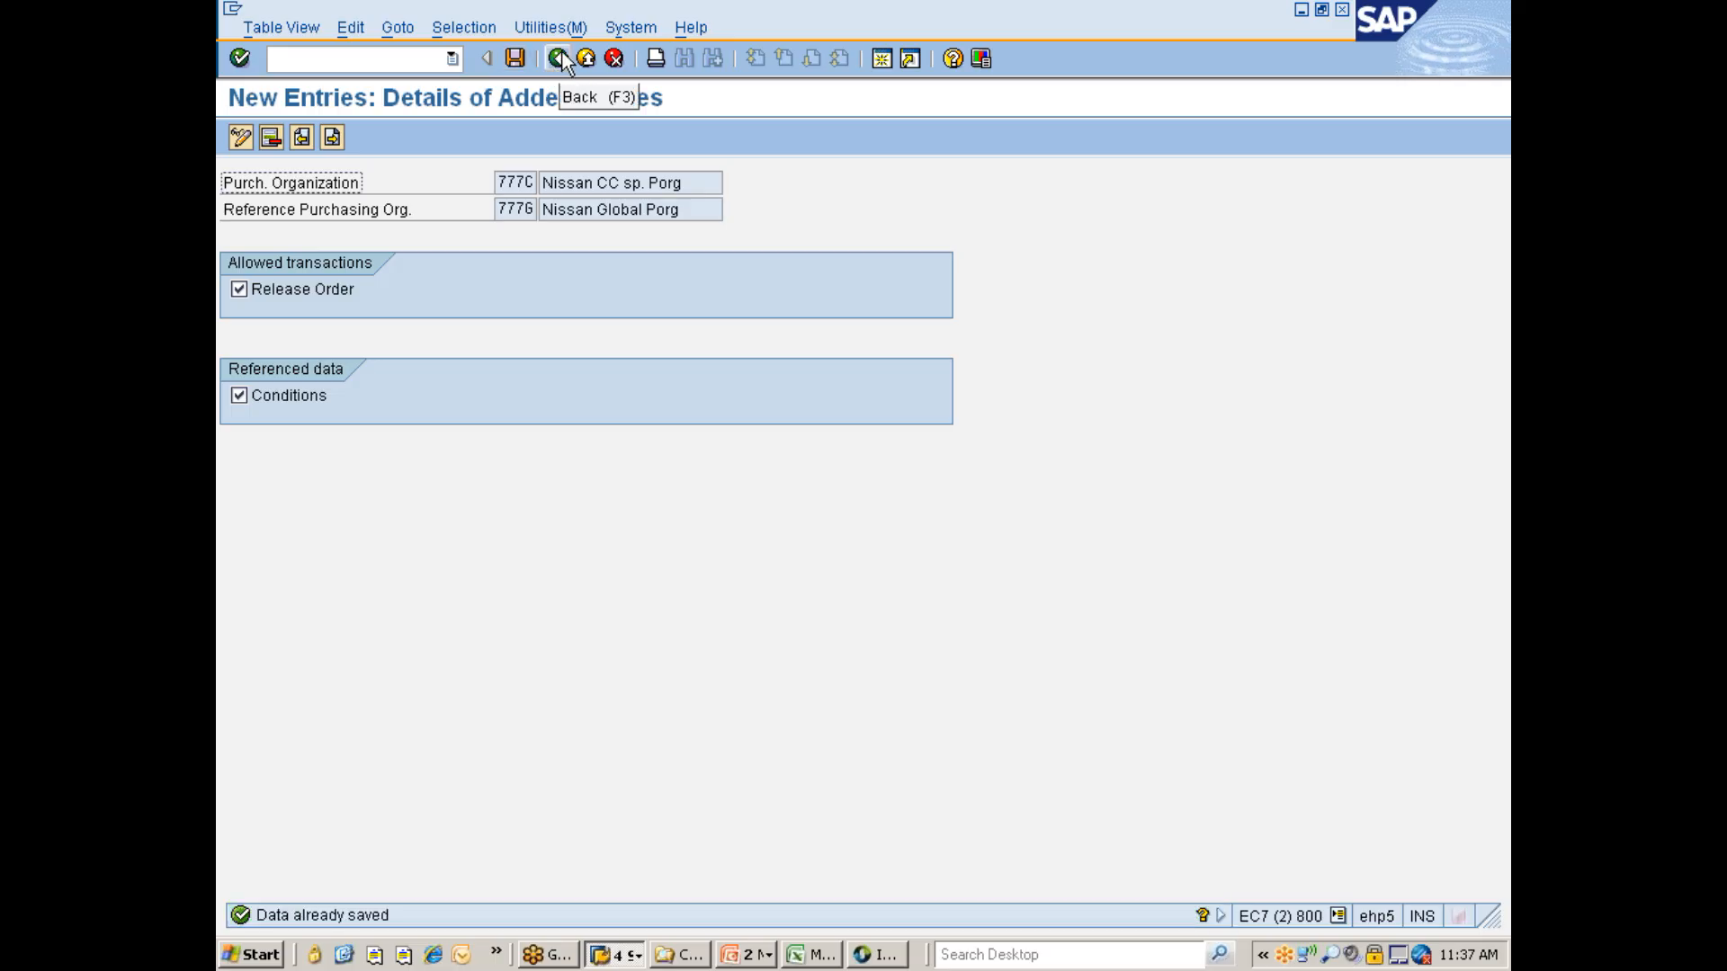
left_click(559, 58)
left_click(520, 58)
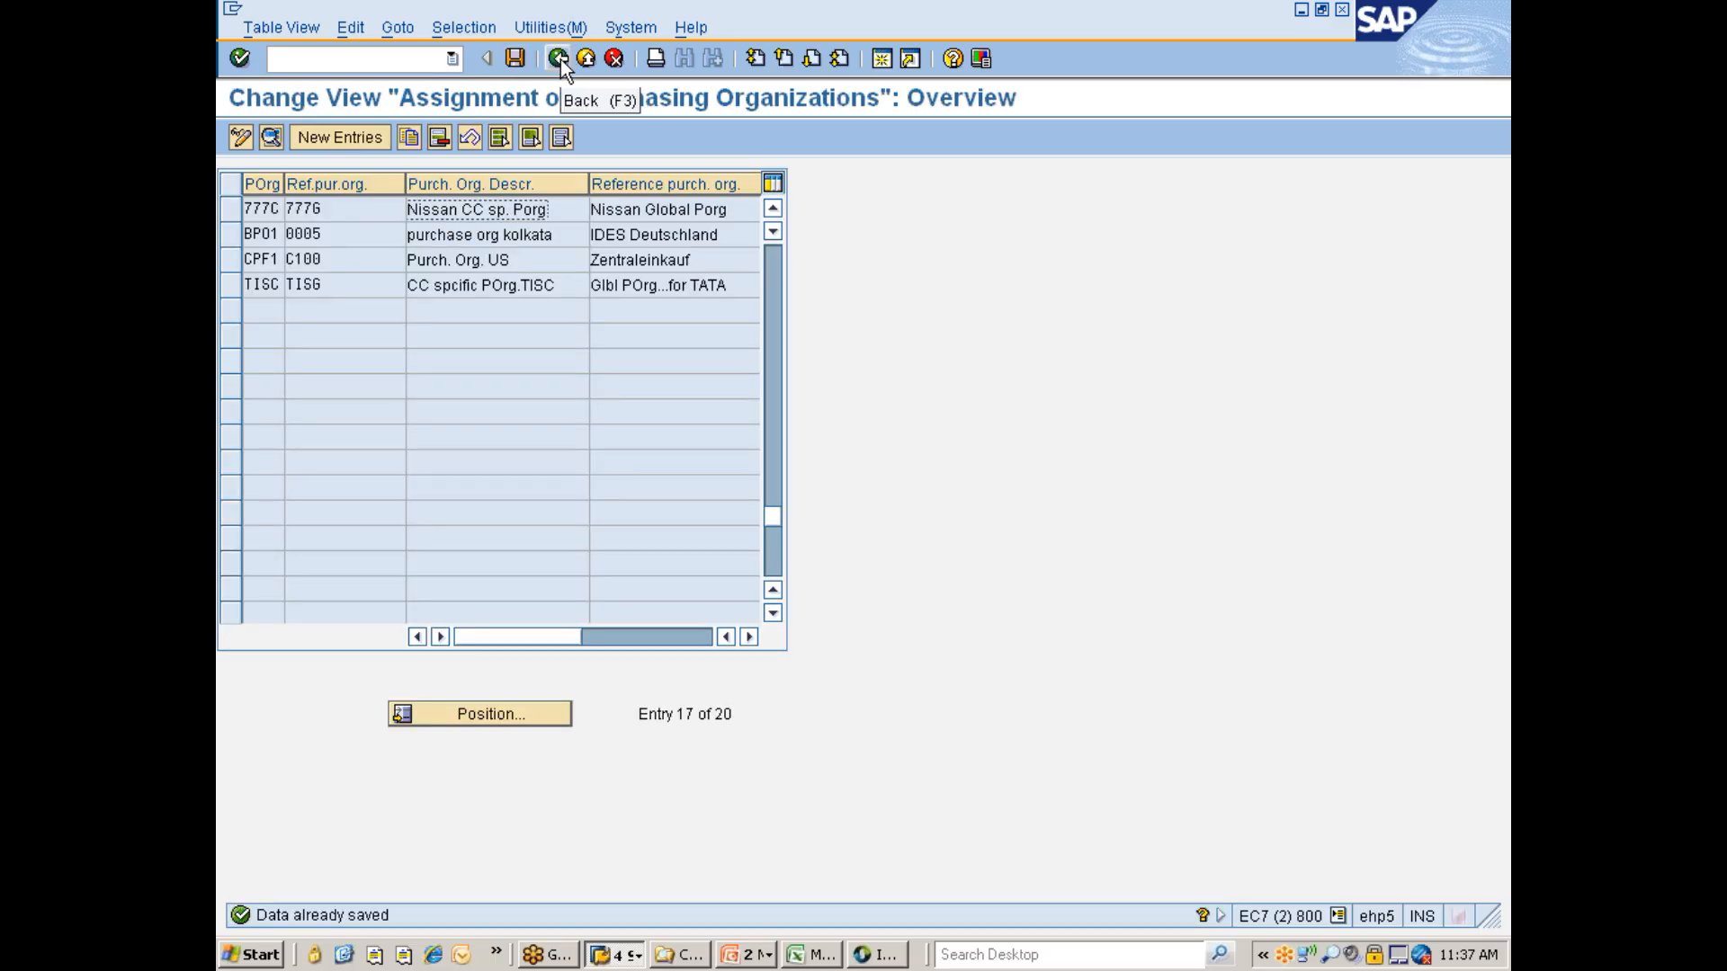
left_click(558, 59)
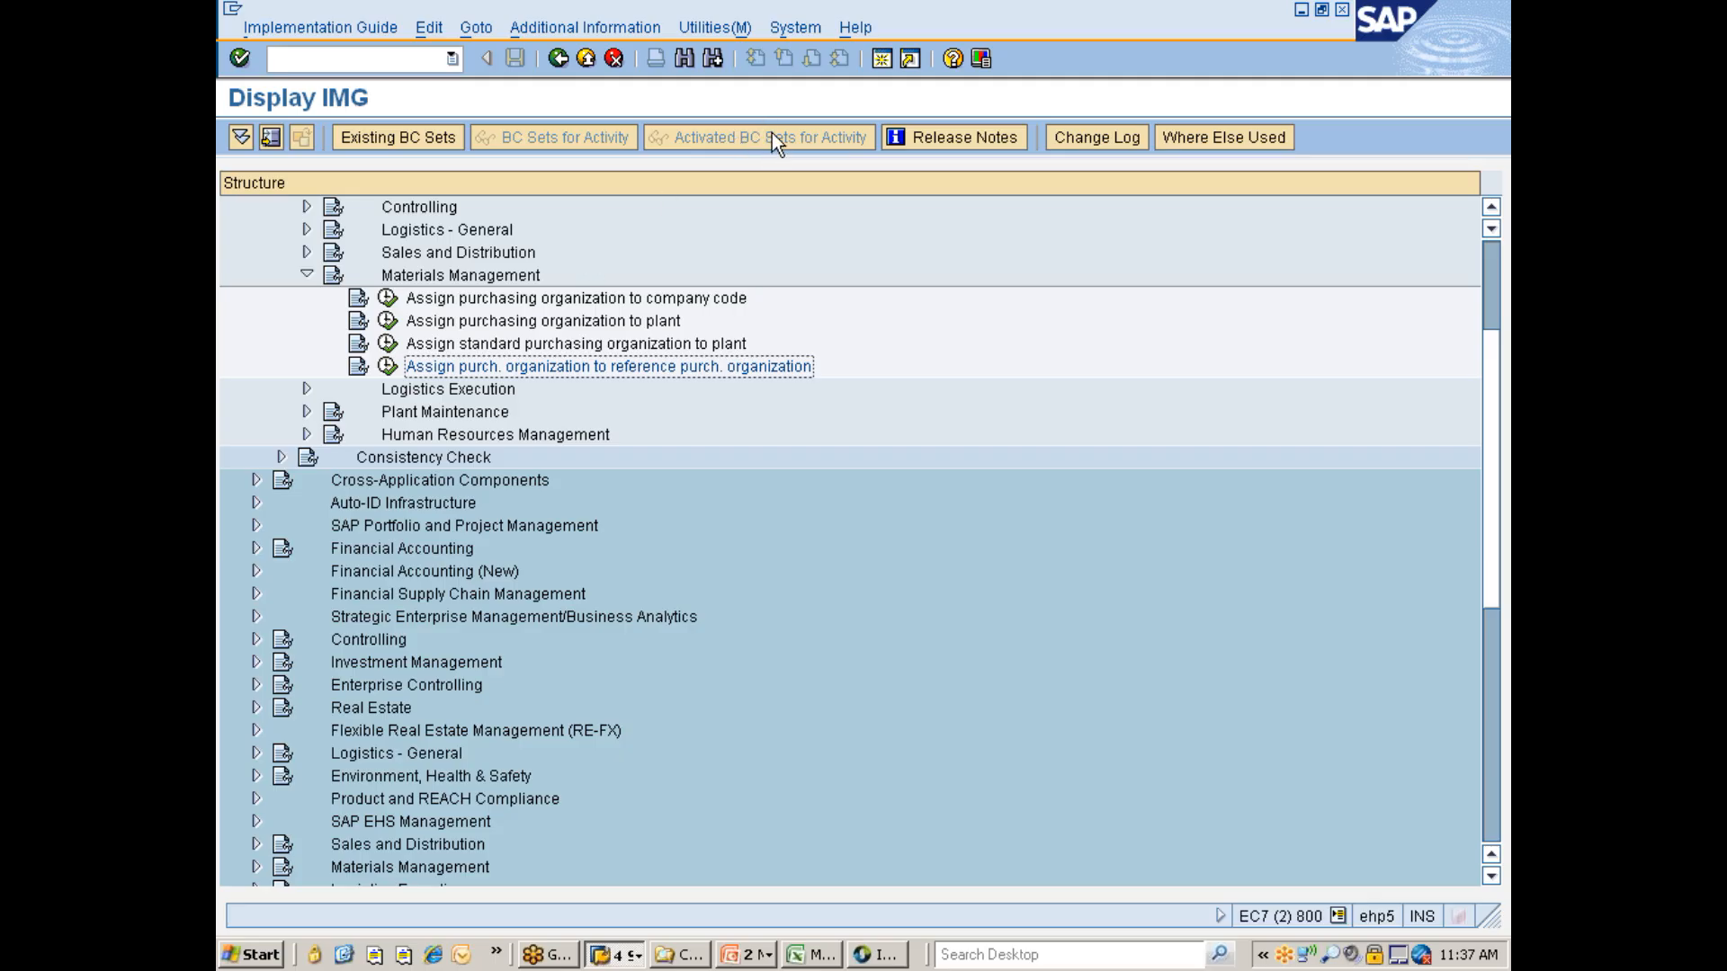
- Open transaction OMSY in a new session and position the company code list at 7777
left_click(882, 60)
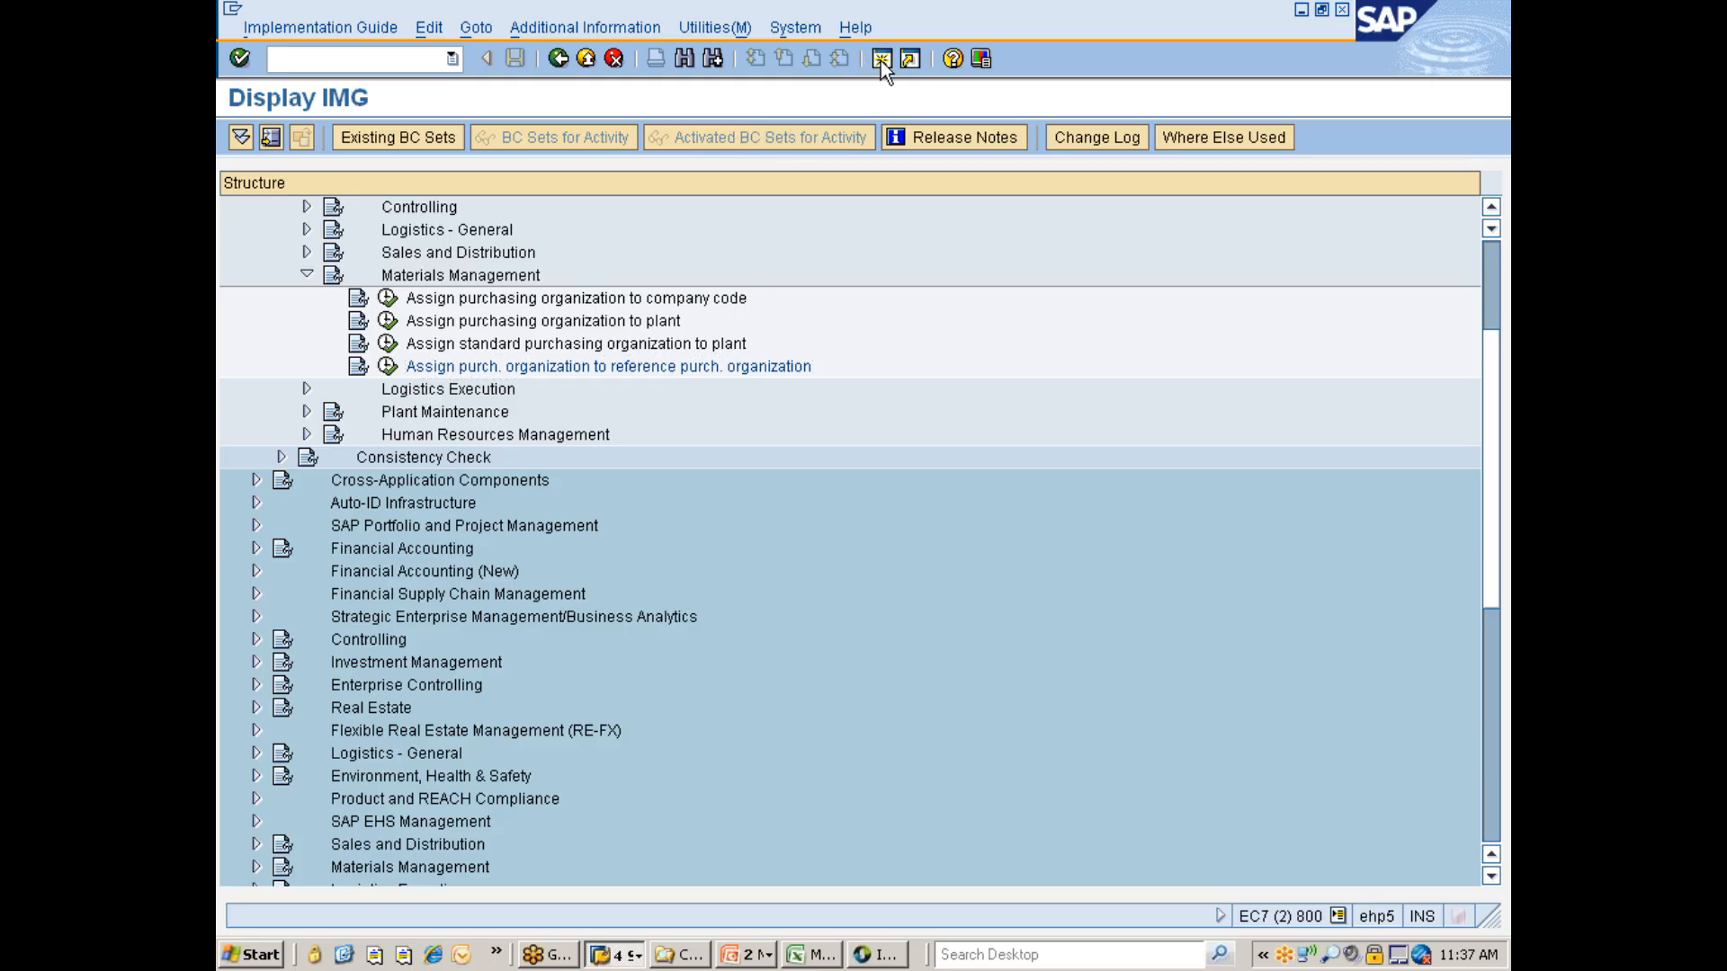
type("omsy")
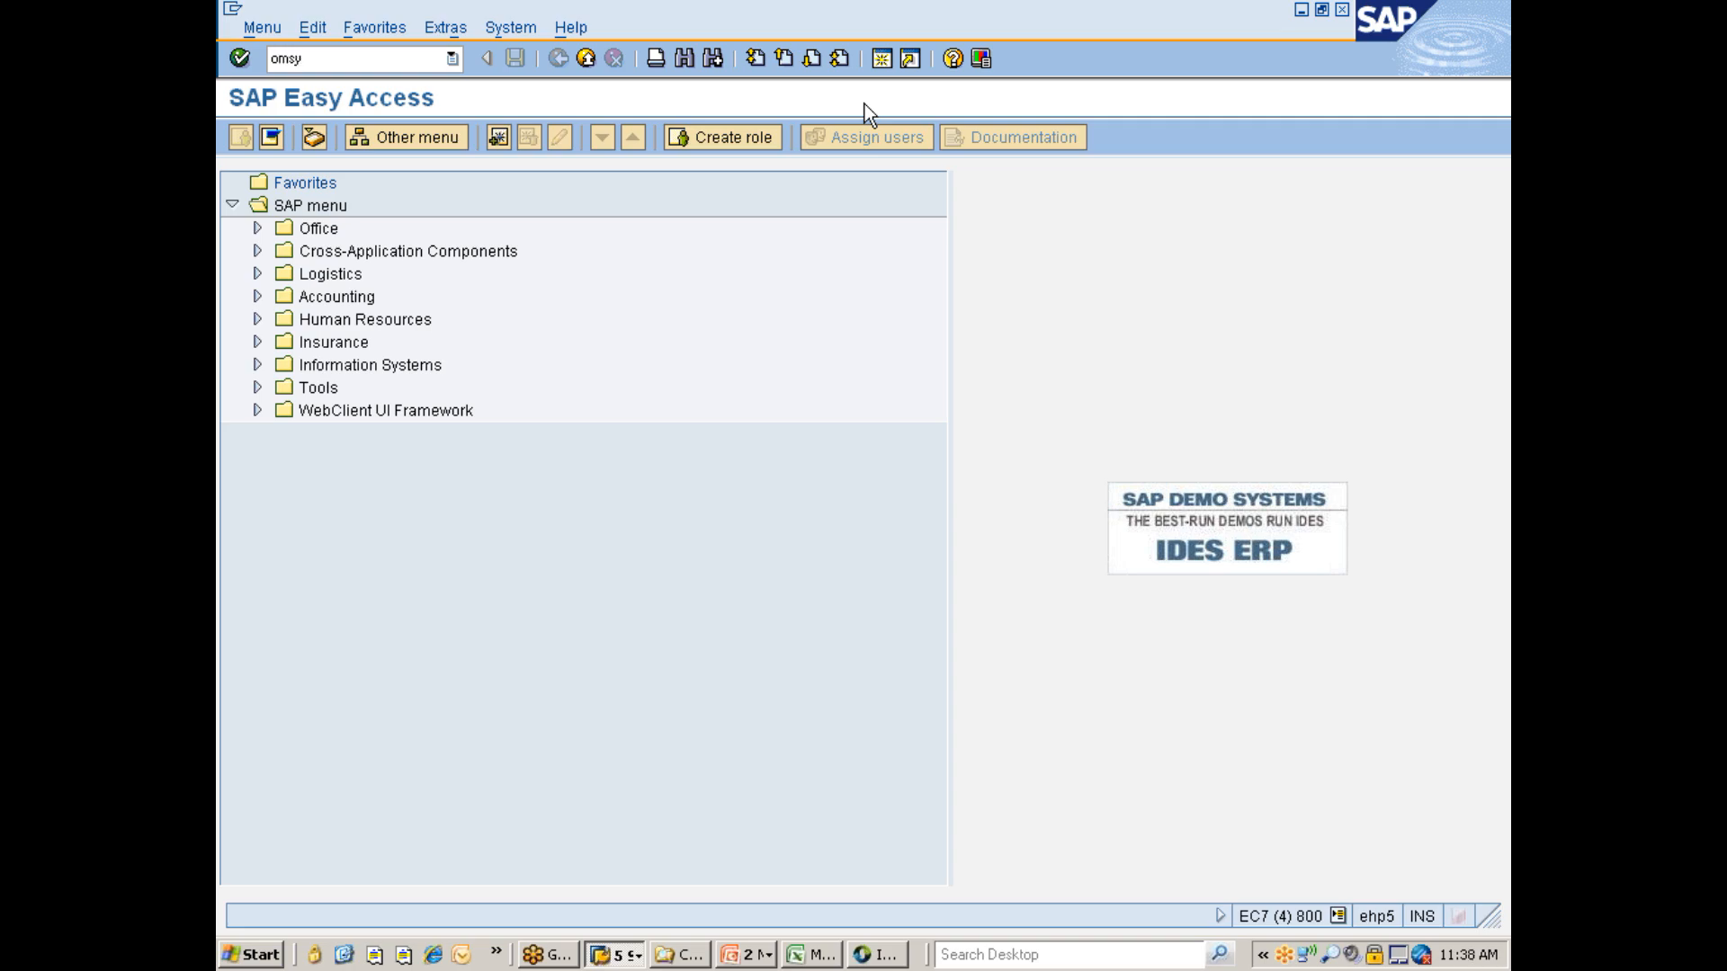
key("Return")
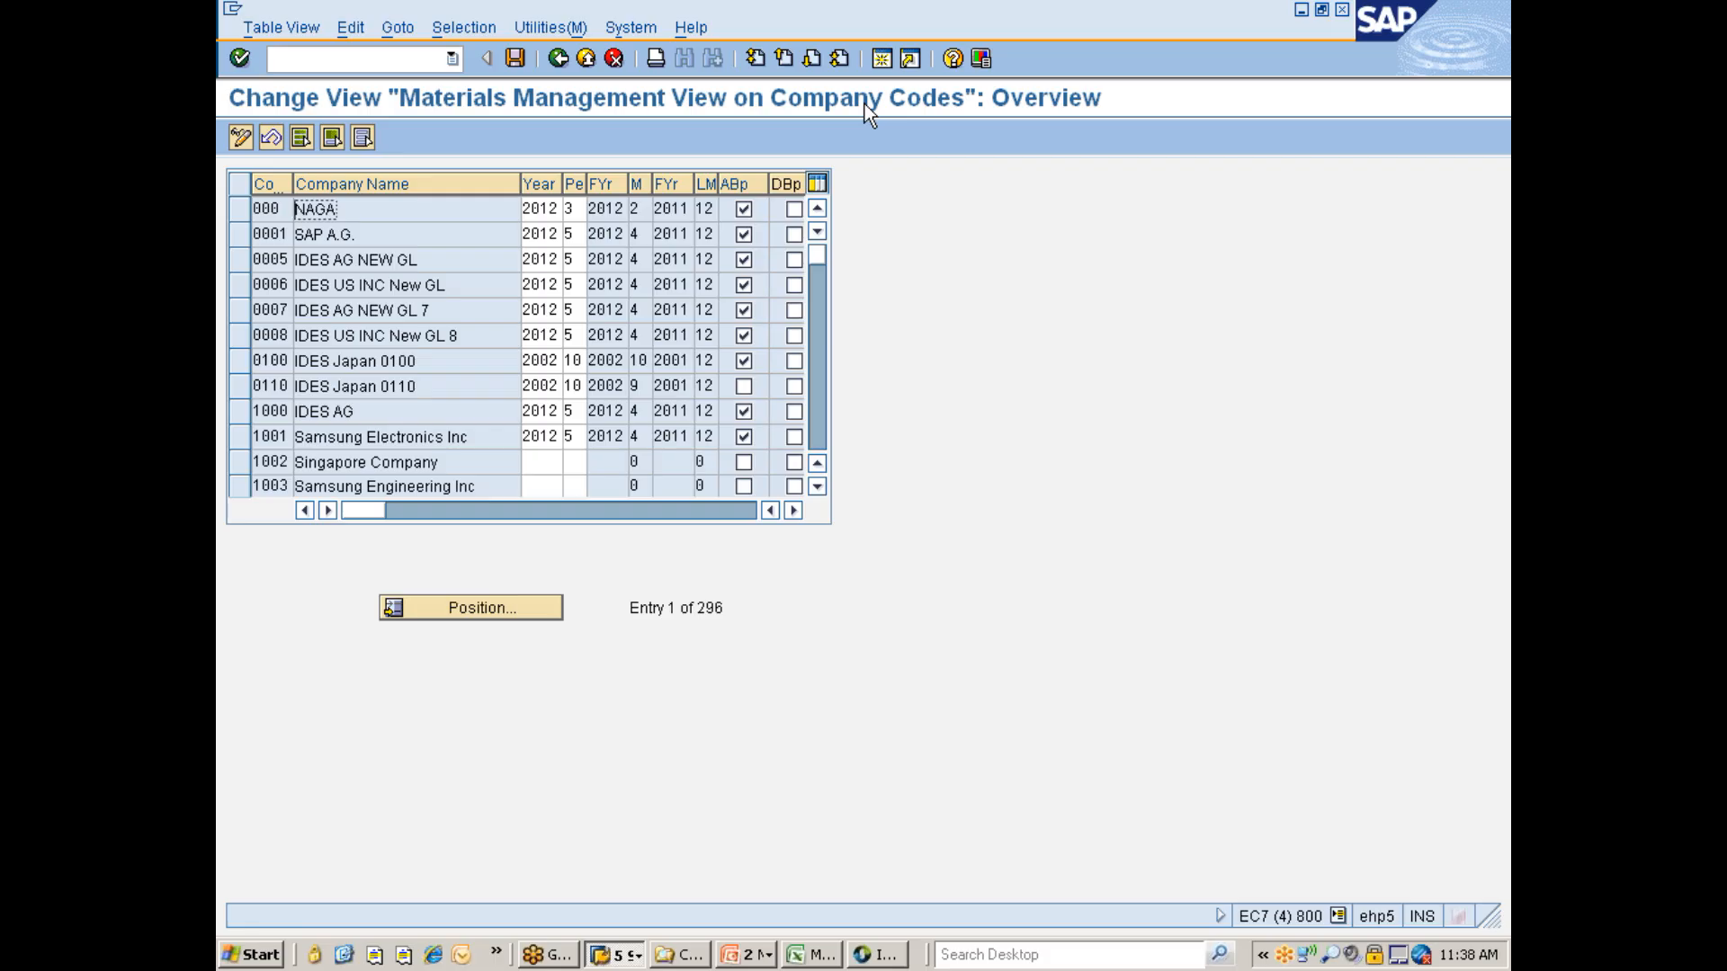
left_click(504, 608)
type("7777")
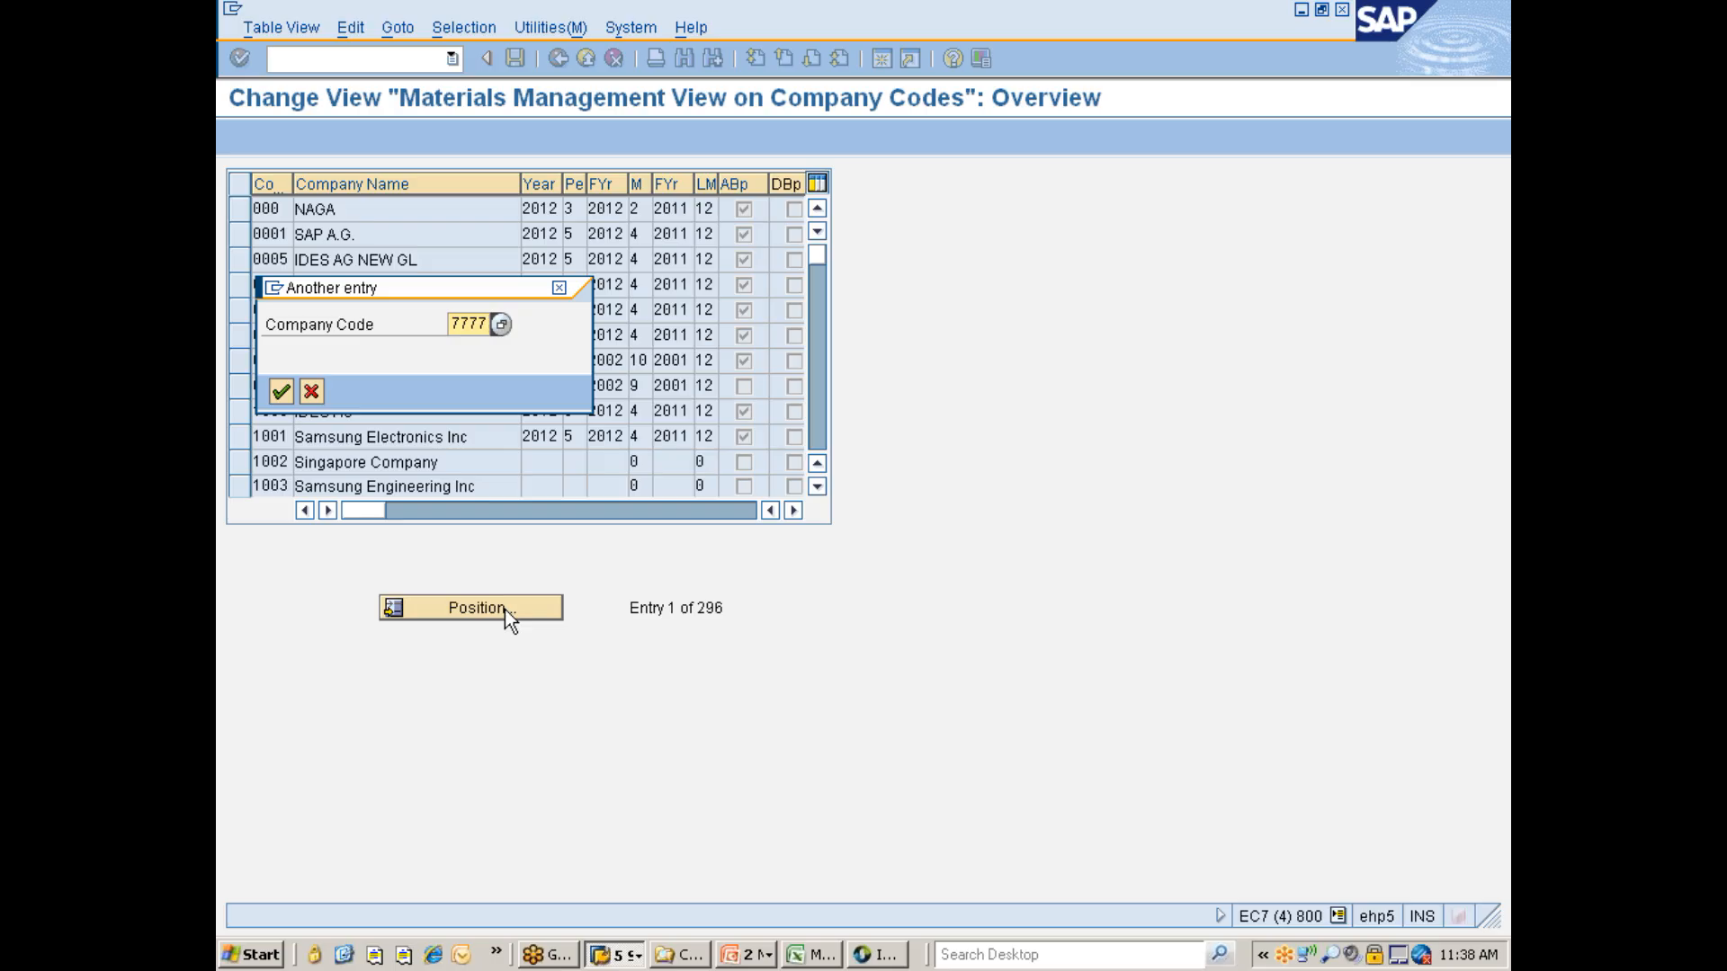
key("Return")
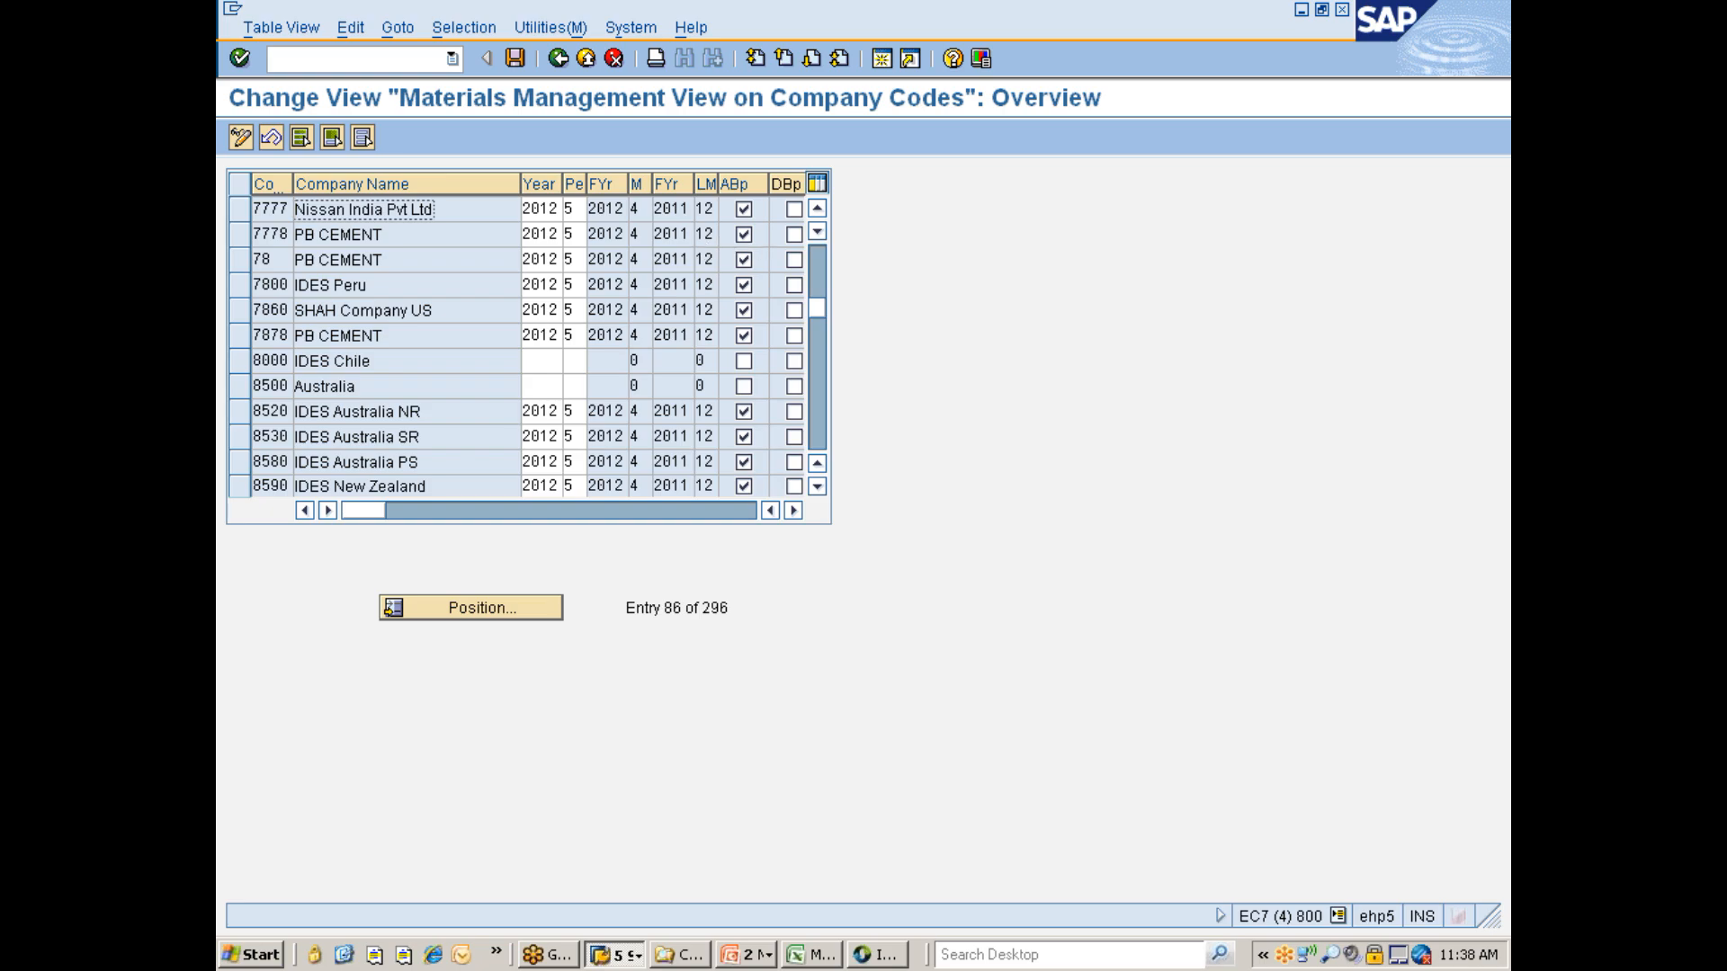
- Widen the columns to review company code 7777's materials management period settings, then save
left_click_drag(520, 183, 455, 191)
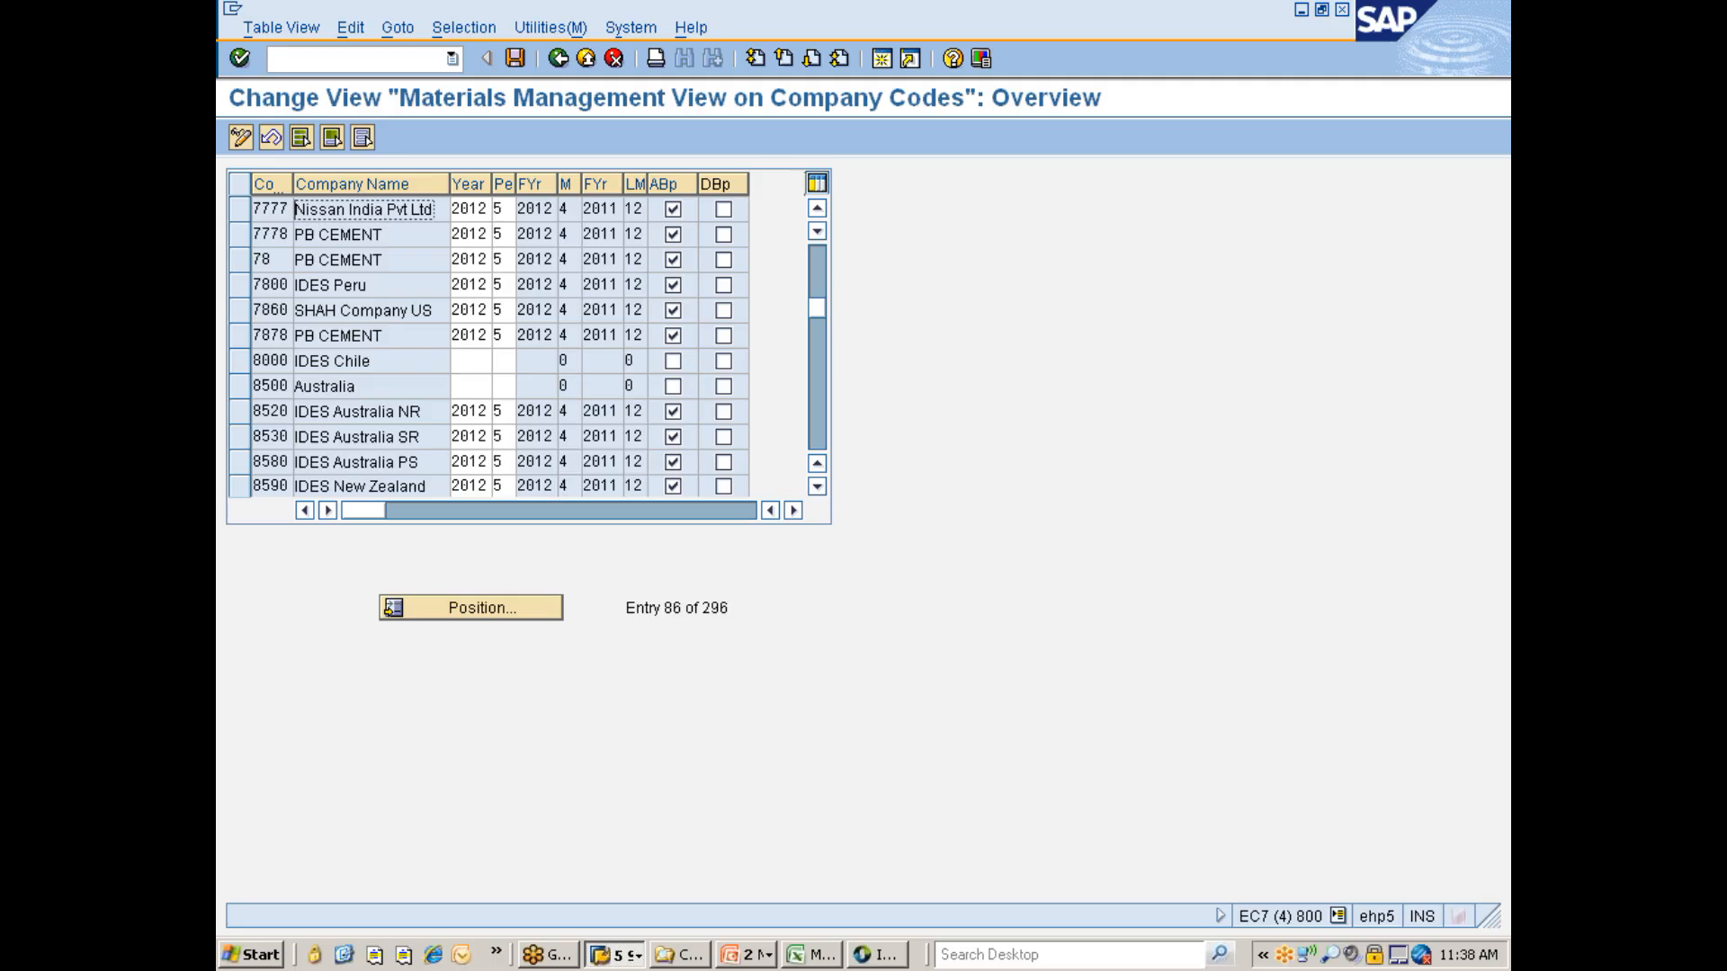
key("shift+End")
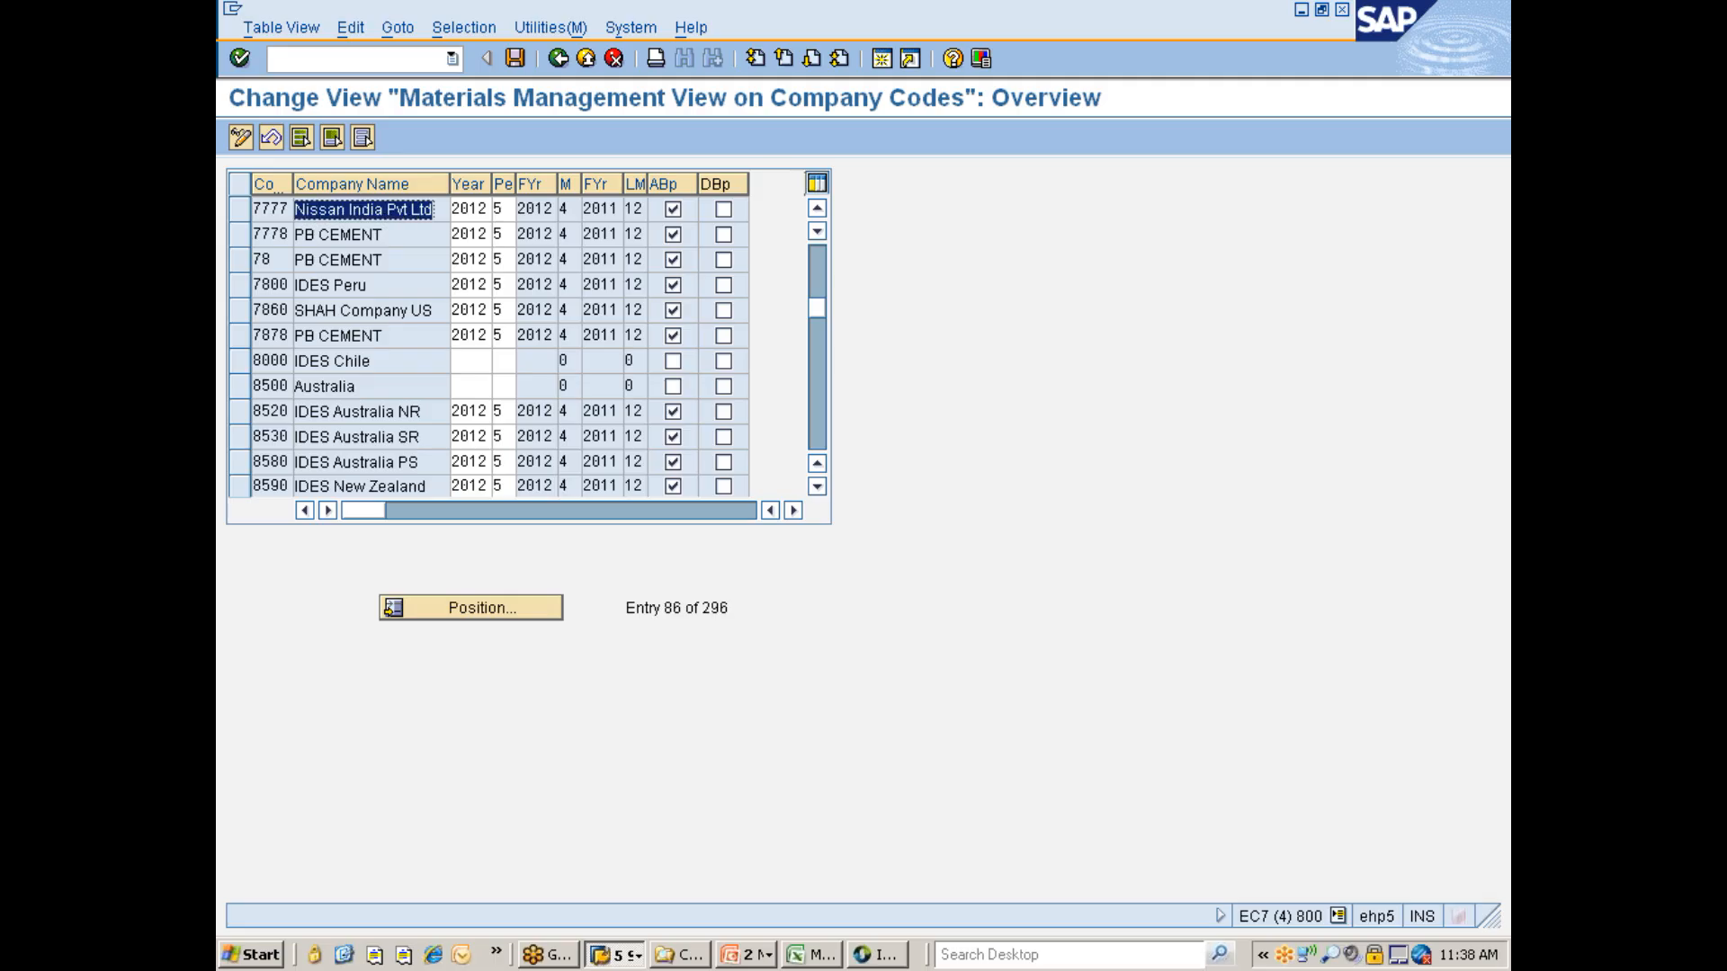
left_click(297, 209)
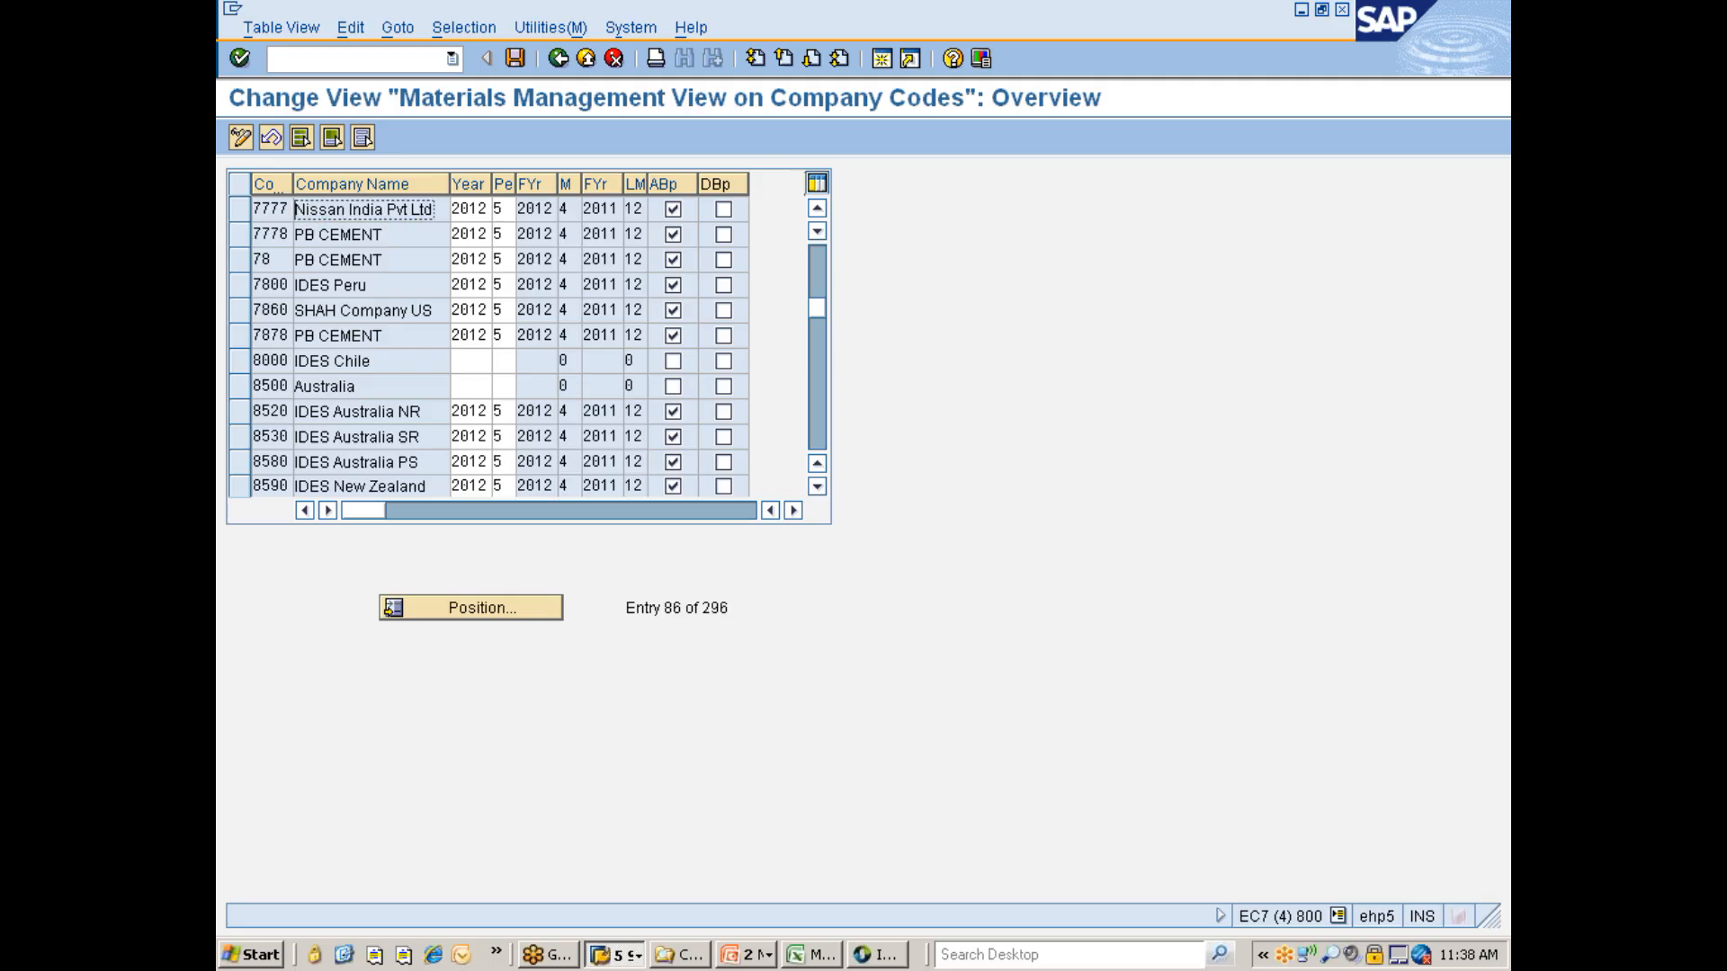
left_click_drag(517, 183, 551, 184)
left_click(501, 209)
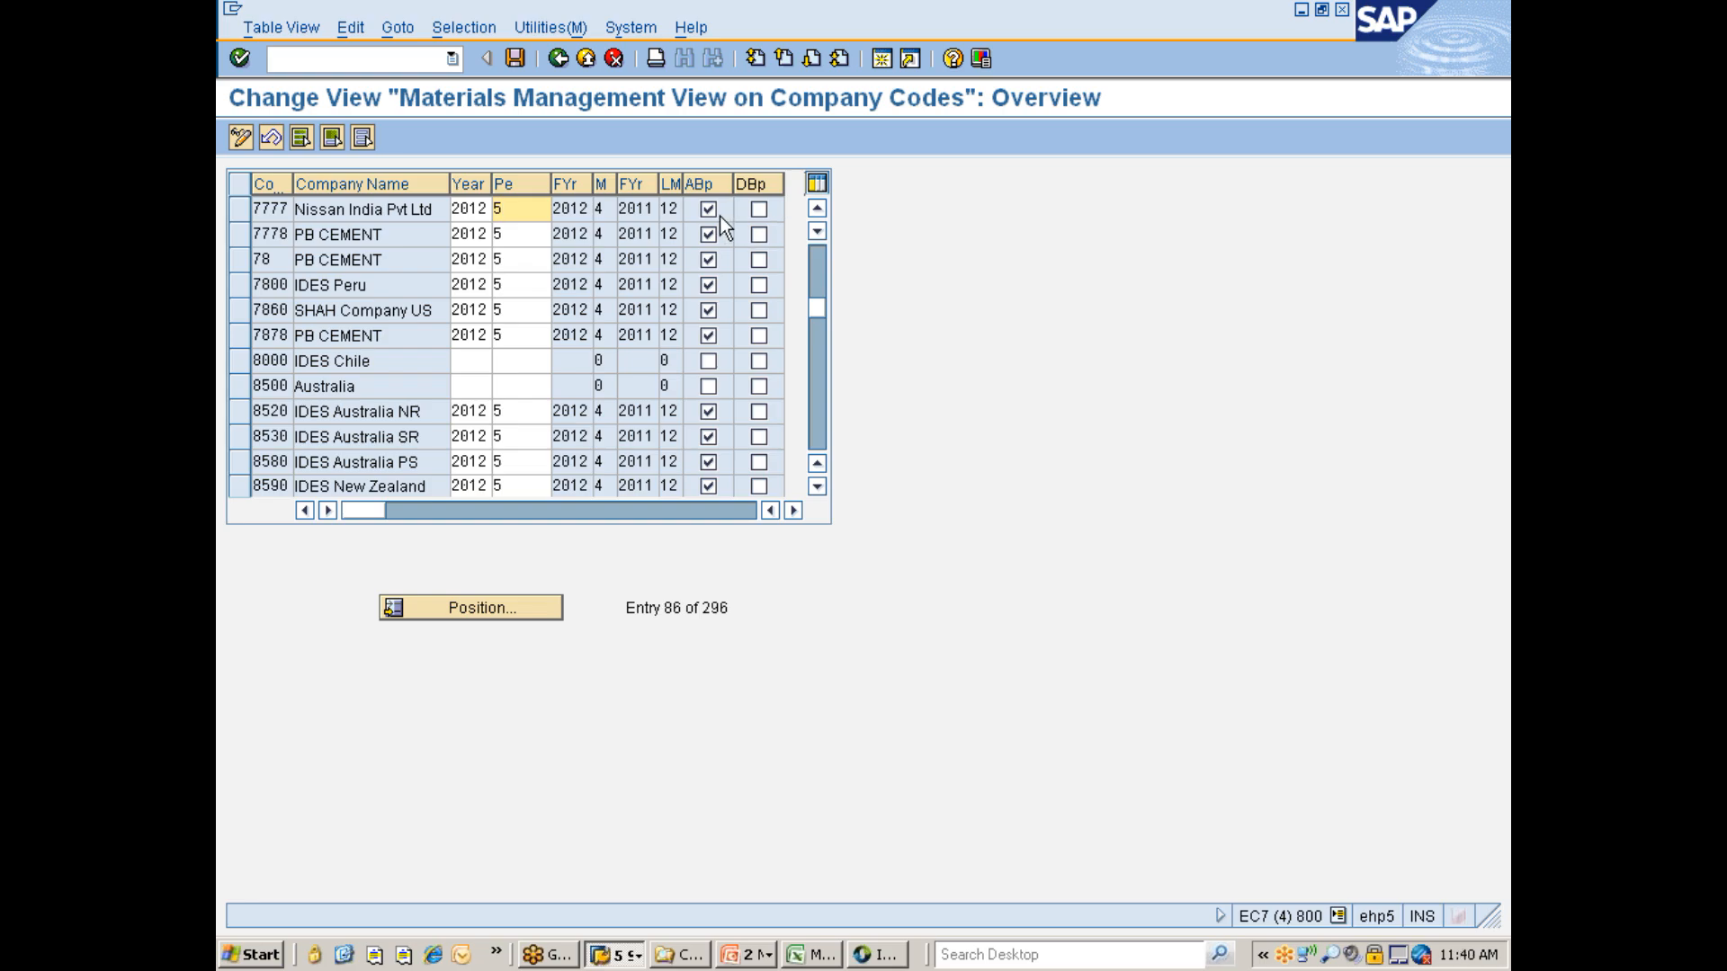
left_click(523, 62)
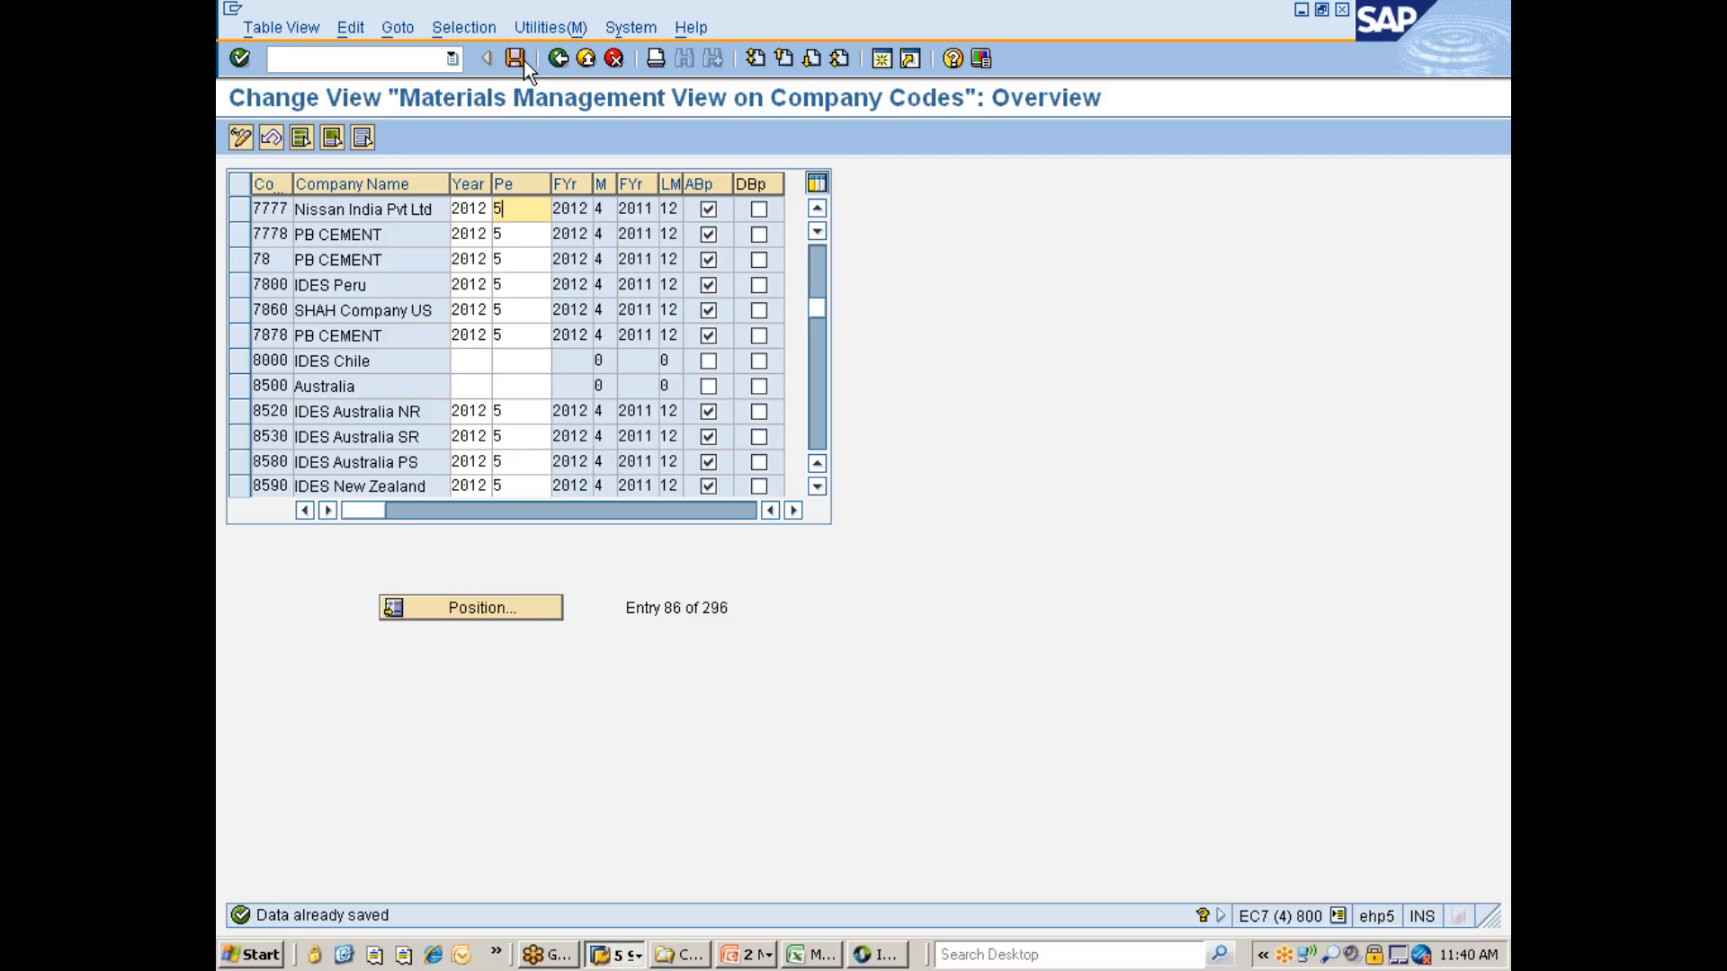
- Switch to the PowerPoint presentation and advance through the organizational structure slides
left_click(749, 955)
left_click(779, 894)
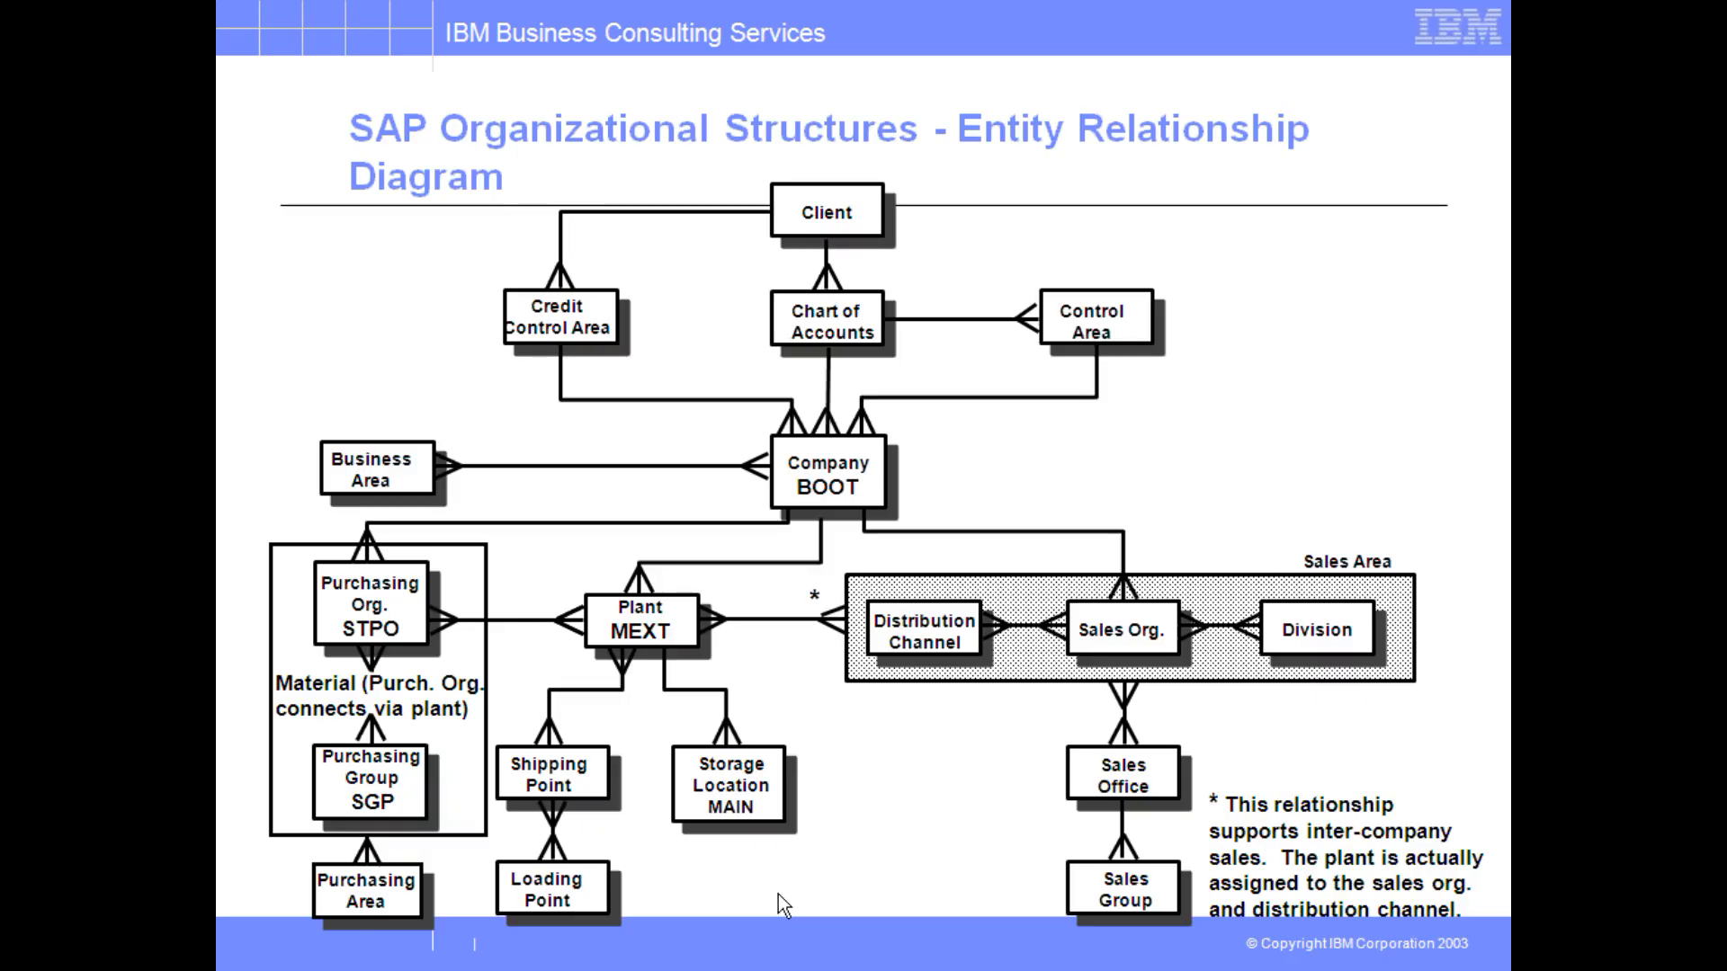
left_click(779, 894)
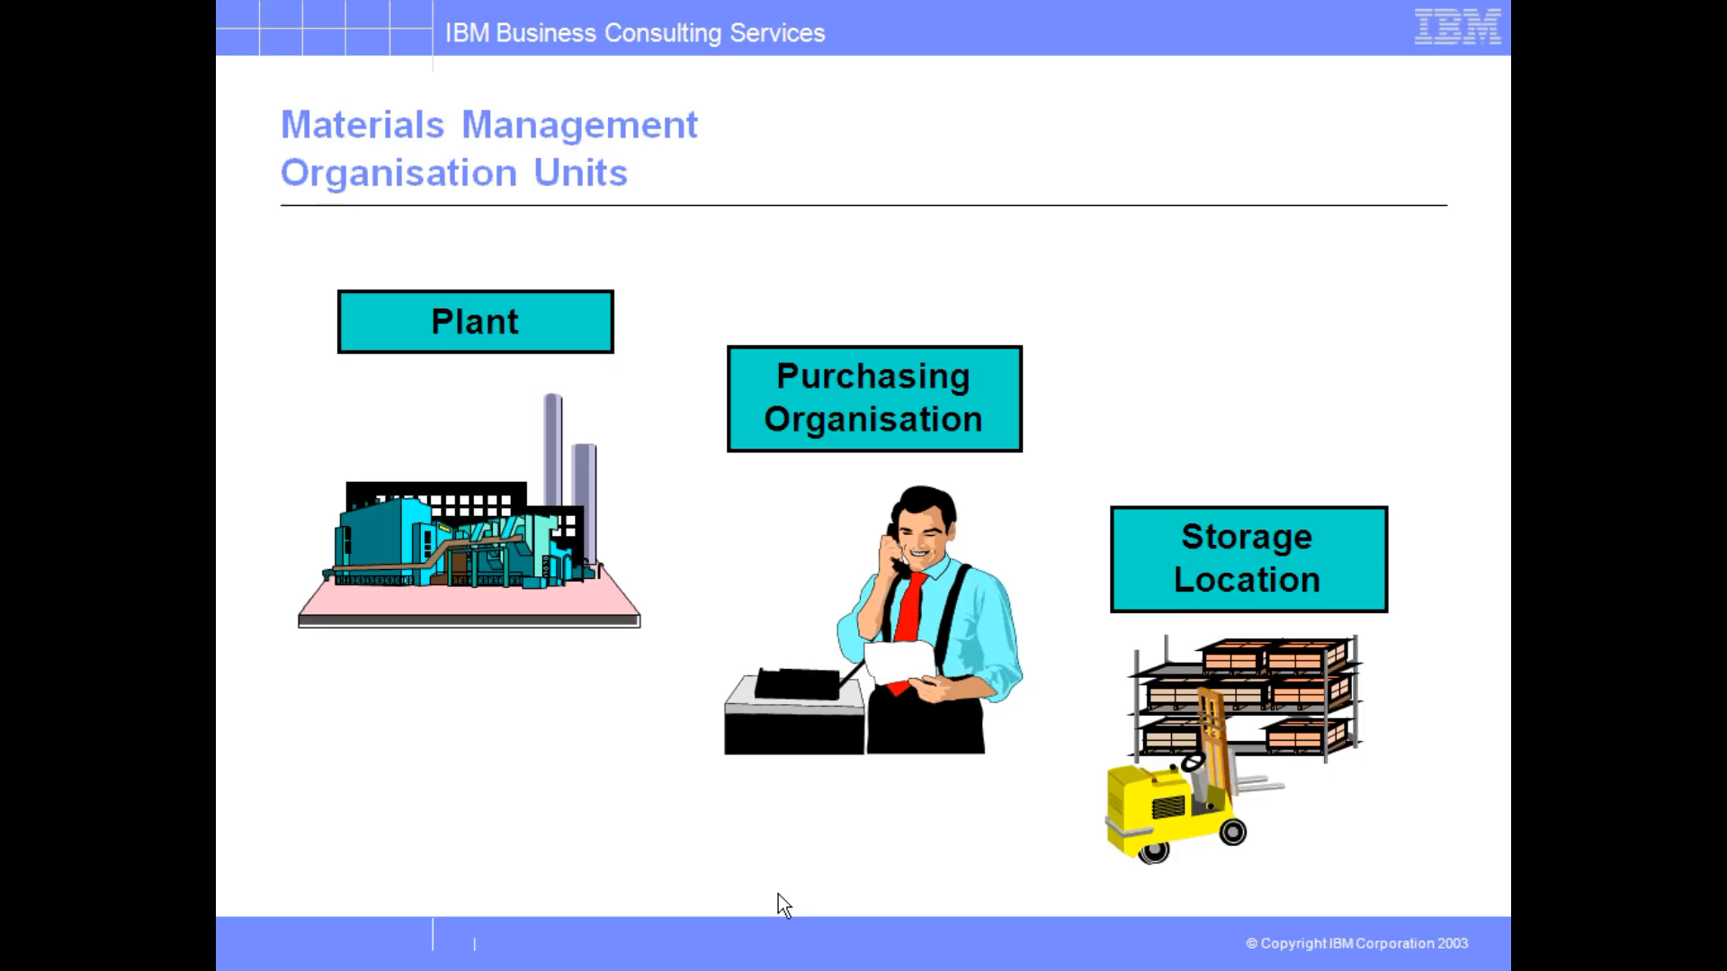
left_click(779, 900)
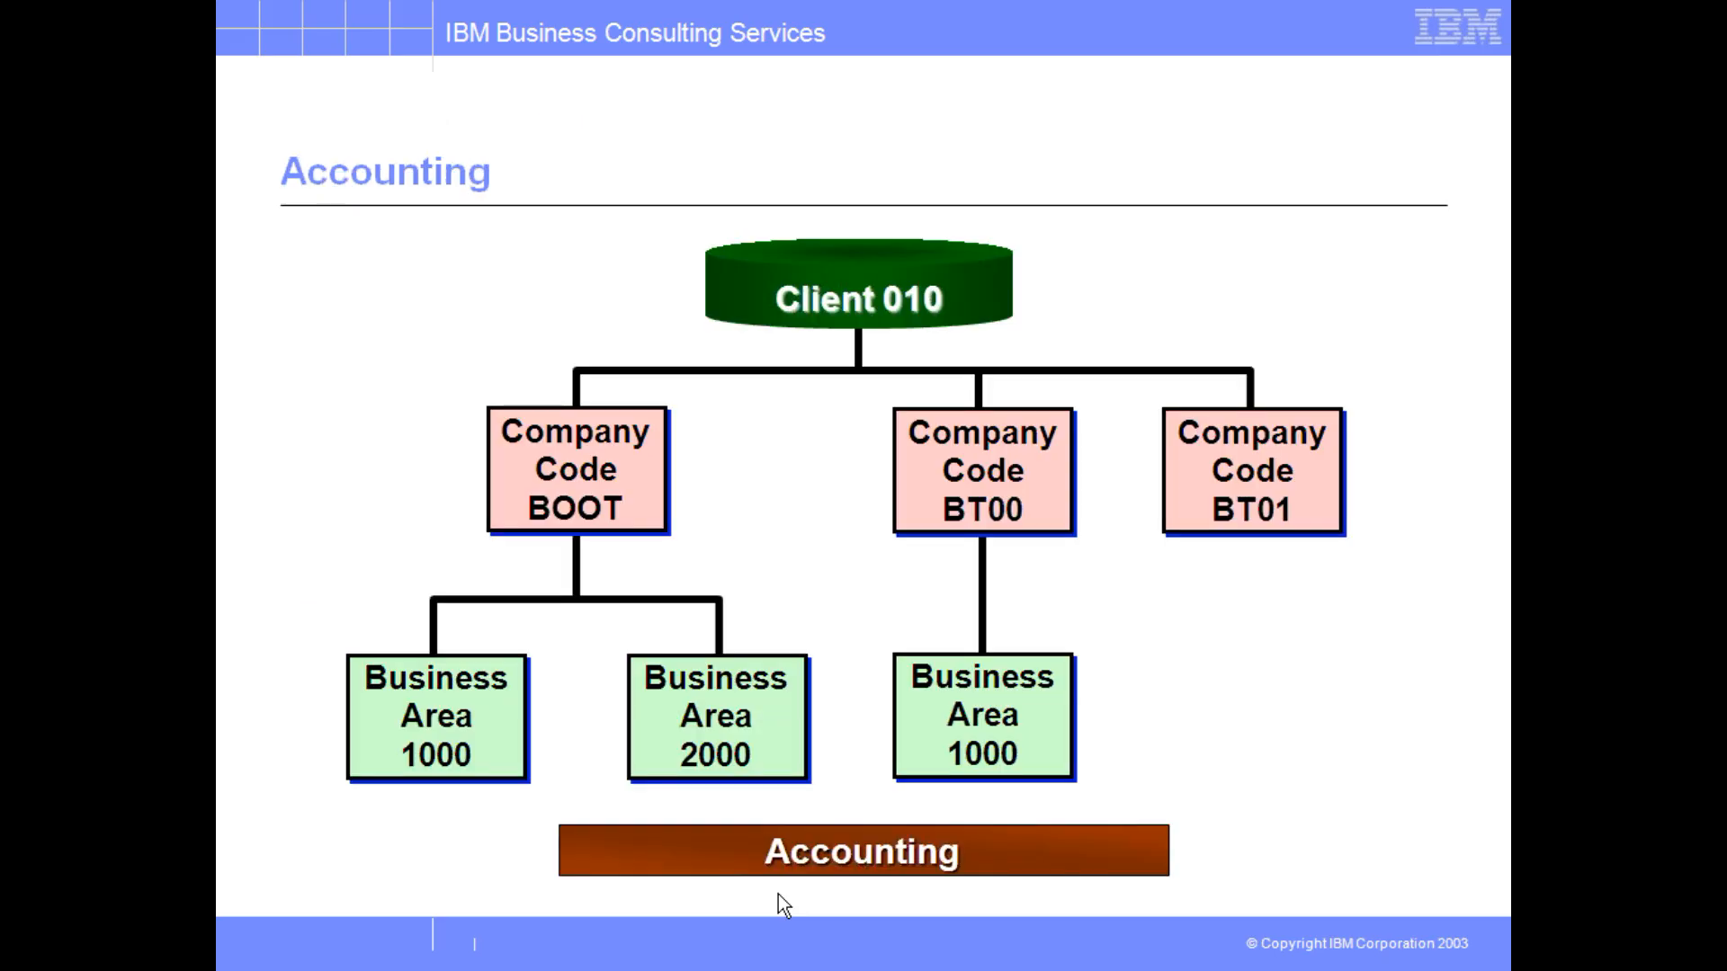
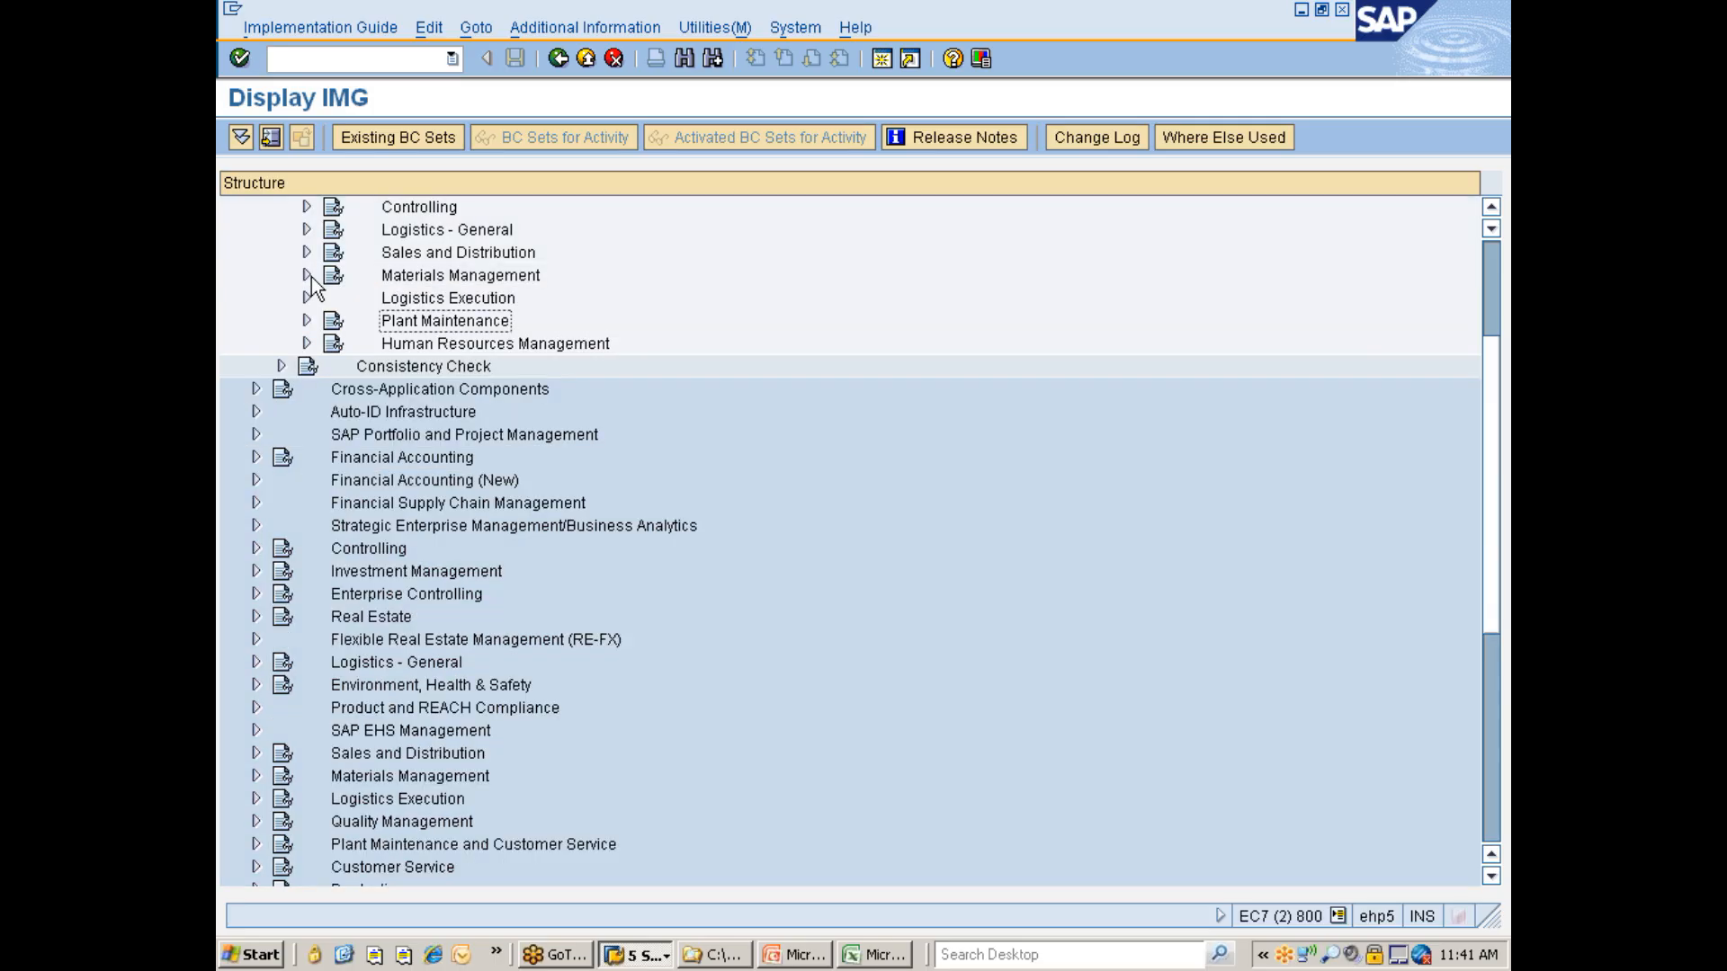
- Collapse the Enterprise Structure branch and expand Materials Management down to Consumption-Based Planning's Number Ranges in the IMG
scroll(453, 461, "up", 3)
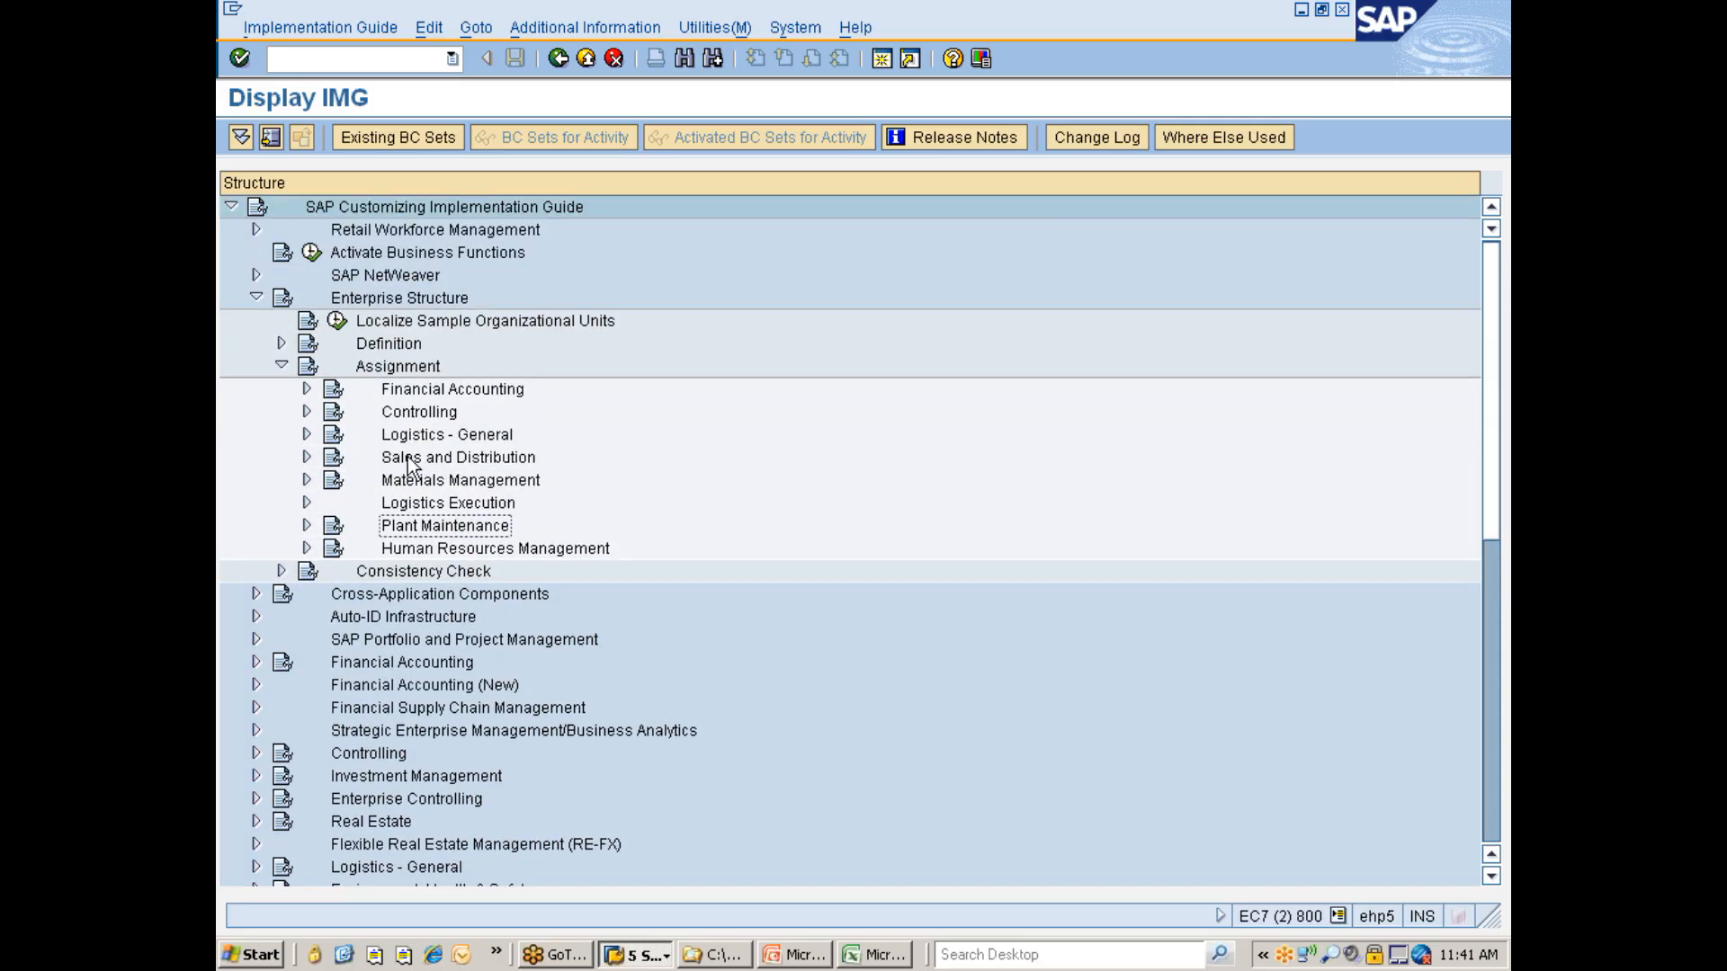
left_click(281, 365)
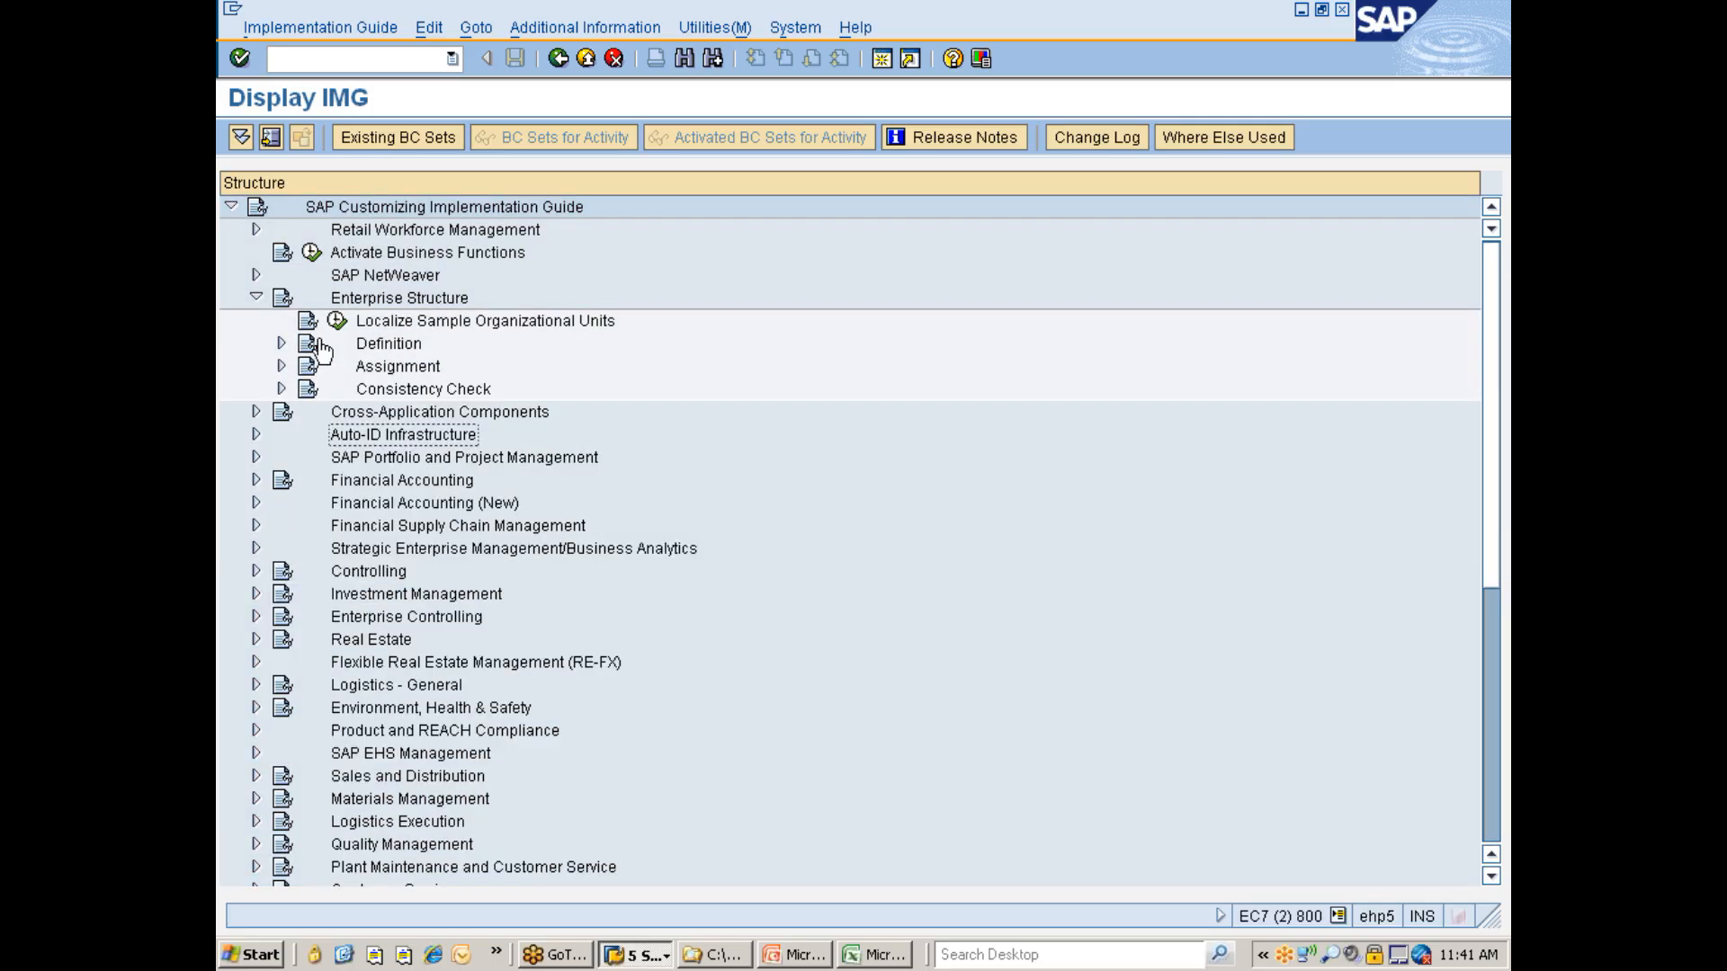
left_click(255, 297)
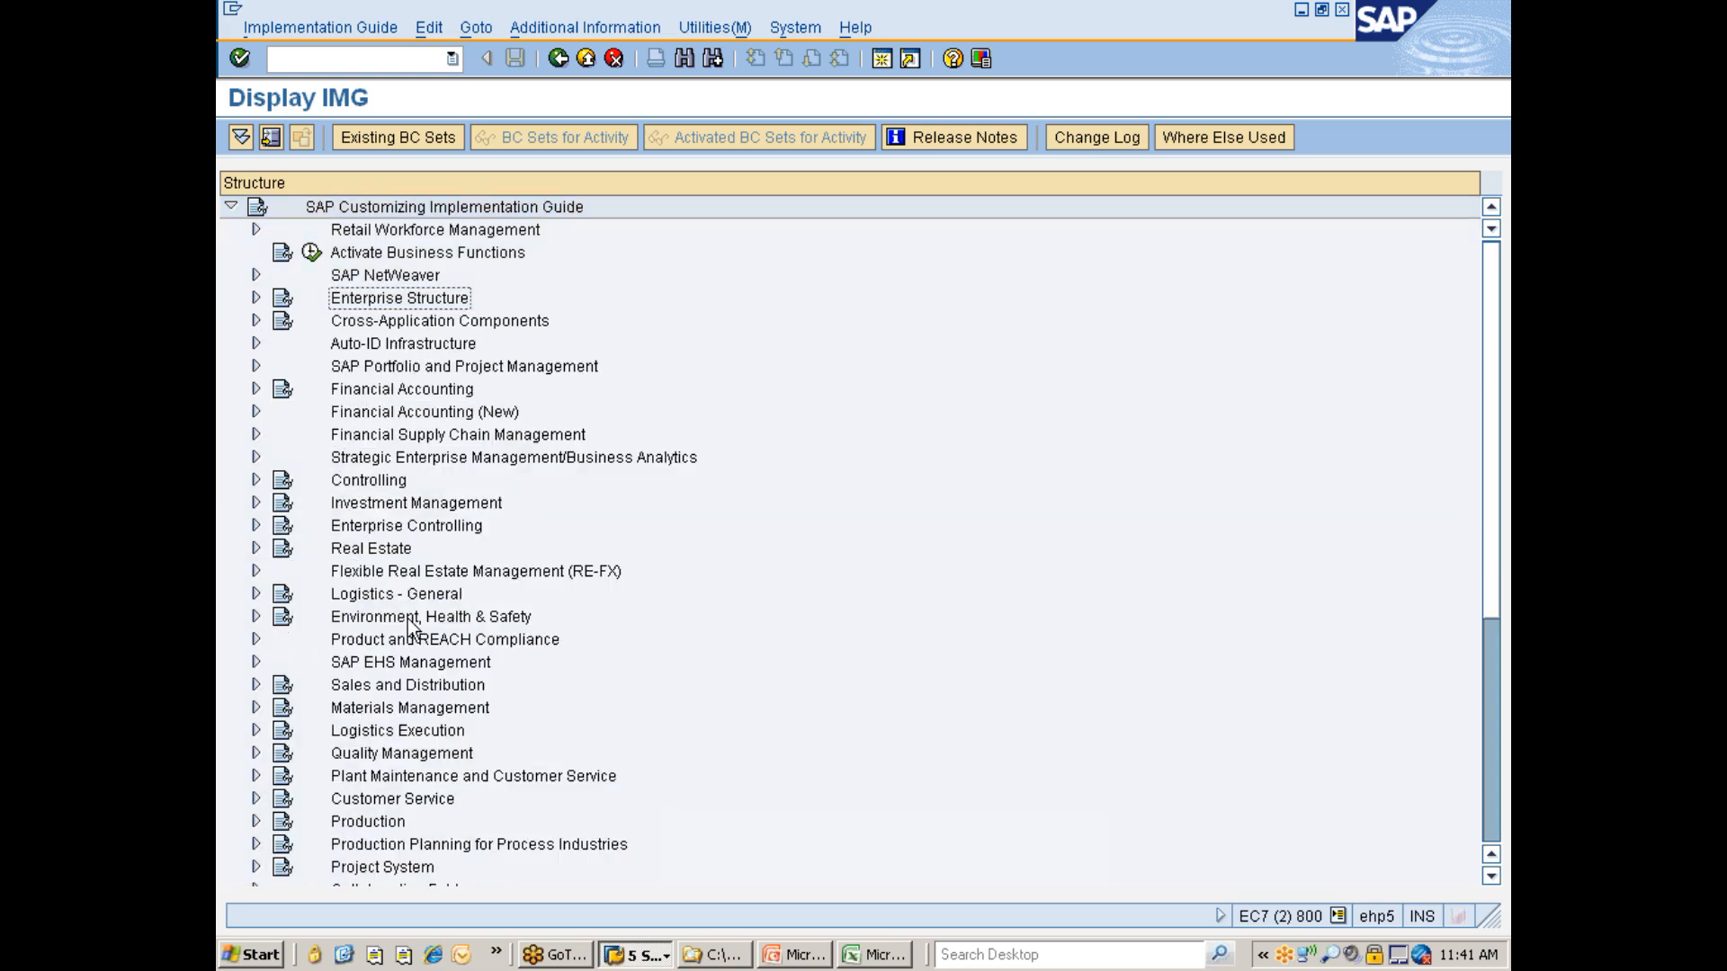
left_click(380, 712)
double_click(381, 712)
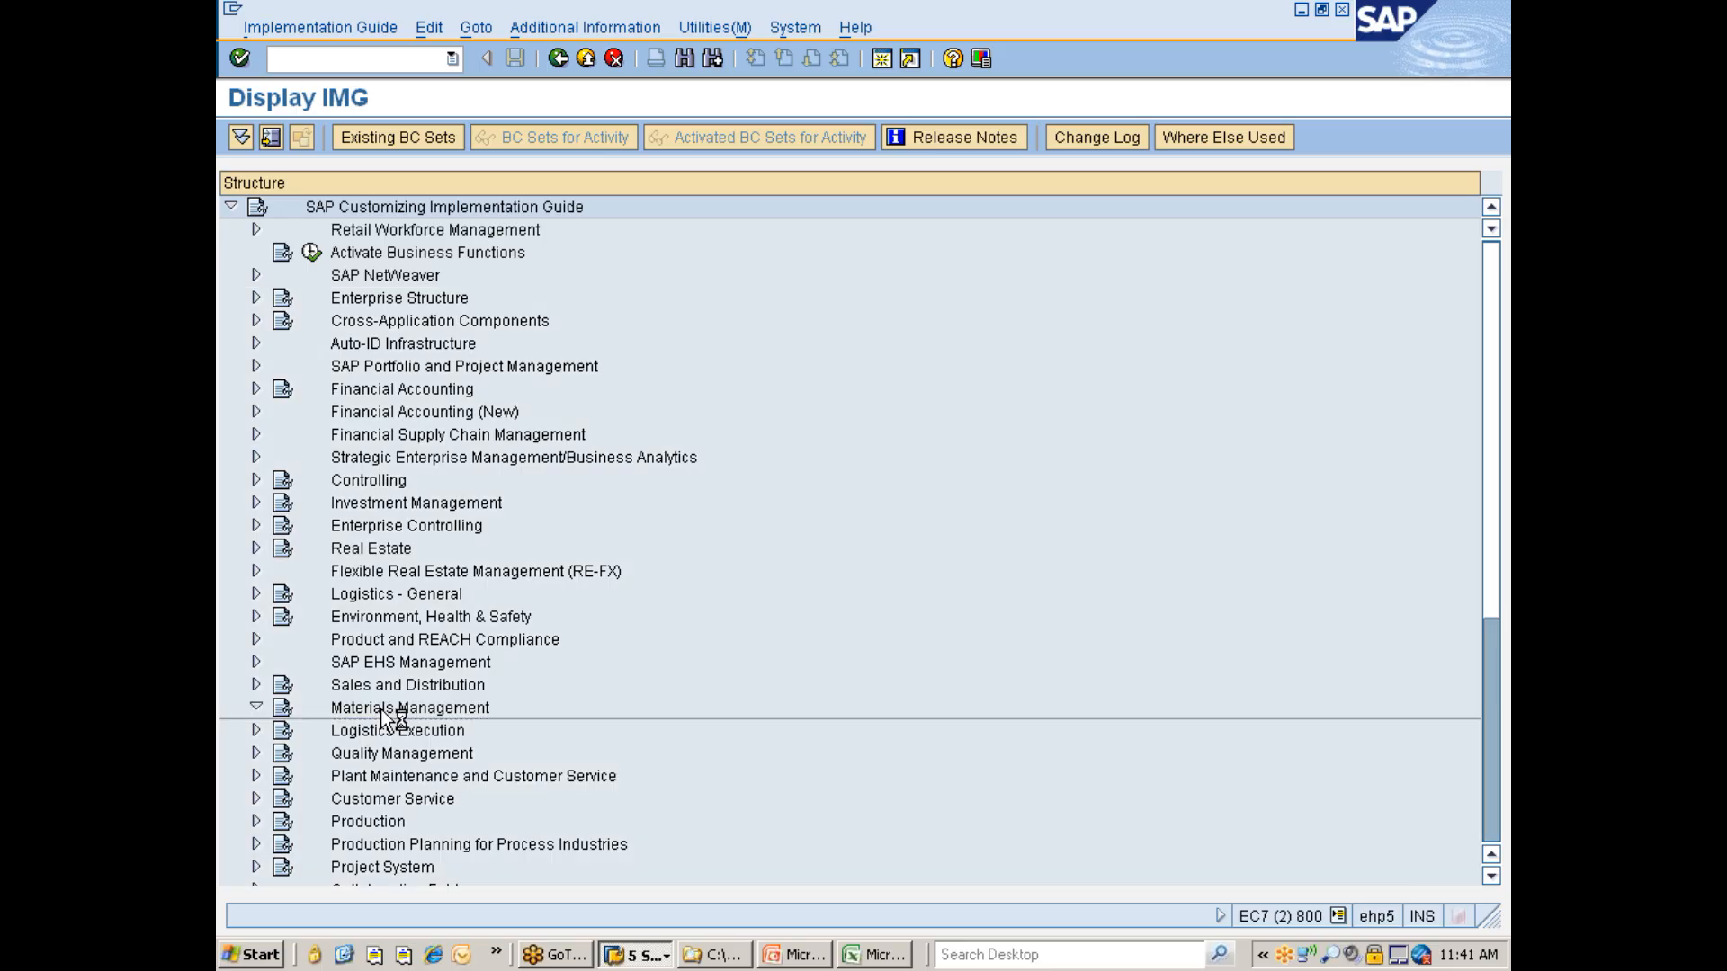
key("Down")
key("Down")
key("Down")
key("Down")
key("Up")
key("Up")
key("Right")
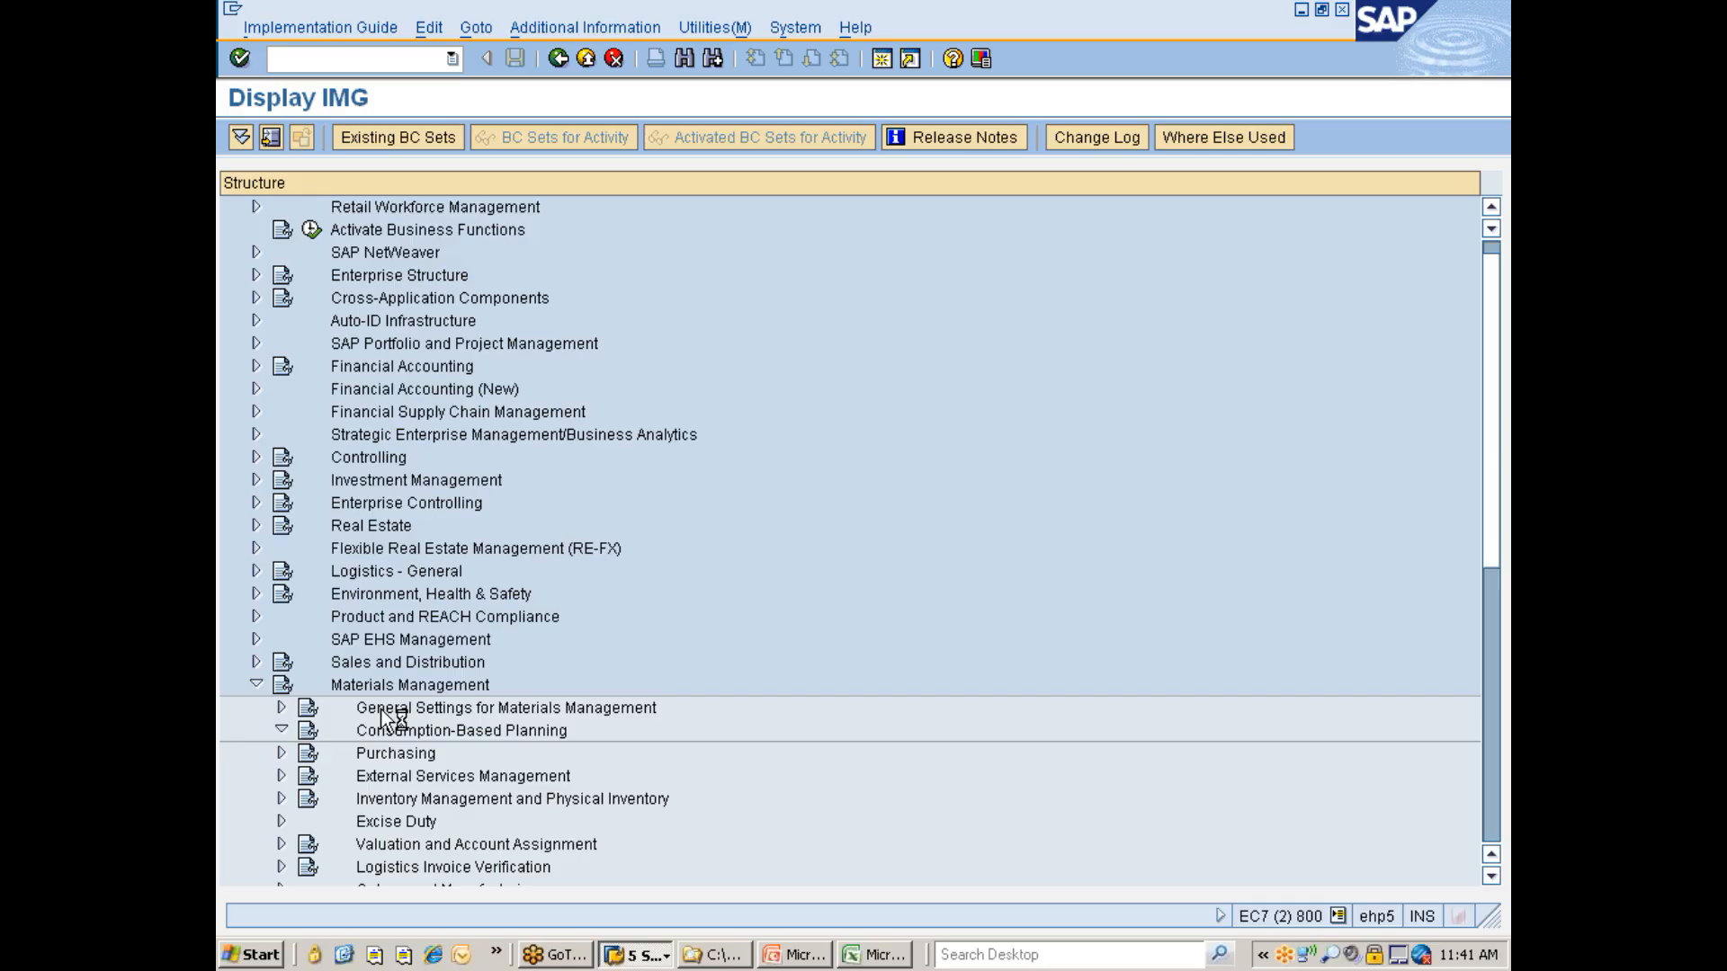
key("Down")
key("Down")
key("Down")
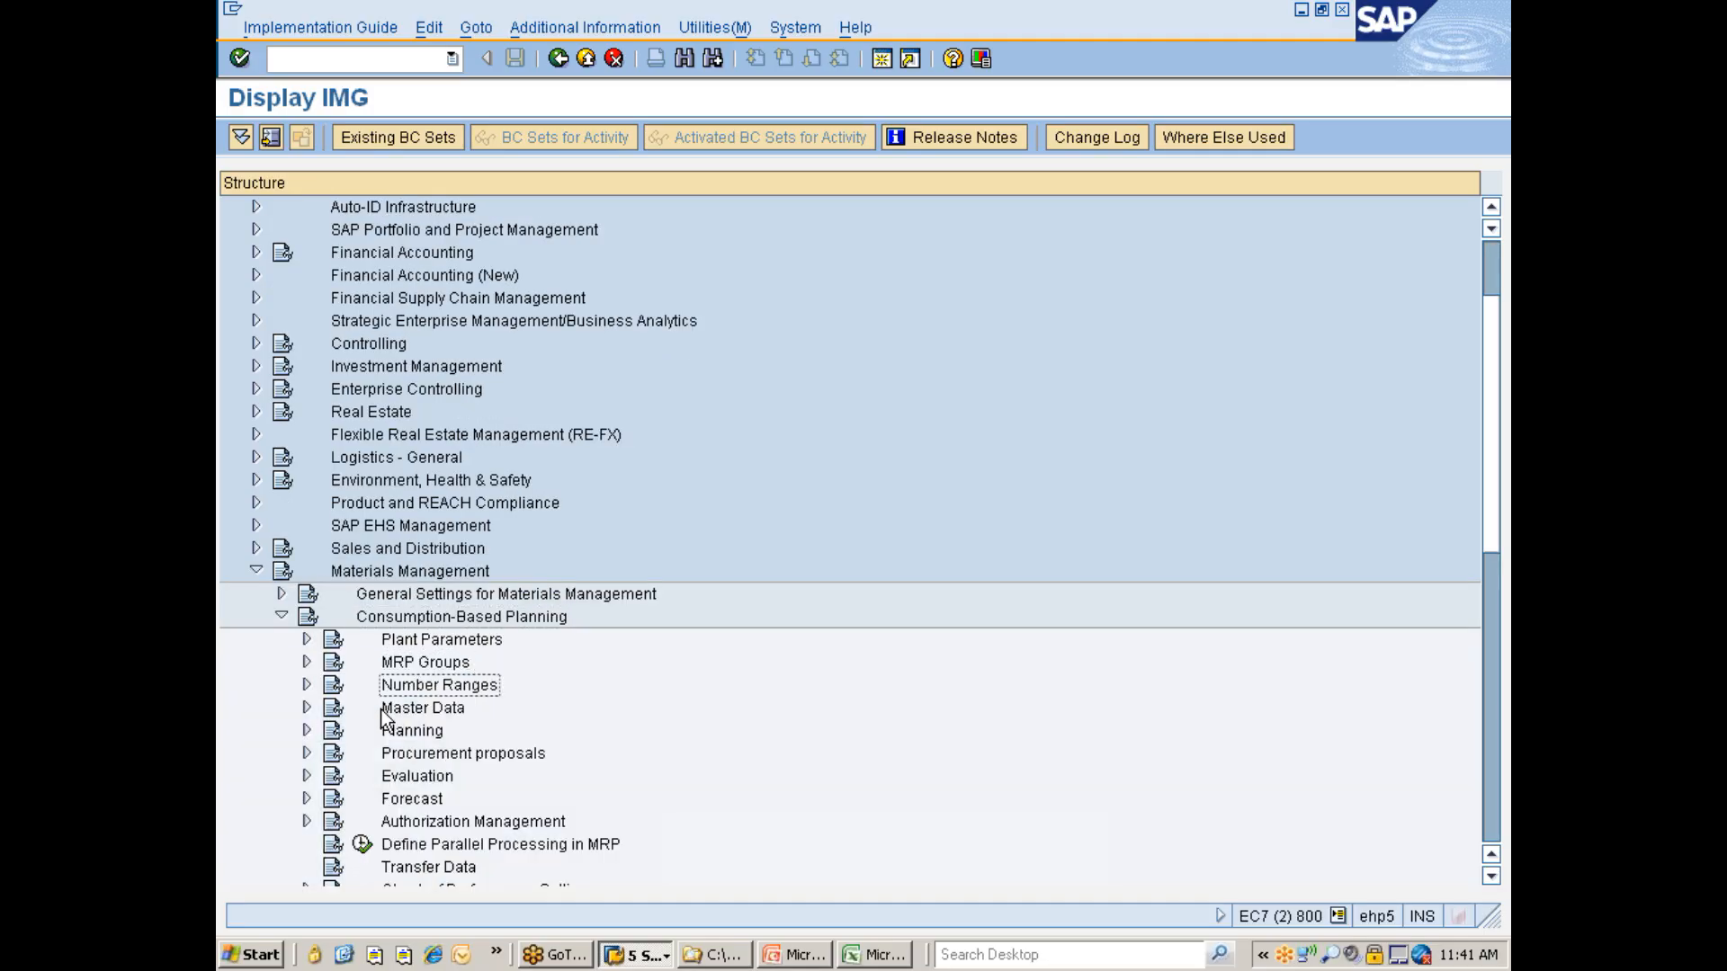
key("Right")
key("Down")
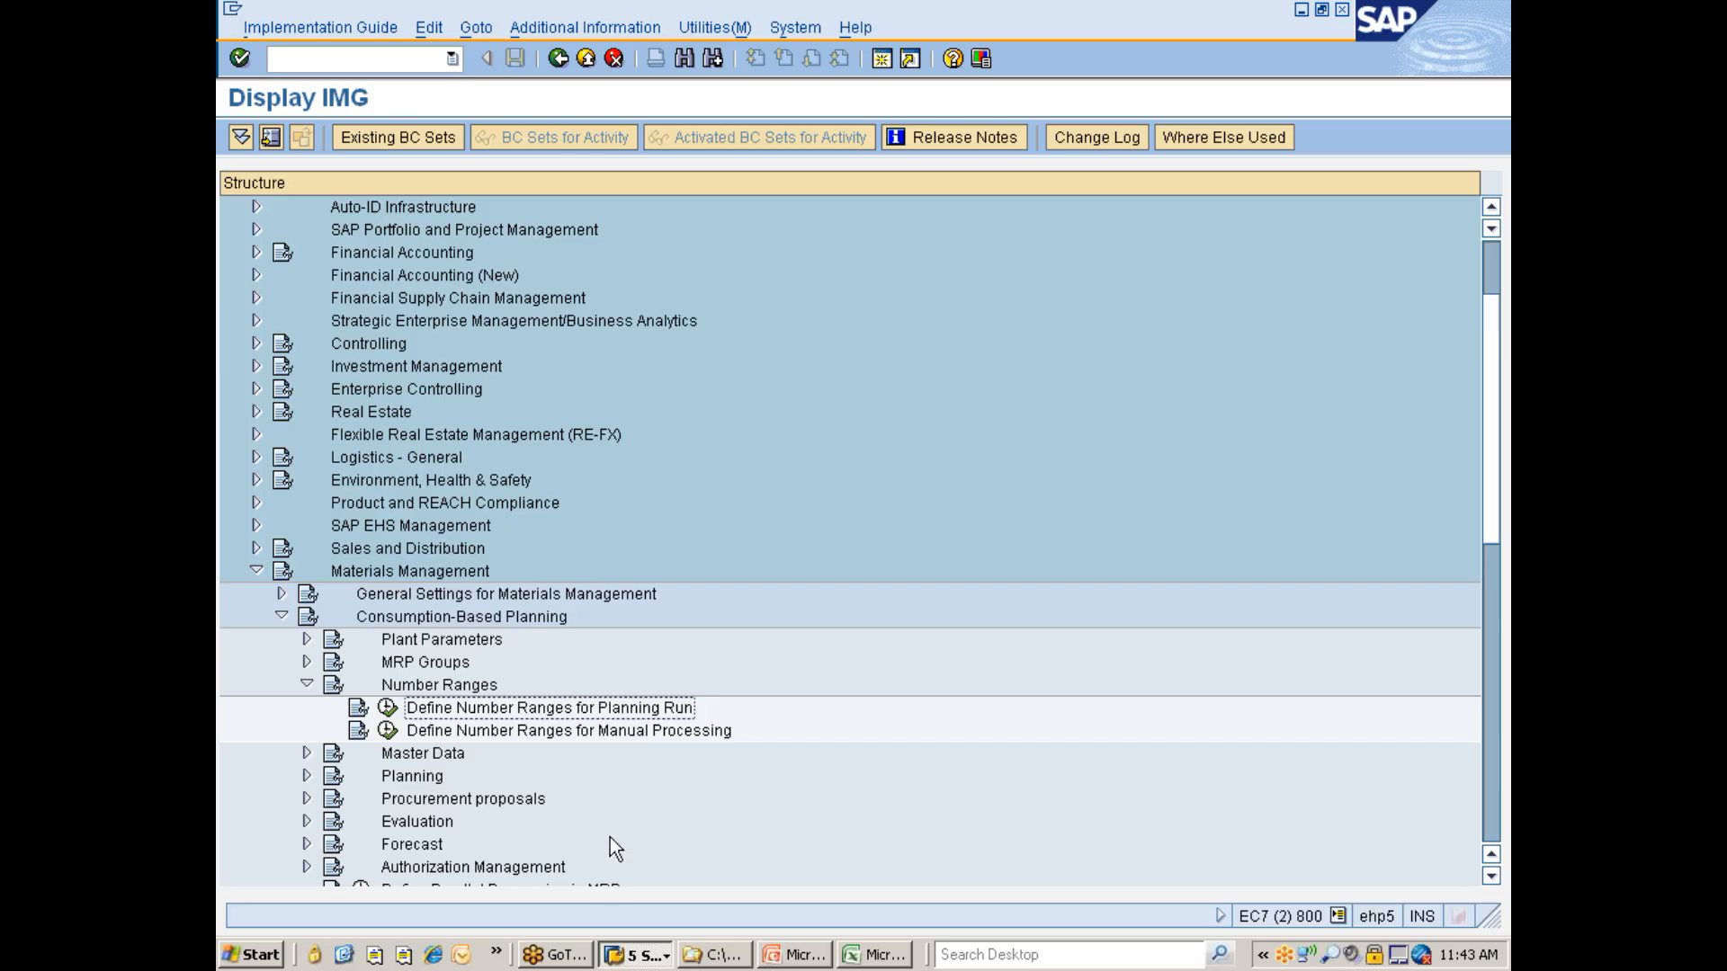
- Switch to the Materials Management View on Company Codes session and back to the Display IMG session
left_click(634, 955)
left_click(694, 824)
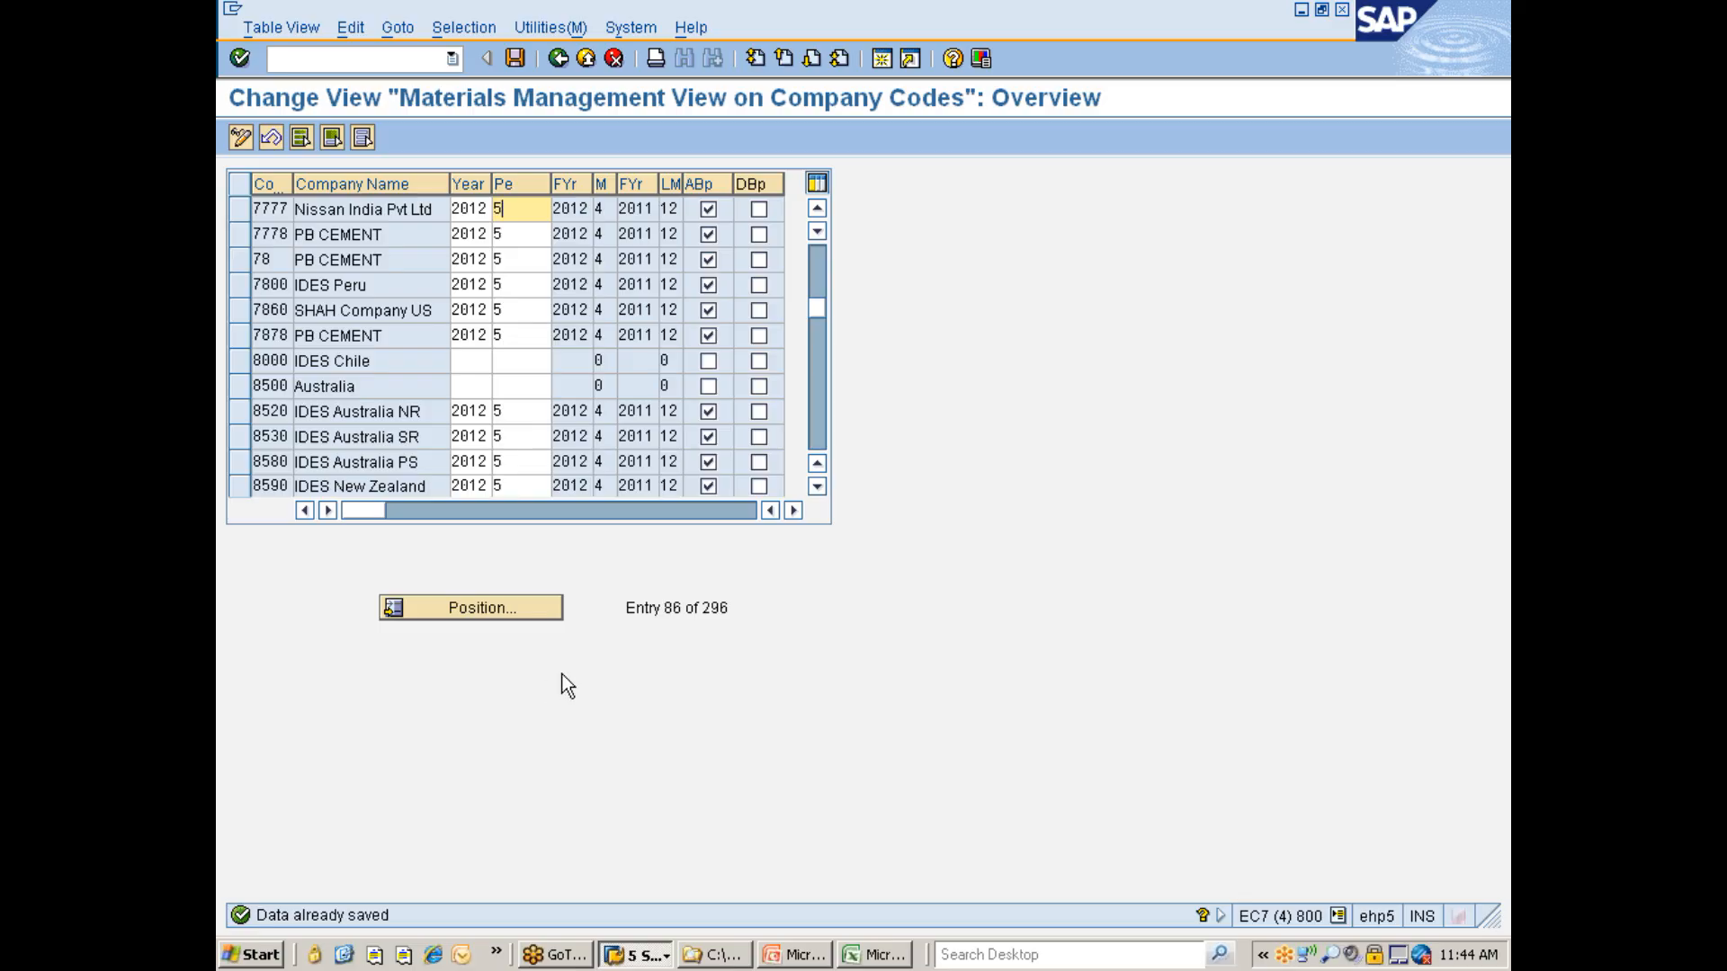
left_click(640, 955)
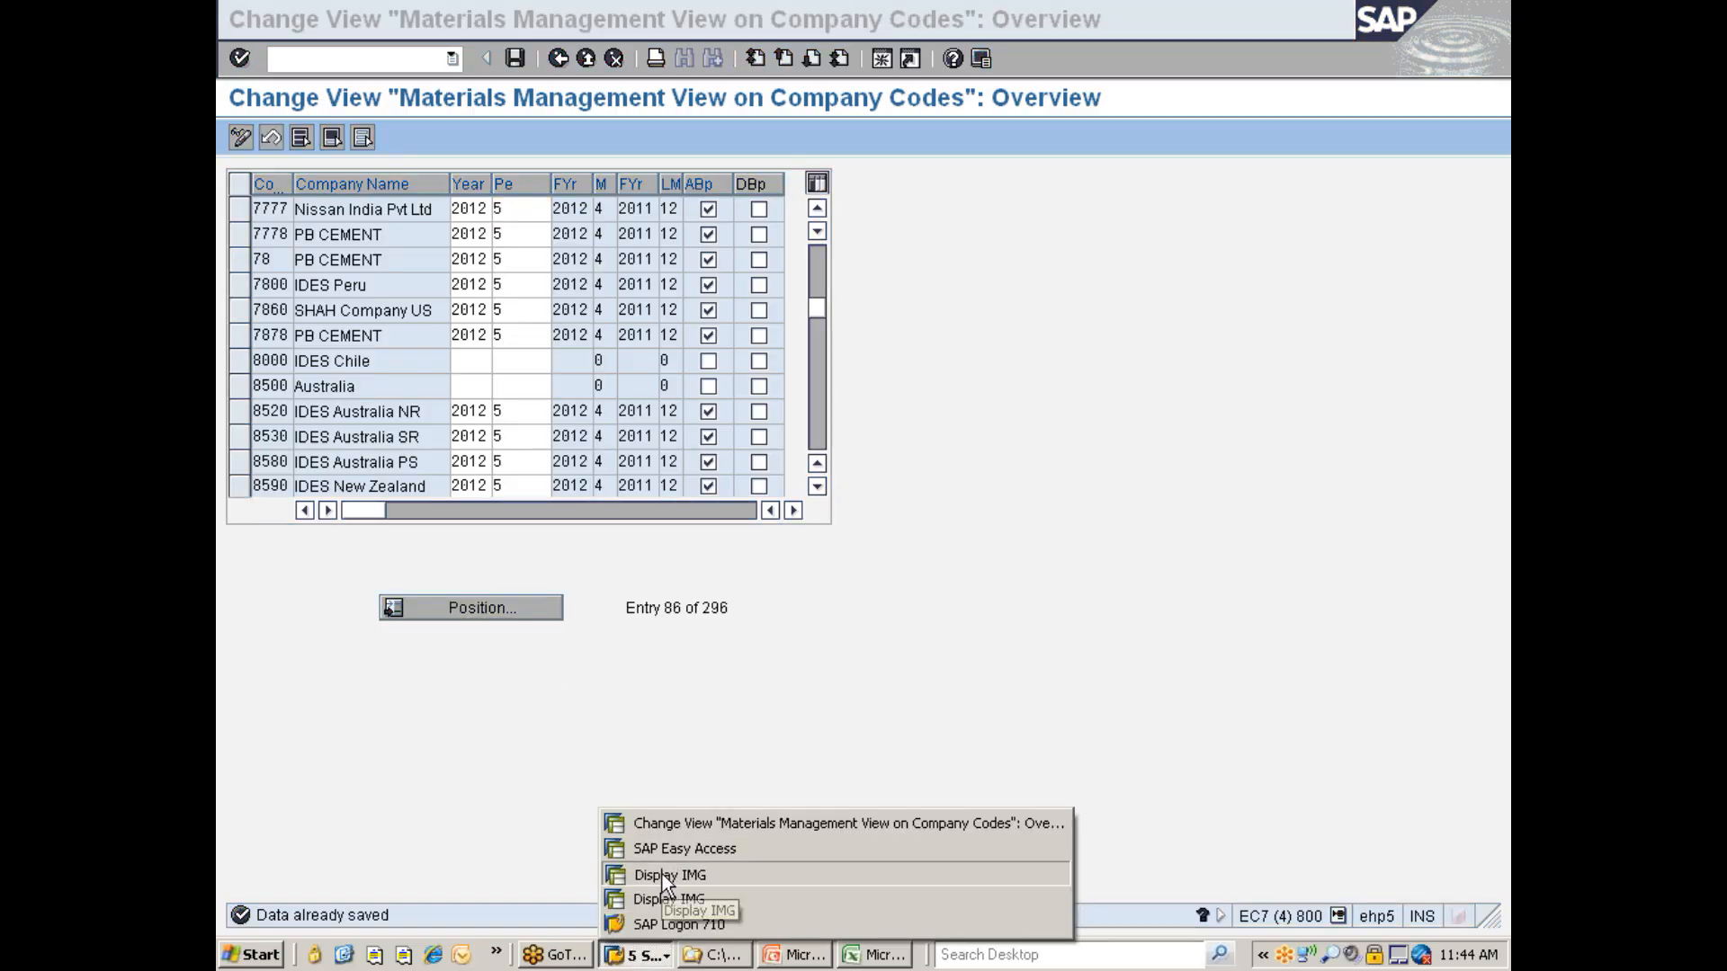
left_click(666, 874)
- Collapse Materials Management and expand Financial Accounting Global Settings down to the Fiscal Year activities
left_click(256, 570)
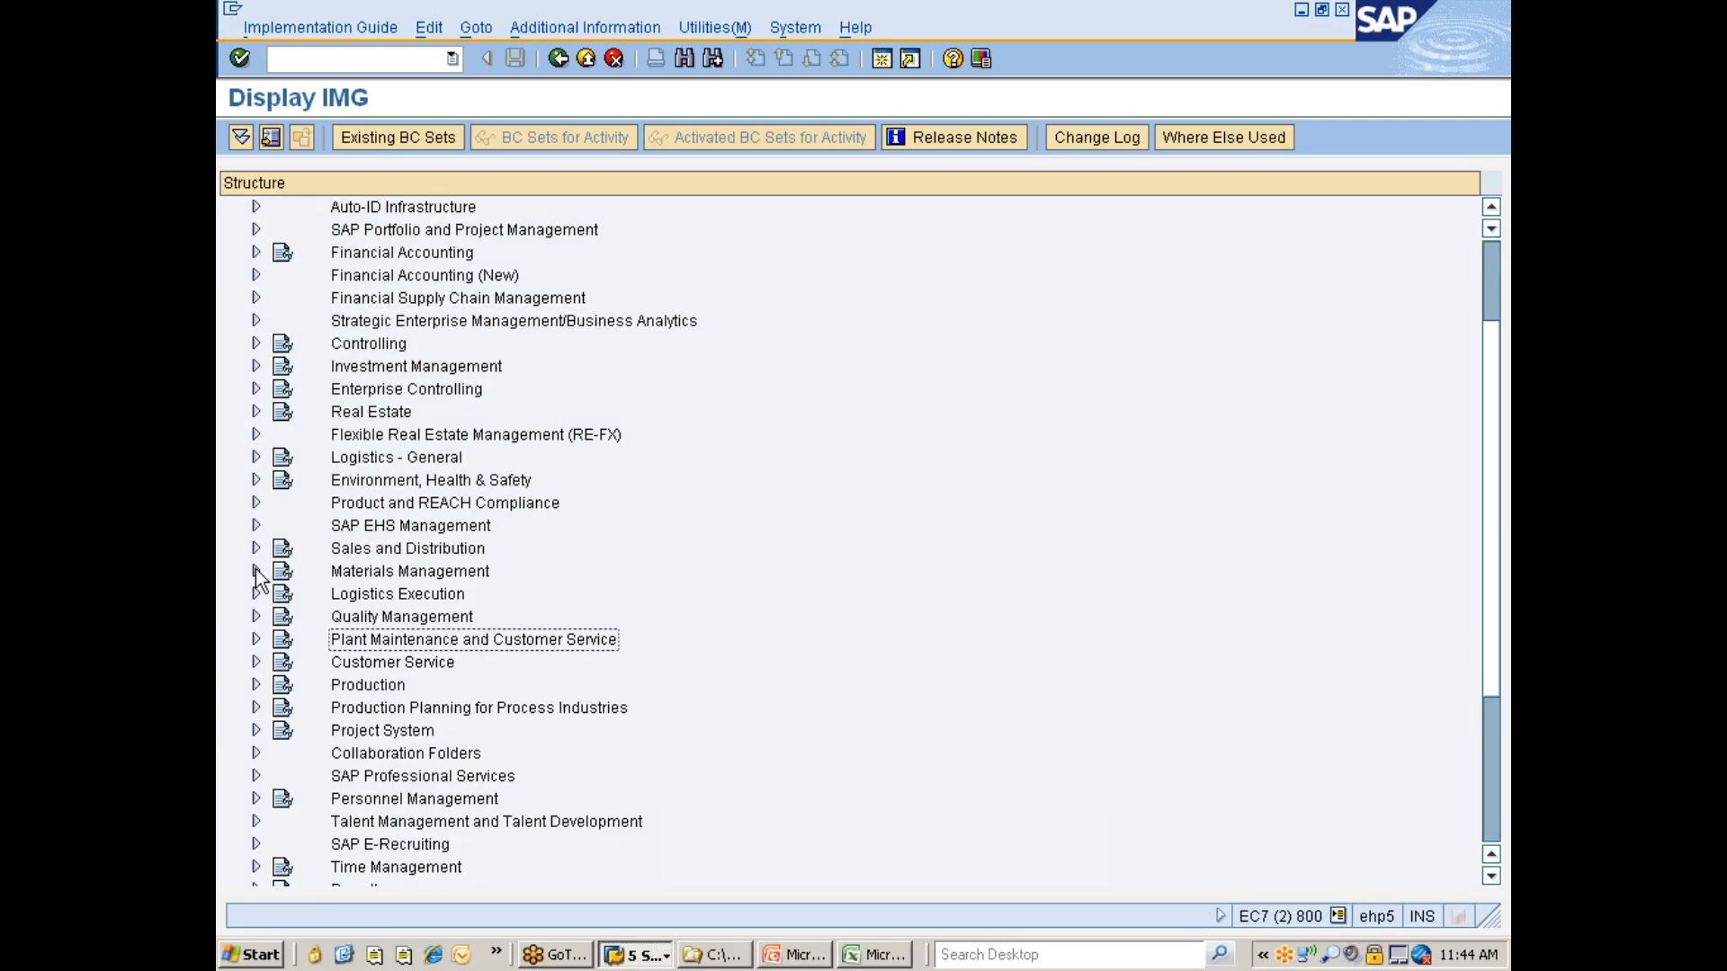
left_click(411, 260)
double_click(411, 256)
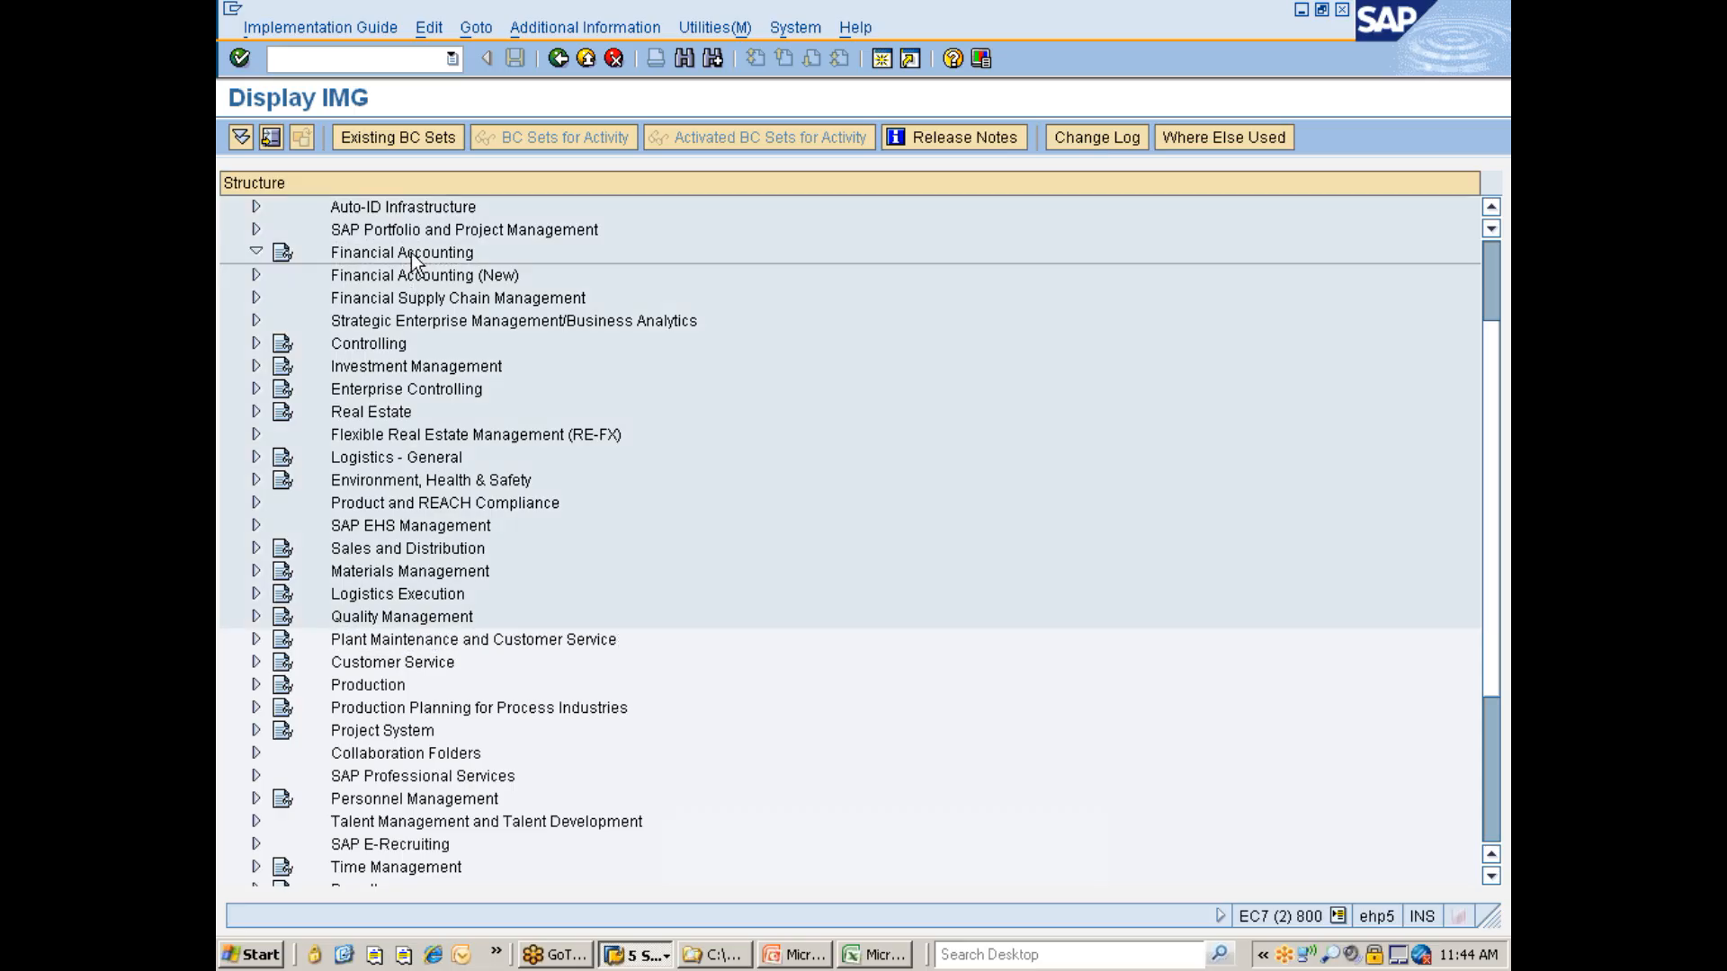
key("Down")
key("Down")
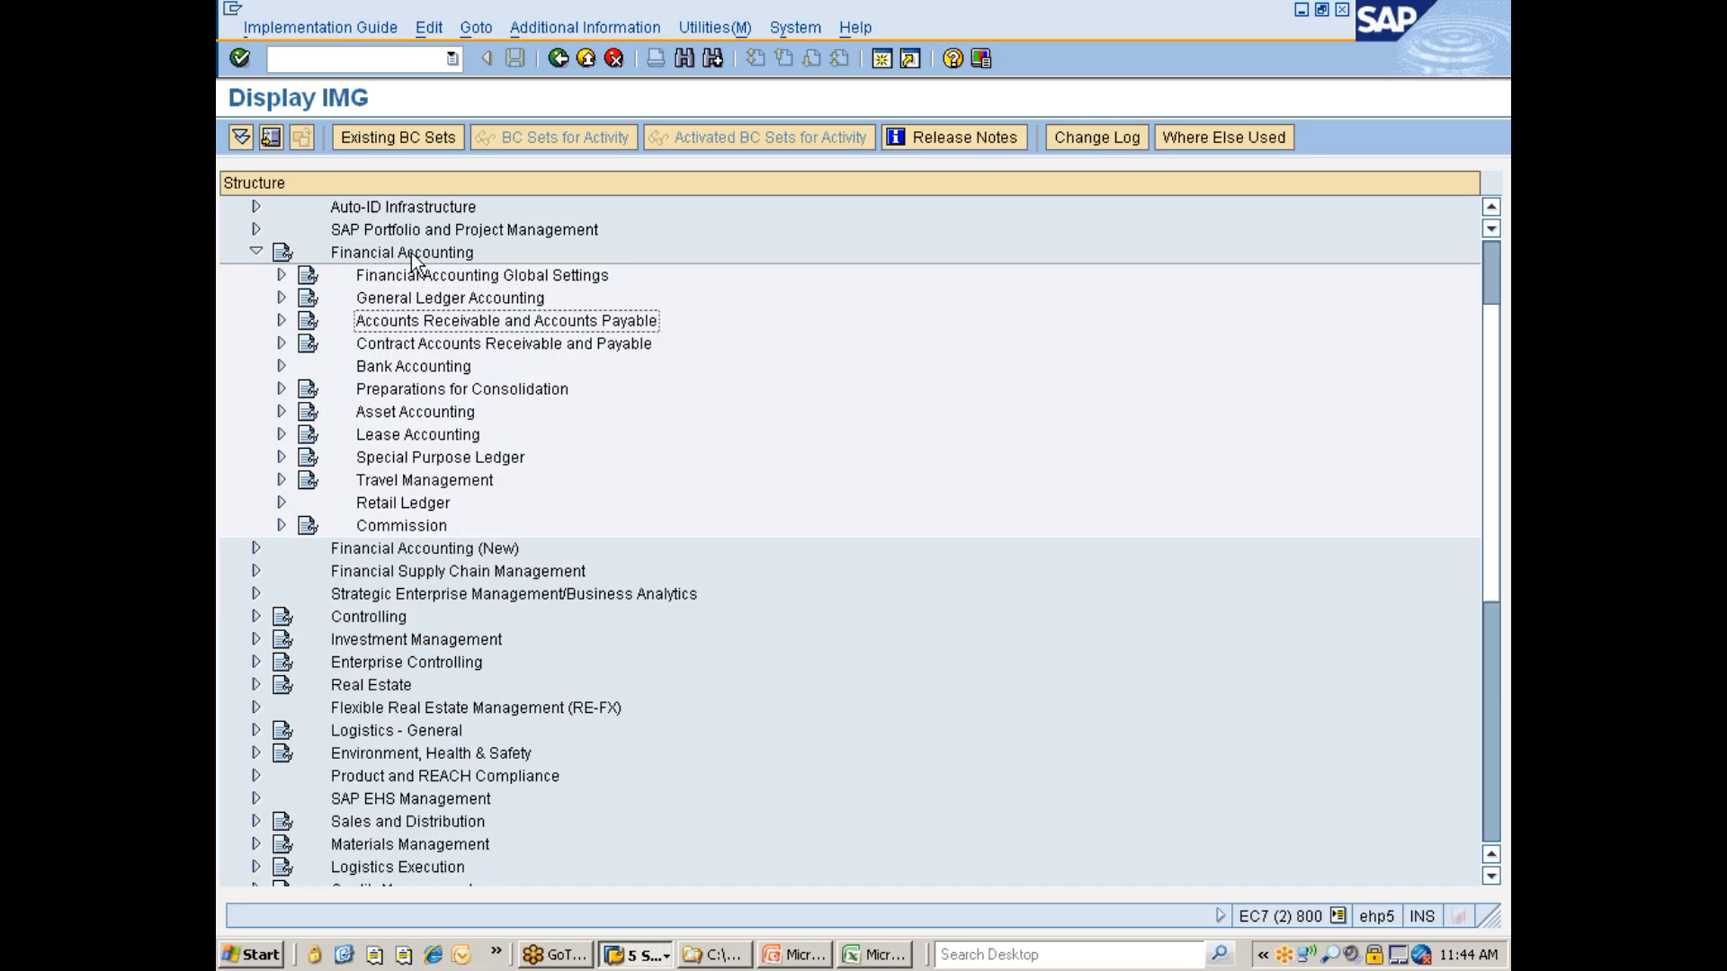
key("Up")
key("Up")
key("Right")
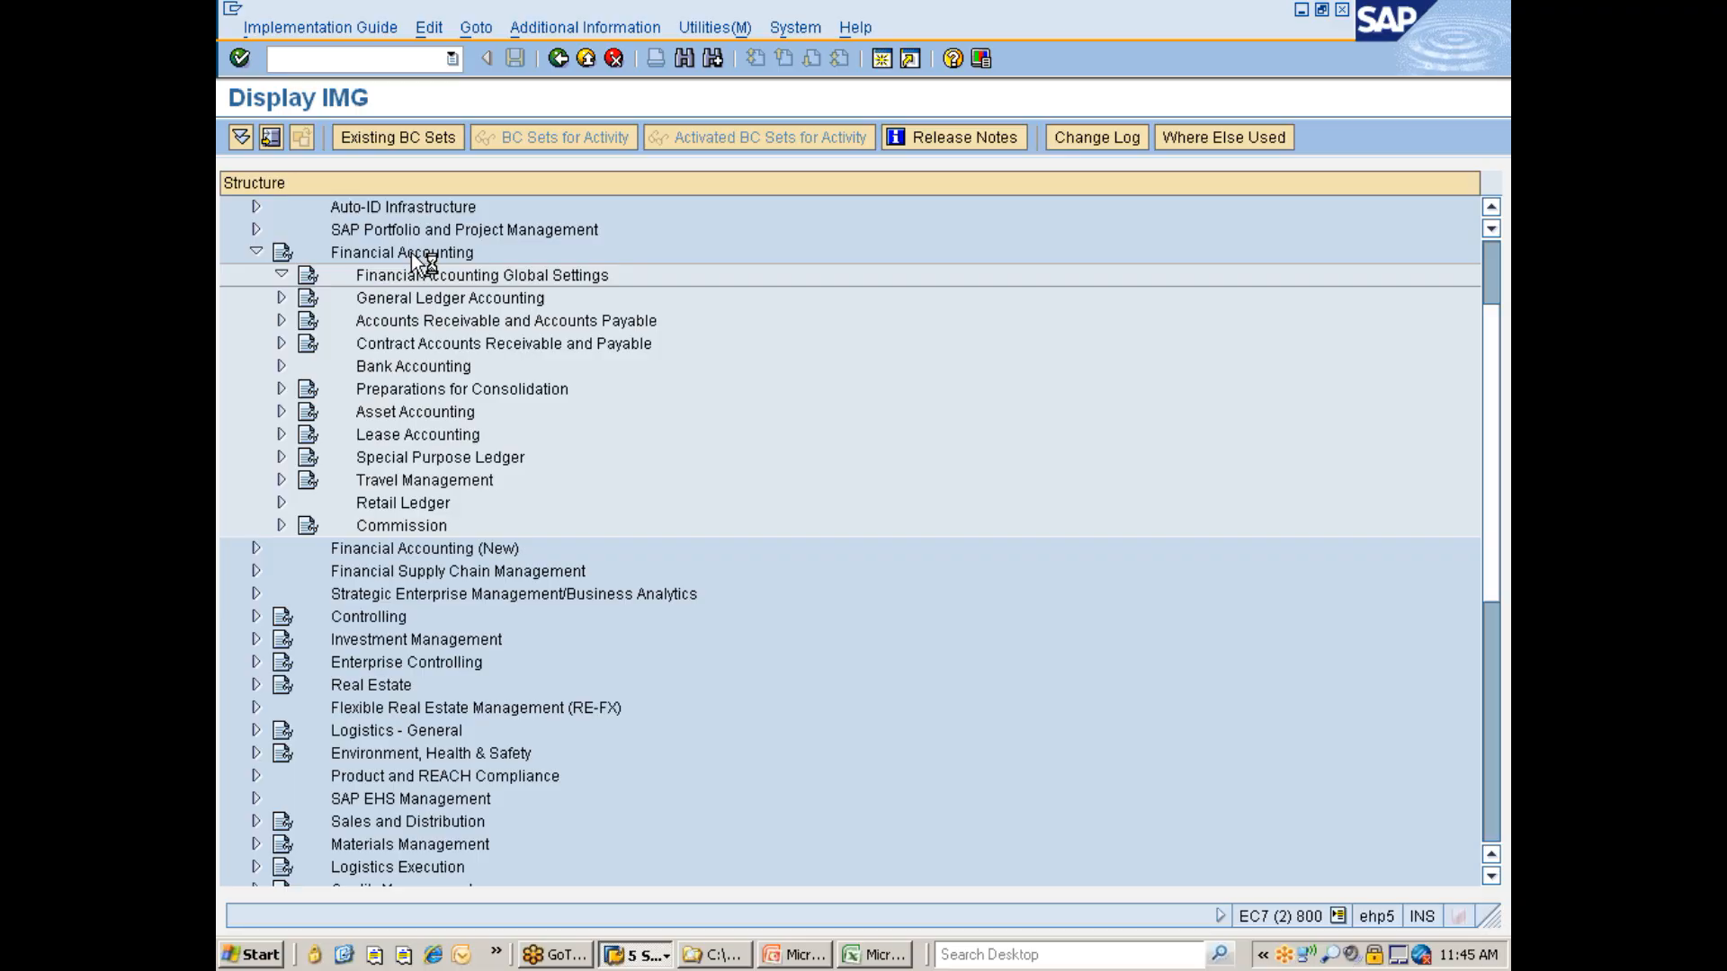
key("Down")
key("Down")
key("Down")
key("Down")
key("Down")
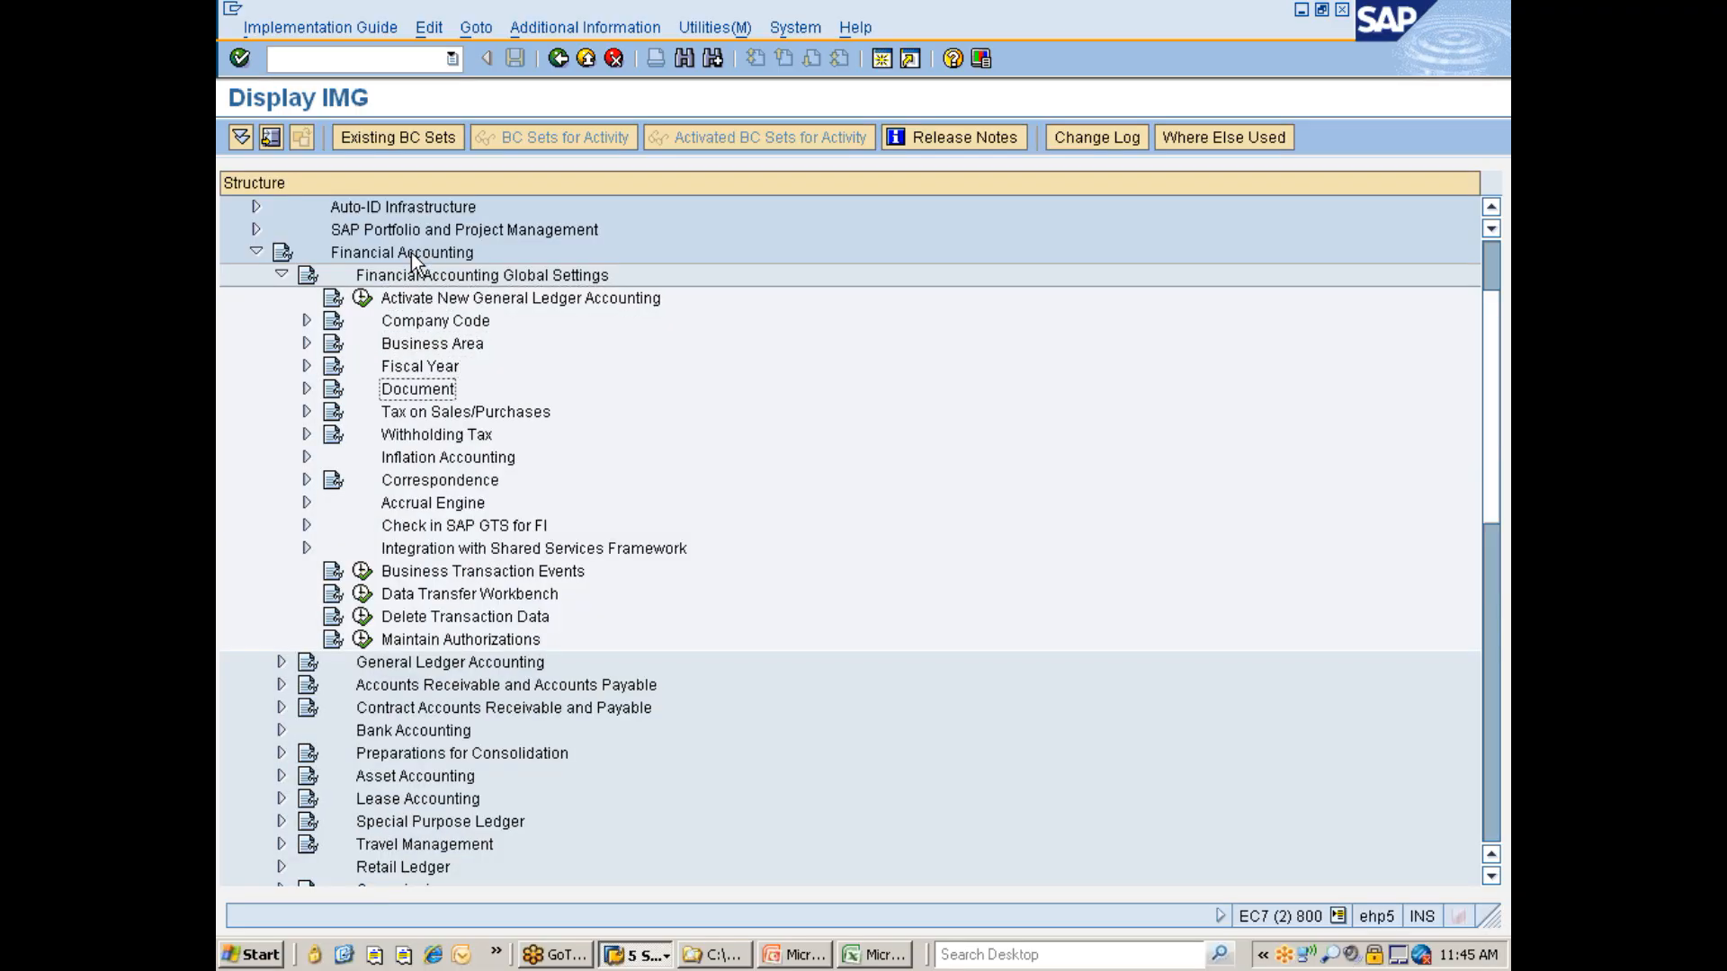
key("Up")
key("Right")
key("Down")
key("Down")
key("Up")
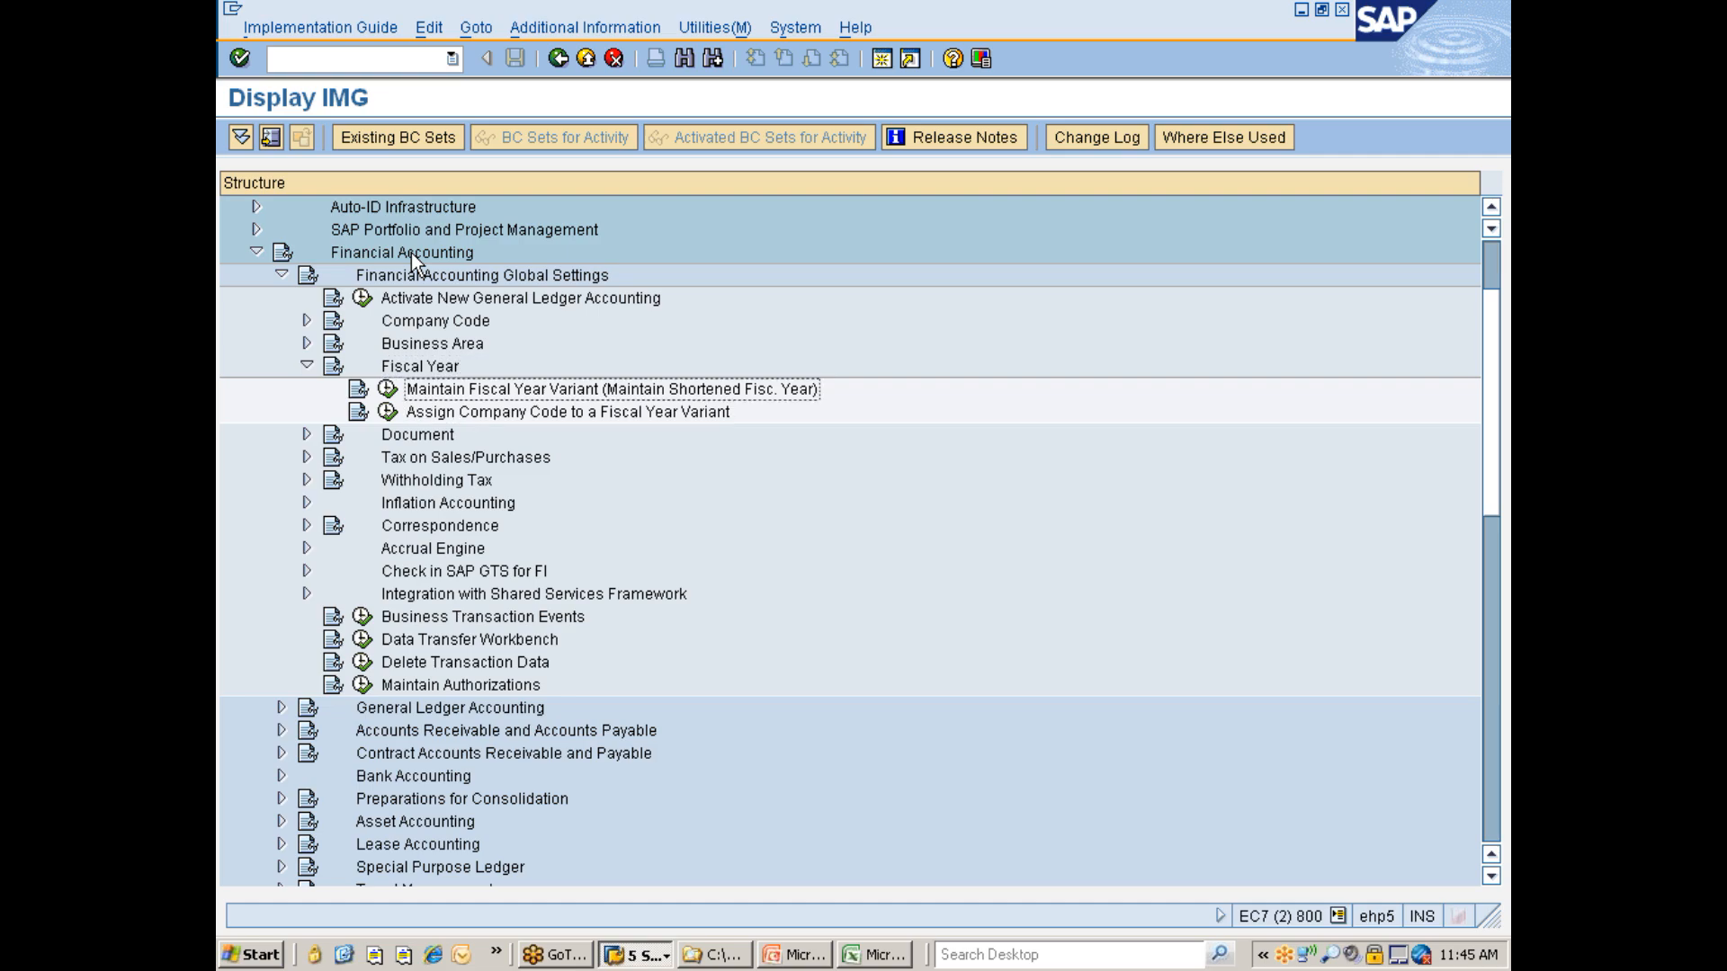
- Open Maintain Fiscal Year Variant and view the periods of fiscal year variant K4
left_click(388, 389)
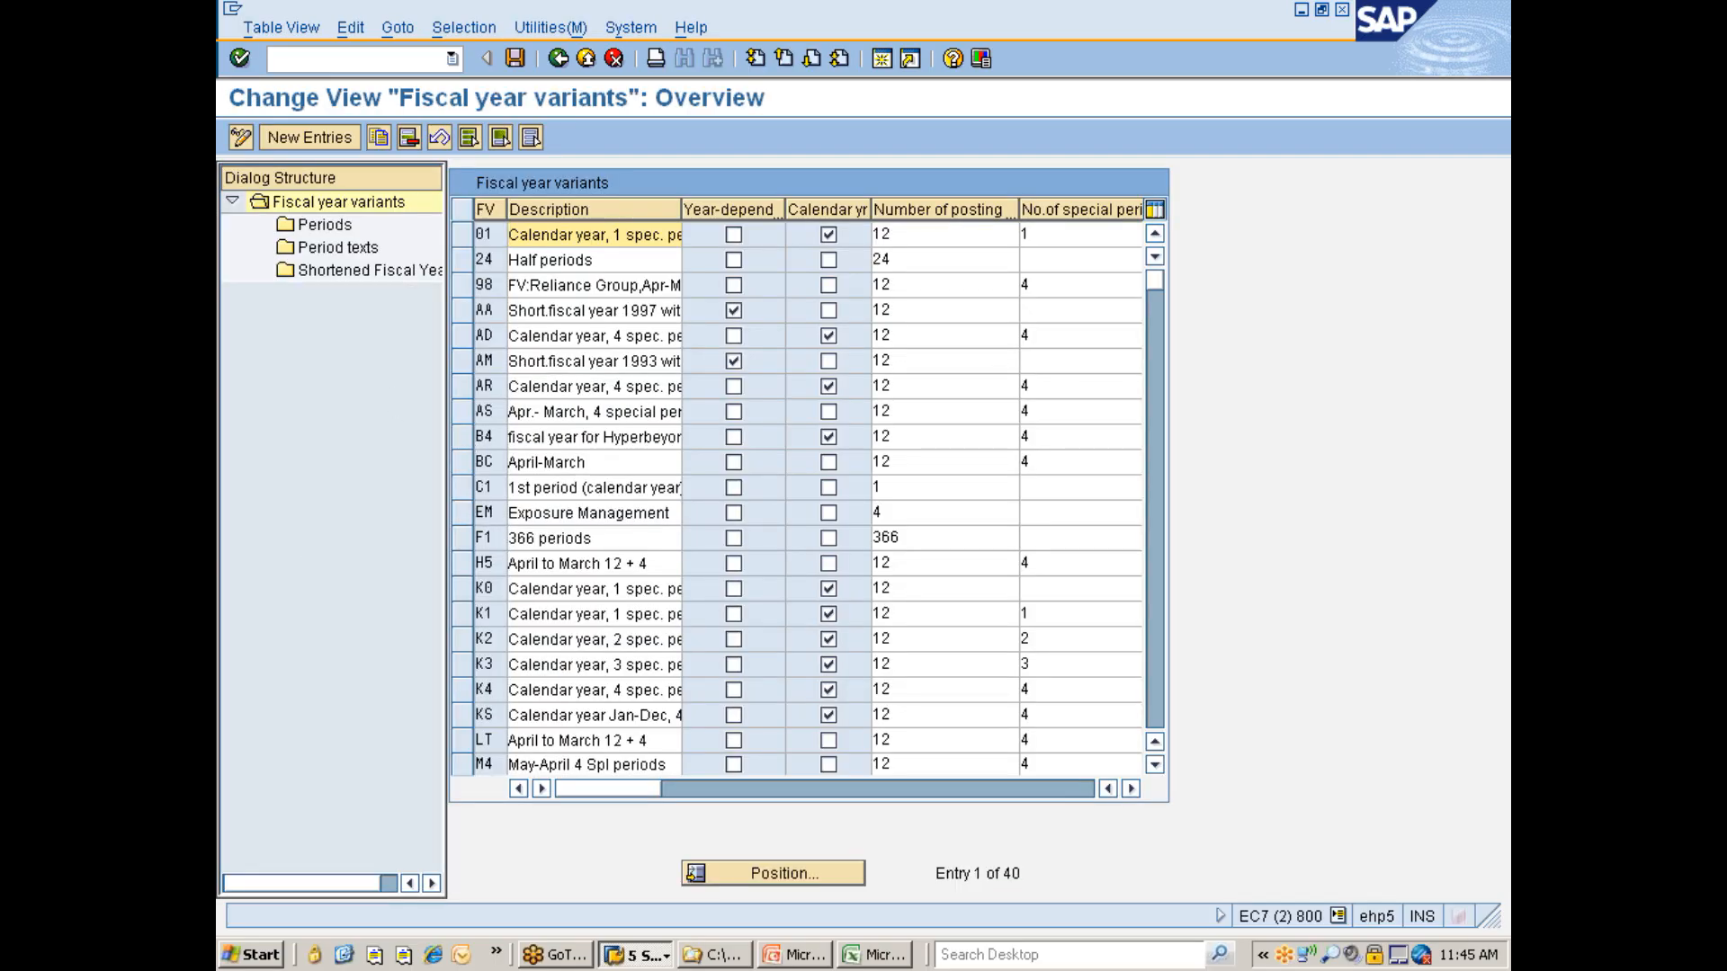
left_click(466, 691)
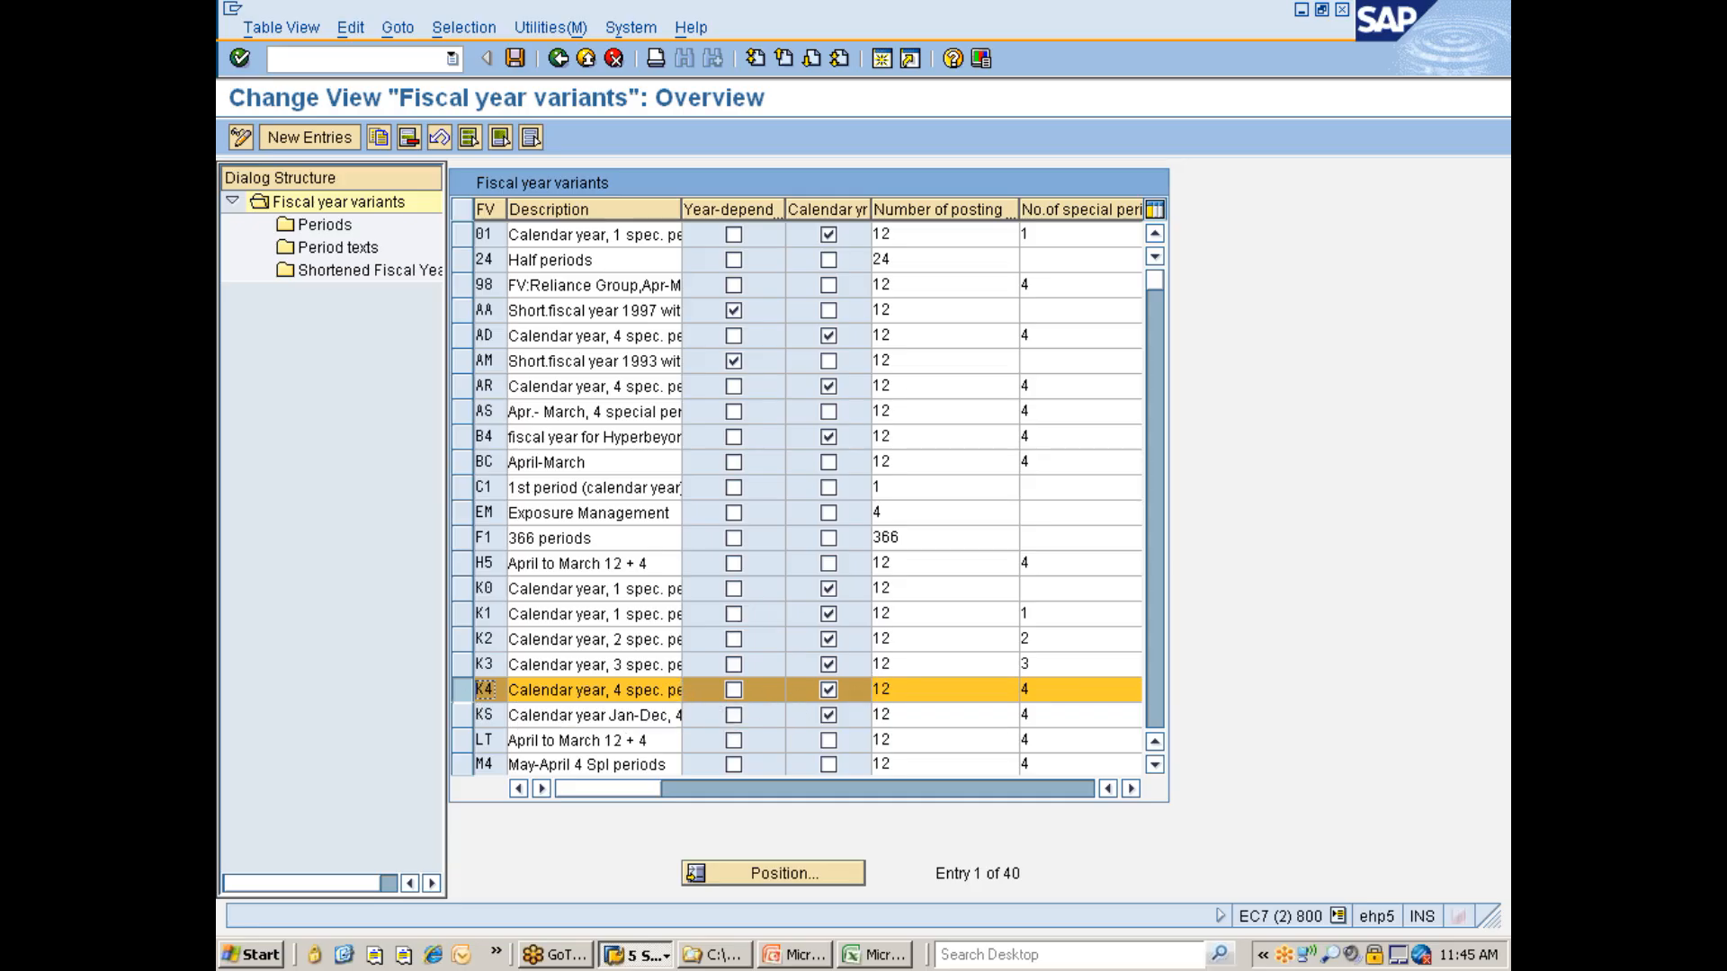
double_click(316, 224)
key("Return")
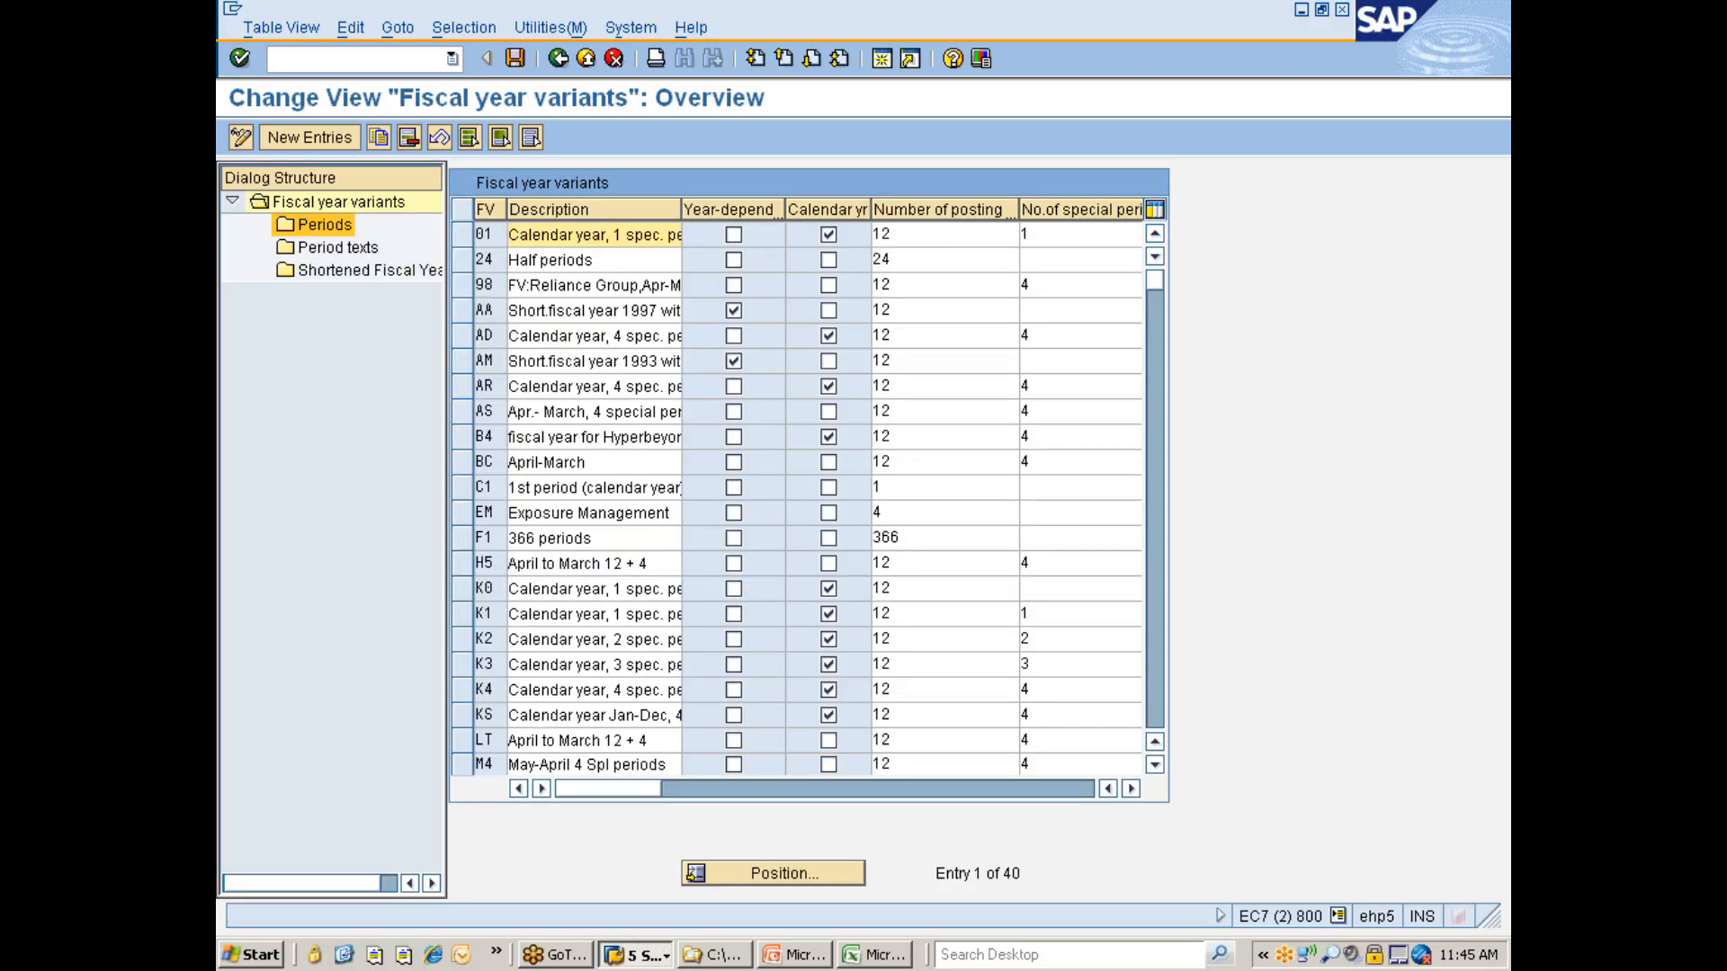
- Try to open the shortened fiscal years of variant K4 and dismiss the information message
left_click(480, 691)
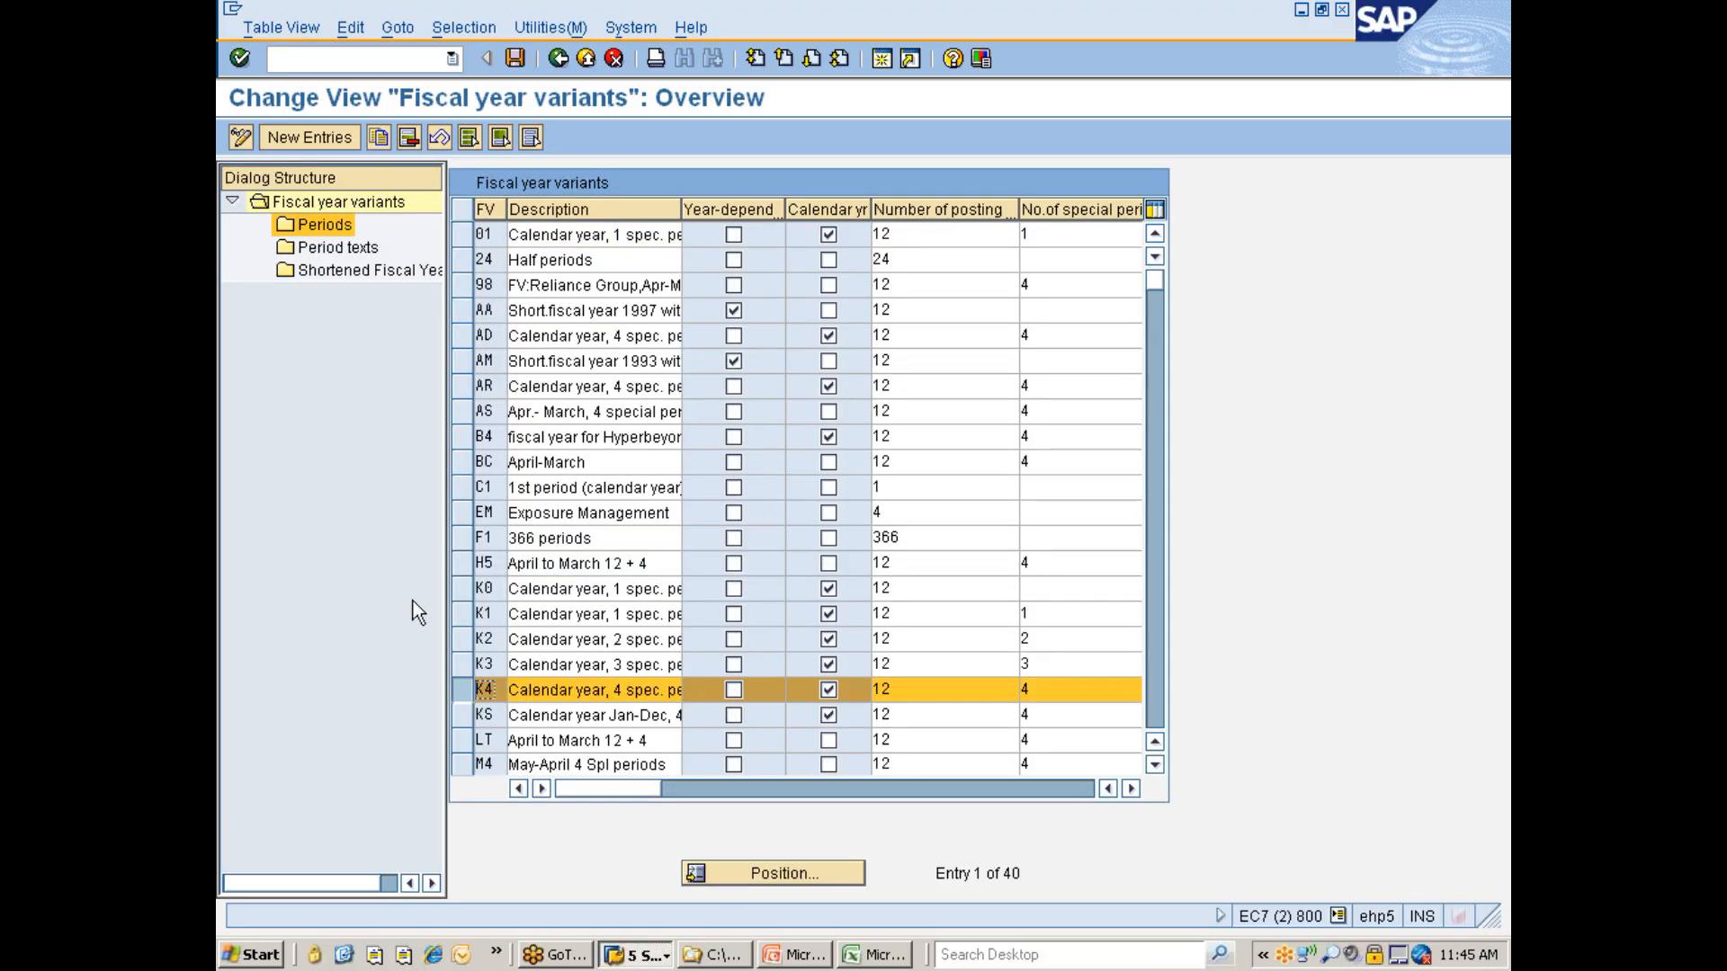
double_click(331, 276)
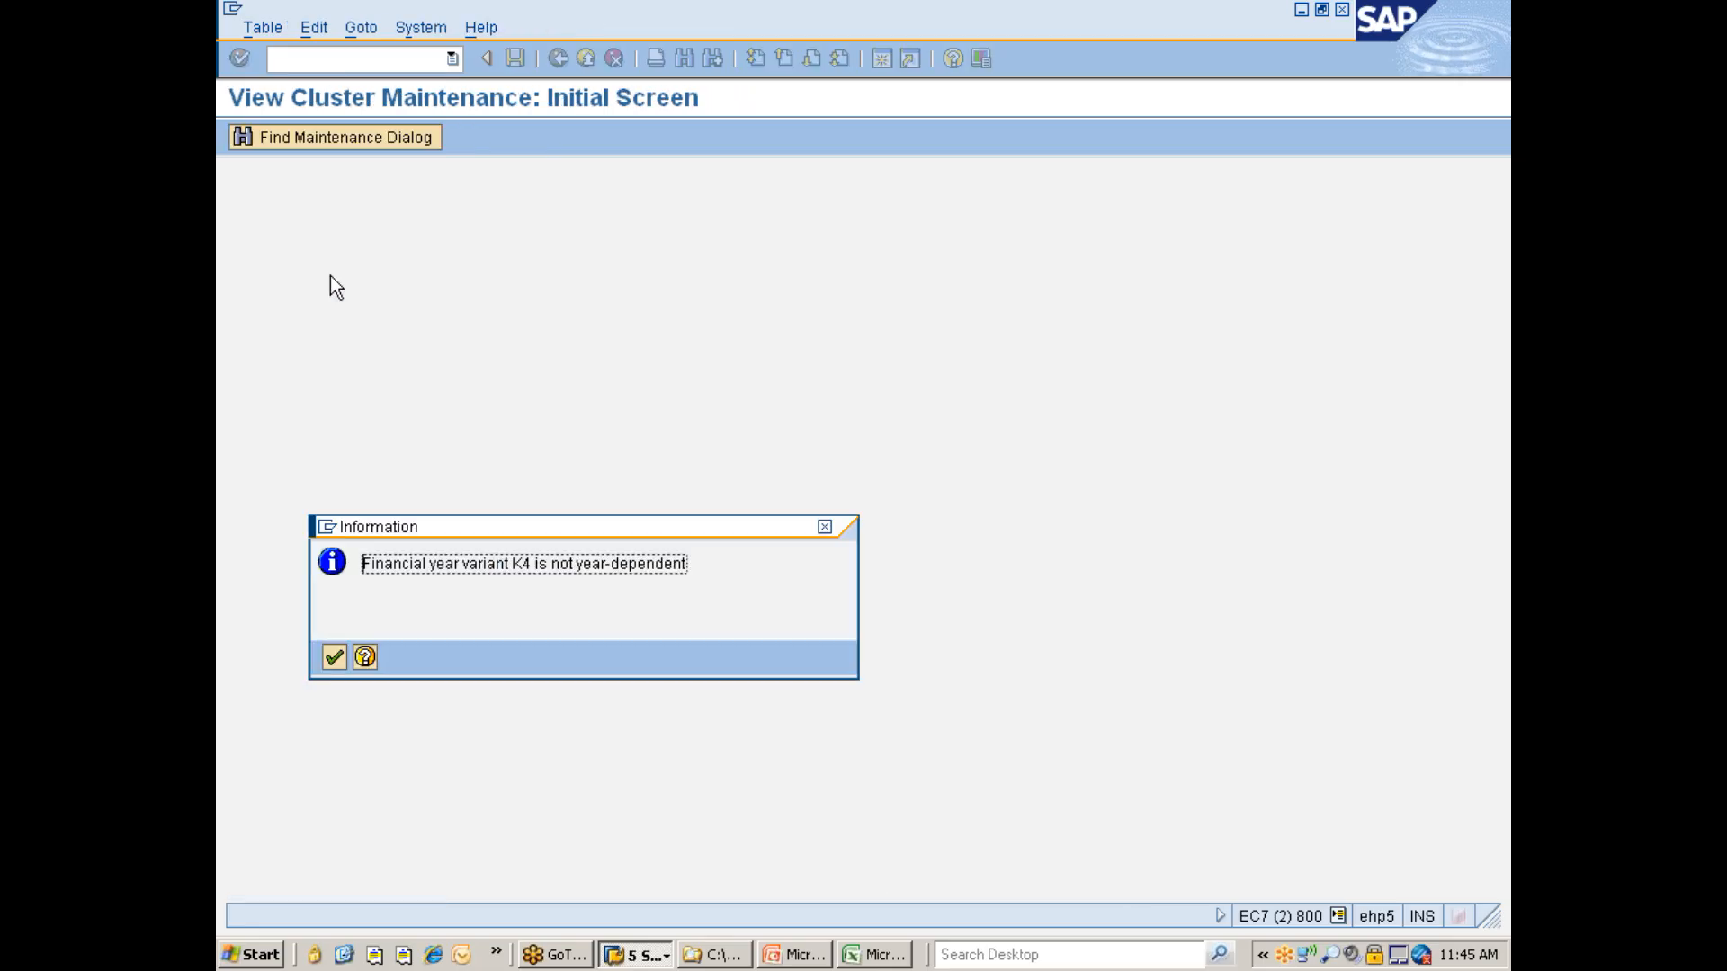
key("Return")
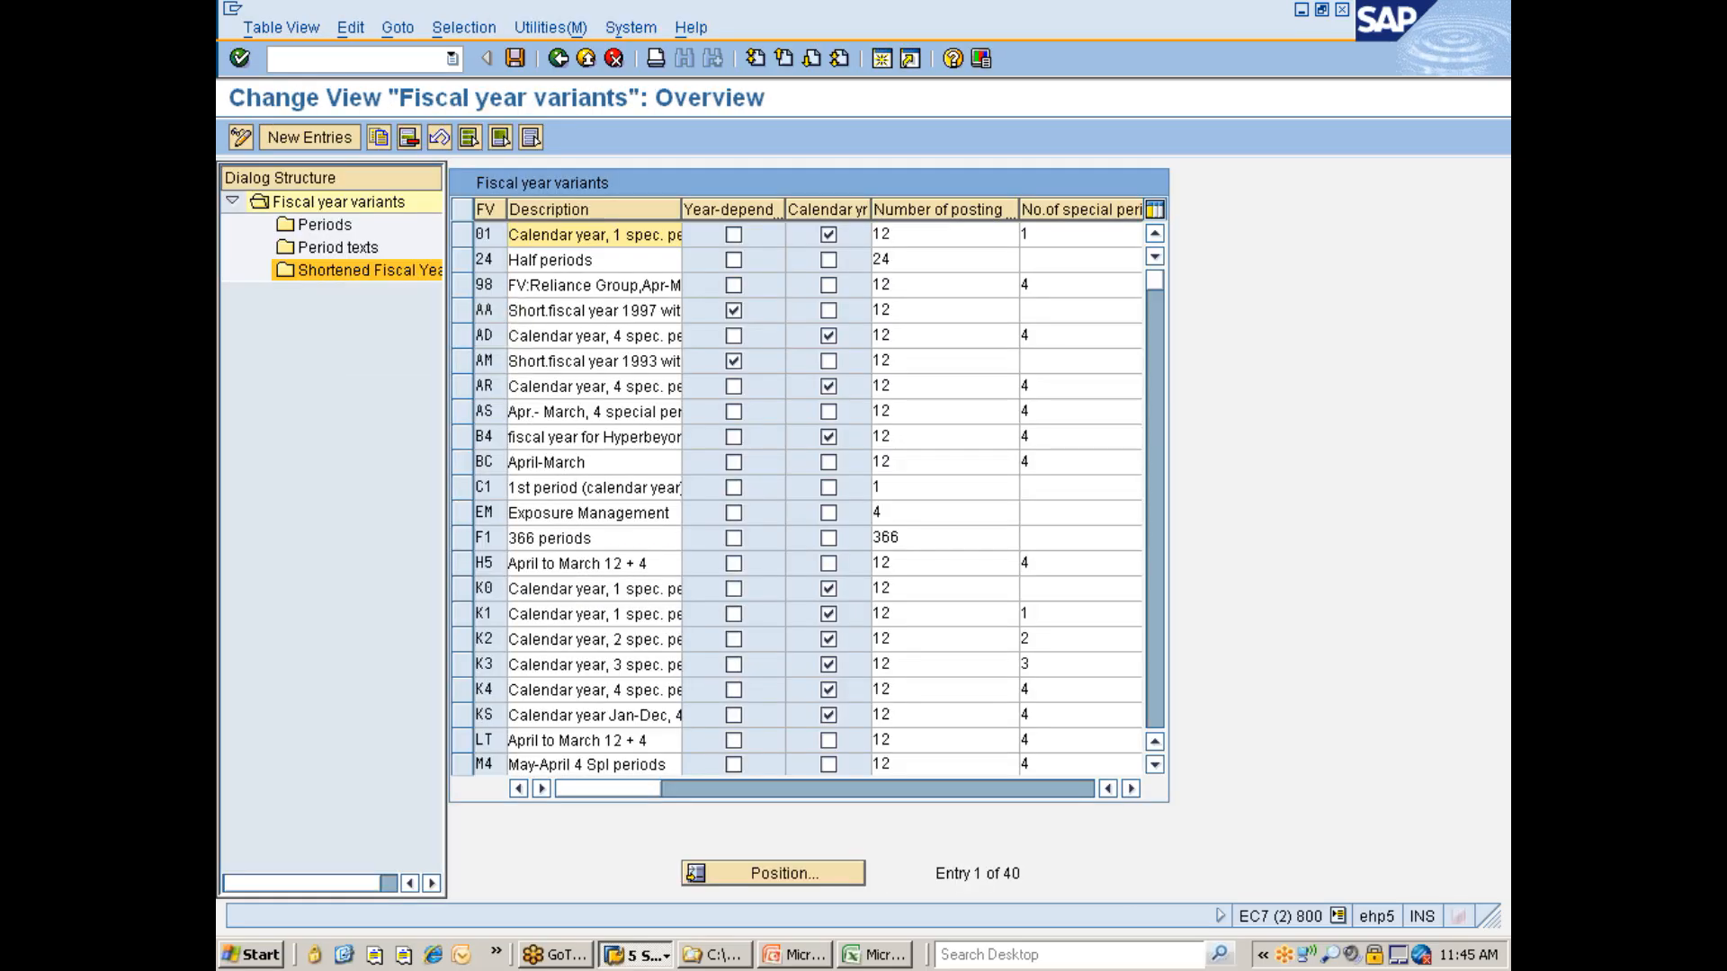
- Leave the fiscal year variants view back to the IMG and switch to another open window
left_click(468, 690)
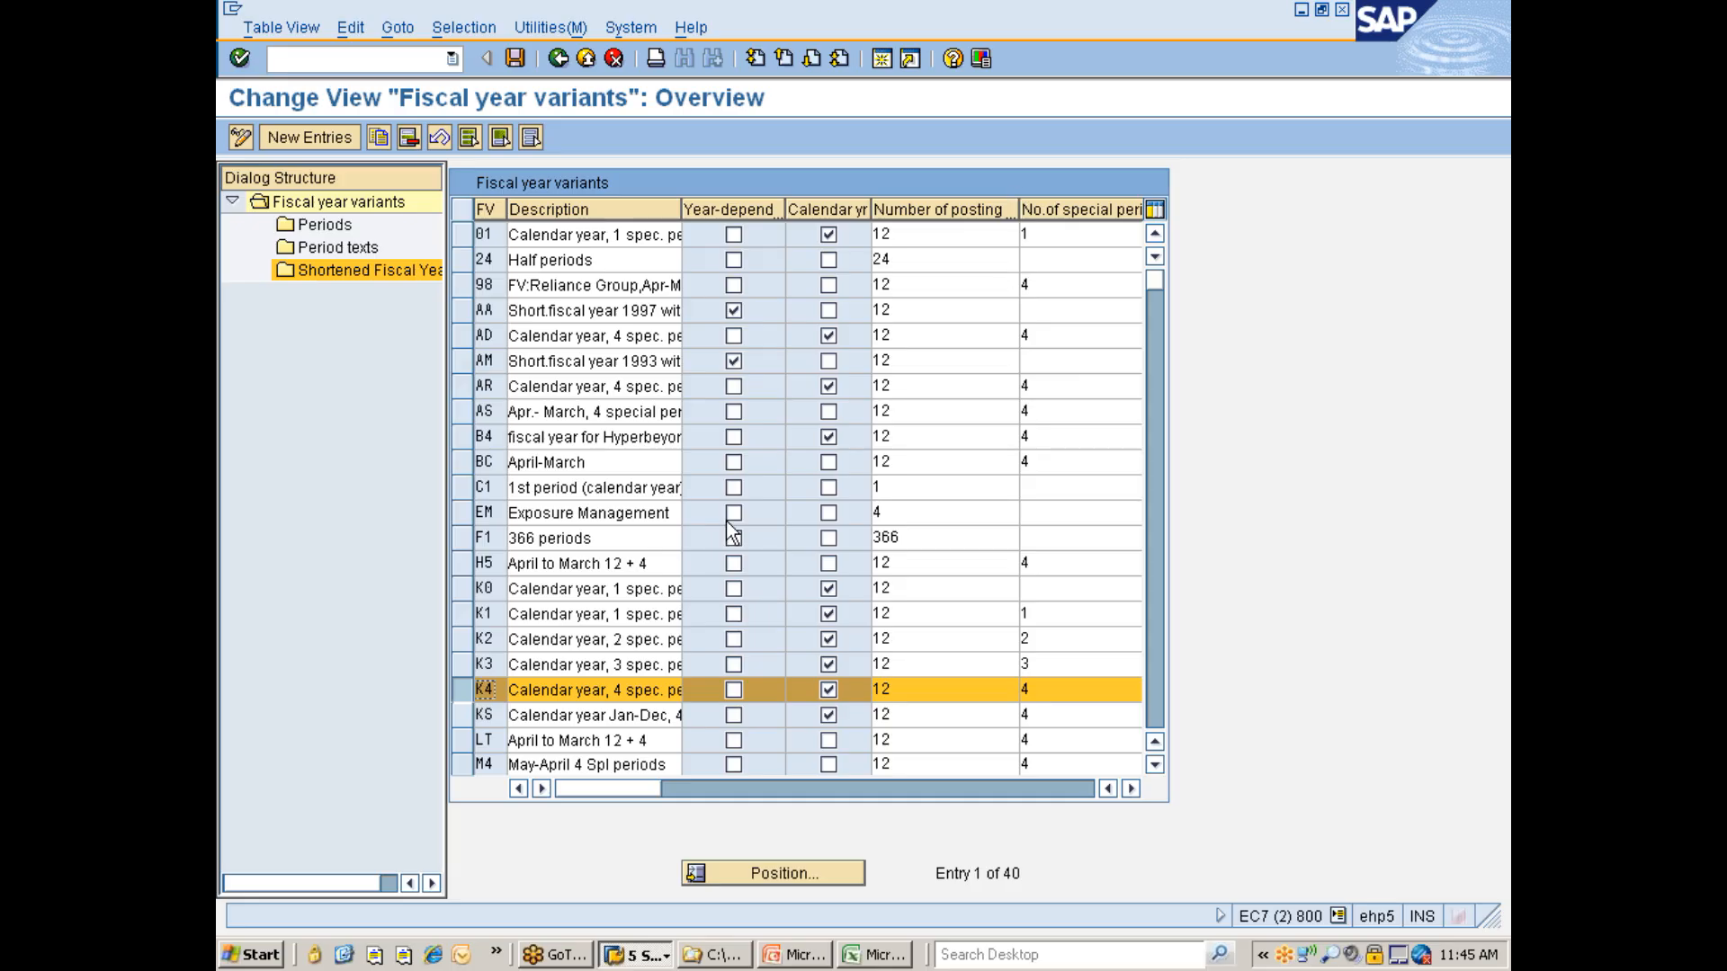
left_click(558, 58)
key("alt+Tab")
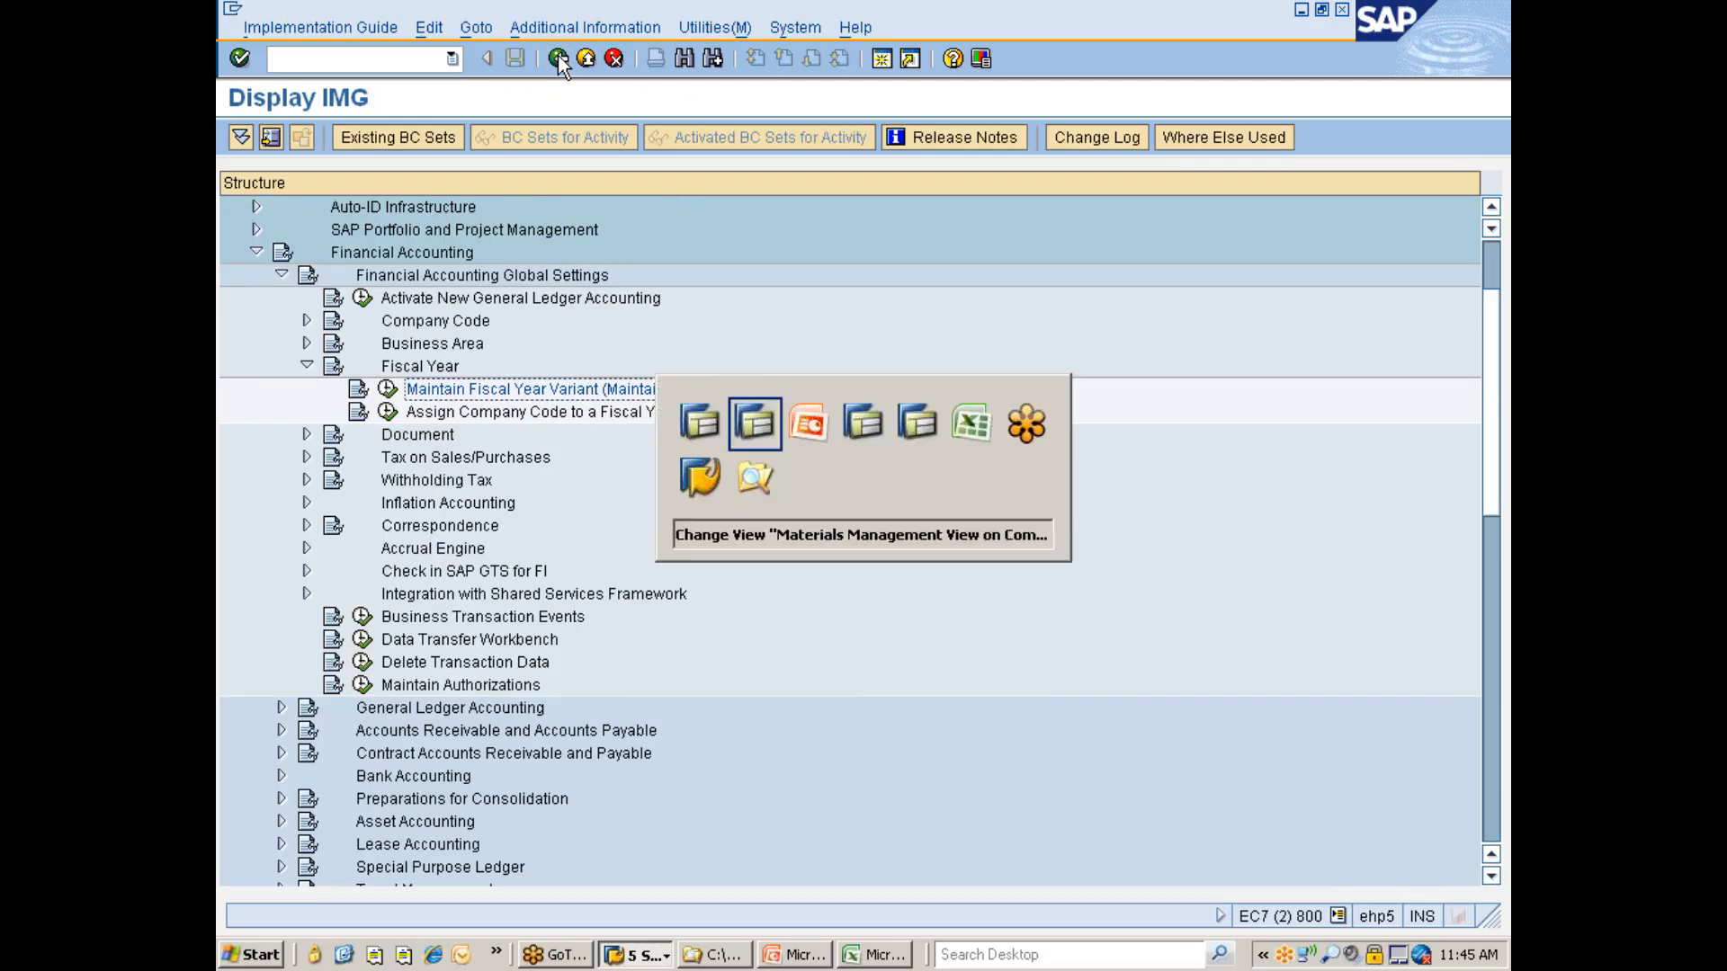